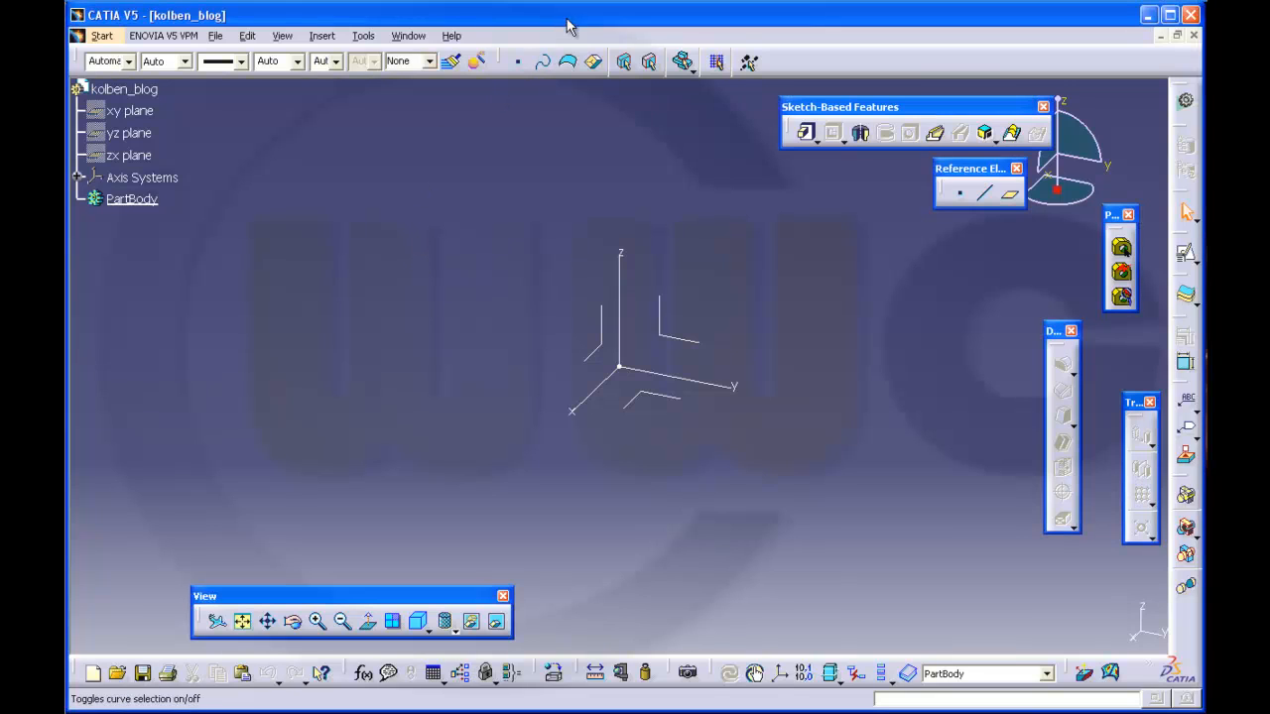
Insert a new body and start a positioned sketch in it on the yz plane of the absolute axis system
left_click(322, 37)
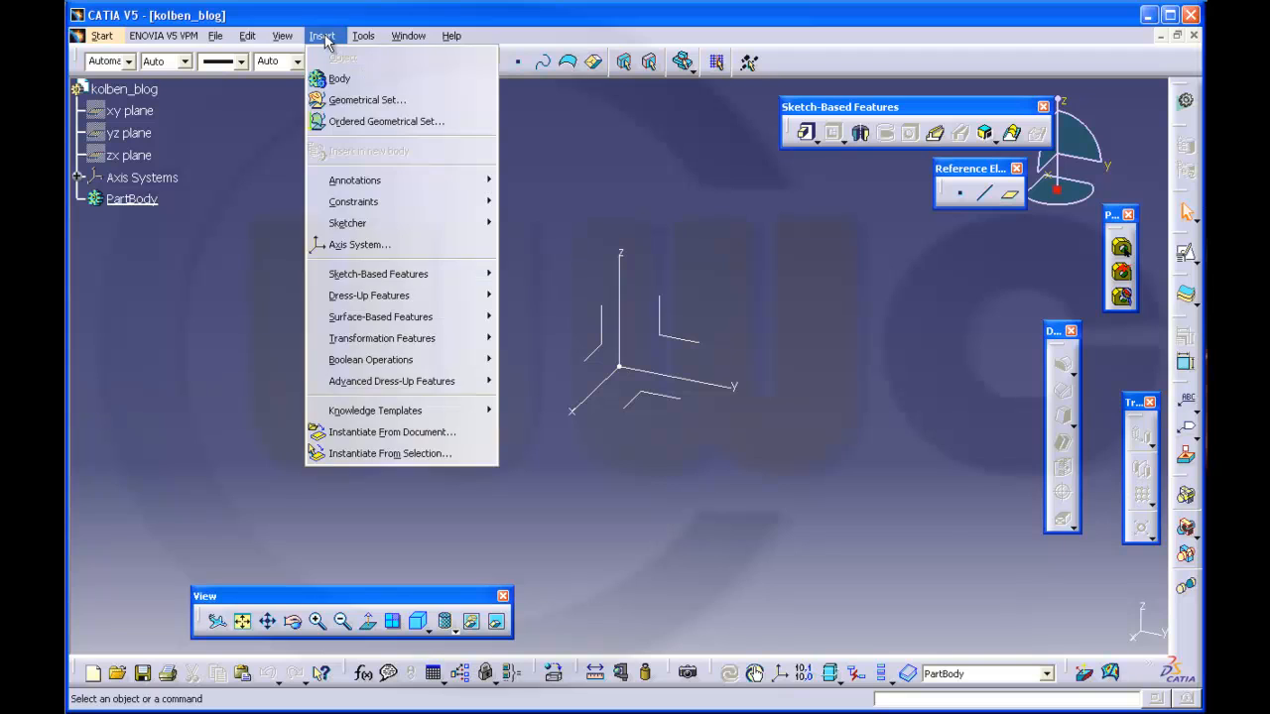
left_click(334, 82)
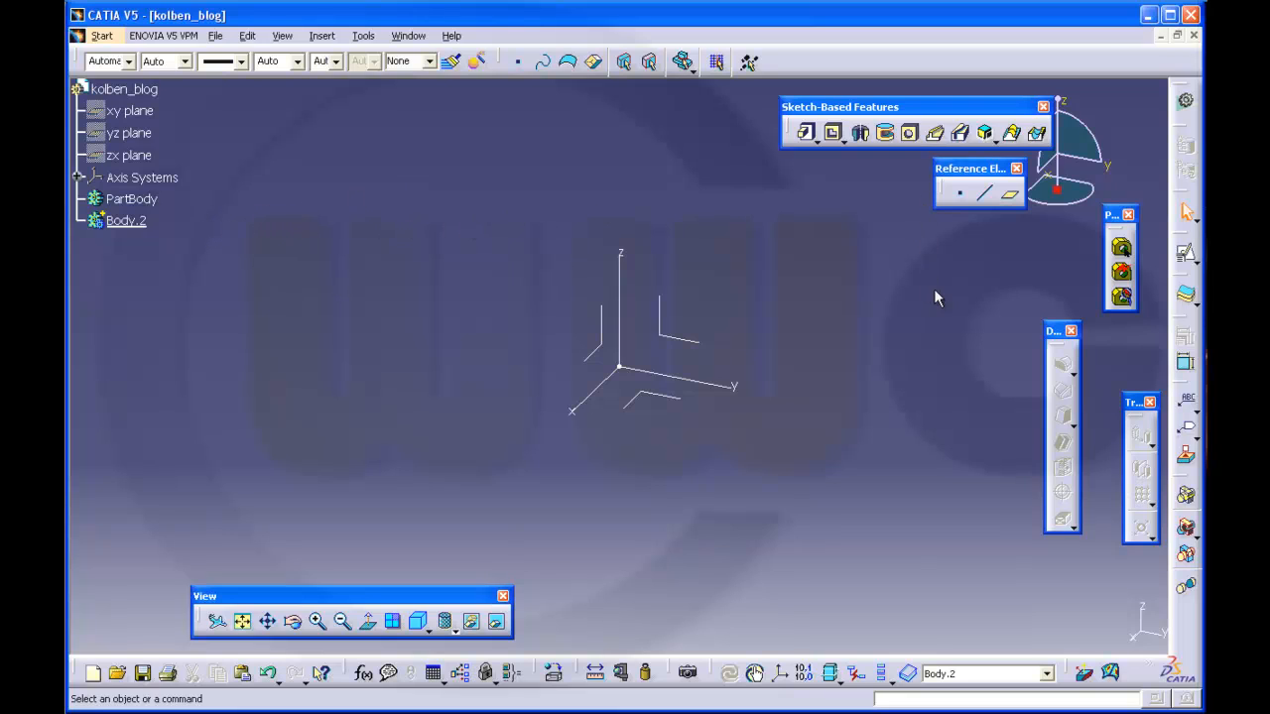
left_click(1187, 260)
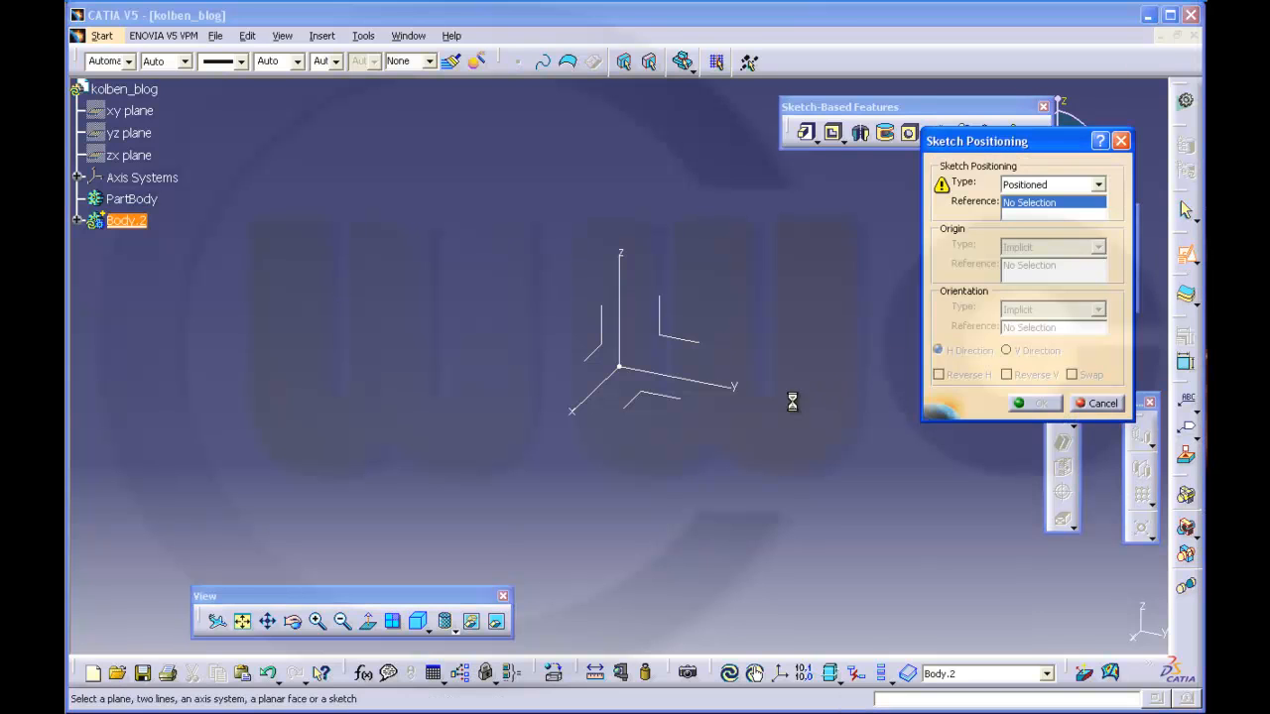
left_click(683, 341)
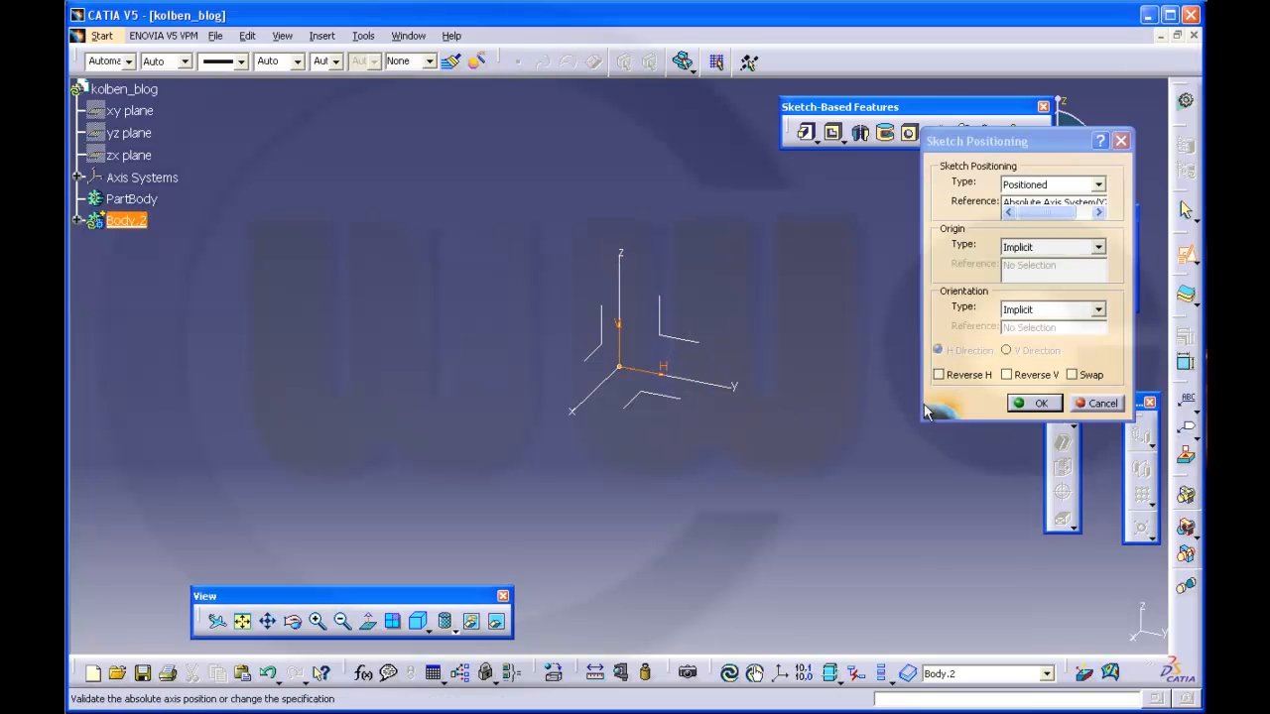
left_click(1032, 403)
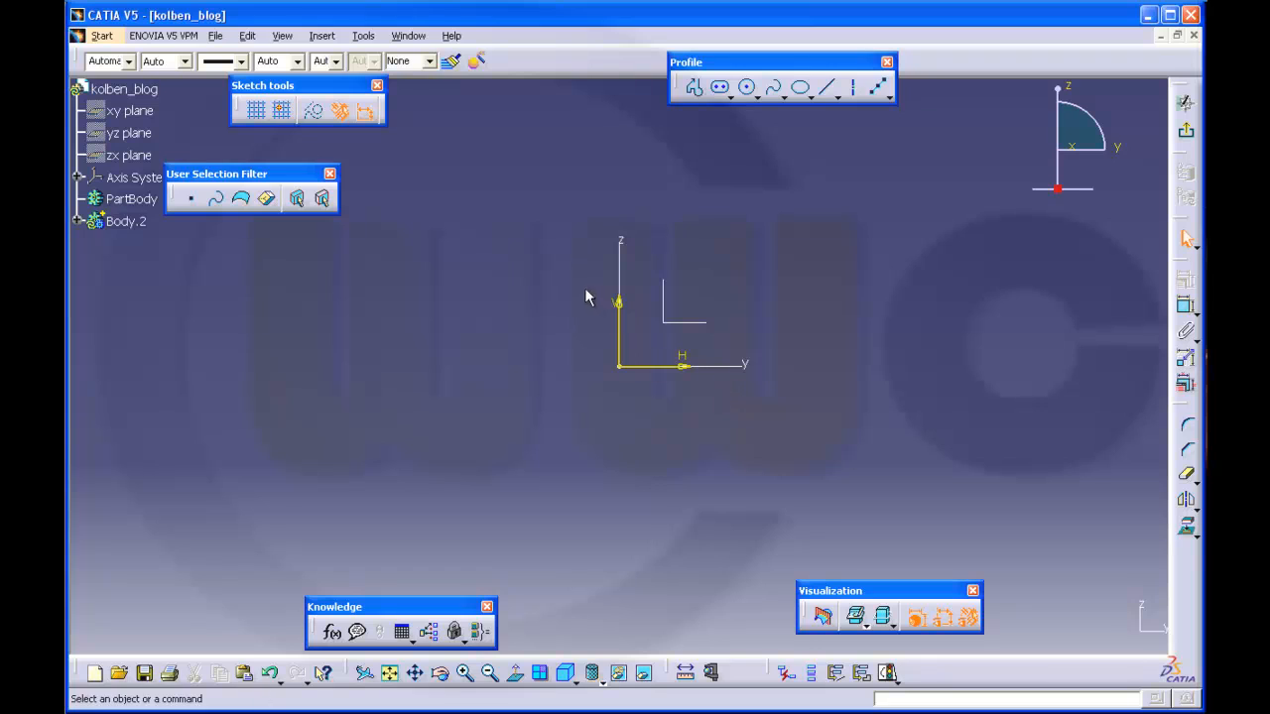
Hide the sketch's own H and V axes and switch the render style to Shading with Edges
left_click_drag(593, 346, 704, 396)
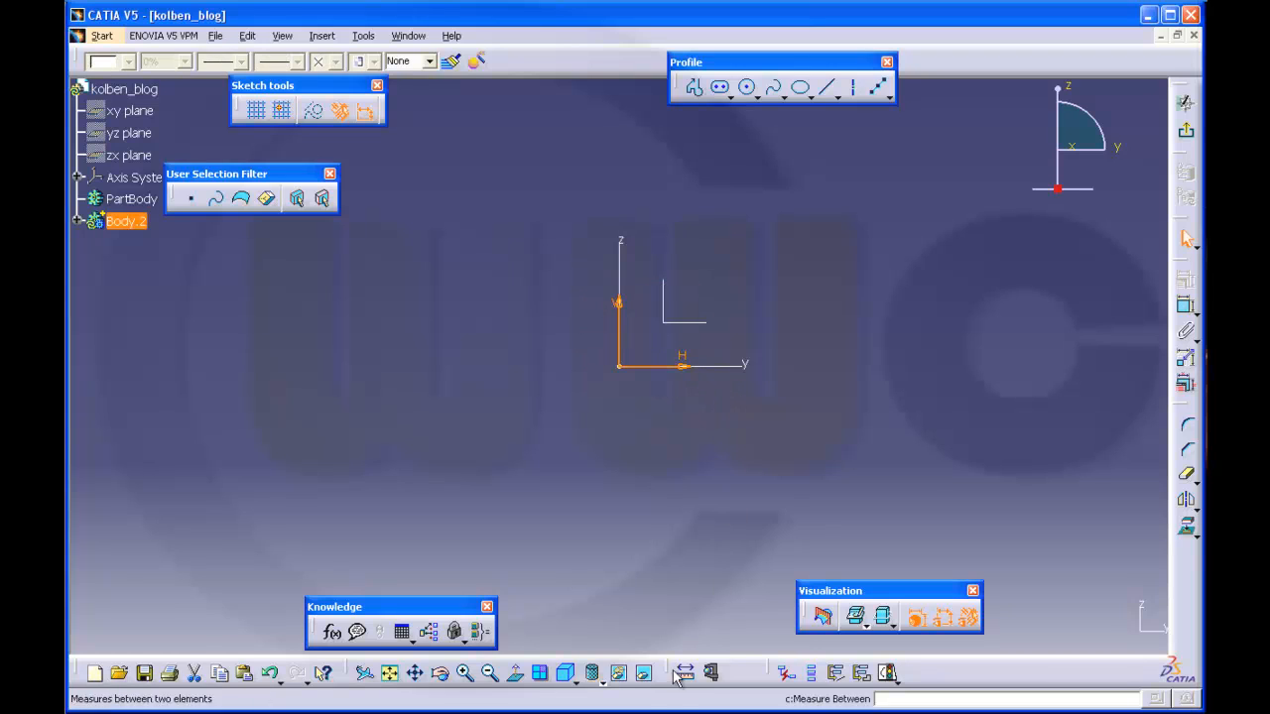
left_click(620, 675)
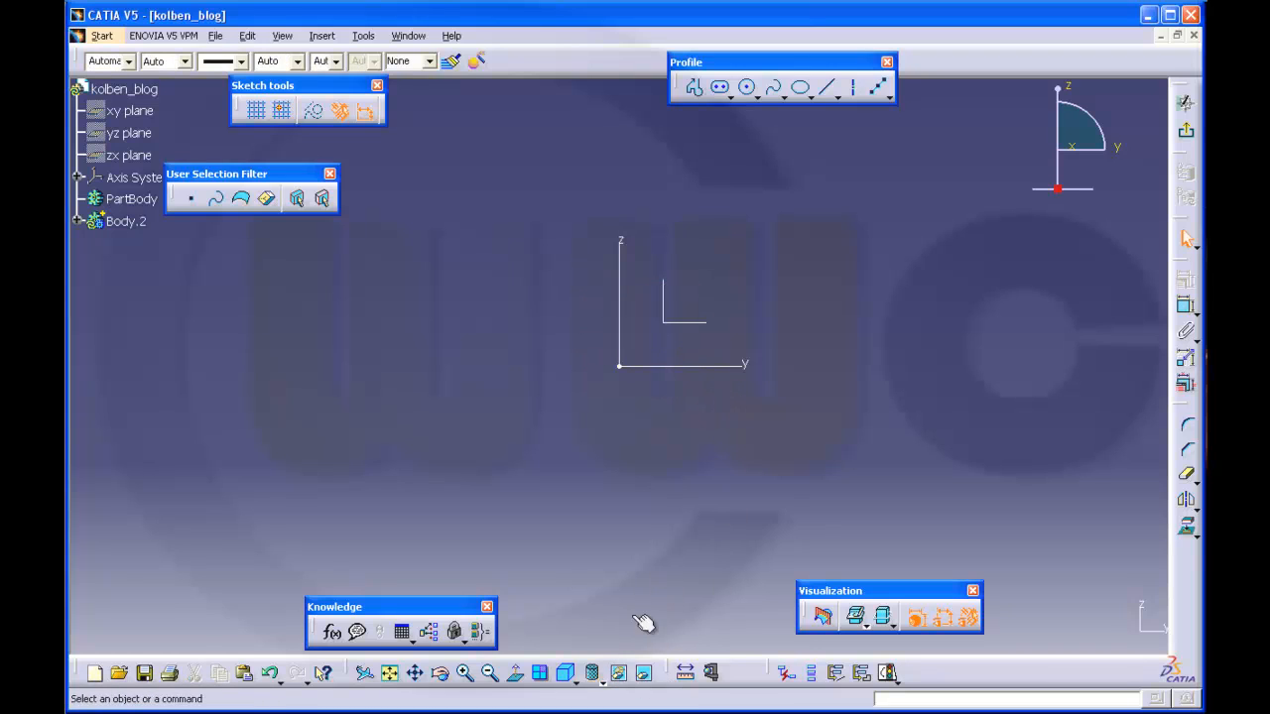
left_click(598, 679)
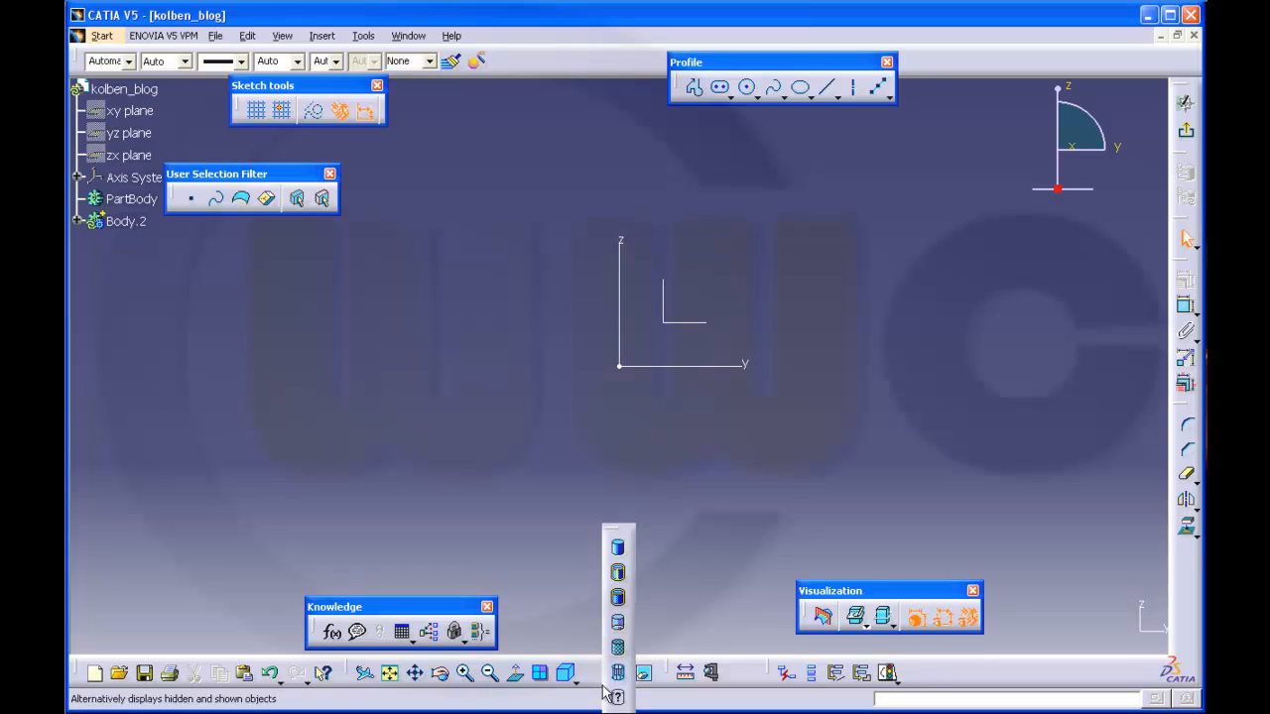
left_click(617, 578)
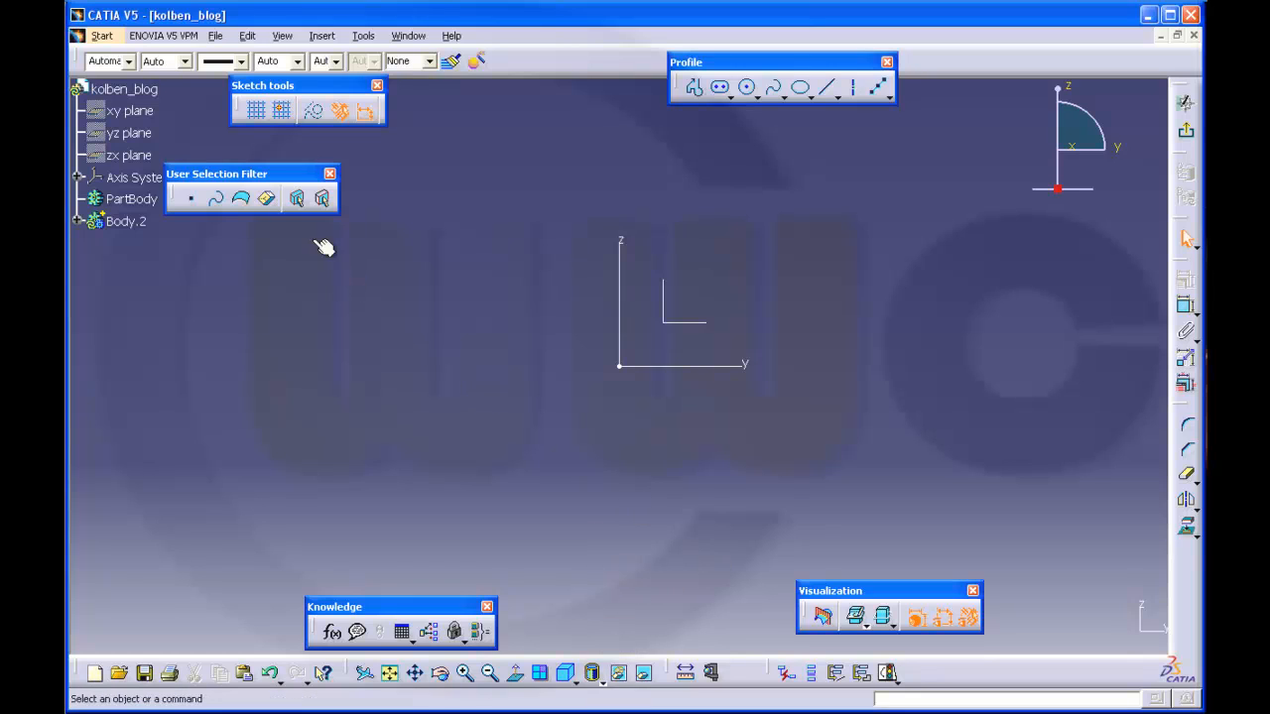
left_click_drag(264, 177, 324, 175)
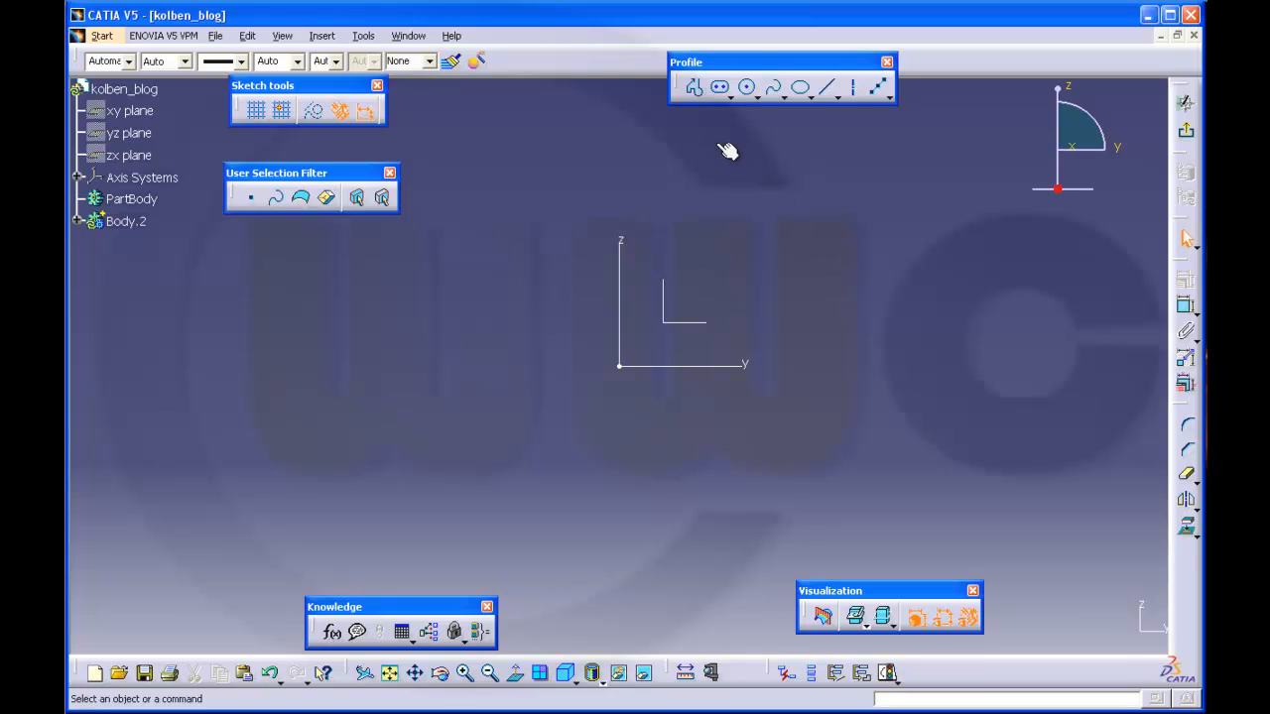
Sketch a closed stepped half-profile starting from the z axis, about 68 mm high, 34 mm wide above and 24 mm wide at the base
left_click(694, 88)
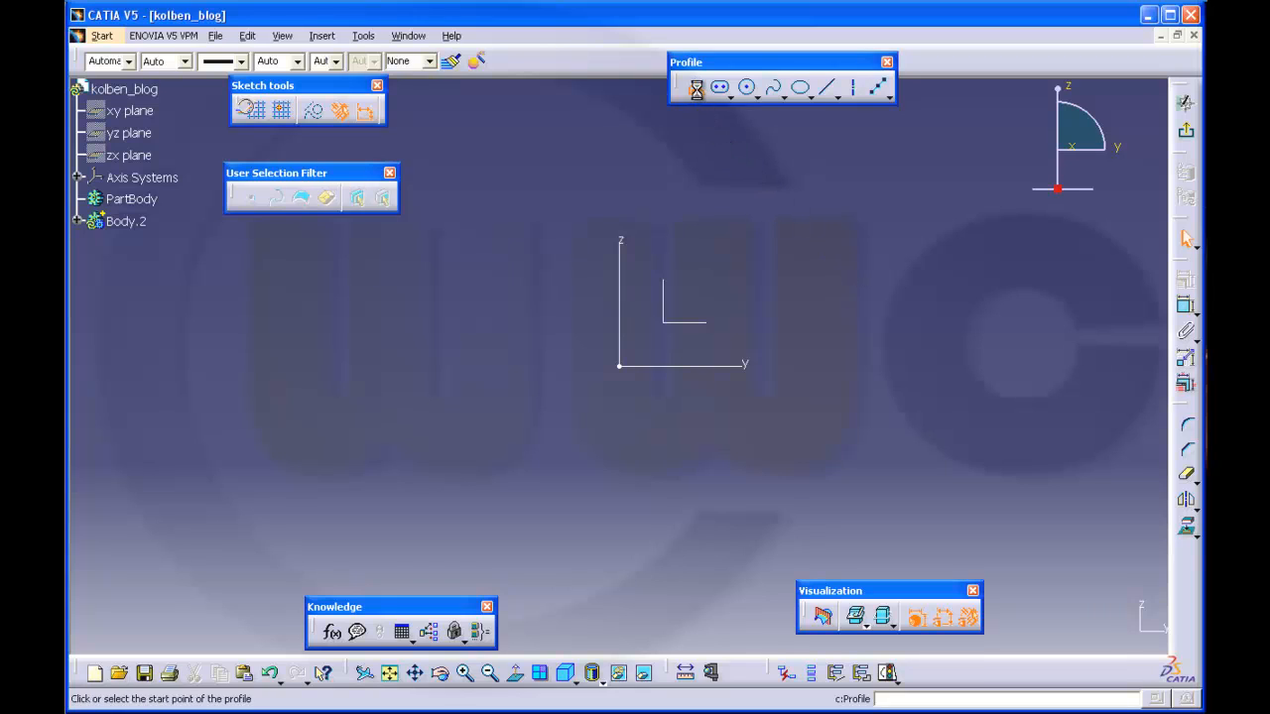
left_click(620, 203)
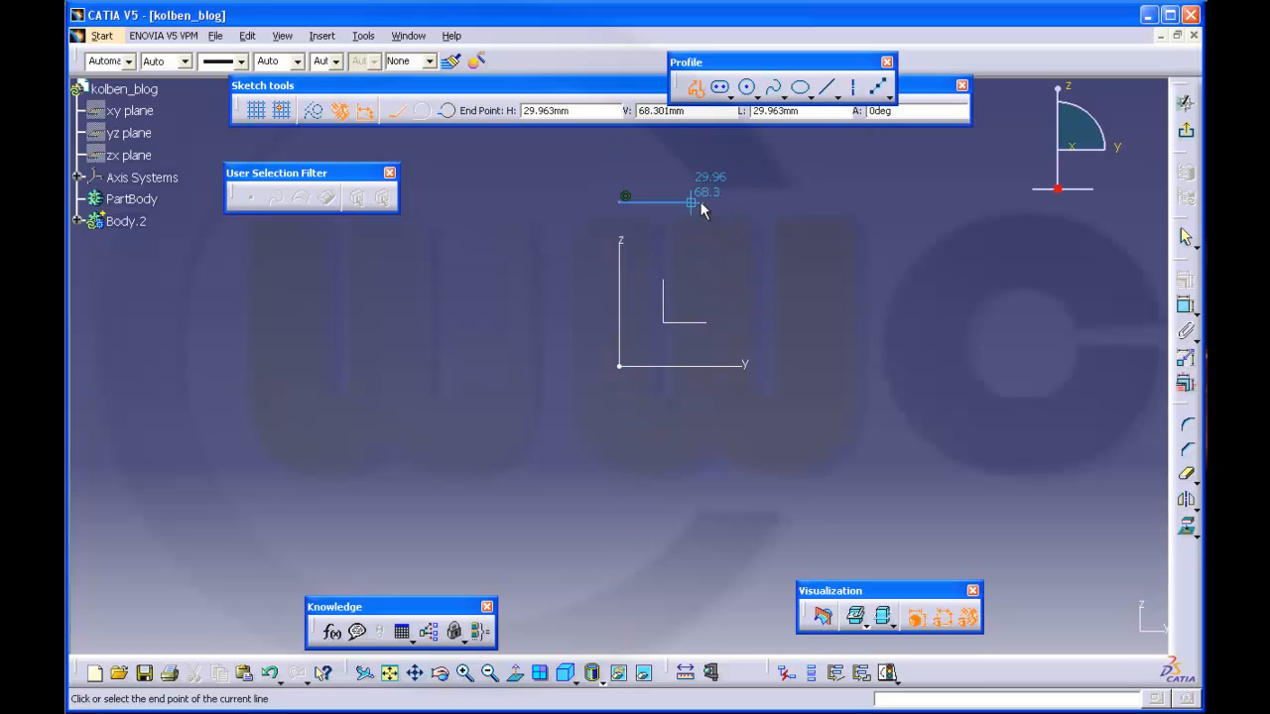
left_click(700, 203)
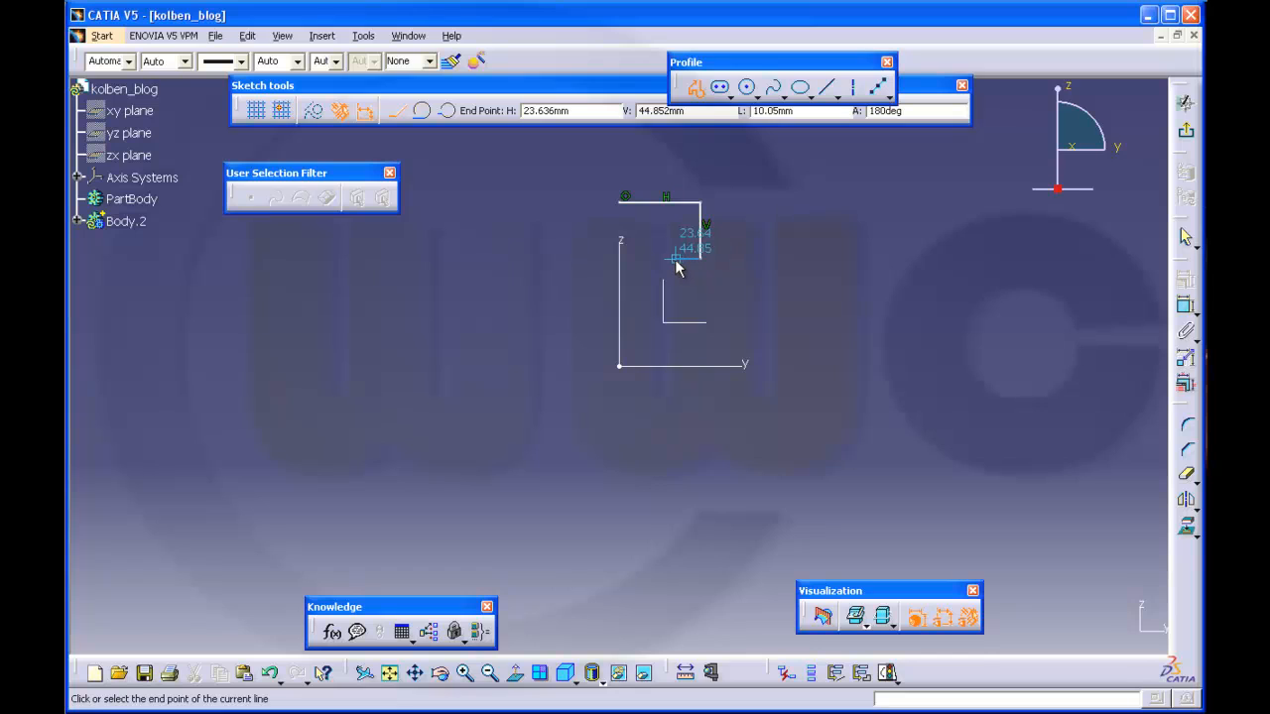
left_click(676, 258)
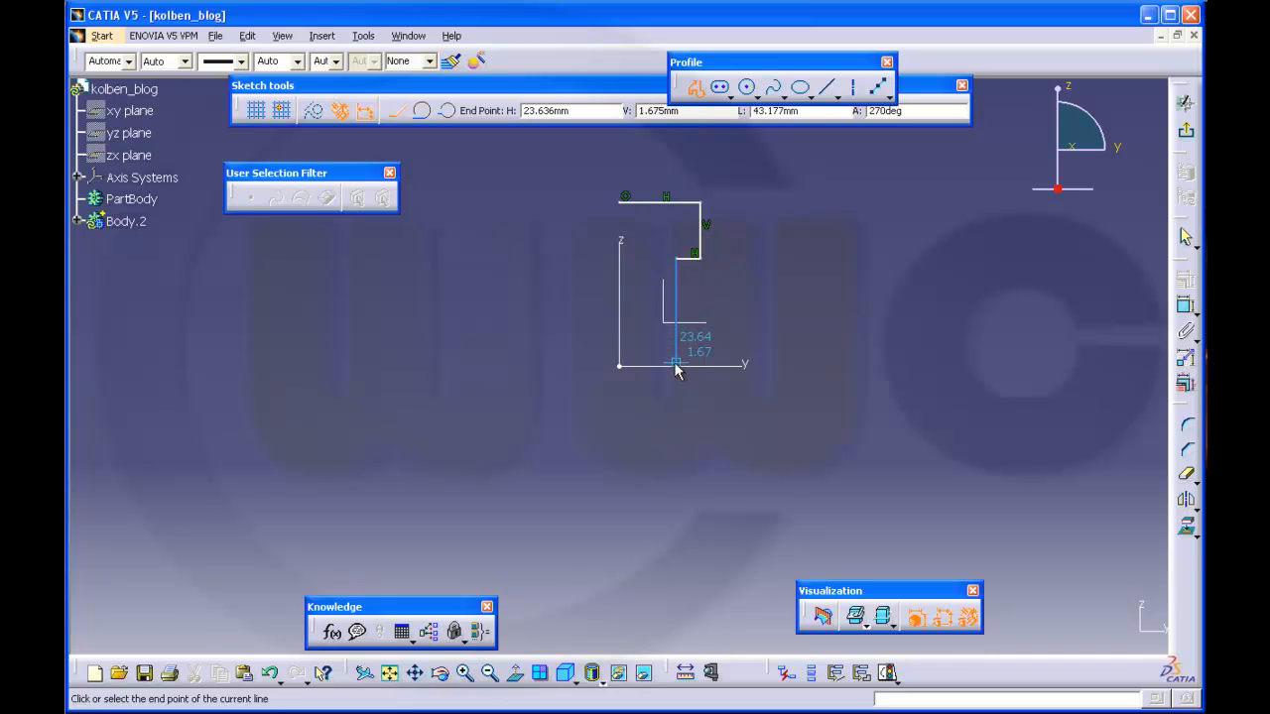
left_click(677, 365)
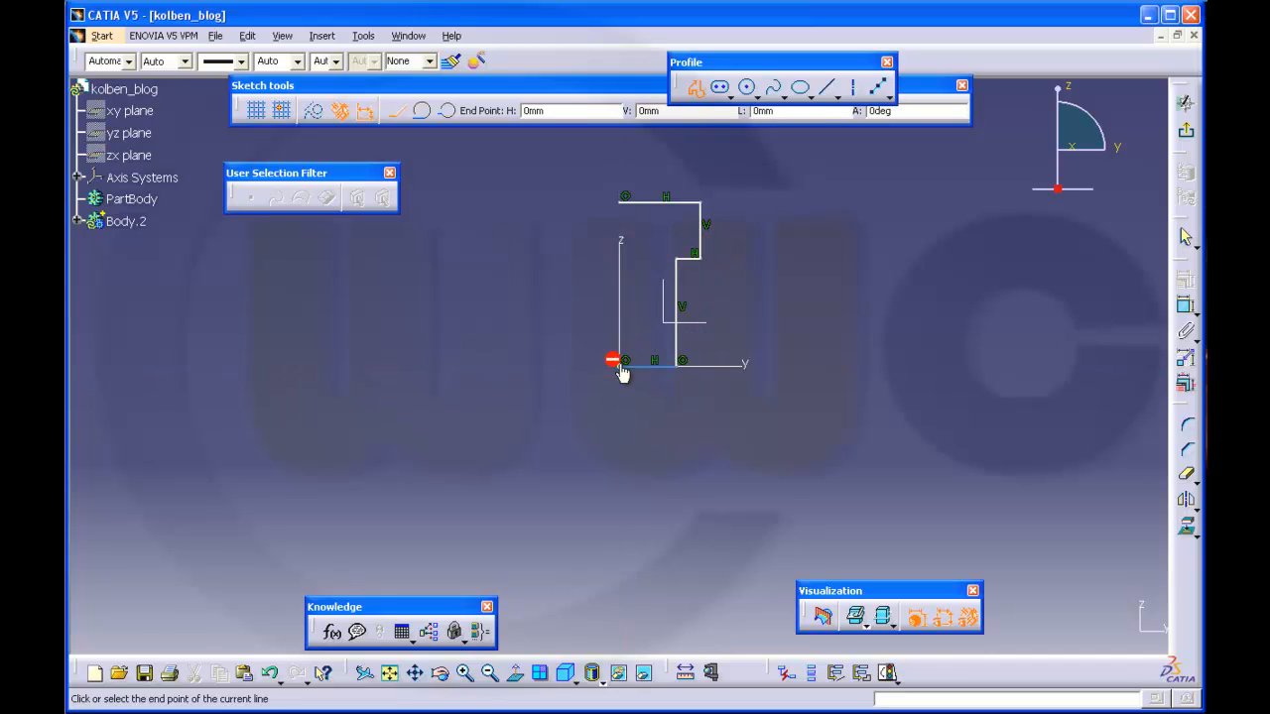
left_click(620, 365)
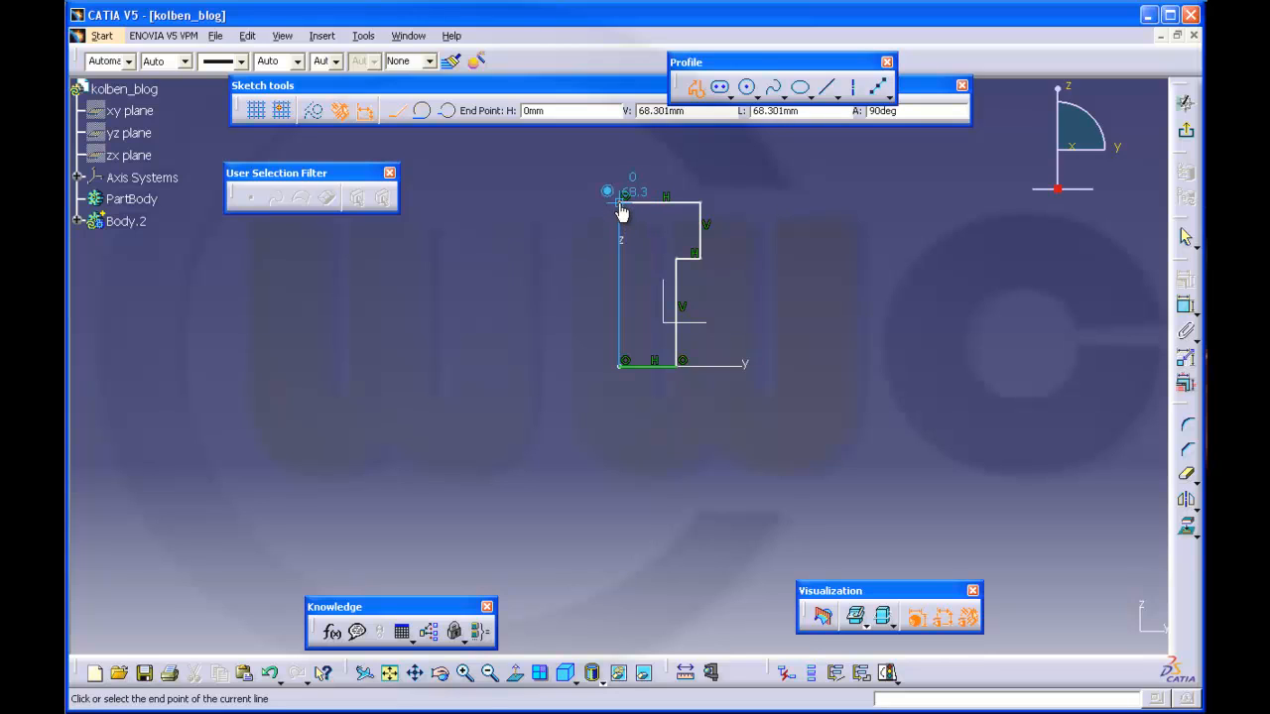
left_click(620, 203)
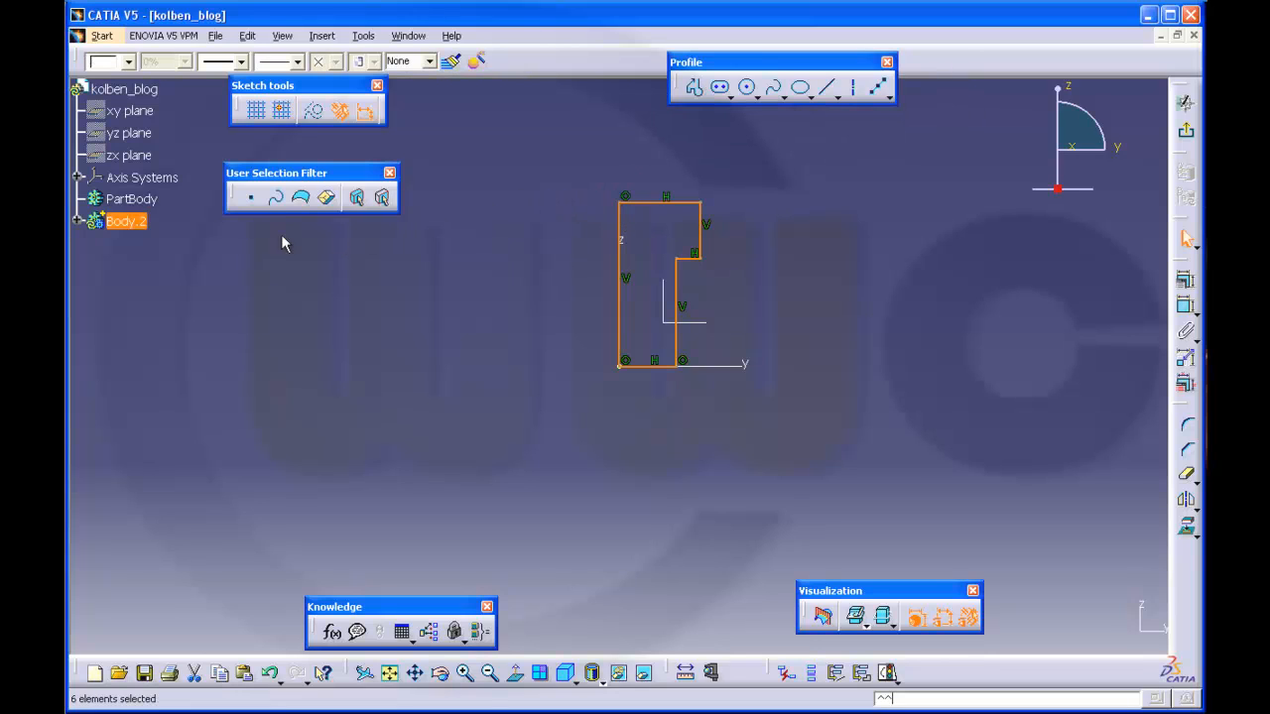
Delete all the automatically created coincidence and parallelism constraints of the sketched profile
left_click(69, 251)
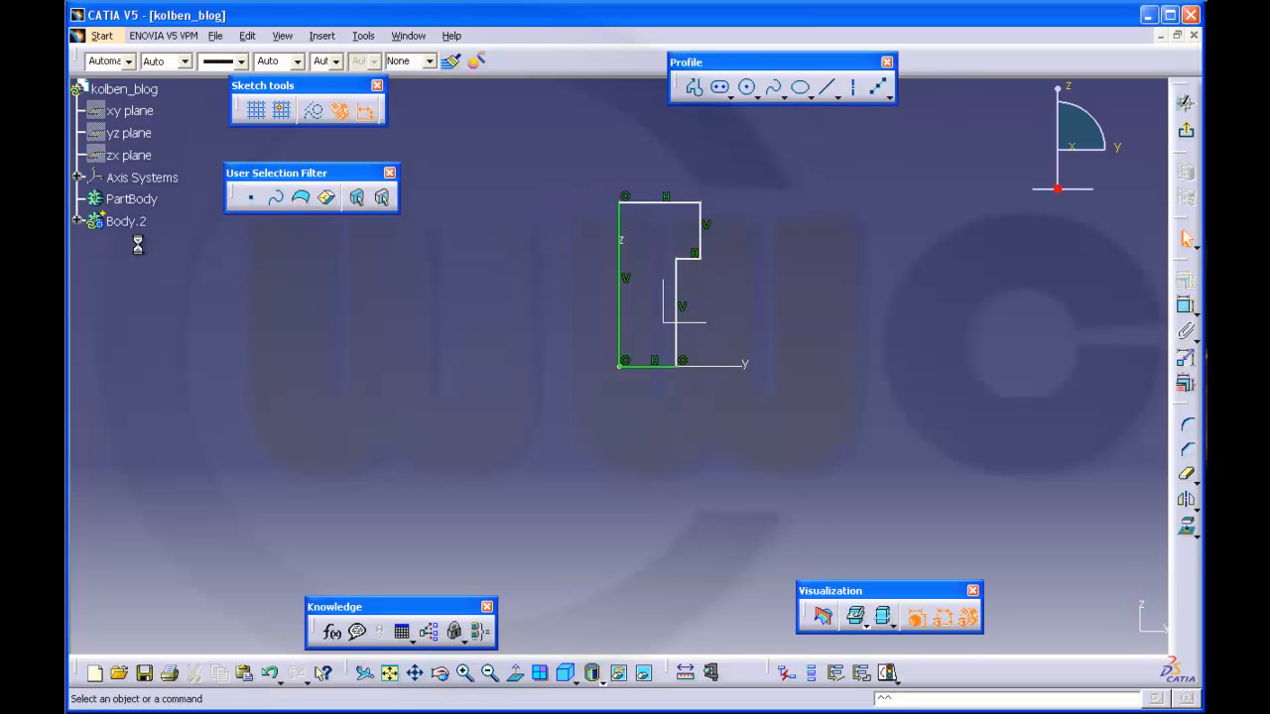
left_click(76, 222)
left_click(93, 243)
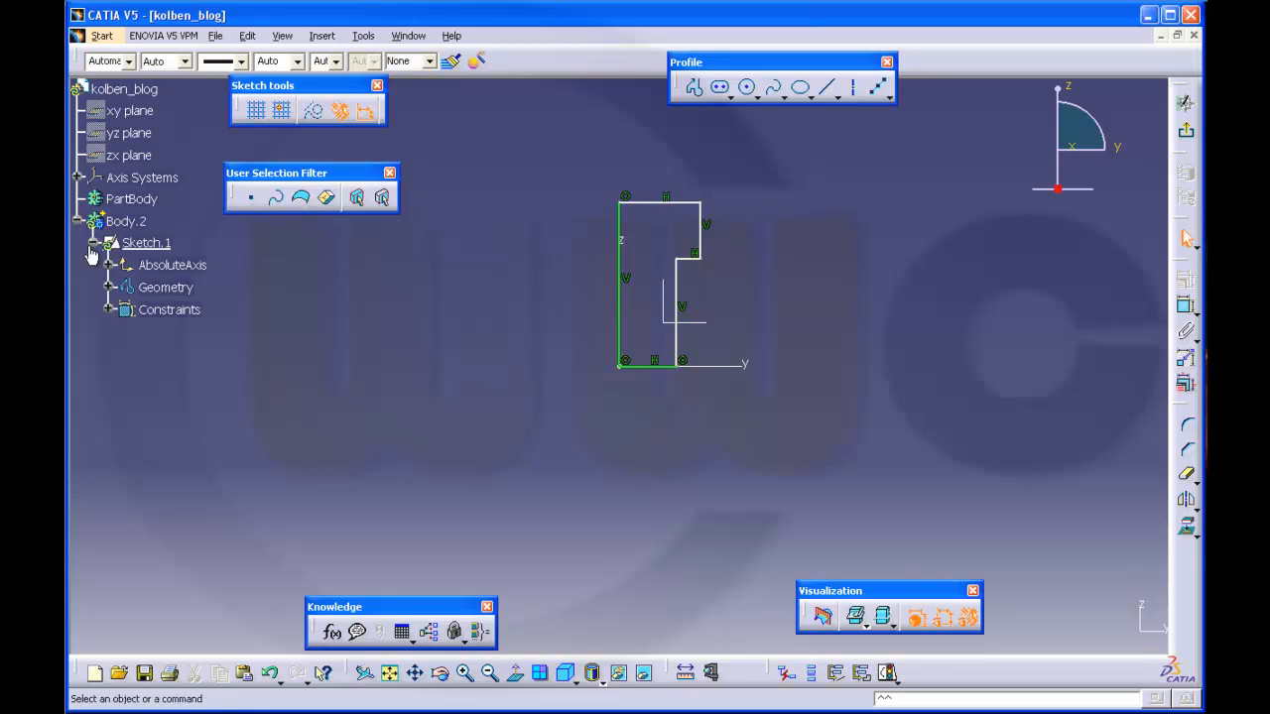
left_click(109, 314)
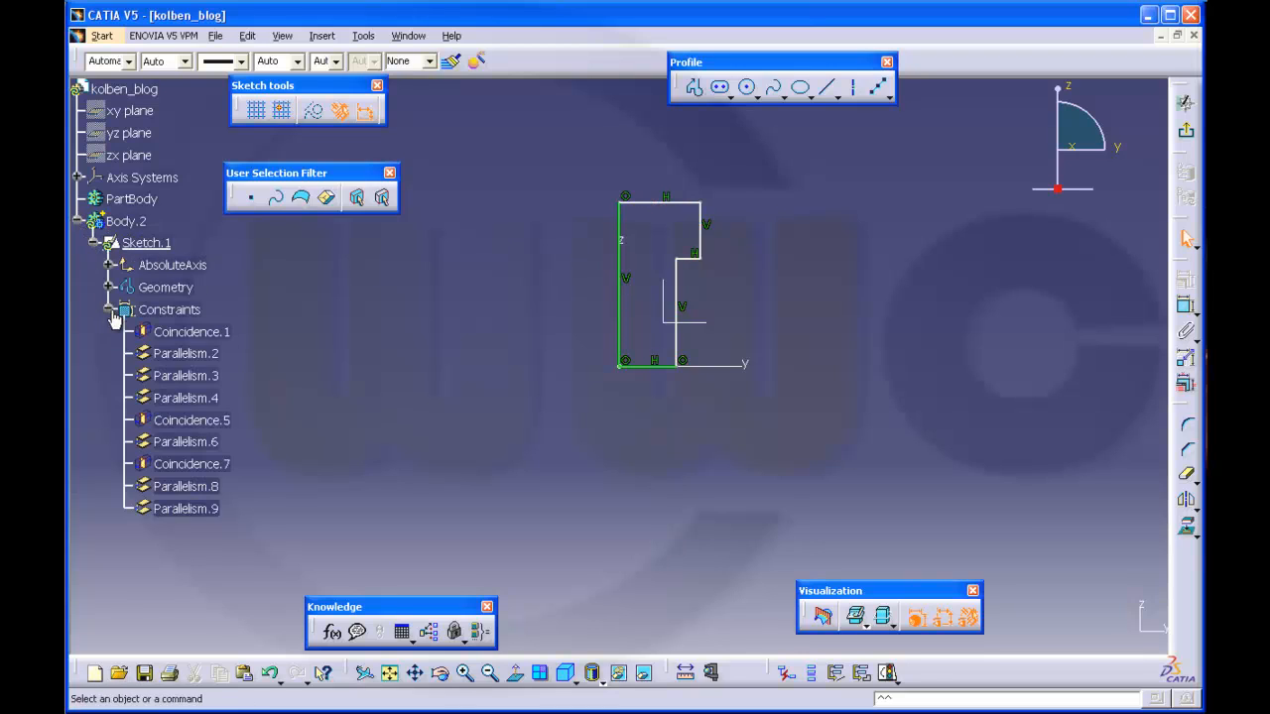
left_click(197, 333)
left_click(205, 526)
left_click(206, 332)
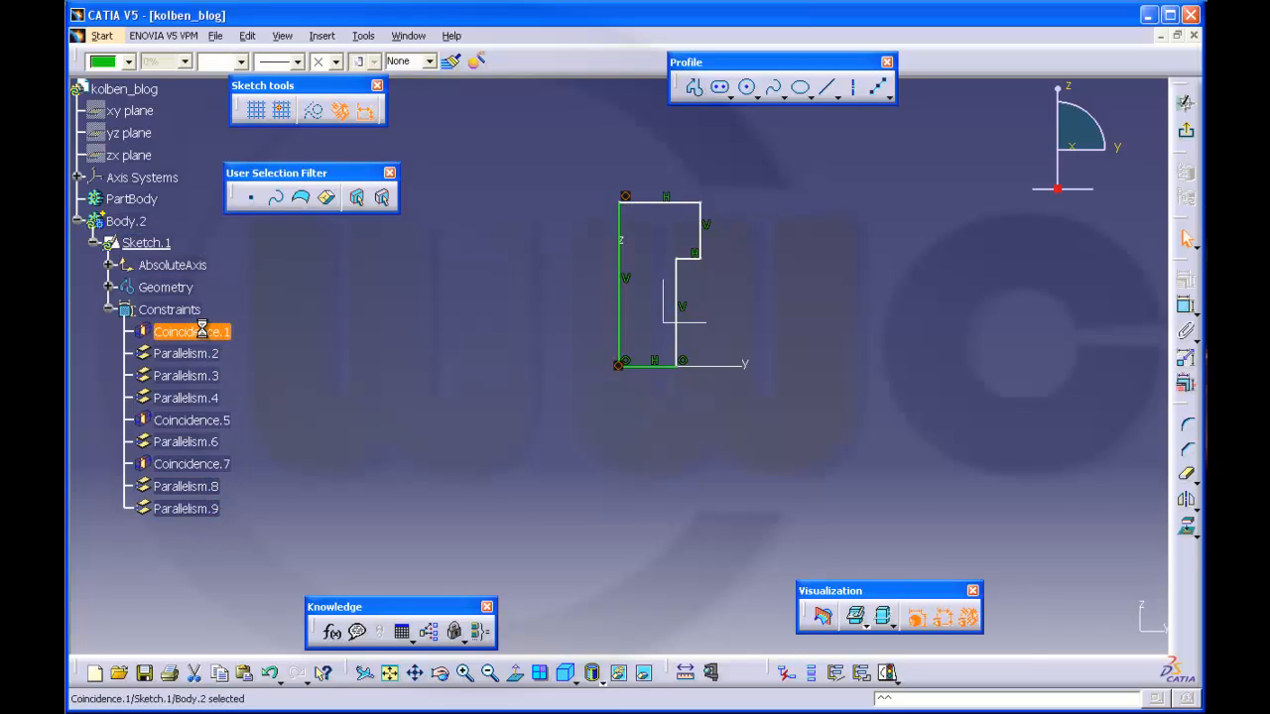
left_click(200, 509, "shift")
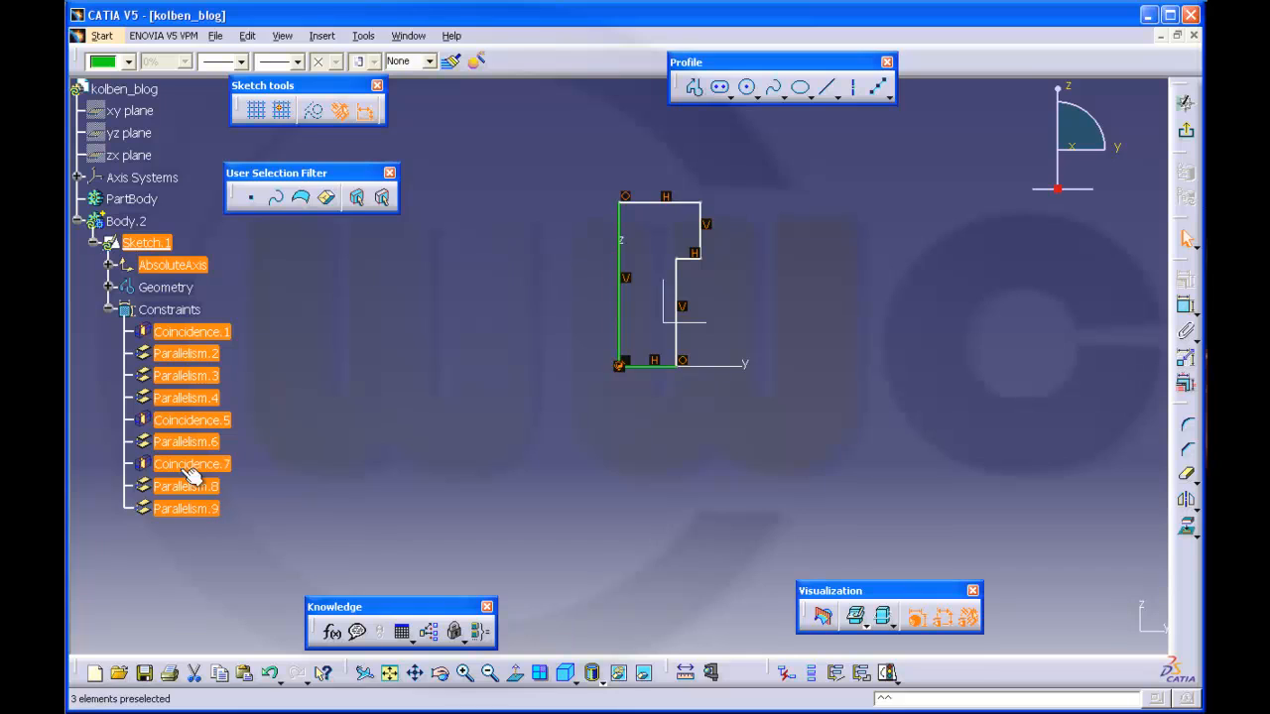
key("Delete")
left_click(793, 295)
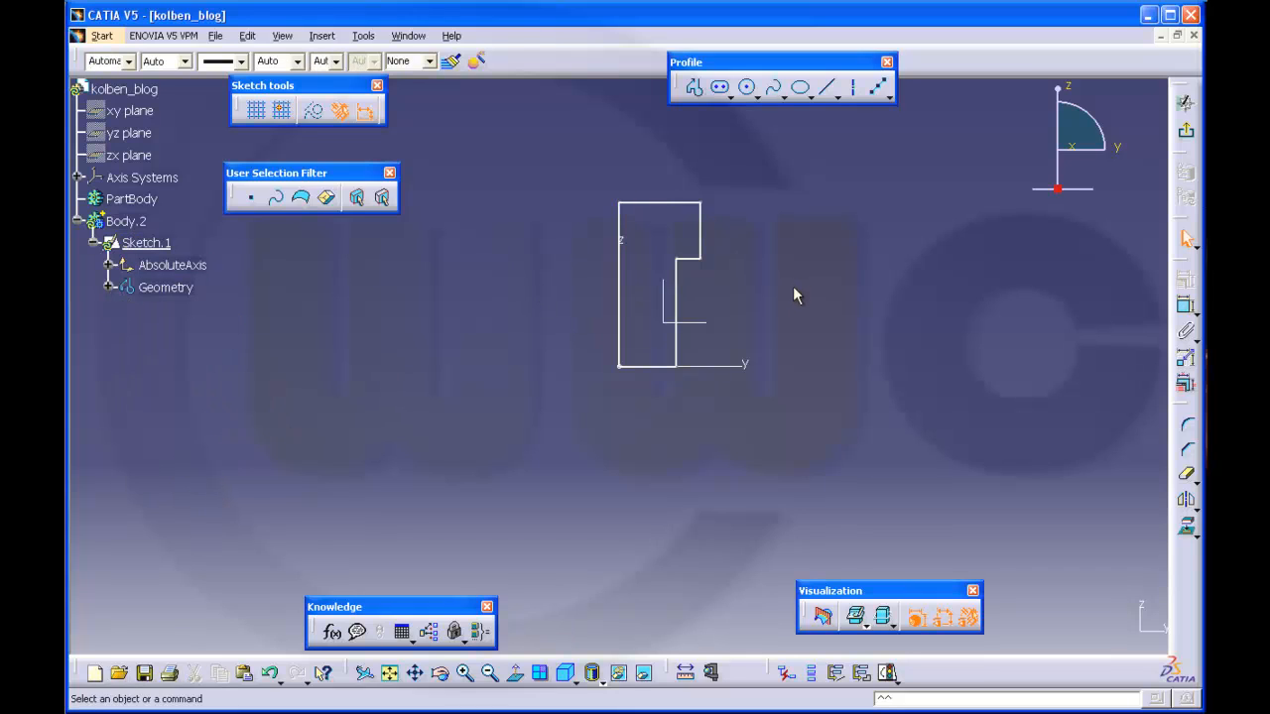
Constrain the profile's bottom line to be coincident with the y axis
left_click(1184, 306)
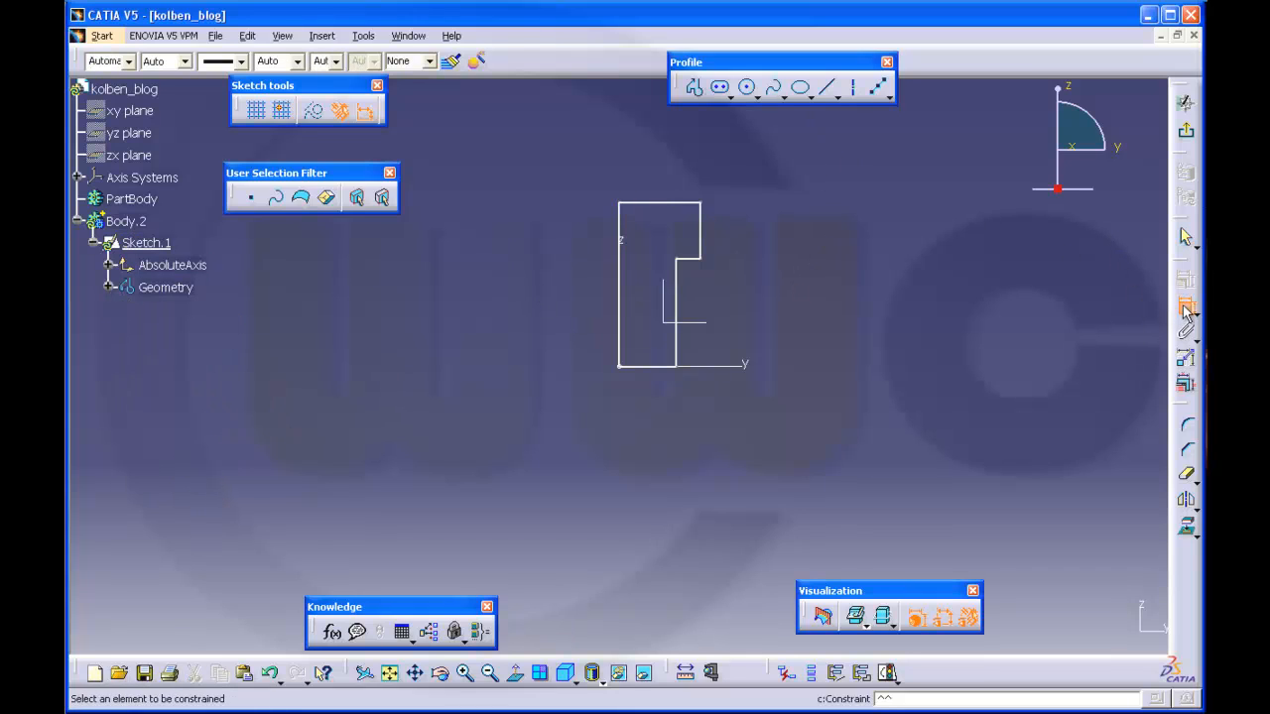
left_click(666, 375)
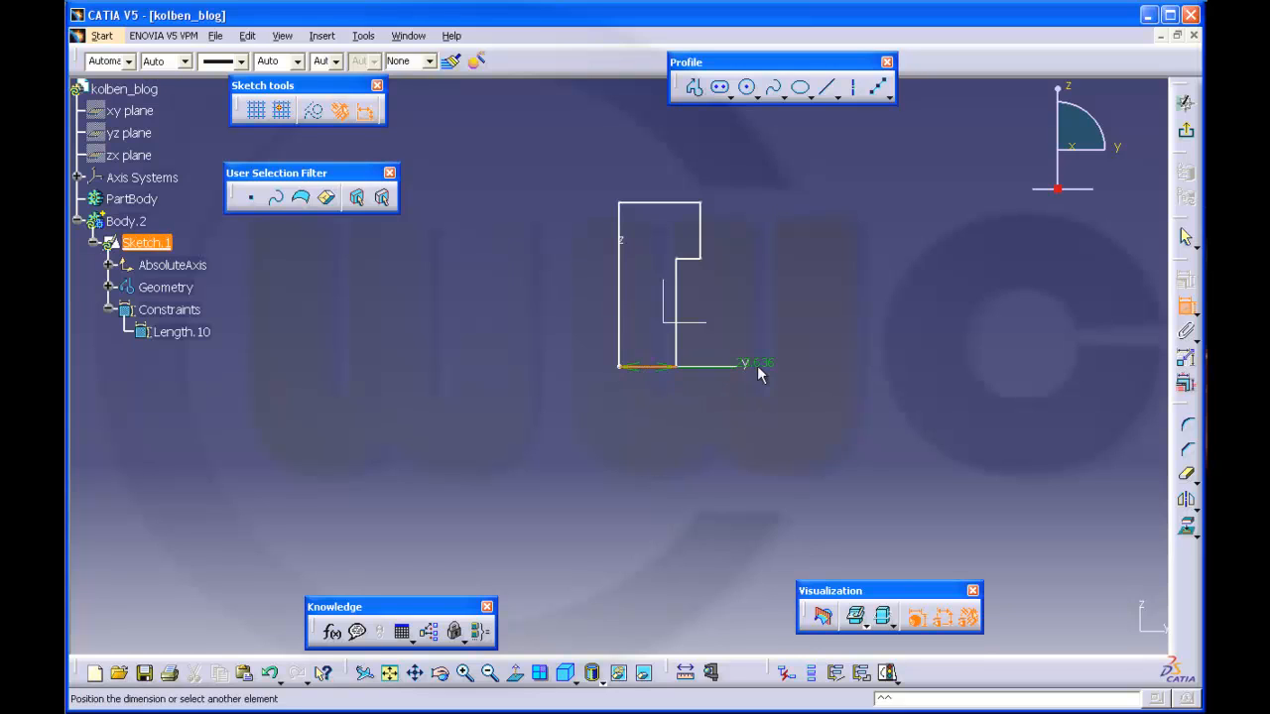
right_click(794, 411)
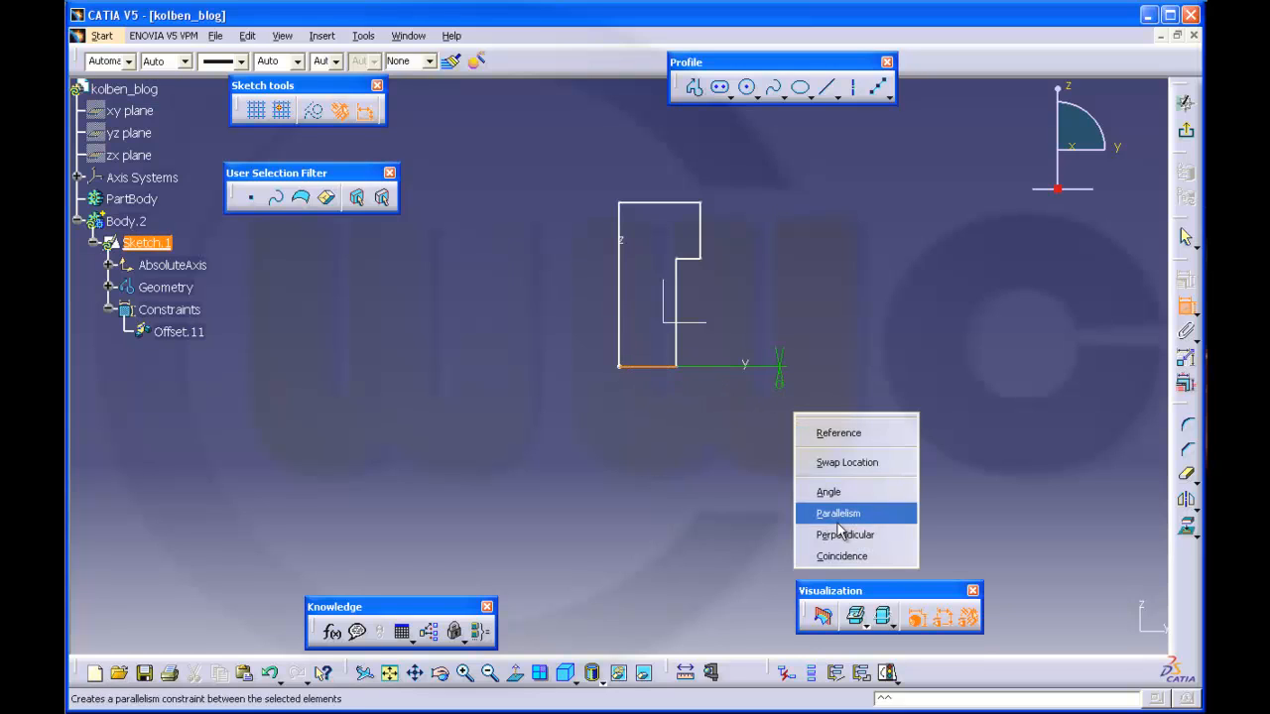
left_click(841, 556)
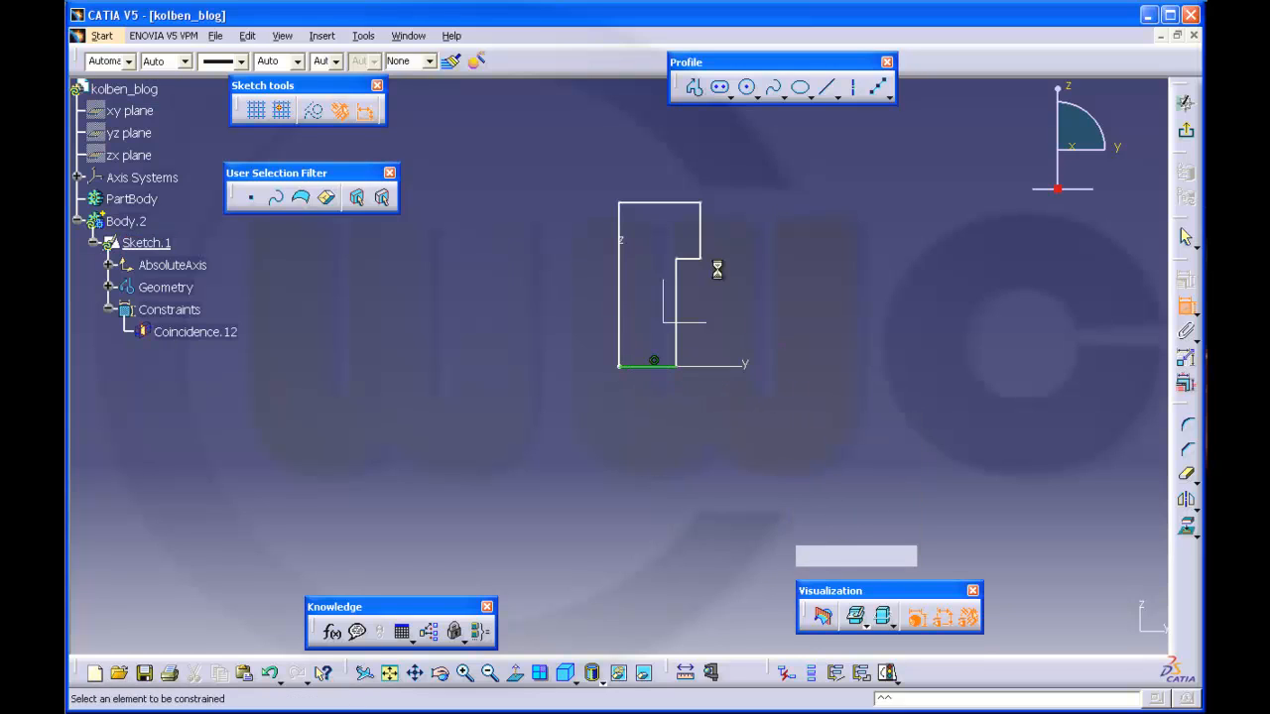
Constrain the profile's long vertical line to be coincident with the z axis
left_click(620, 277)
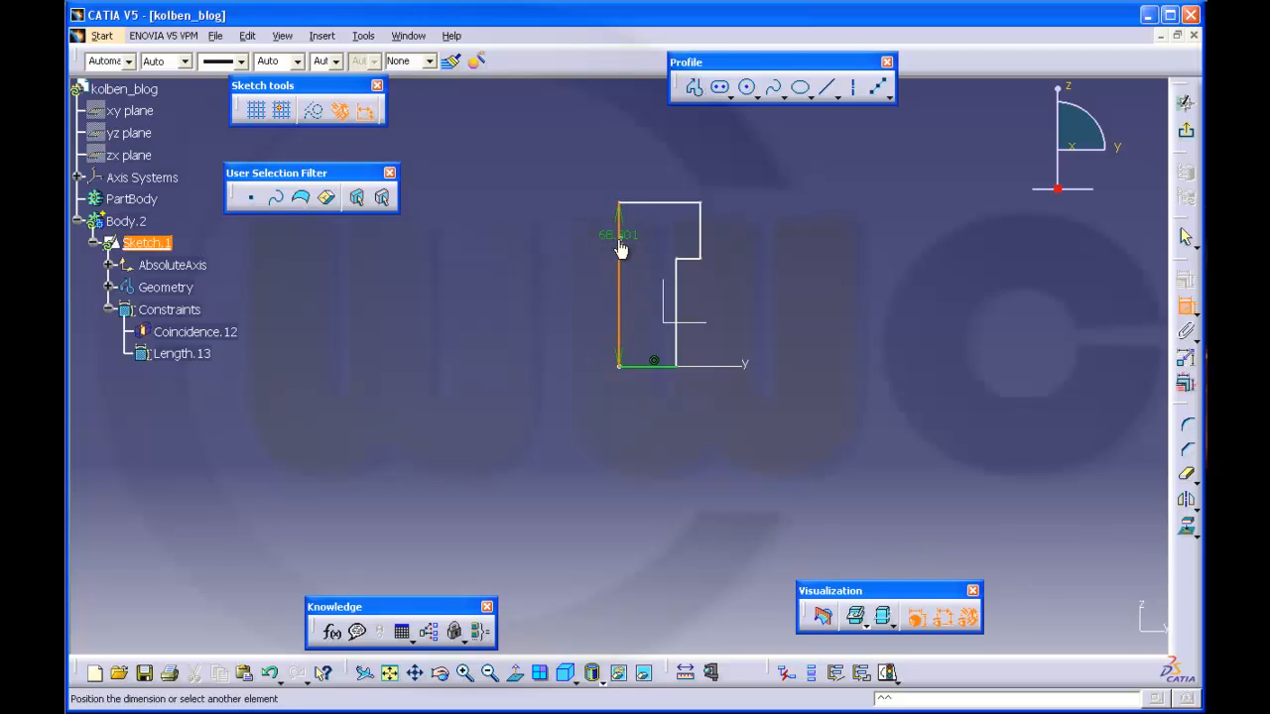
mouse_move(624, 268)
middle_mouse_down()
mouse_move(624, 243)
mouse_move(624, 336)
middle_mouse_up()
left_click(624, 269)
left_click(624, 243)
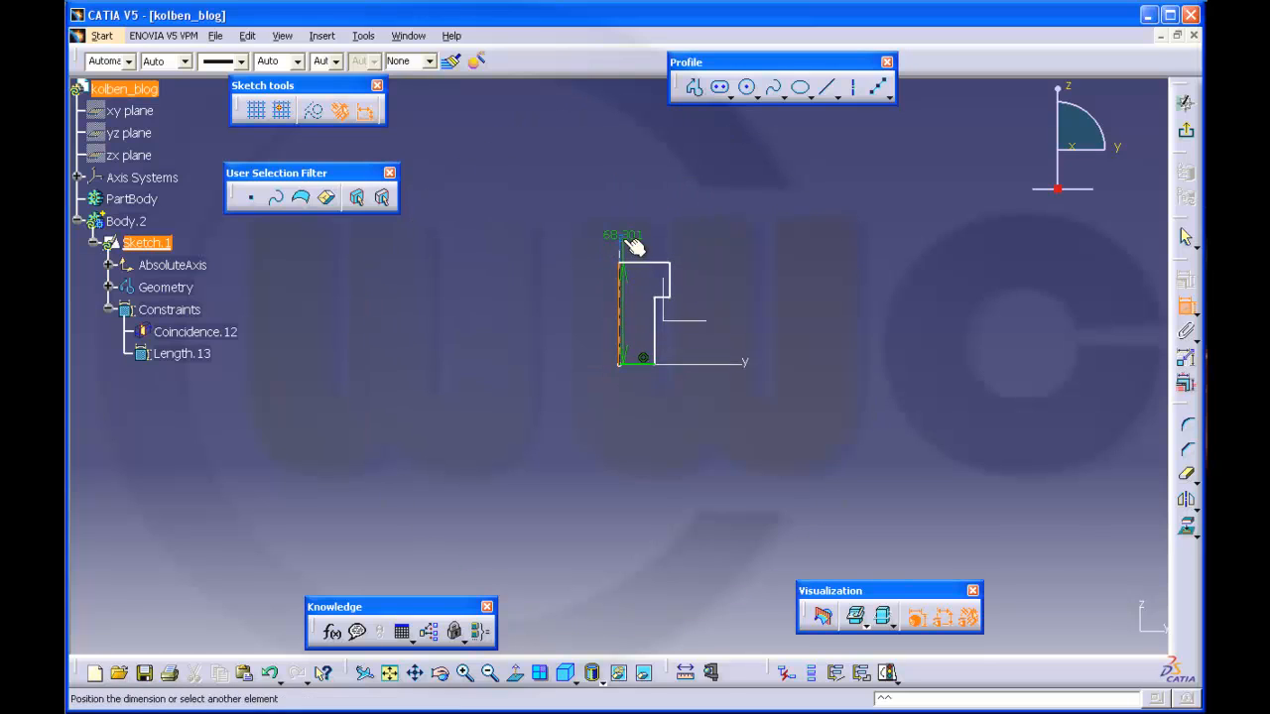
left_click(623, 240)
right_click(564, 196)
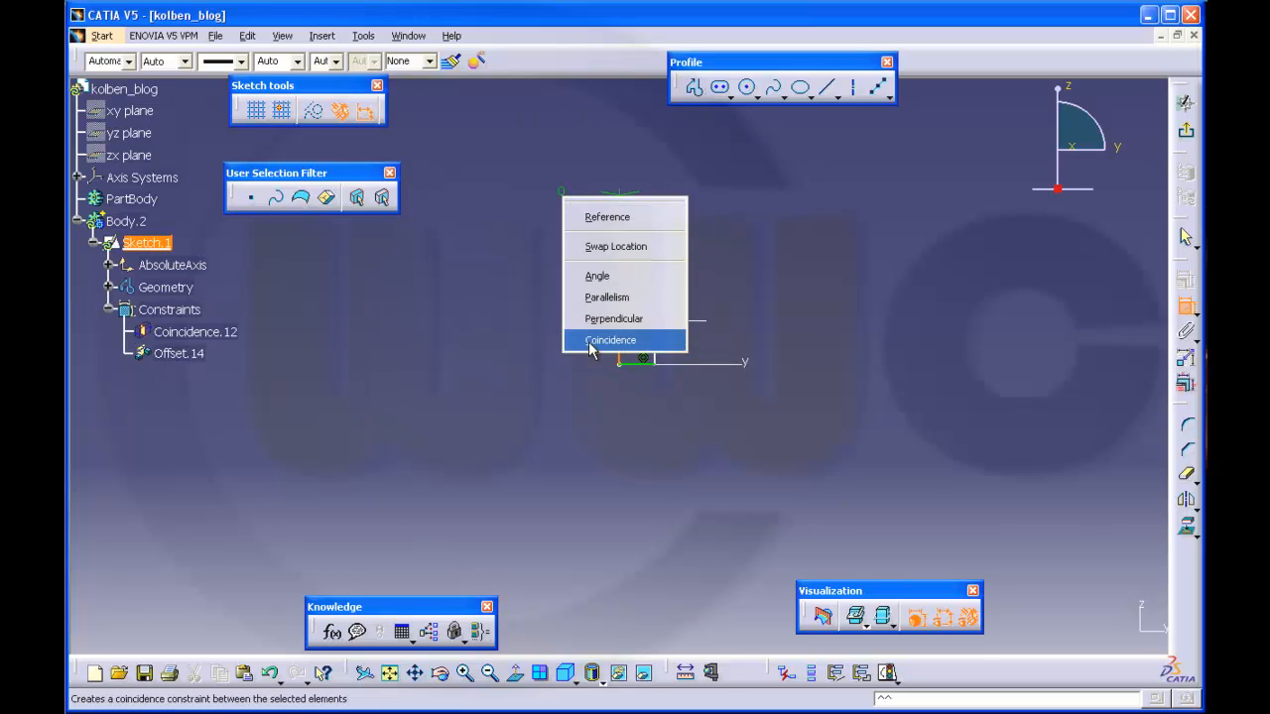
left_click(600, 340)
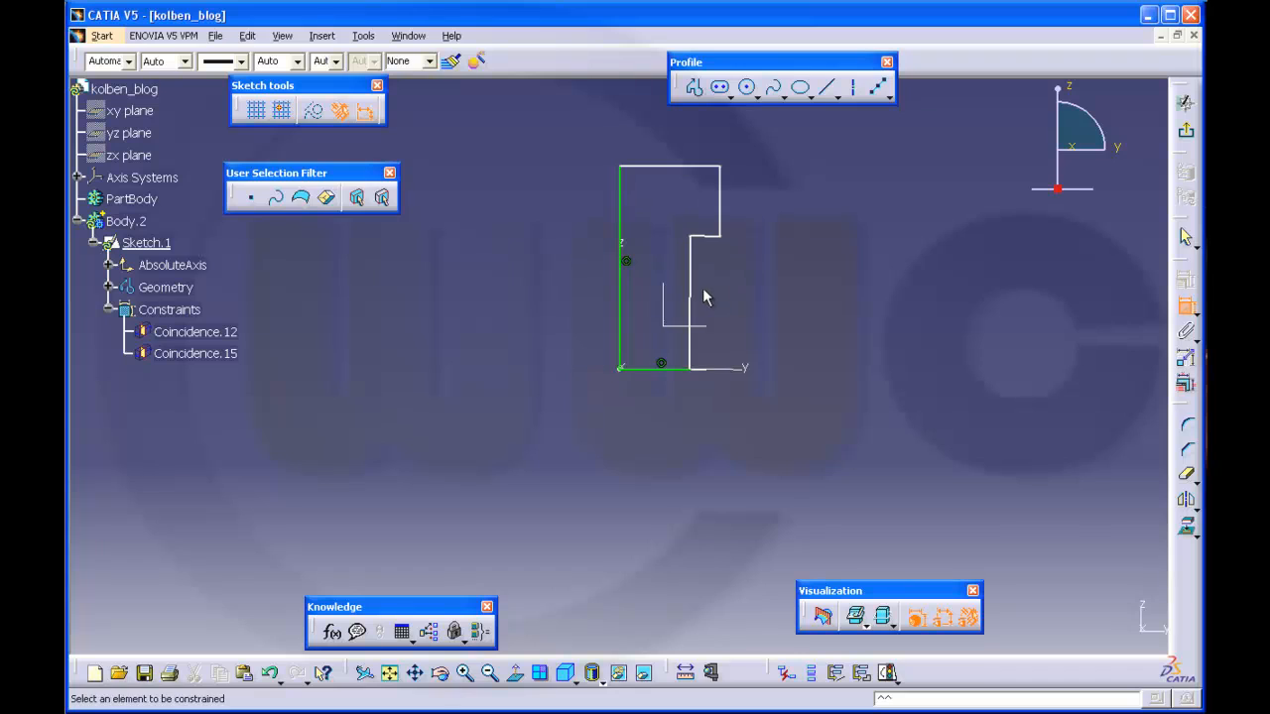
Dimension the distances of the lower and the upper outer vertical lines from the profile's long vertical line on the z axis
left_click(692, 300)
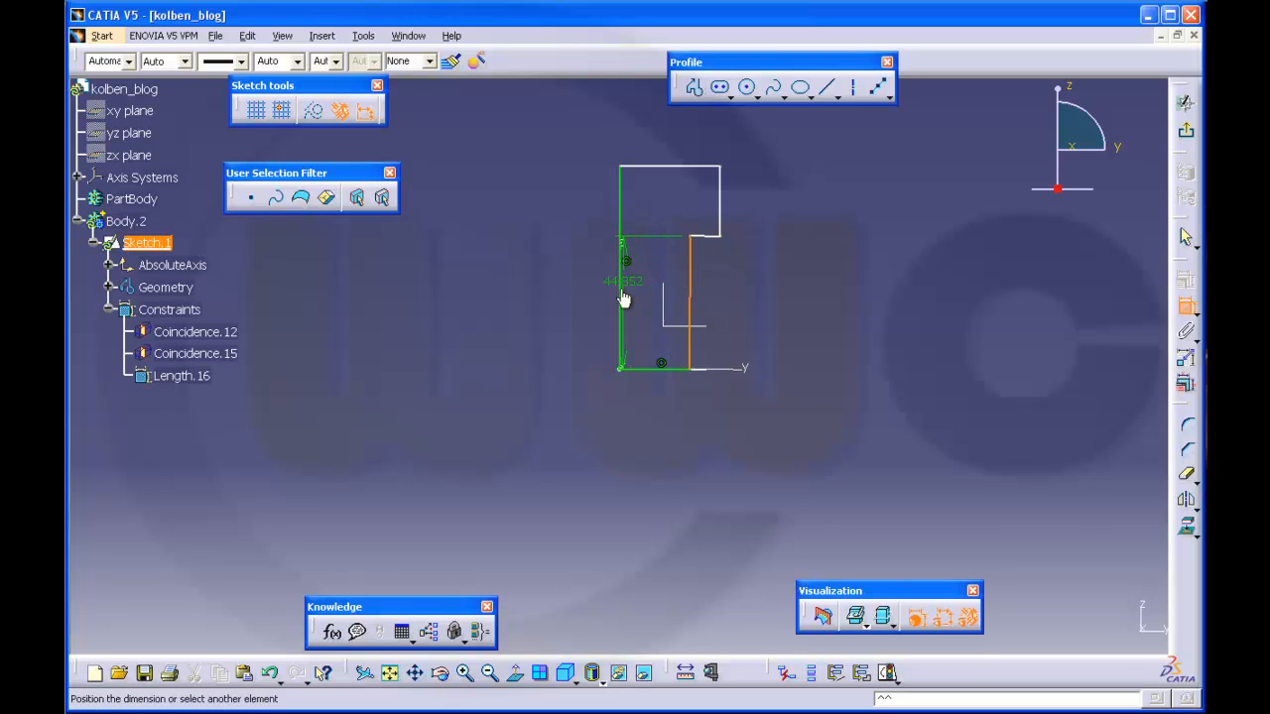
left_click(621, 238)
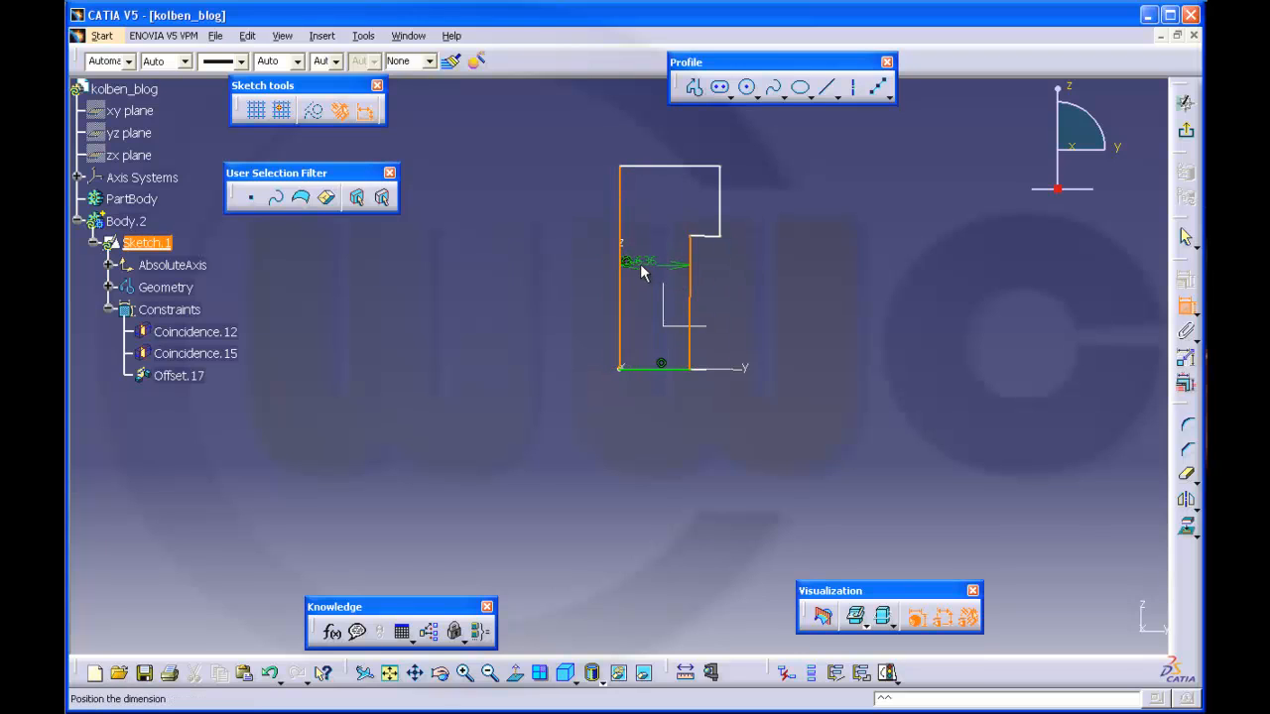
left_click(652, 269)
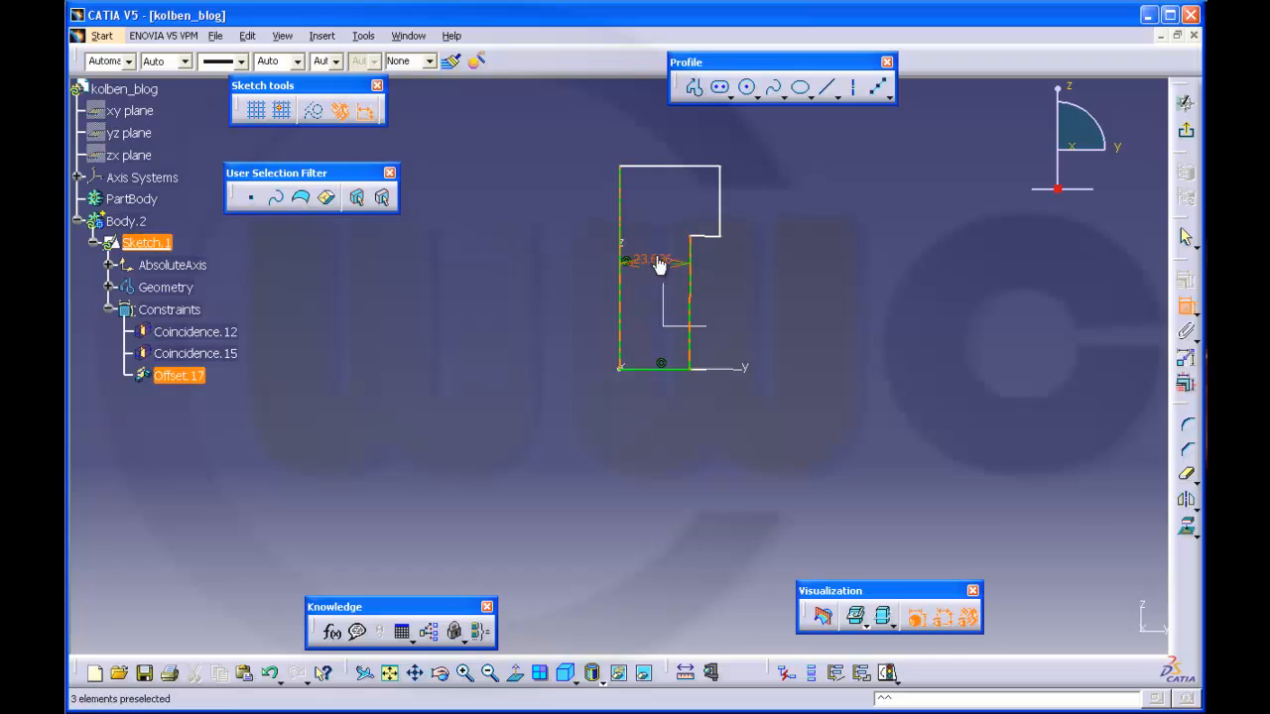
left_click(721, 201)
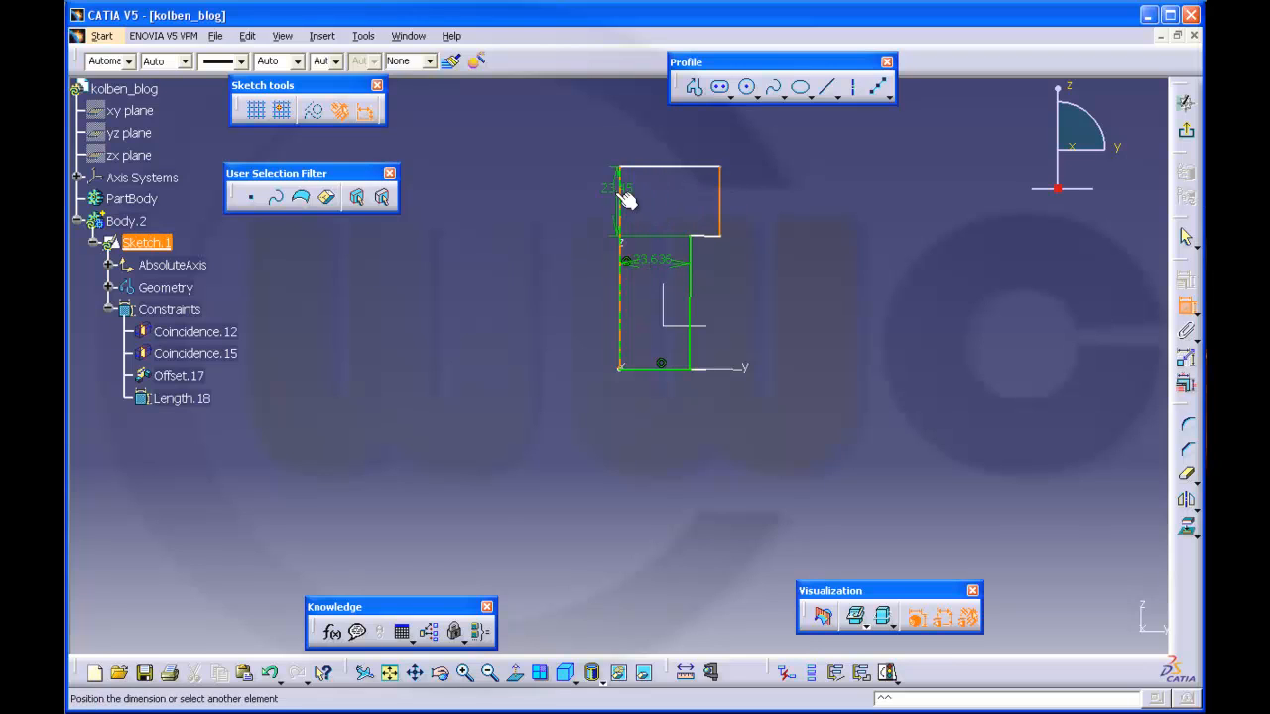
left_click(621, 197)
left_click(656, 196)
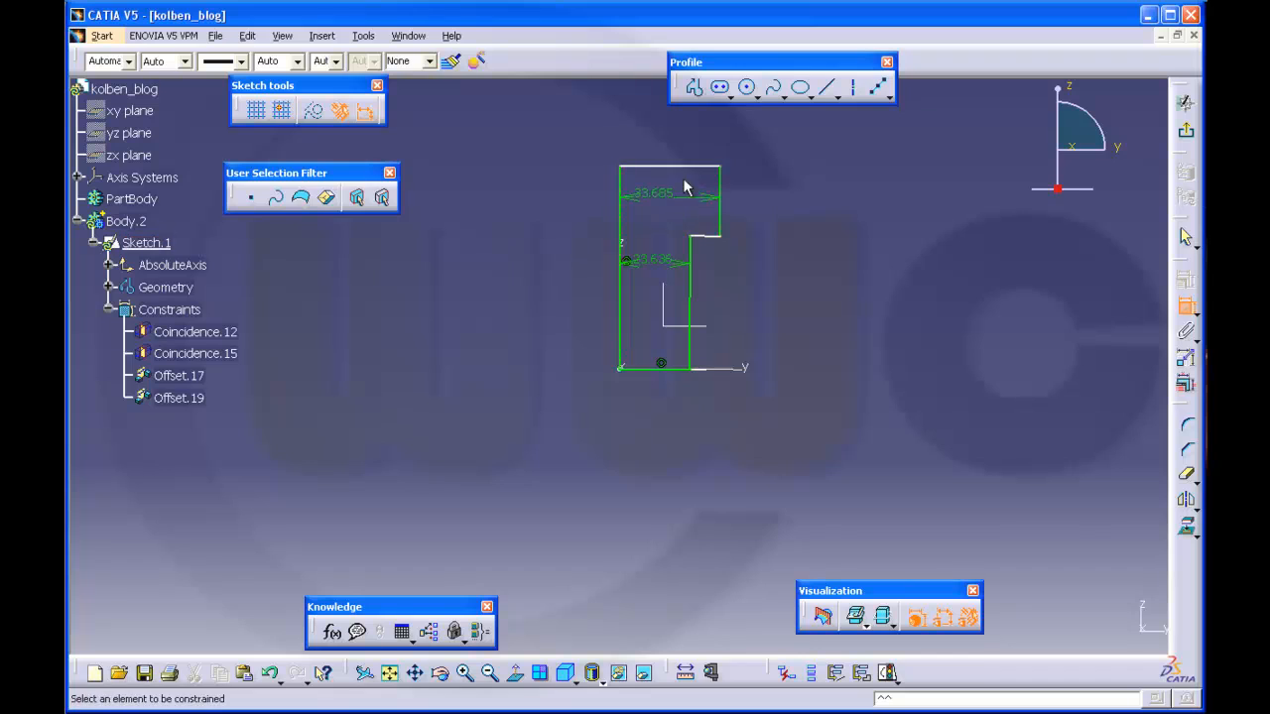
Dimension the height of the wider upper section and the overall height between the profile's bottom and top lines
left_click(700, 170)
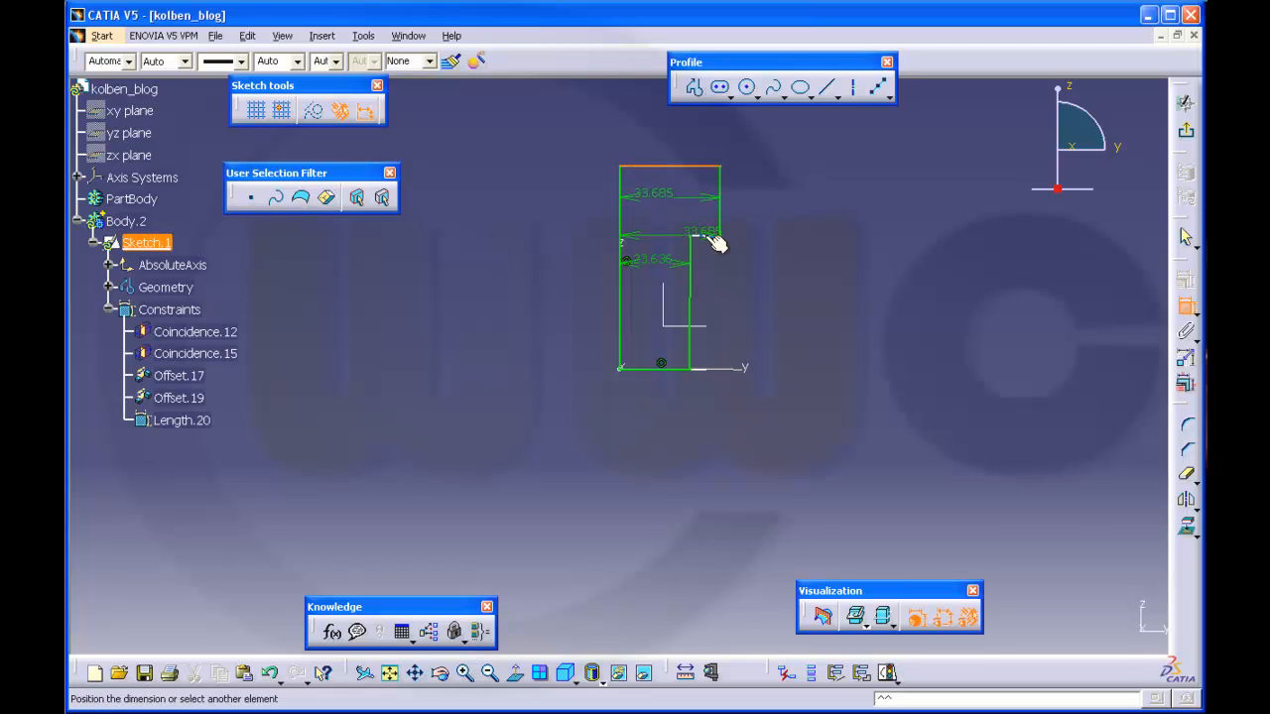
left_click(715, 236)
left_click(783, 210)
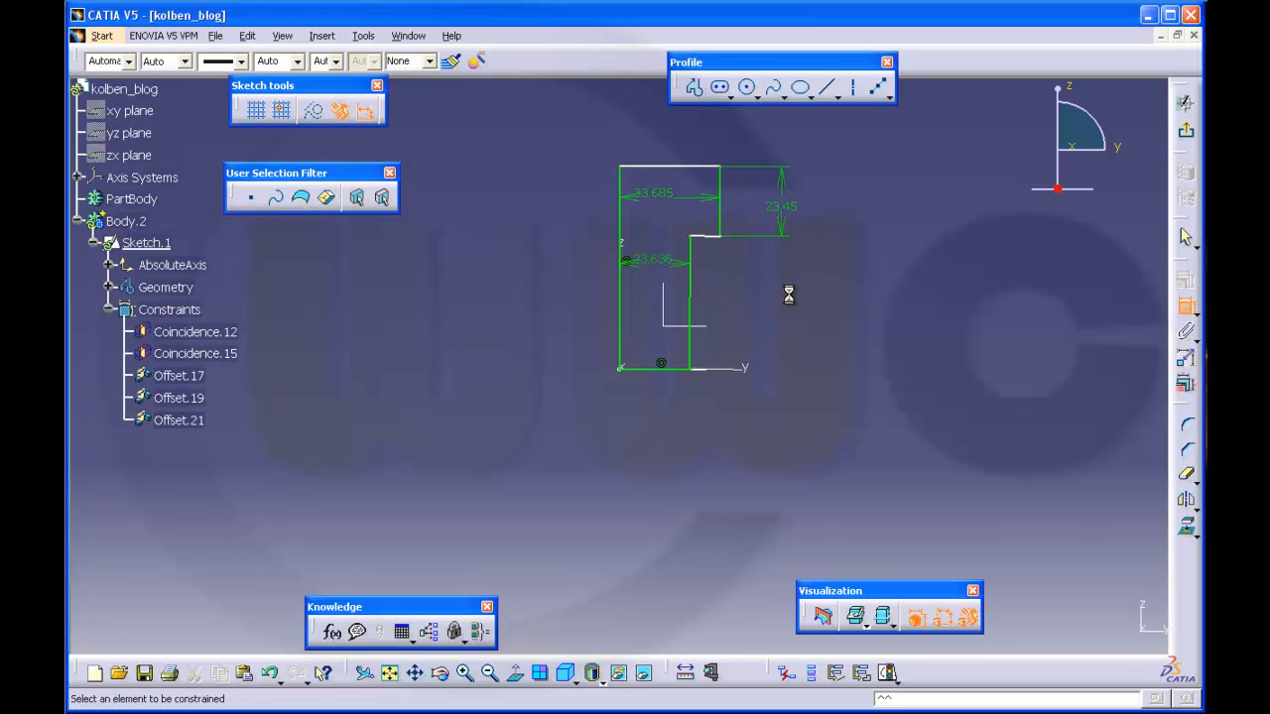
left_click(670, 369)
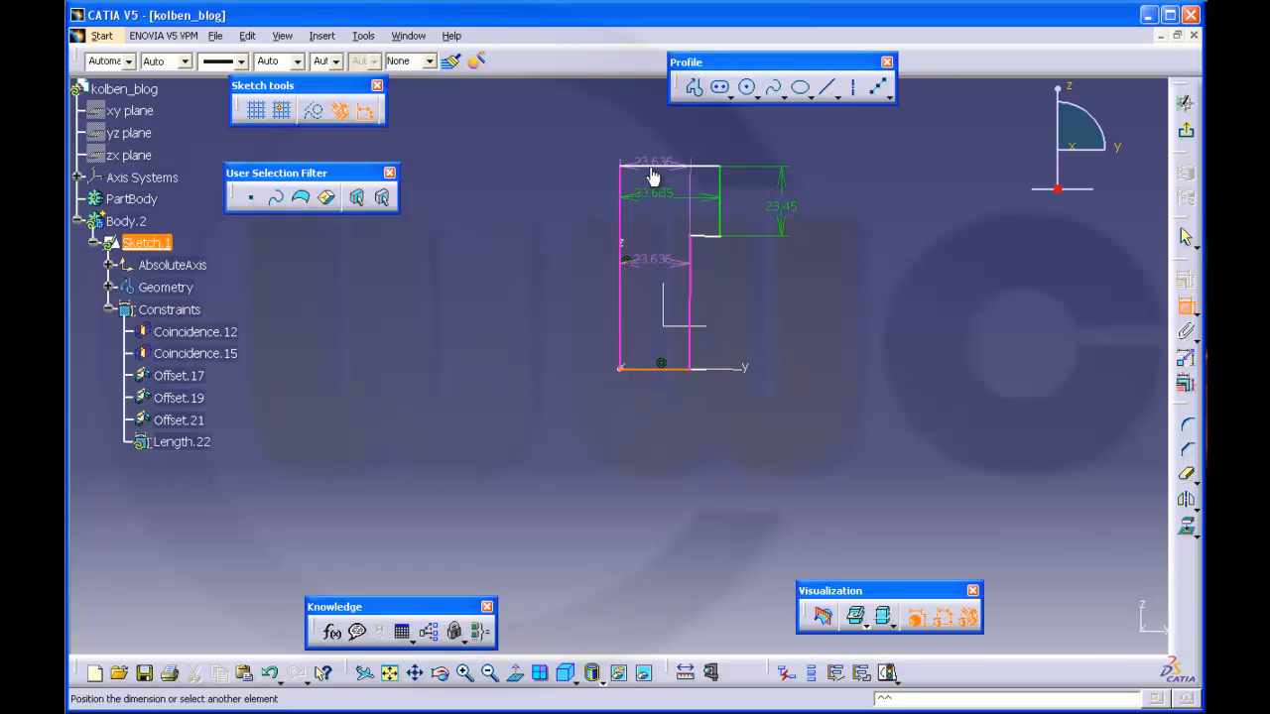
left_click(657, 167)
left_click(523, 248)
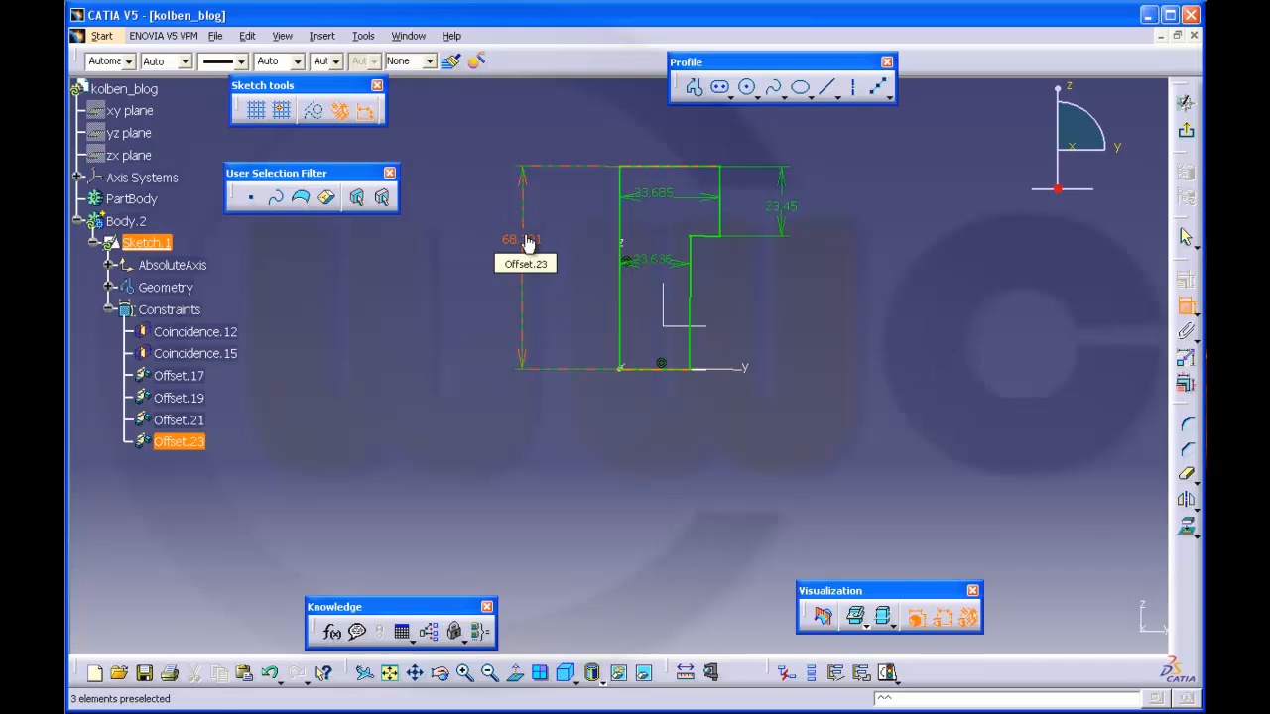
Set the profile's overall height to 155 mm
double_click(526, 243)
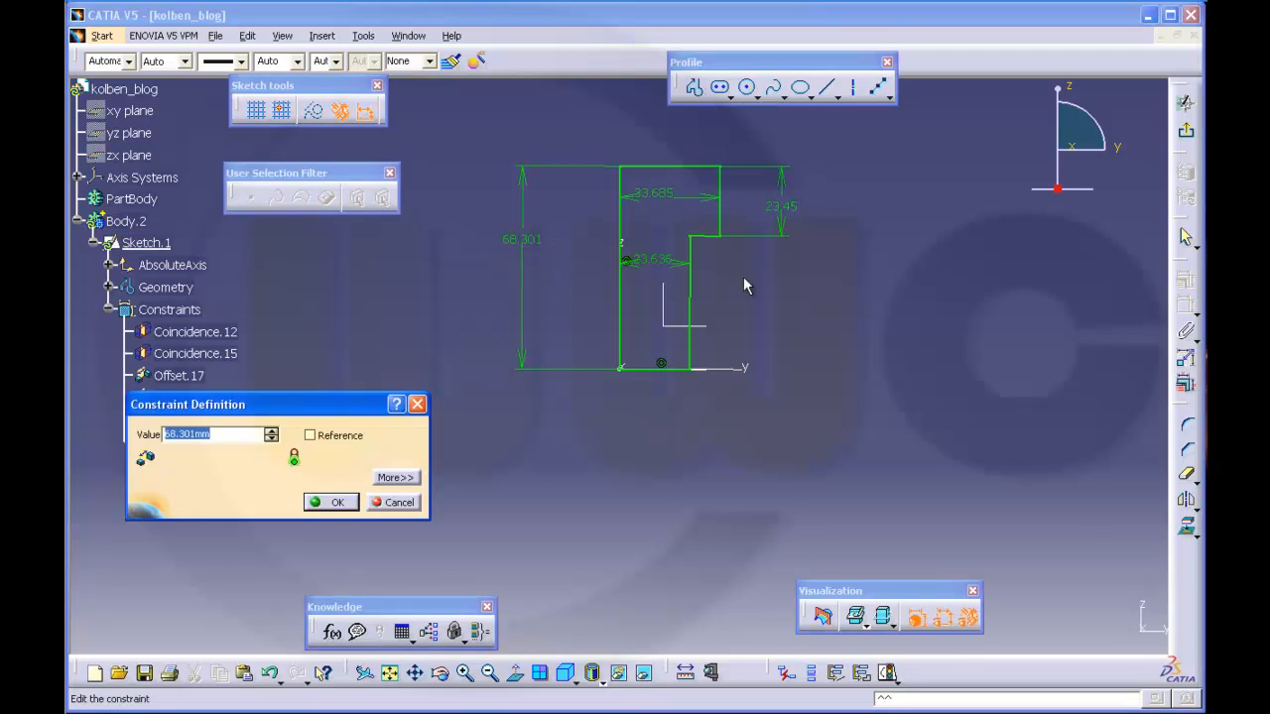
type("155")
key("Return")
left_click(784, 348)
Set the height of the profile's wider upper section to 115 mm
middle_click_drag(785, 303, 785, 379)
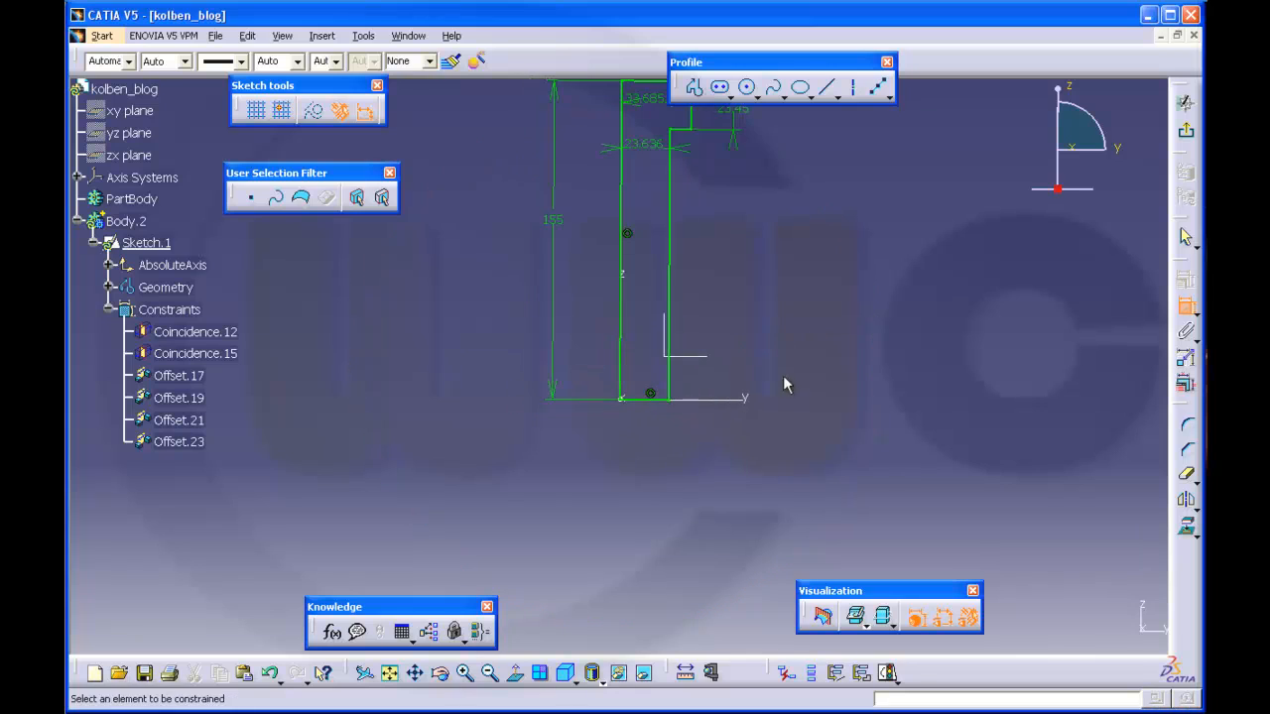
middle_click_drag(727, 286, 730, 405)
scroll(732, 262, "up", 1)
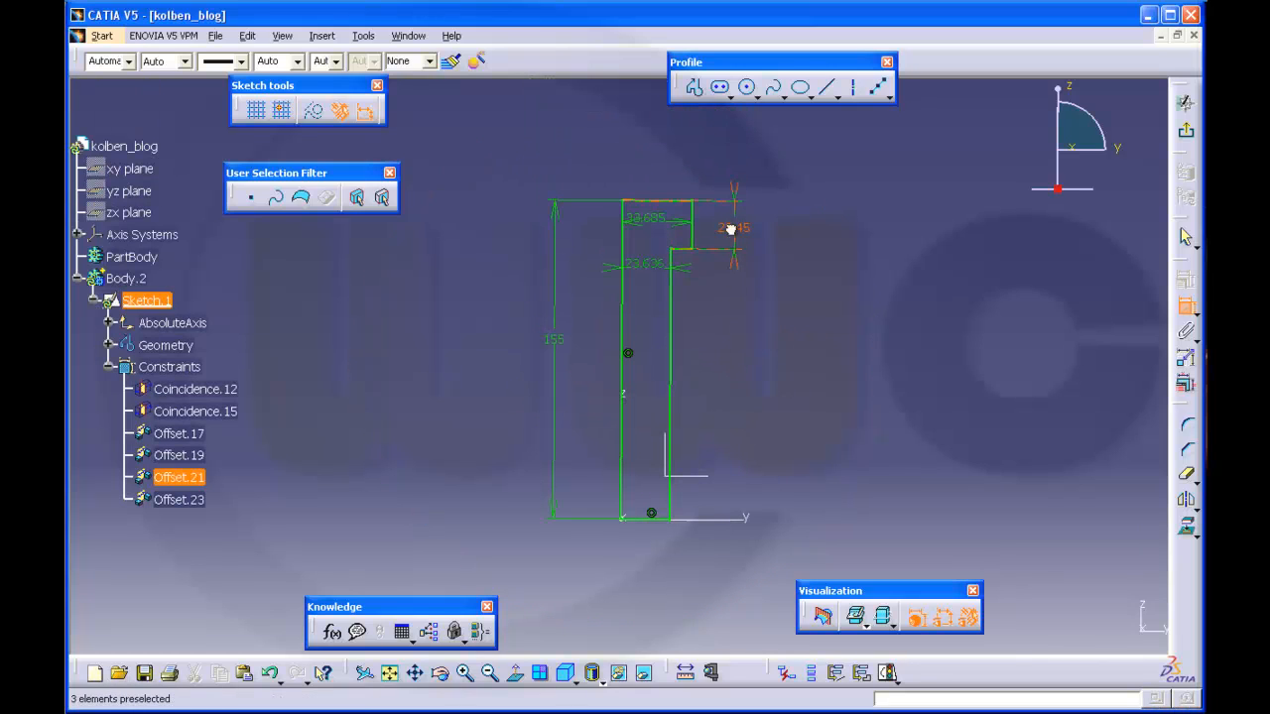
double_click(731, 229)
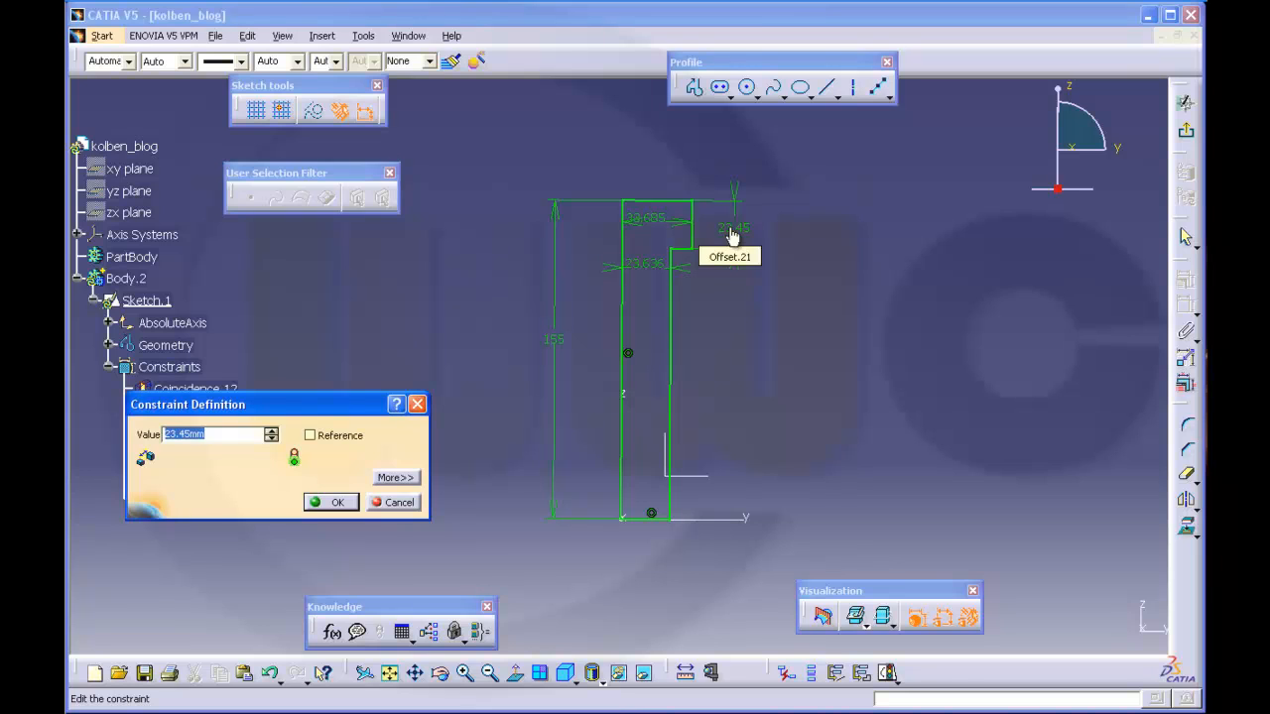
type("115")
key("Return")
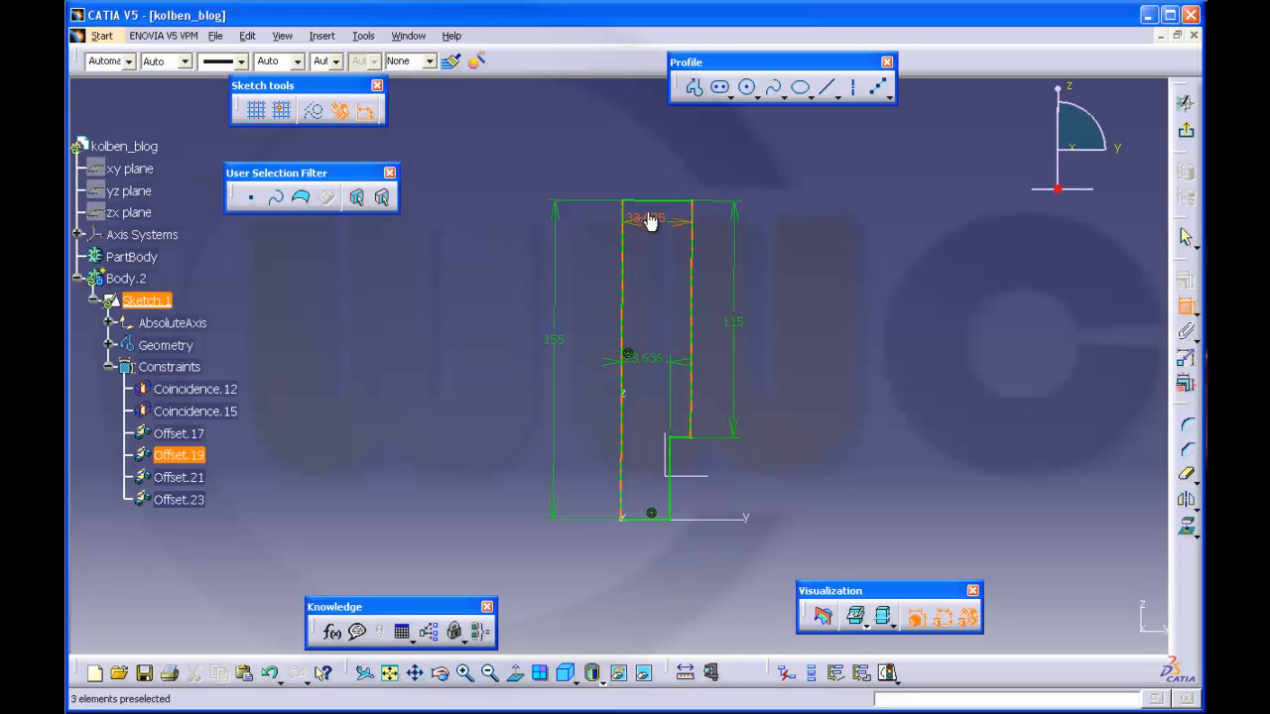
Set the width of the profile's upper section to 95 mm and that of the lower section to 85 mm
double_click(649, 217)
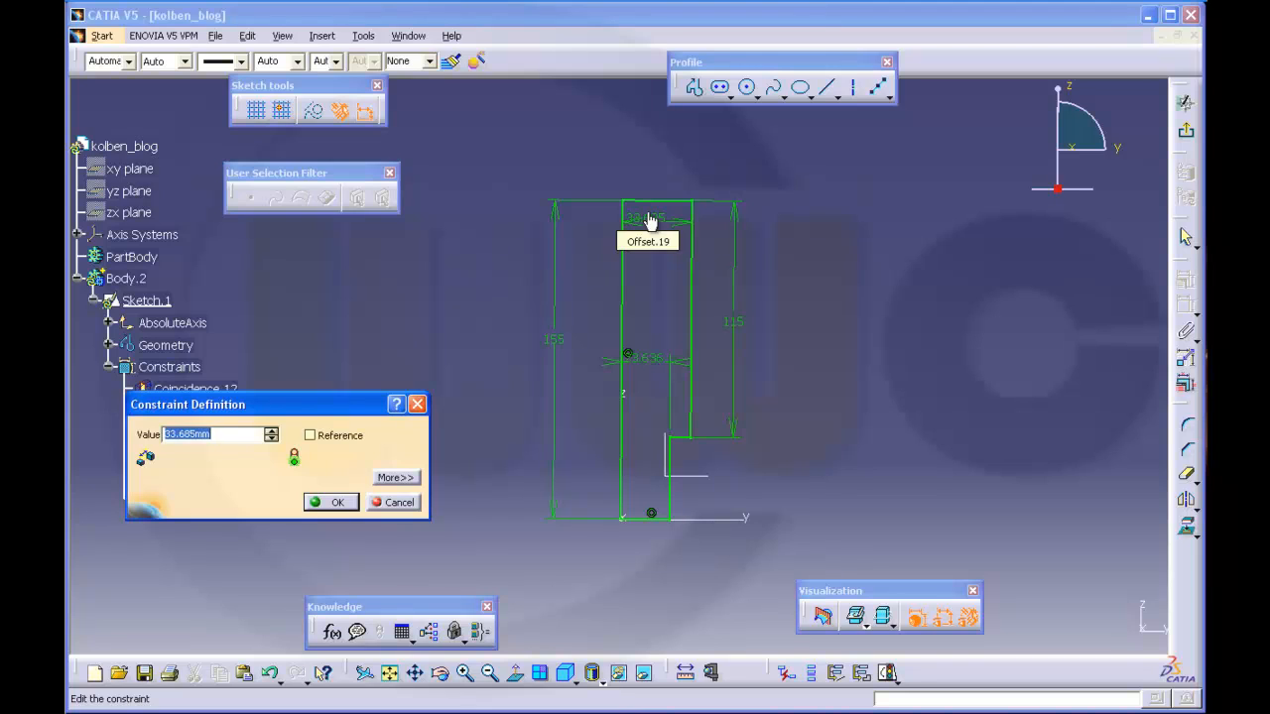
type("95")
key("Return")
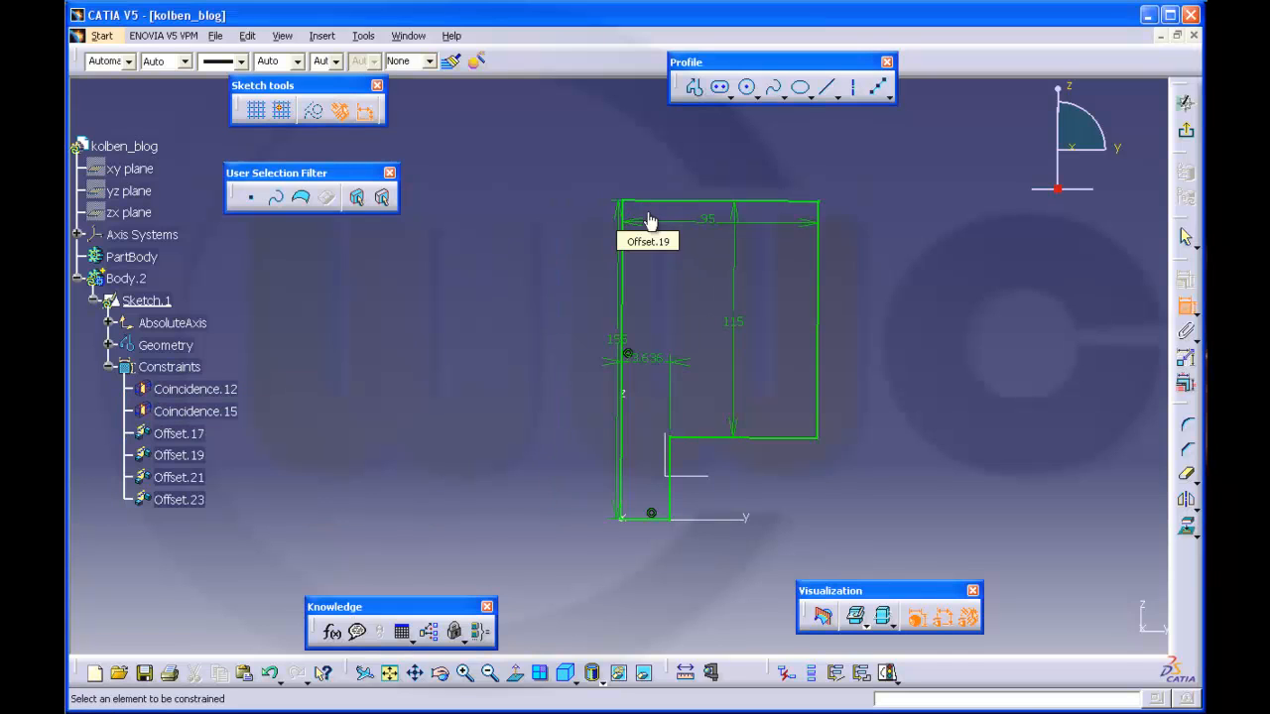
double_click(643, 363)
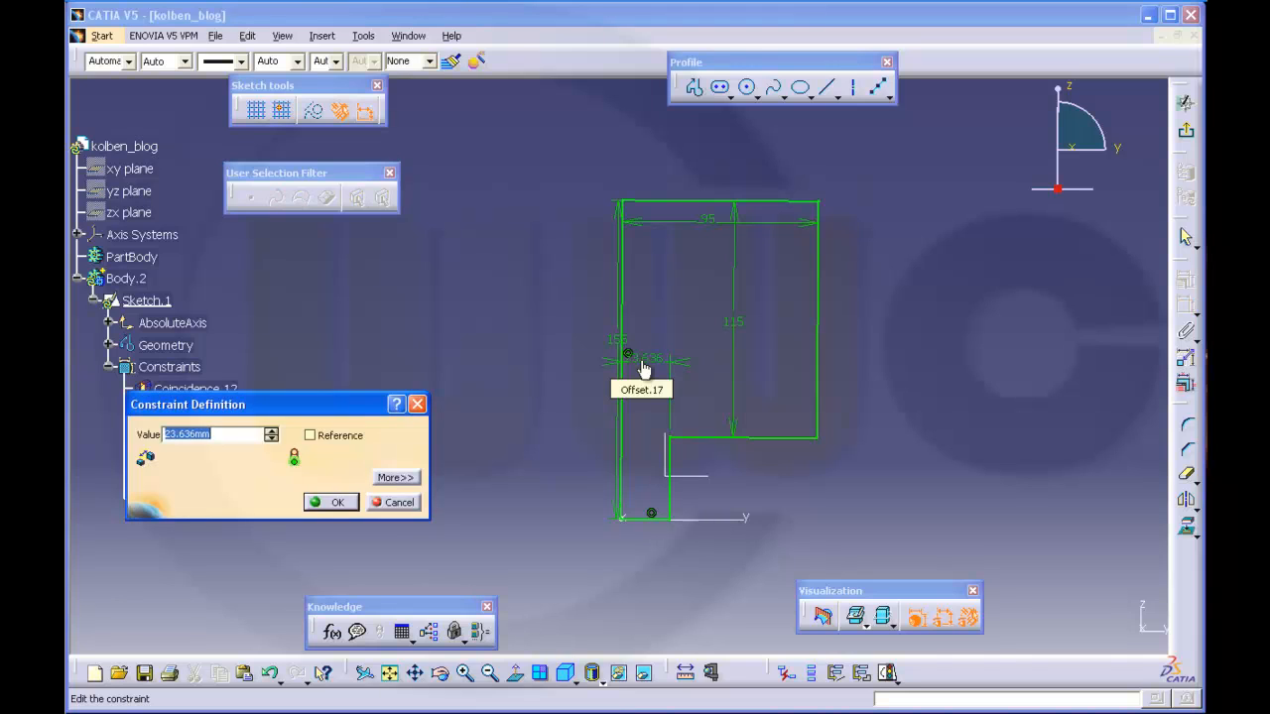
type("85")
key("Return")
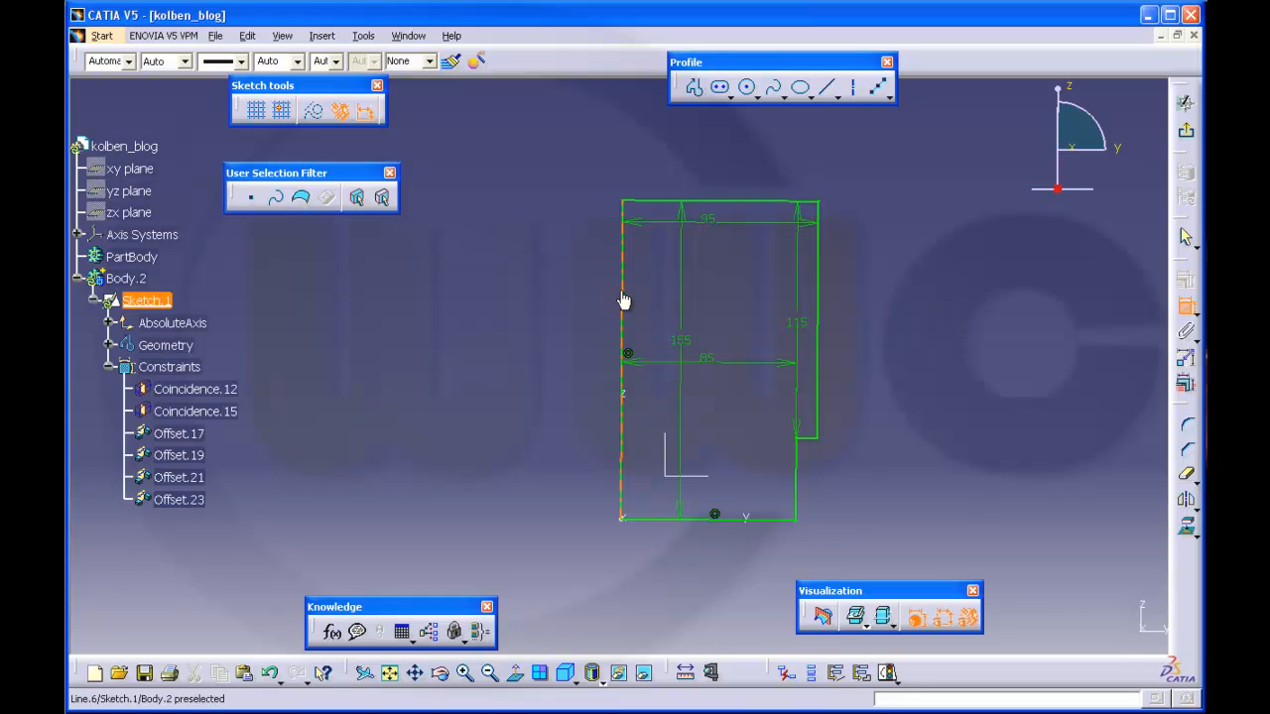
Transform the profile's long vertical line on the z axis into the sketch's rotation axis
left_click(1184, 306)
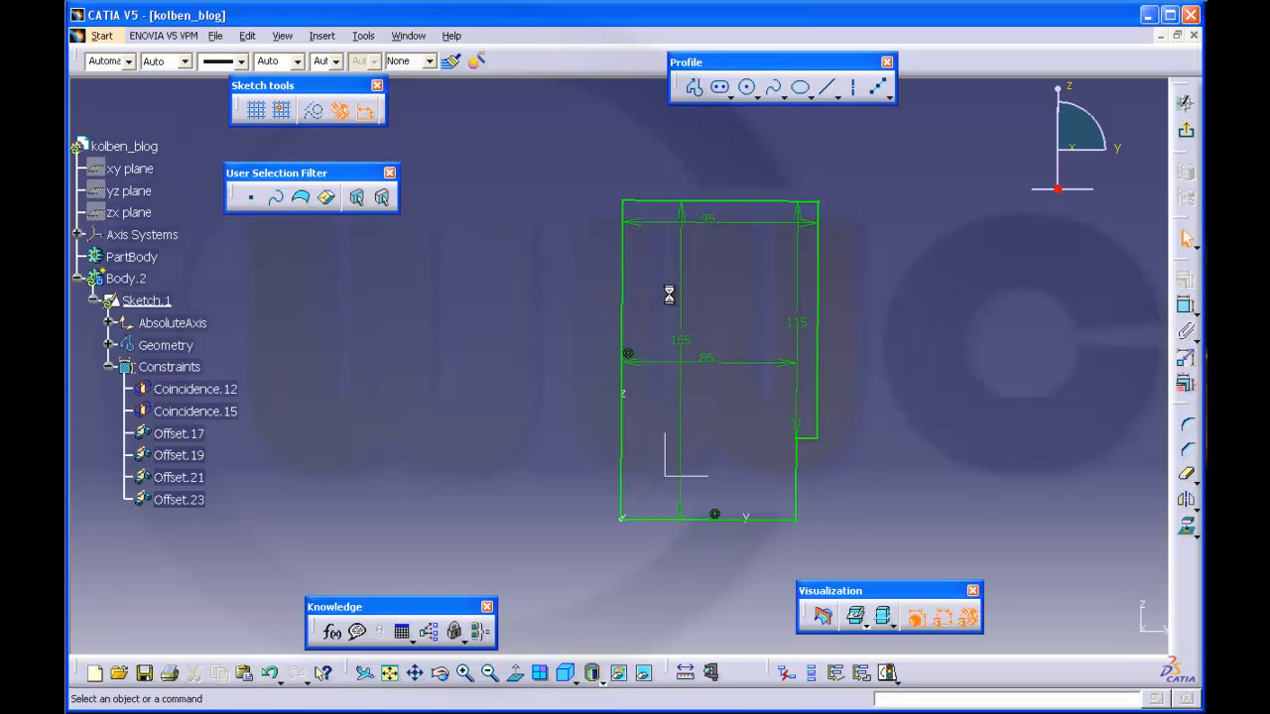
left_click(621, 279)
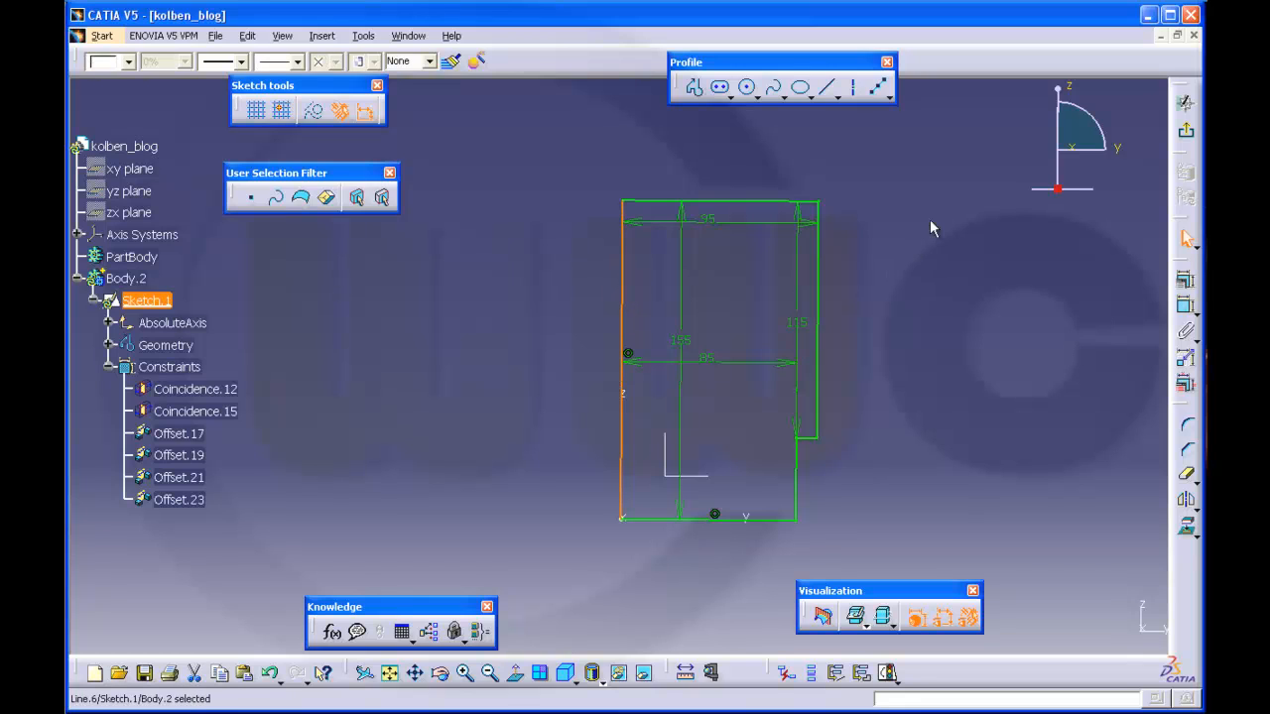
left_click(853, 89)
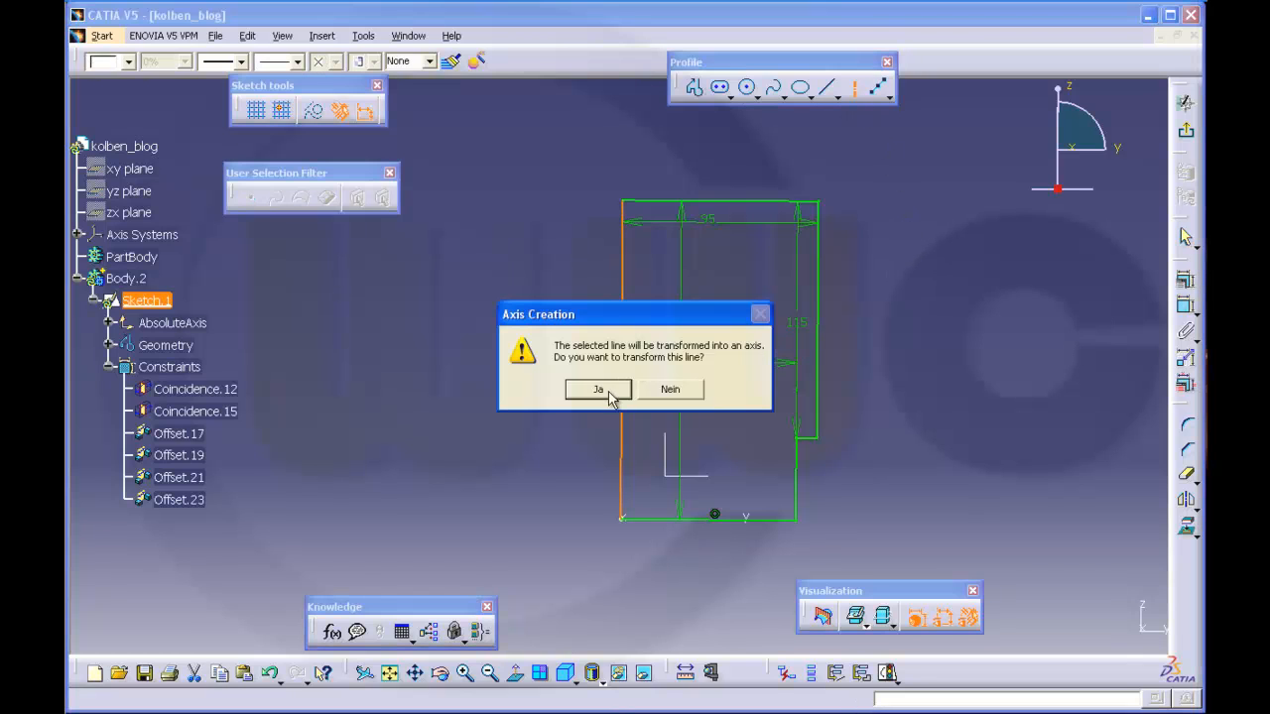
left_click(600, 390)
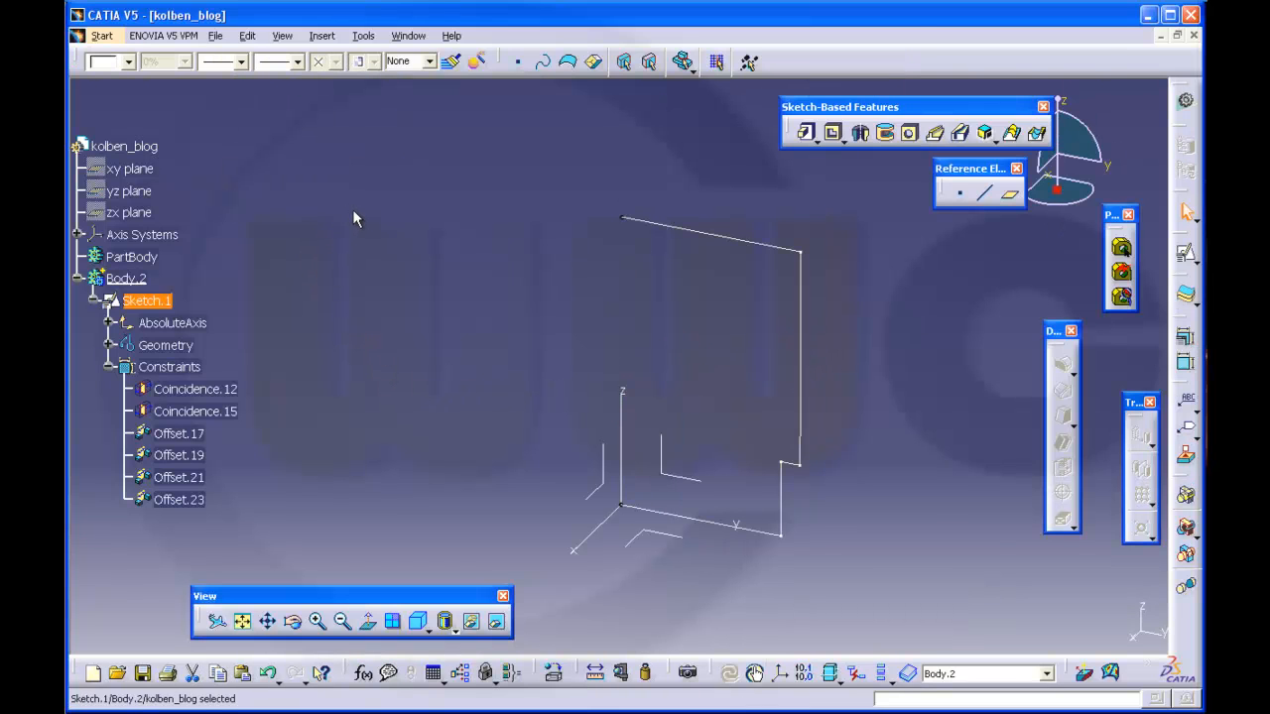
Revolve the finished sketch 360 degrees around its sketch axis with the Shaft feature
left_click(860, 132)
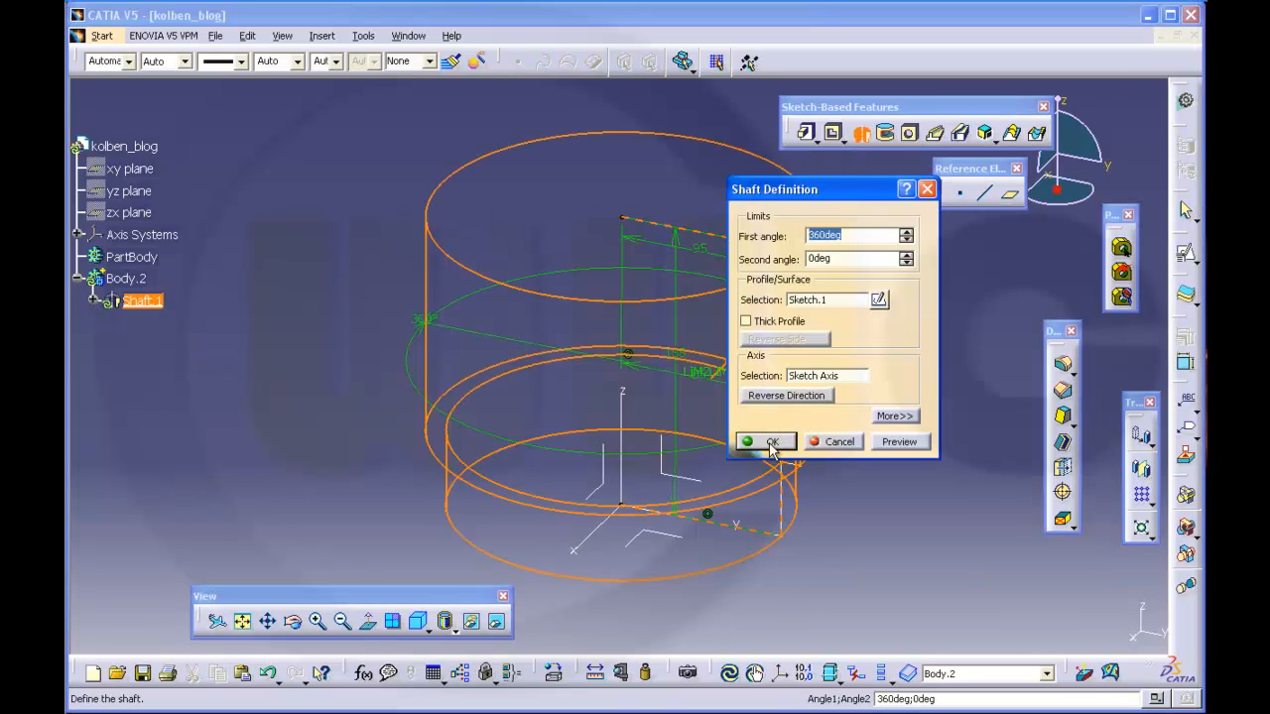
left_click(772, 442)
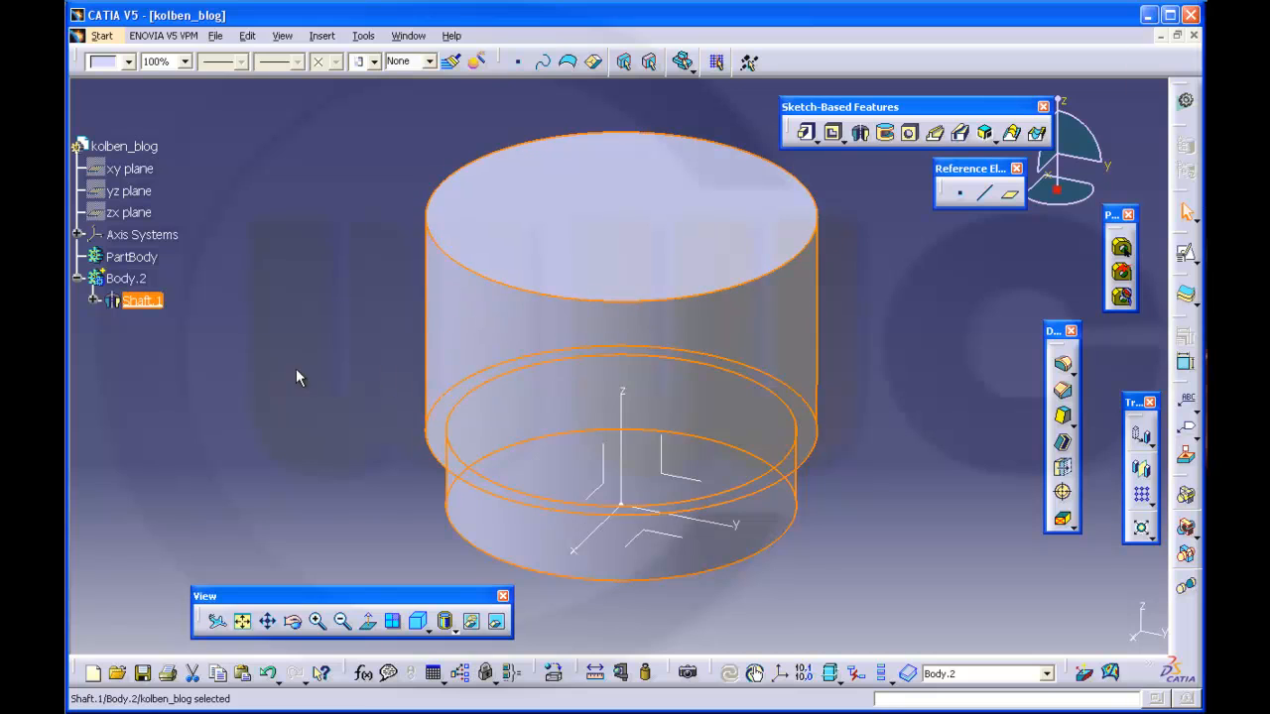
middle_click_drag(340, 360, 308, 337)
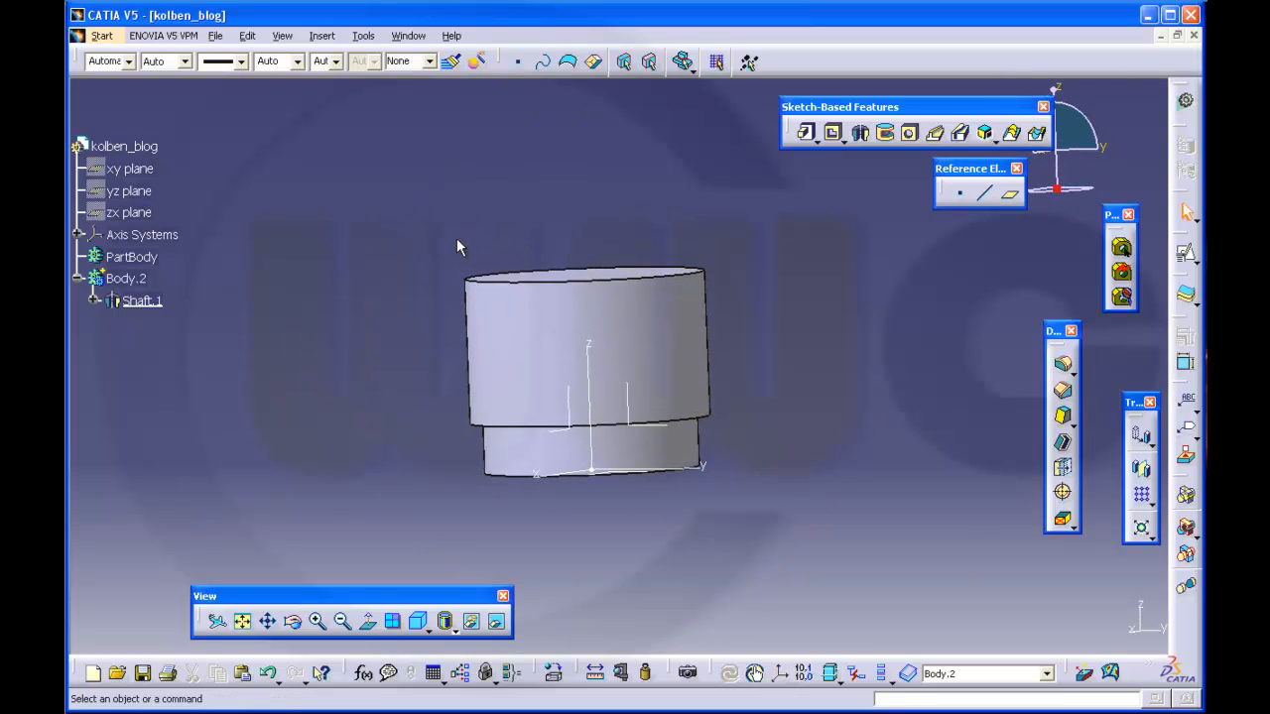
Fillet the inner edge of the shoulder between the two diameters with a 30 mm radius, keeping the larger cylinder's lower outer edge
middle_click_drag(689, 307, 766, 326)
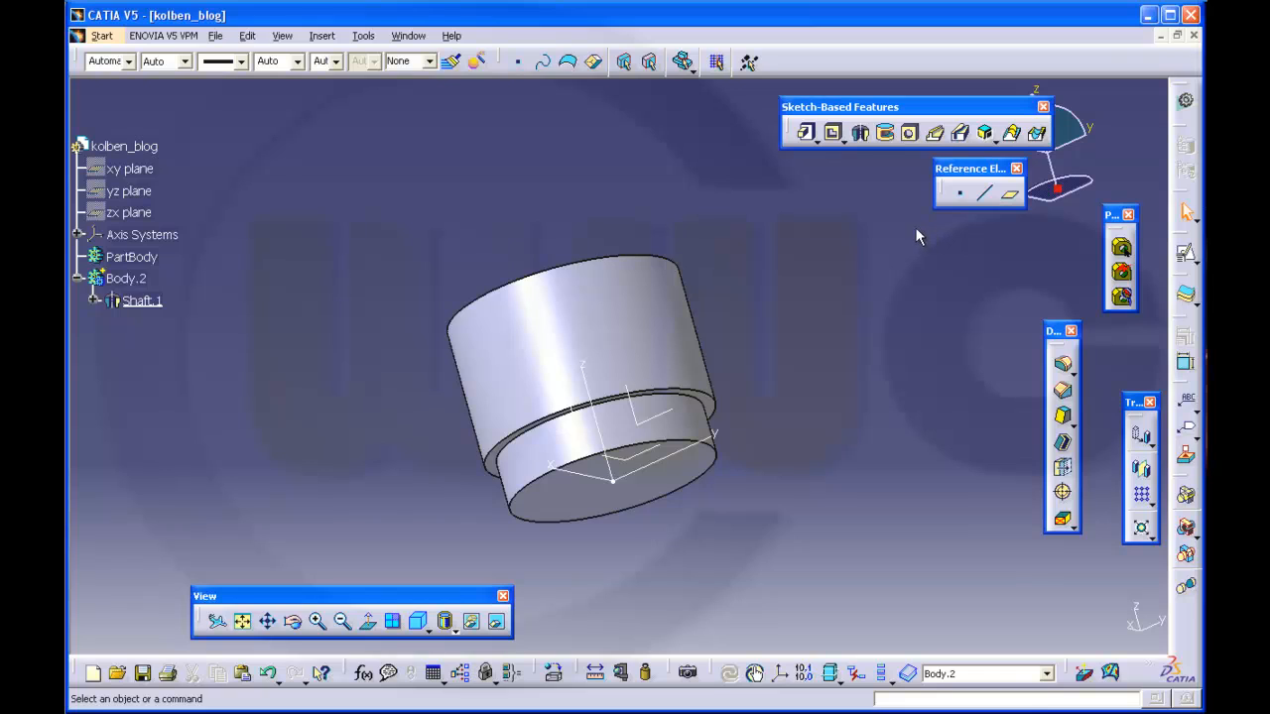
left_click(1062, 363)
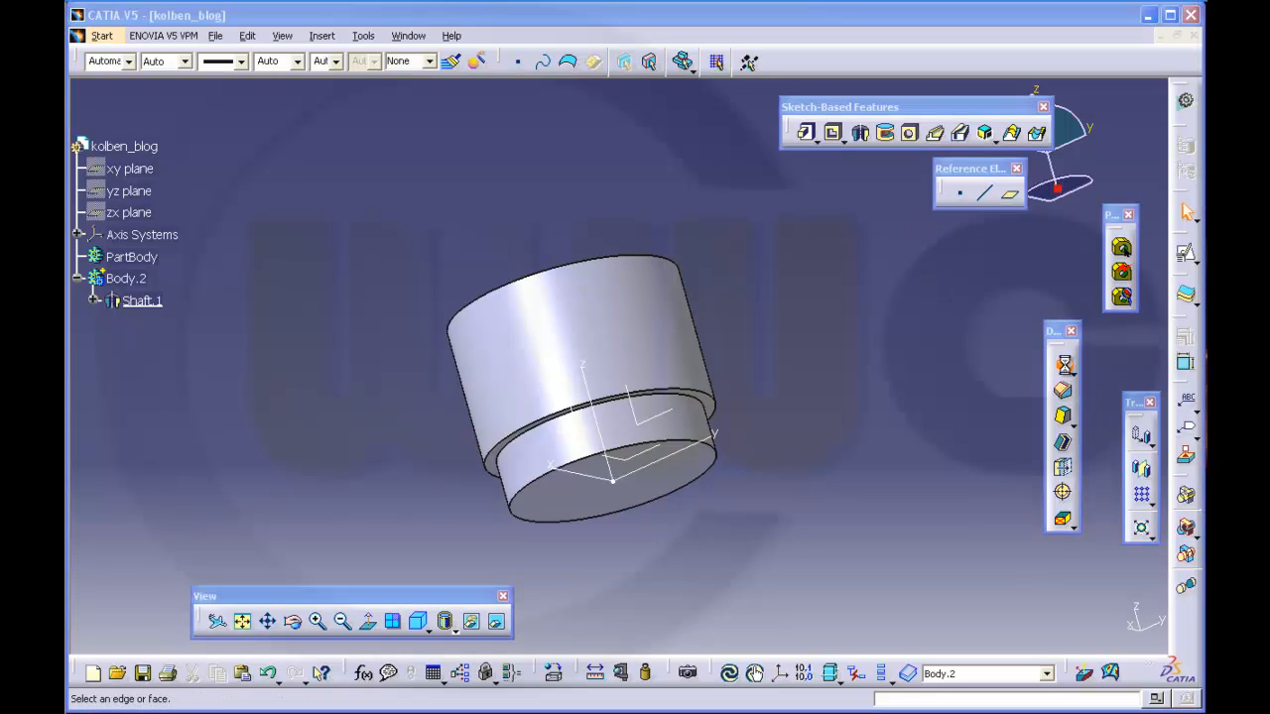
type("30")
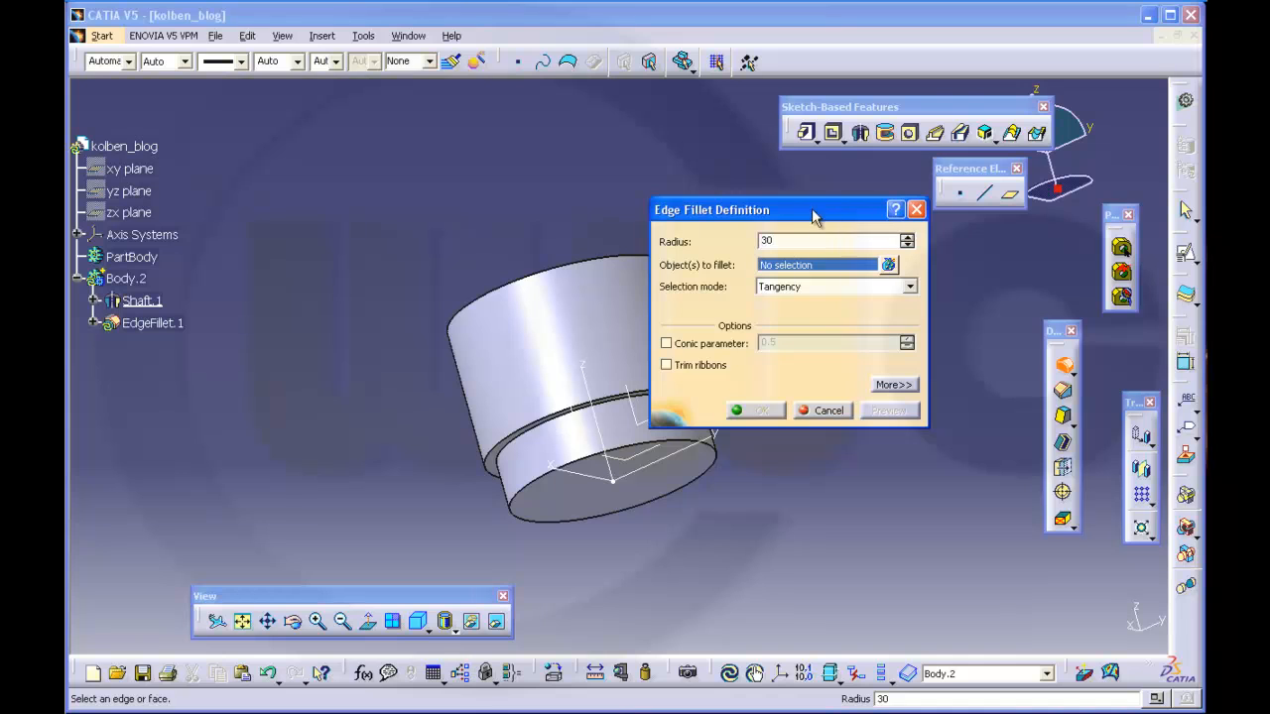
left_click_drag(828, 228, 975, 228)
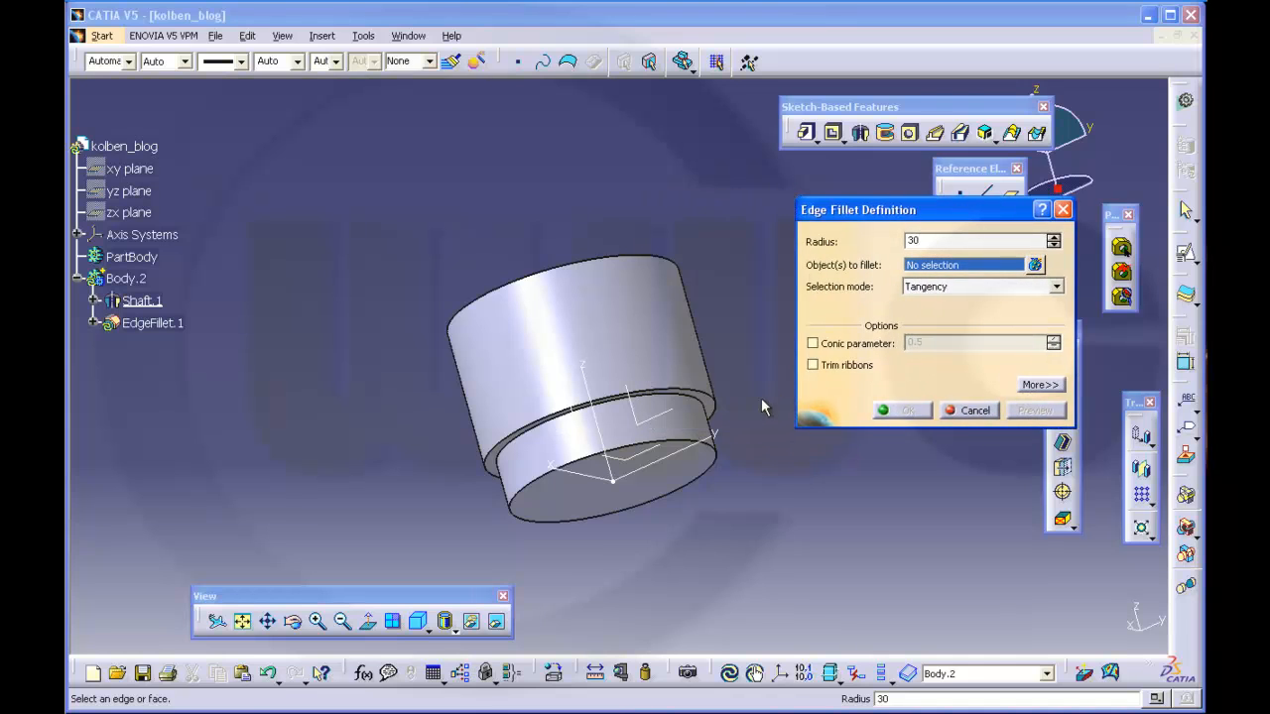
middle_click_drag(761, 398, 700, 343)
middle_click_drag(666, 300, 595, 214)
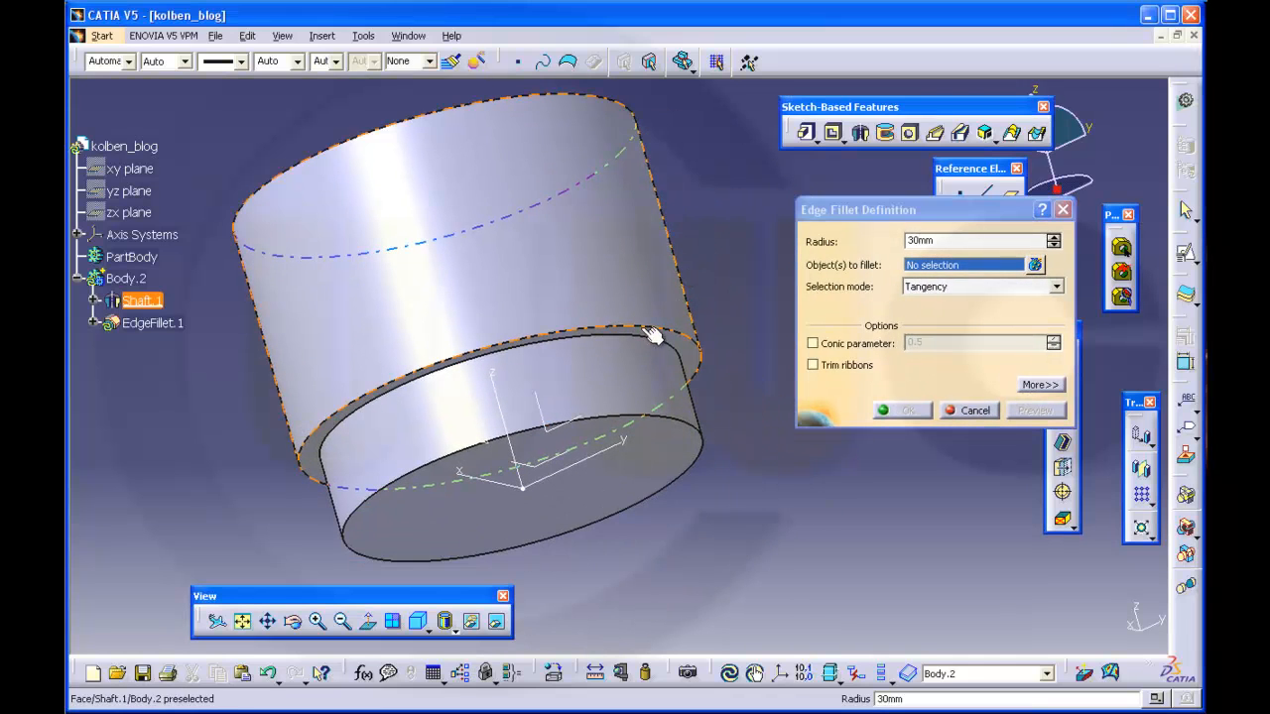
left_click(646, 341)
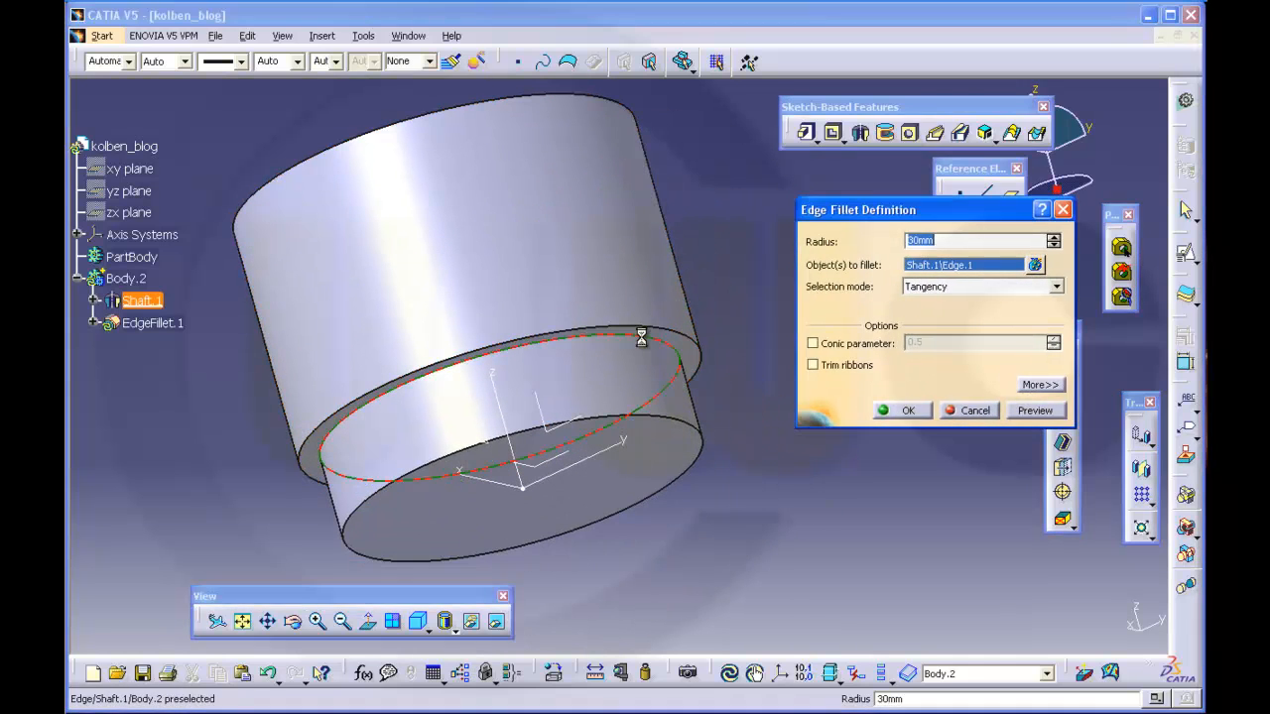
left_click(1041, 384)
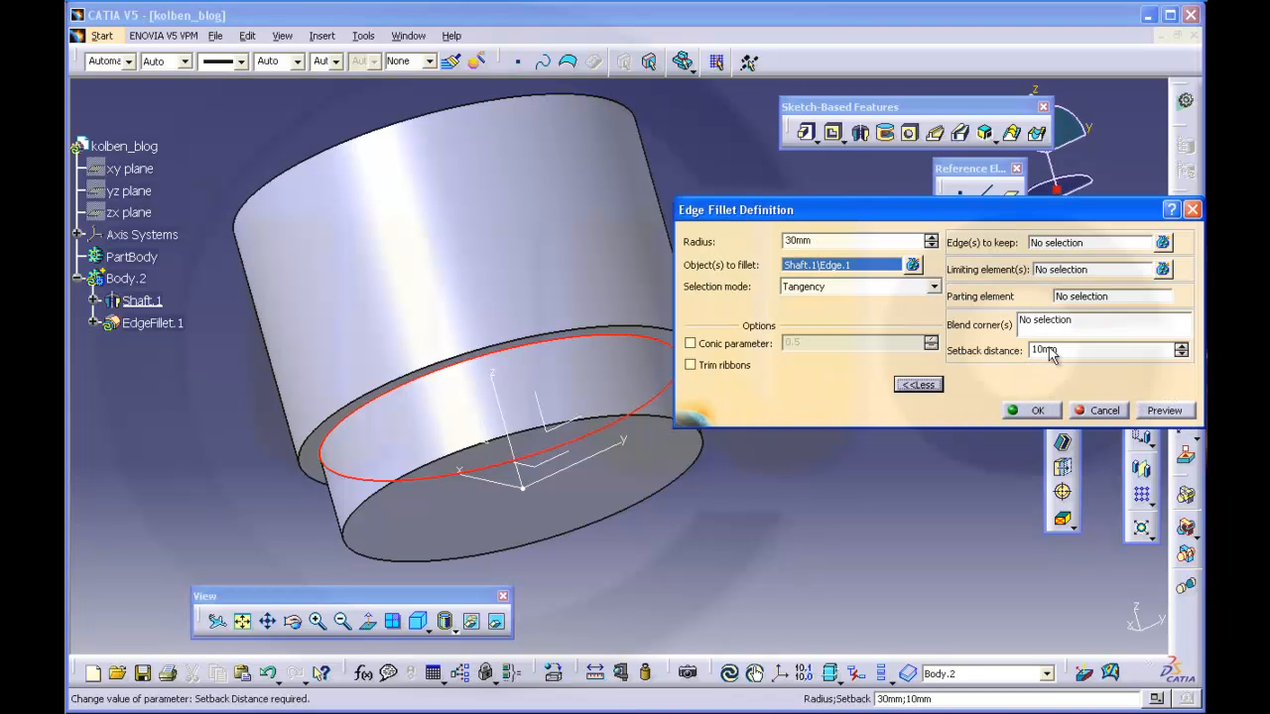
left_click(1048, 243)
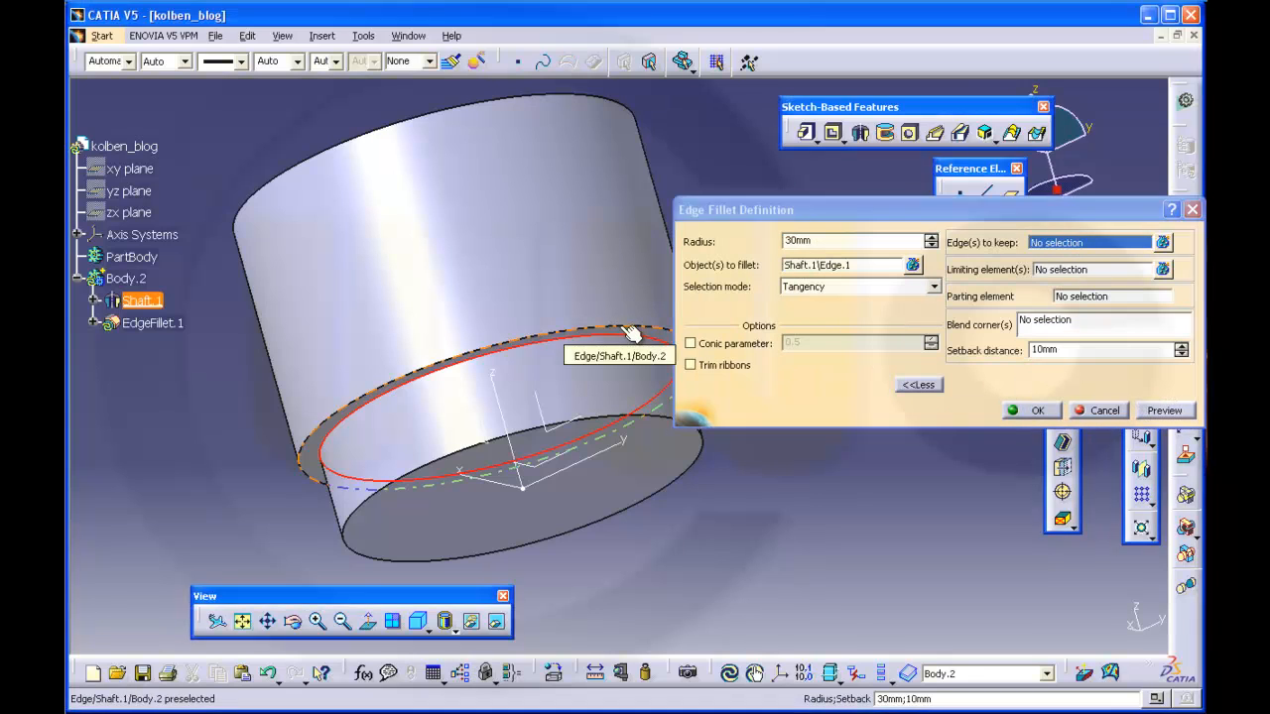
left_click(633, 333)
left_click(1032, 411)
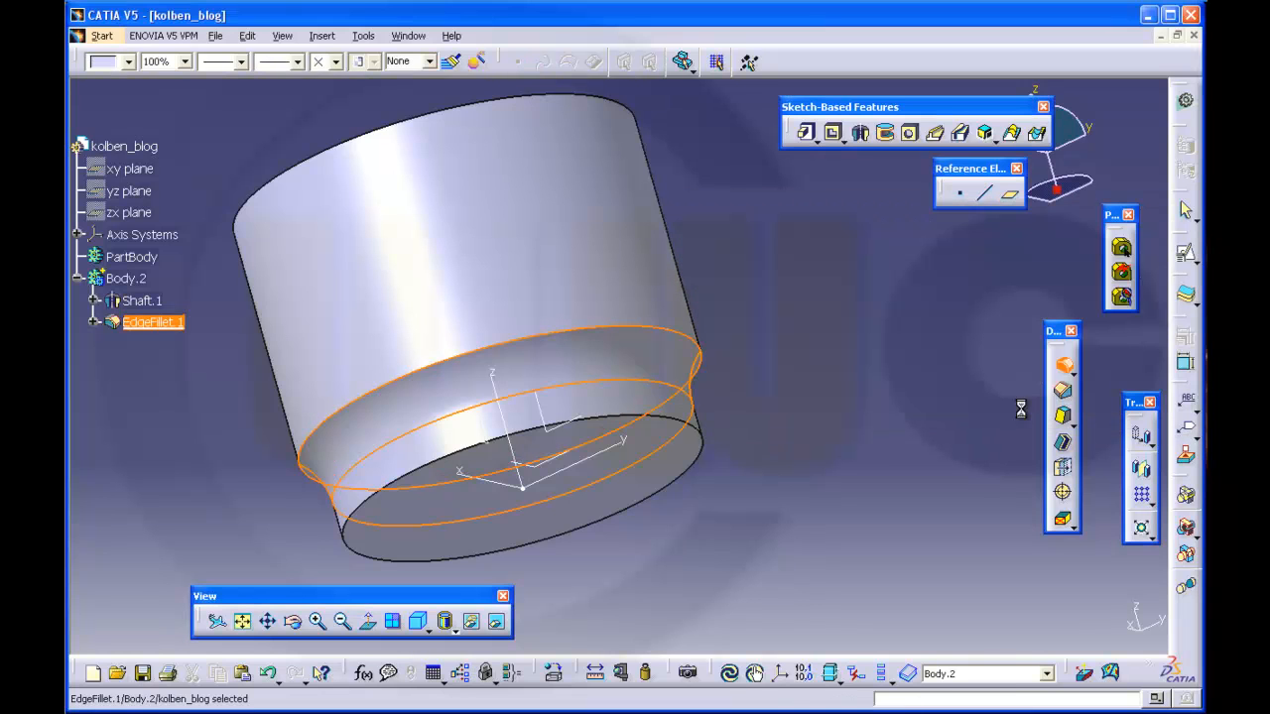
middle_click_drag(769, 375, 600, 359)
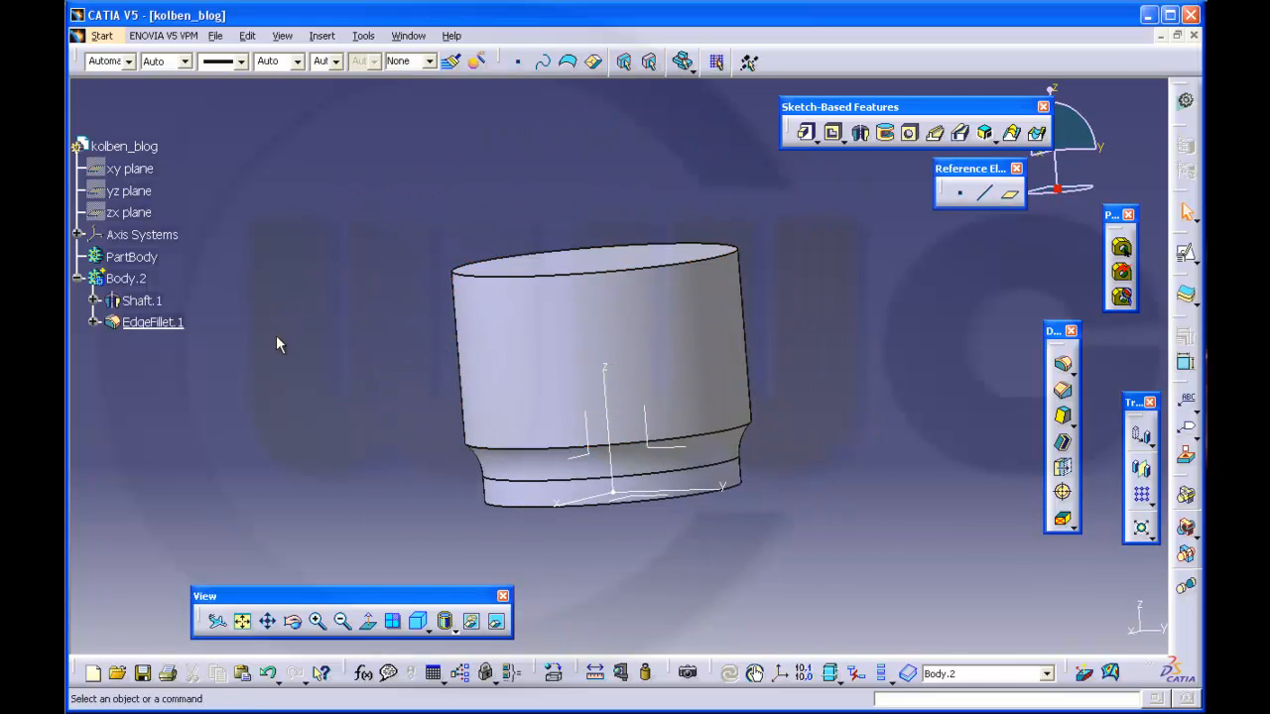
middle_click_drag(375, 363, 337, 340)
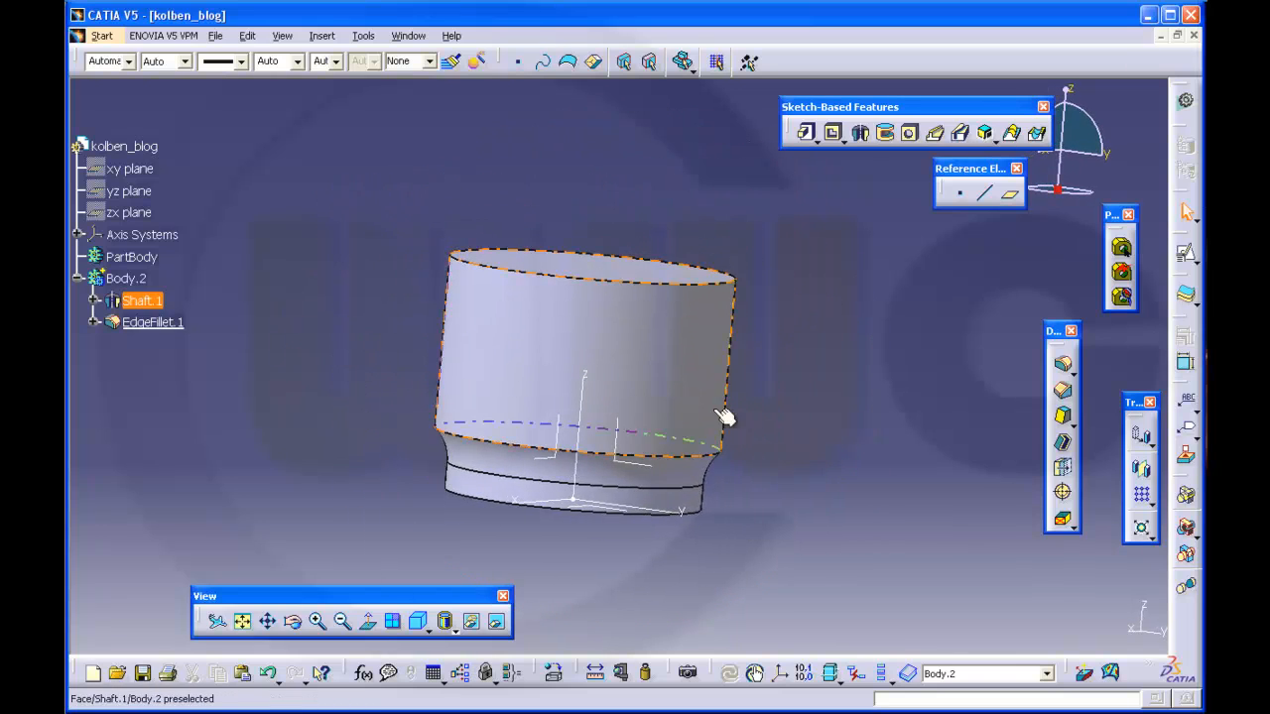
middle_click_drag(794, 459, 785, 374)
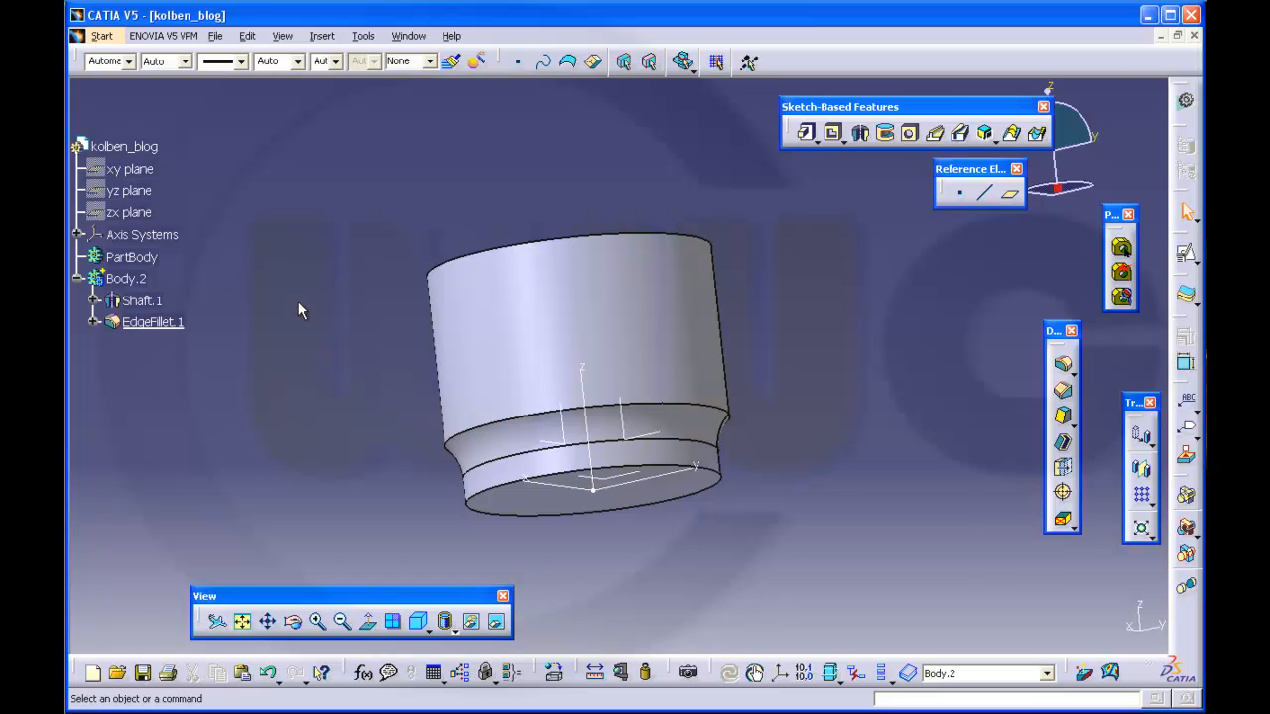
middle_click_drag(343, 299, 380, 318)
middle_click_drag(555, 187, 571, 228)
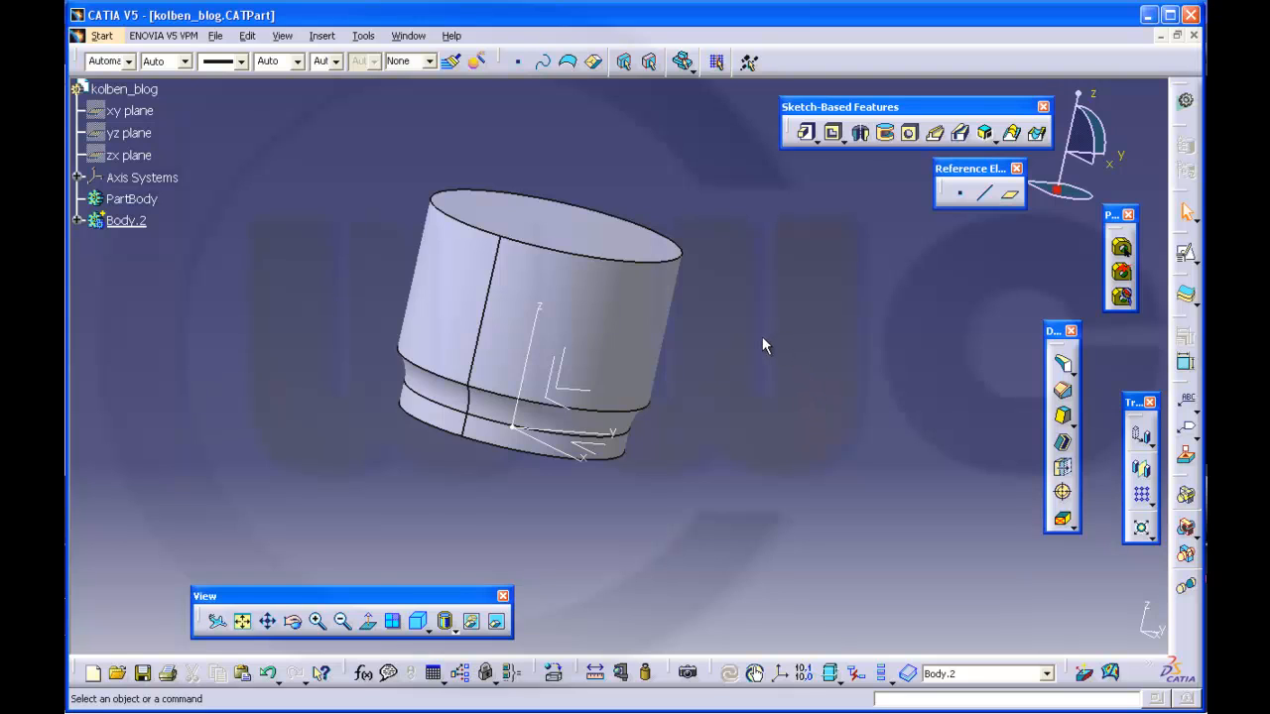
mouse_move(762, 336)
middle_mouse_down()
mouse_move(751, 371)
mouse_move(785, 347)
middle_mouse_up()
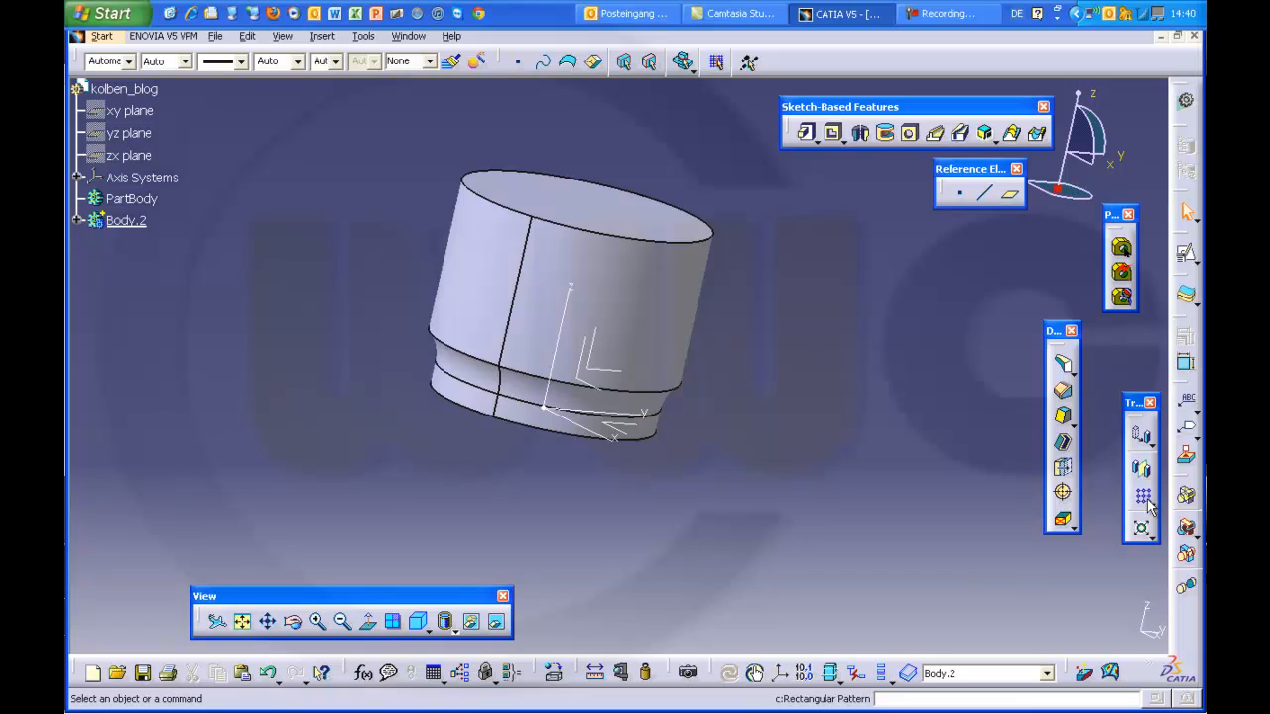
Mirror the filleted solid in Body.2 across the xy plane of the absolute axis system
left_click(129, 220)
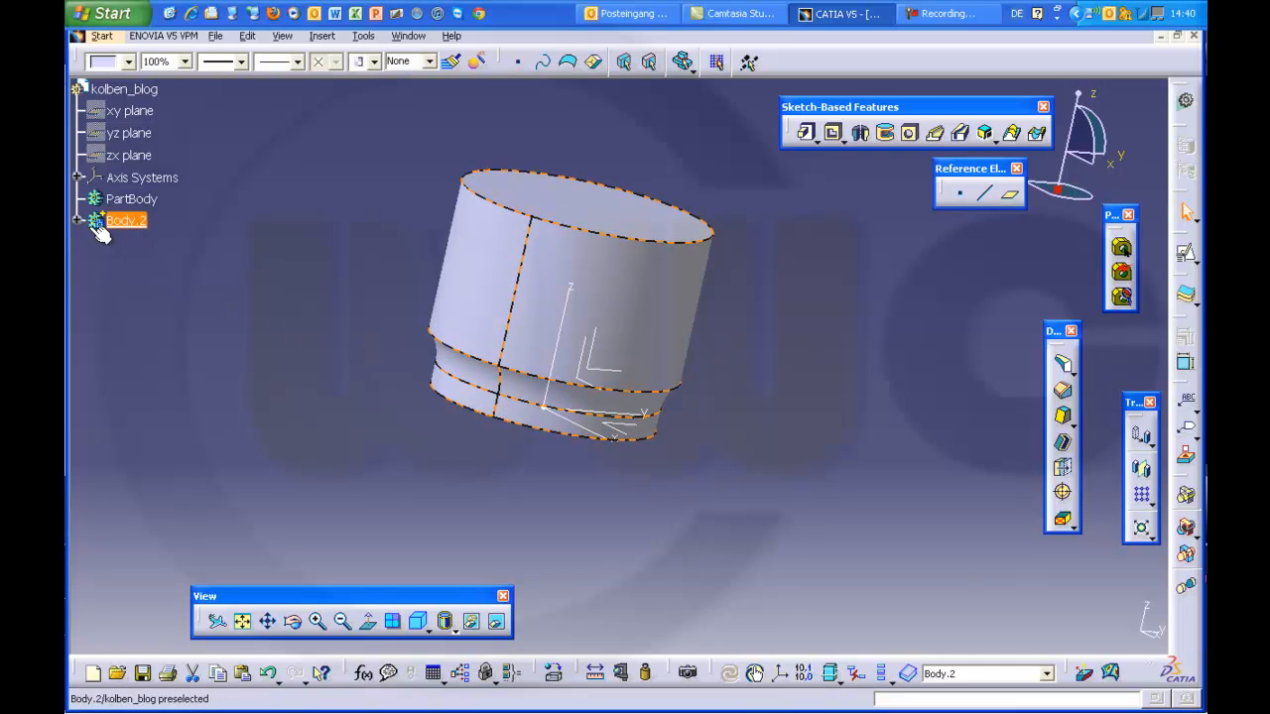
left_click(77, 220)
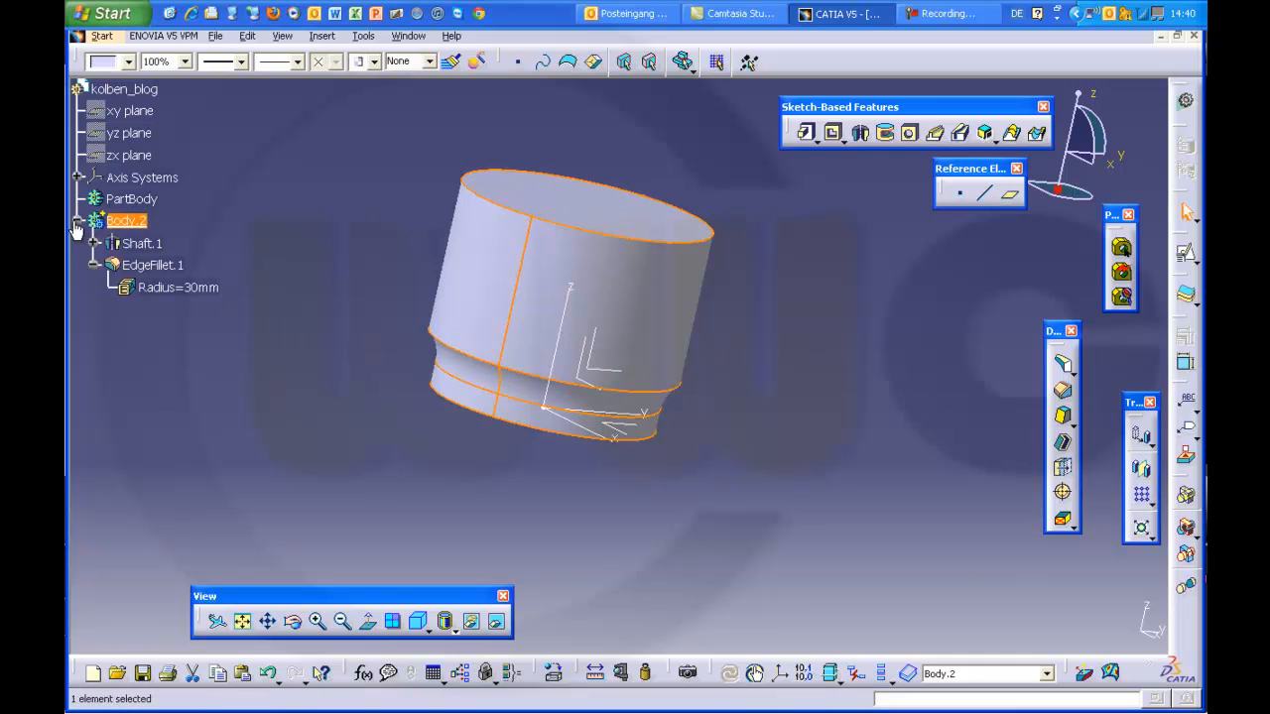
left_click(1141, 468)
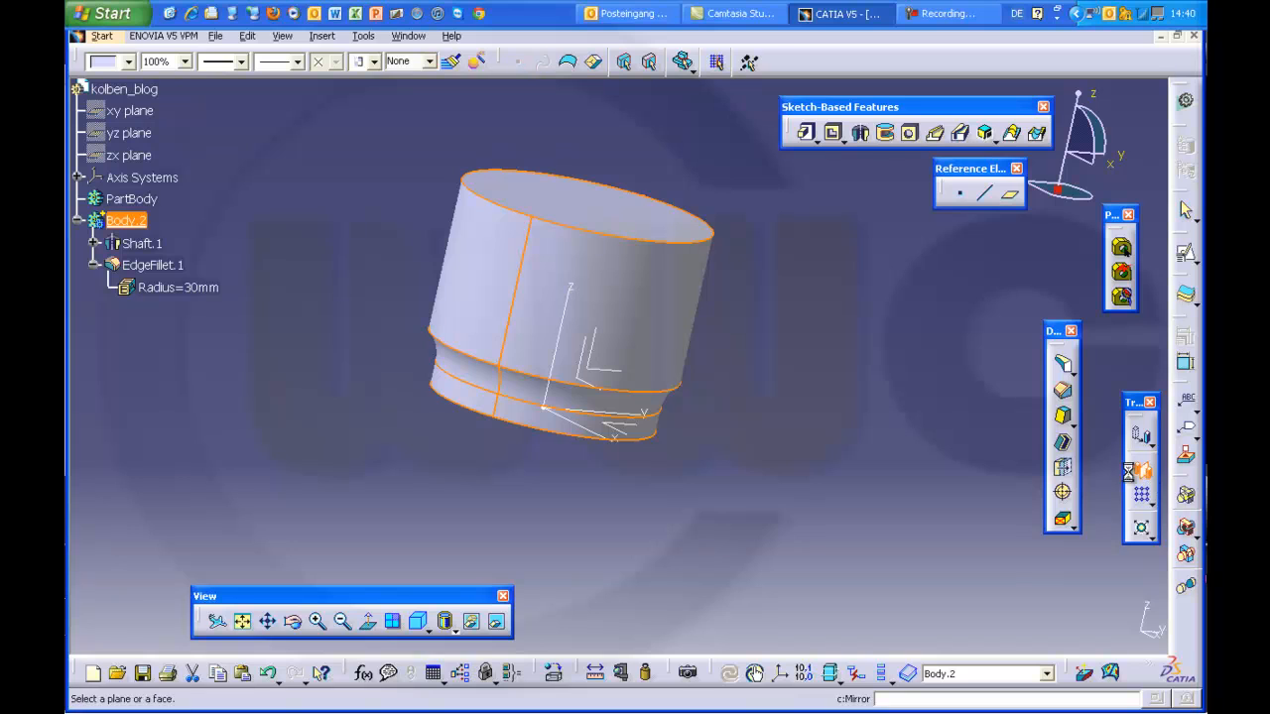
left_click(628, 433)
left_click(1059, 628)
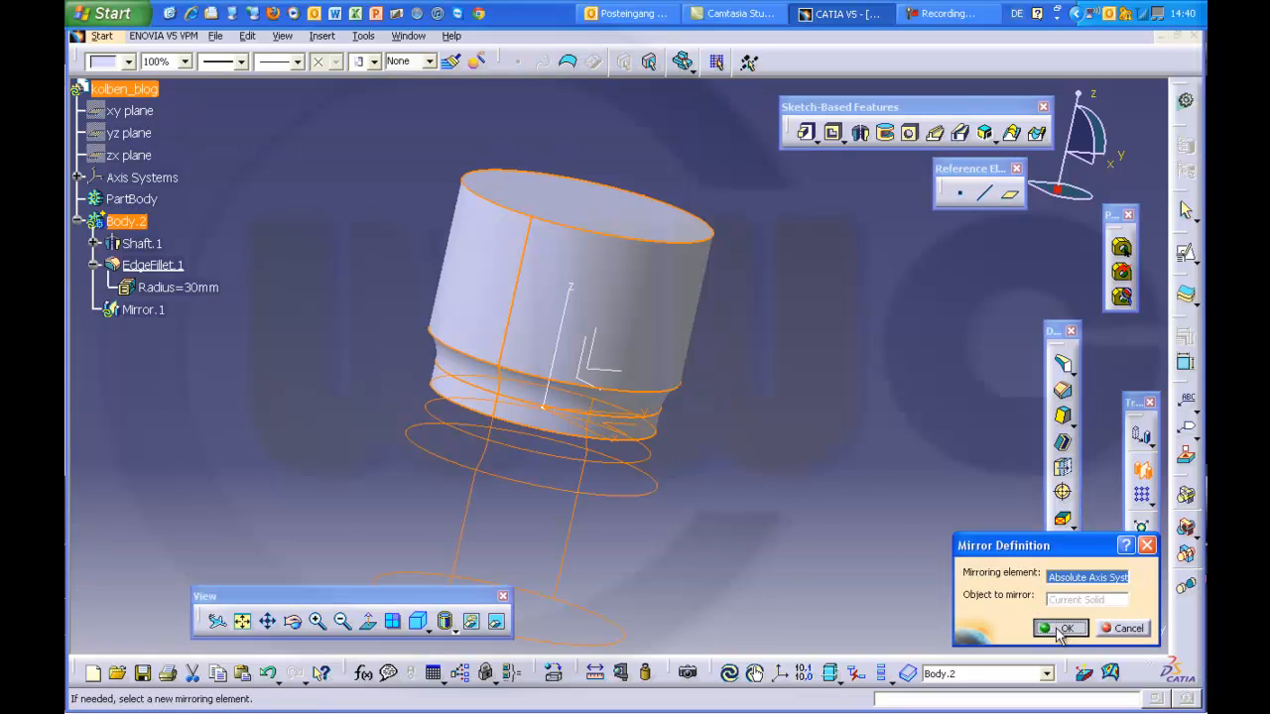
middle_click_drag(839, 417, 491, 174)
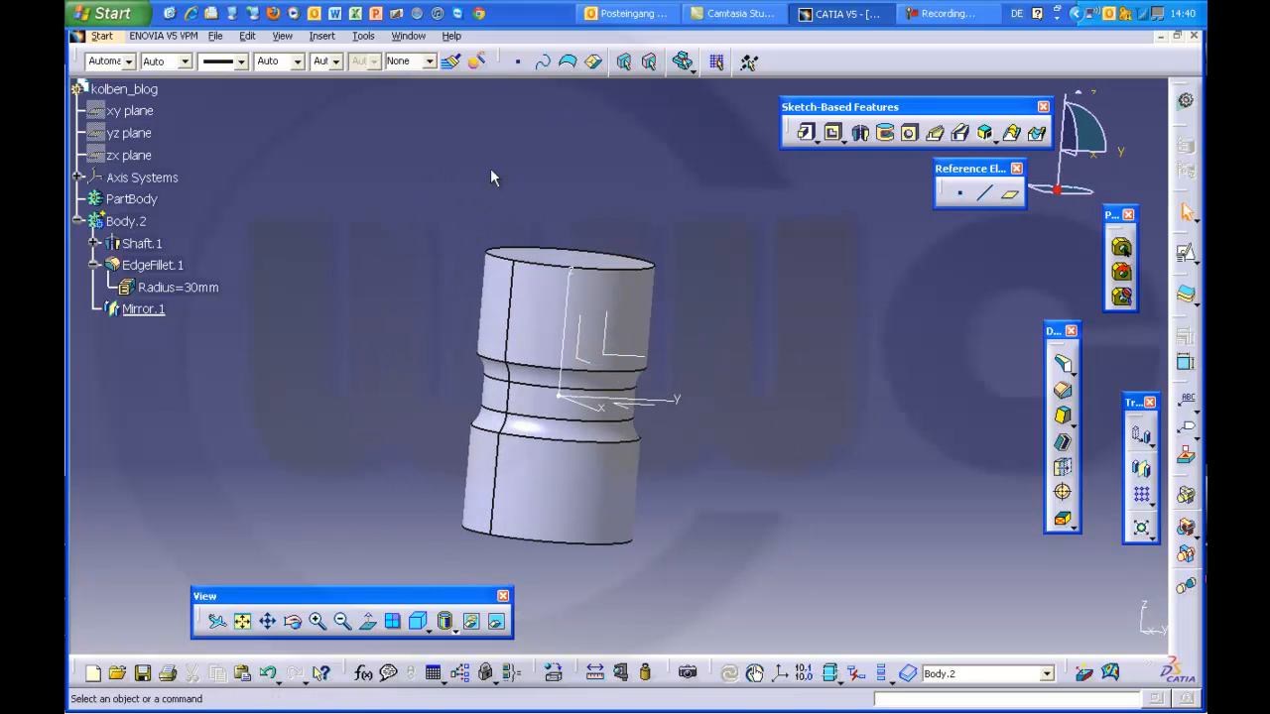
Insert a new body into the part and open a sketch in it on the yz plane
left_click(324, 38)
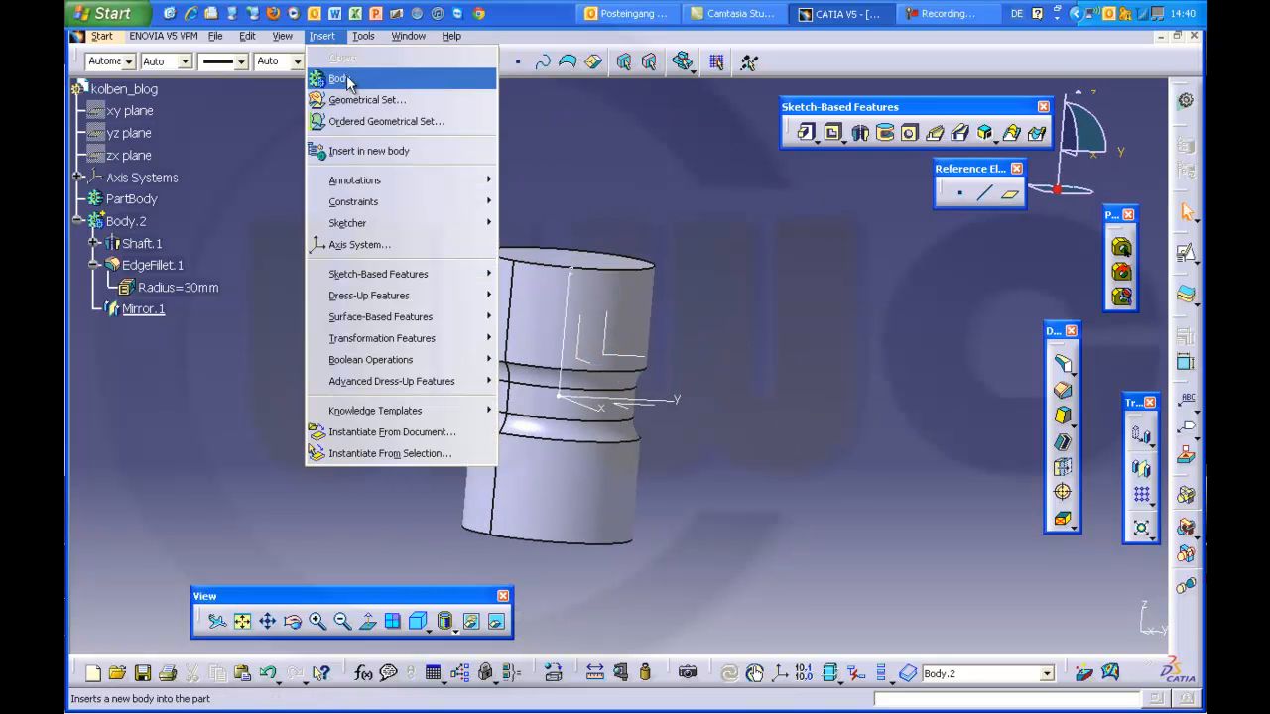
left_click(342, 79)
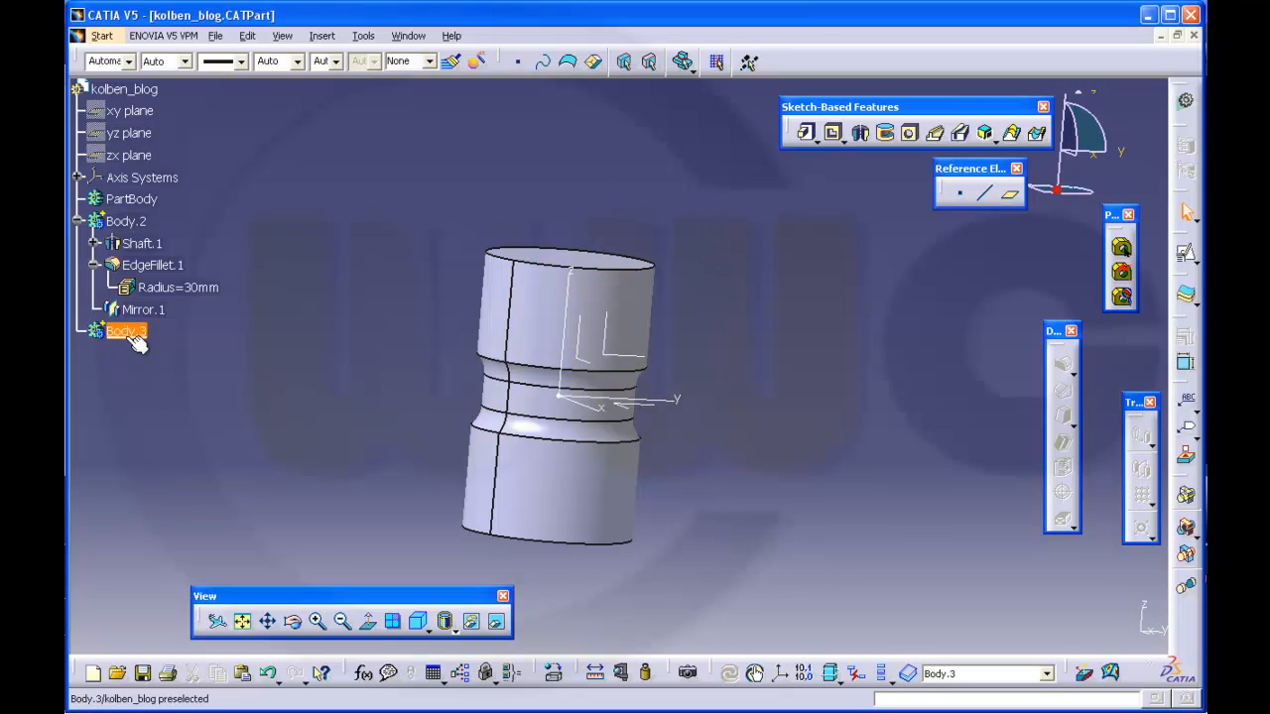
middle_click_drag(801, 298, 782, 241)
middle_click_drag(315, 340, 332, 371)
middle_click_drag(737, 342, 738, 363)
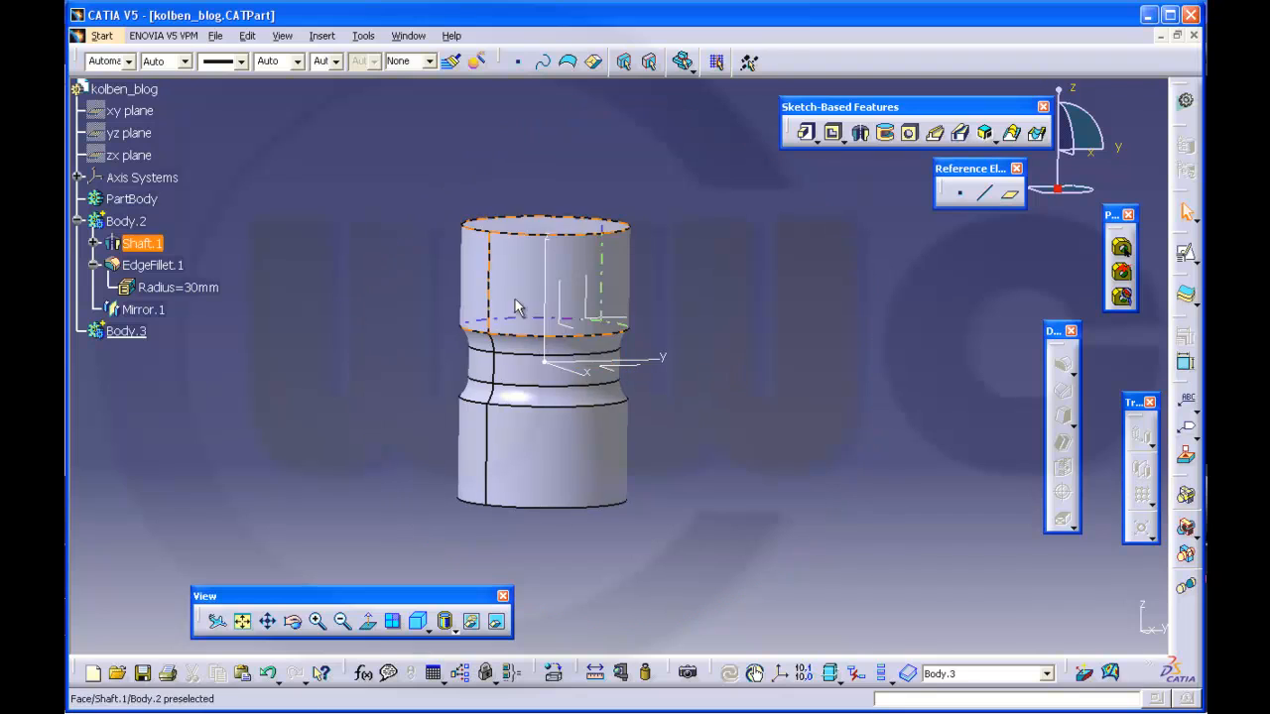
left_click(1185, 253)
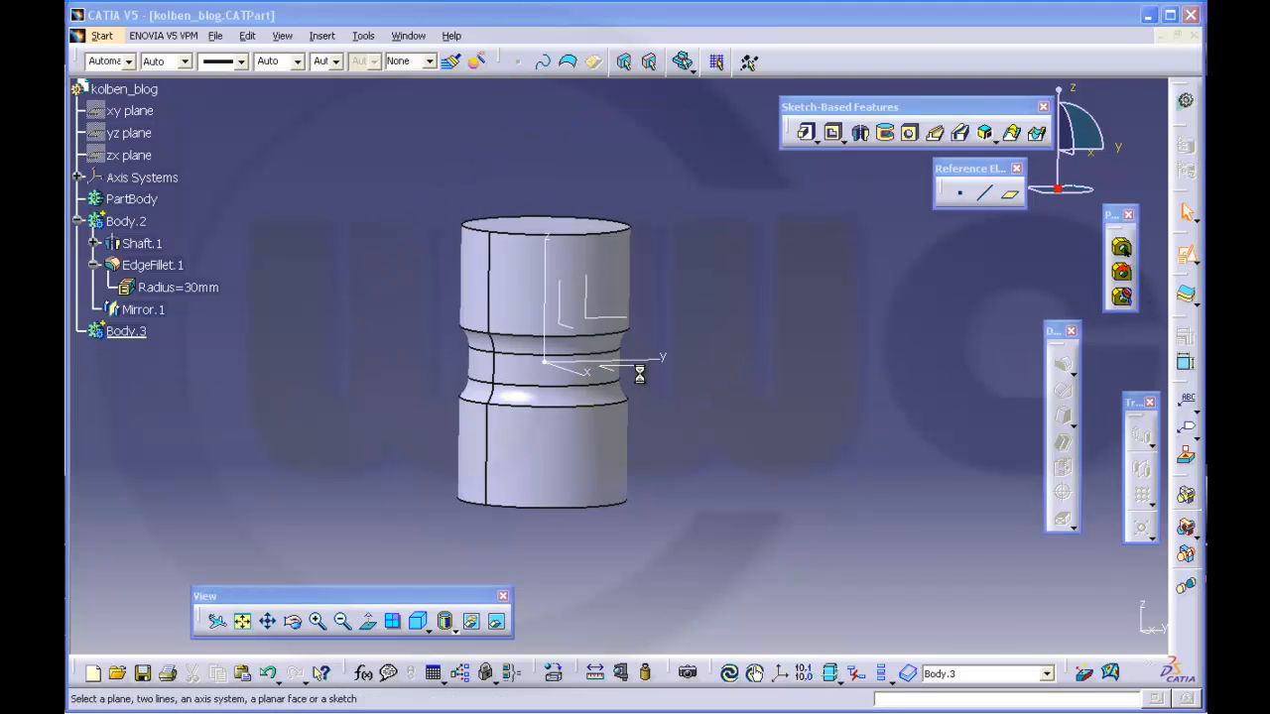
left_click(1047, 404)
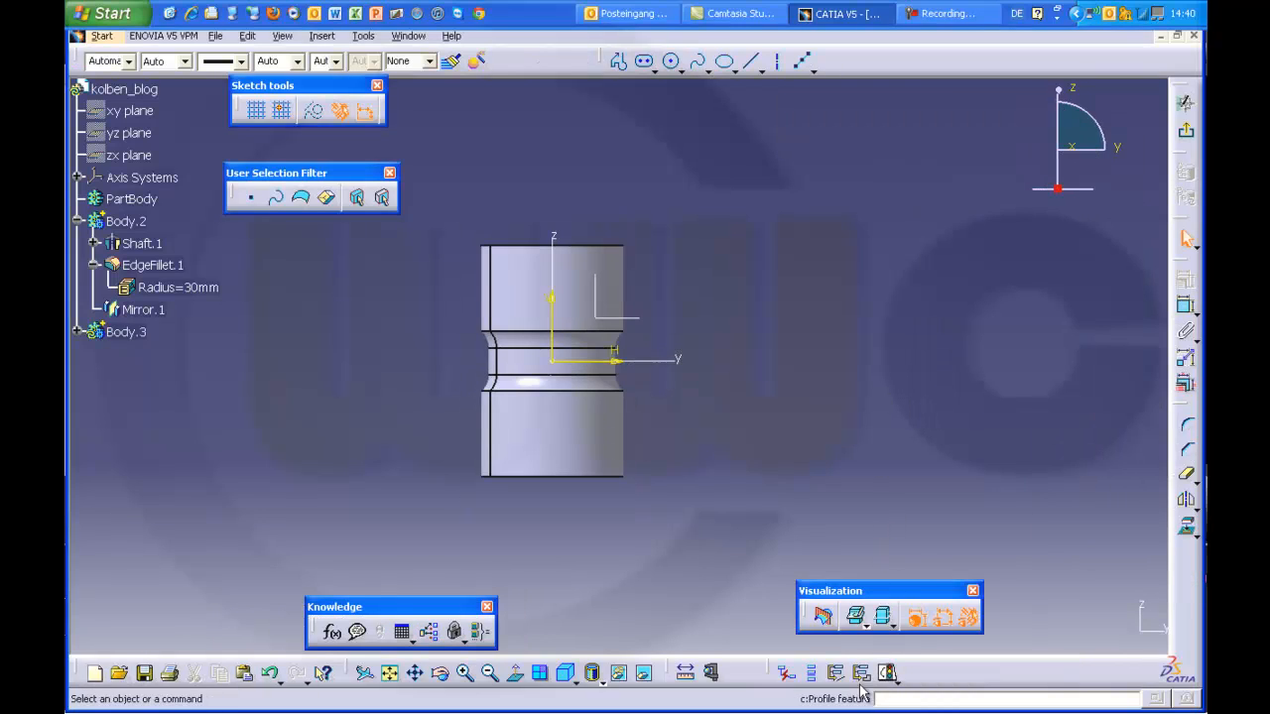
Display only the current body and hide the sketch's own H and V axes
left_click(812, 680)
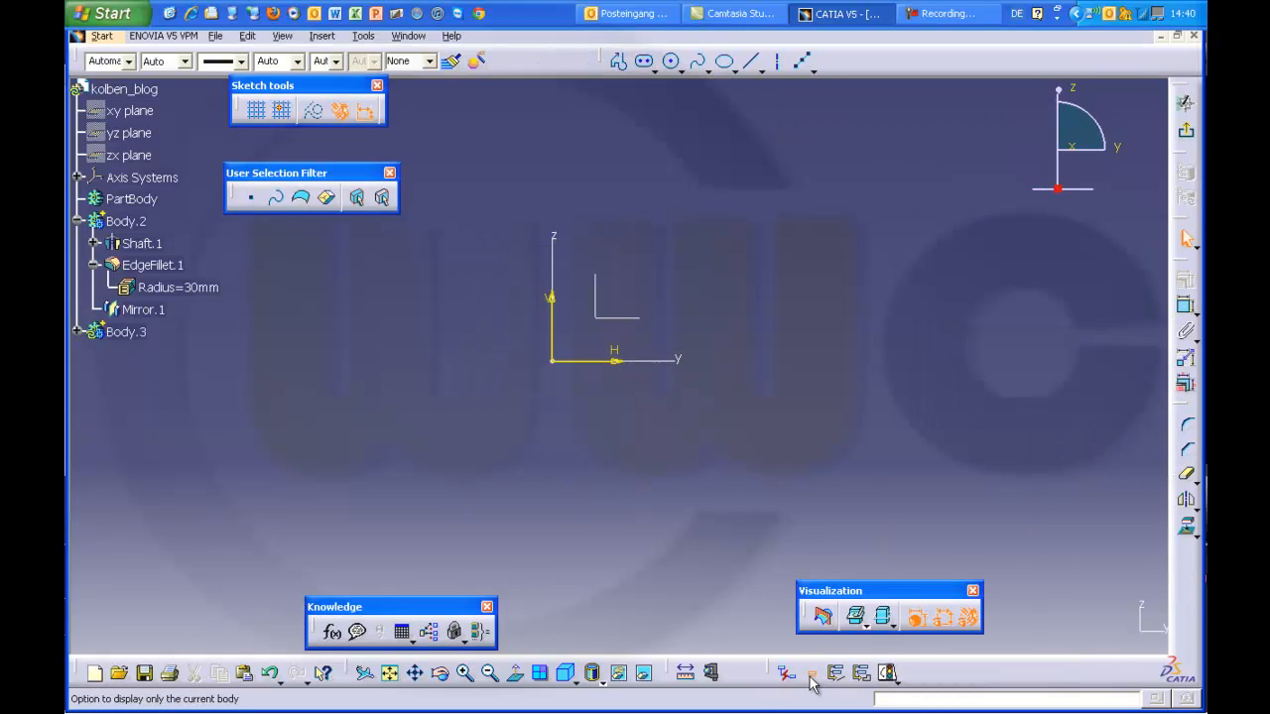
mouse_move(649, 389)
left_mouse_down()
mouse_move(558, 340)
mouse_move(504, 278)
left_mouse_up()
left_click(618, 674)
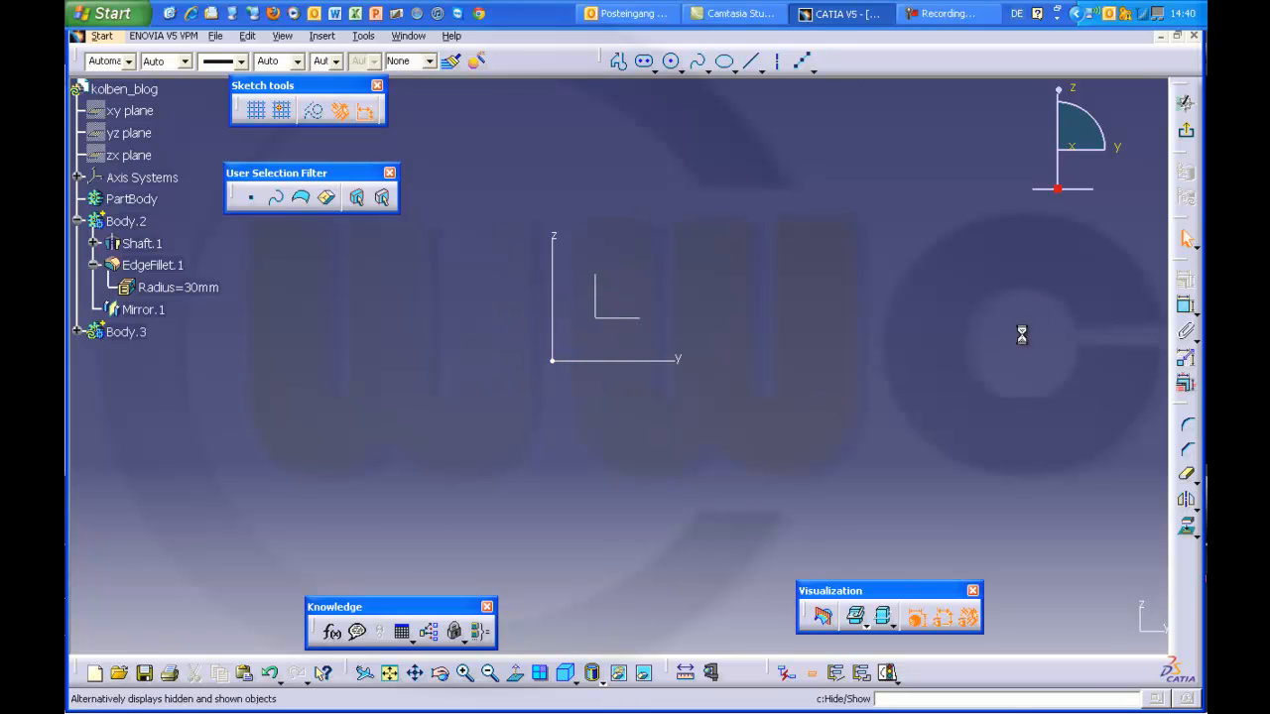
Sketch a slightly inclined line about 267 mm long across the z axis, above the origin
left_click(752, 62)
left_click(469, 250)
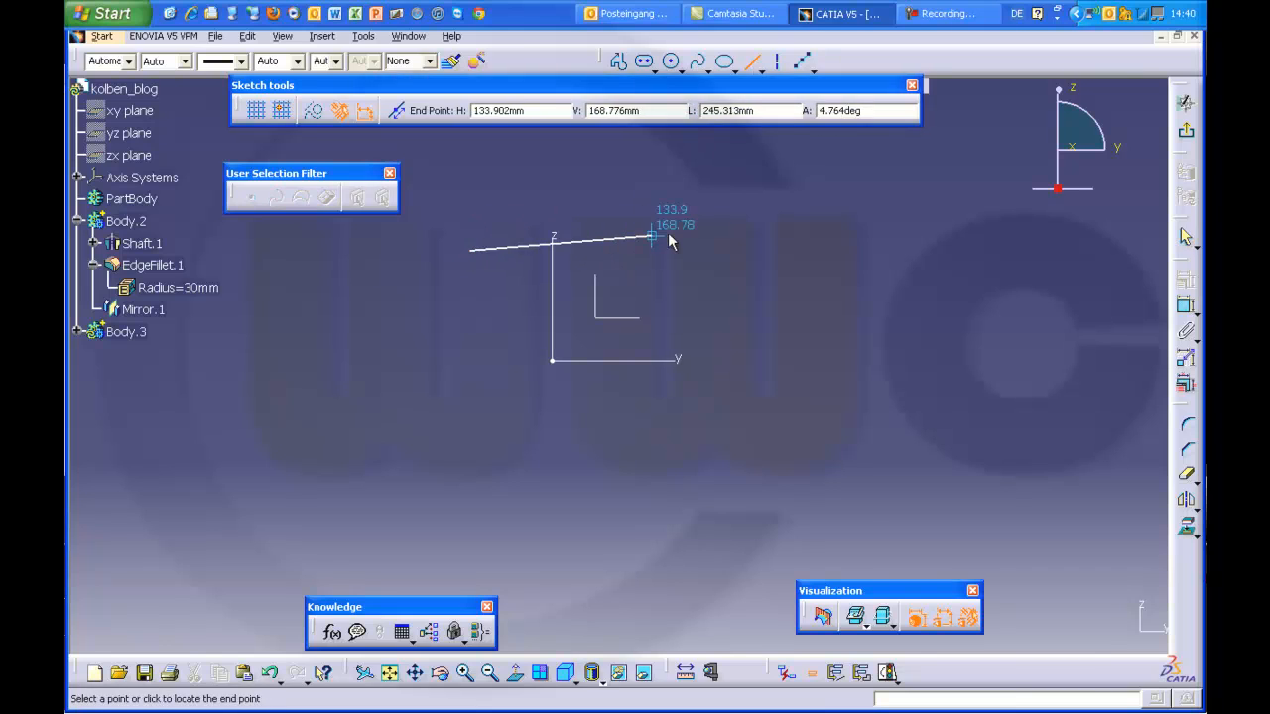
left_click(668, 234)
left_click(1186, 306)
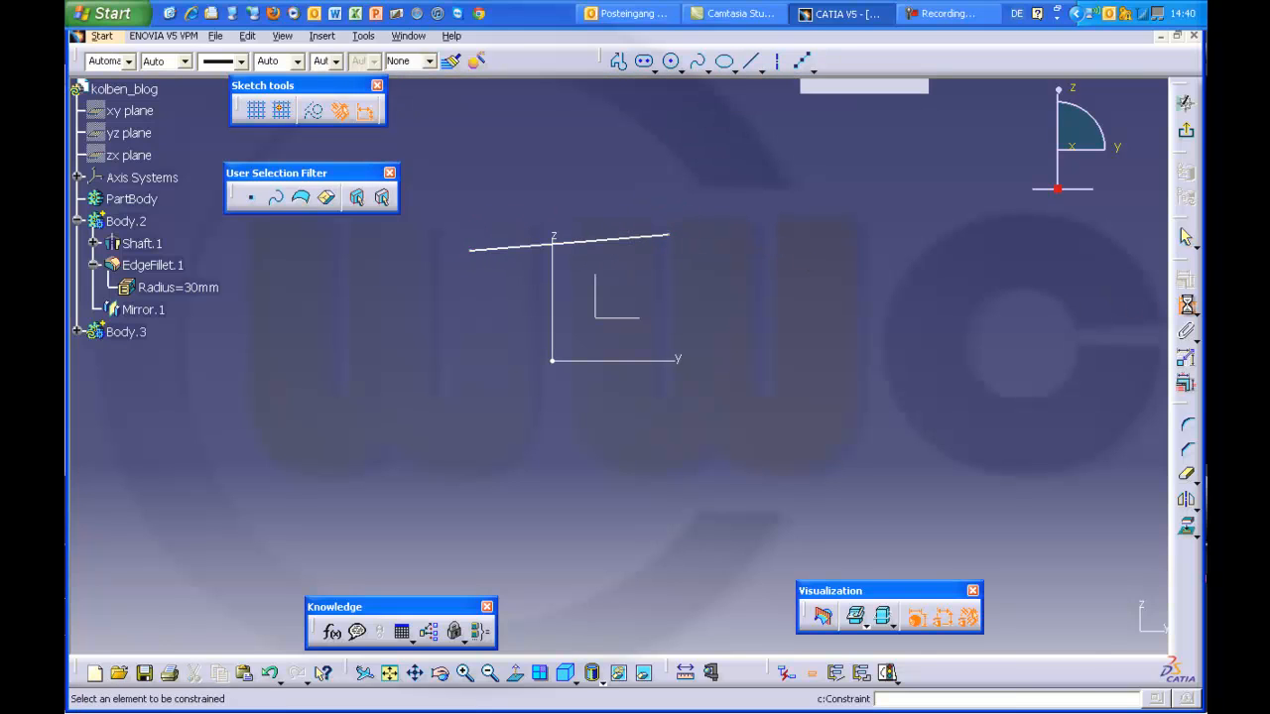
left_click(638, 238)
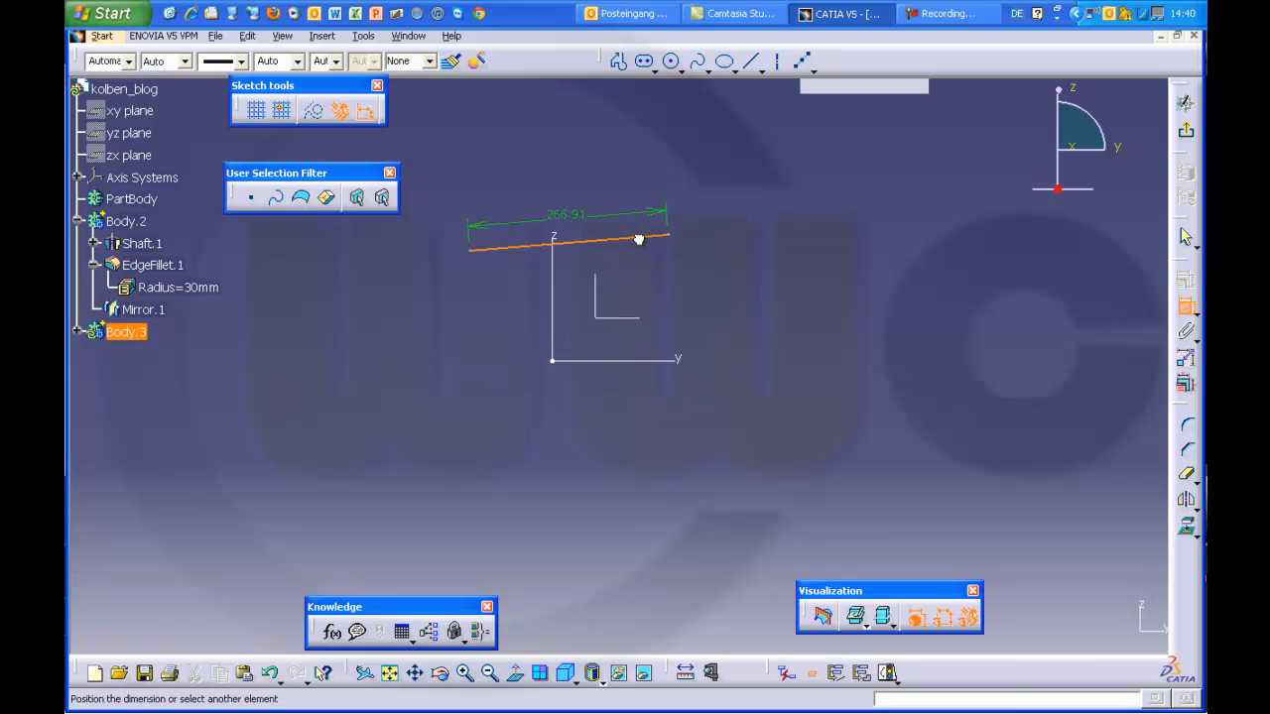
left_click(682, 361)
left_click(703, 320)
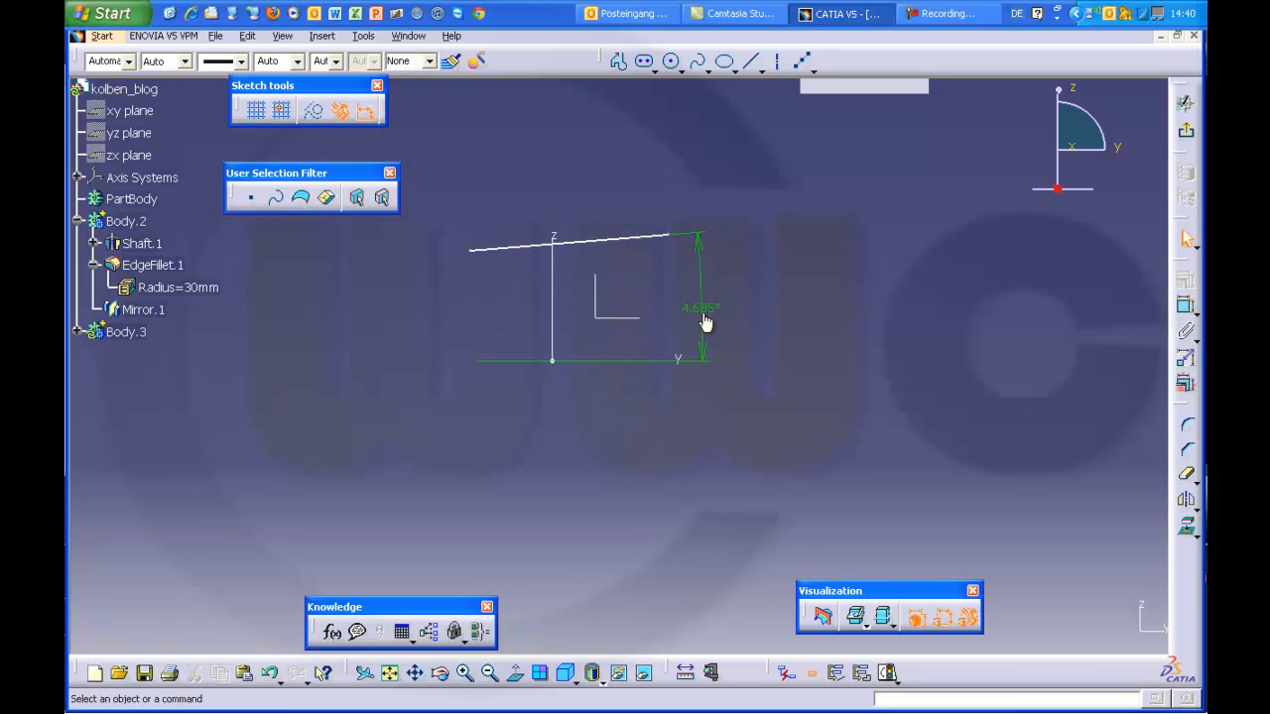
right_click(702, 315)
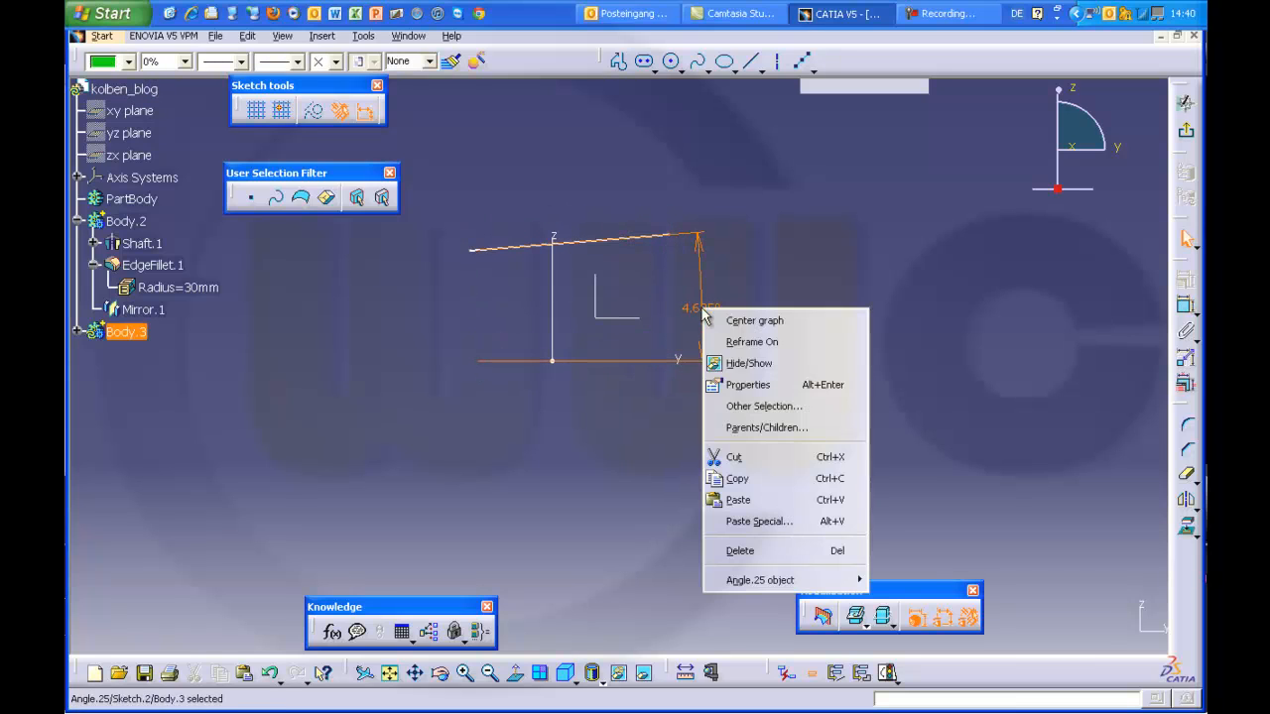
key("Escape")
right_click(701, 309)
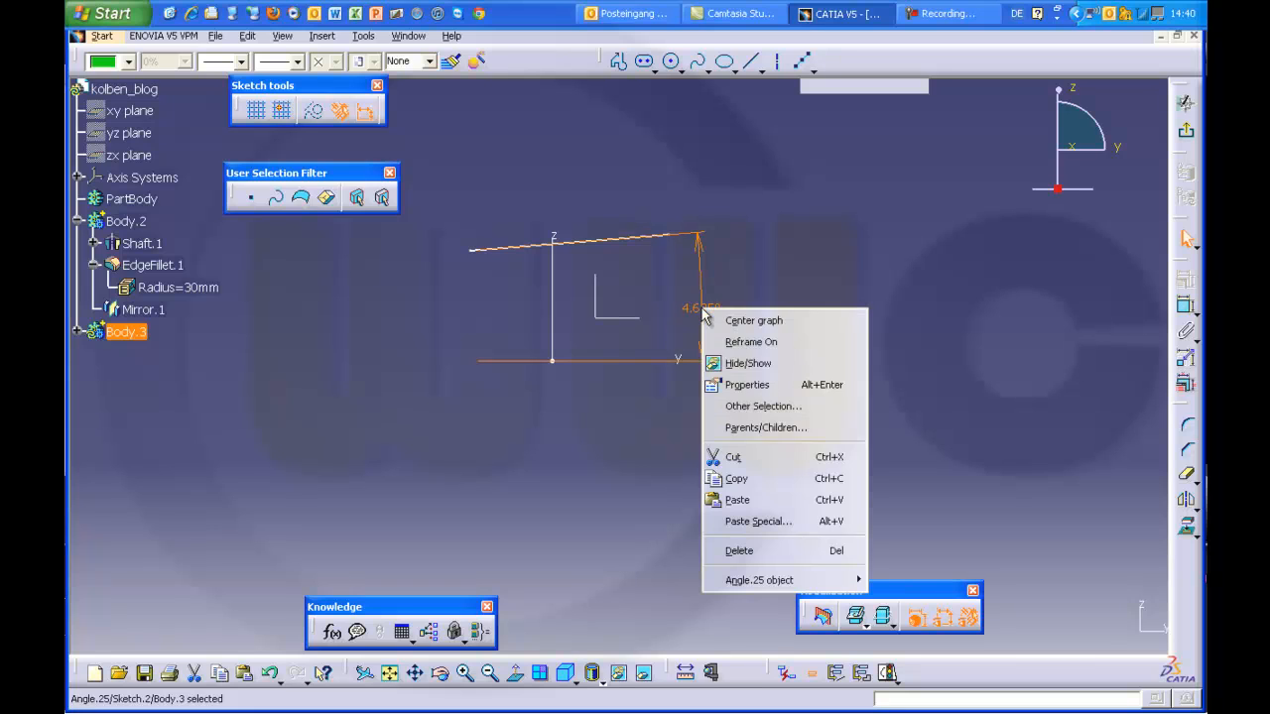
mouse_move(781, 585)
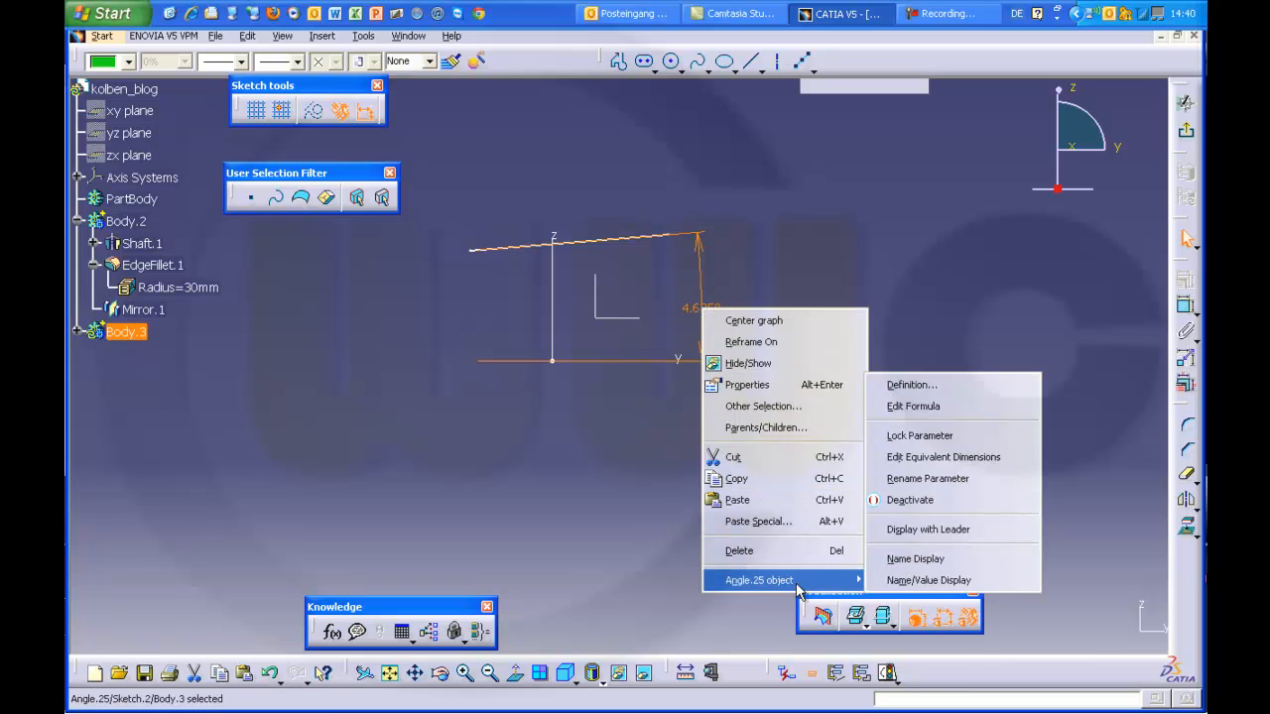
left_click(794, 162)
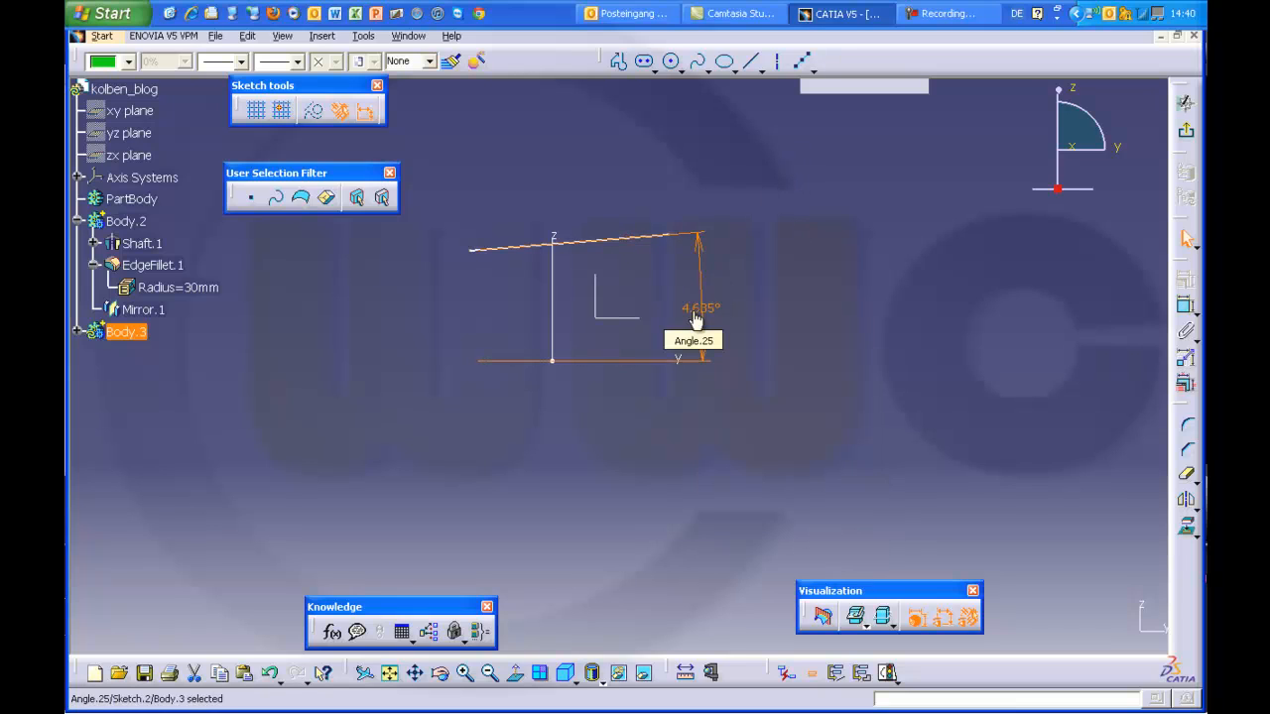
key("Delete")
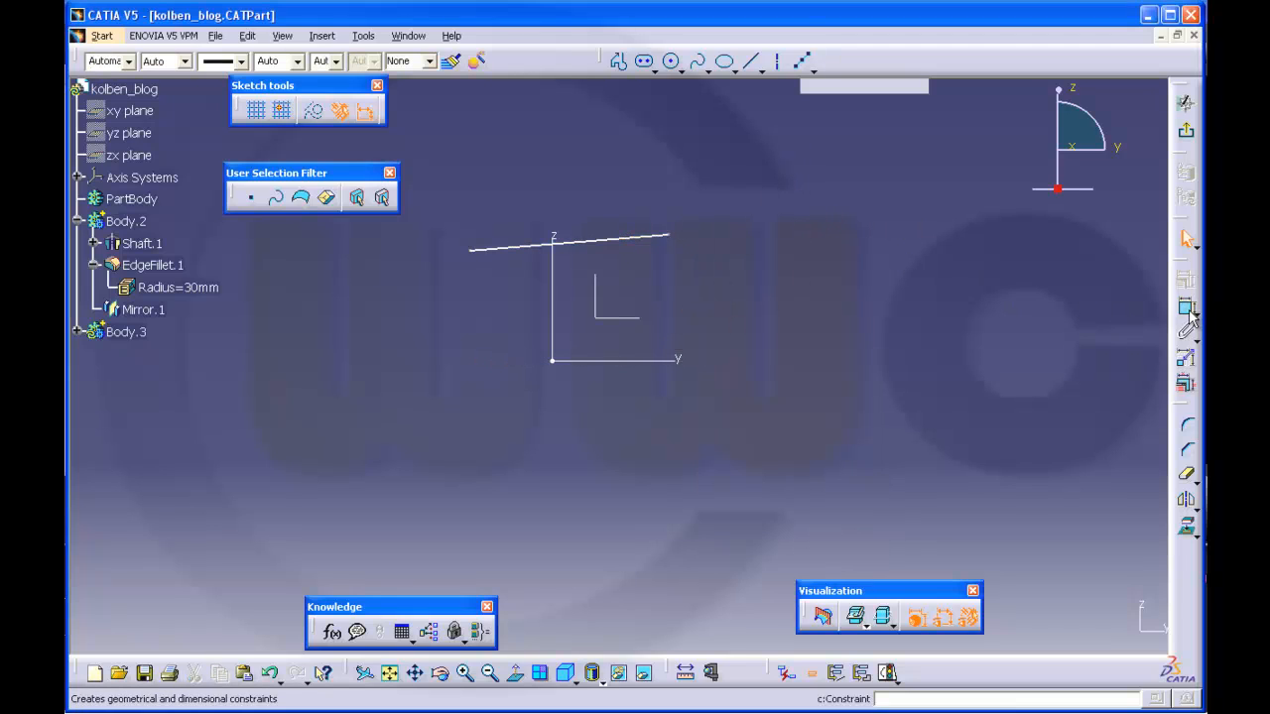
Make the line parallel to the y axis and set its distance from that axis to 75 mm
left_click(1187, 313)
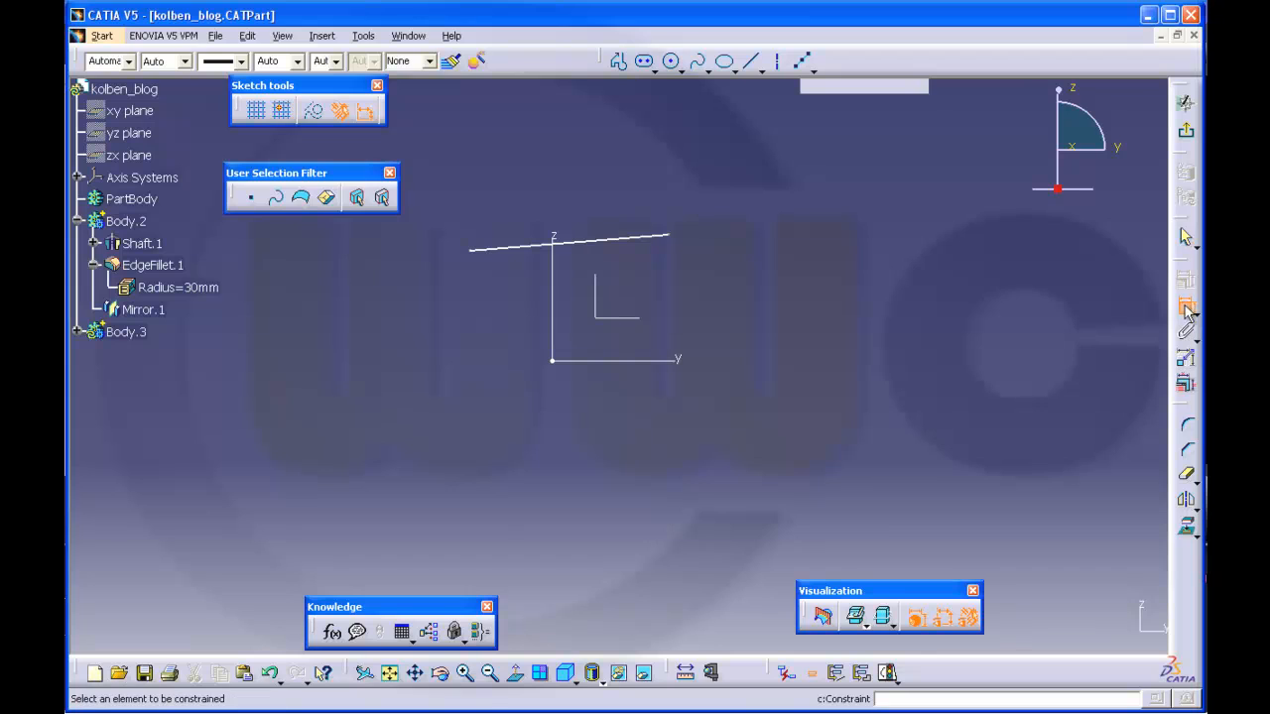
left_click(668, 237)
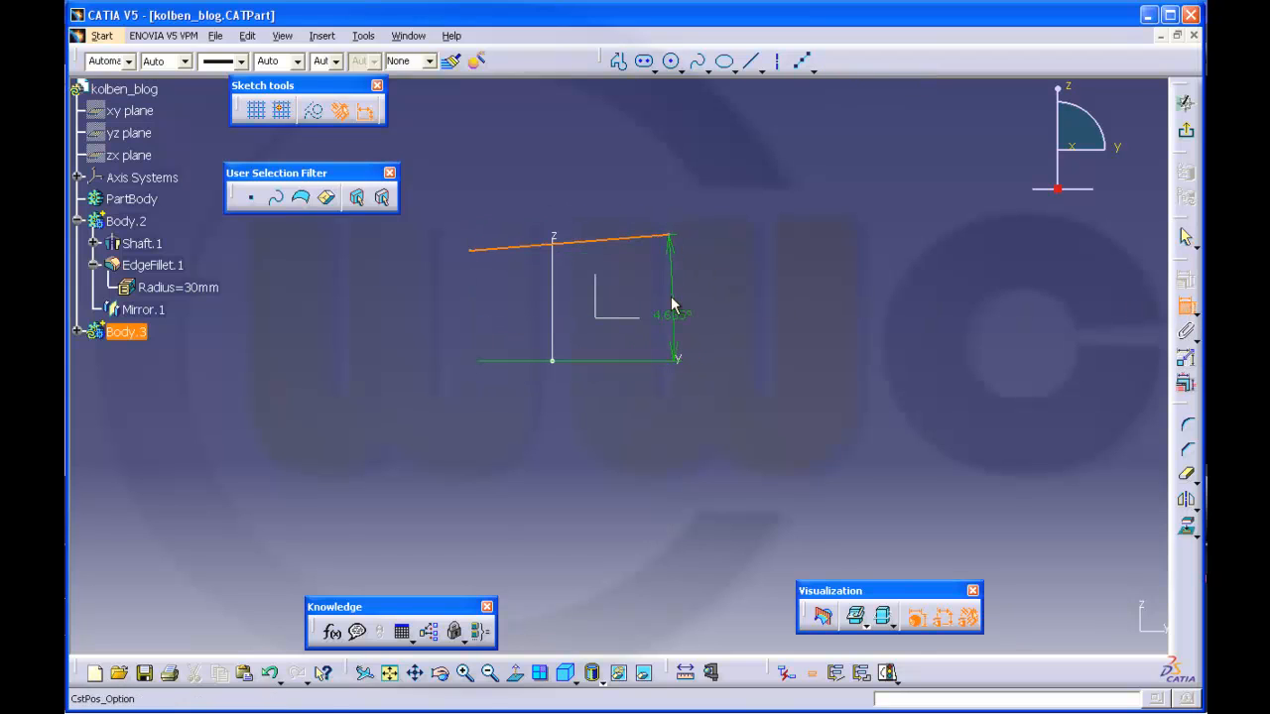
right_click(674, 297)
left_click(731, 346)
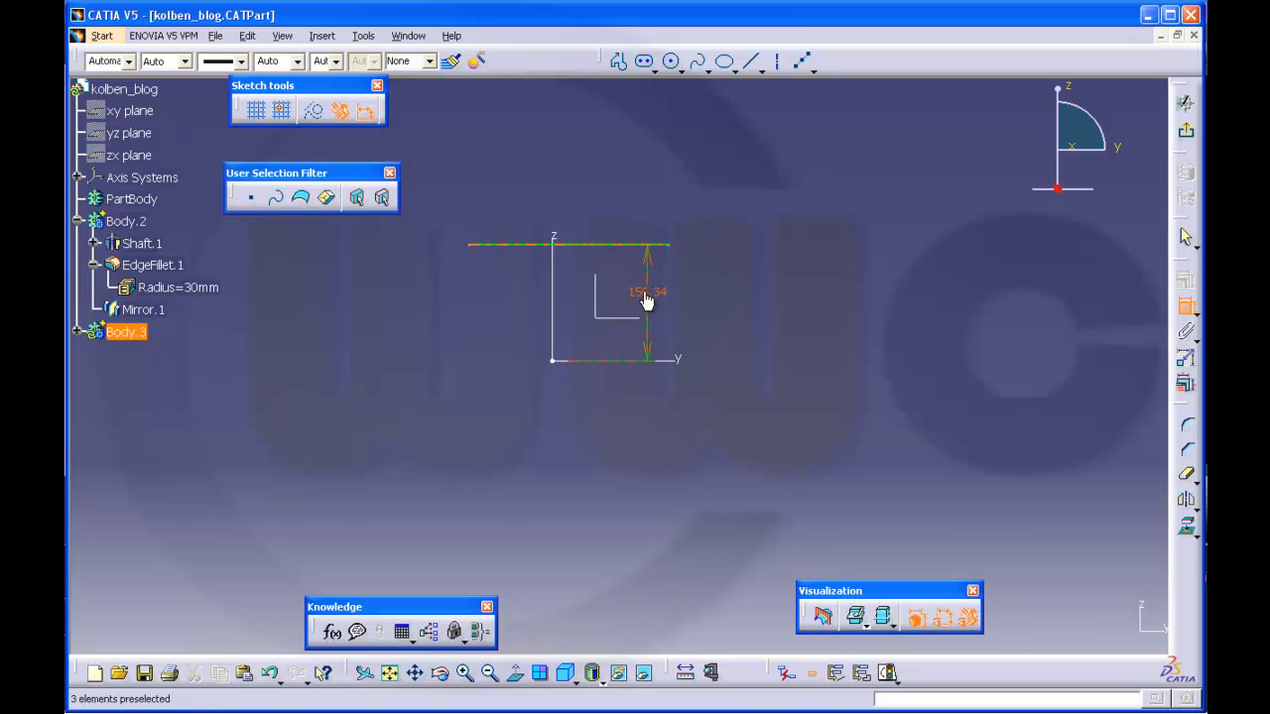
left_click(649, 304)
double_click(645, 289)
type("75")
key("Return")
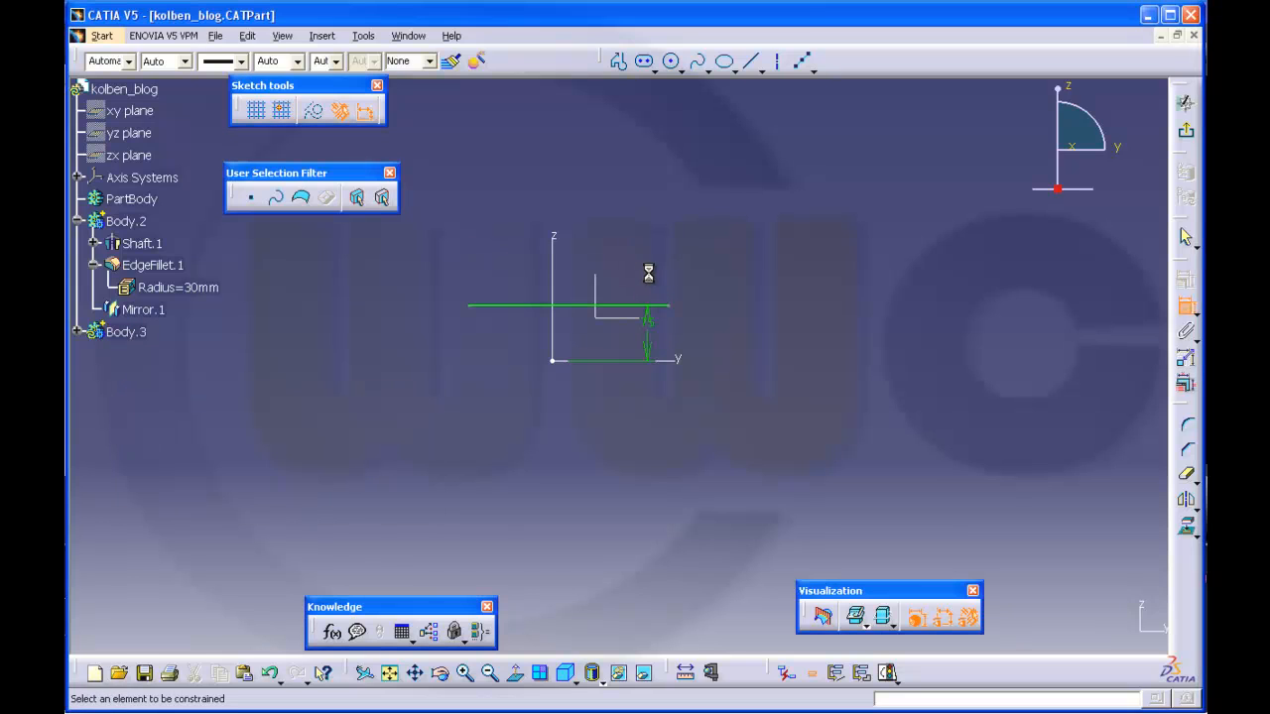
Dimension the horizontal line's length and set it to 155 mm
left_click(524, 305)
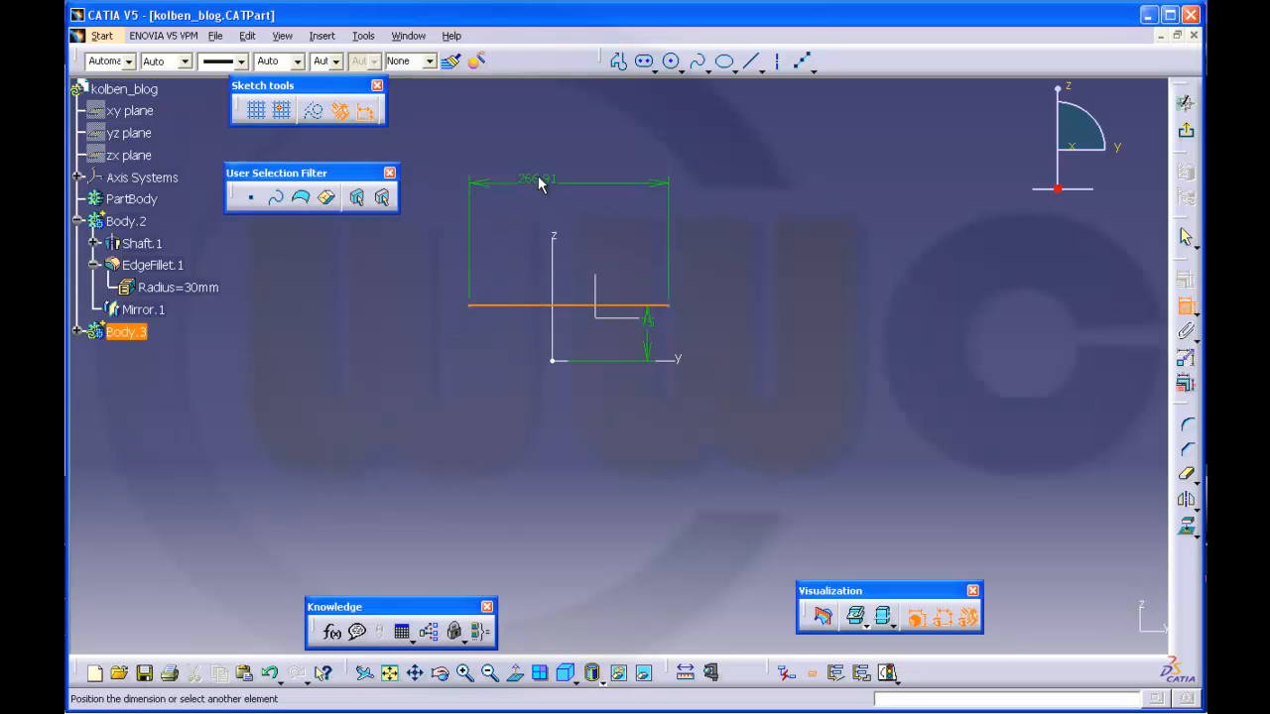
left_click(538, 178)
double_click(538, 180)
type("155")
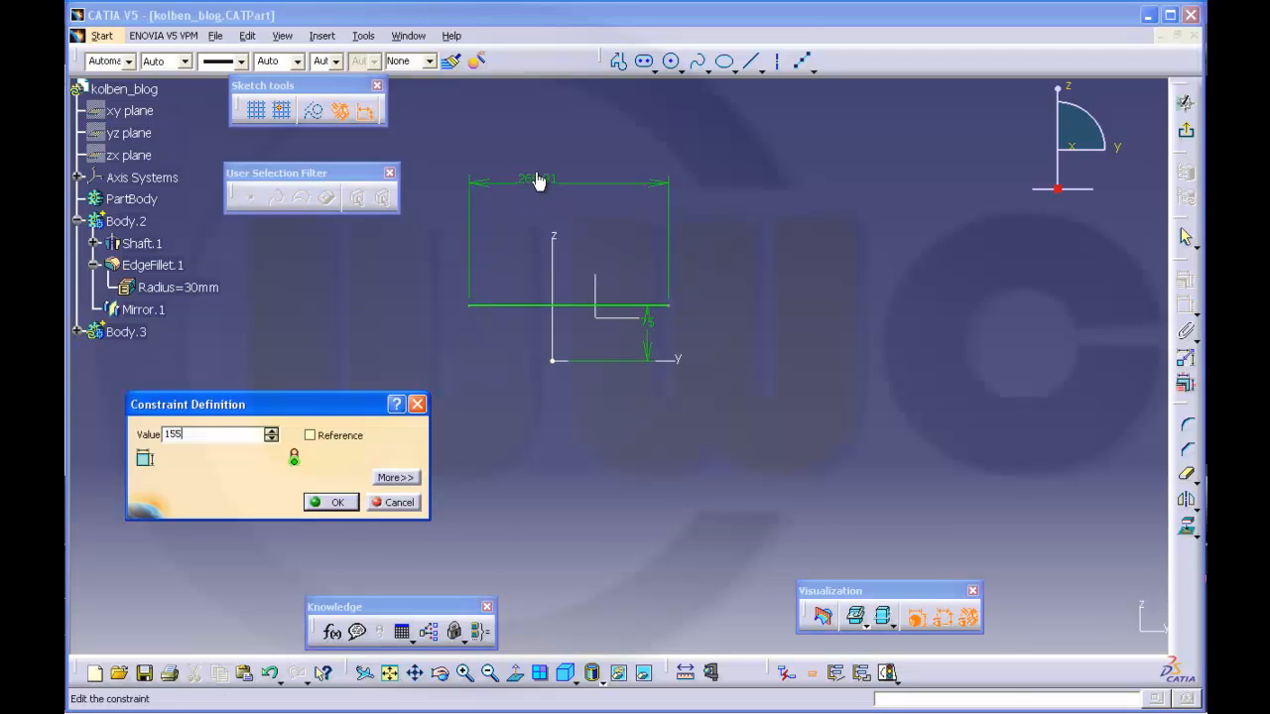
key("Return")
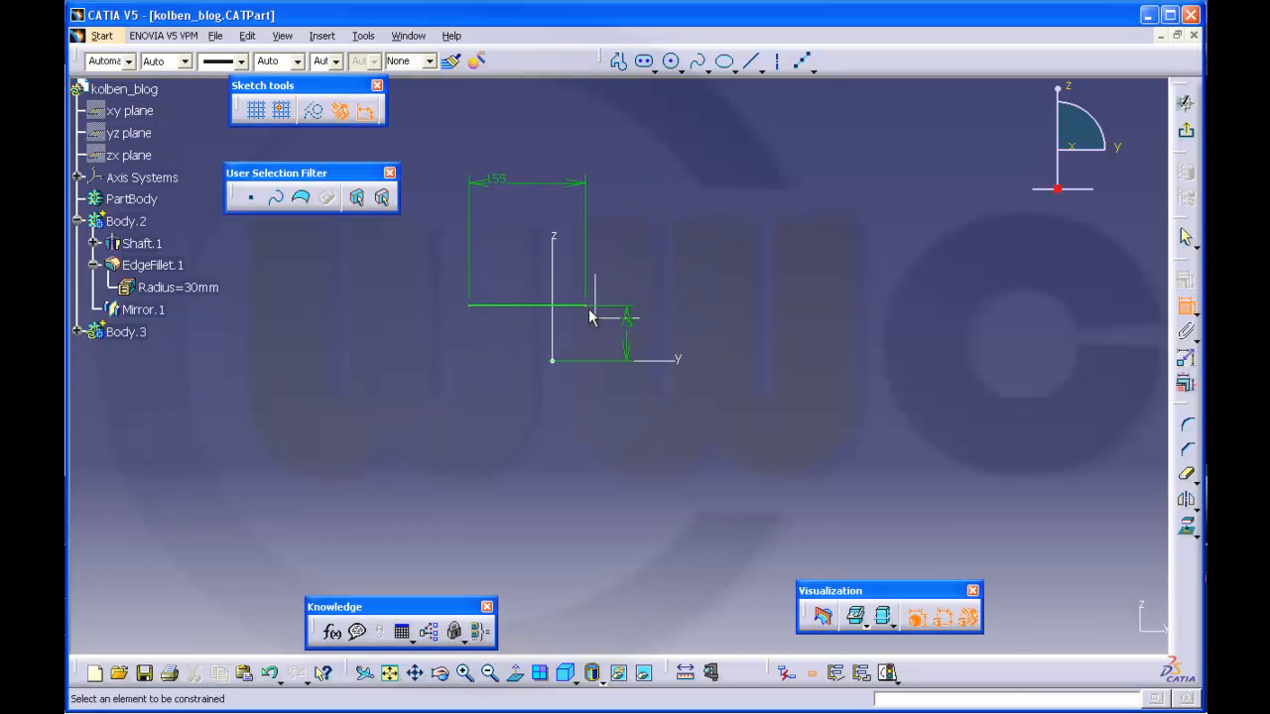
Constrain the line's endpoints symmetrically about the z axis and exit the sketch
left_click(474, 306)
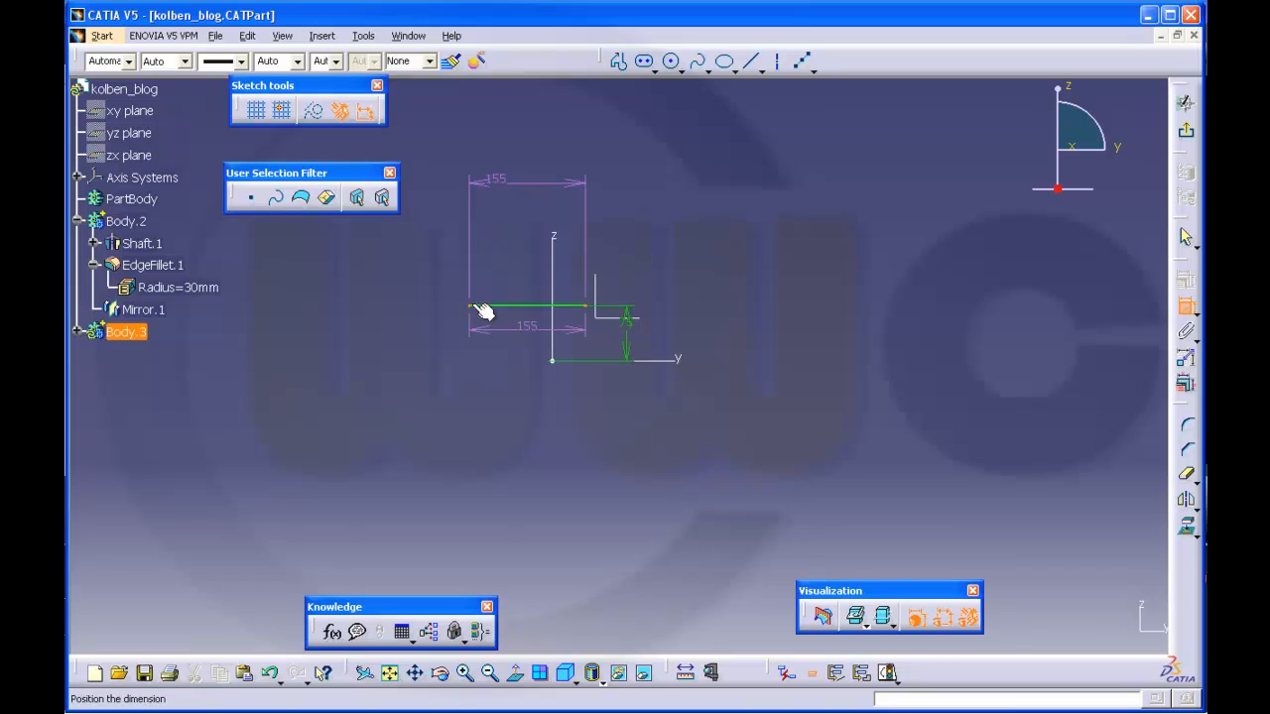
right_click(488, 239)
left_click(596, 400)
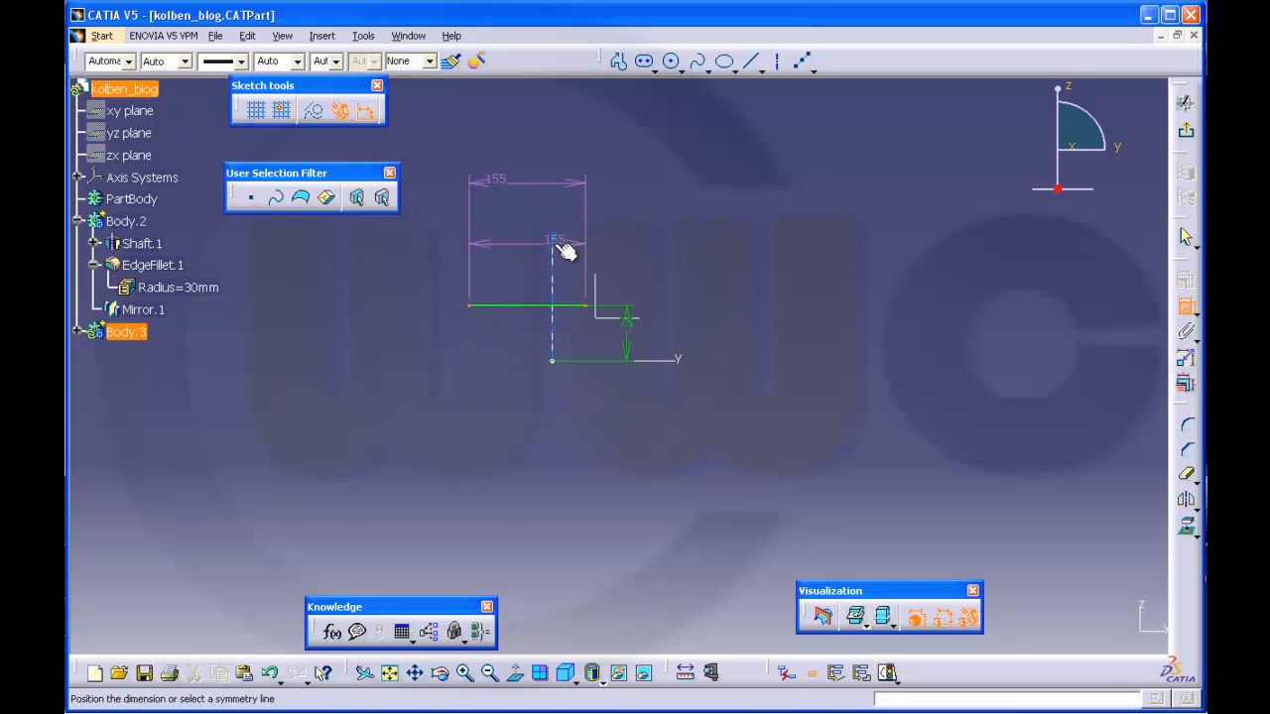
left_click(556, 245)
left_click(1185, 131)
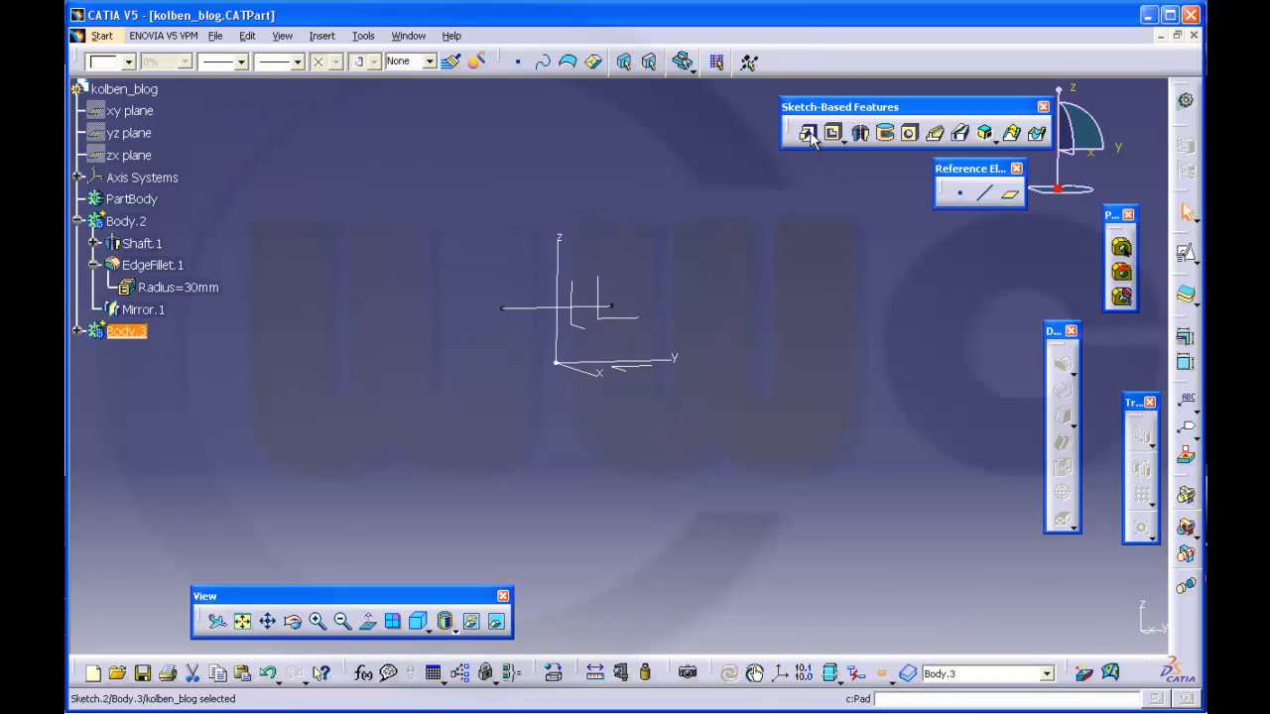
Pad the open line sketch as a thick solid: length 100 mm with mirrored extent, thickness 80 mm, neutral fiber
left_click(809, 132)
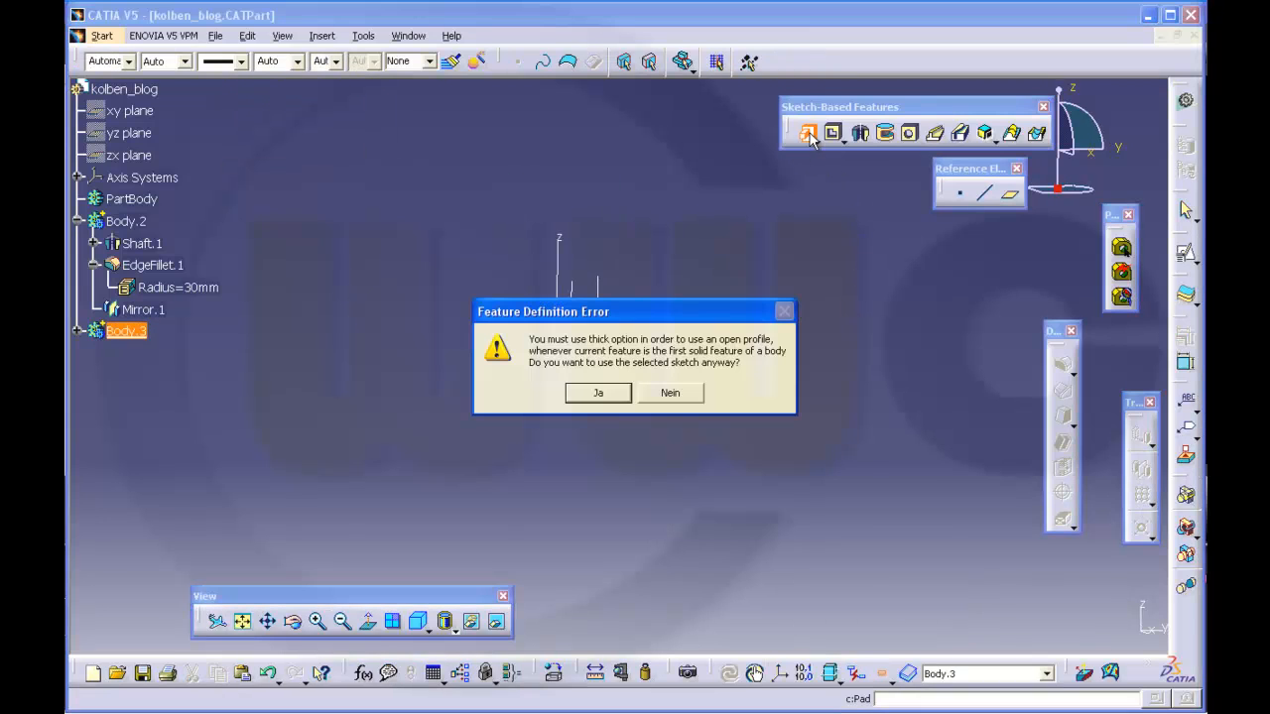
left_click(598, 392)
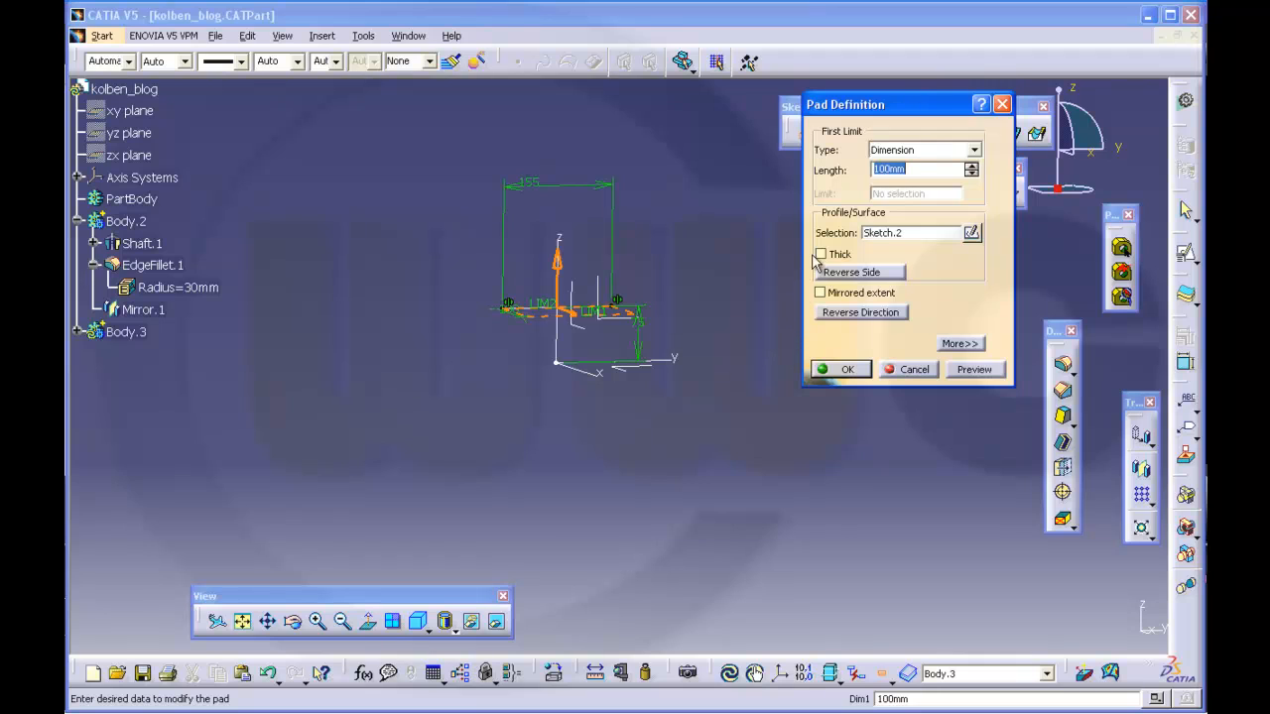
left_click(819, 254)
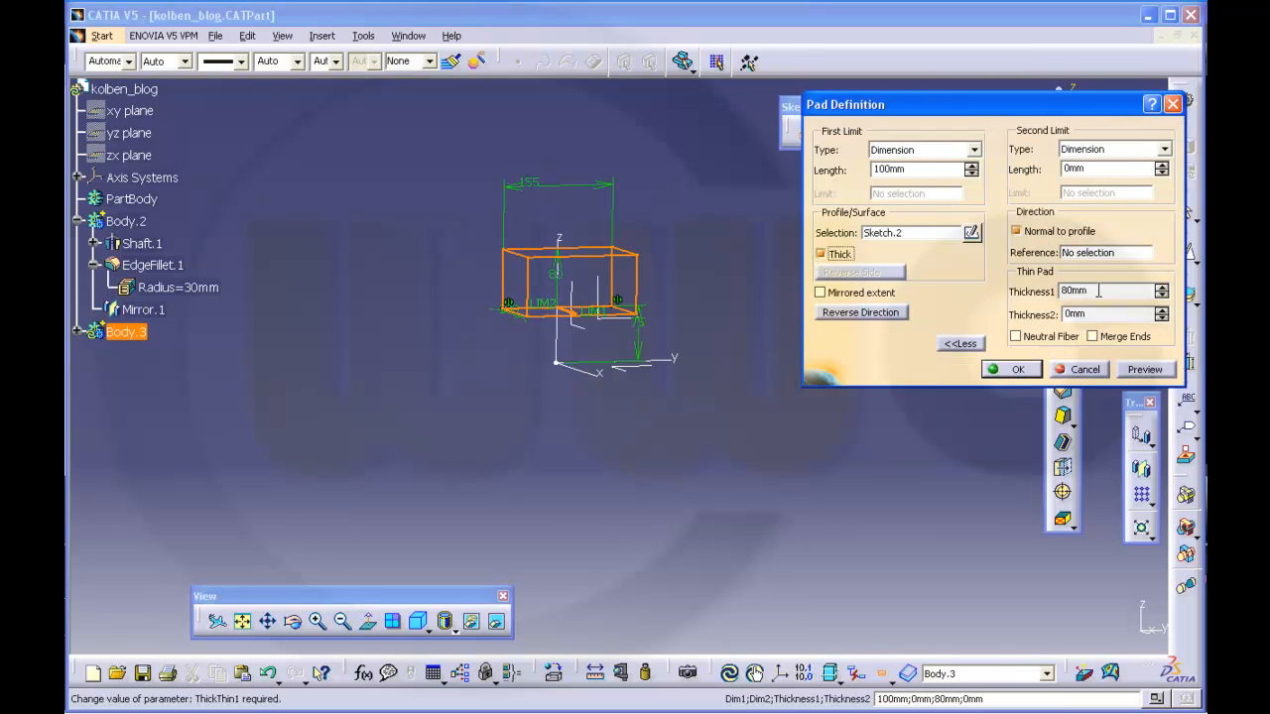
left_click(1015, 338)
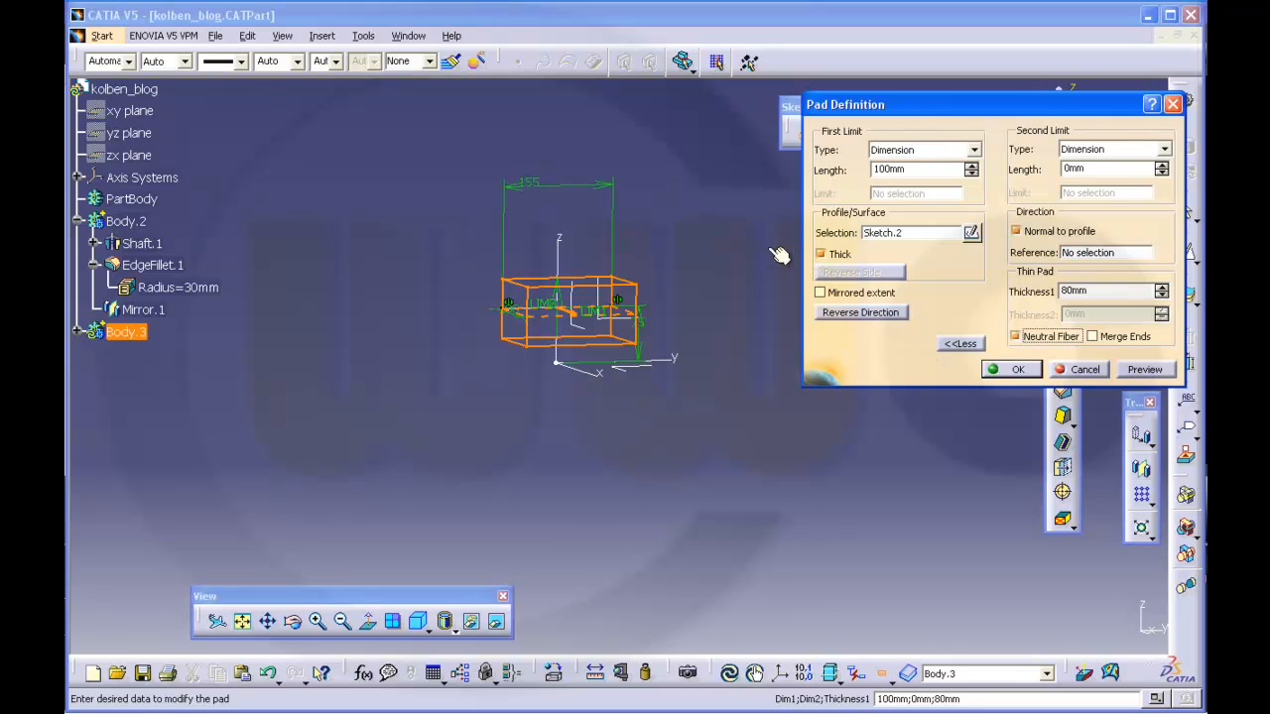
middle_click_drag(466, 367, 512, 399)
middle_click_drag(732, 296, 694, 297)
left_click(826, 293)
left_click(1012, 370)
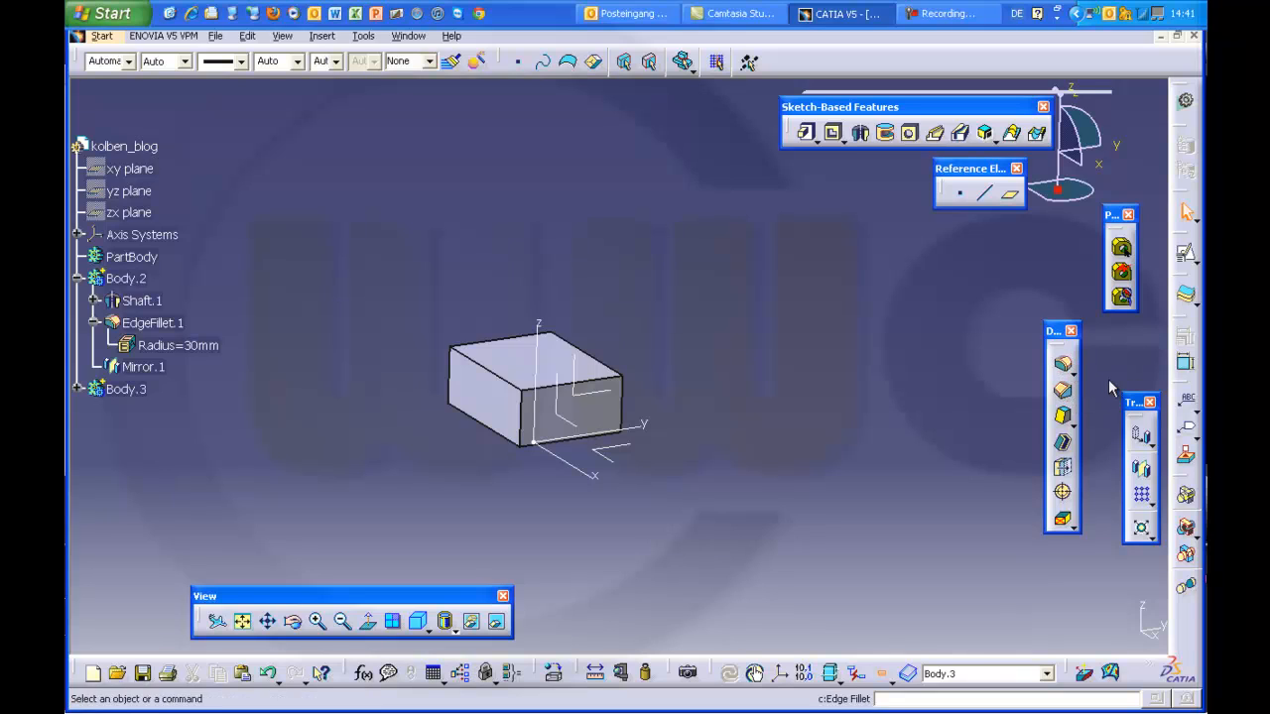
Round one end of the block with a tritangent fillet between its upper and lower faces, removing the side face
left_click(1073, 395)
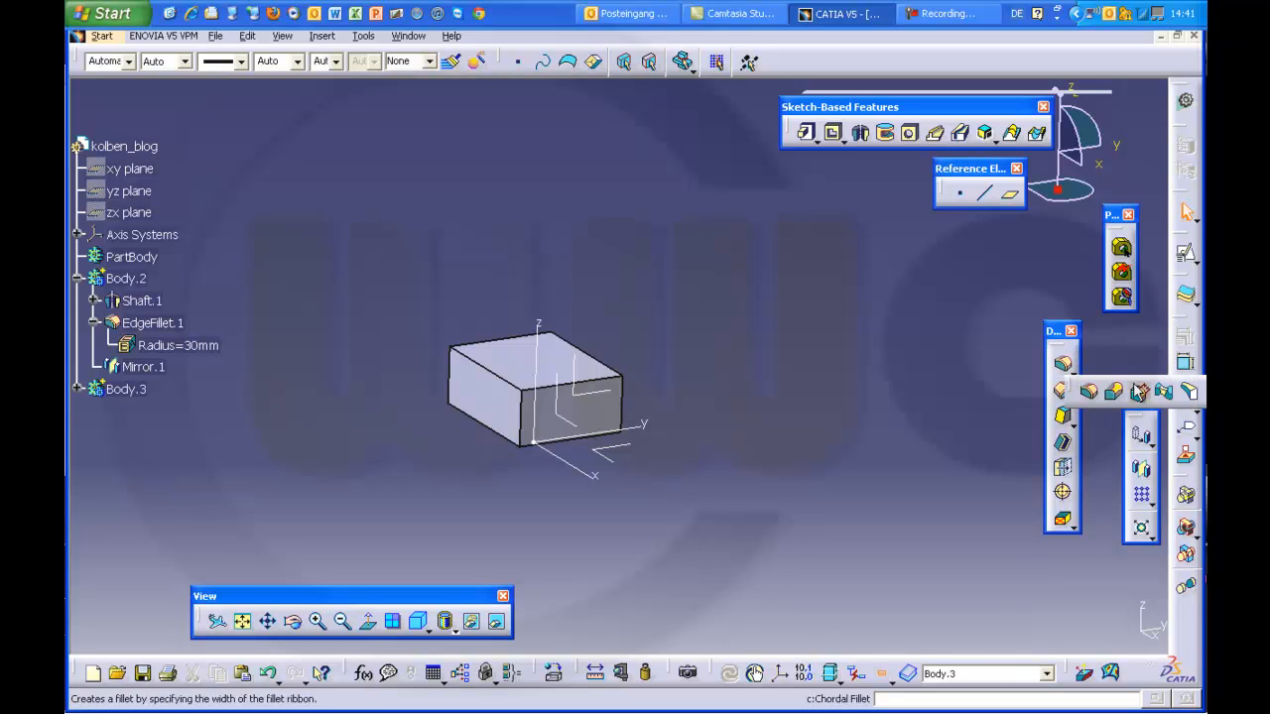
left_click(1193, 394)
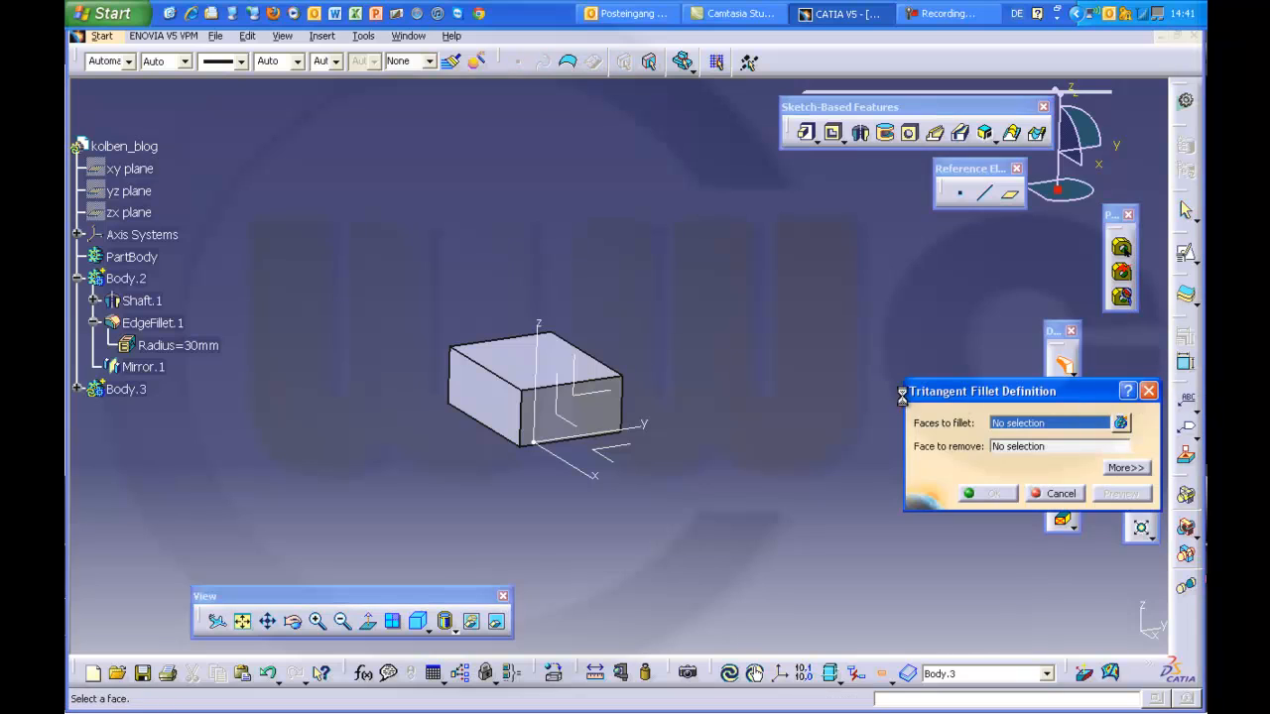
left_click(531, 382)
middle_click_drag(669, 448, 513, 423)
left_click(513, 423)
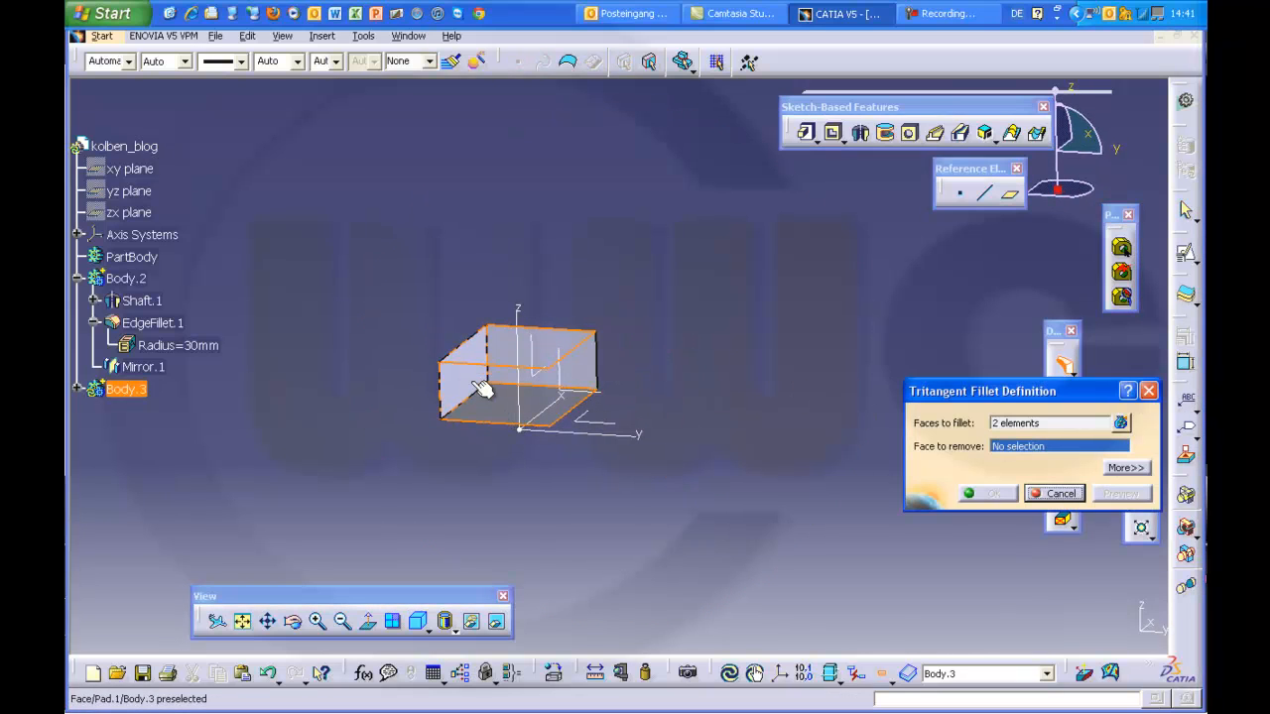
left_click(481, 385)
left_click(993, 496)
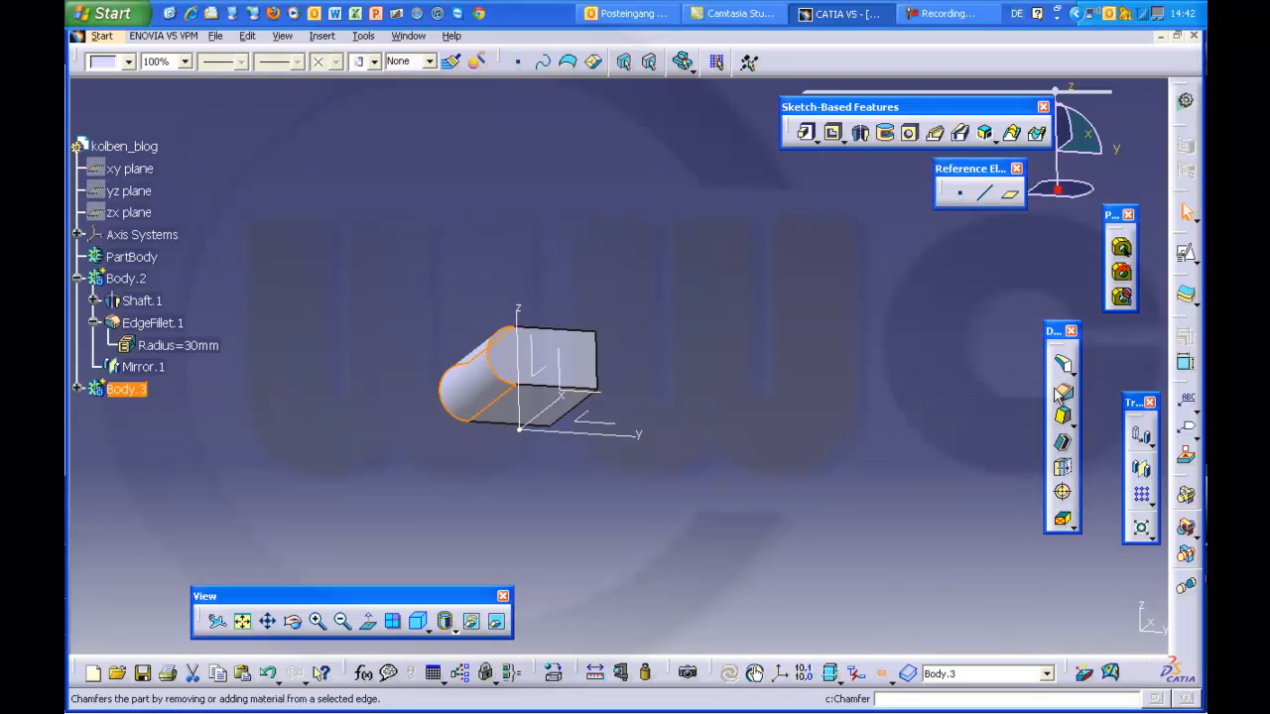
Round the opposite end of the block with a second tritangent fillet between the upper and lower faces, removing its side face
mouse_move(561, 441)
middle_mouse_down()
mouse_move(556, 508)
mouse_move(575, 446)
mouse_move(533, 425)
mouse_move(545, 416)
mouse_move(487, 403)
middle_mouse_up()
left_click(546, 379)
left_click(537, 421)
left_click(489, 405)
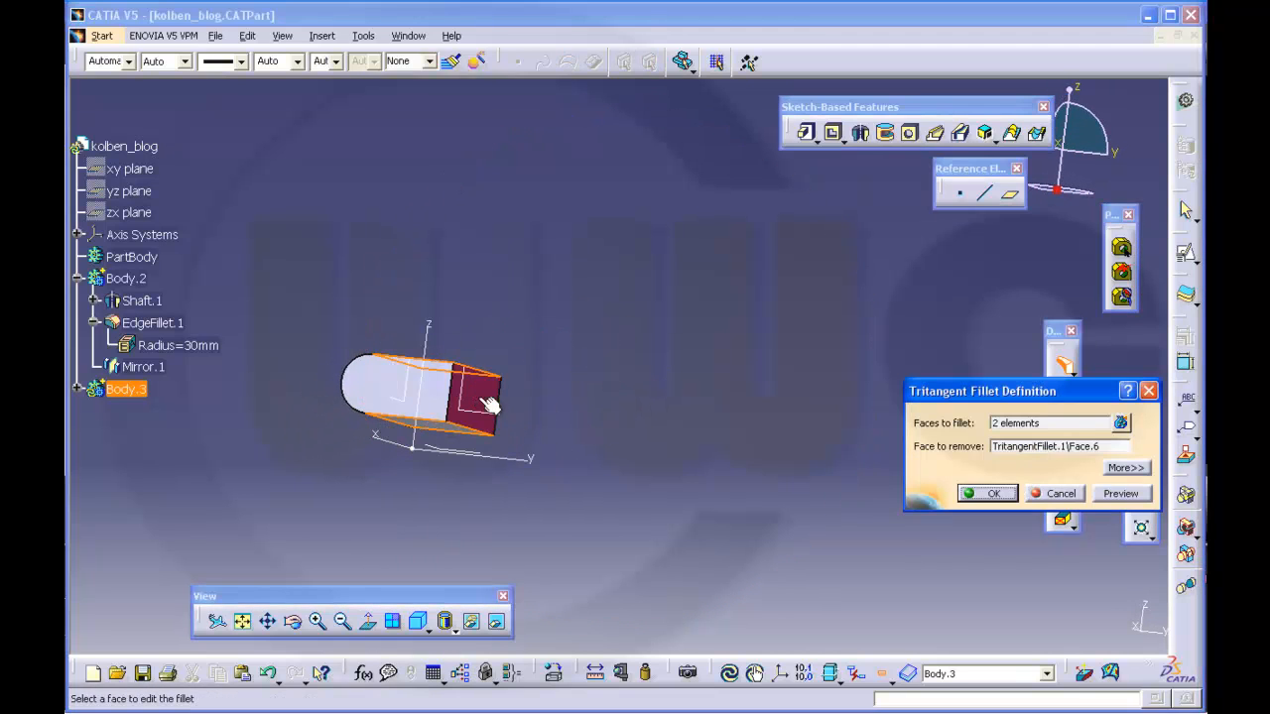
left_click(987, 493)
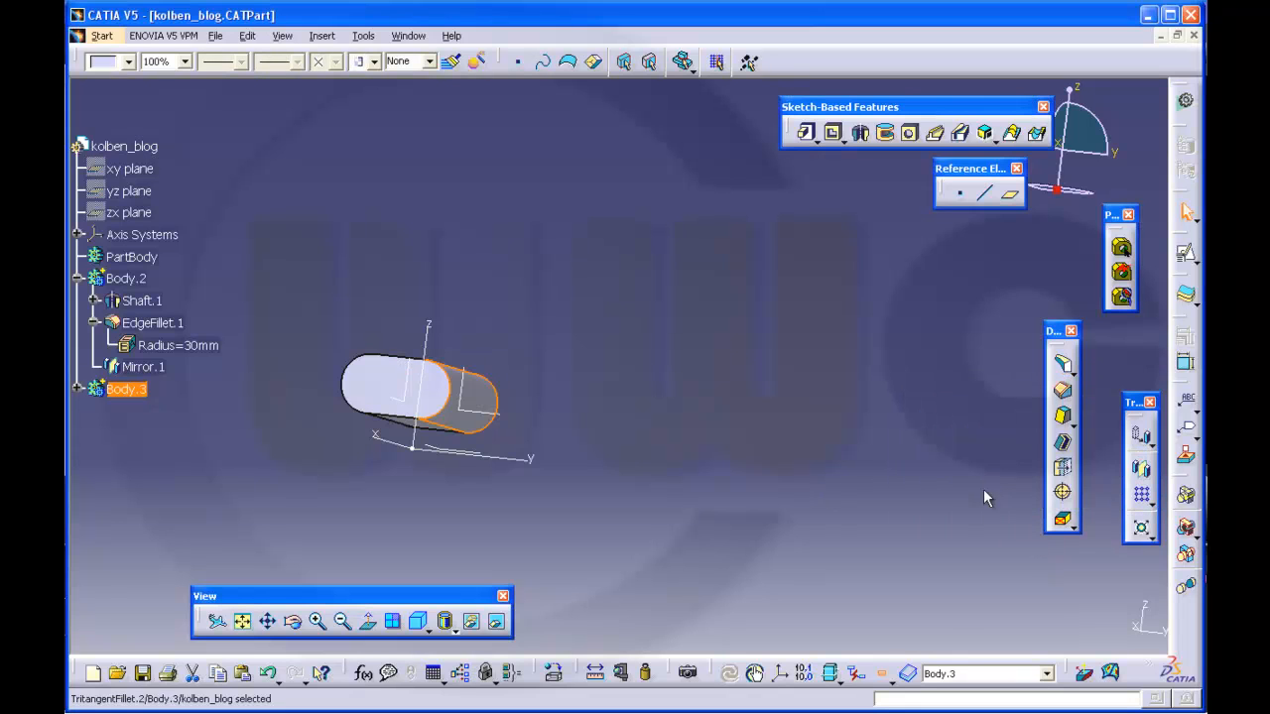
middle_click_drag(511, 436, 611, 487)
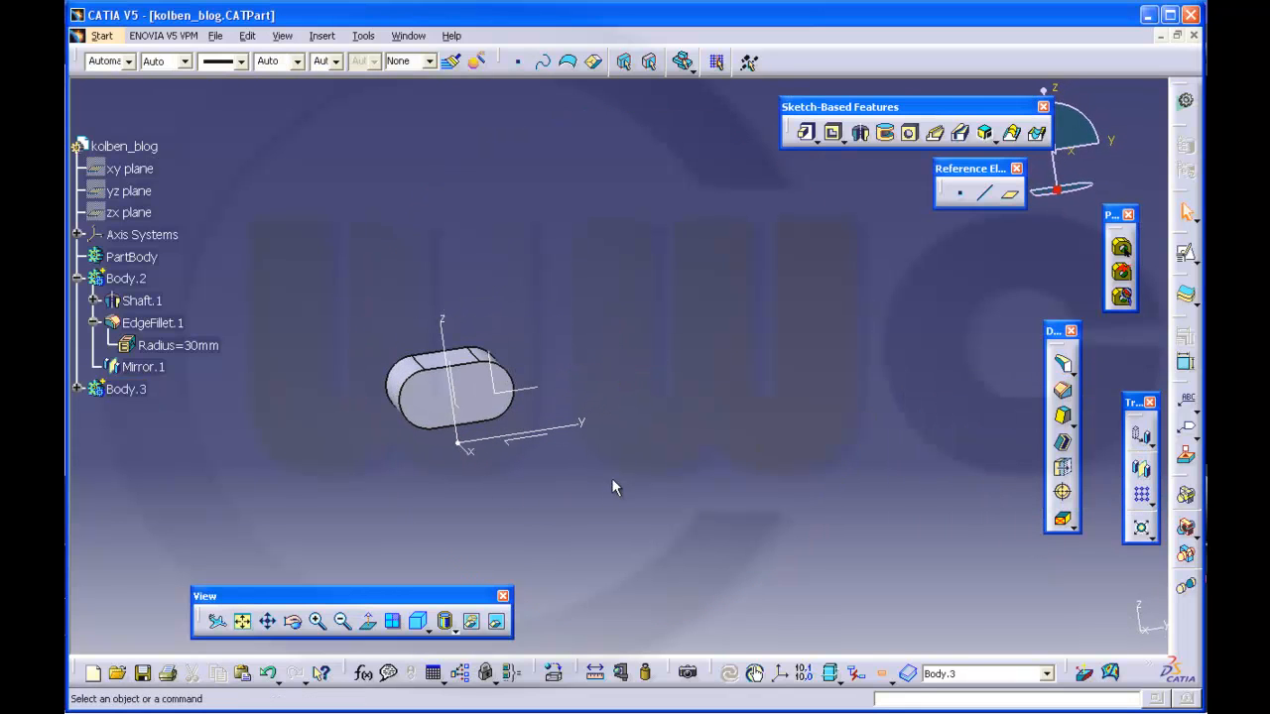
Expand Body.3 in the specification tree and mirror its current solid about the absolute axis system's xy plane
scroll(223, 398, "down", 1)
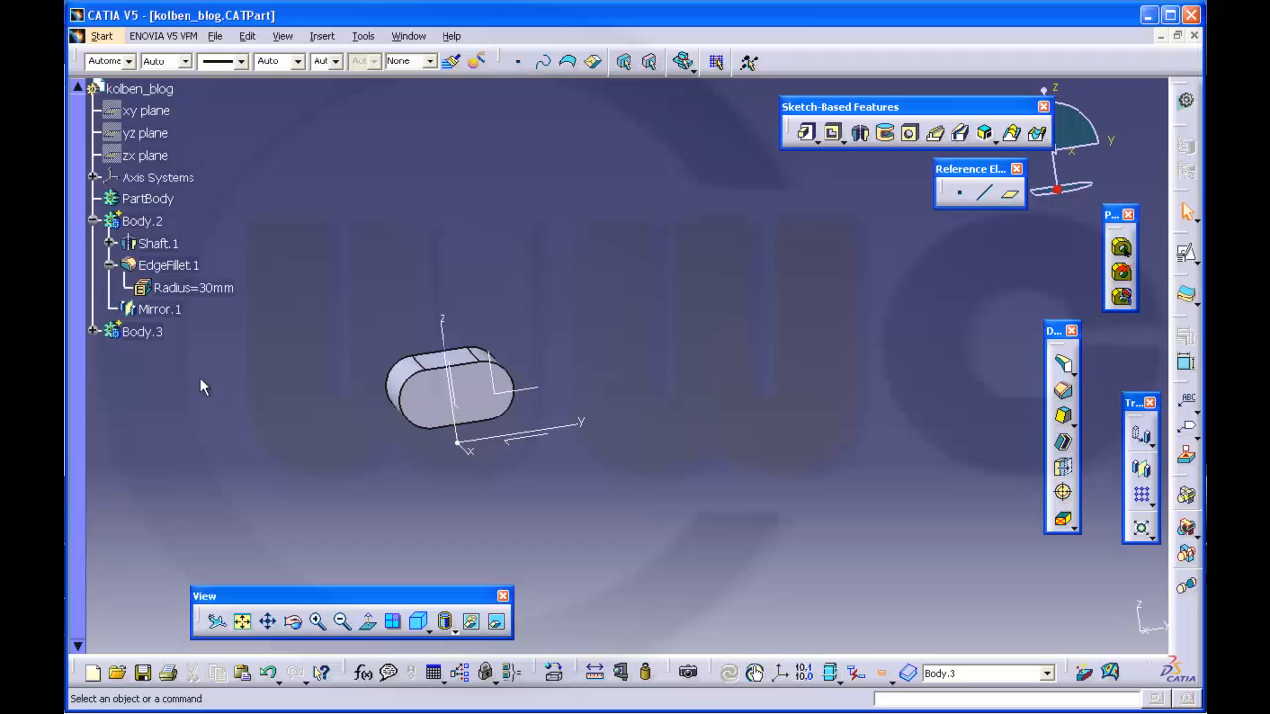
left_click(95, 332)
scroll(275, 301, "up", 1)
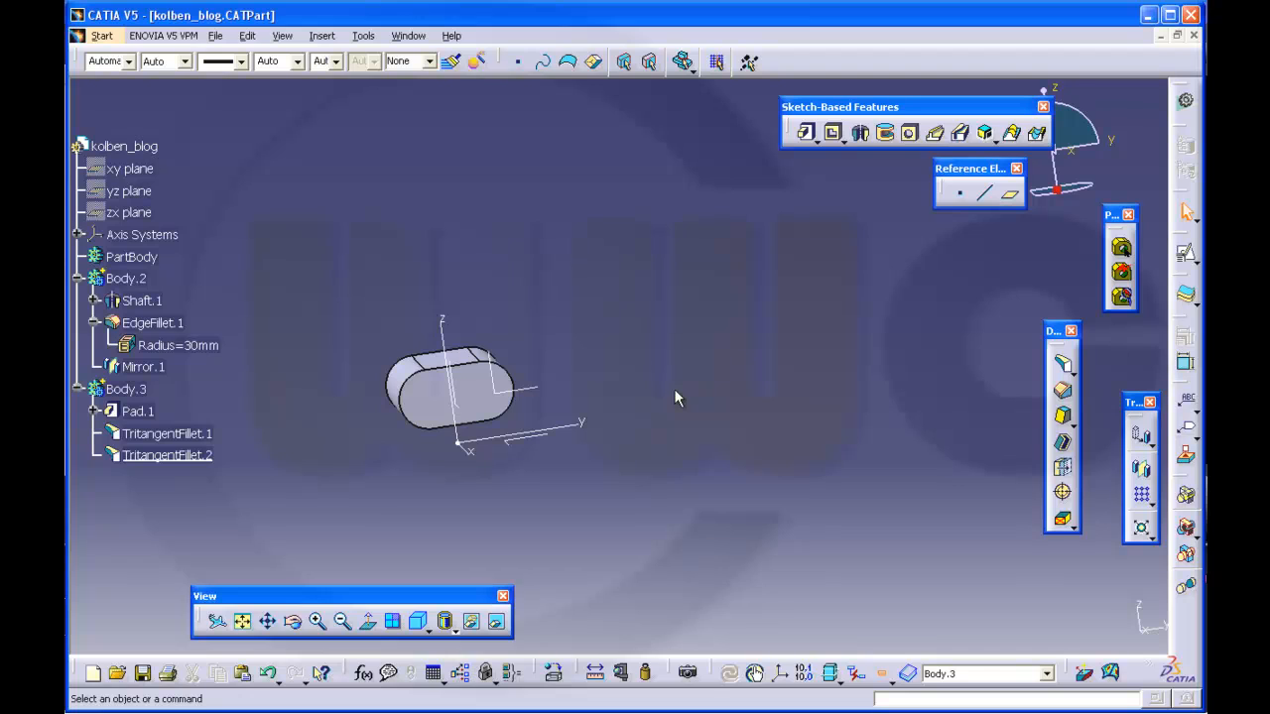
left_click(1141, 468)
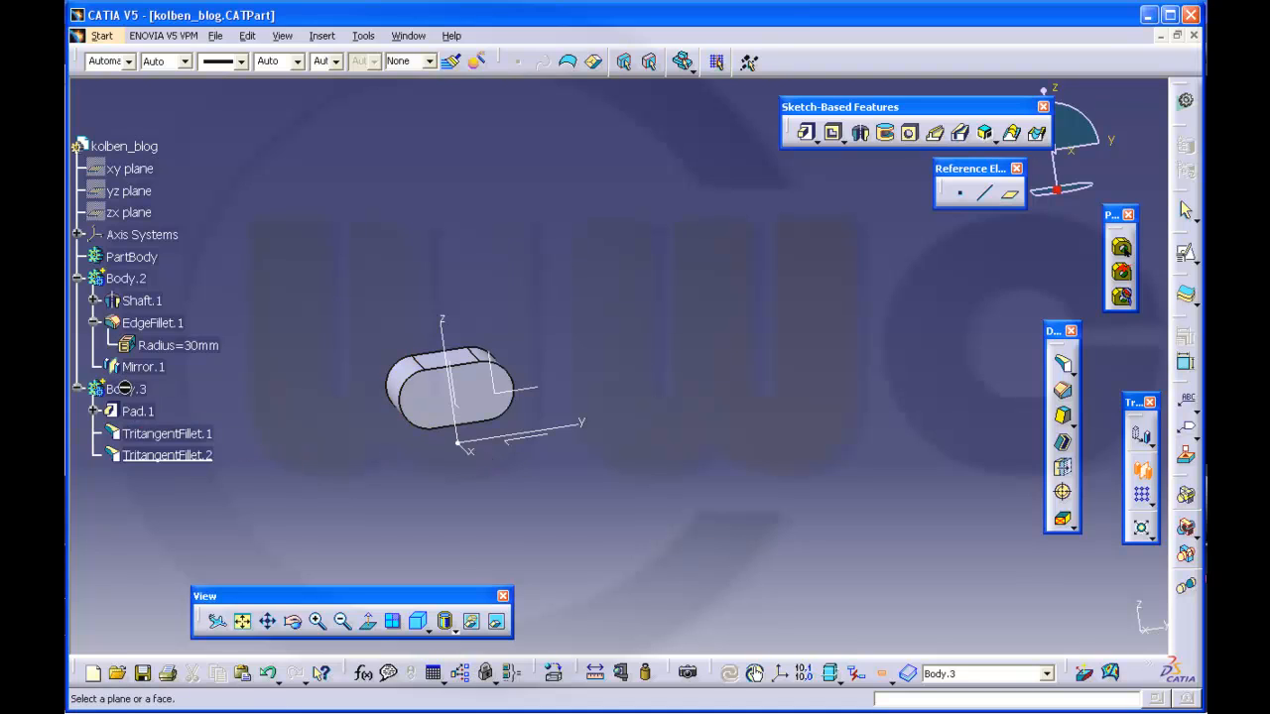
left_click(540, 435)
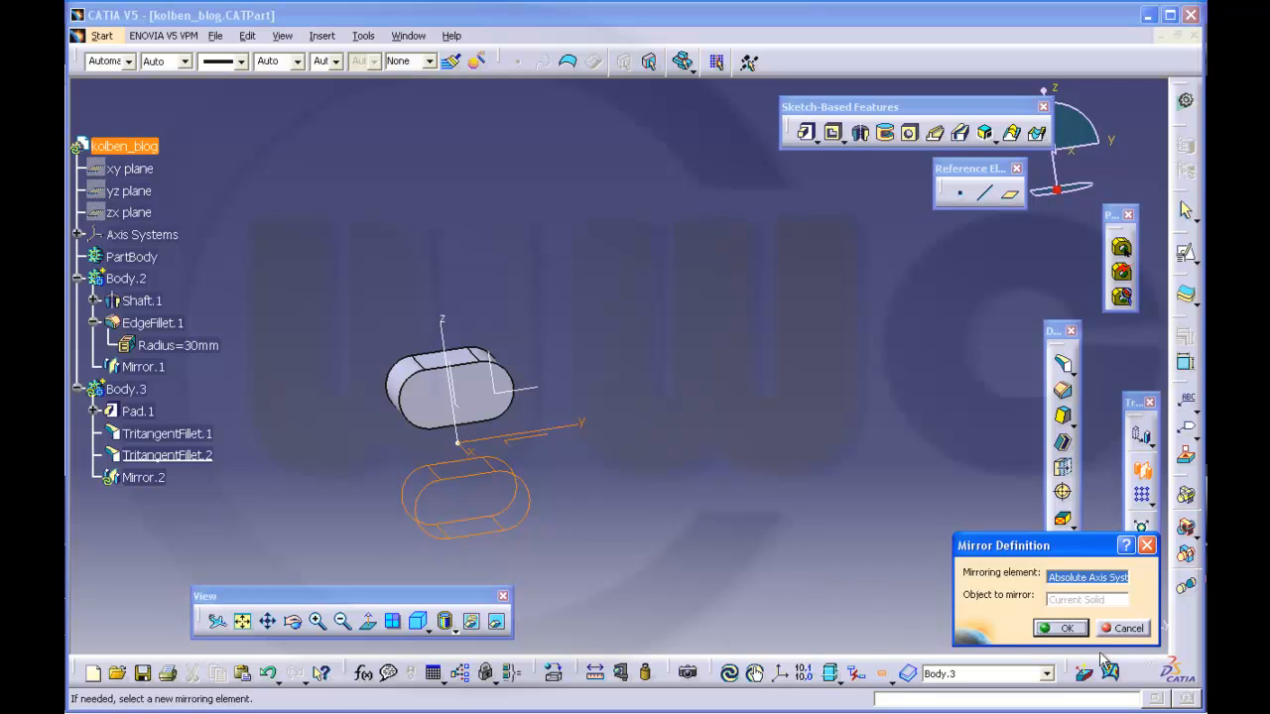
left_click(1060, 628)
middle_click_drag(760, 507, 650, 491)
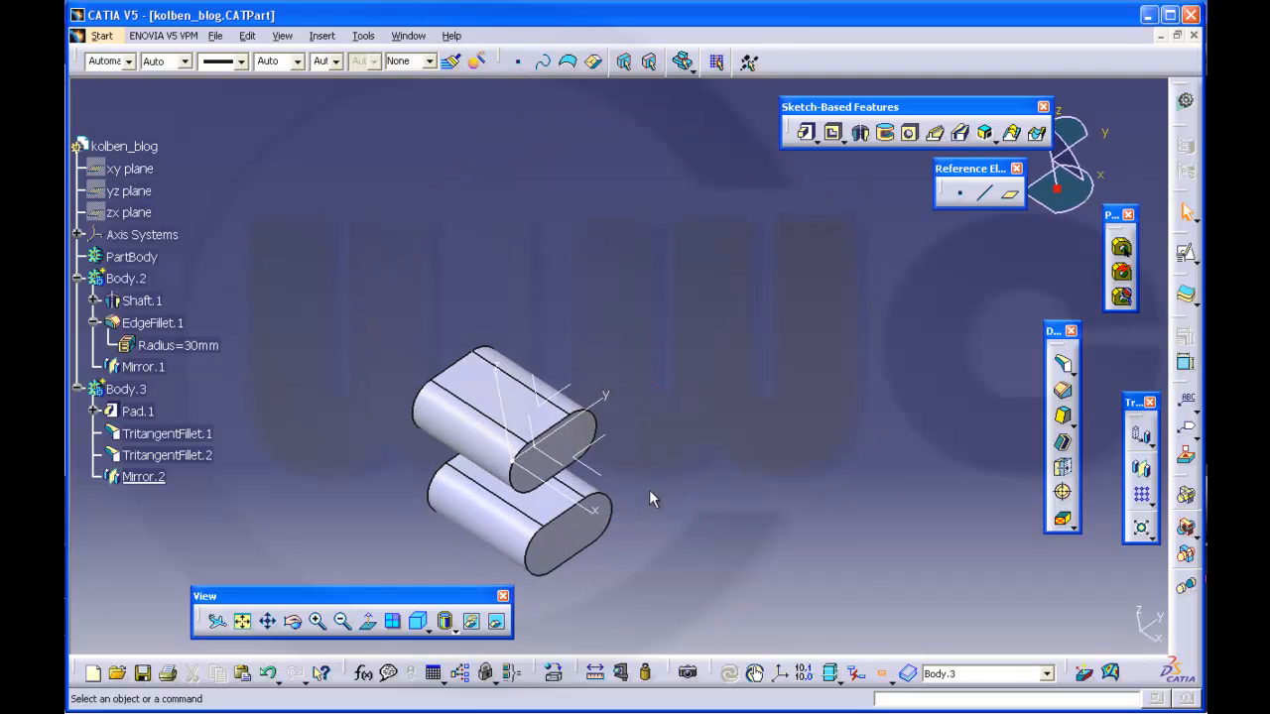
Display all bodies together and collapse Body.2 and Body.3 in the specification tree
left_click(883, 678)
middle_click_drag(726, 576, 759, 421)
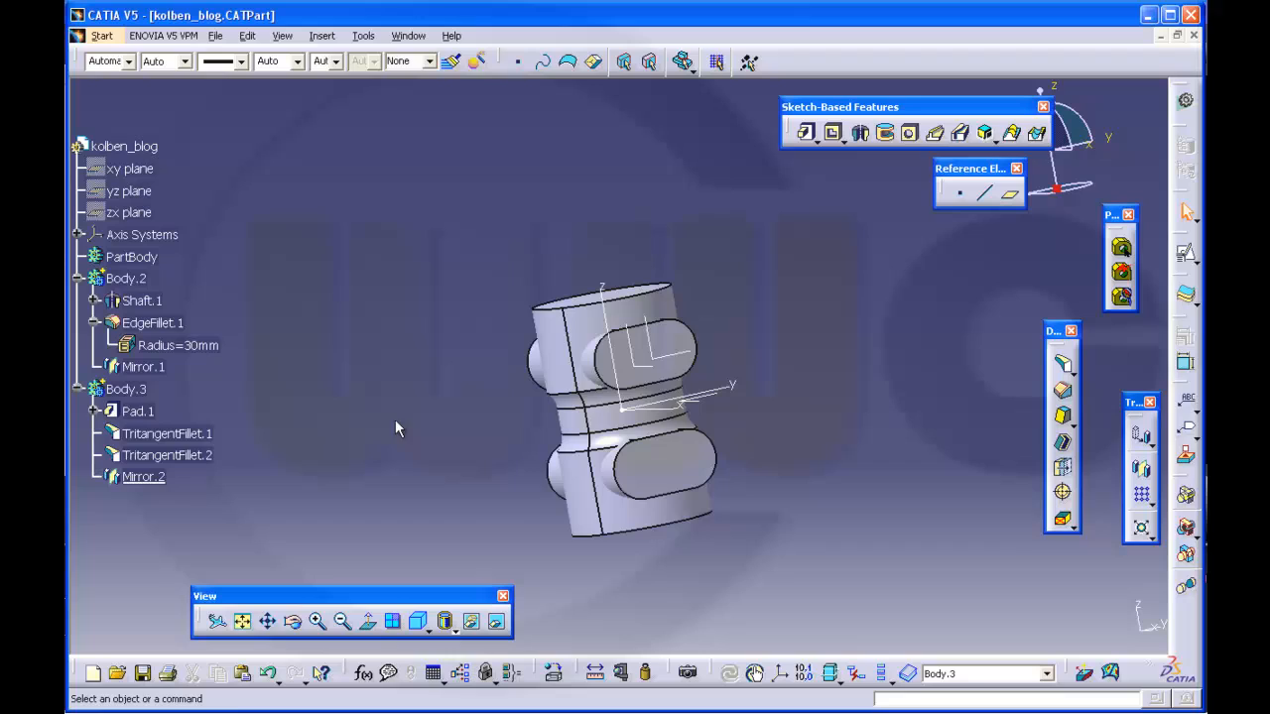
left_click(79, 389)
left_click(78, 279)
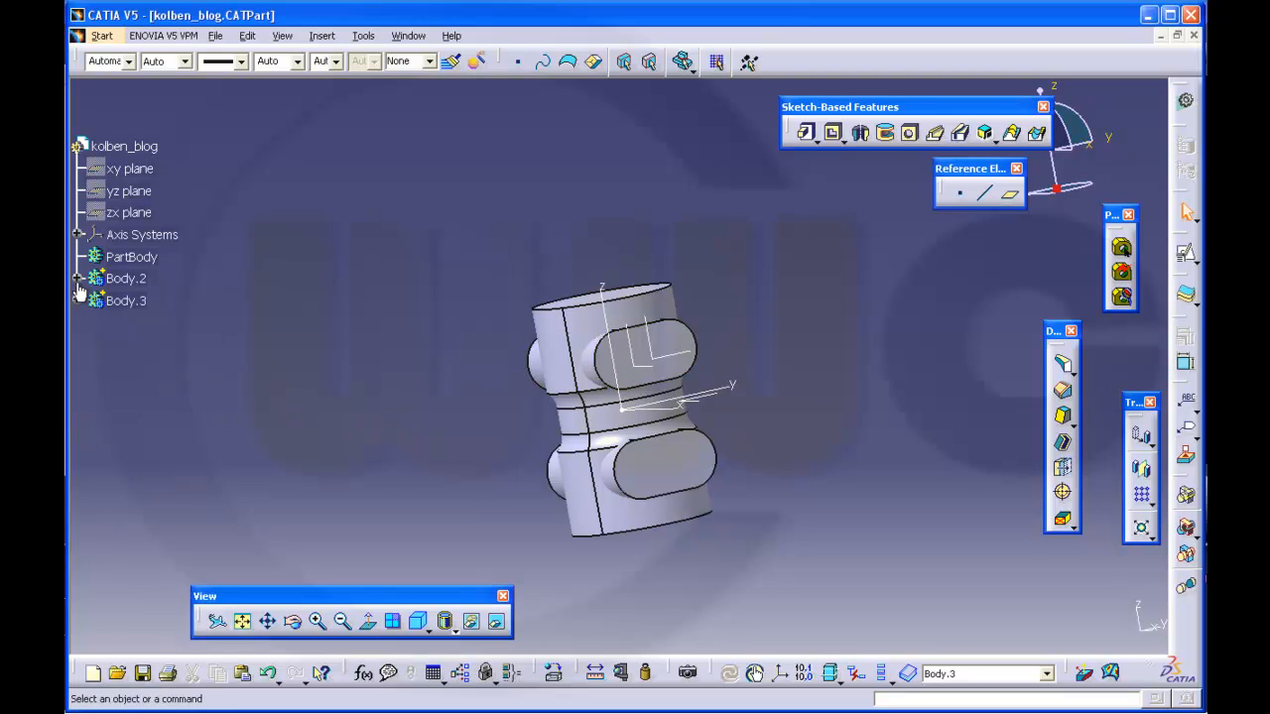
left_click(78, 278)
left_click(94, 322)
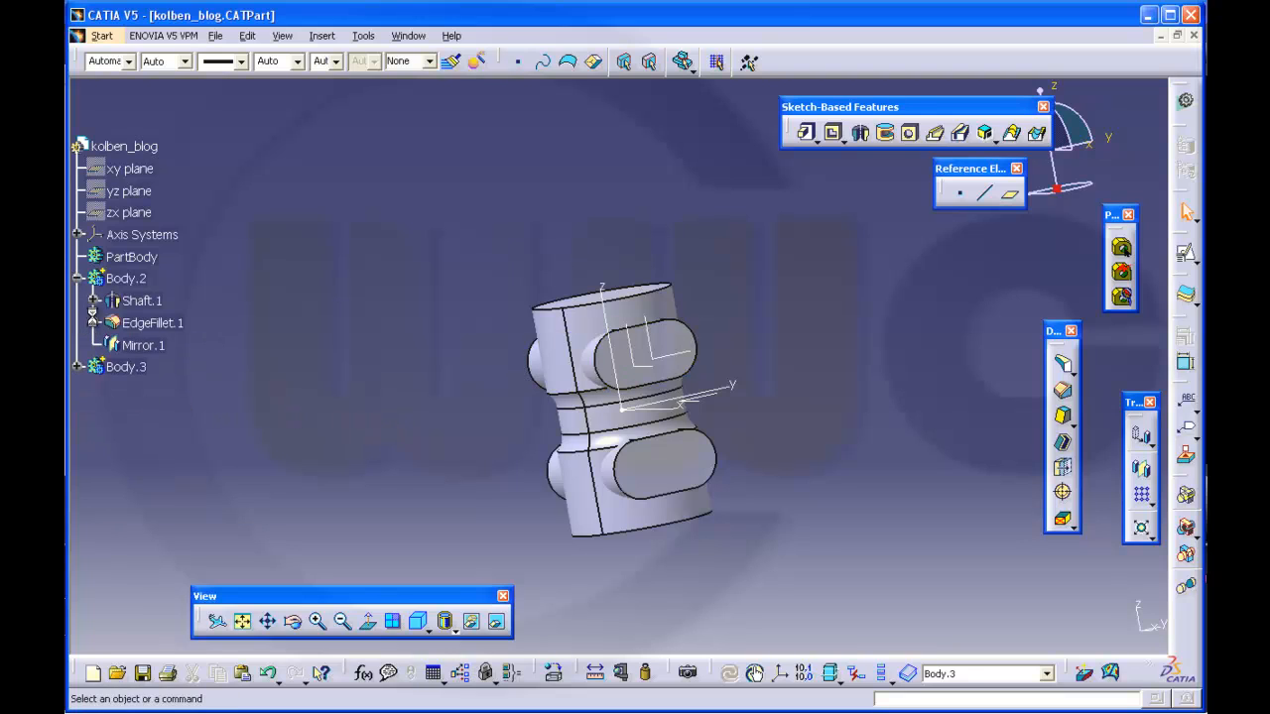
left_click(78, 279)
middle_click_drag(307, 357, 788, 334)
middle_click_drag(487, 407, 573, 327)
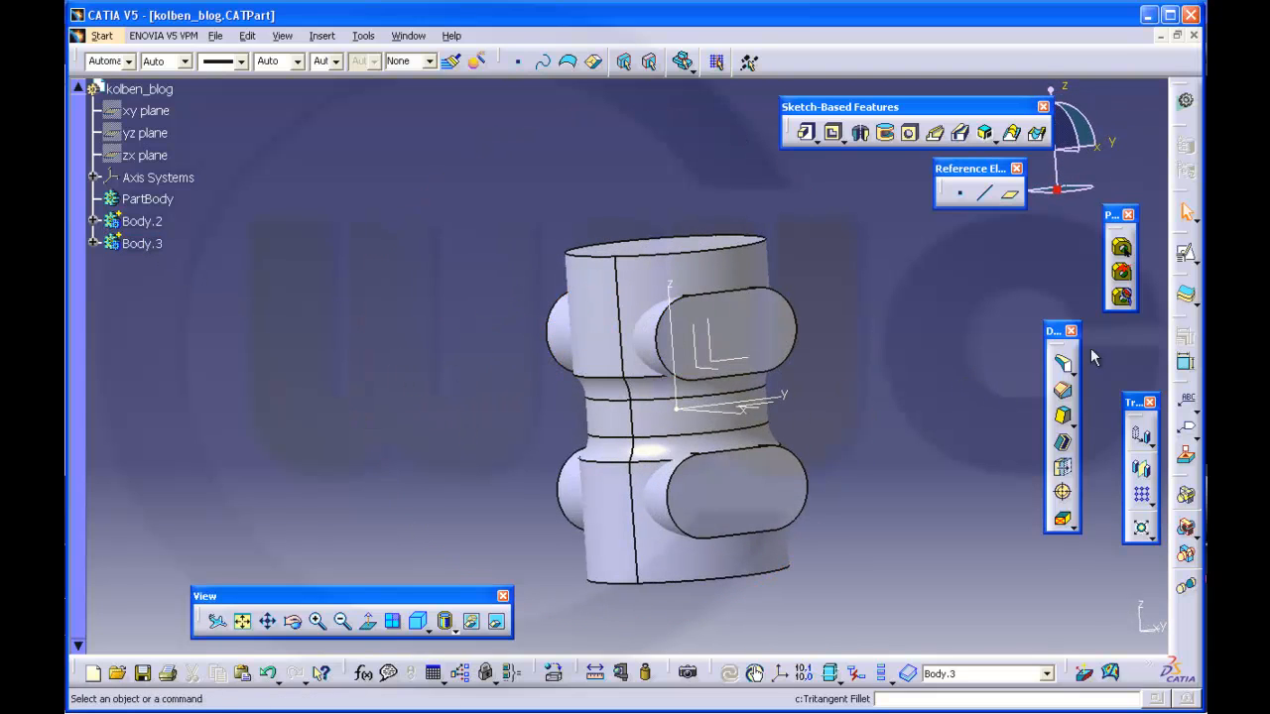
Create a positioned sketch on the absolute axis system's zx plane with swapped directions, and display only the current body
left_click(1188, 257)
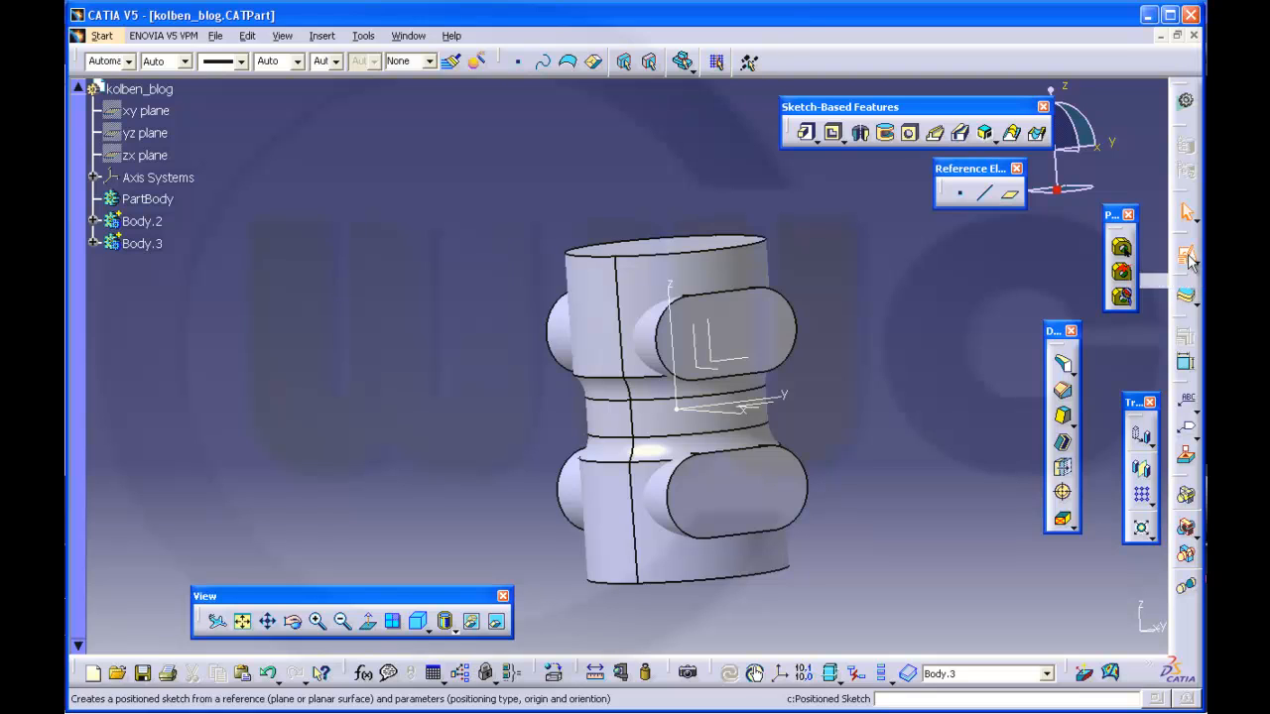
left_click(714, 377)
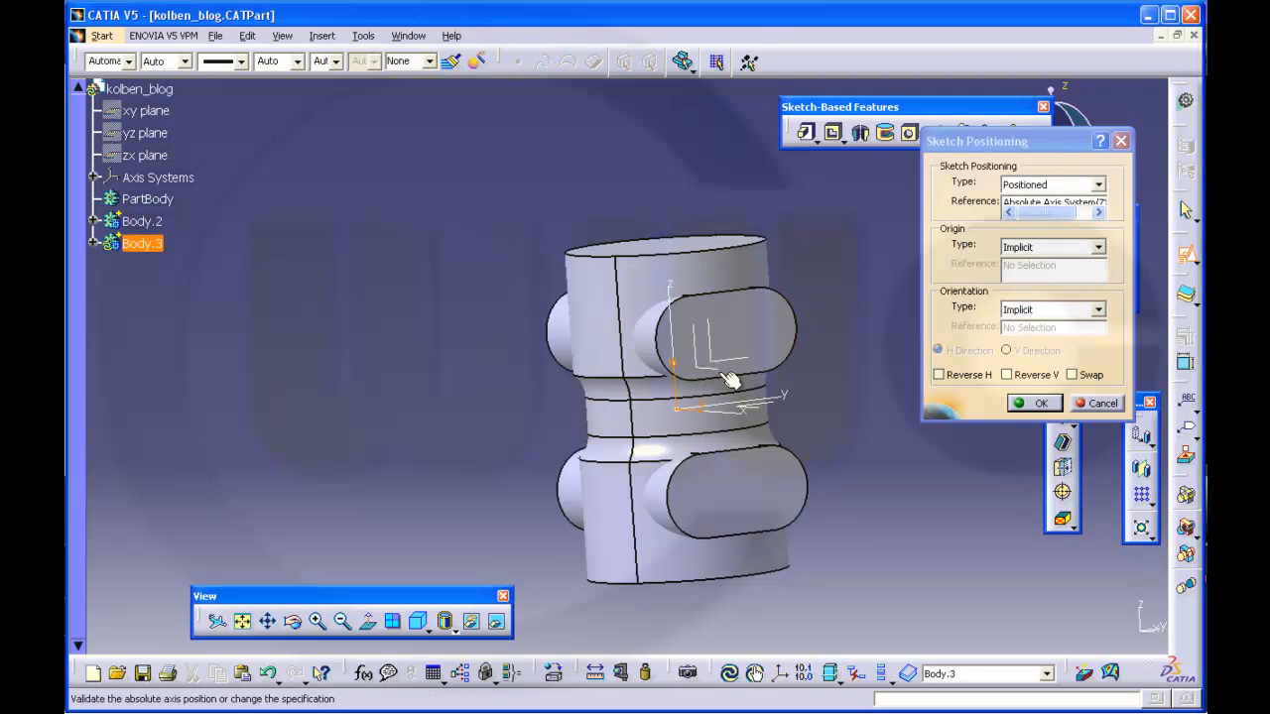
left_click(1076, 376)
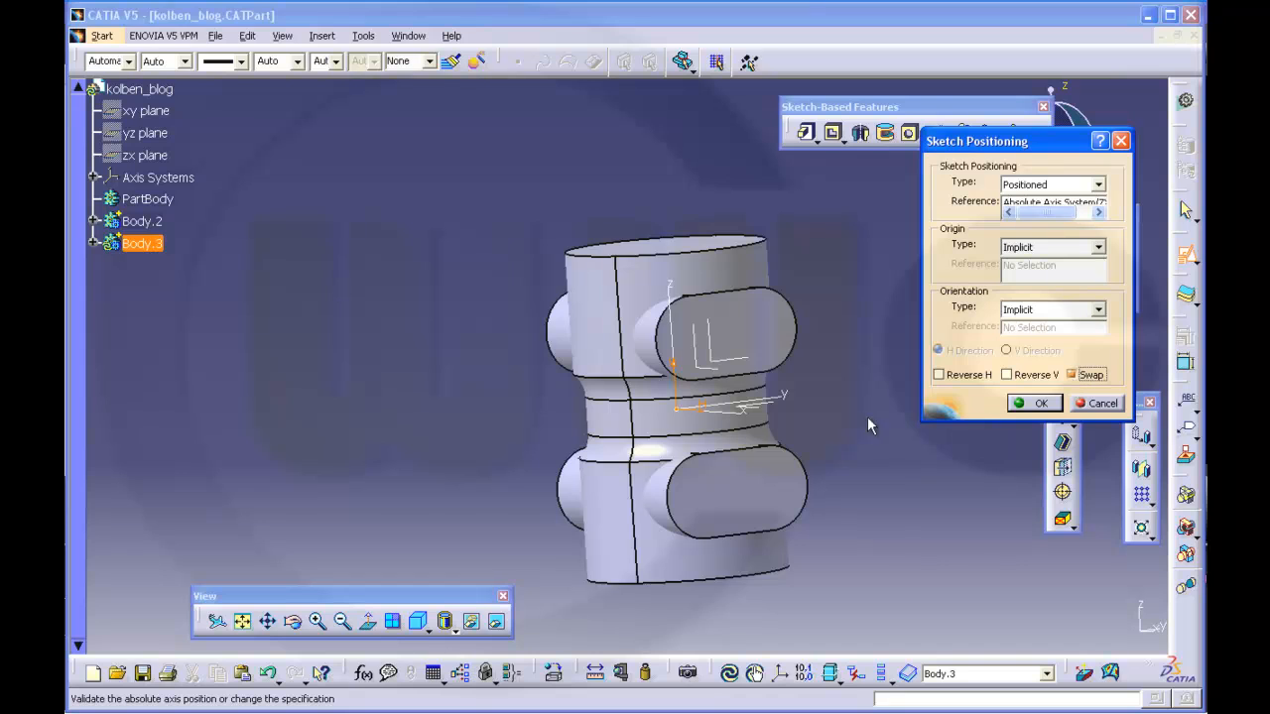
left_click(1036, 403)
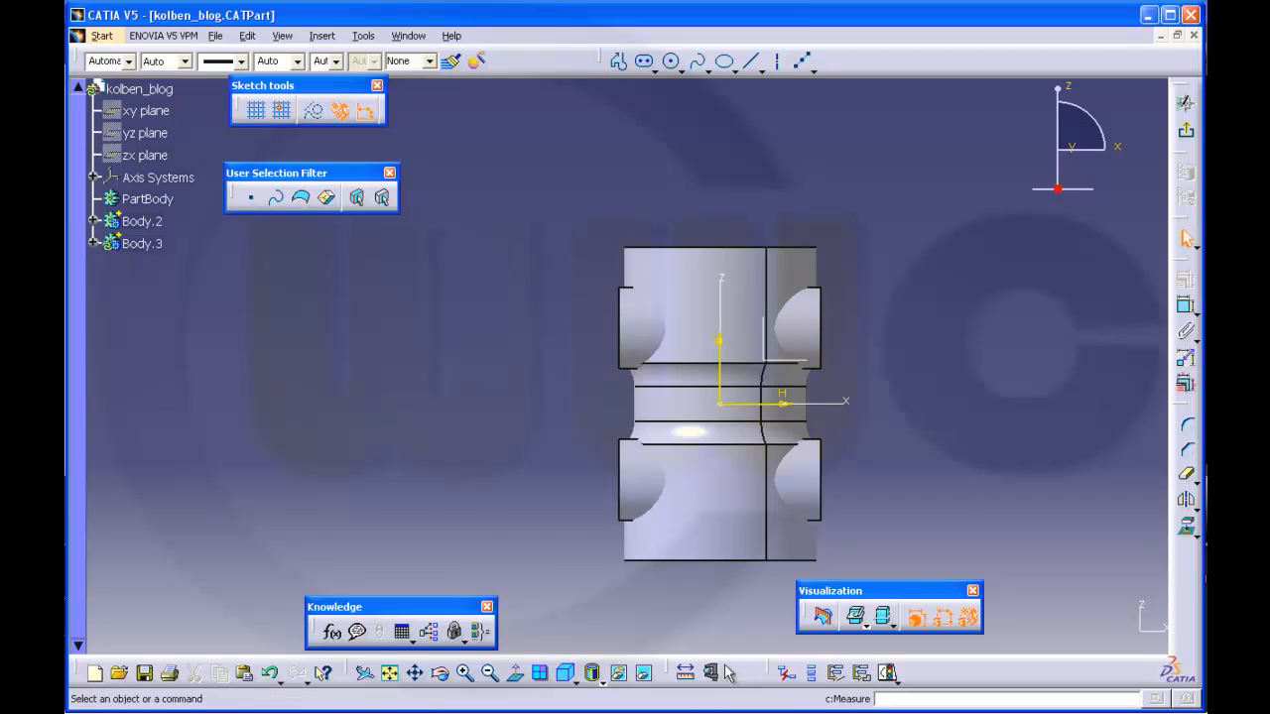
left_click(810, 674)
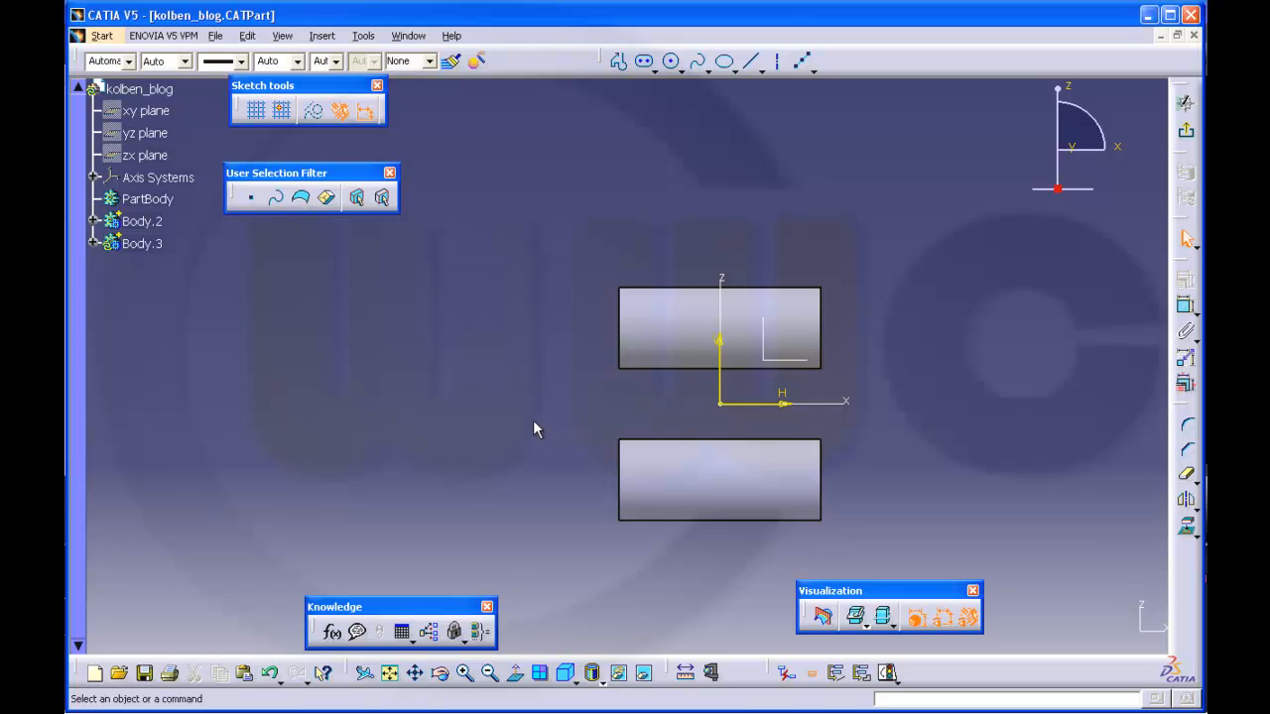
Expand Body.3 and Body.2 in the specification tree and hide the sketch's absolute axis
left_click(93, 243)
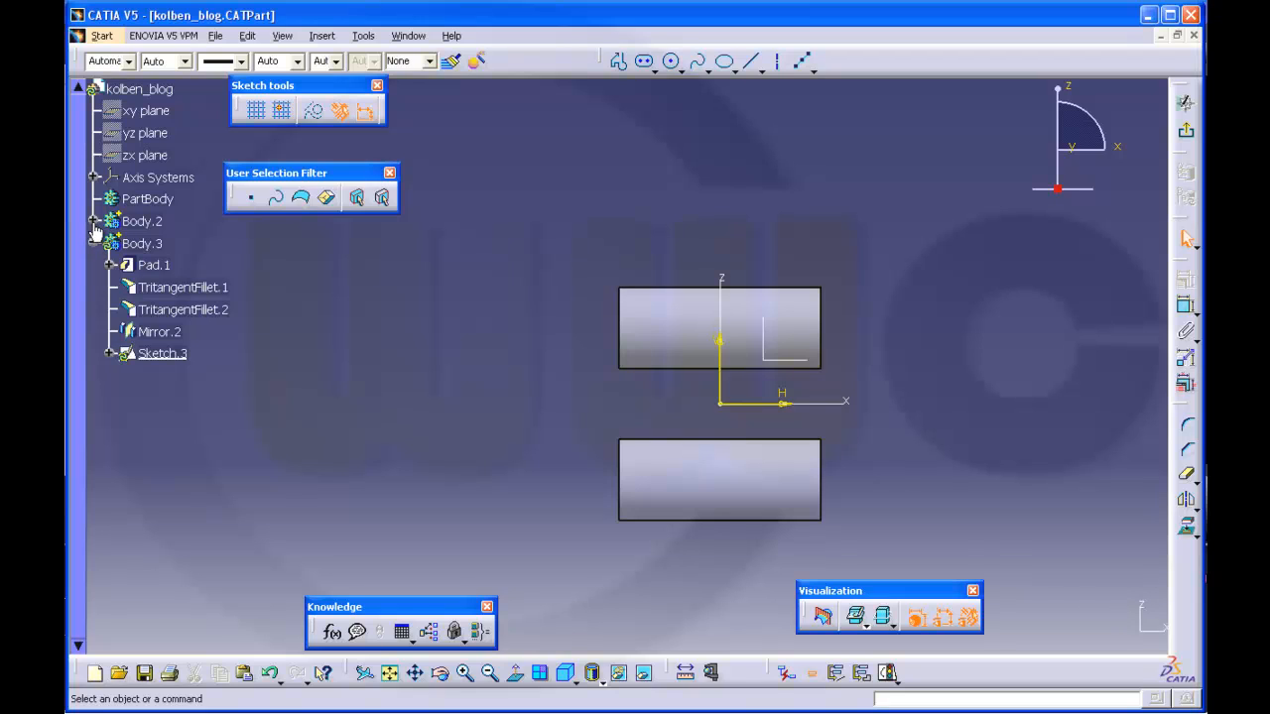
left_click(93, 222)
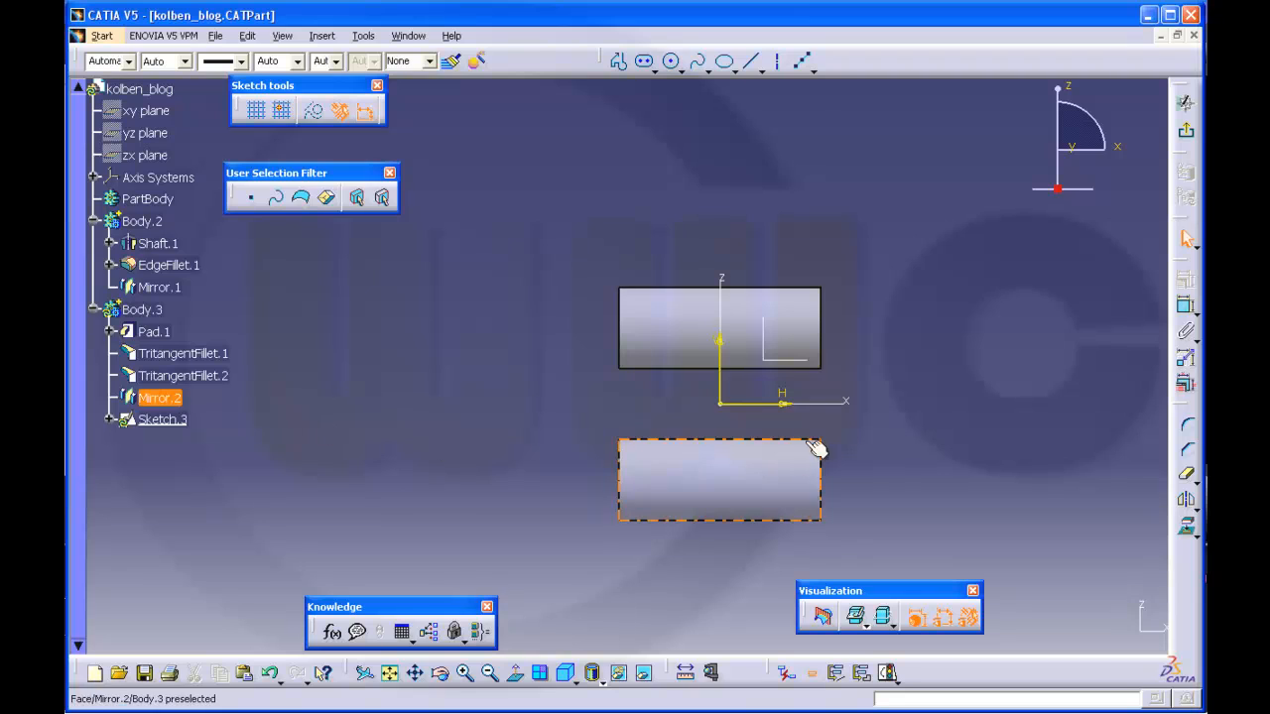
left_click(717, 332)
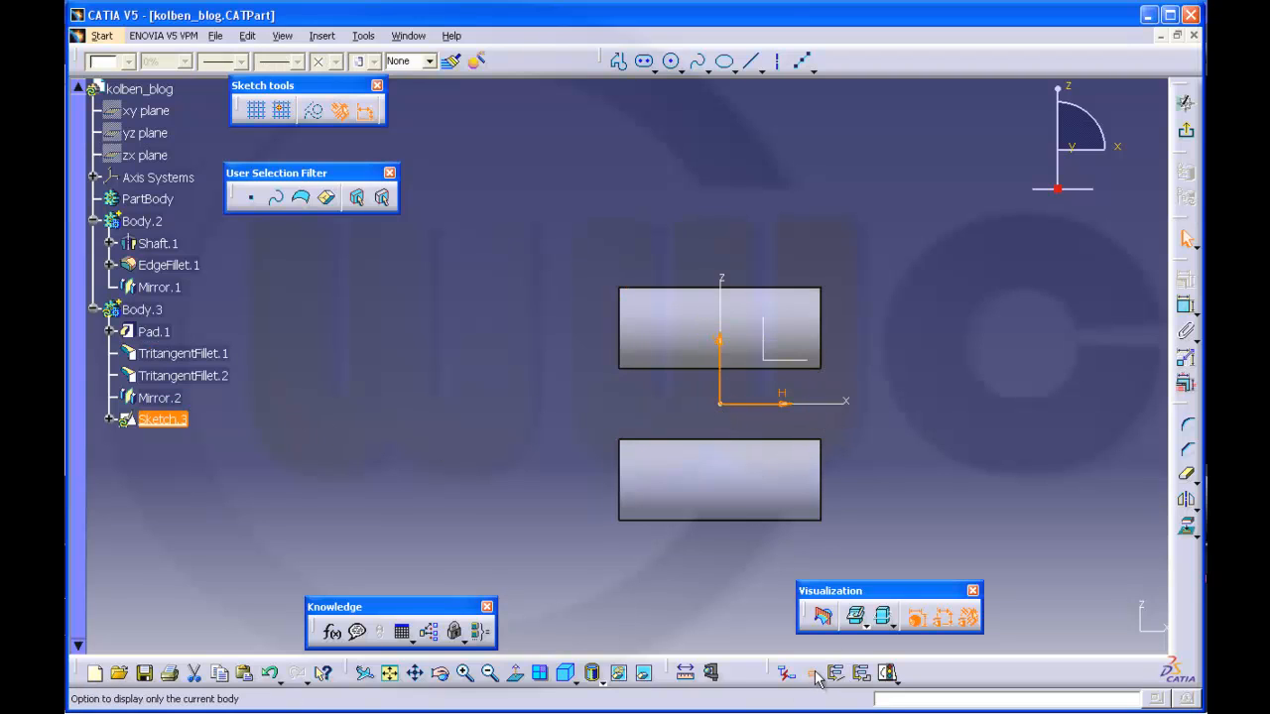
left_click(618, 674)
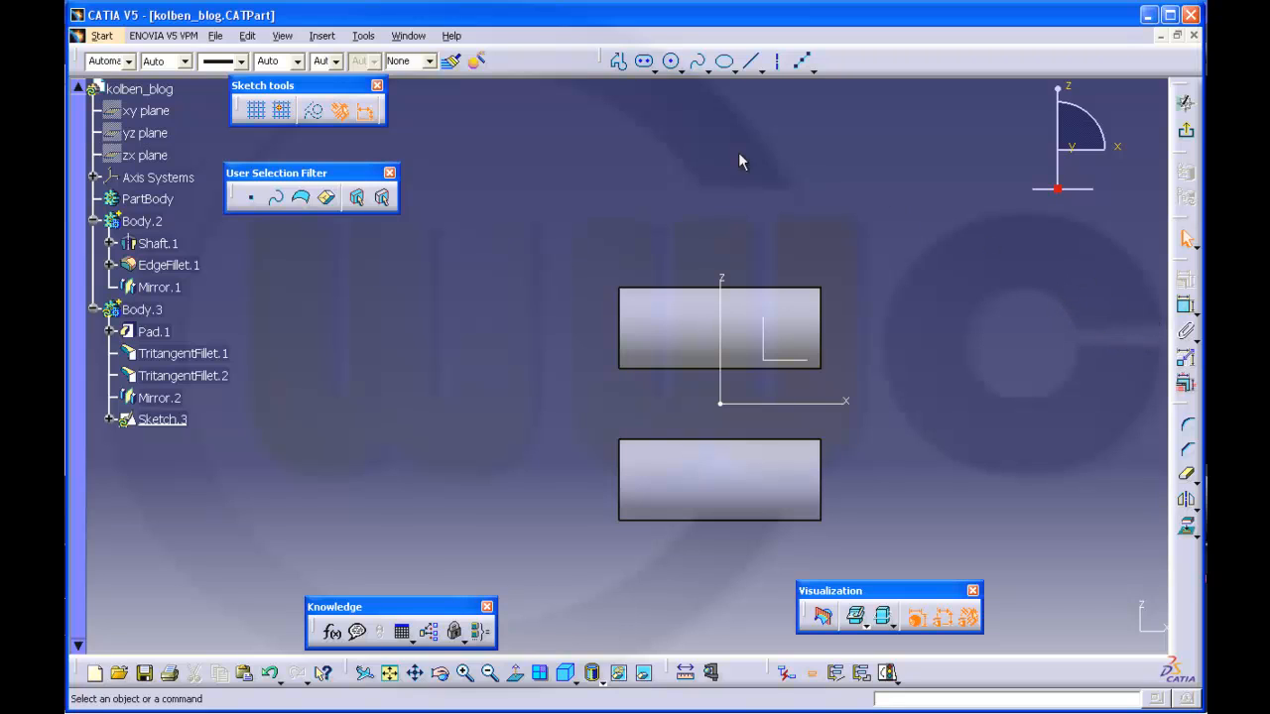
Sketch an oriented rectangle about 64 by 80 mm, tilted across the z axis and overlapping the upper solid
left_click(655, 72)
left_click(684, 151)
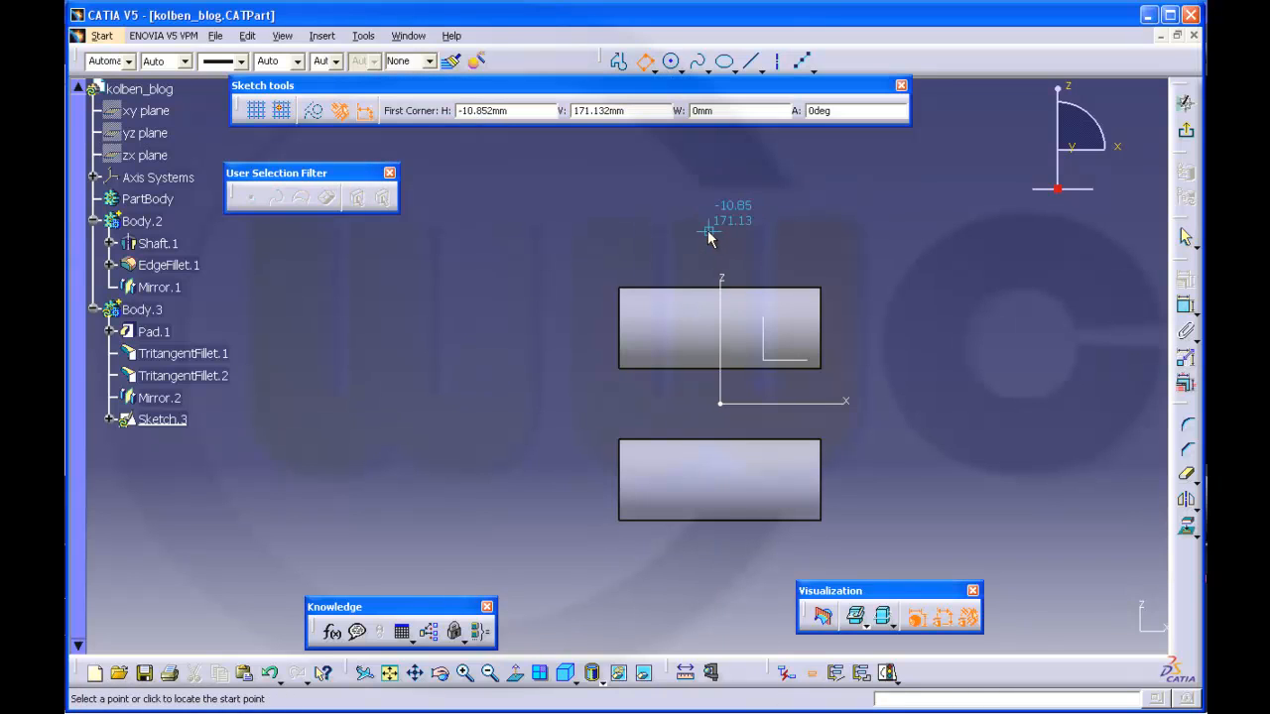
left_click(710, 233)
left_click(673, 283)
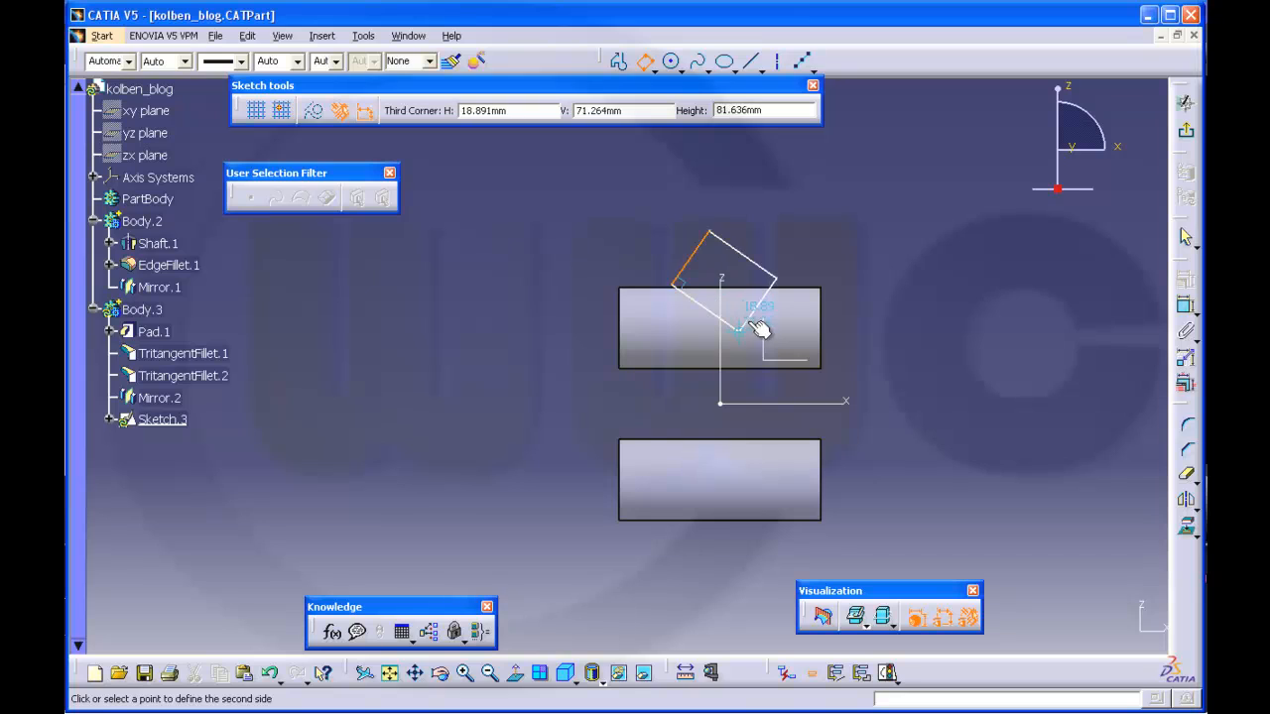
left_click(739, 325)
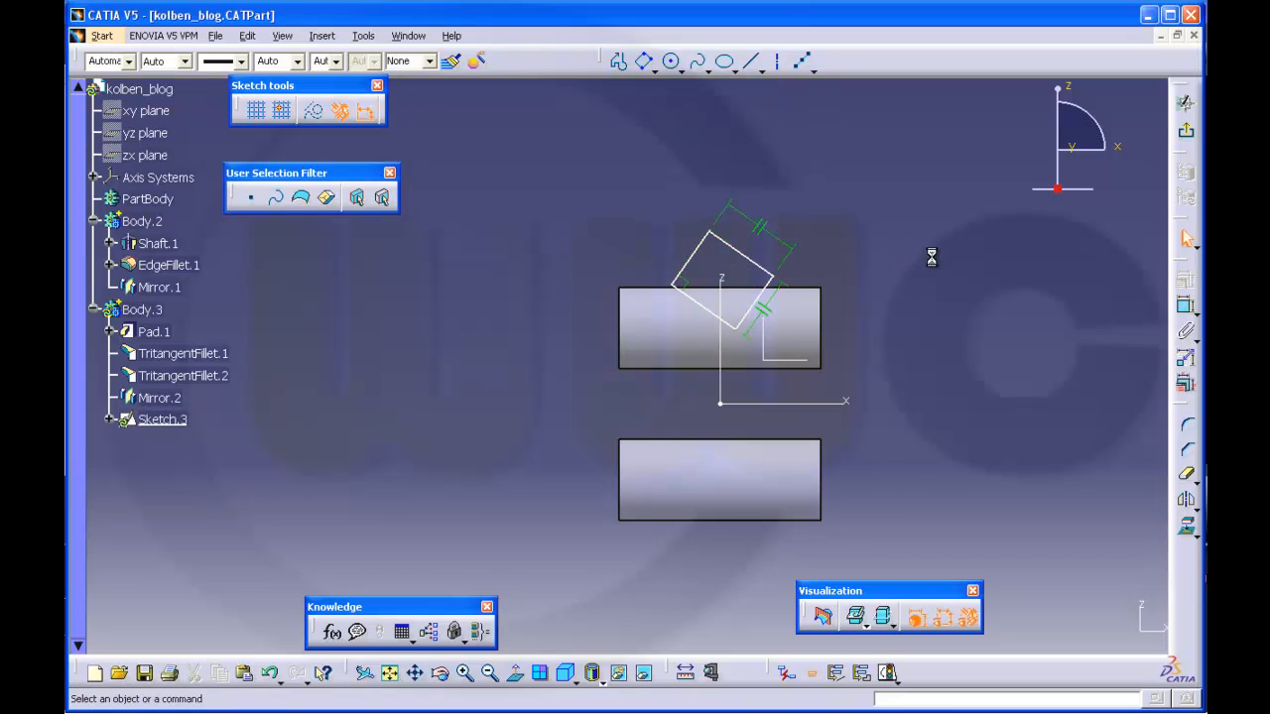
Dimension the distance between the tilted rectangle's two steeper sides and set it to 40 mm
left_click(1187, 309)
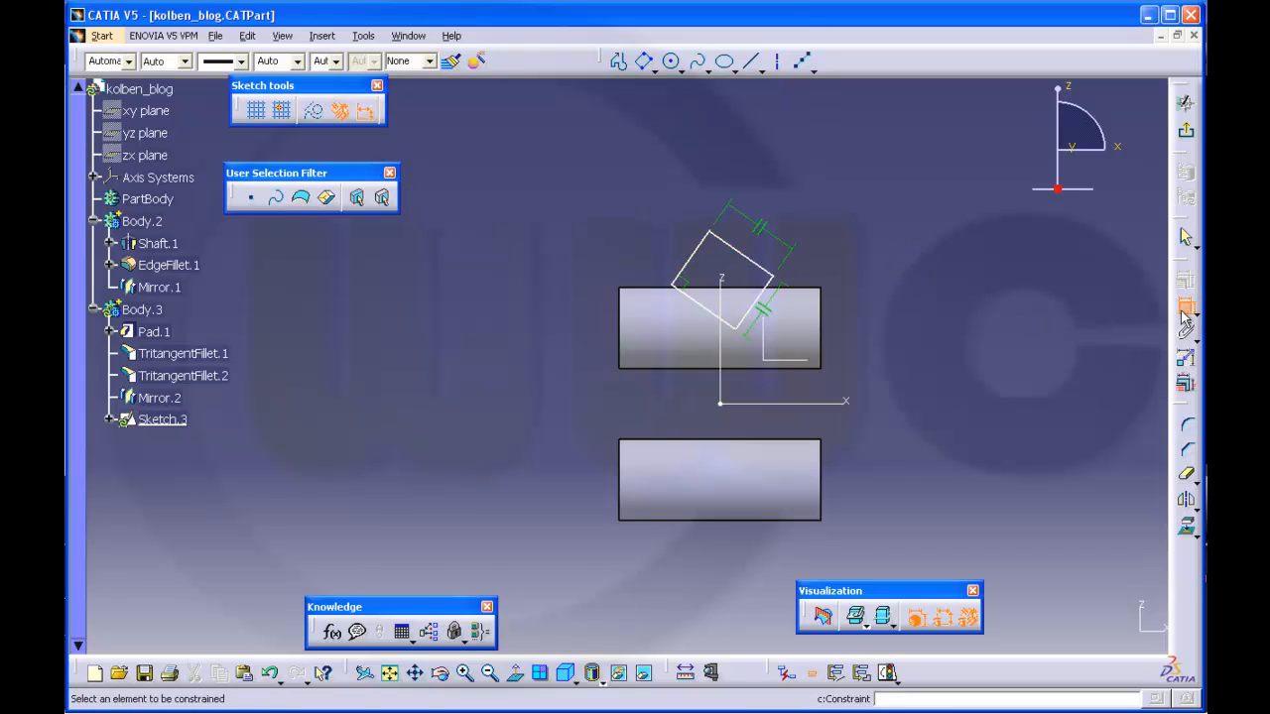
left_click(692, 258)
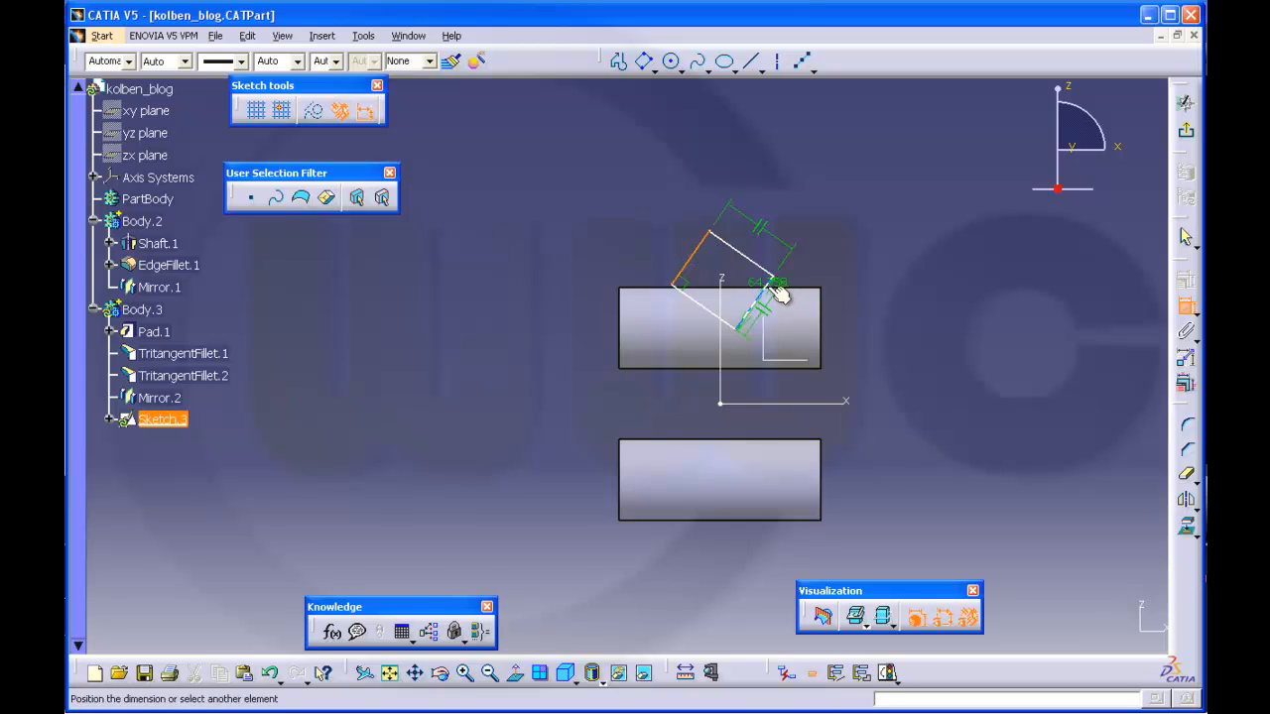
left_click(762, 290)
left_click(799, 185)
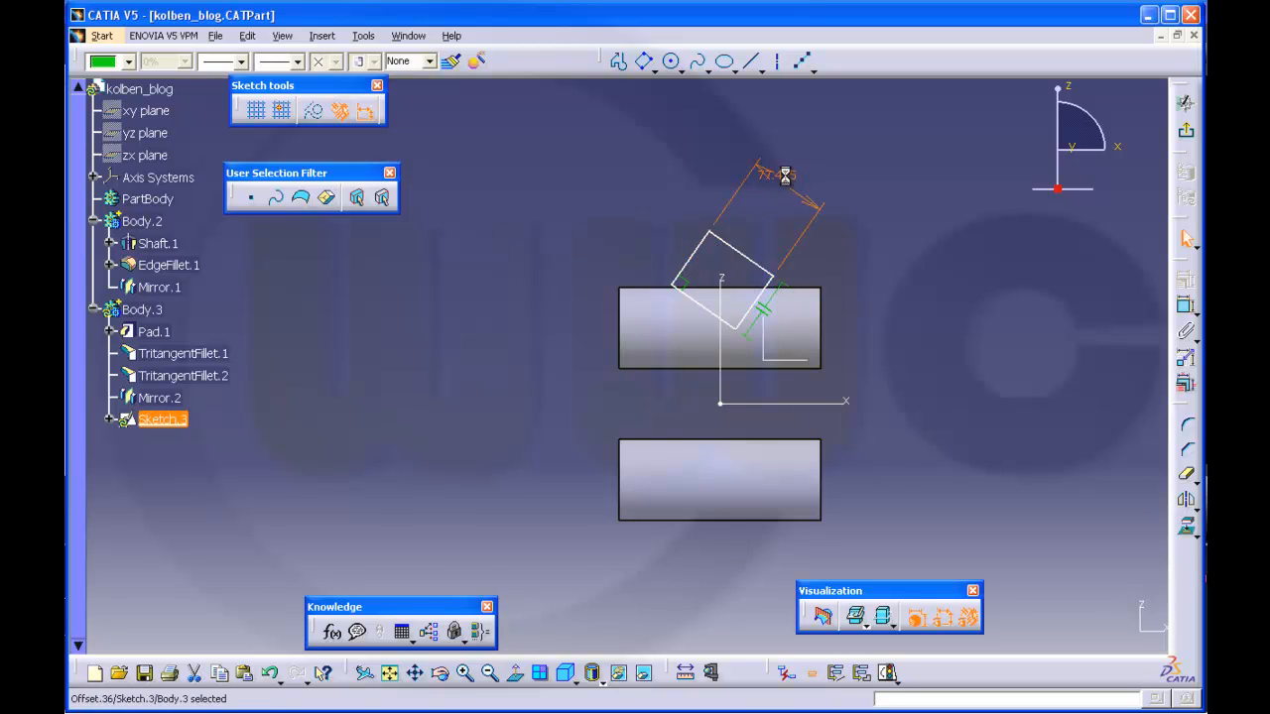
double_click(785, 179)
type("40")
key("Return")
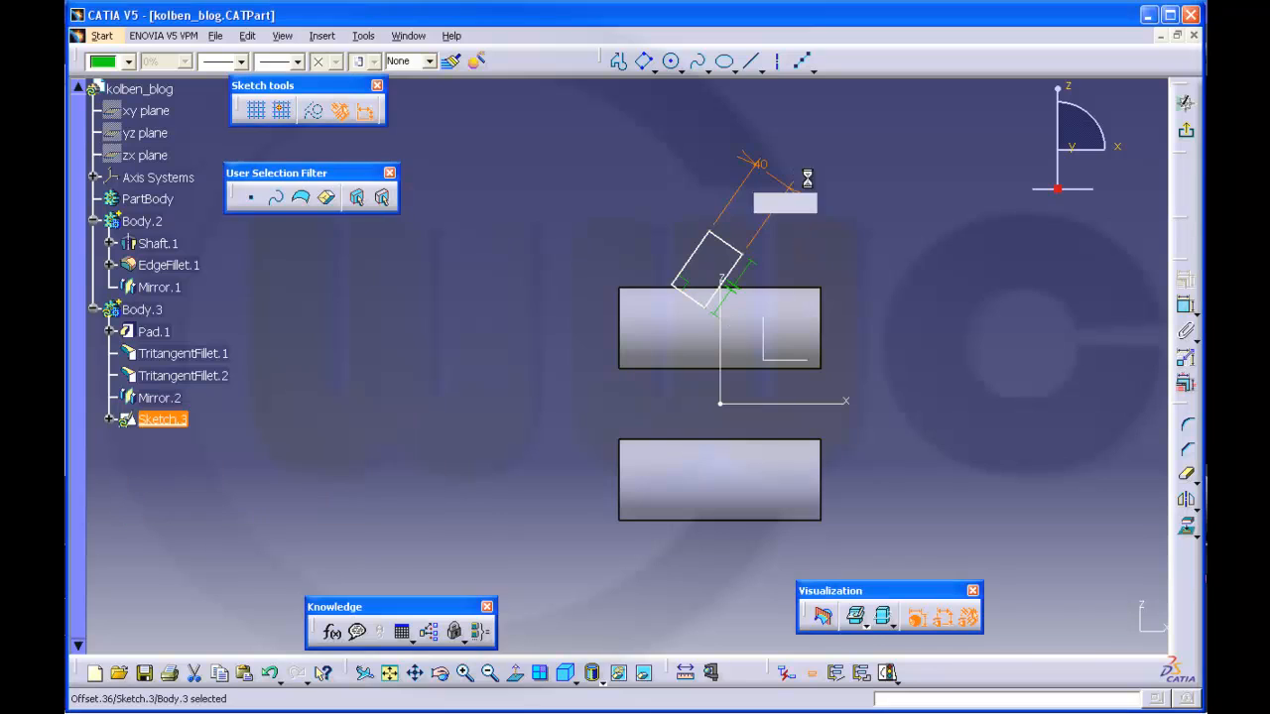
Dimension the distance between the rectangle's other two parallel sides and set it to 40 mm
left_click(703, 303)
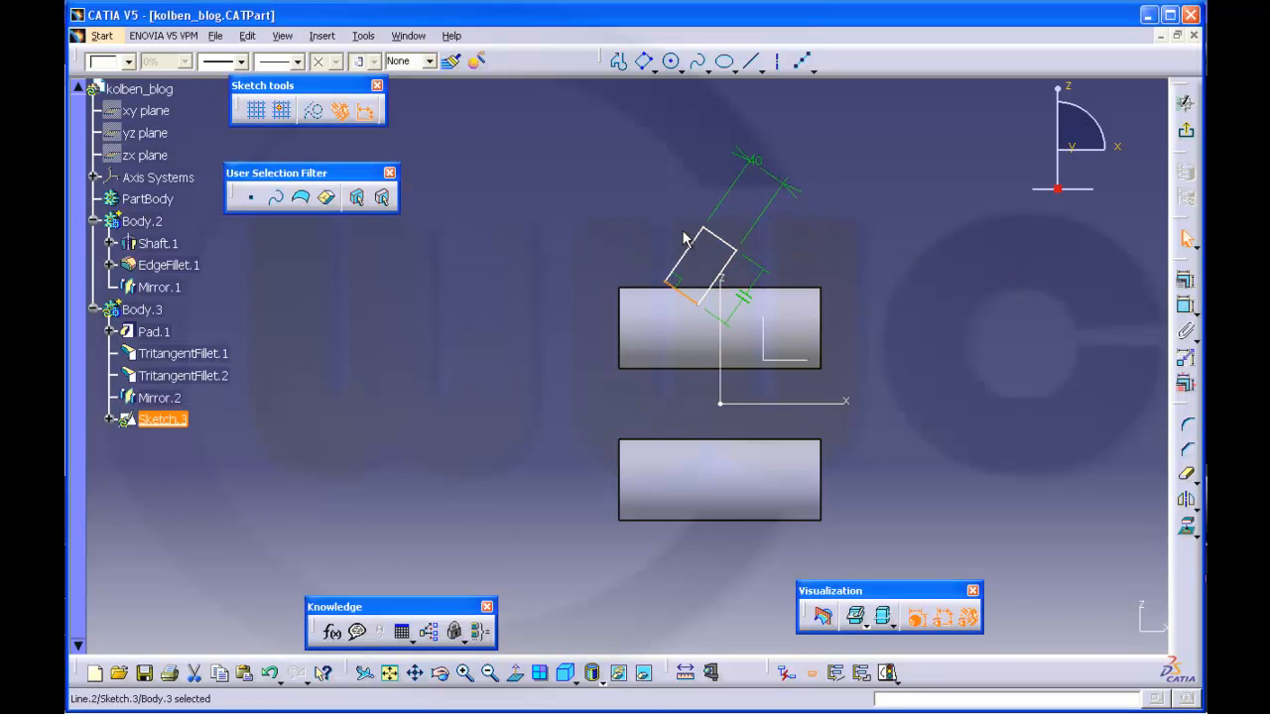
left_click(1187, 308)
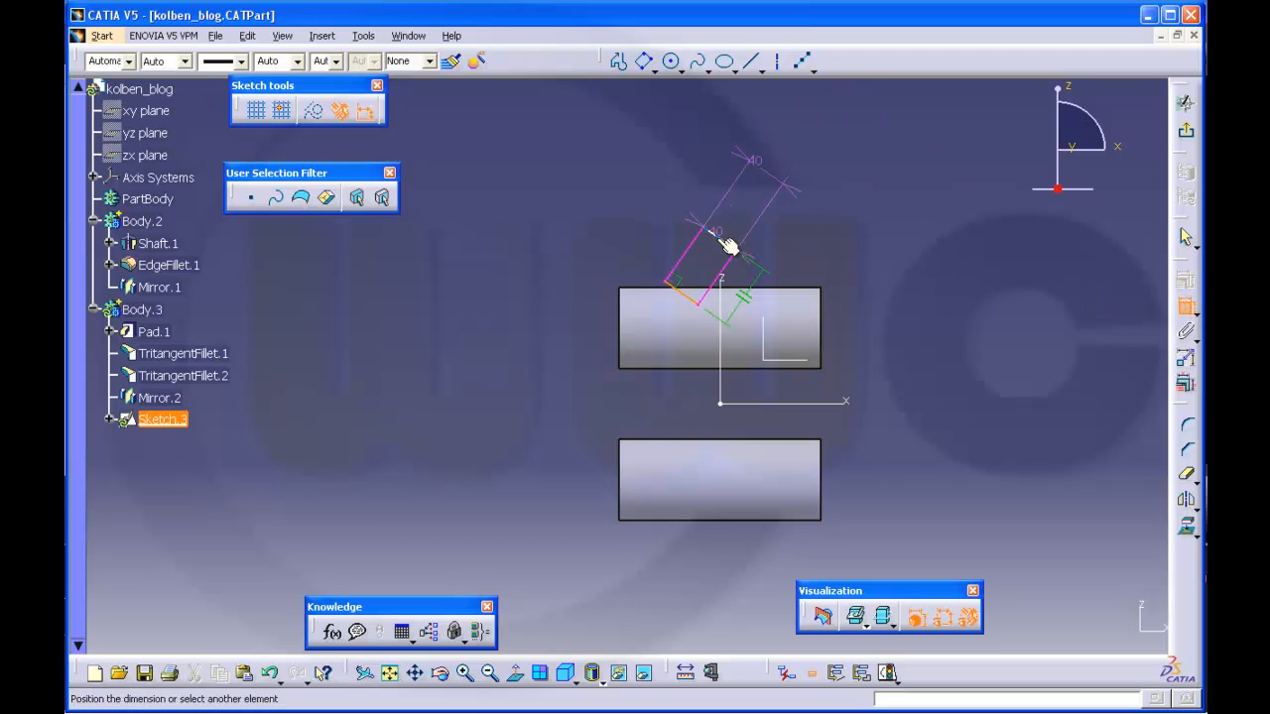
left_click(604, 212)
double_click(613, 213)
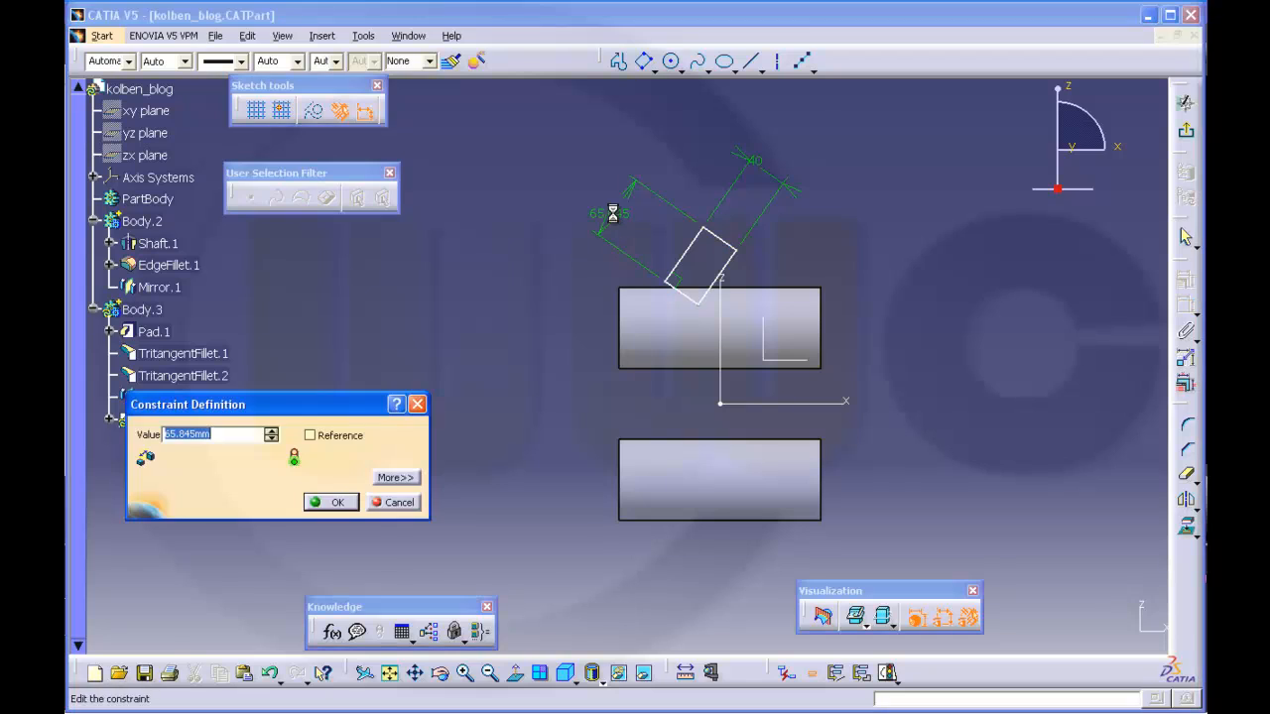
type("40")
key("Return")
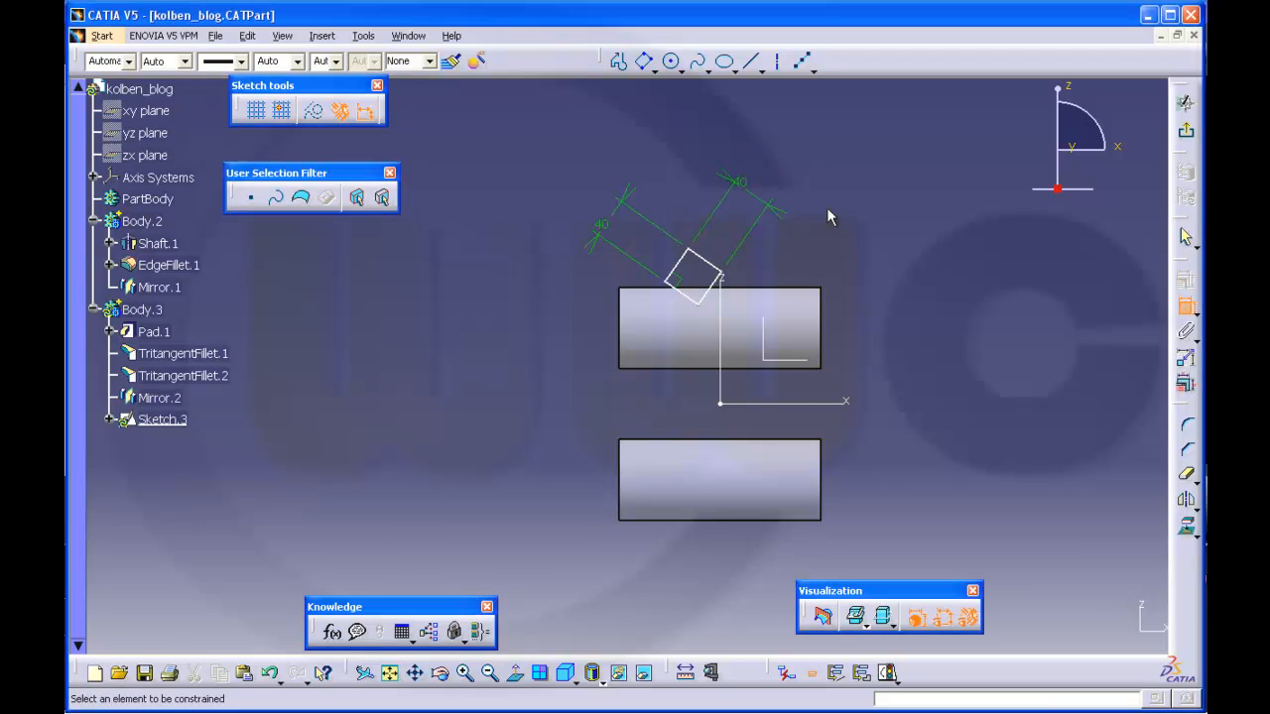
Constrain the angle between the square's lower-right side and the x axis to 45°
left_click(721, 294)
left_click(853, 402)
left_click(869, 314)
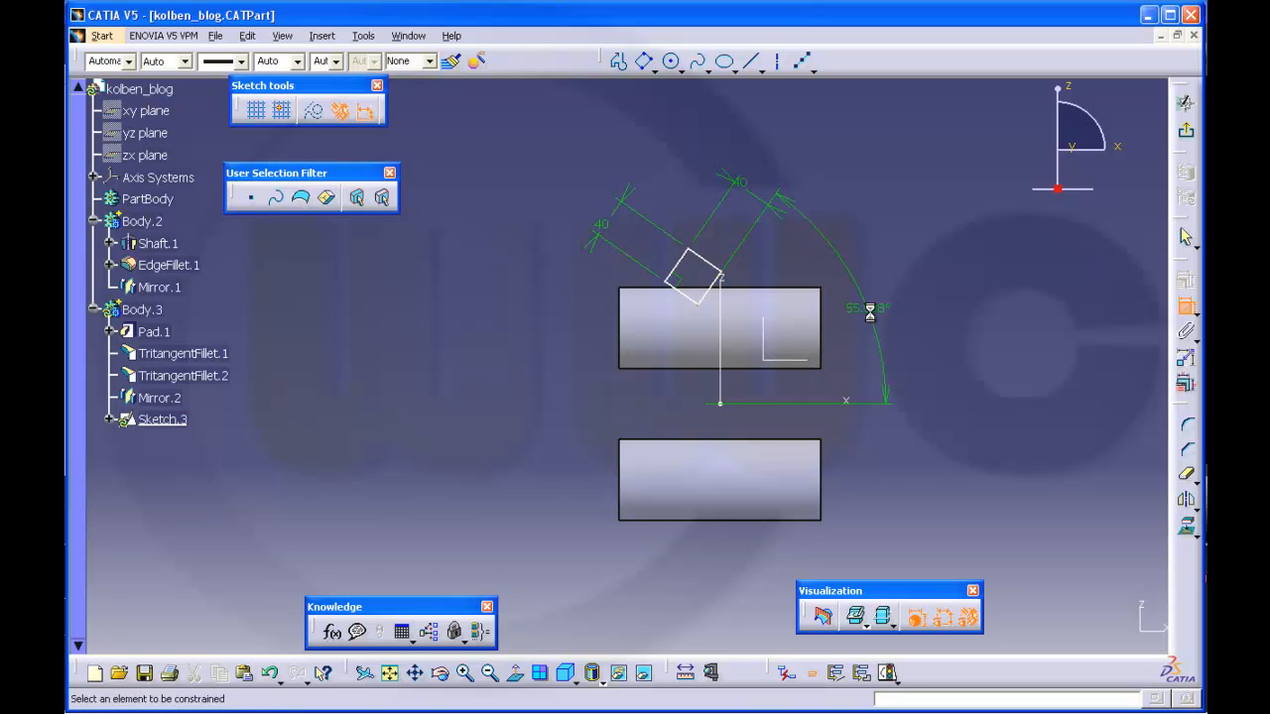
double_click(867, 310)
type("45")
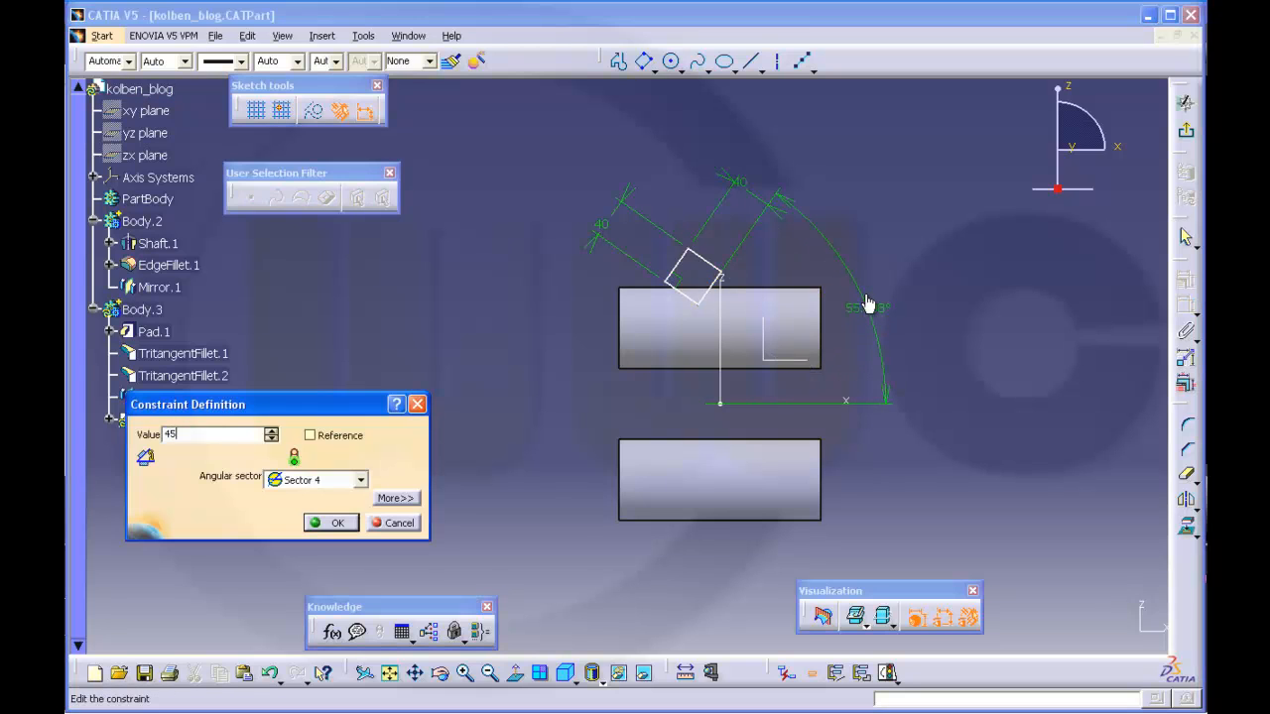
key("Return")
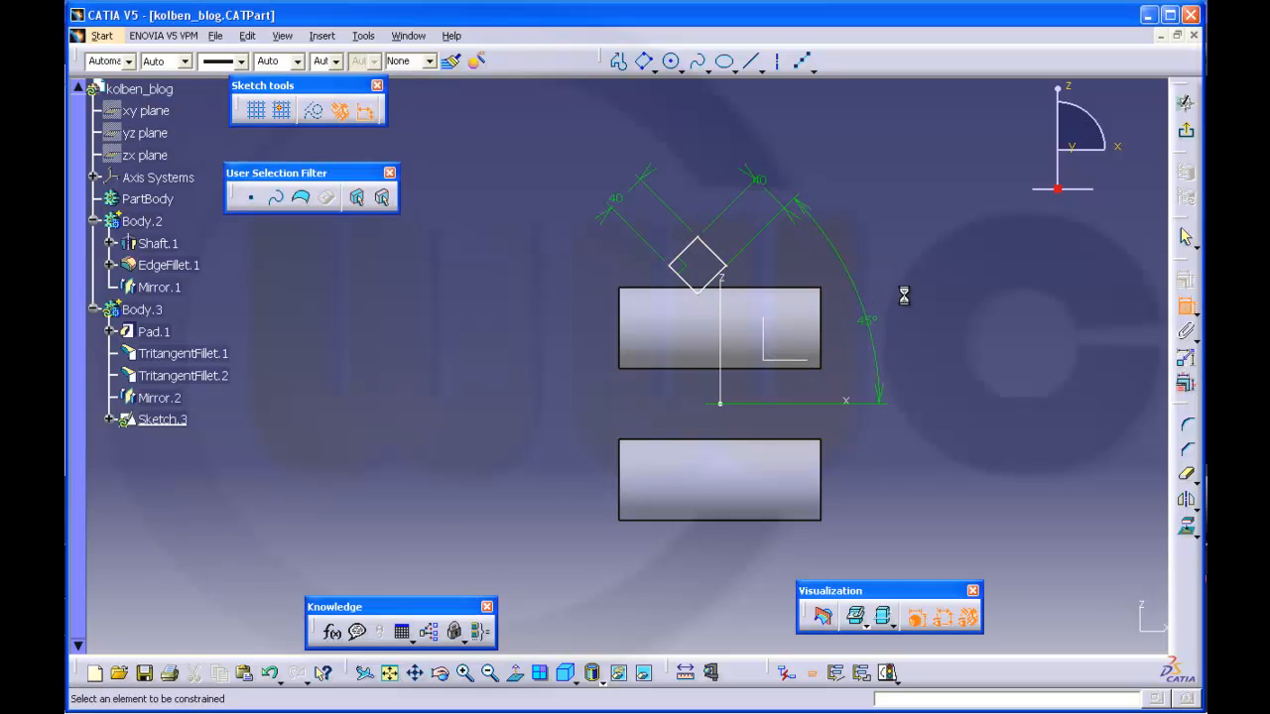
Make the square's top corner coincident with the z axis
left_click(706, 241)
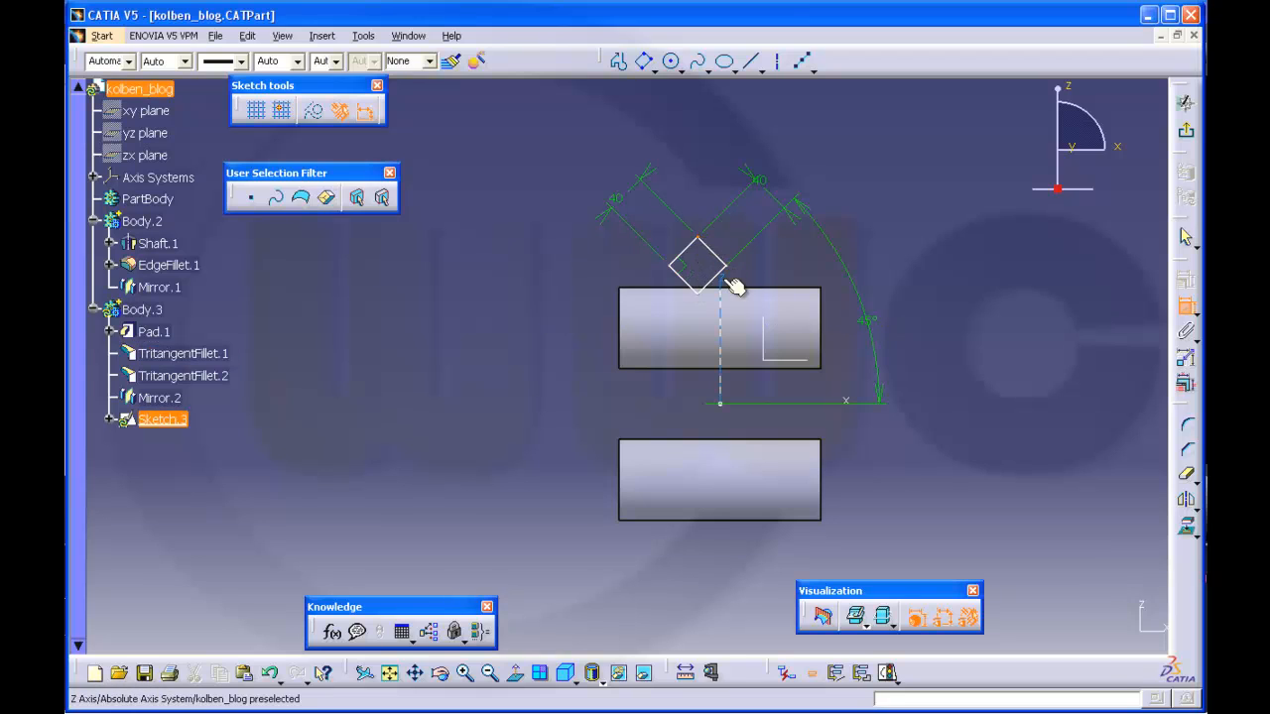
left_click(730, 282)
right_click(915, 206)
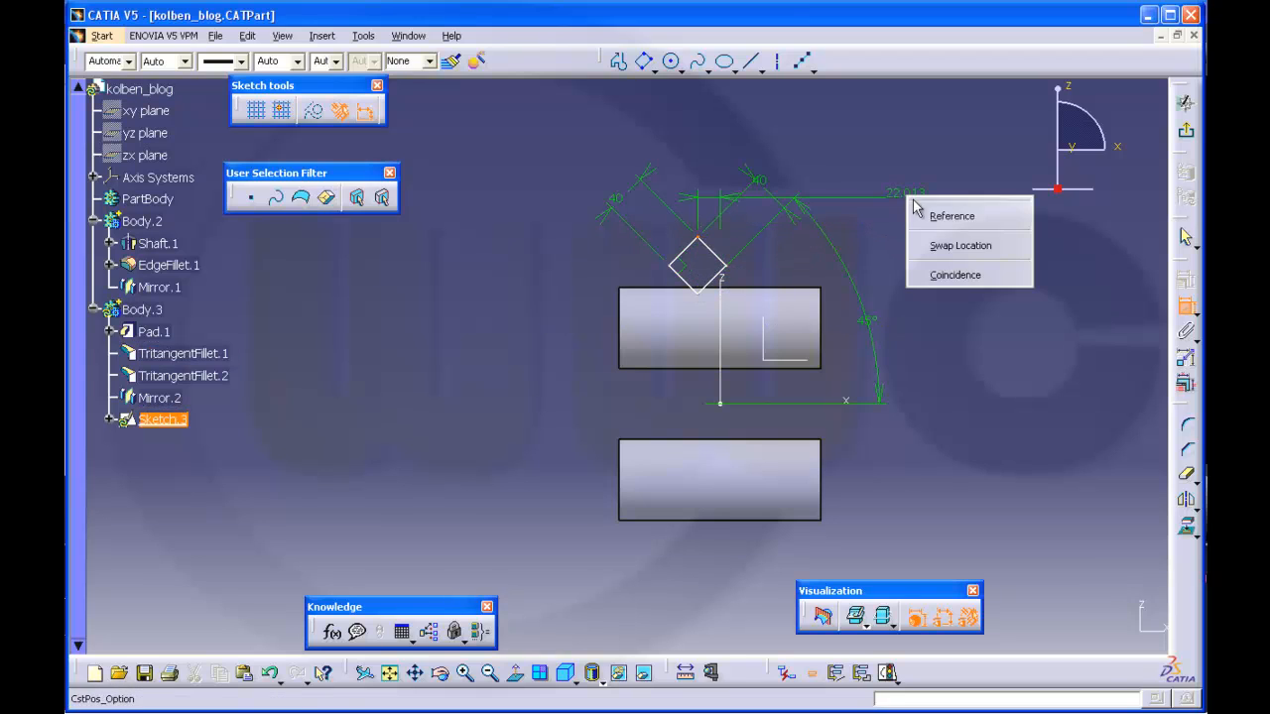
left_click(938, 276)
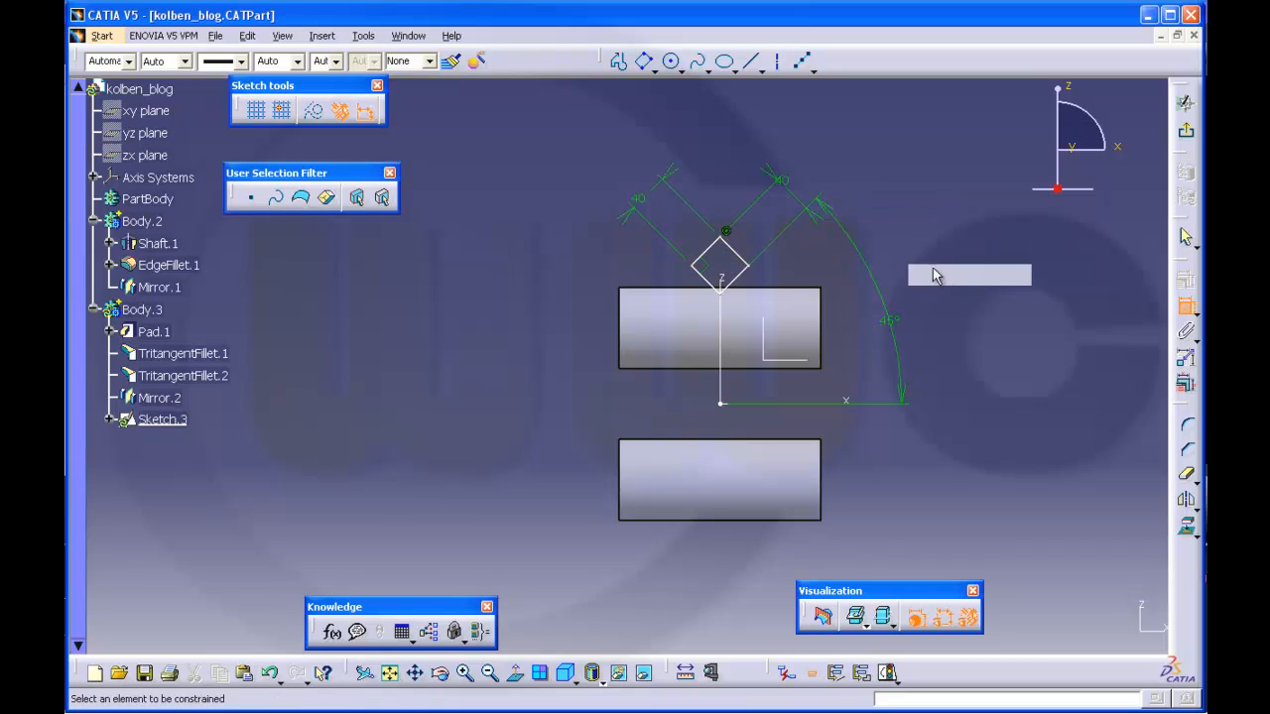
Dimension the square's right corner from the x axis and set the distance to 75 mm
left_click(752, 266)
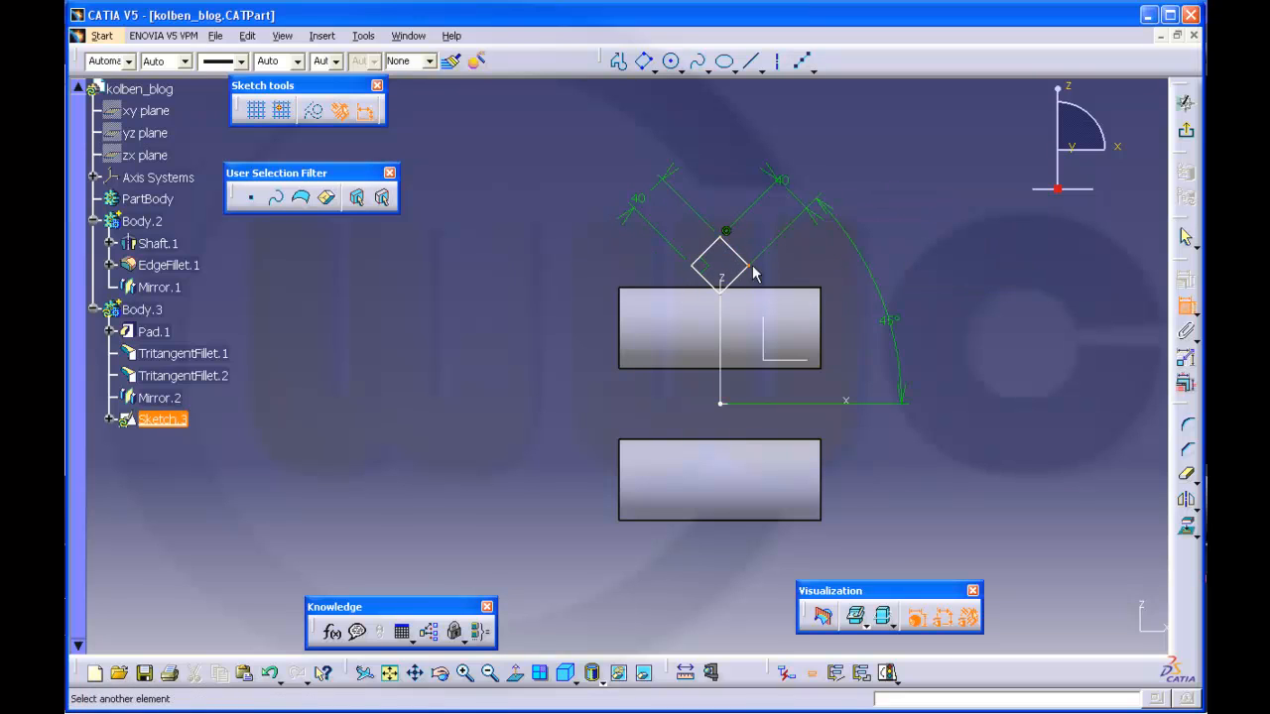
left_click(847, 403)
left_click(988, 340)
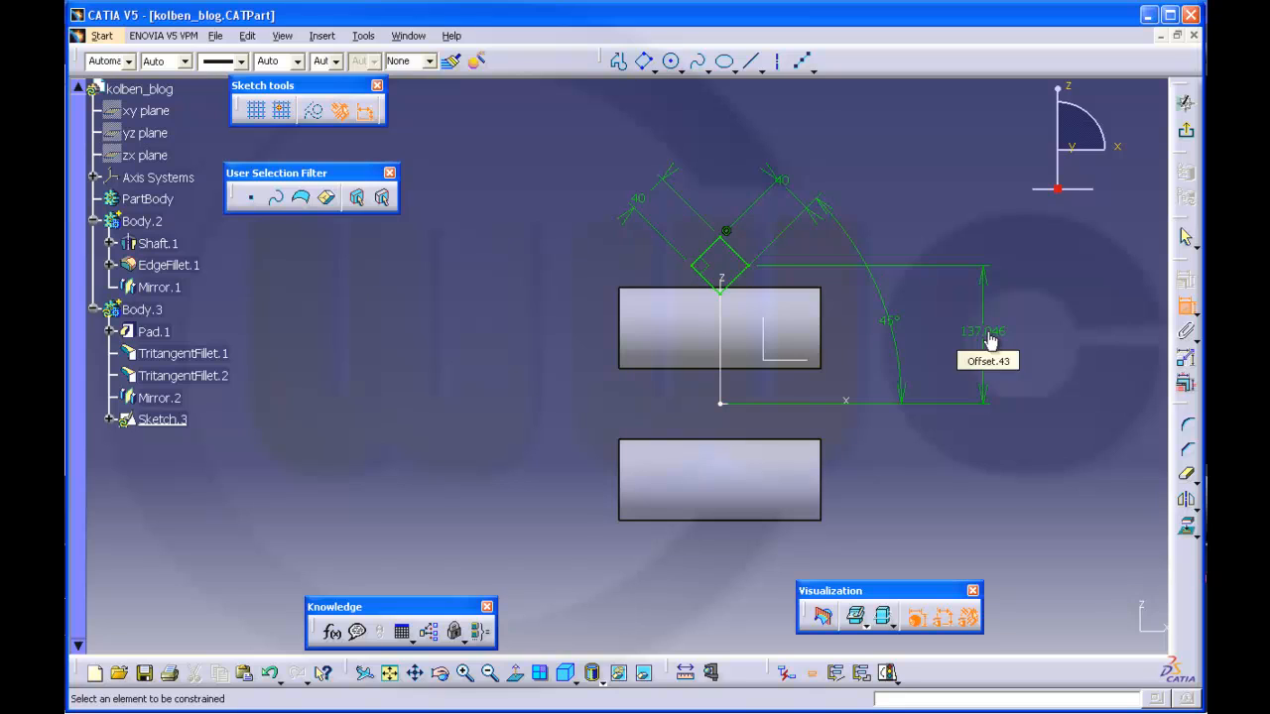
double_click(988, 339)
type("75")
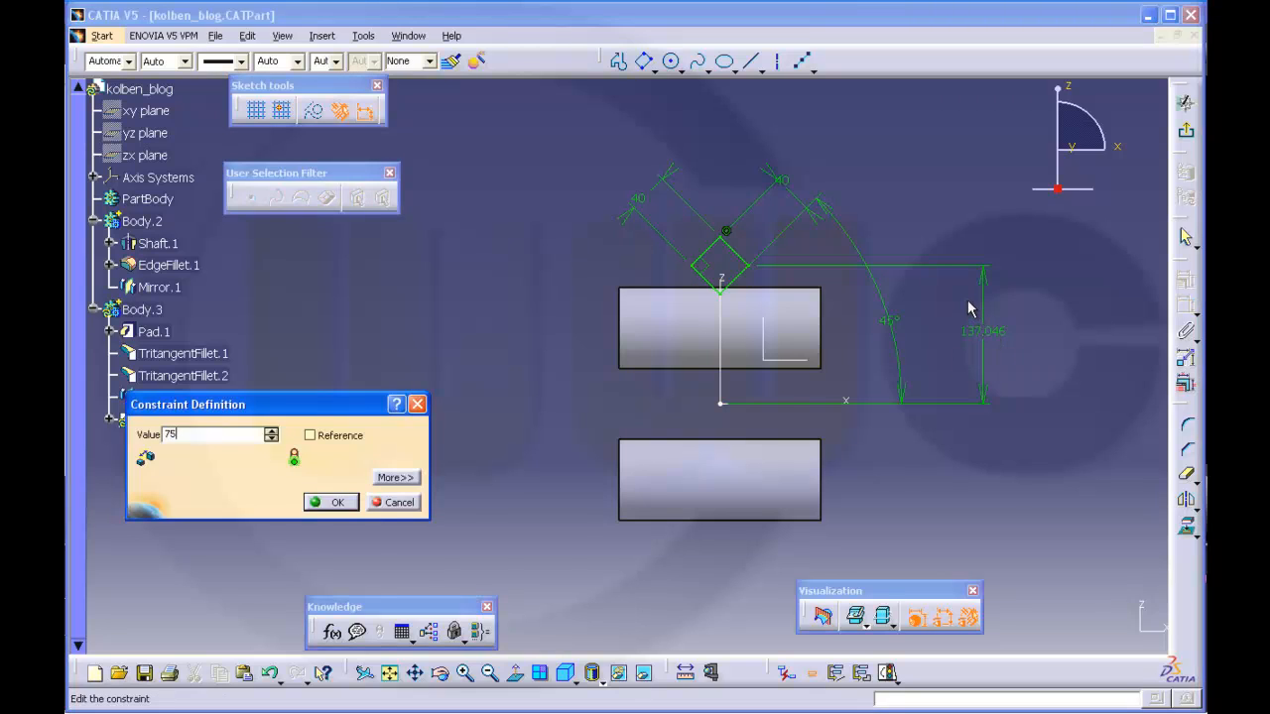
key("Return")
Change both side dimensions of the square to 120 mm and exit the sketch
middle_click_drag(904, 340, 880, 266)
double_click(881, 171)
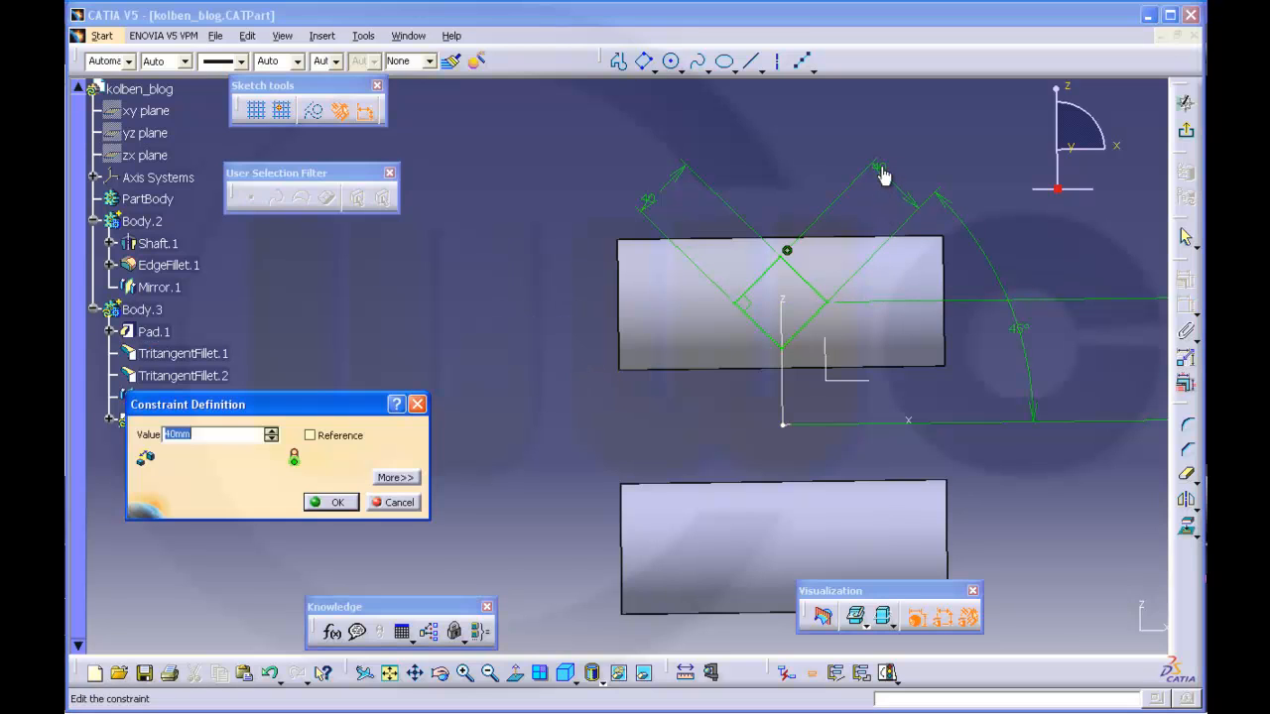
type("120")
key("Return")
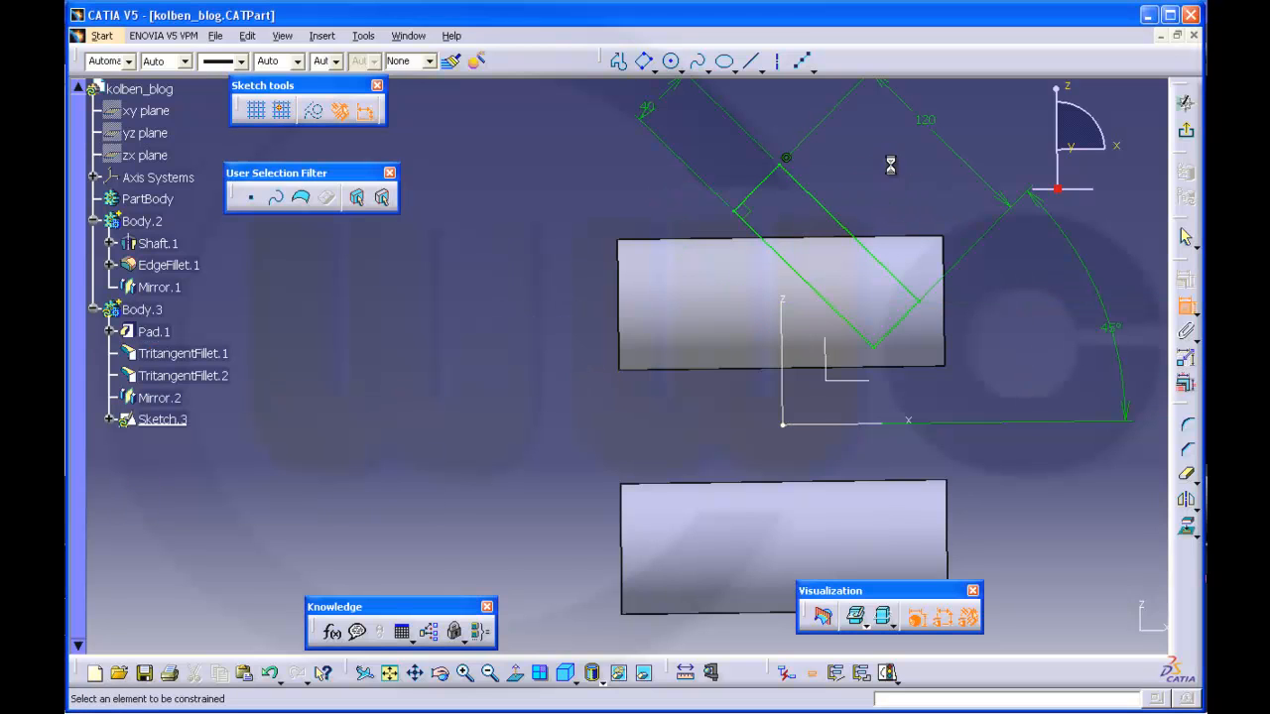
double_click(648, 115)
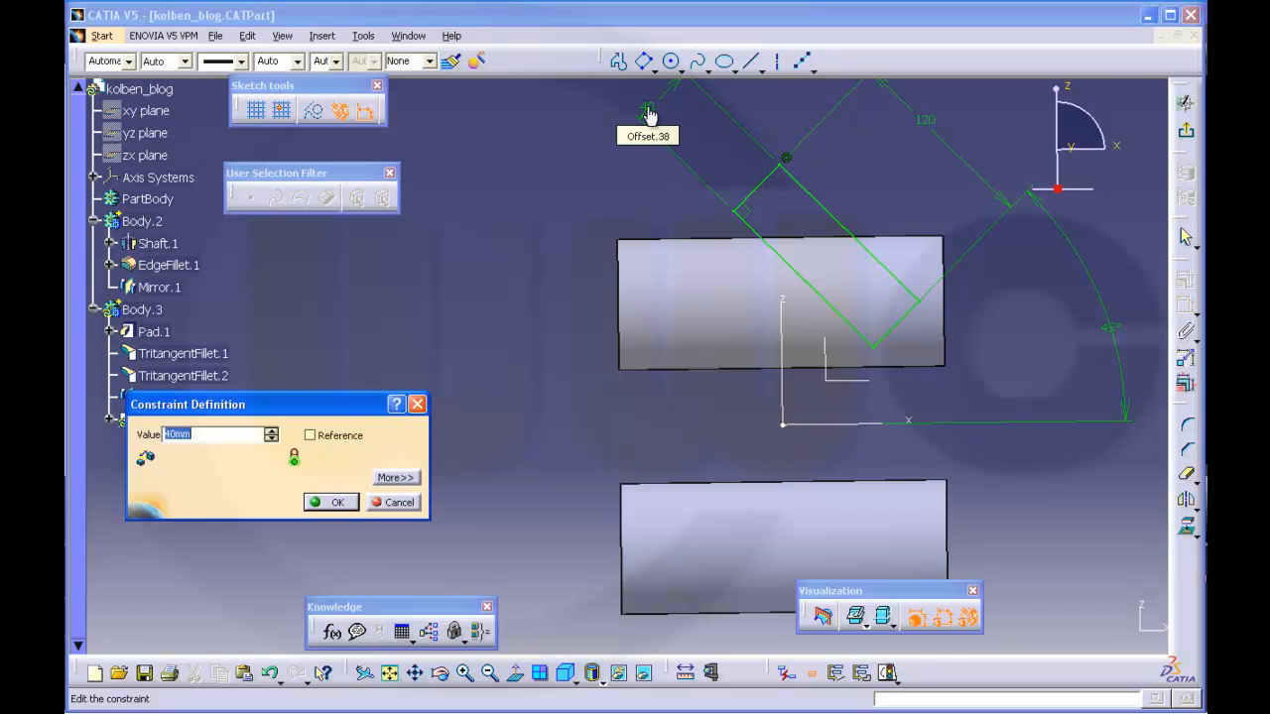
key("Return")
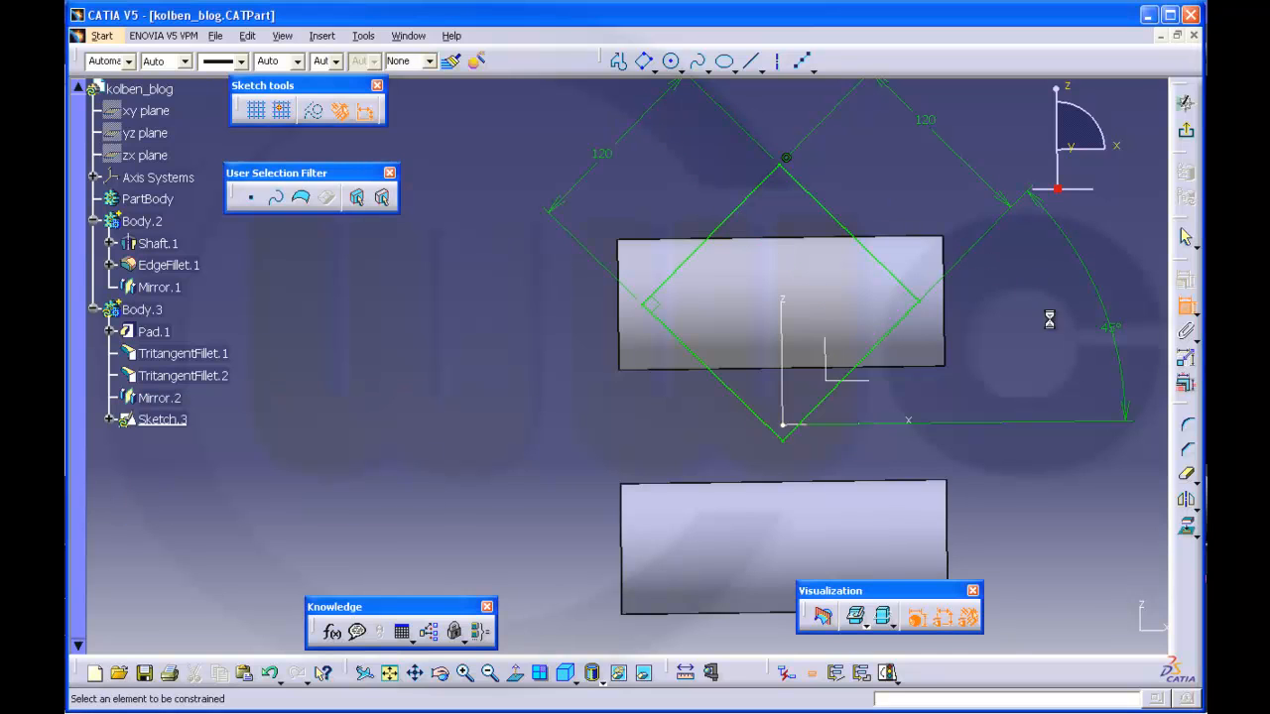
left_click(1184, 130)
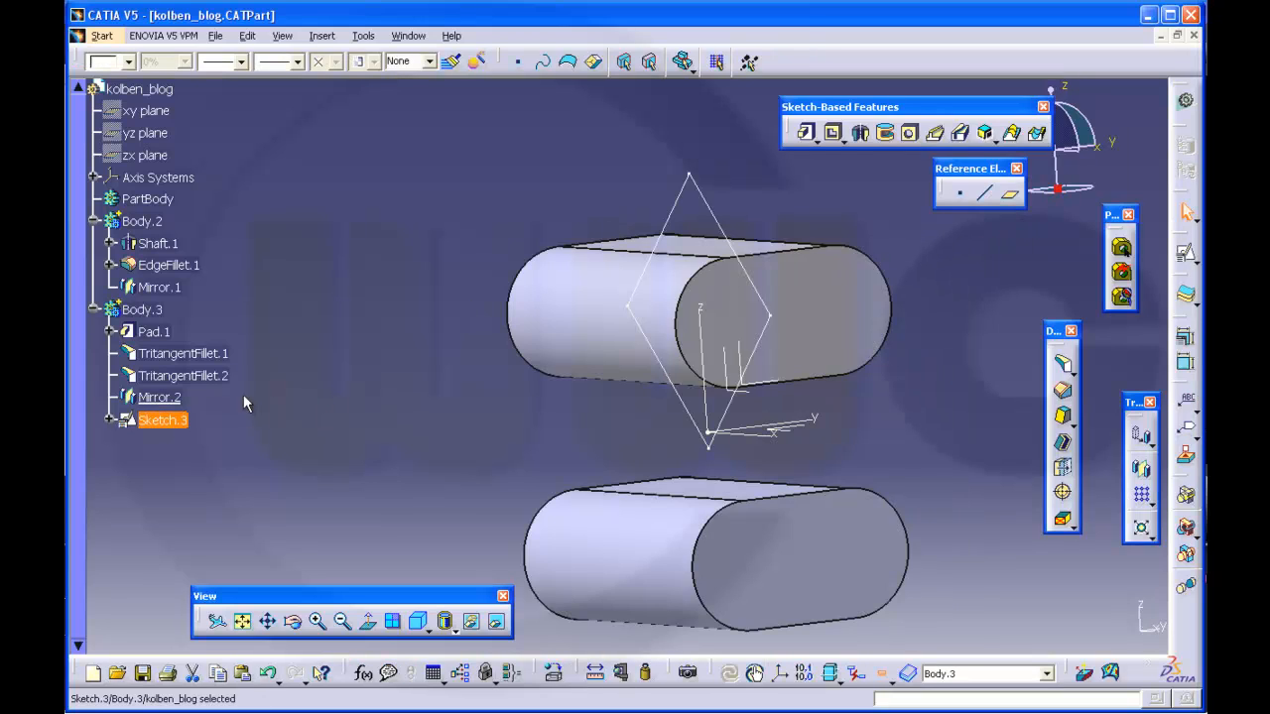
Insert a new body and paste a copy of Body.3's Sketch.3 into it
left_click(328, 37)
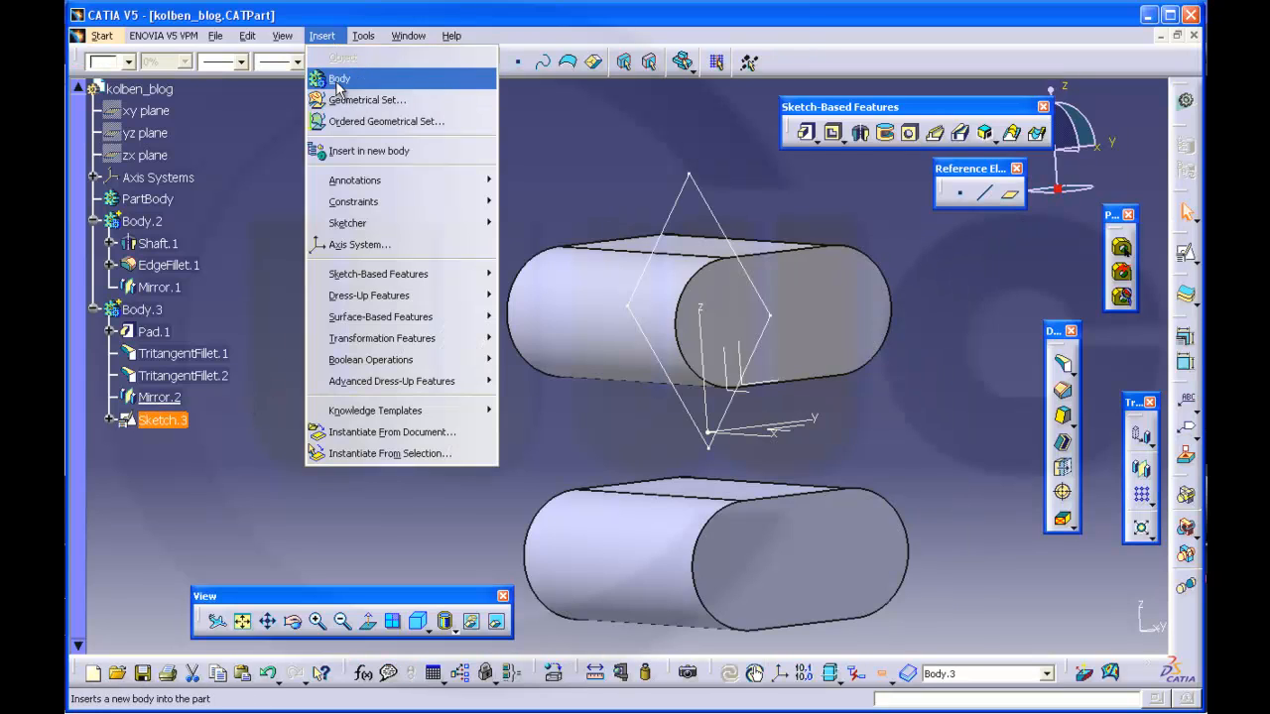
left_click(337, 83)
left_click(170, 421)
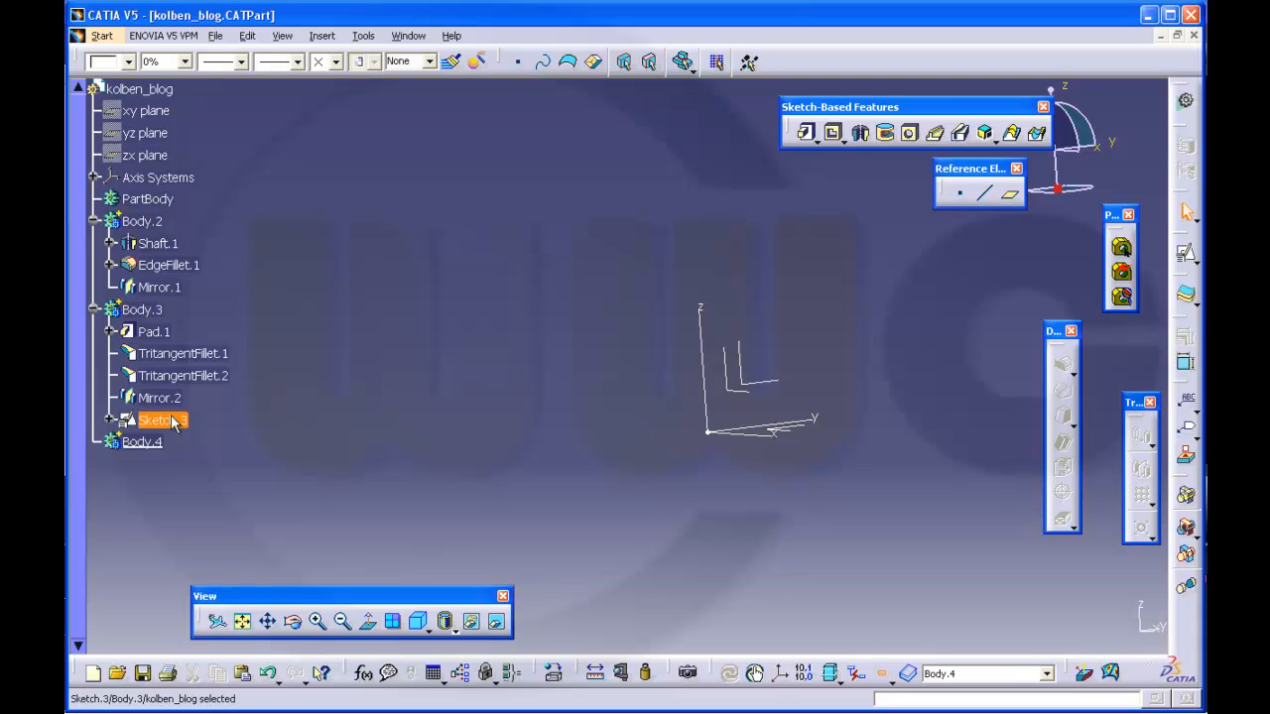
right_click(170, 421)
left_click(224, 230)
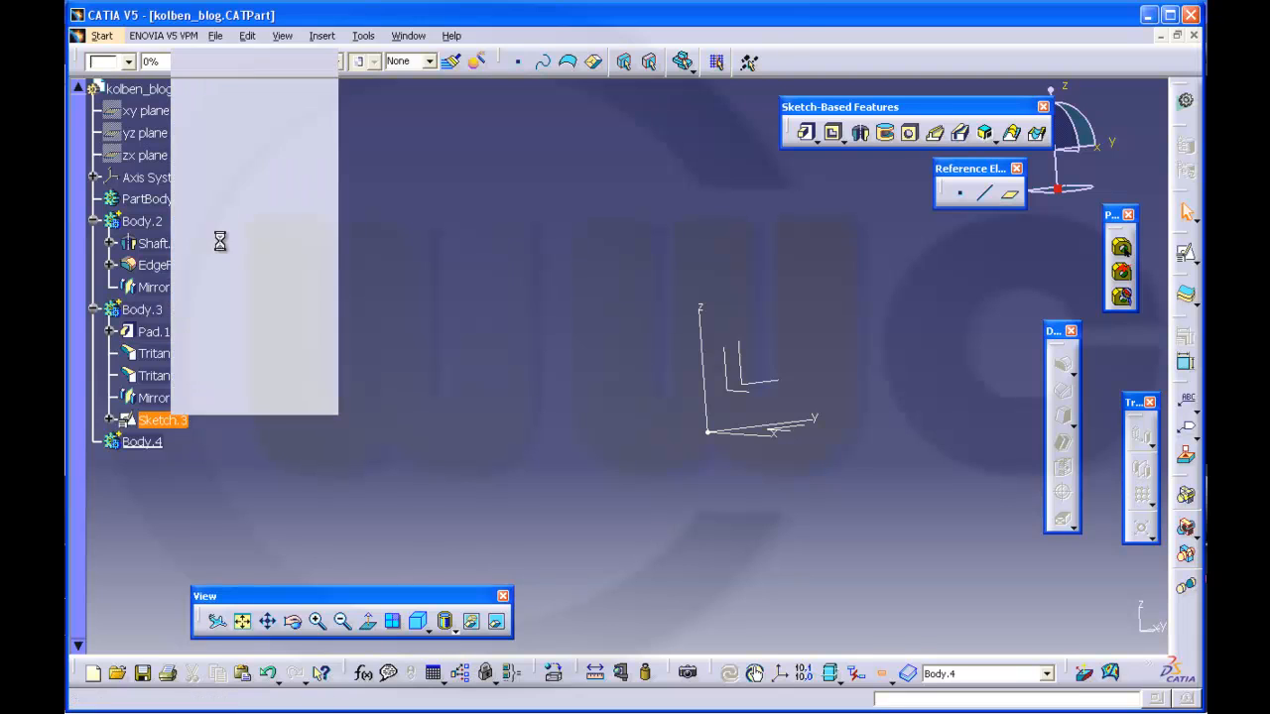
right_click(146, 452)
left_click(218, 282)
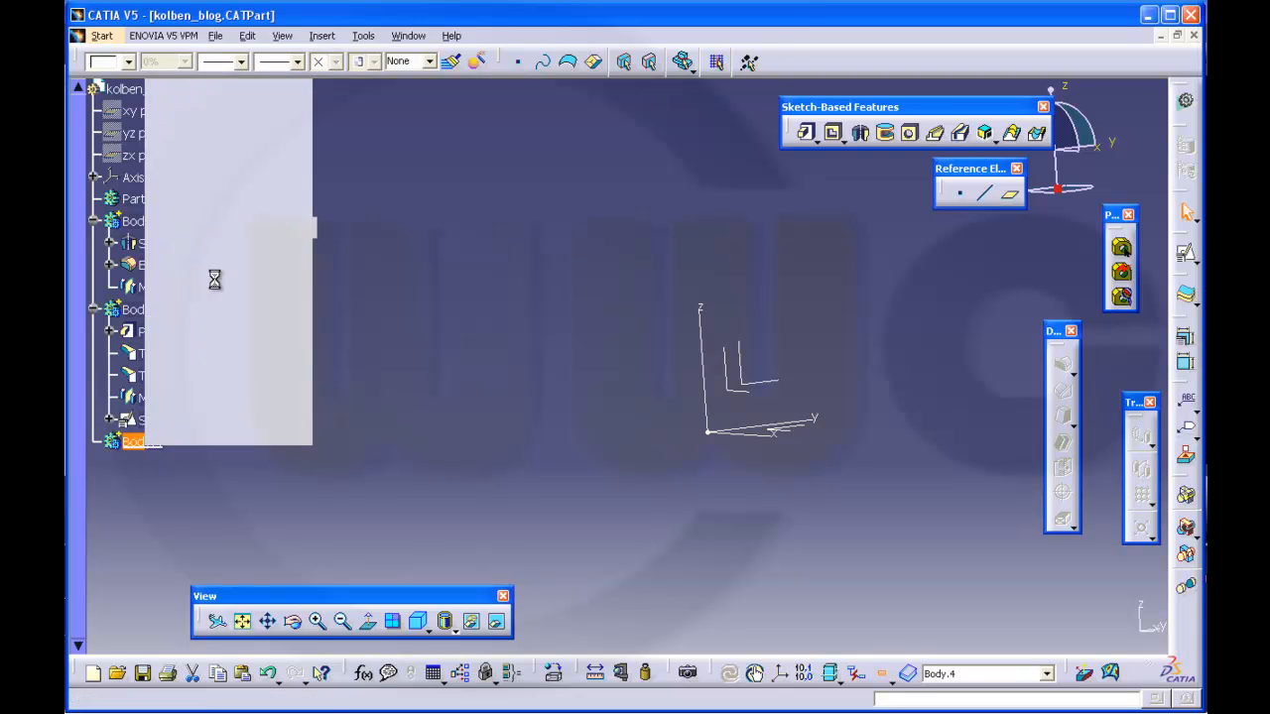
Delete the original Sketch.3 from Body.3 and expand Body.4 in the specification tree
right_click(172, 420)
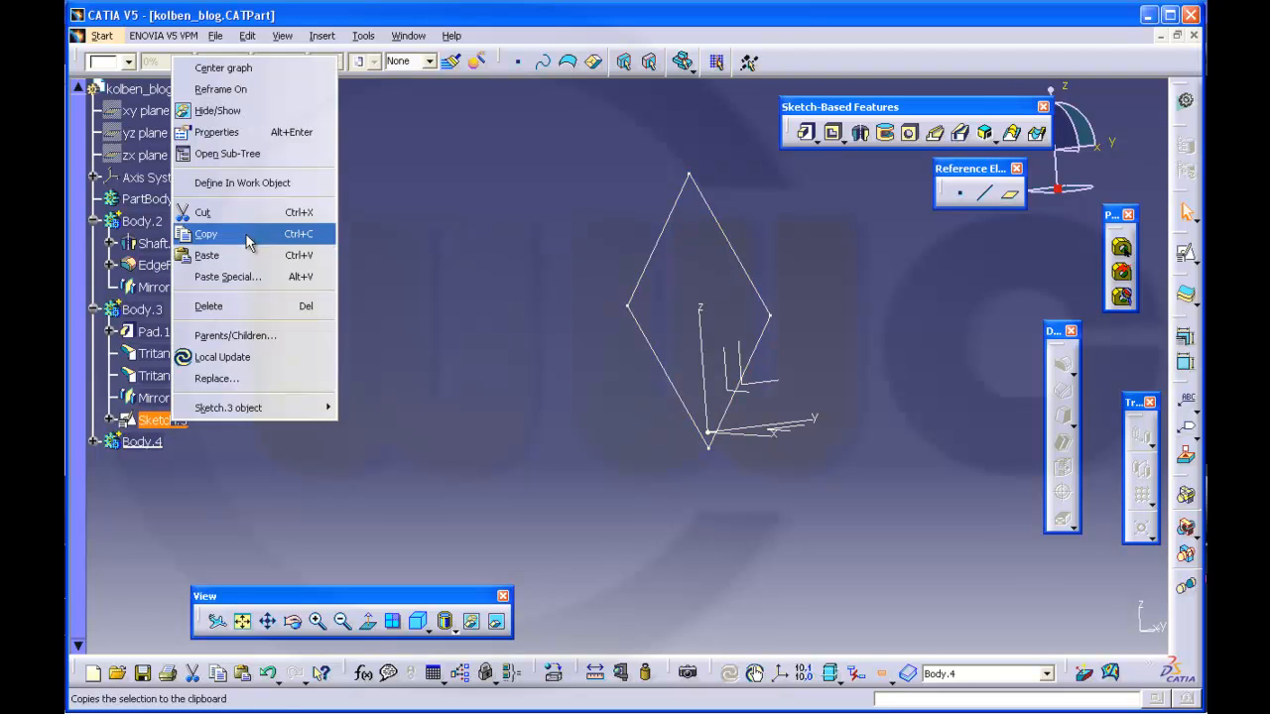
left_click(297, 305)
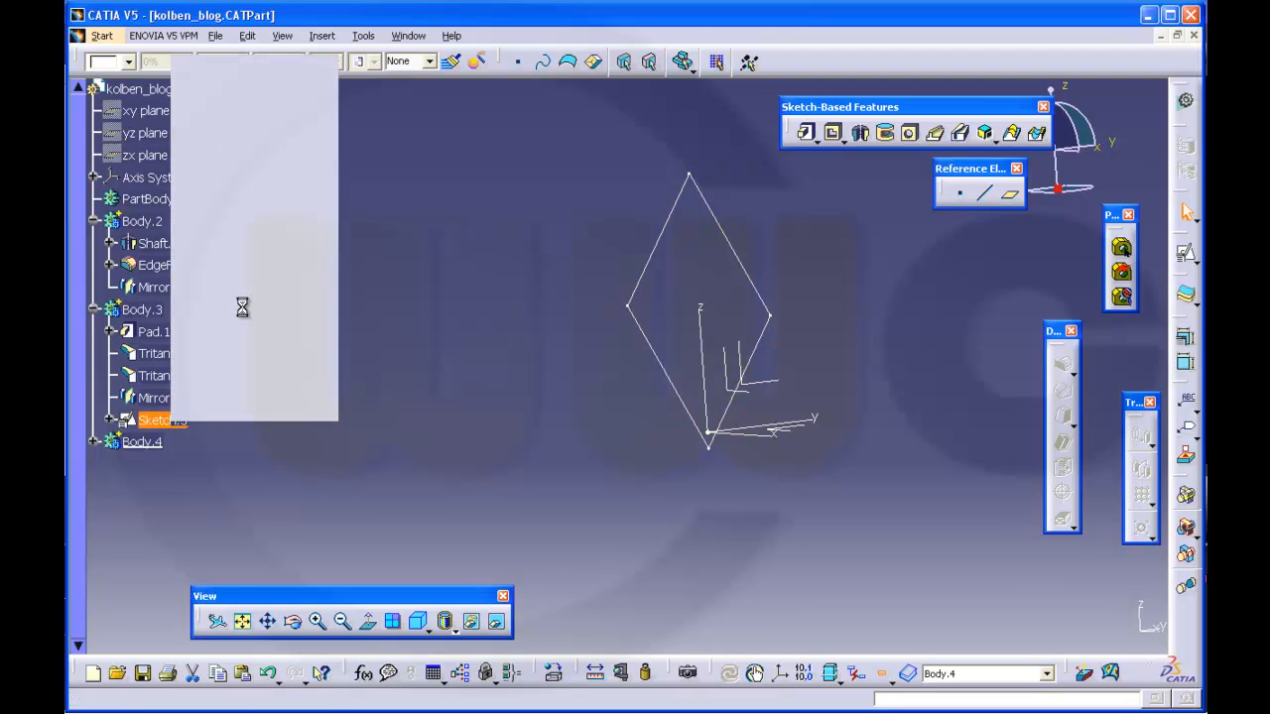
middle_click_drag(462, 310, 514, 377)
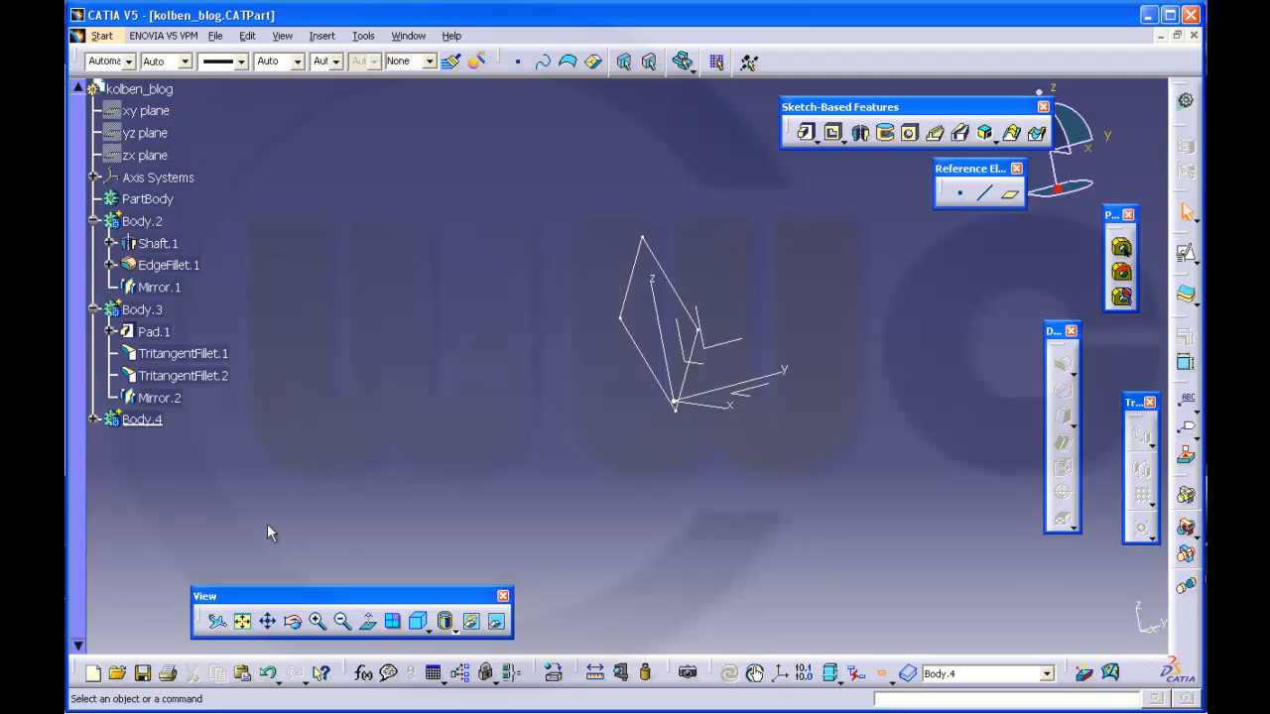
left_click(95, 421)
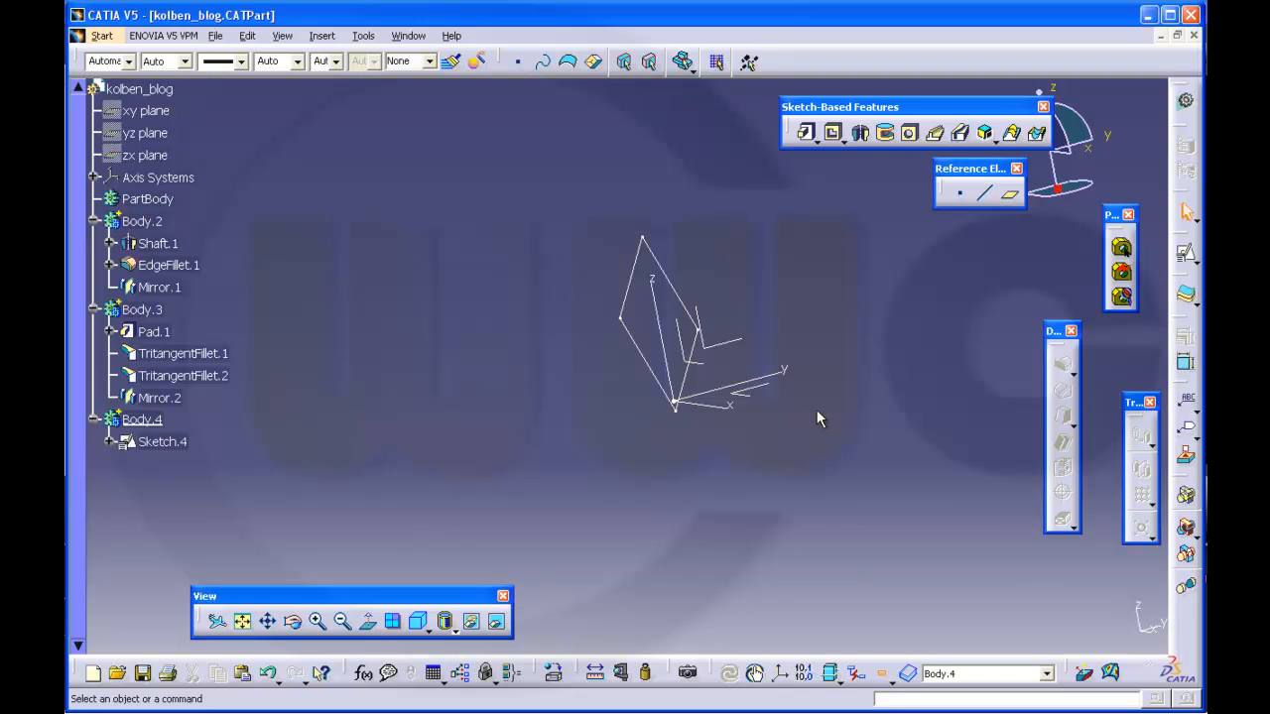
Pad Body.4's square sketch with a length of 100 mm and mirrored extent
left_click(806, 132)
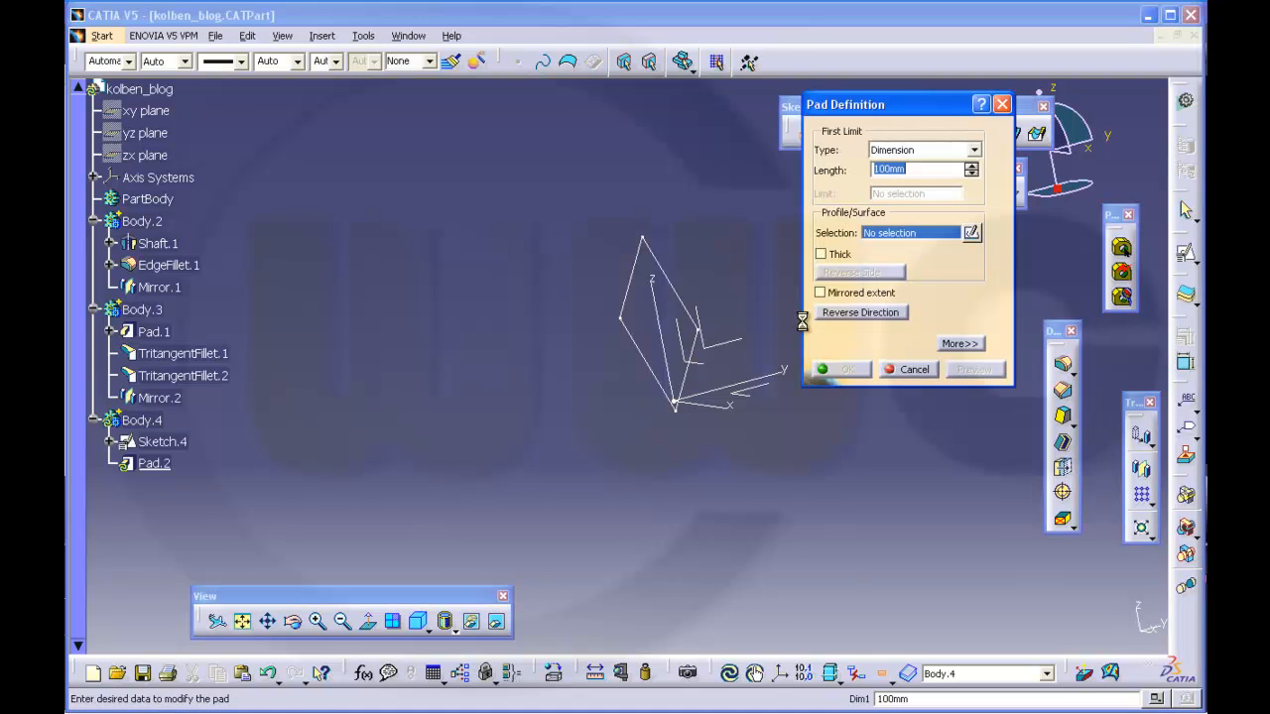
mouse_move(778, 453)
middle_mouse_down()
mouse_move(683, 522)
mouse_move(651, 496)
middle_mouse_up()
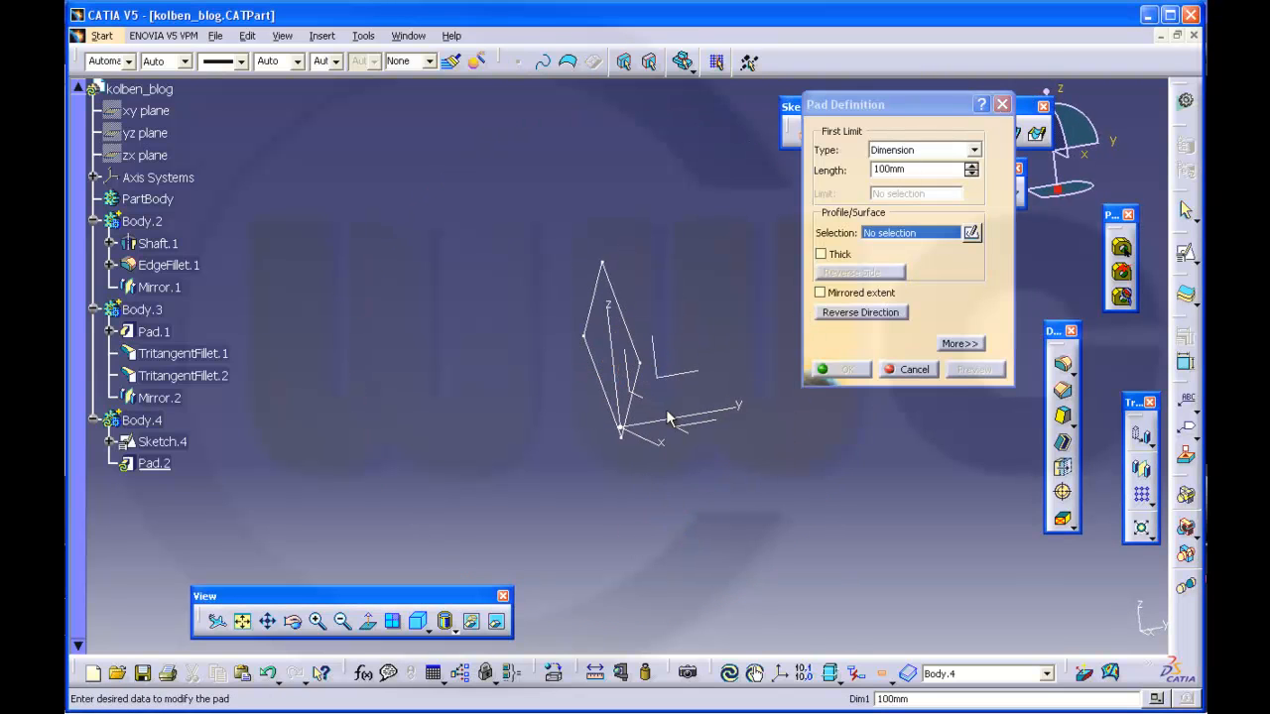
left_click(635, 334)
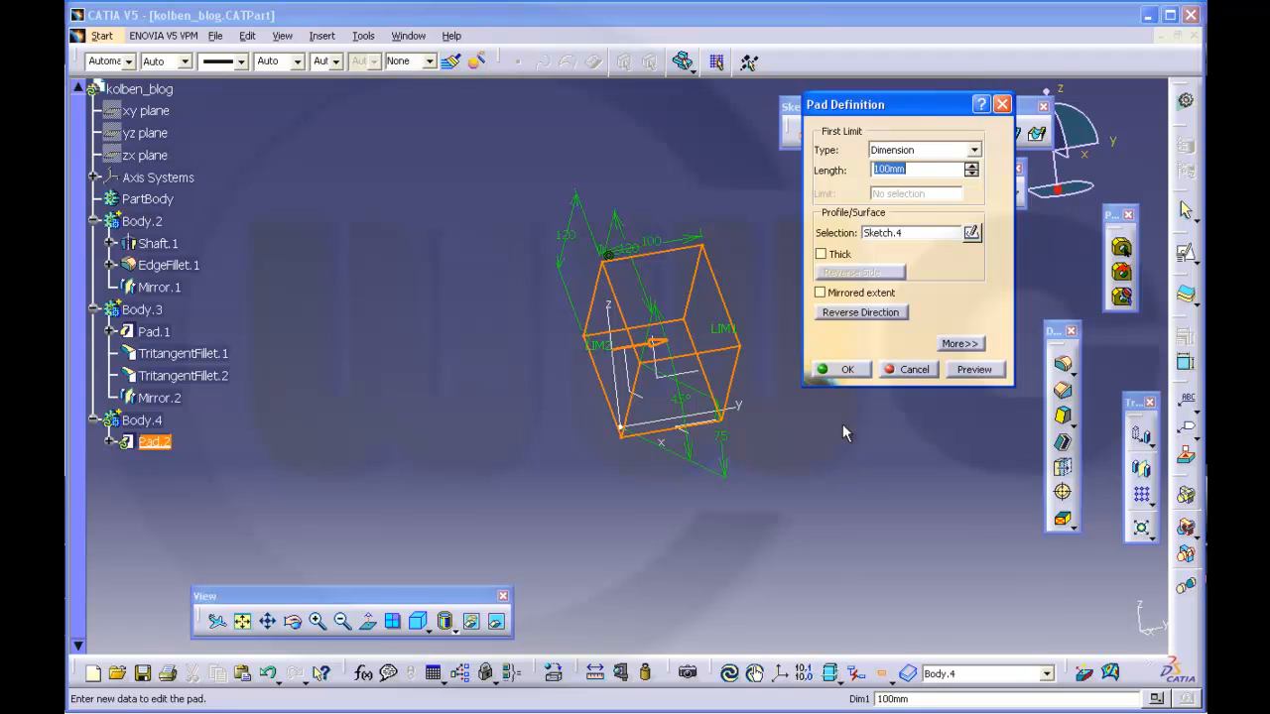
left_click(820, 293)
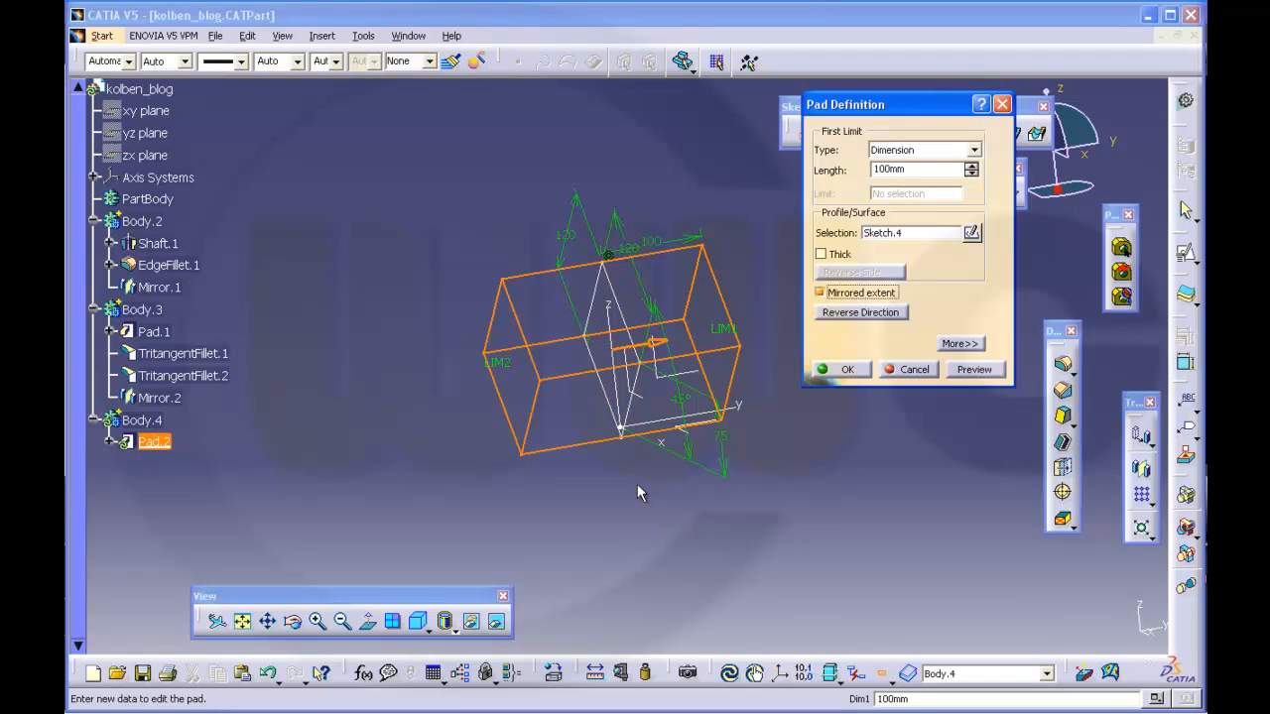
left_click(848, 371)
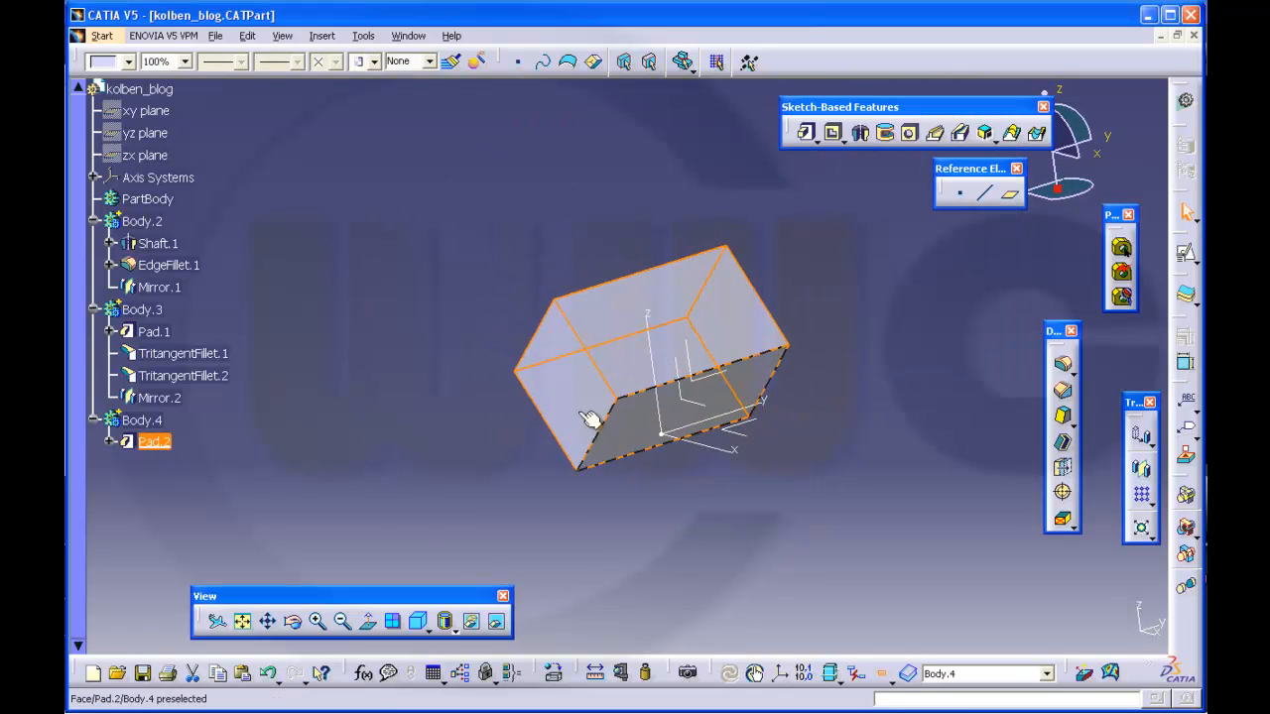
Fillet three long edges of Body.4's square pad, leaving the lowest edge sharp, with a 35 mm radius
left_click(473, 334)
middle_click_drag(822, 347, 851, 274)
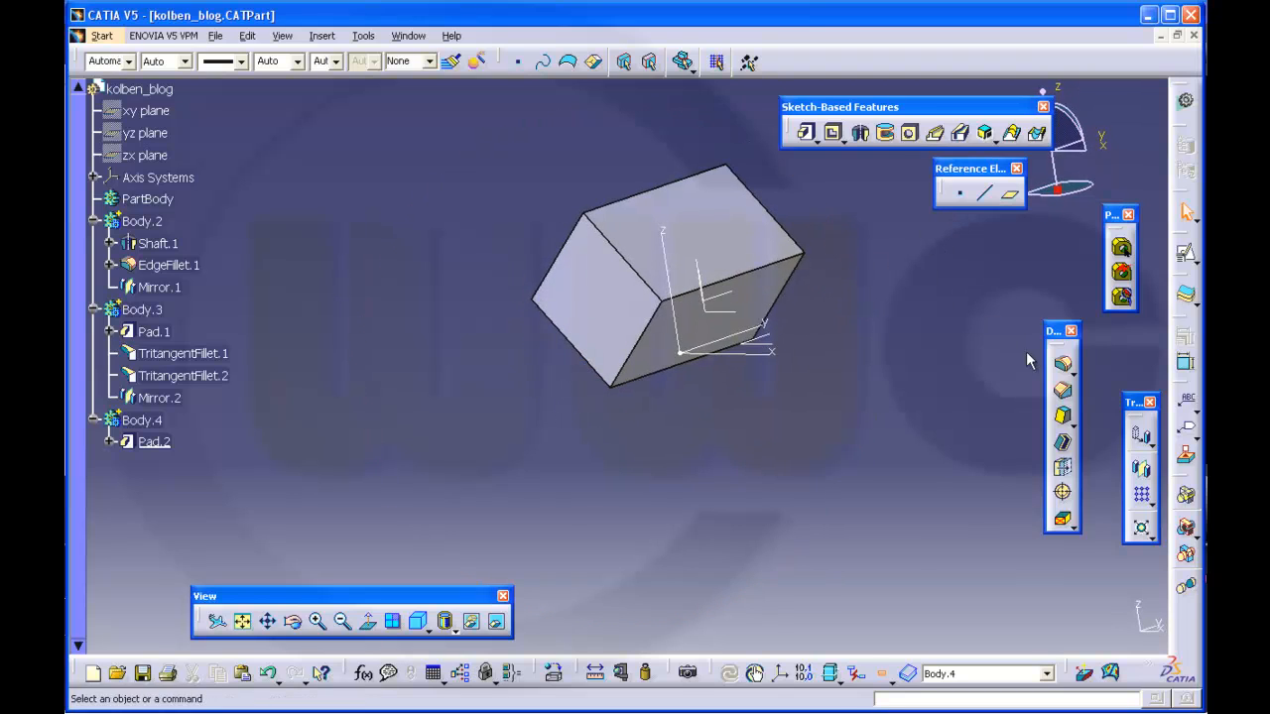
left_click(1065, 366)
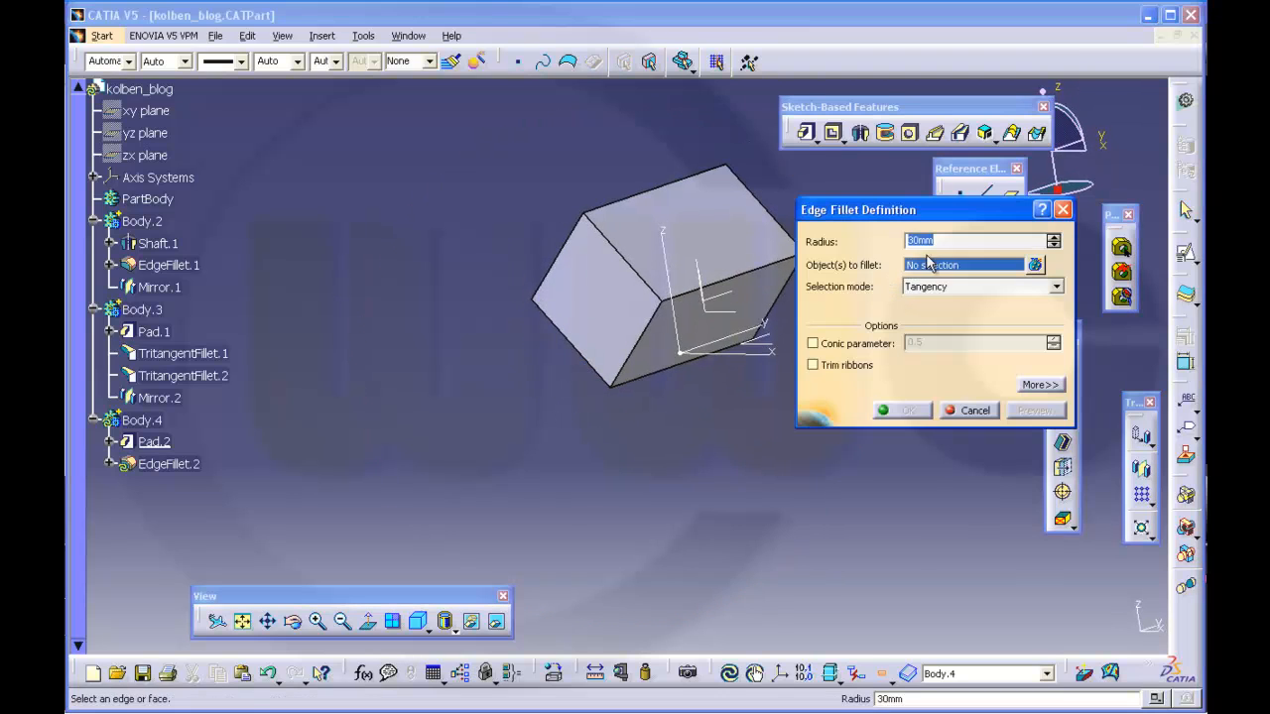
type("35")
left_click(919, 266)
left_click(754, 269)
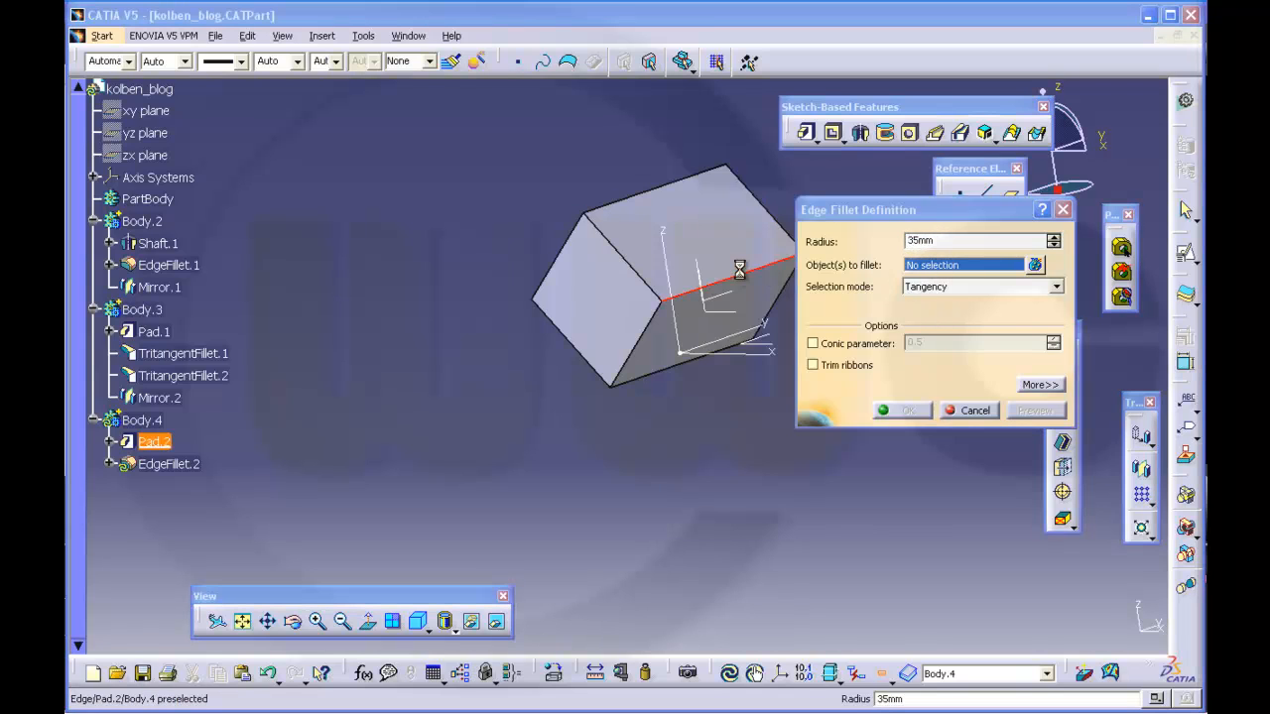
left_click(643, 203)
middle_click_drag(536, 241, 589, 286)
left_click(631, 287)
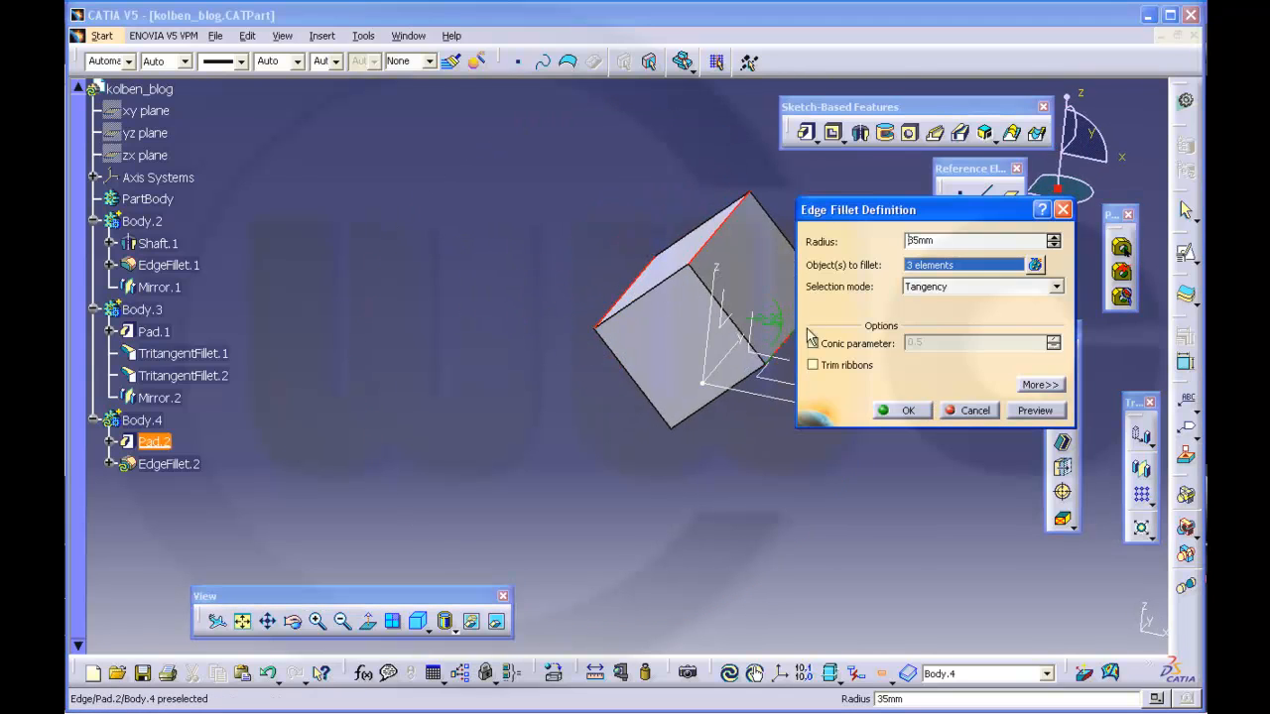
left_click(898, 409)
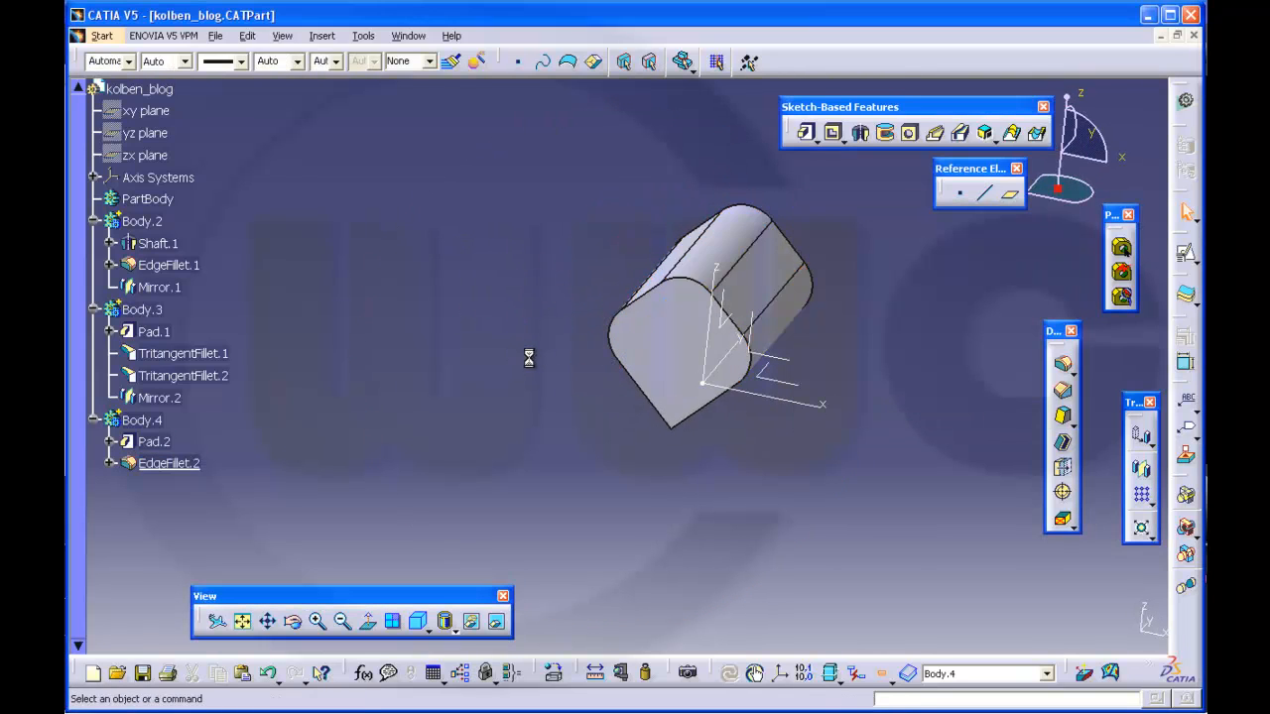
Mirror the whole of Body.4 about the XY plane of the Absolute Axis System
middle_click_drag(530, 358, 384, 306)
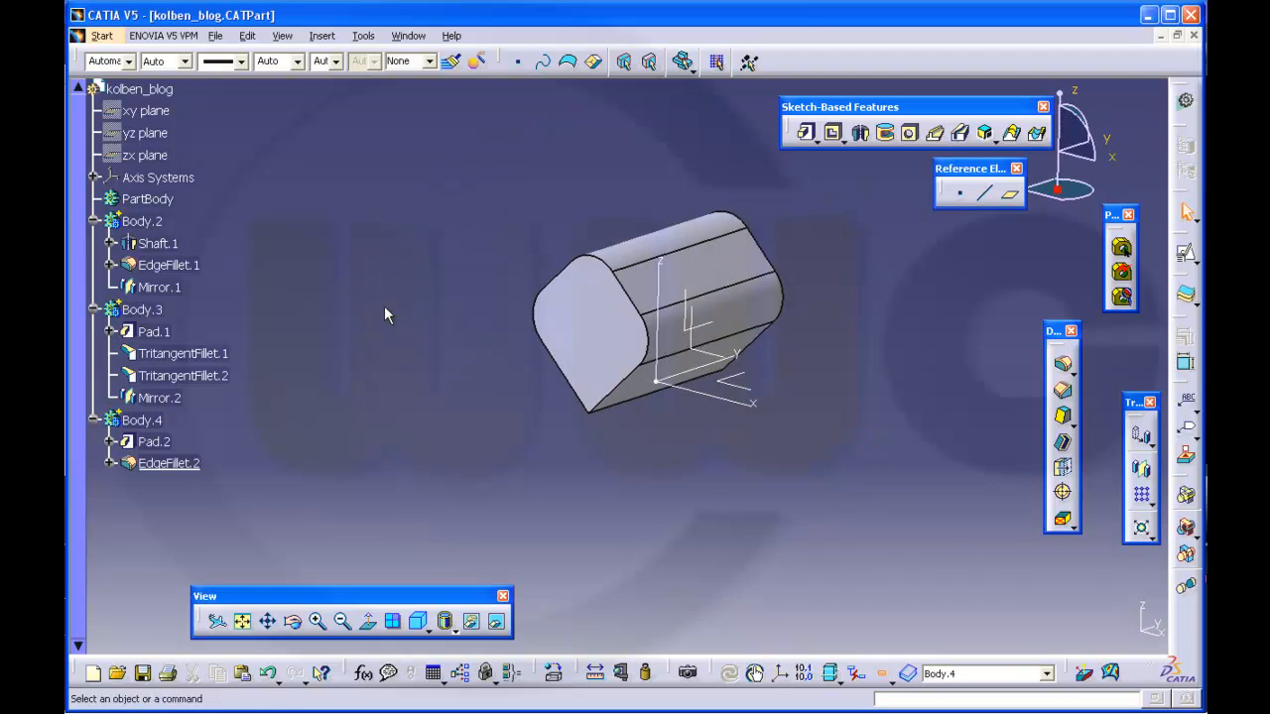
left_click(142, 420)
left_click(1141, 467)
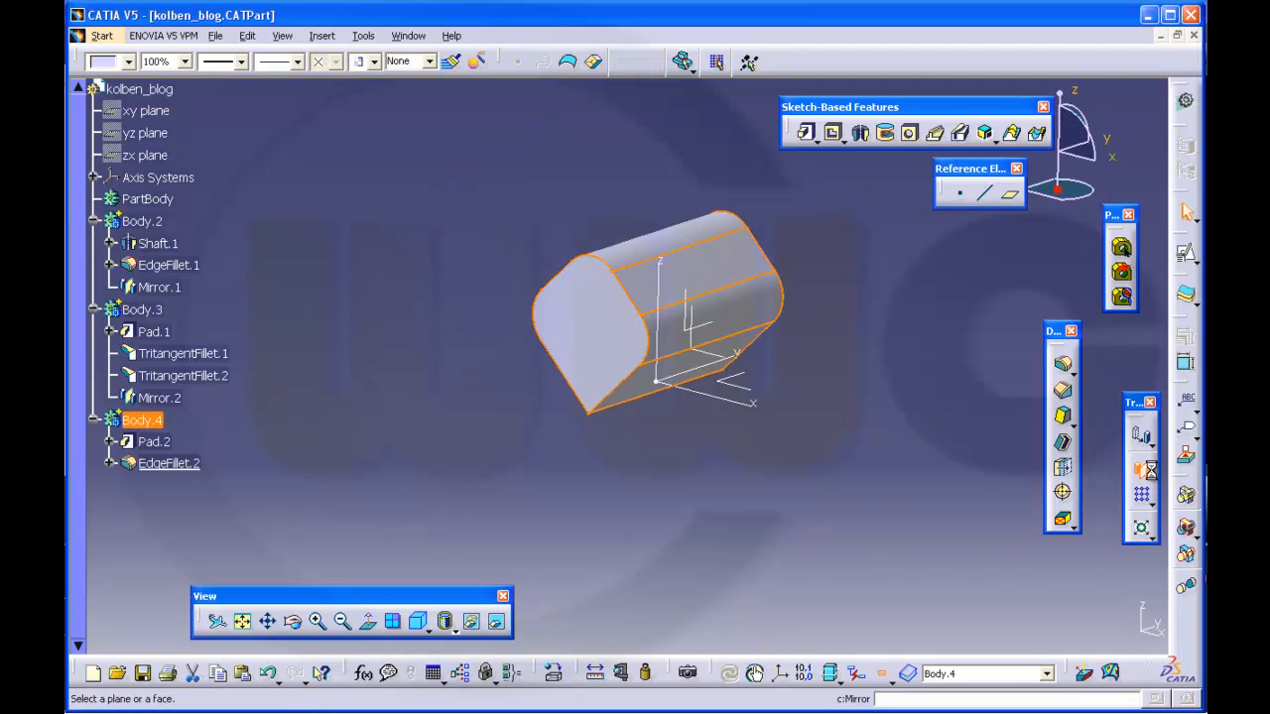
left_click(757, 395)
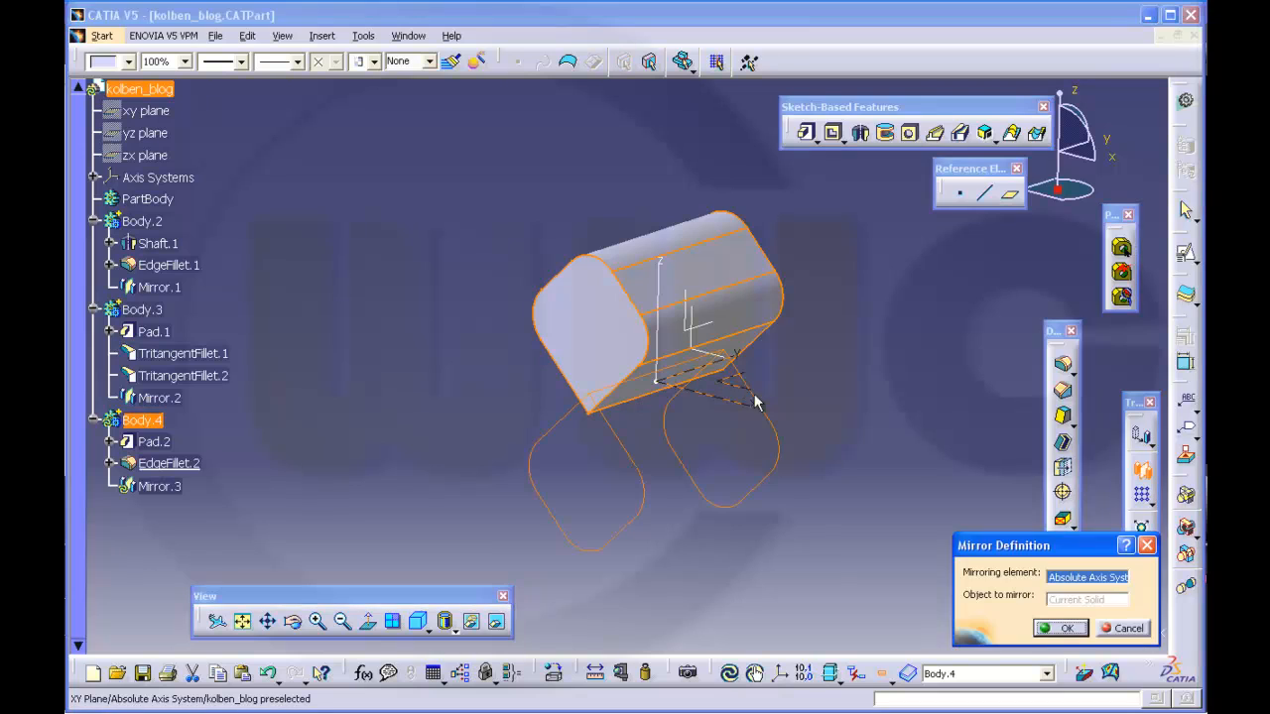
left_click(1058, 628)
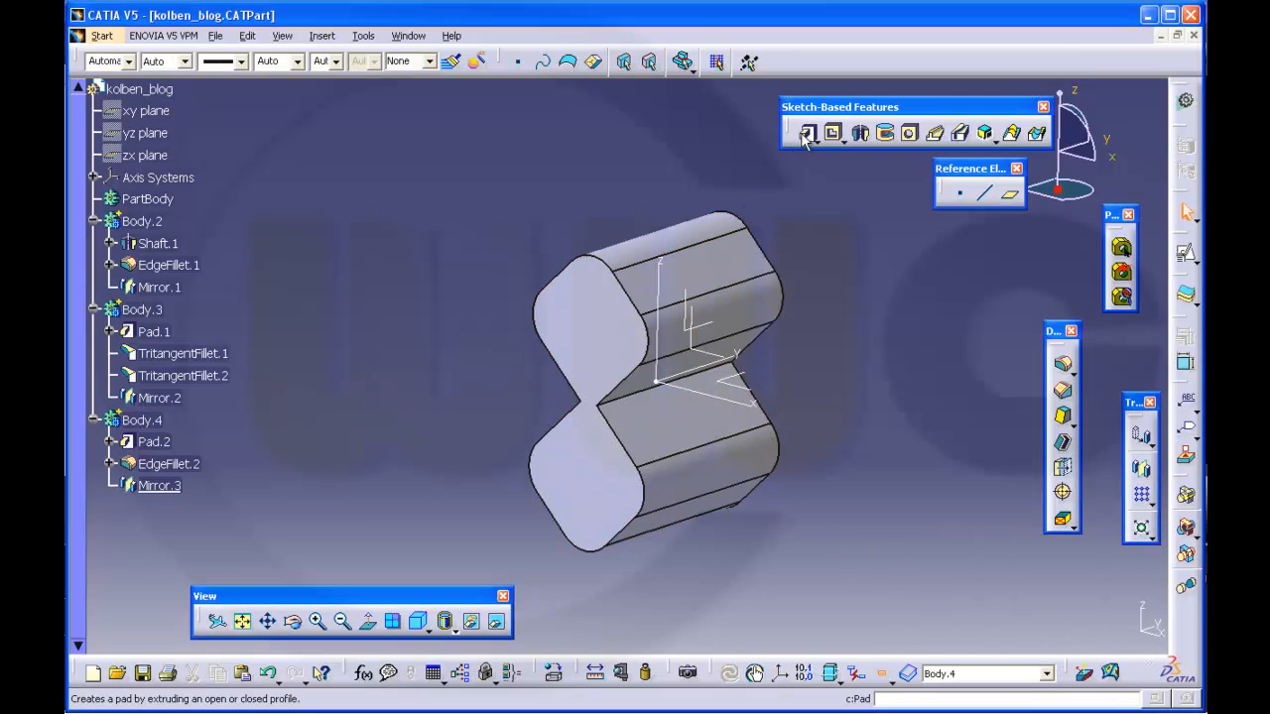
Fillet the two inner edges where Body.4's mirrored halves meet with a 45 mm radius
left_click(1062, 363)
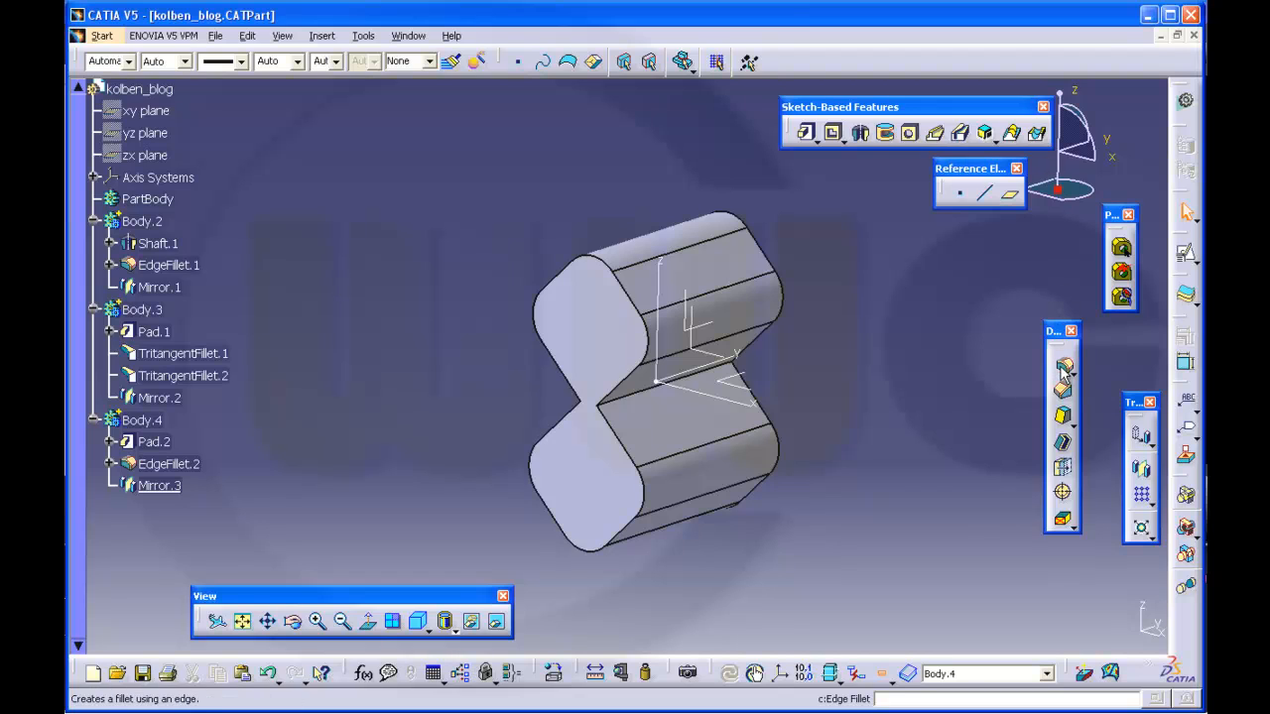
type("45")
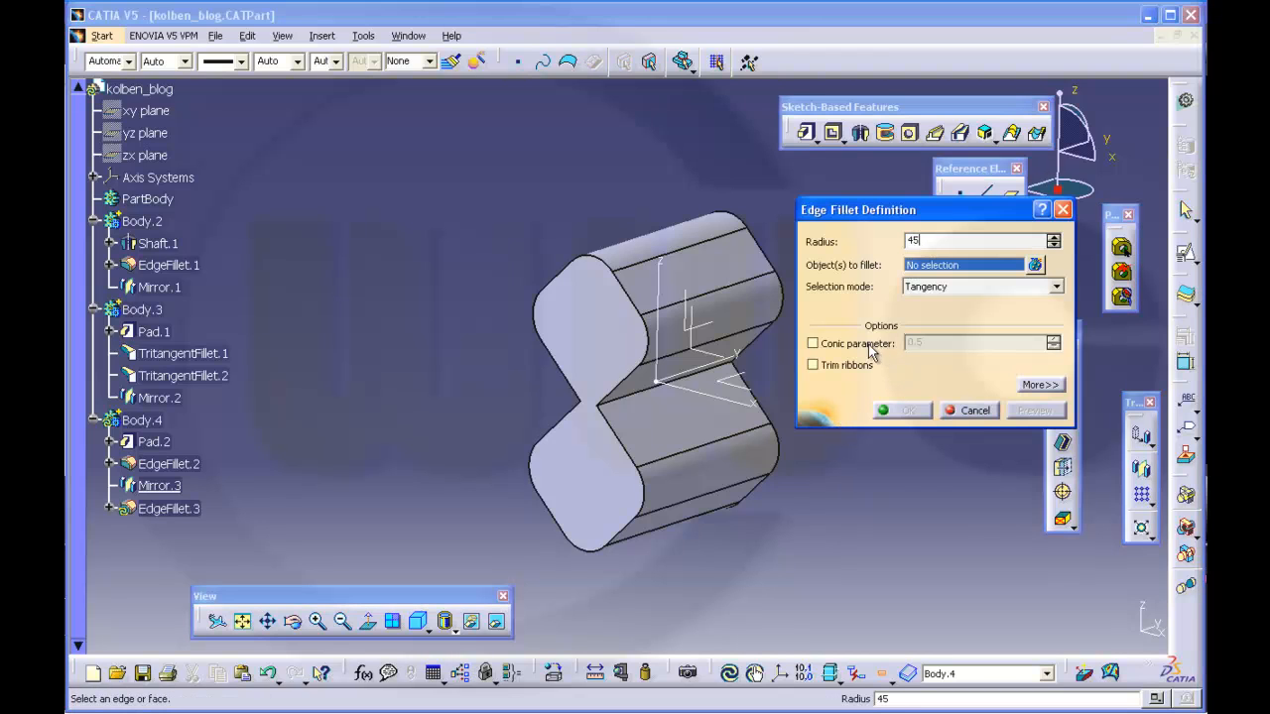
left_click(611, 399)
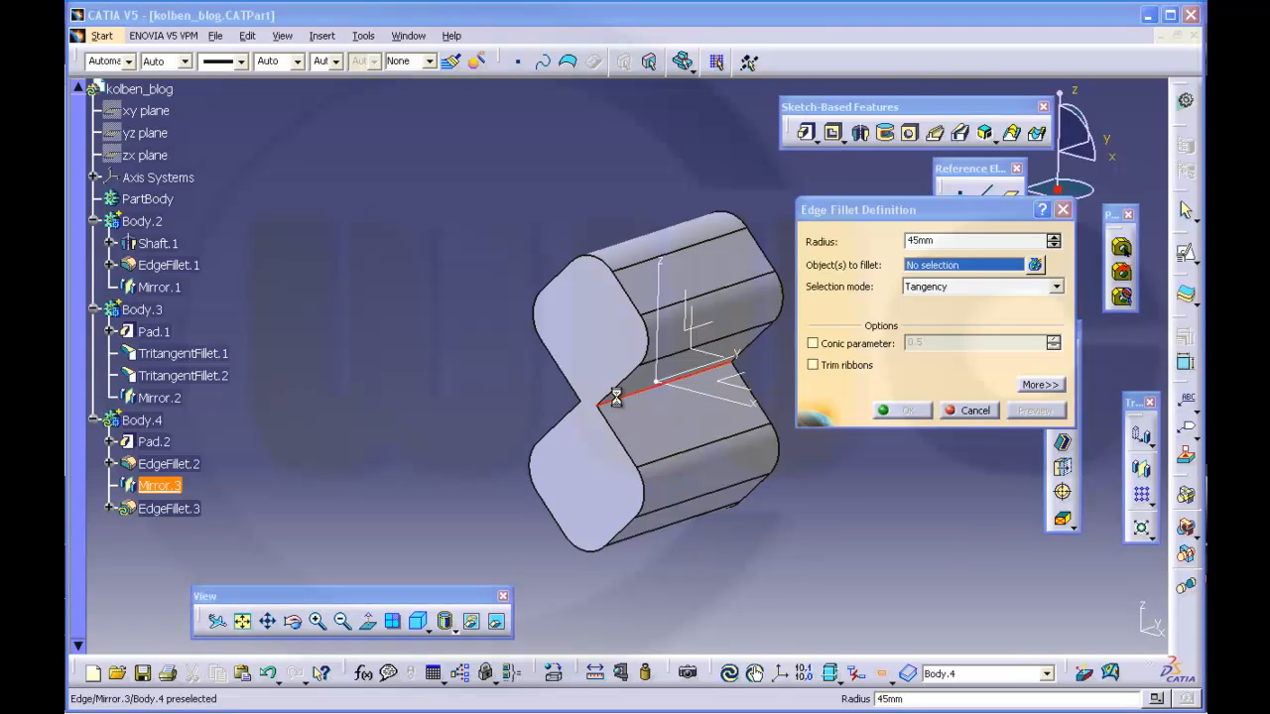
middle_click_drag(457, 424, 766, 405)
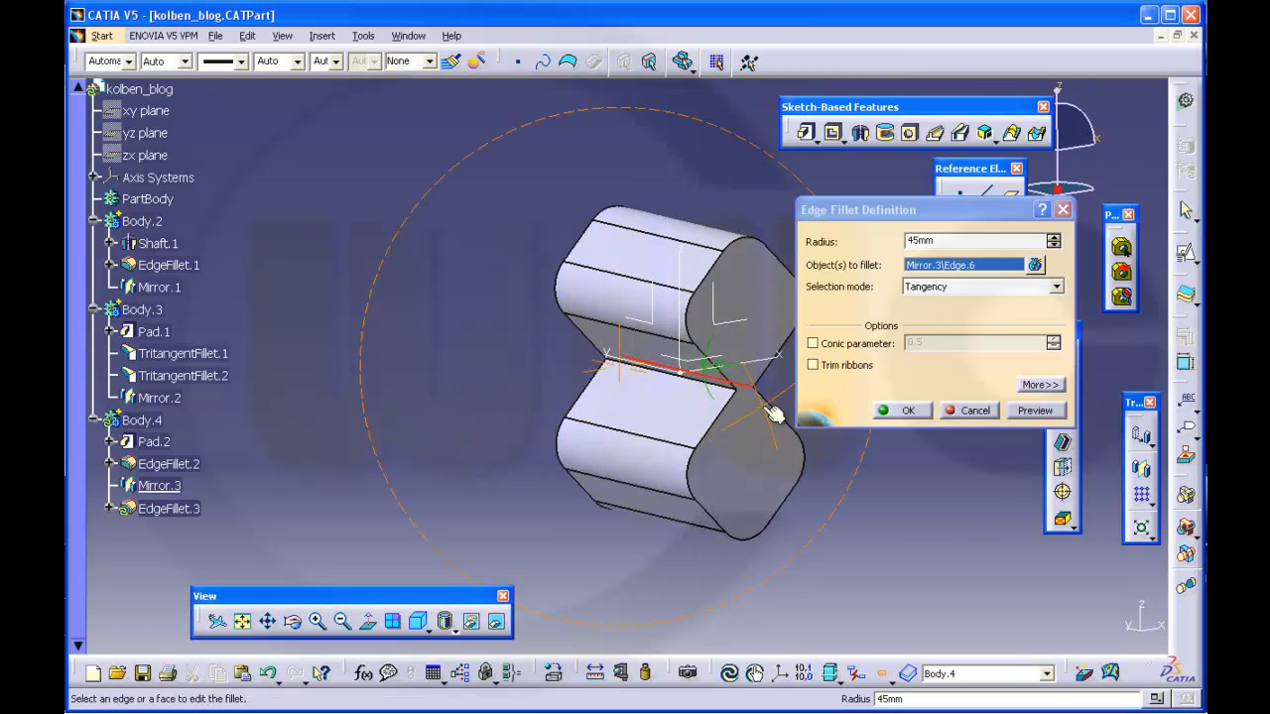
left_click(695, 386)
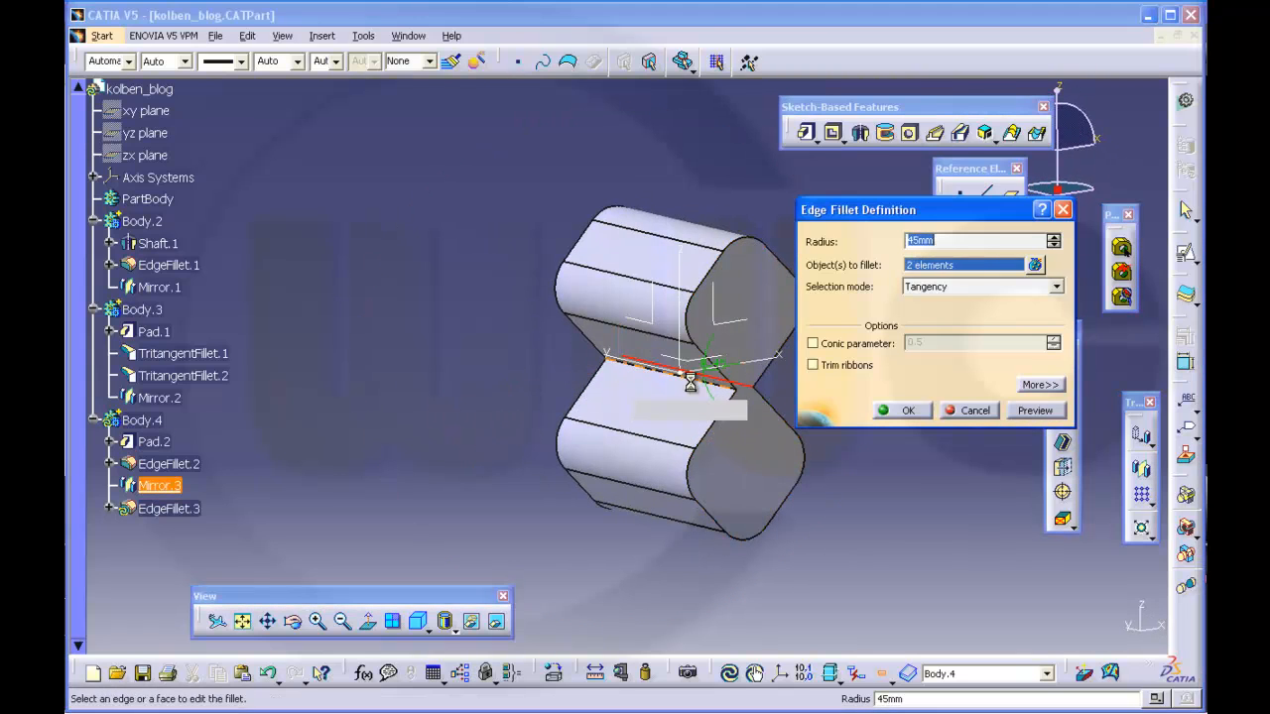
left_click(908, 410)
middle_click_drag(794, 397, 581, 403)
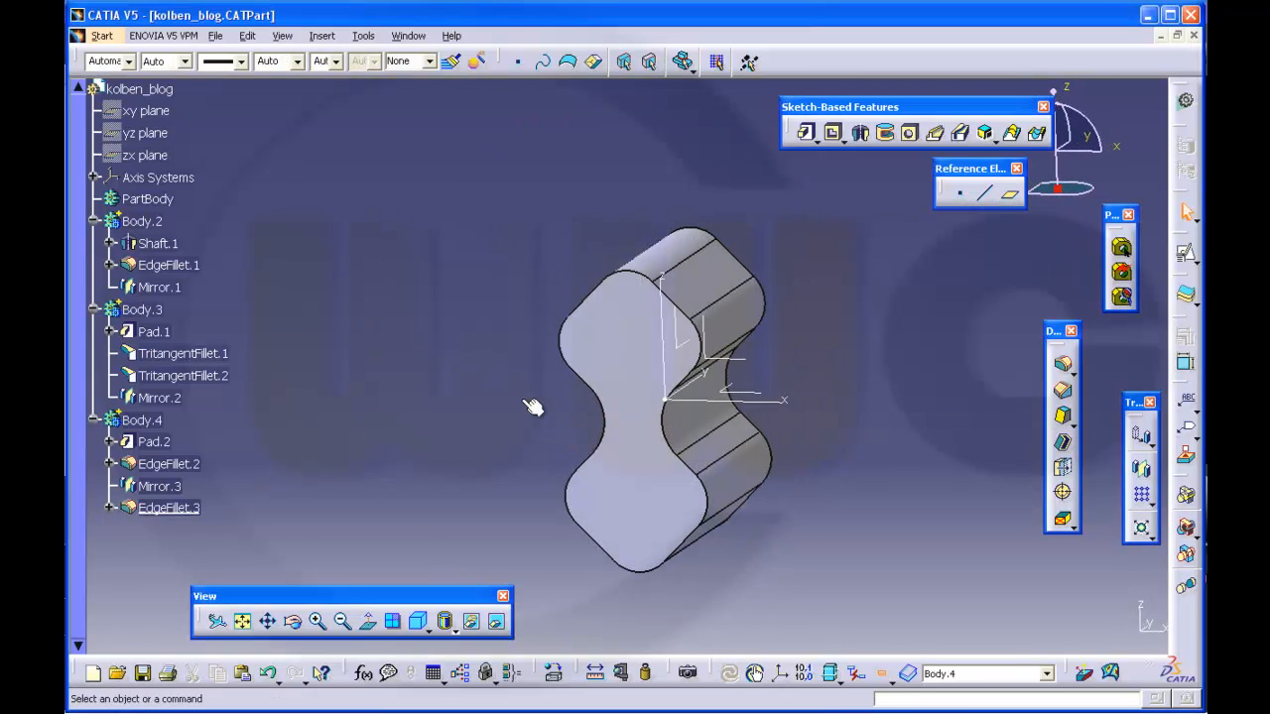
Display all bodies, paste a copy of Body.3 into the part As Result With Link, and expand the new body in the tree
left_click(881, 672)
middle_click_drag(833, 446, 888, 414)
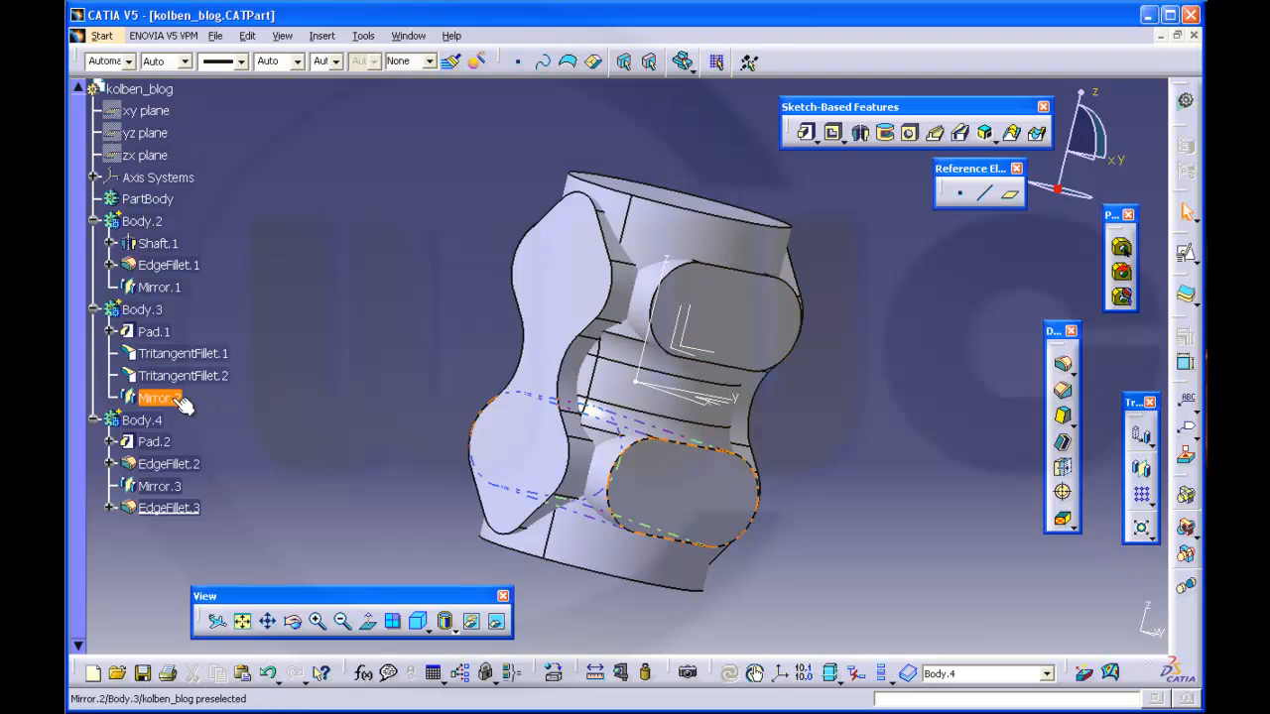
left_click(158, 311)
right_click(158, 311)
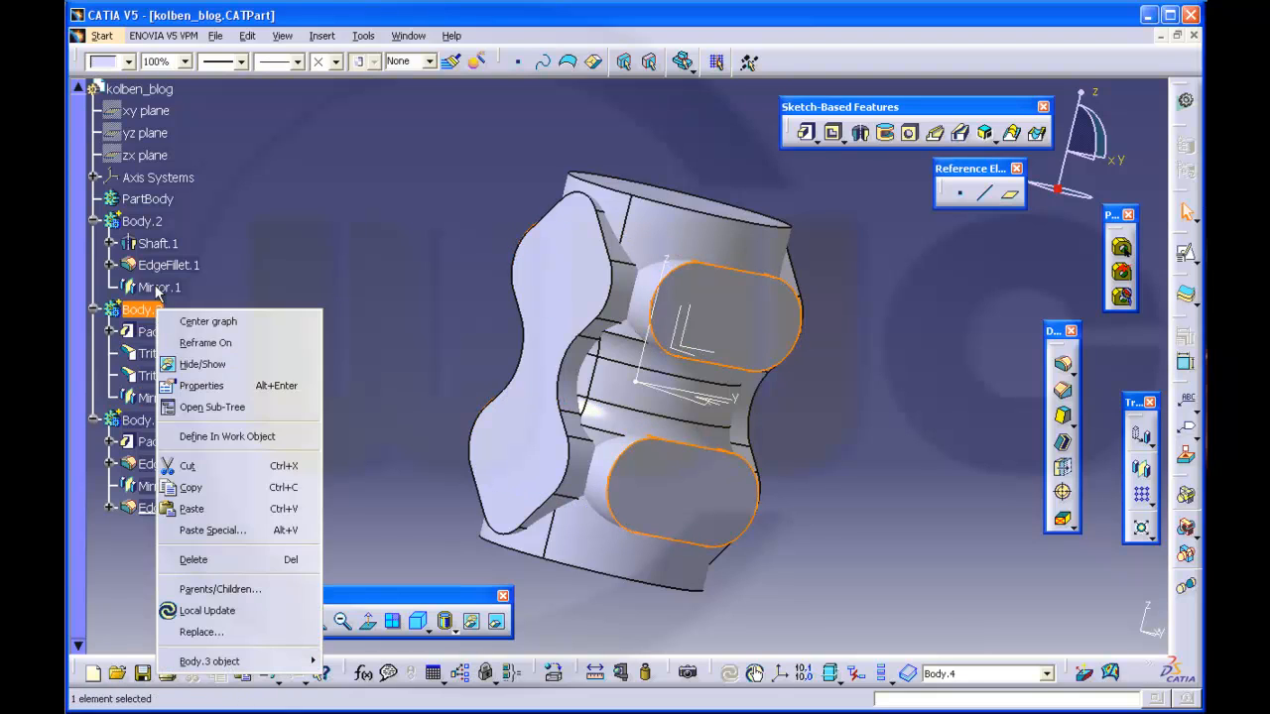
left_click(191, 488)
right_click(154, 90)
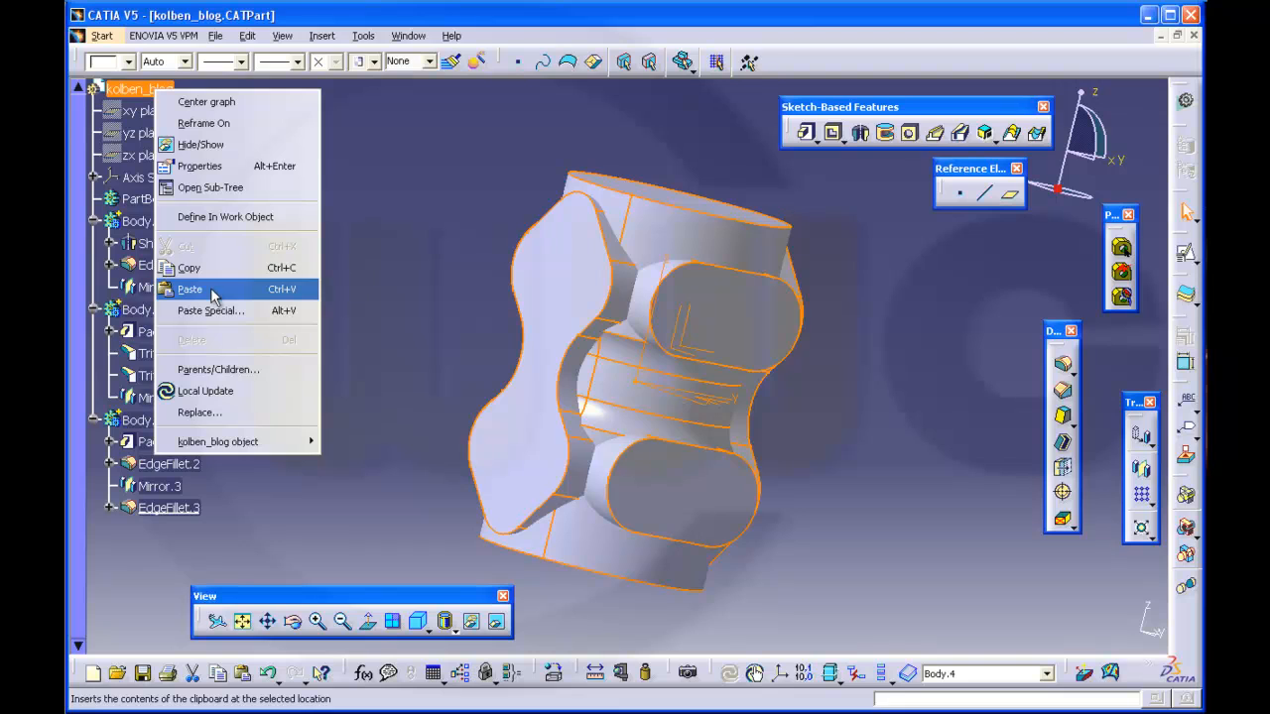
left_click(213, 312)
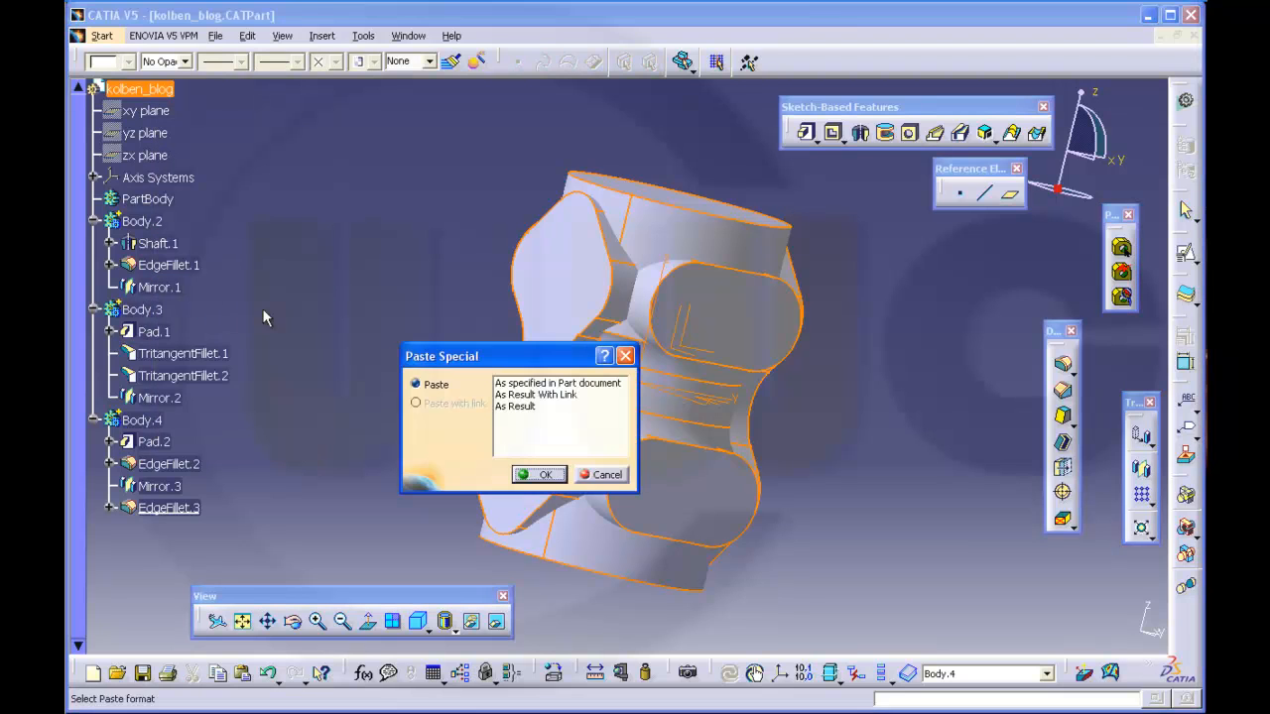
left_click(526, 394)
left_click(541, 474)
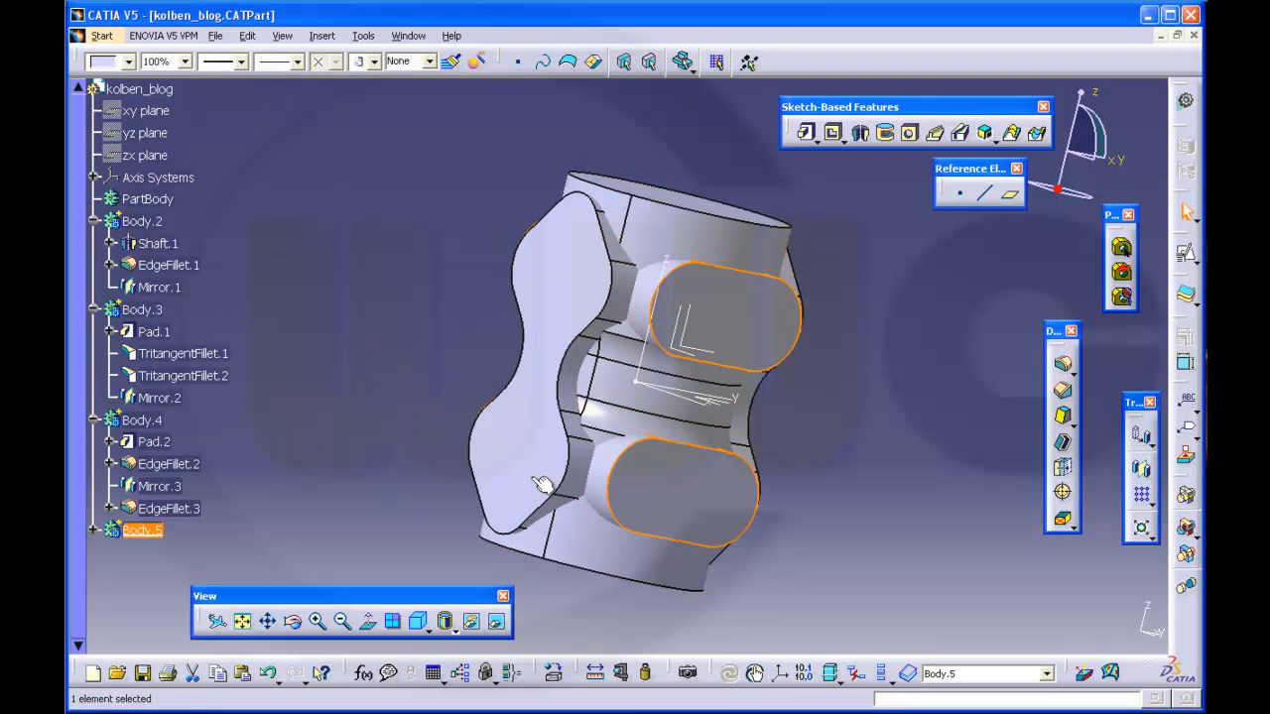
left_click(92, 530)
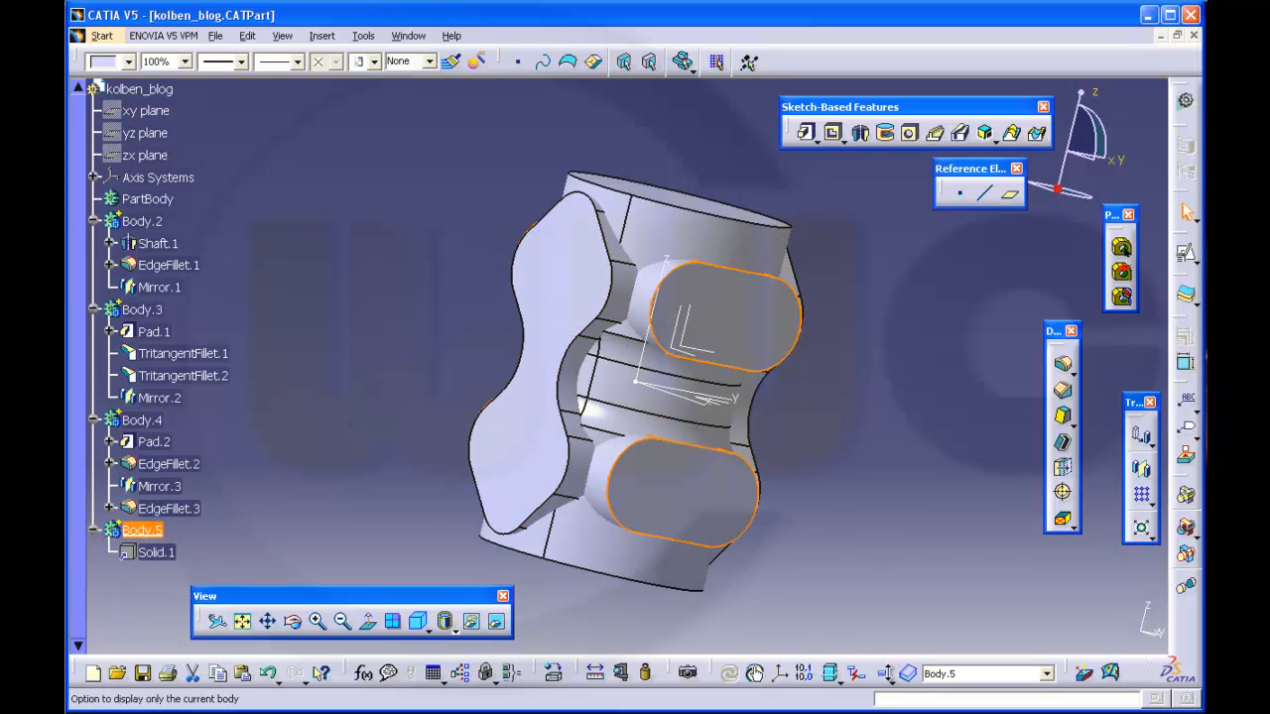
Display only Body.5 and apply a thickness of -25 mm to the side faces of both rounded pads
left_click(881, 674)
middle_click_drag(801, 476, 820, 466)
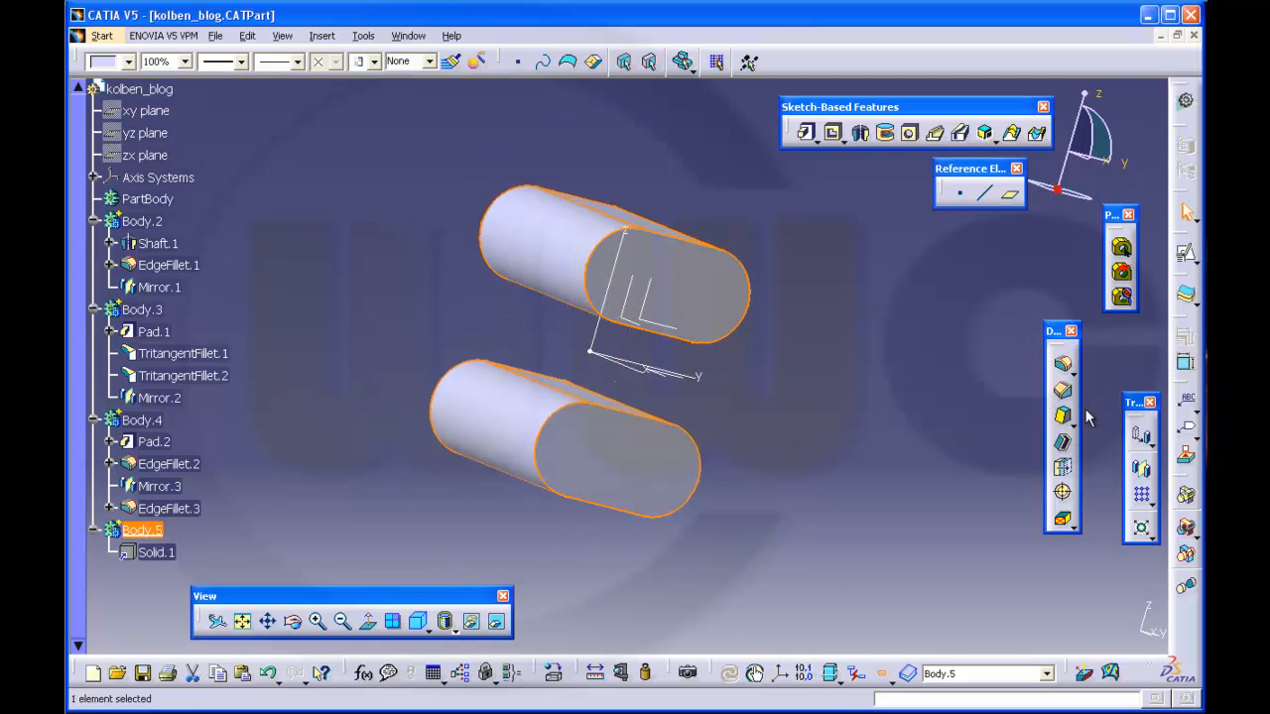
left_click(1062, 466)
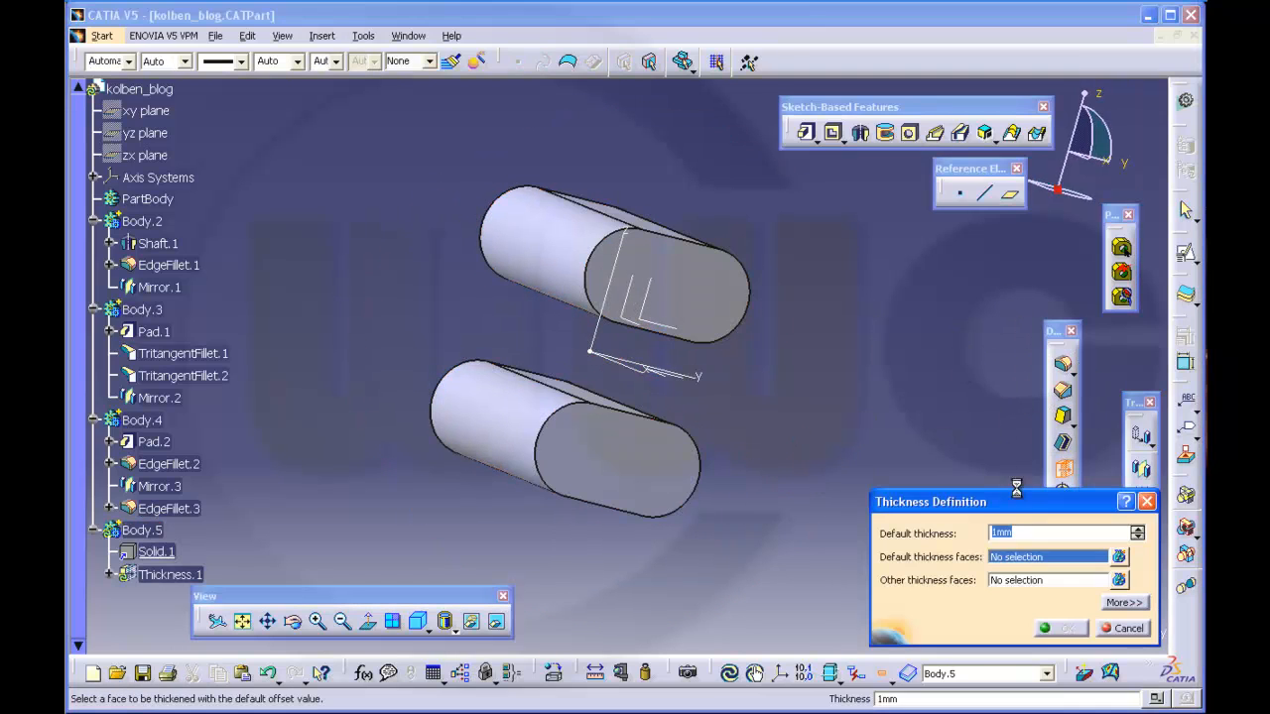
type("-25")
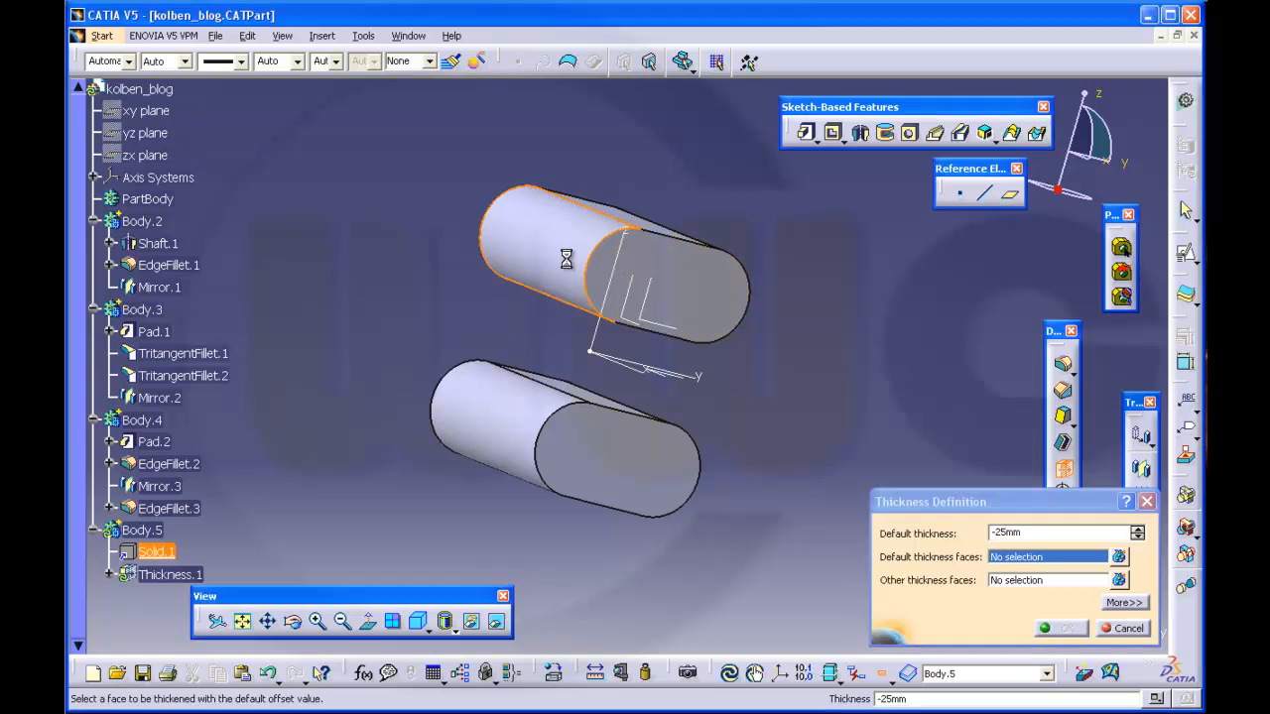
left_click(573, 266)
left_click(537, 413)
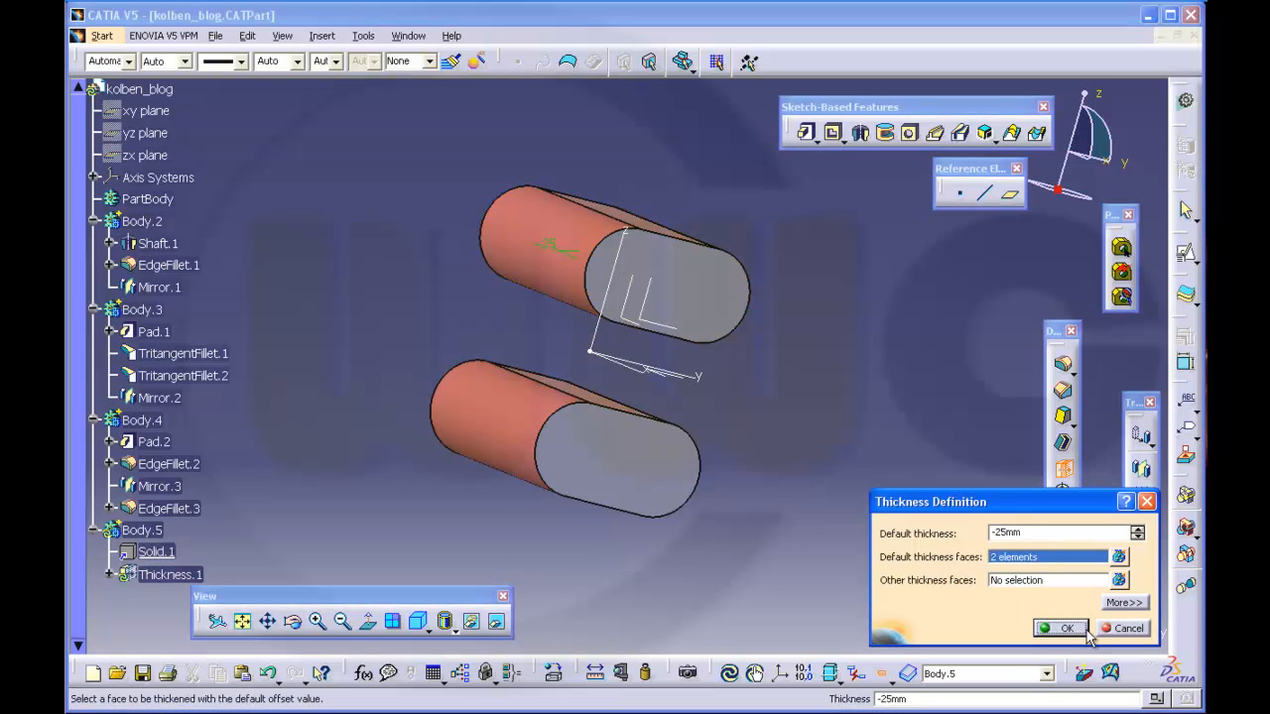
left_click(1064, 630)
middle_click_drag(868, 475, 744, 427)
Colour Body.5 red
scroll(264, 516, "down", 3)
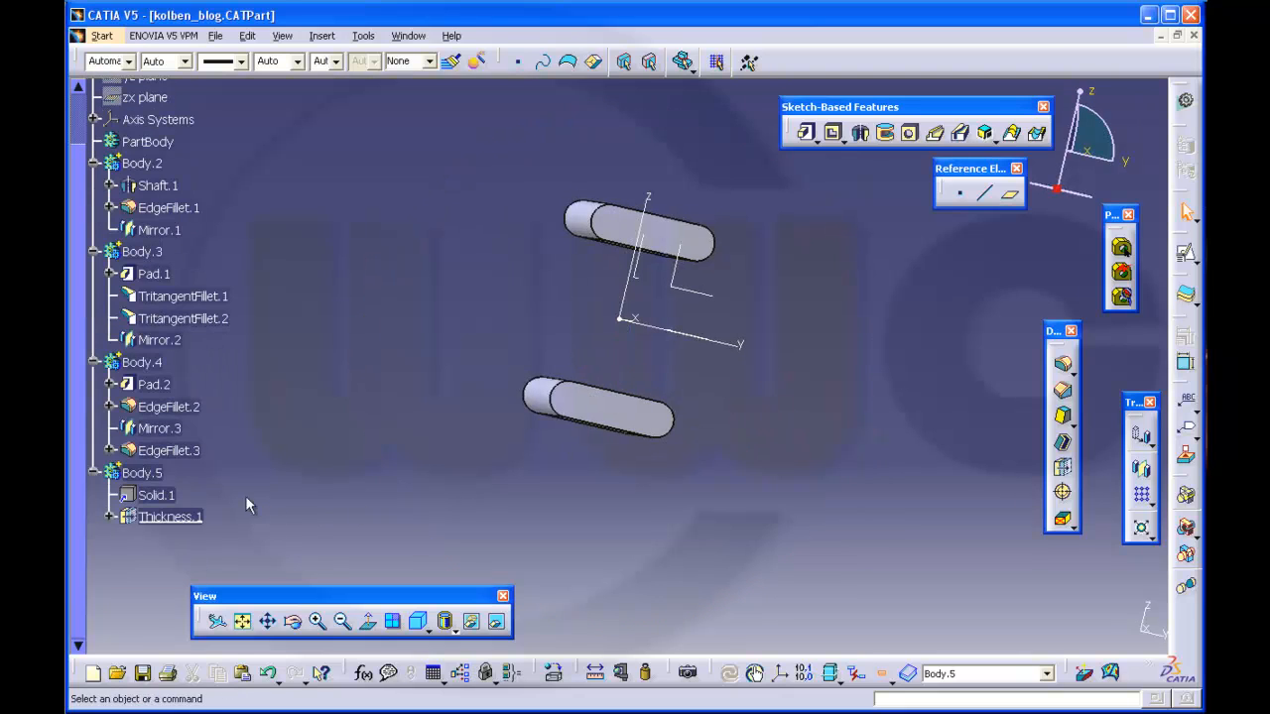
left_click(153, 478)
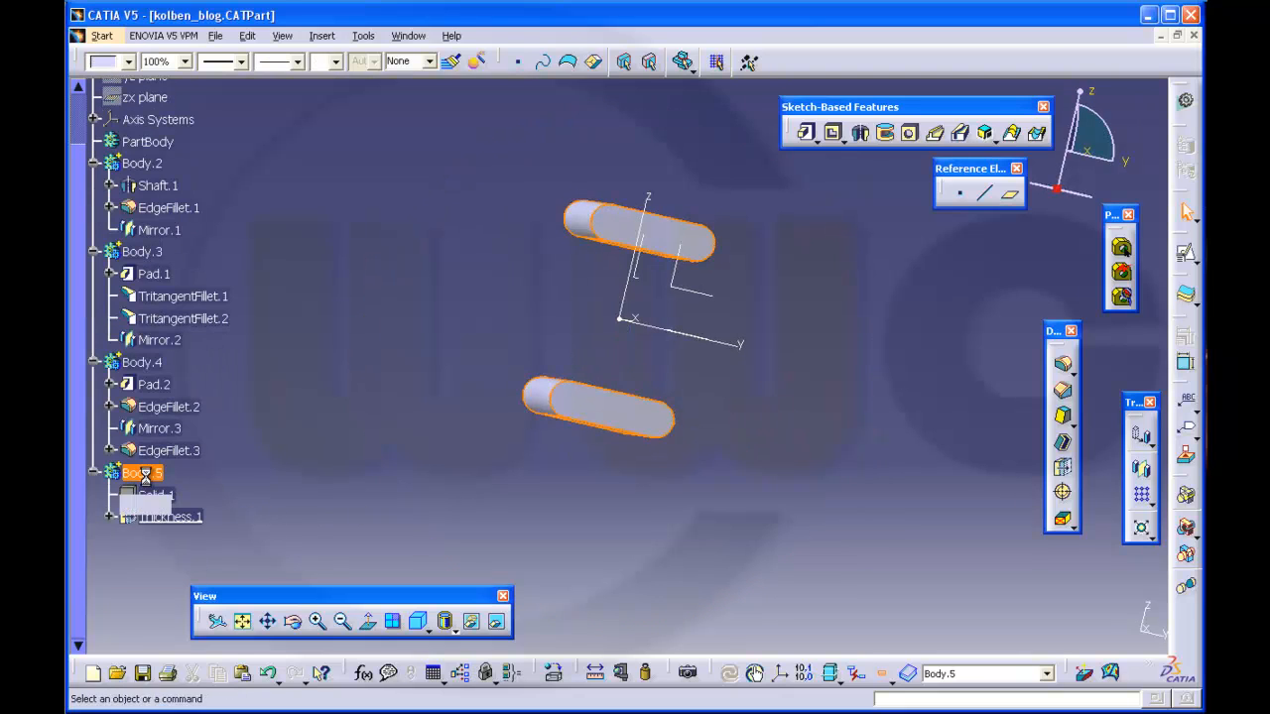
left_click(130, 61)
left_click(112, 119)
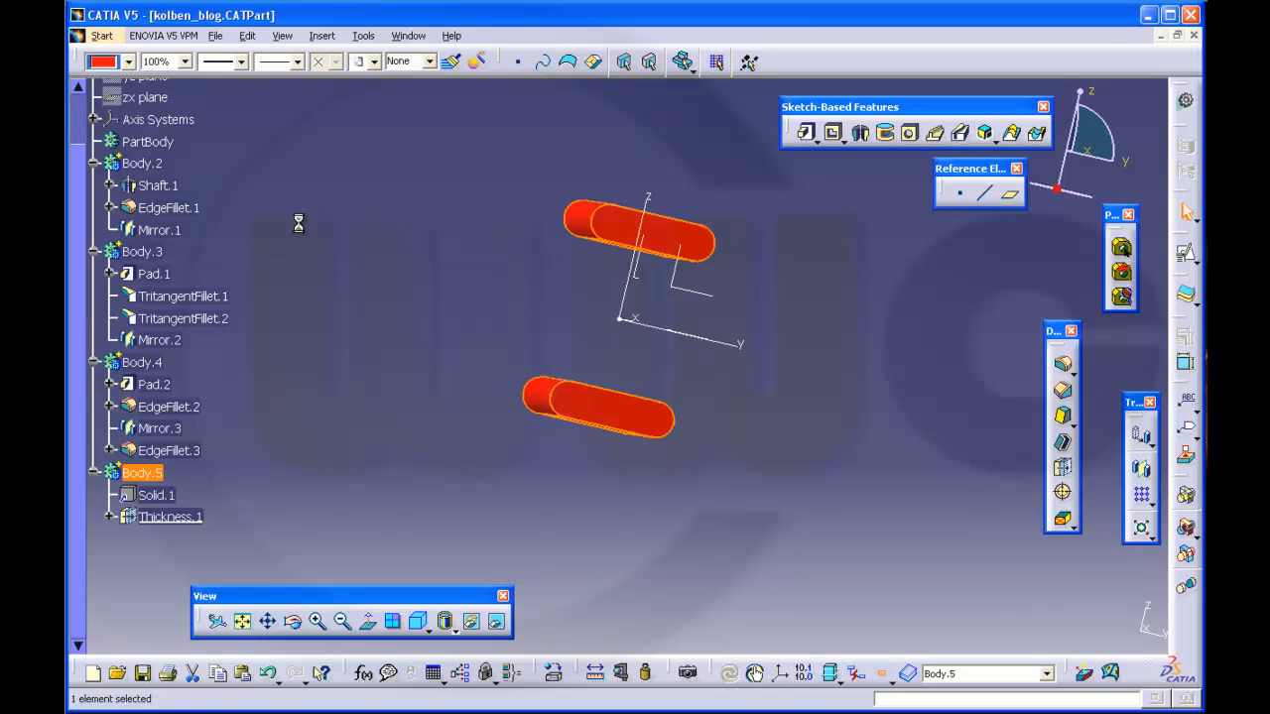
middle_click_drag(369, 284, 464, 365)
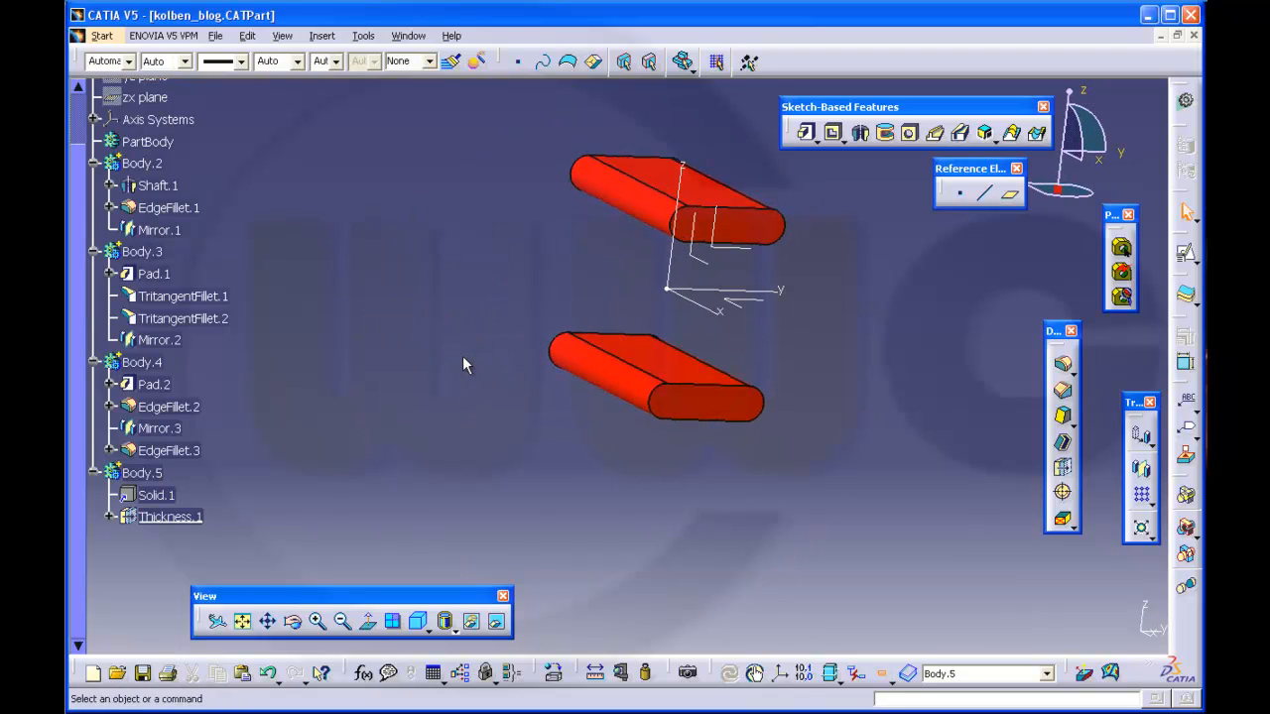
Display all bodies together and examine how the red pads sit inside the piston's rounded pads
left_click(881, 674)
middle_click_drag(845, 587, 861, 504)
middle_click_drag(358, 346, 373, 305)
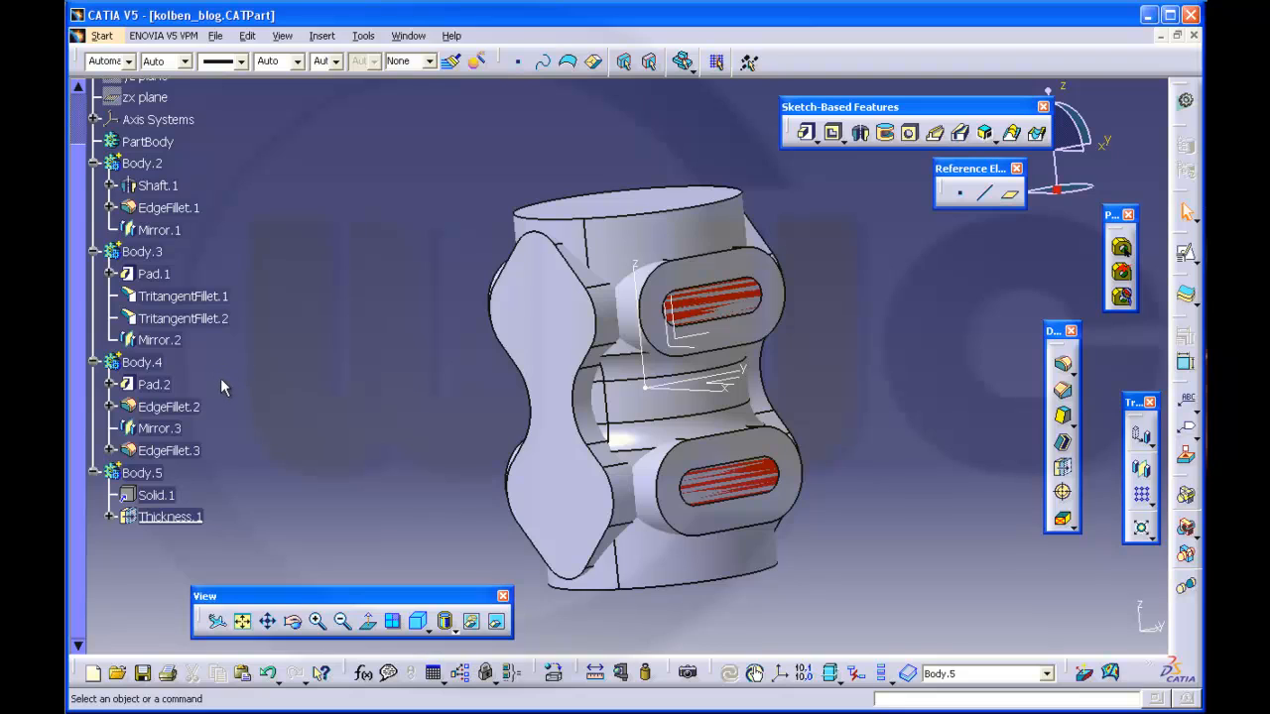
Define Body.4 as the work object, display only that body, and set its Pad.2 as the in-work feature
scroll(221, 385, "down", 2)
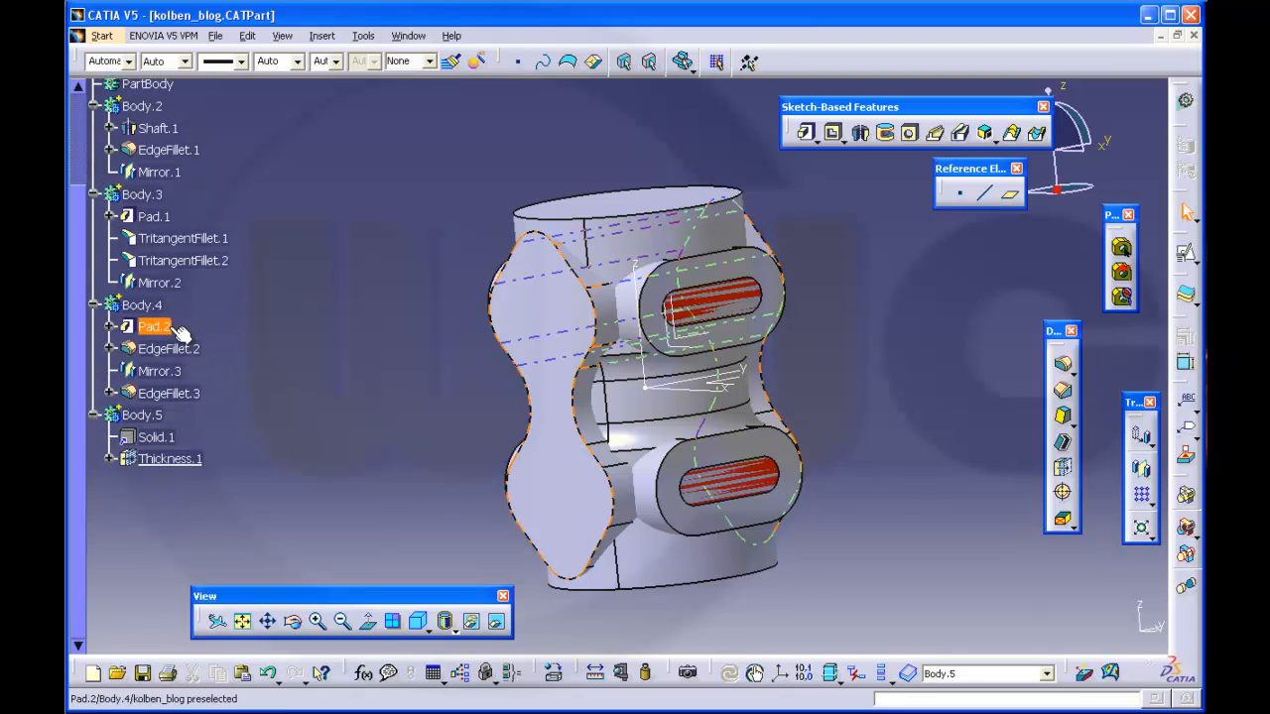
right_click(153, 309)
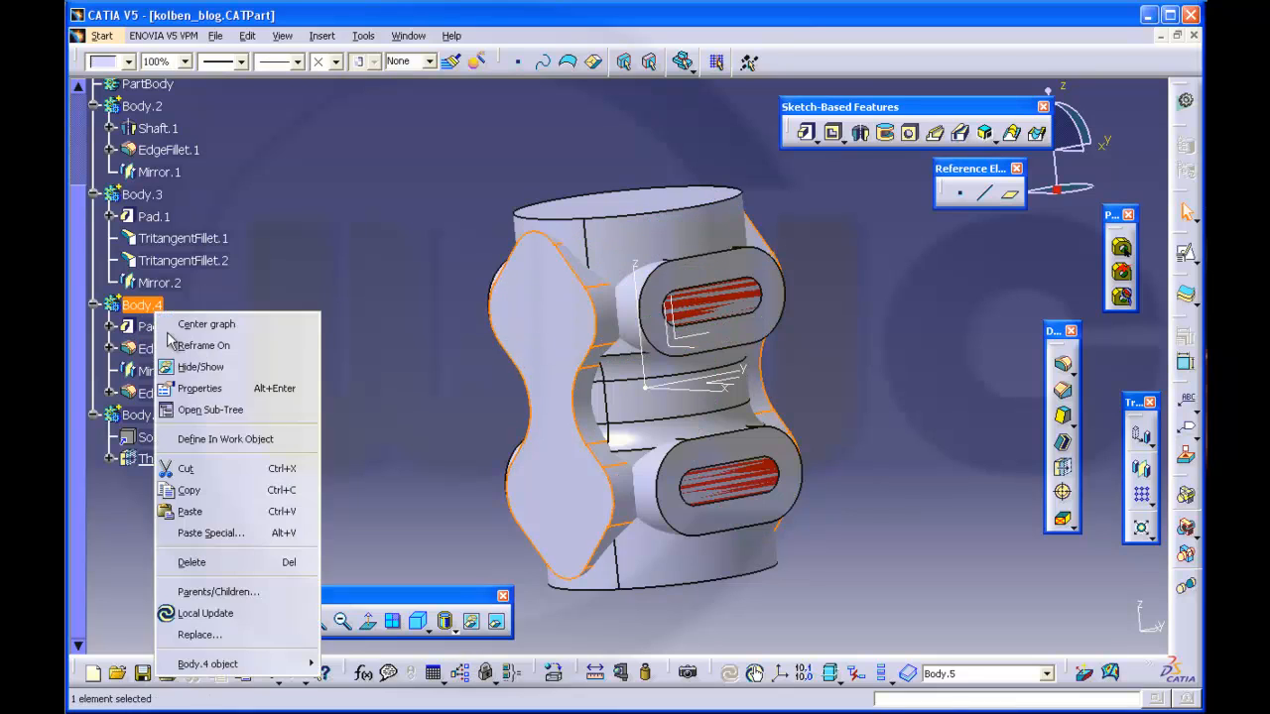
left_click(218, 438)
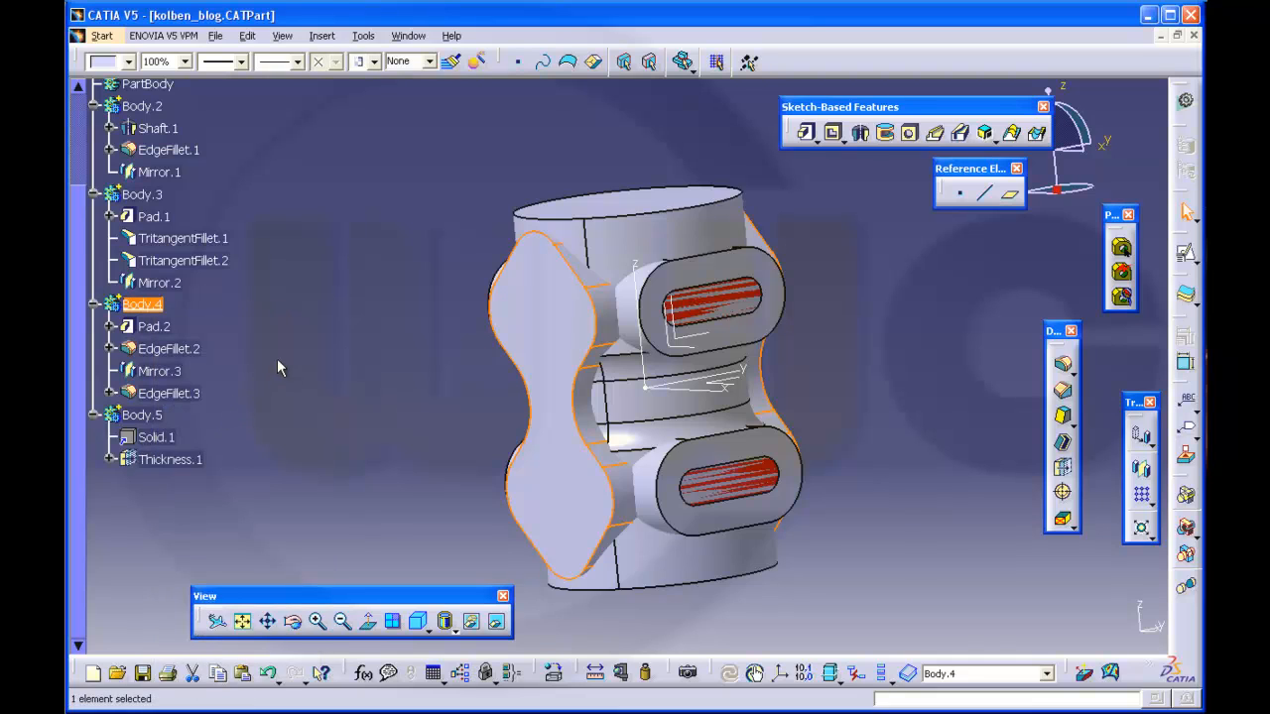
left_click(882, 674)
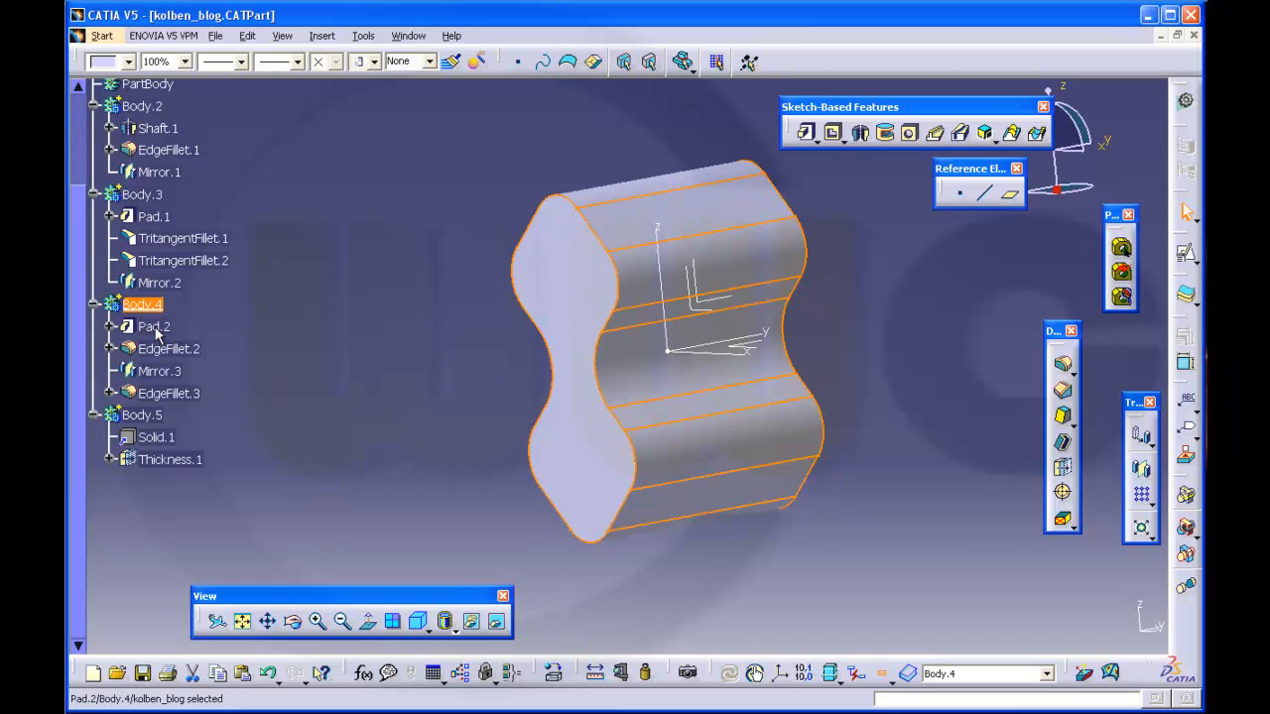
right_click(154, 326)
left_click(241, 453)
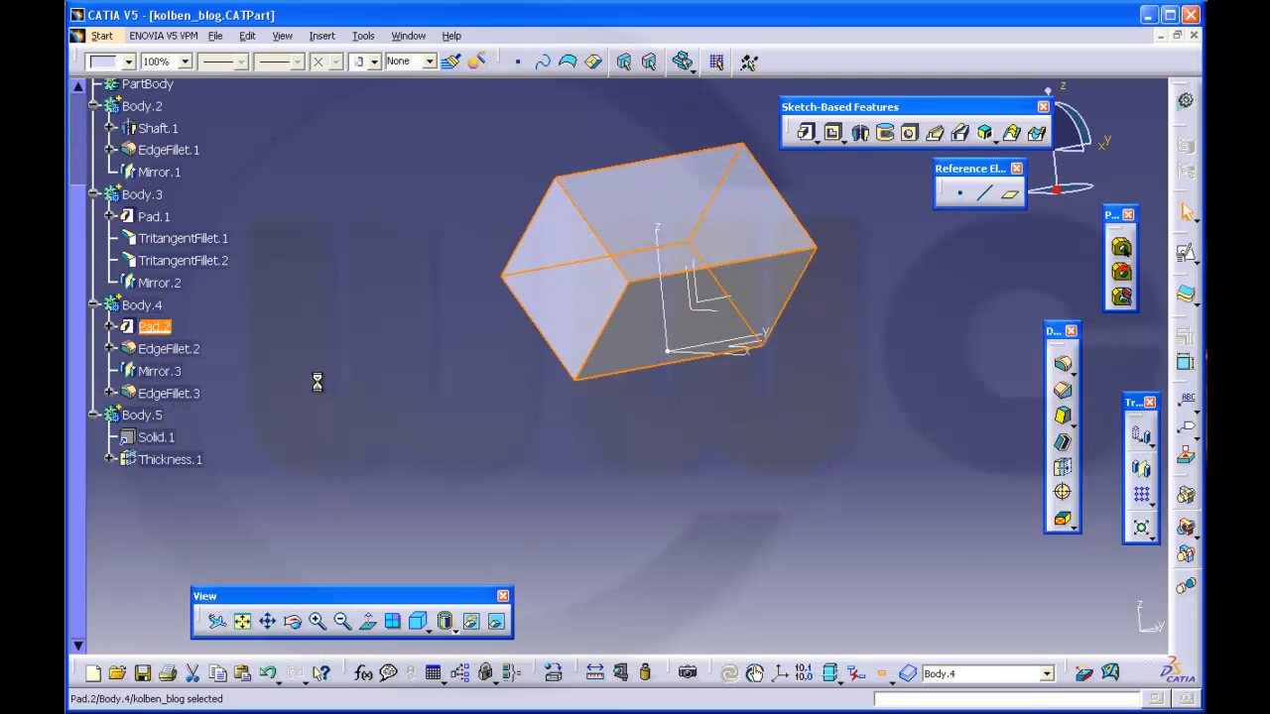
Insert Body.4's Pad.2 in a new body nested within Body.4
middle_click_drag(374, 348, 377, 391)
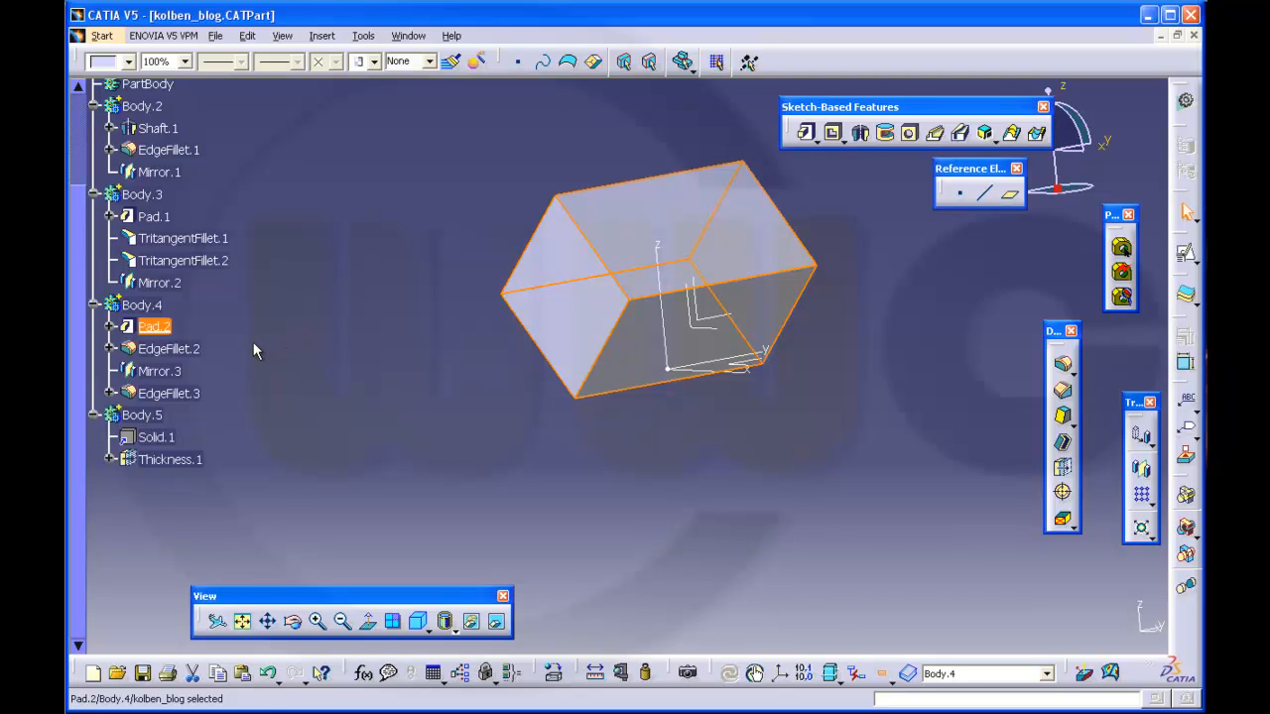
right_click(160, 330)
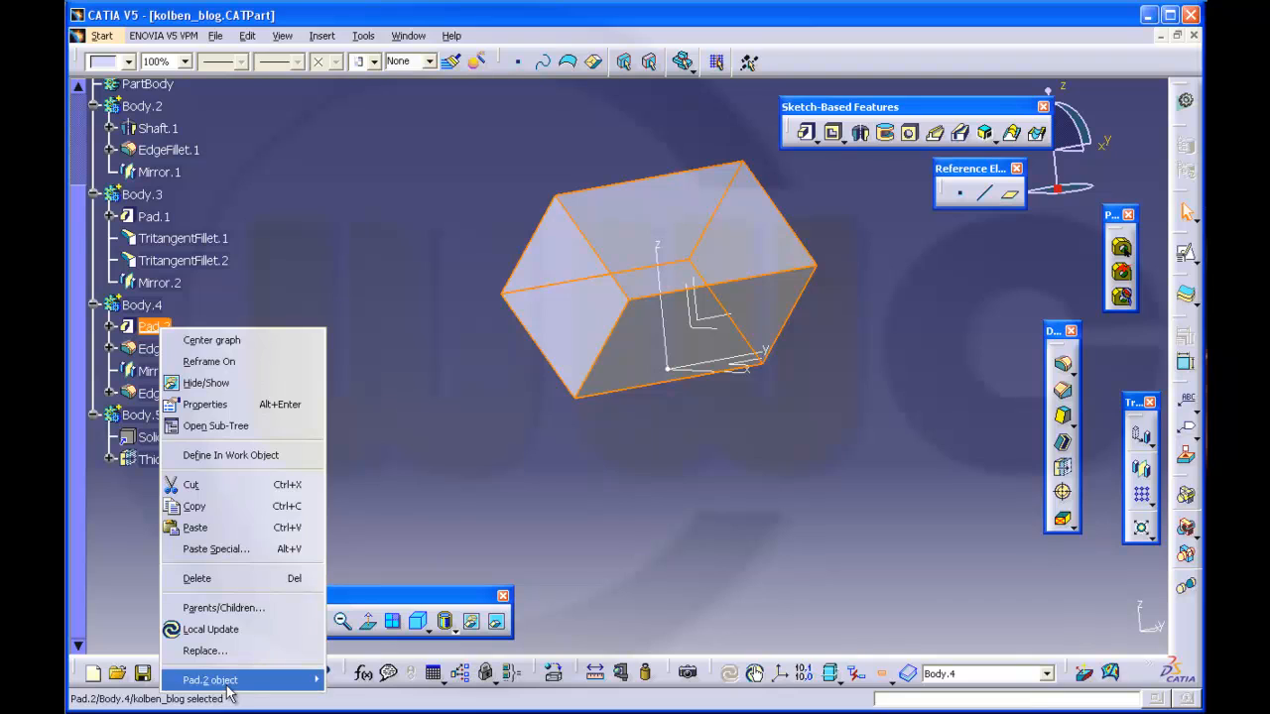
mouse_move(243, 684)
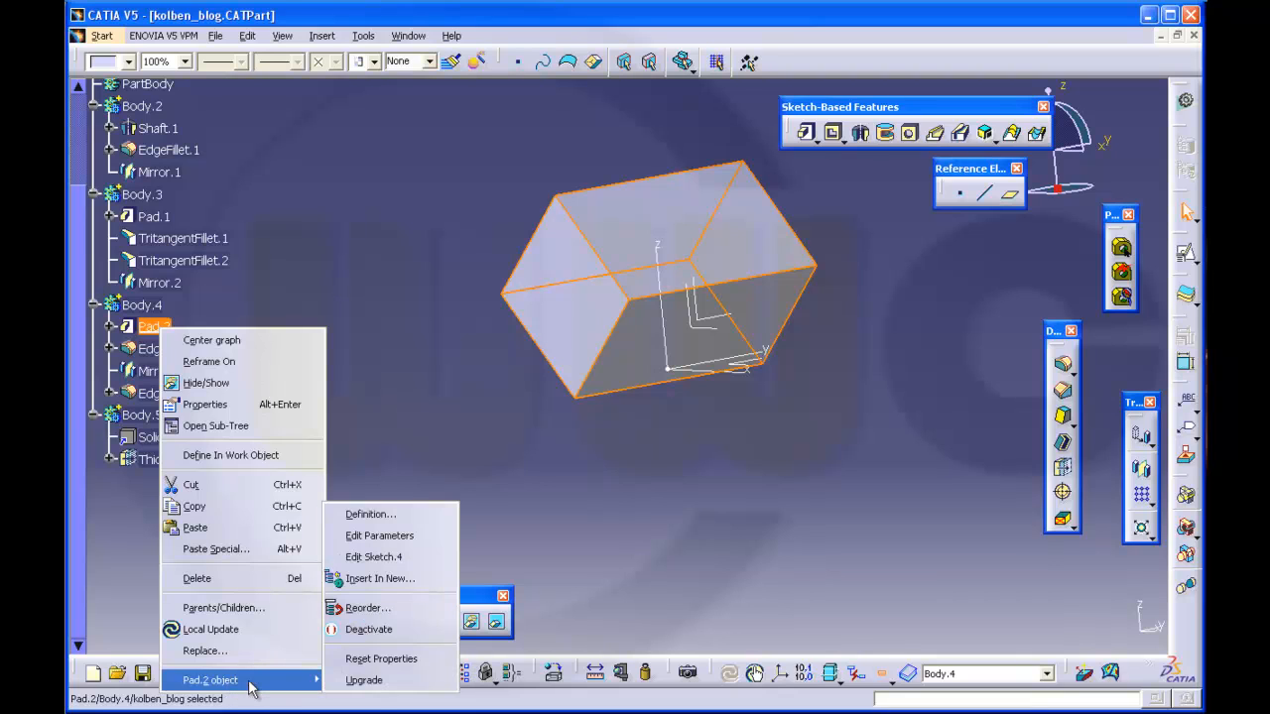
left_click(380, 579)
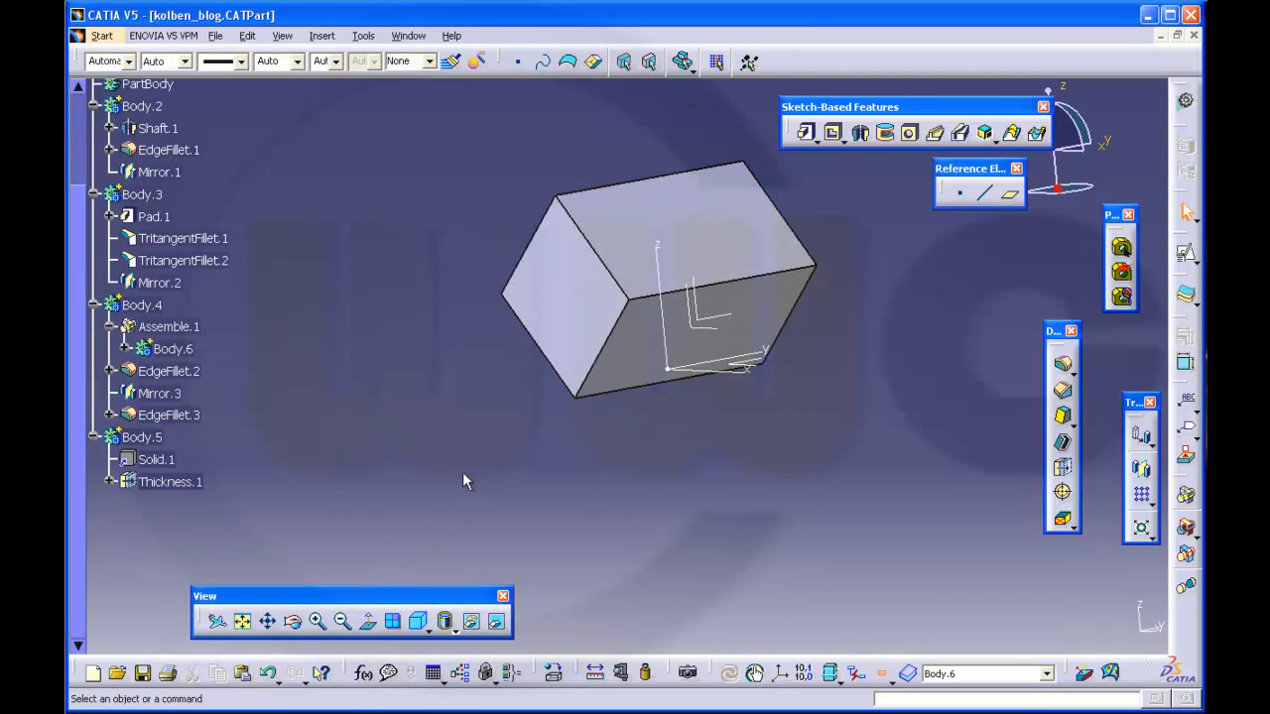
Copy Body.6 and paste it into the kolben_blog part as a result with link, then expand the pasted body
left_click(127, 348)
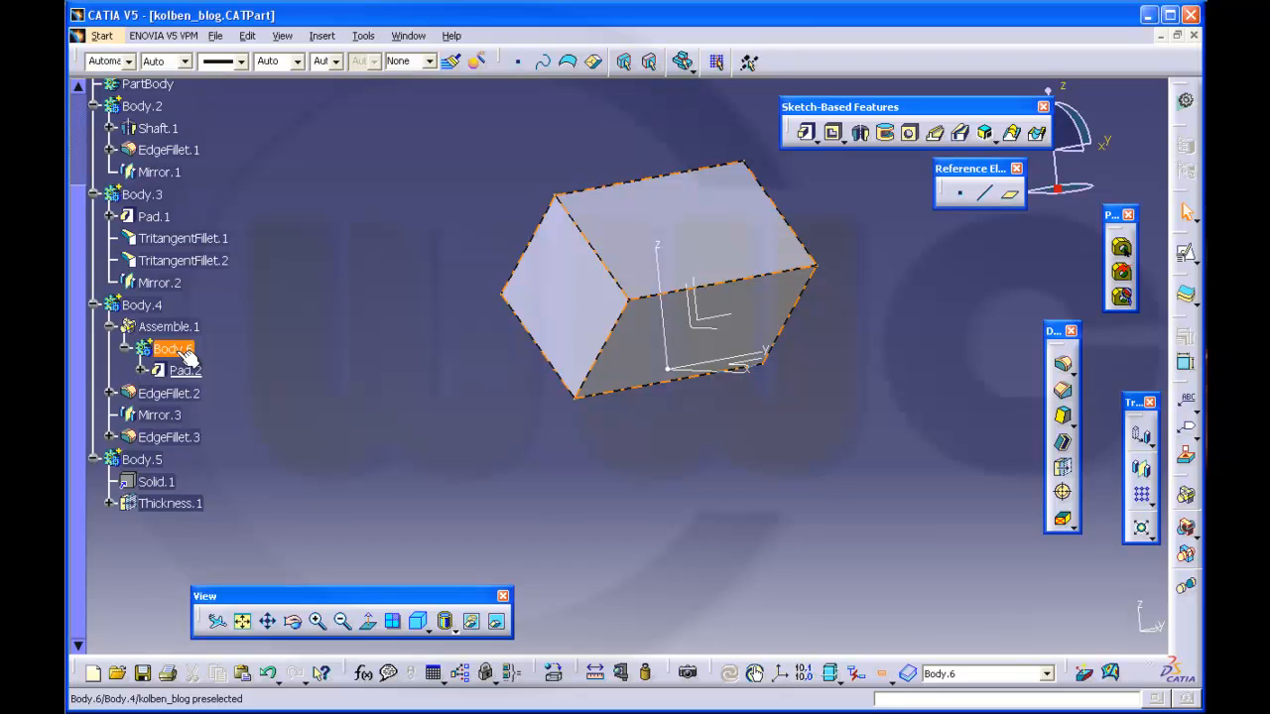
right_click(181, 350)
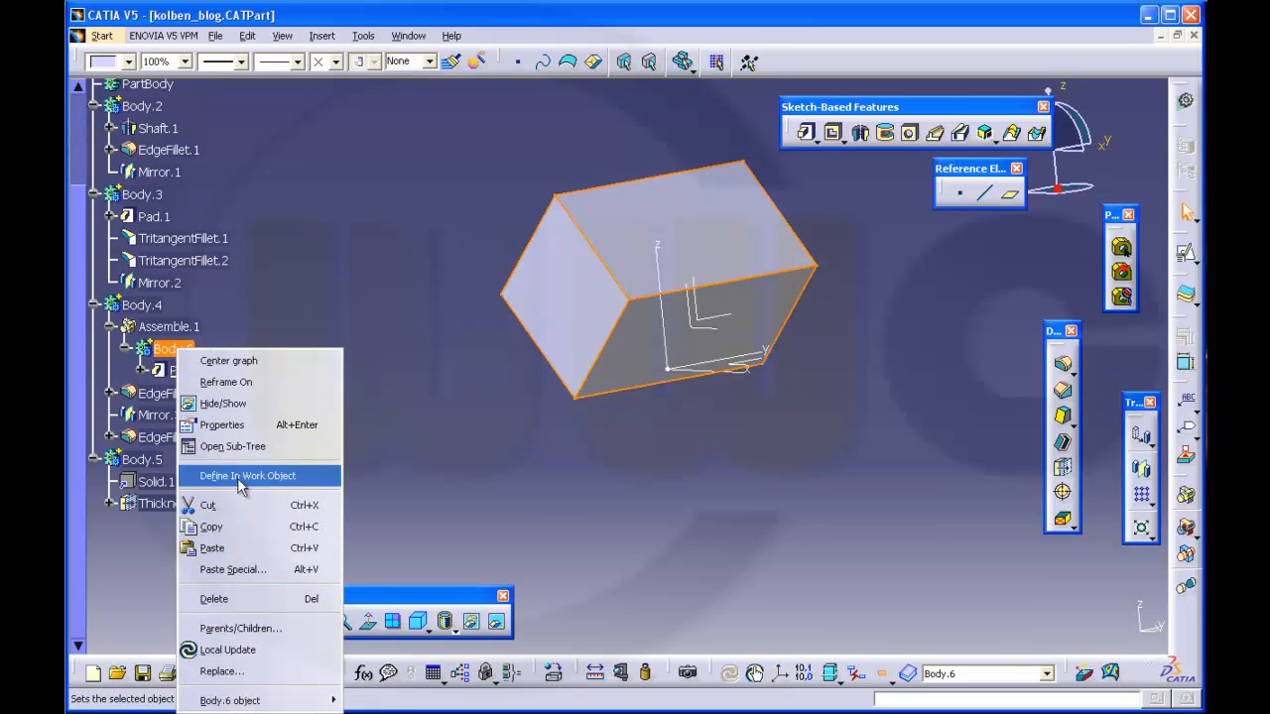
left_click(241, 527)
scroll(235, 261, "up", 3)
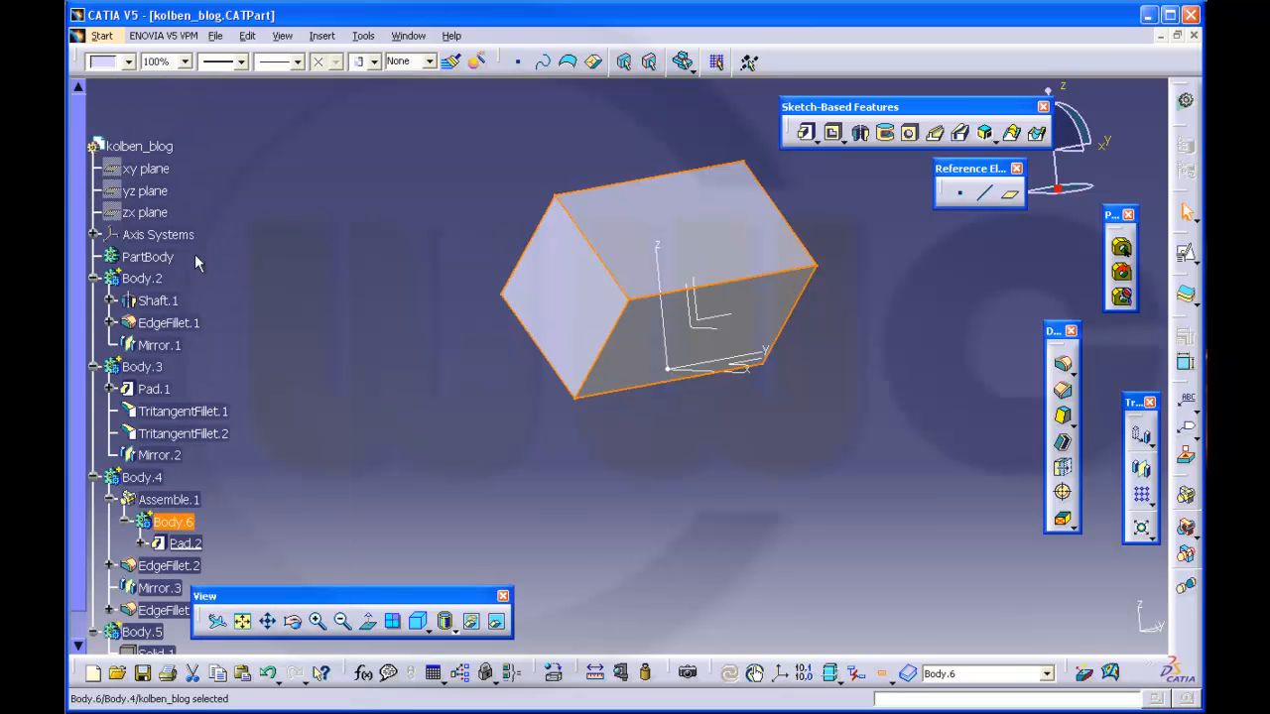
right_click(137, 149)
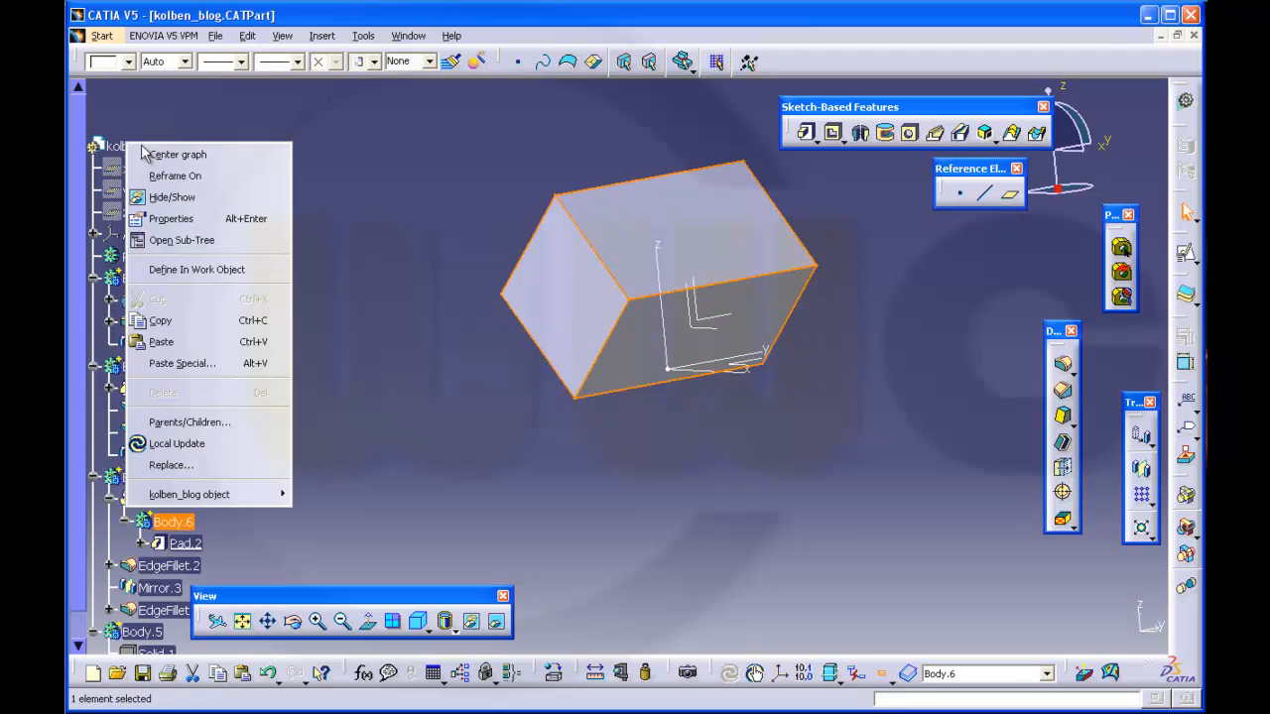
left_click(183, 364)
left_click(504, 395)
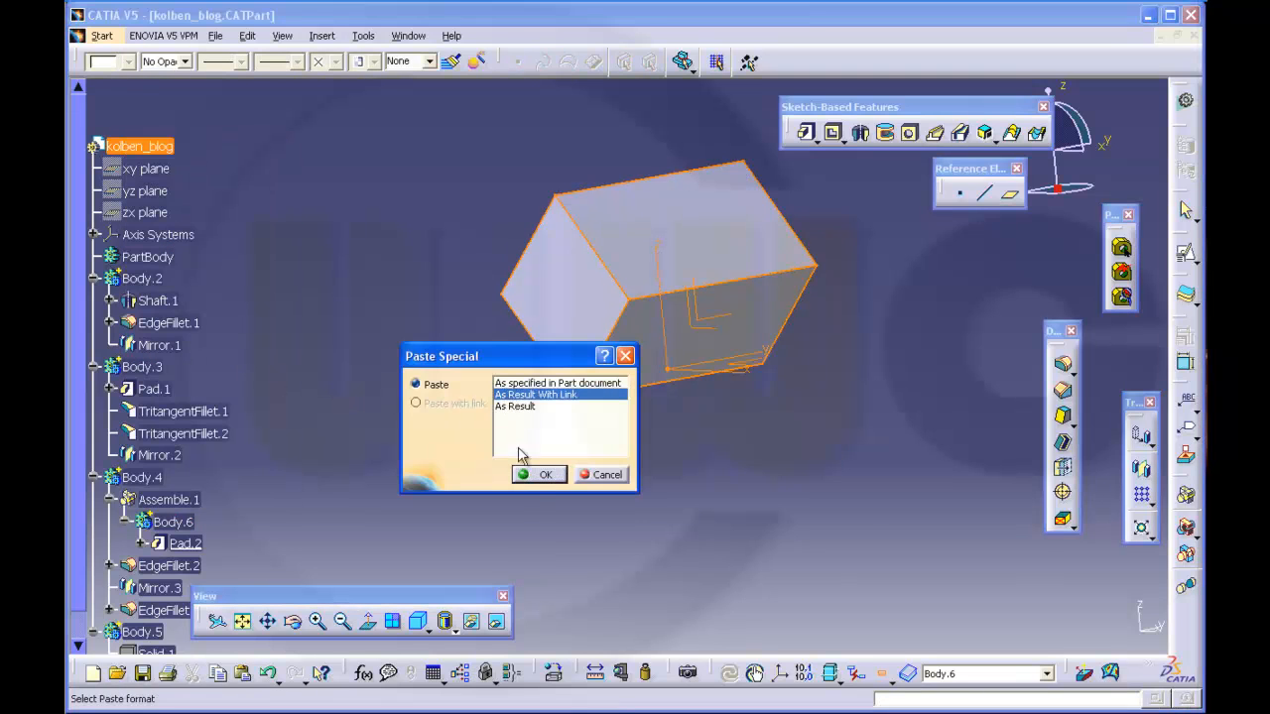
left_click(537, 475)
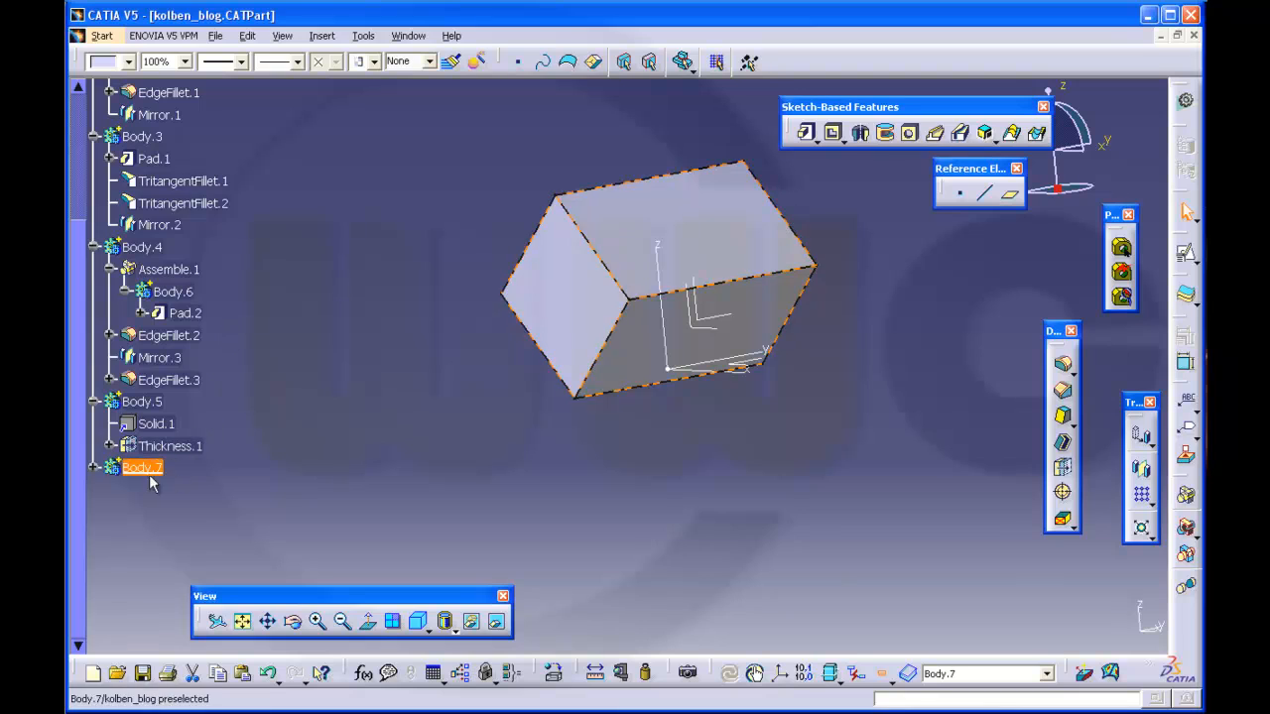
left_click(92, 467)
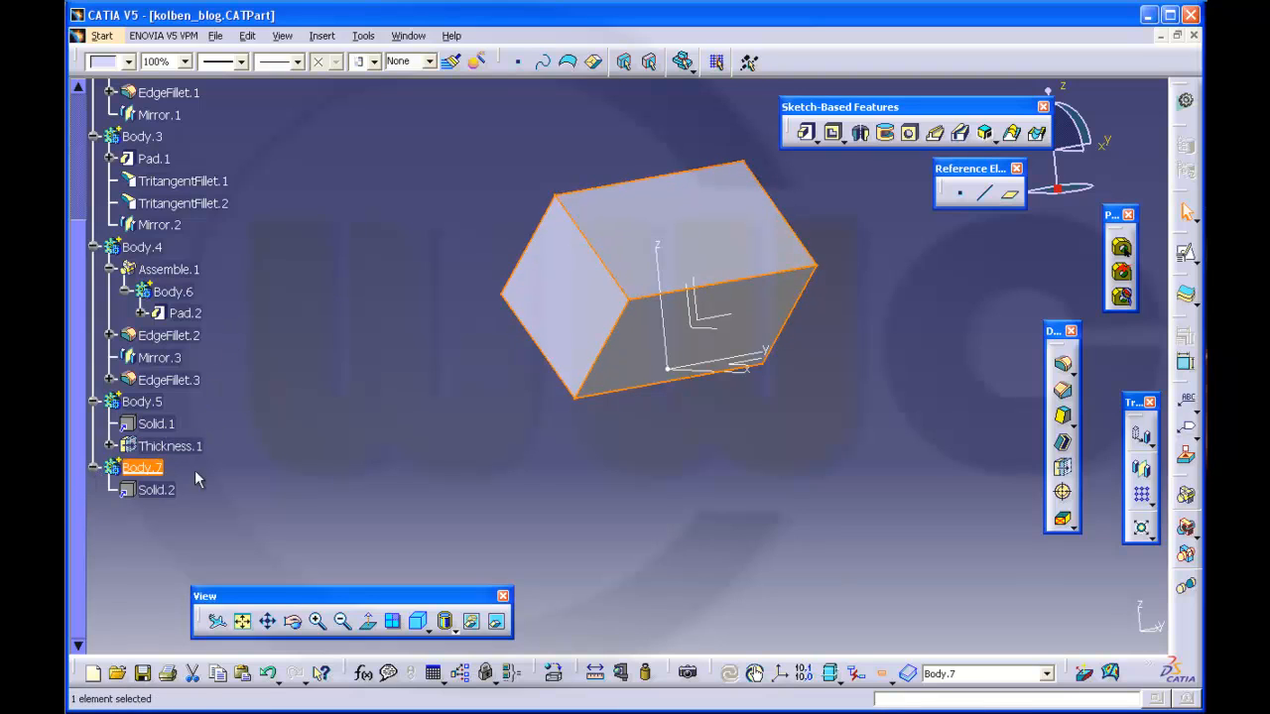
Apply a thickness of -20 mm to the four long side faces of the pasted block in Body.7
scroll(207, 460, "down", 1)
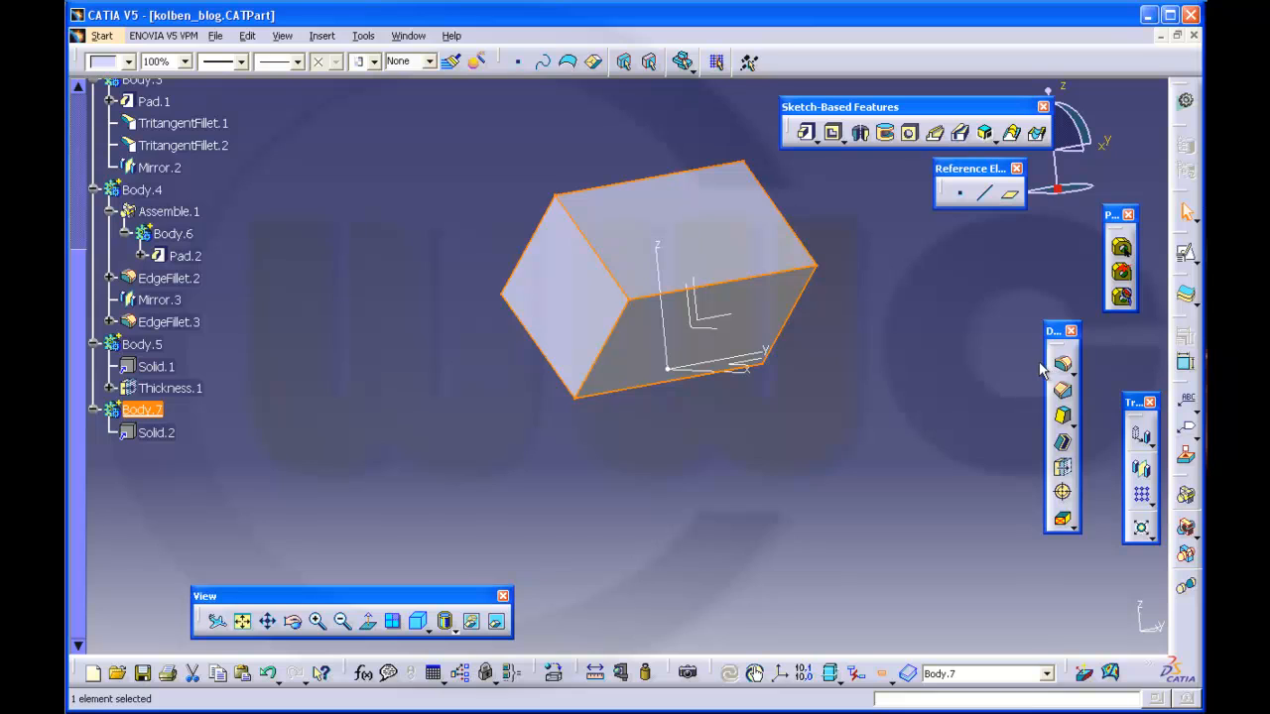
left_click(1064, 469)
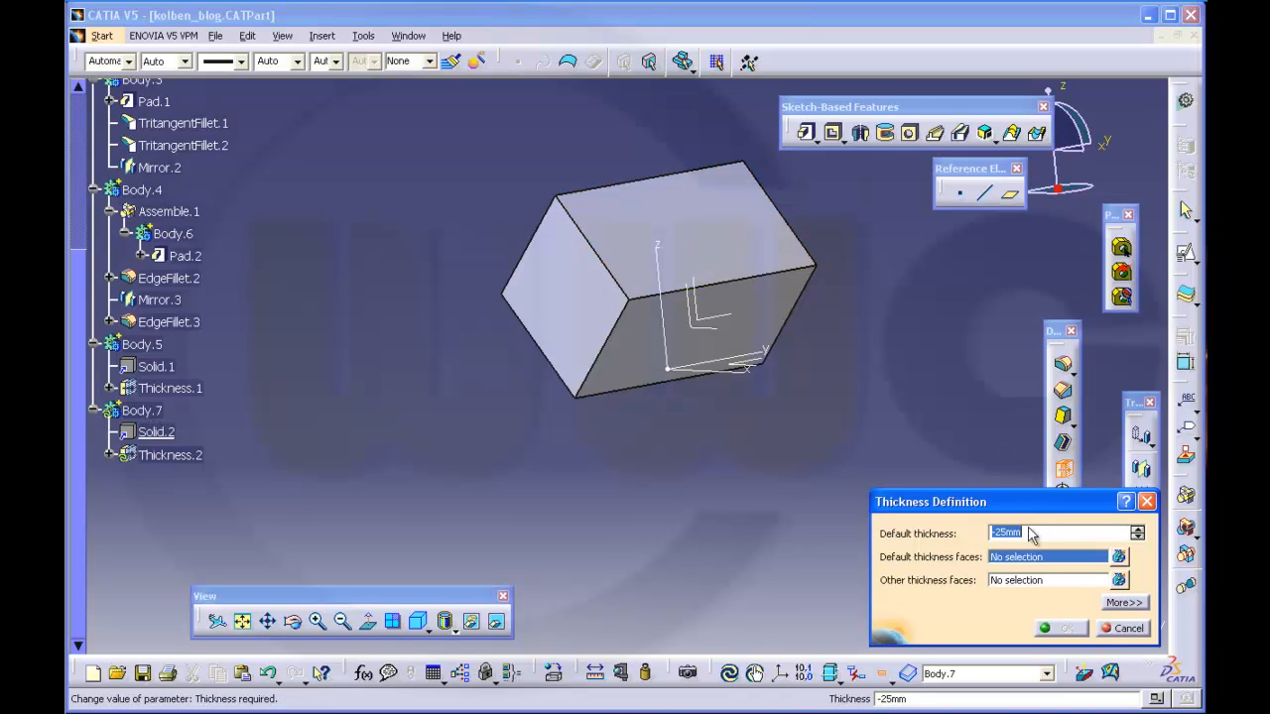
type("-20")
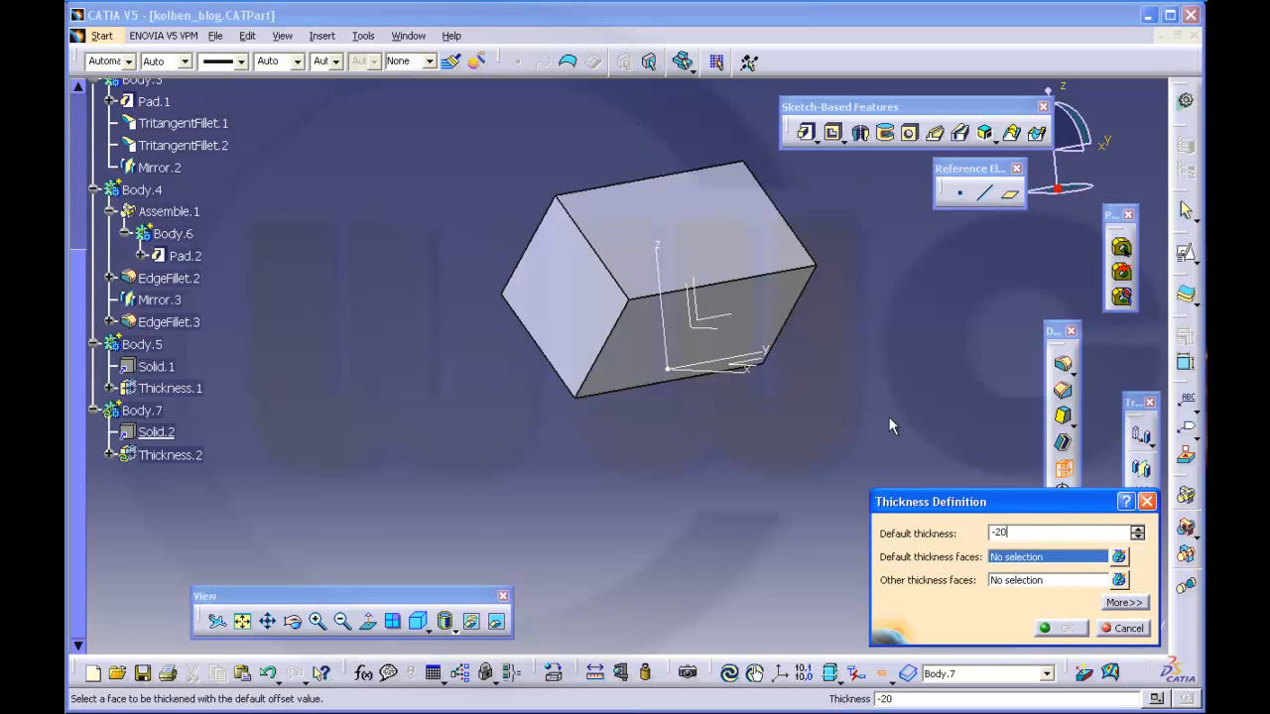
left_click(688, 255)
left_click(615, 359)
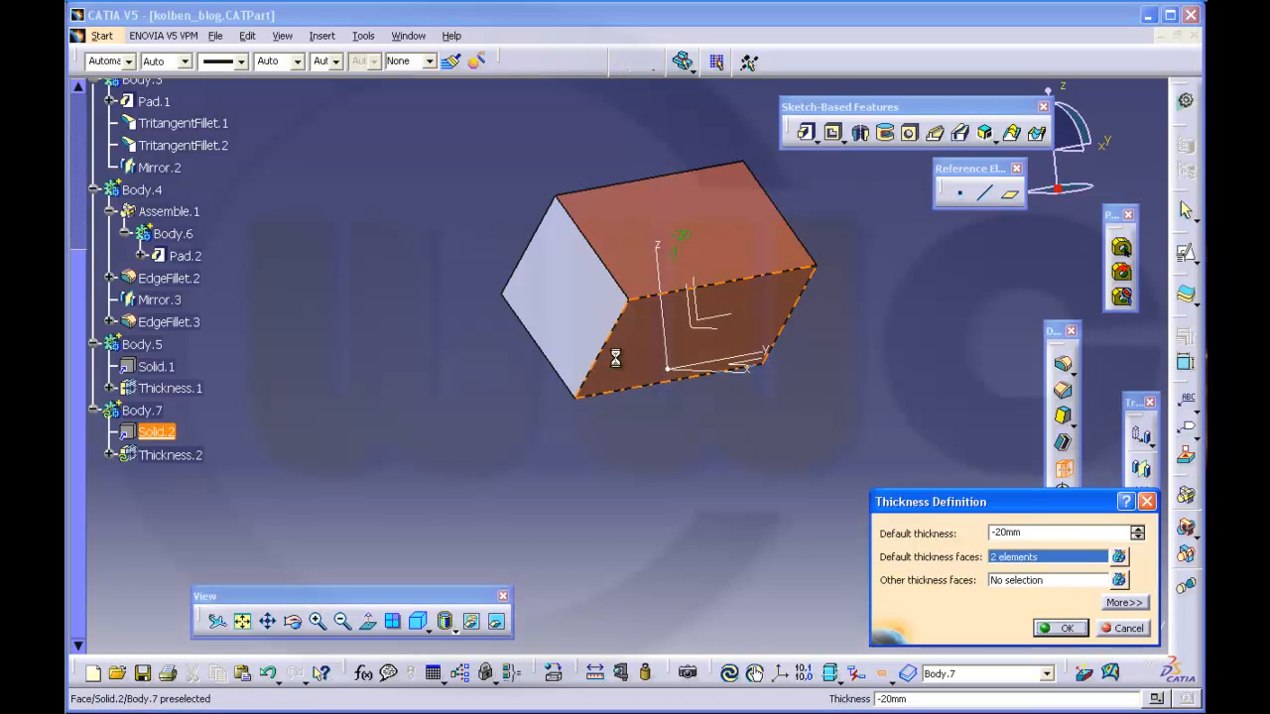
middle_click_drag(516, 355, 793, 417)
left_click(741, 310)
left_click(783, 252)
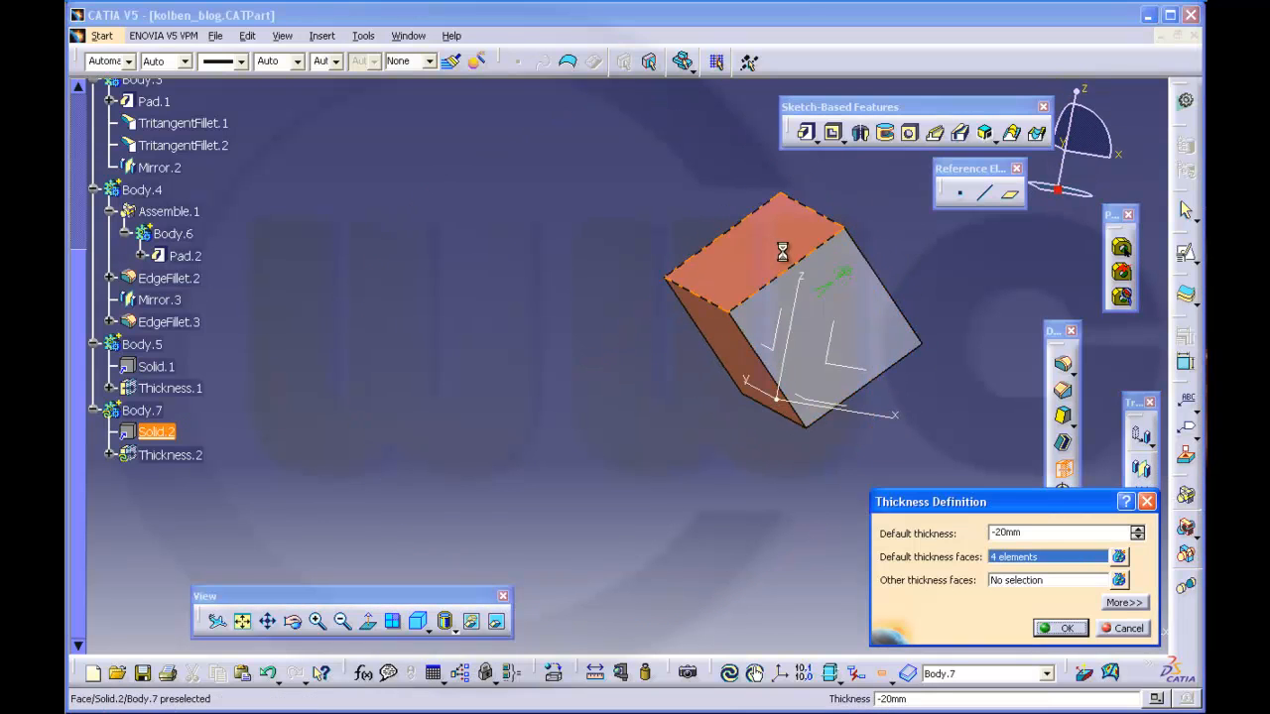
middle_click_drag(783, 252, 768, 302)
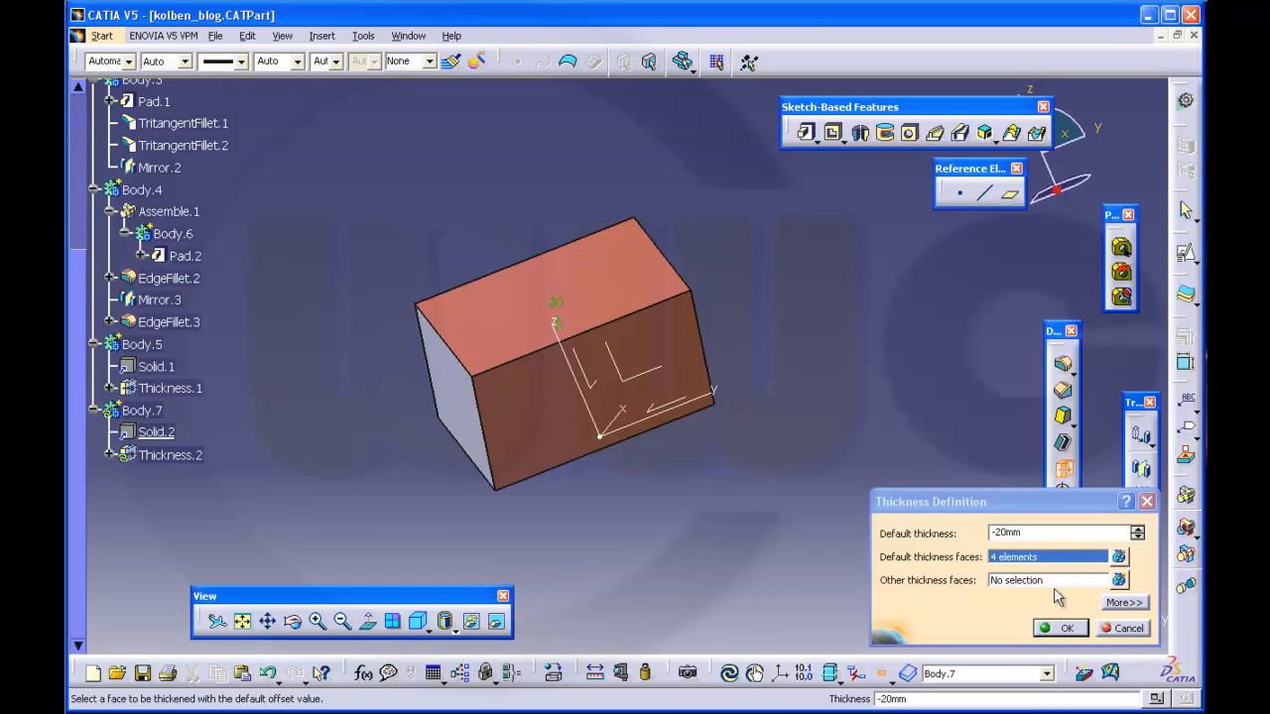
left_click(1065, 629)
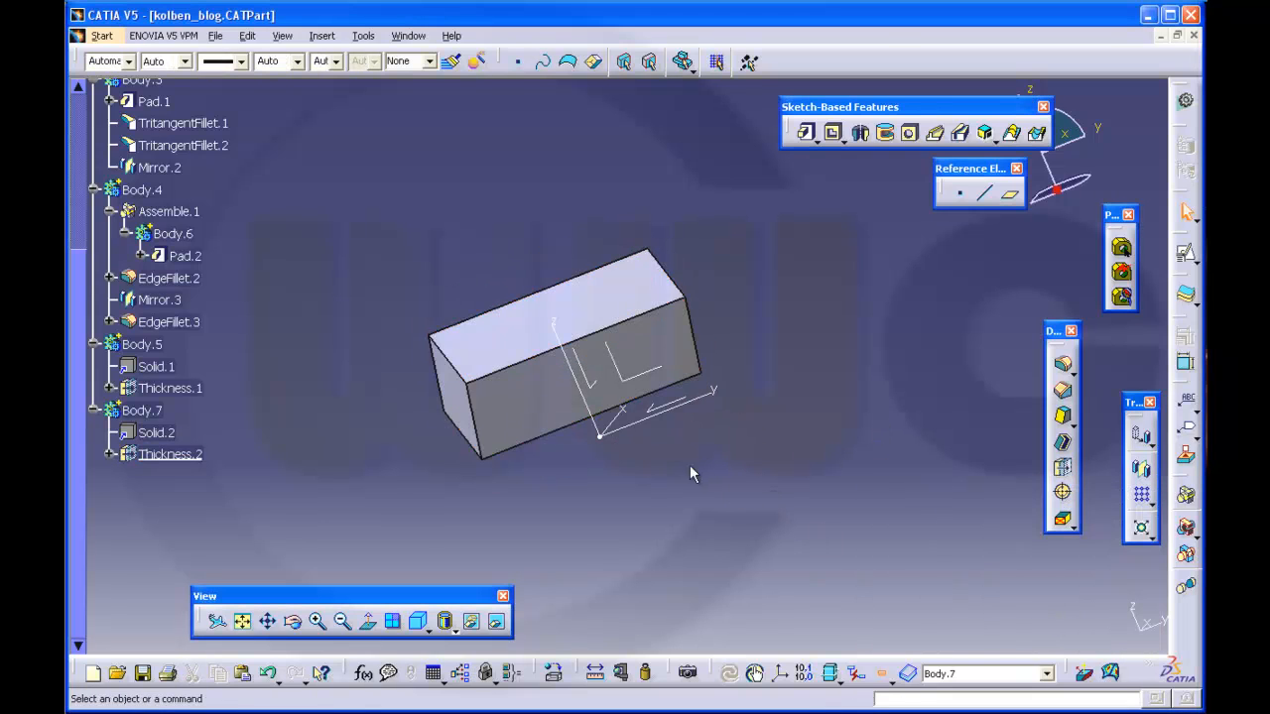
Define Body.6 as the in-work object and turn off the mirrored extent of its Pad.2
middle_click_drag(690, 464, 710, 482)
middle_click_drag(561, 276, 751, 323)
middle_click_drag(754, 377, 658, 352)
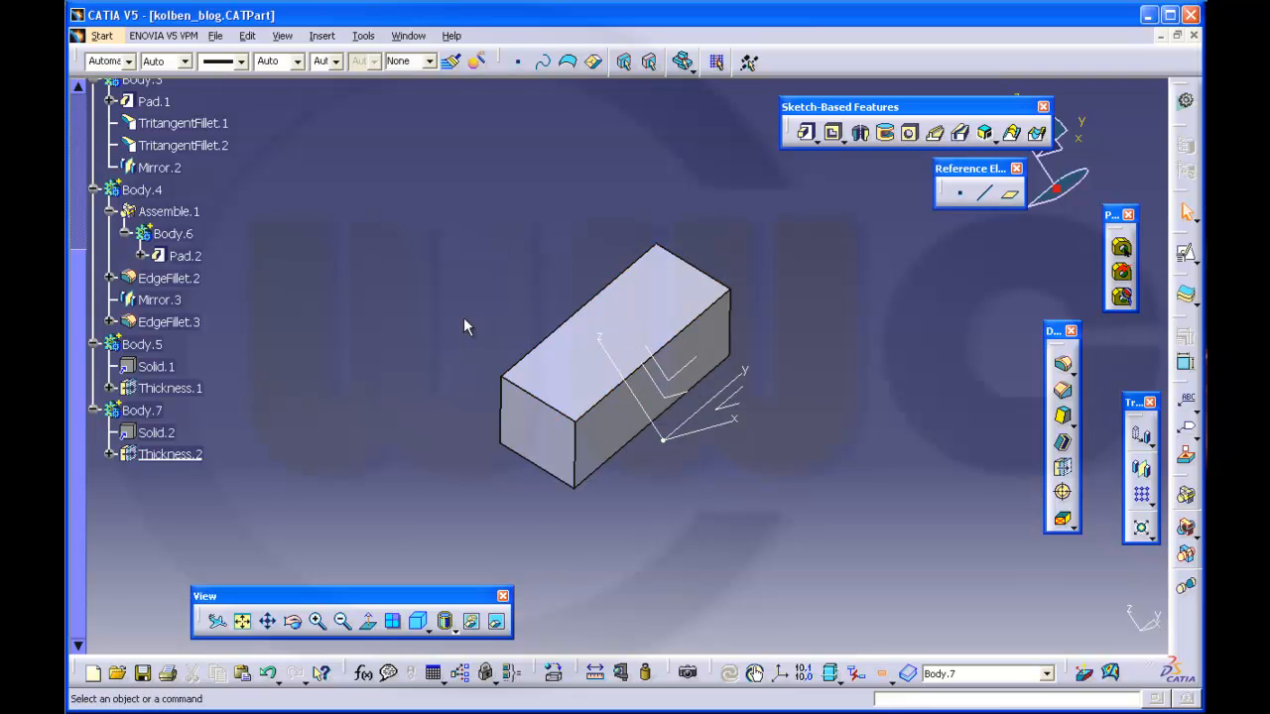
middle_click_drag(453, 324, 560, 247)
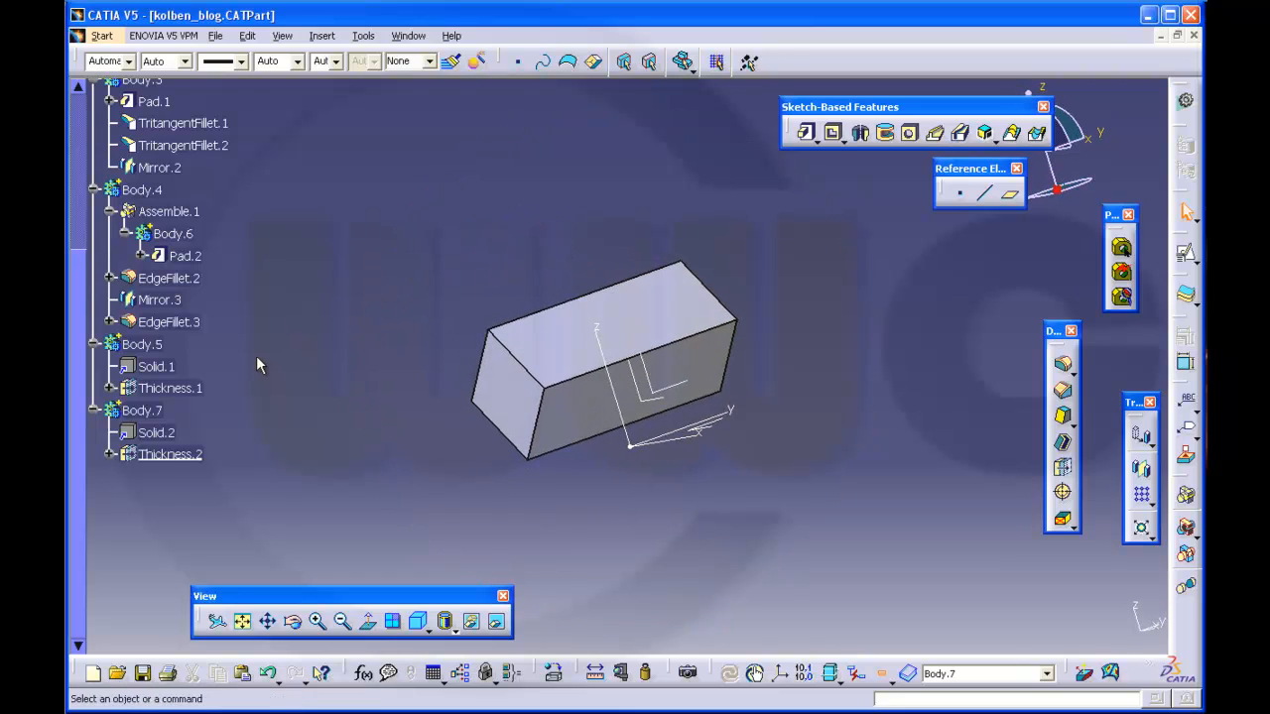
scroll(256, 357, "up", 1)
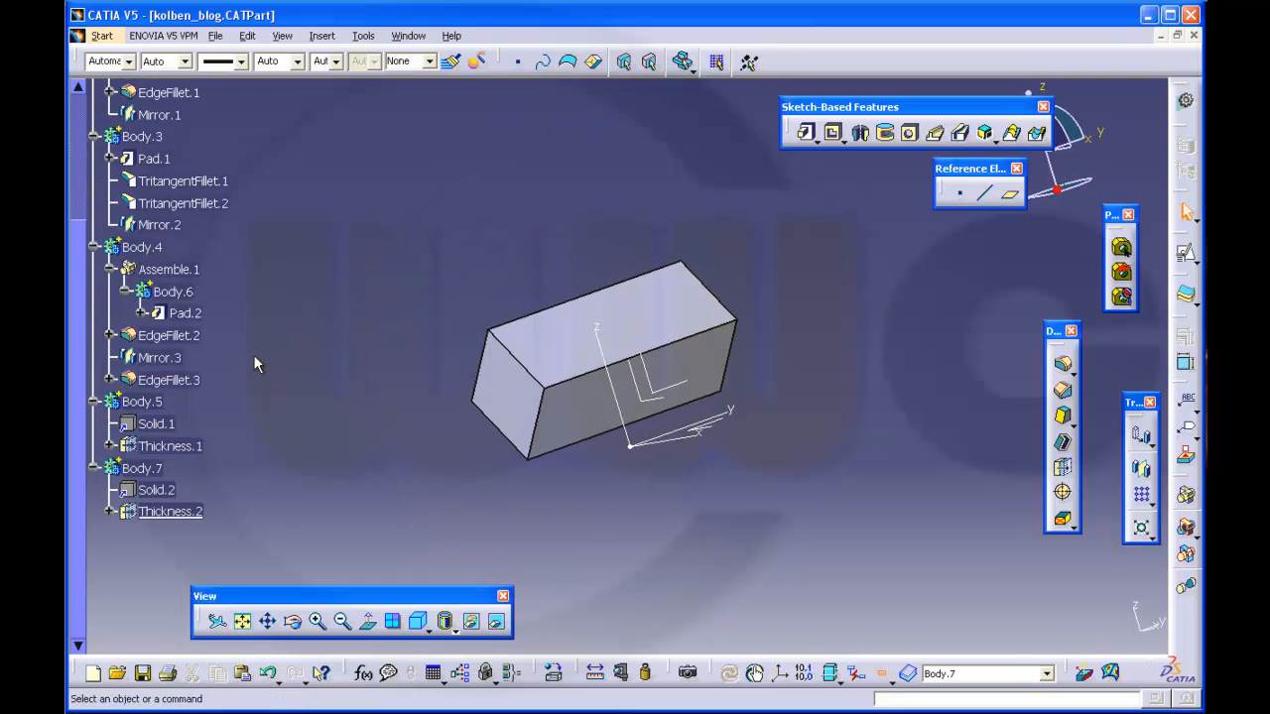
right_click(185, 314)
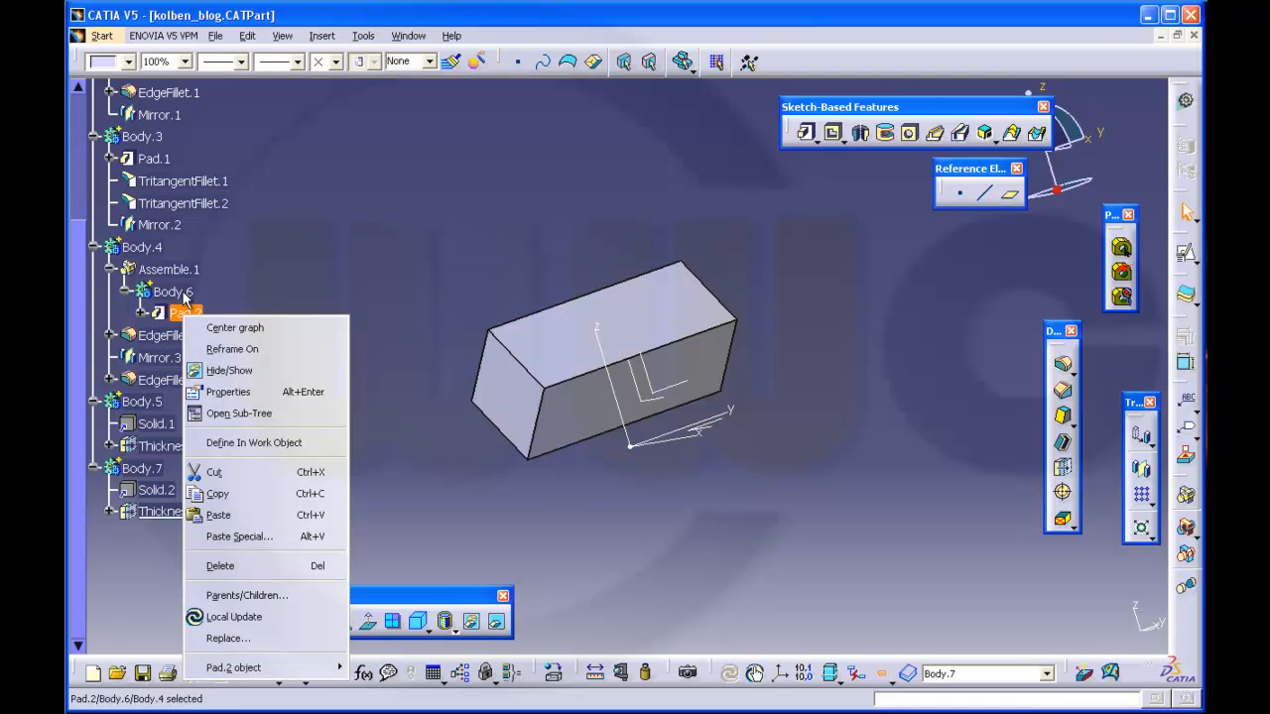
right_click(183, 294)
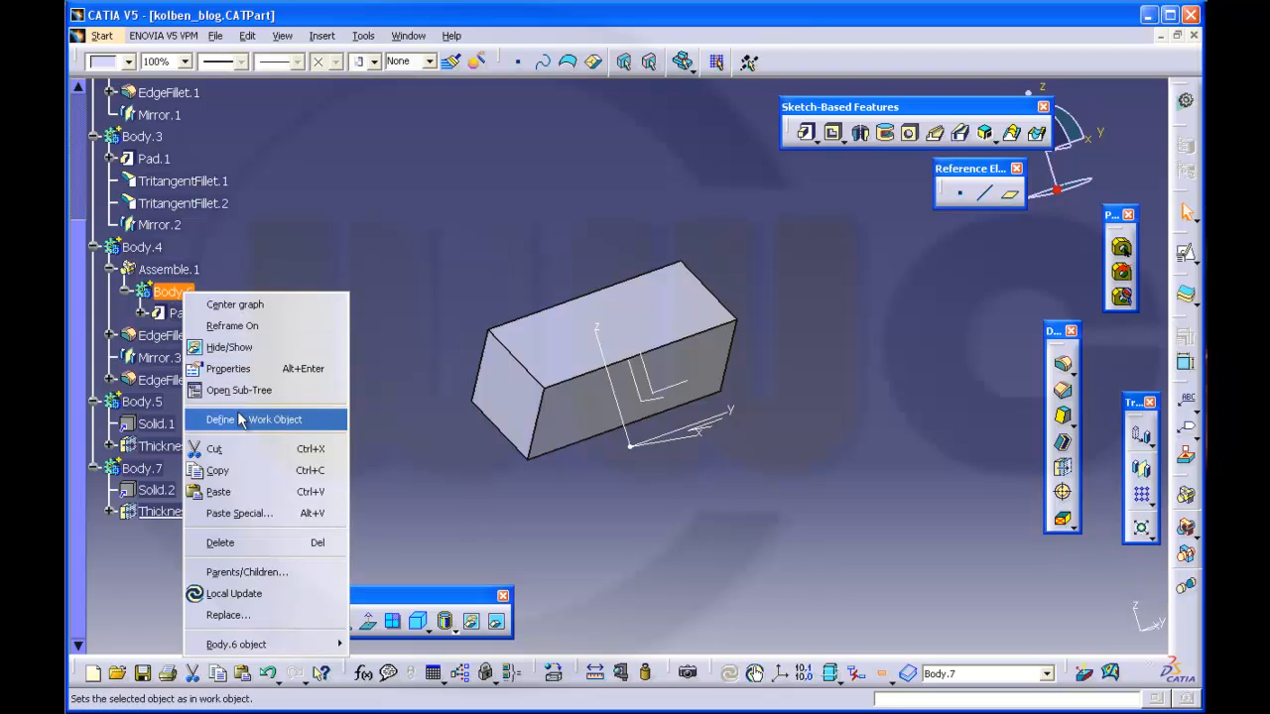
left_click(241, 419)
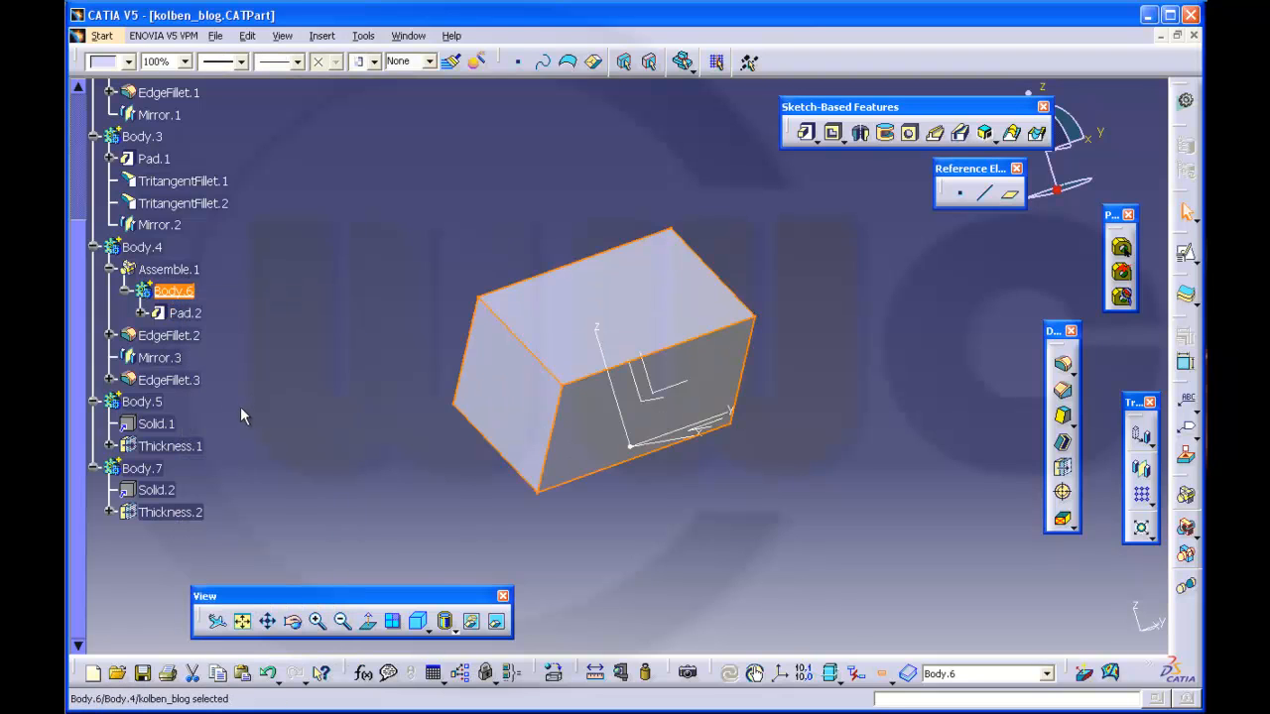
double_click(187, 313)
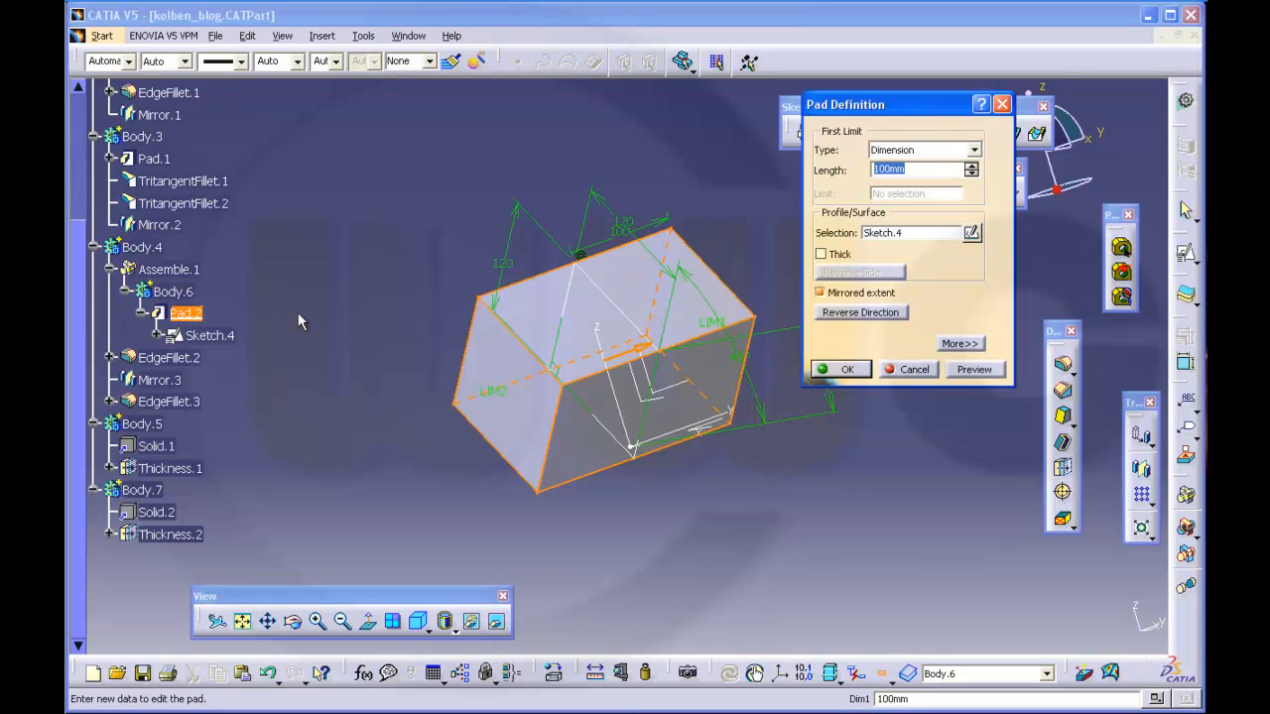
middle_click_drag(488, 259, 413, 261)
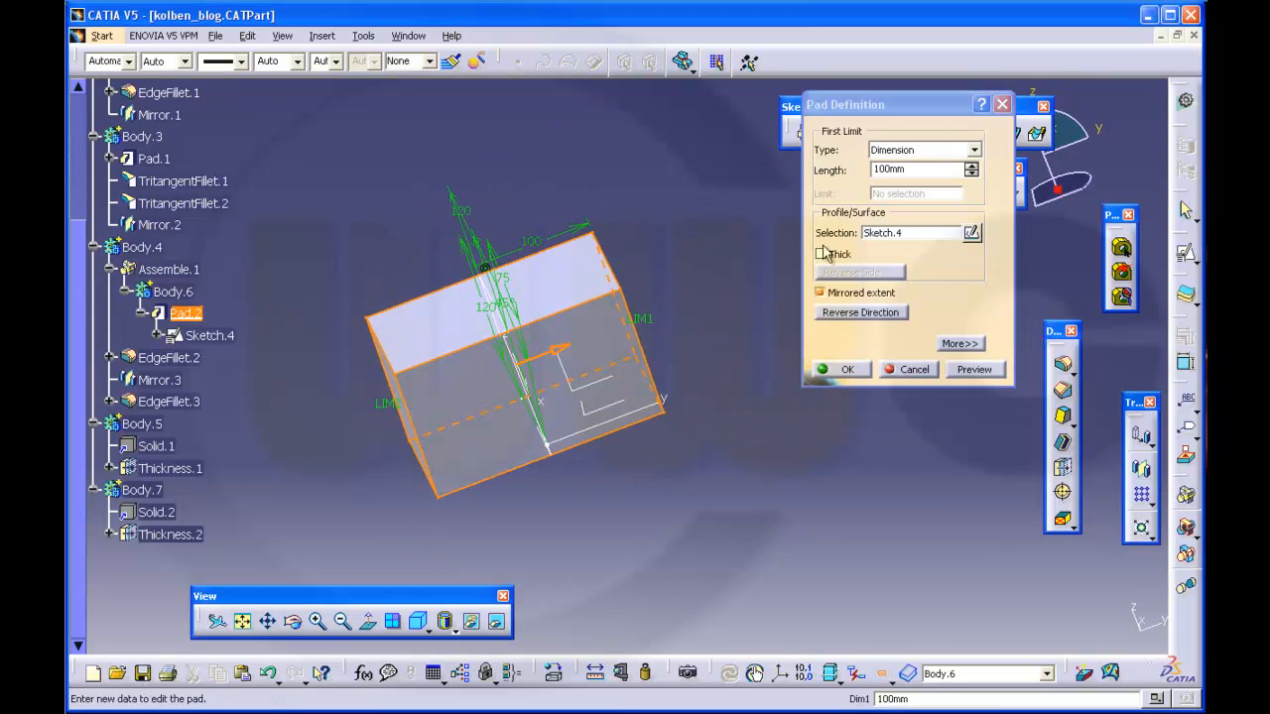
left_click(820, 294)
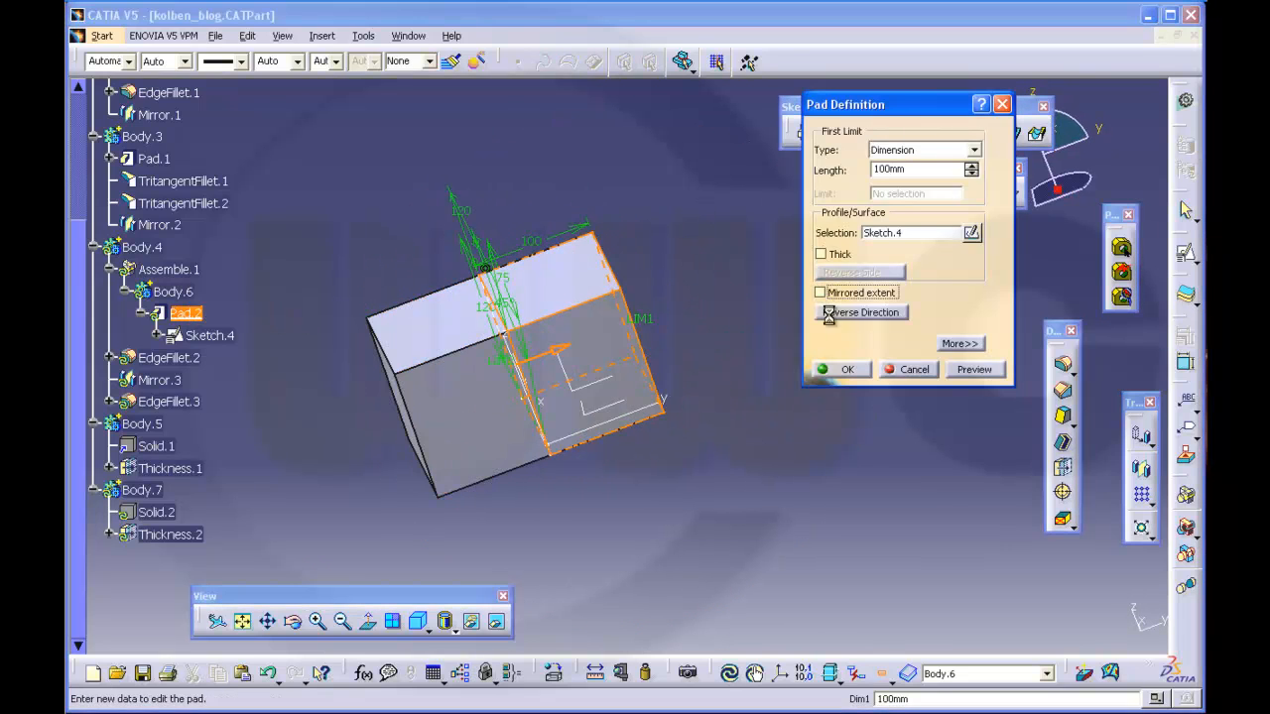
left_click(844, 373)
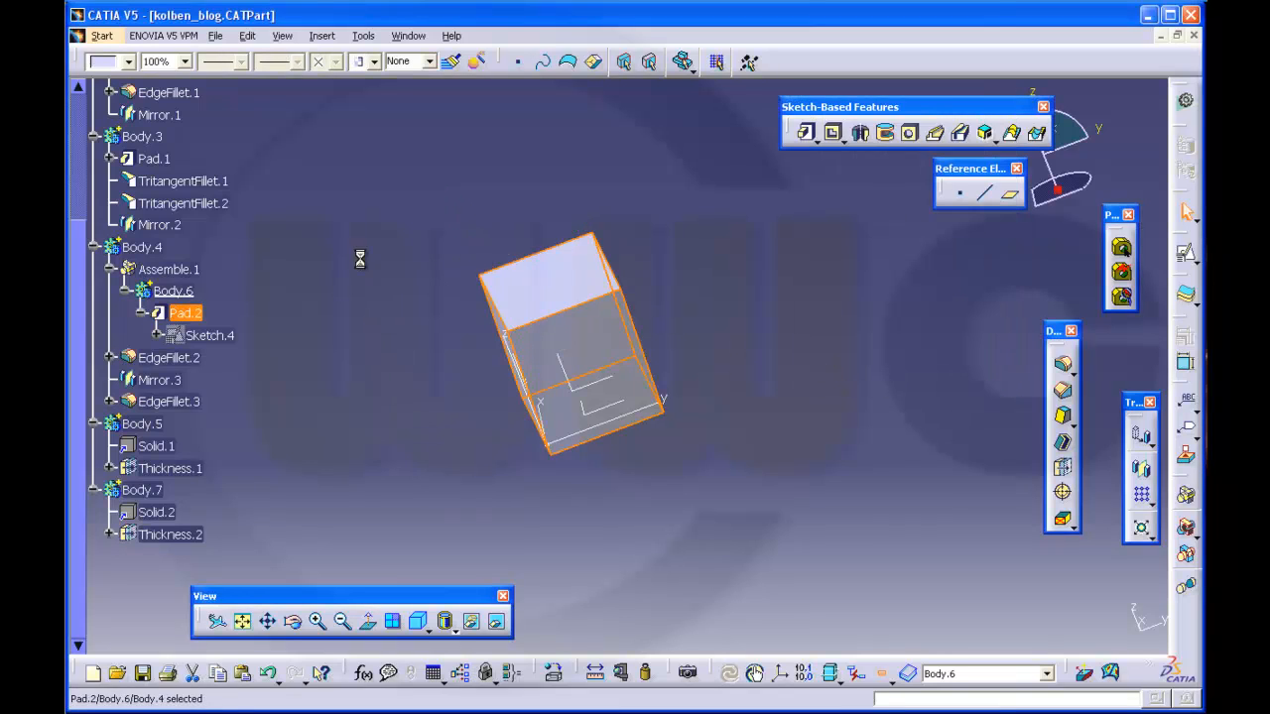
Define Assemble.1 and finally Body.4 as the in-work object to examine the shortened pad with its fillets and mirror
right_click(171, 274)
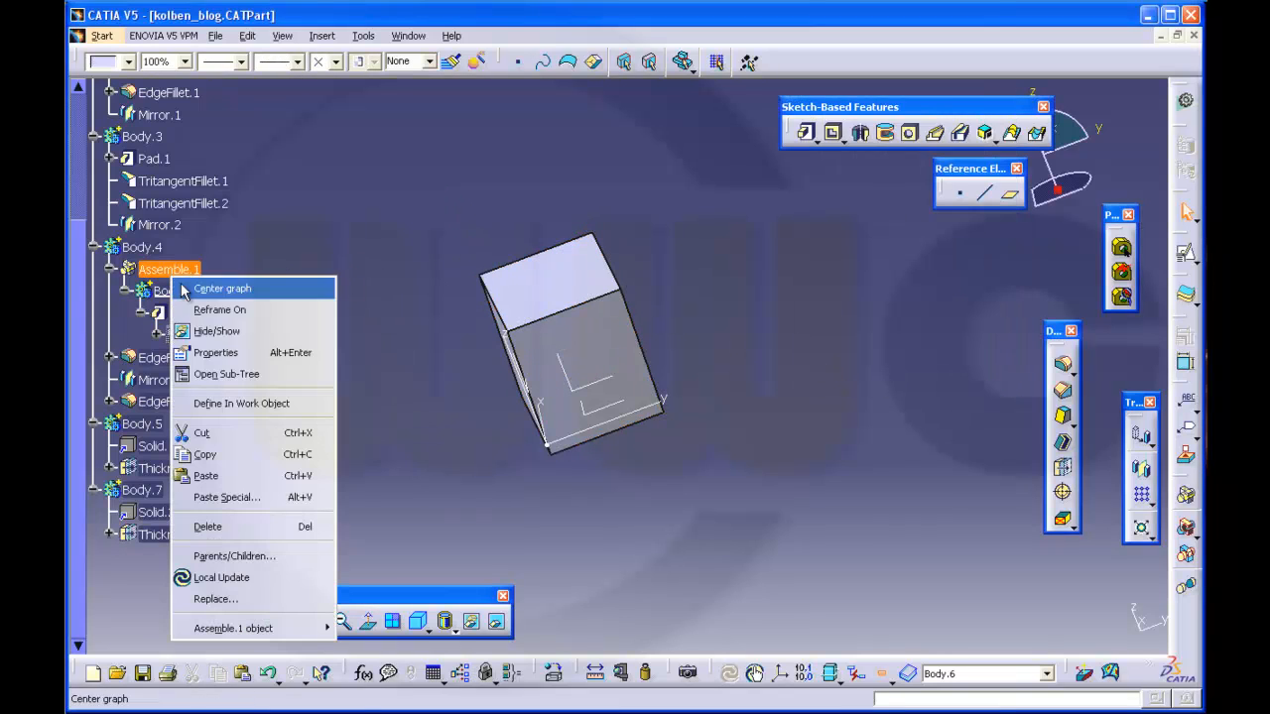
left_click(234, 401)
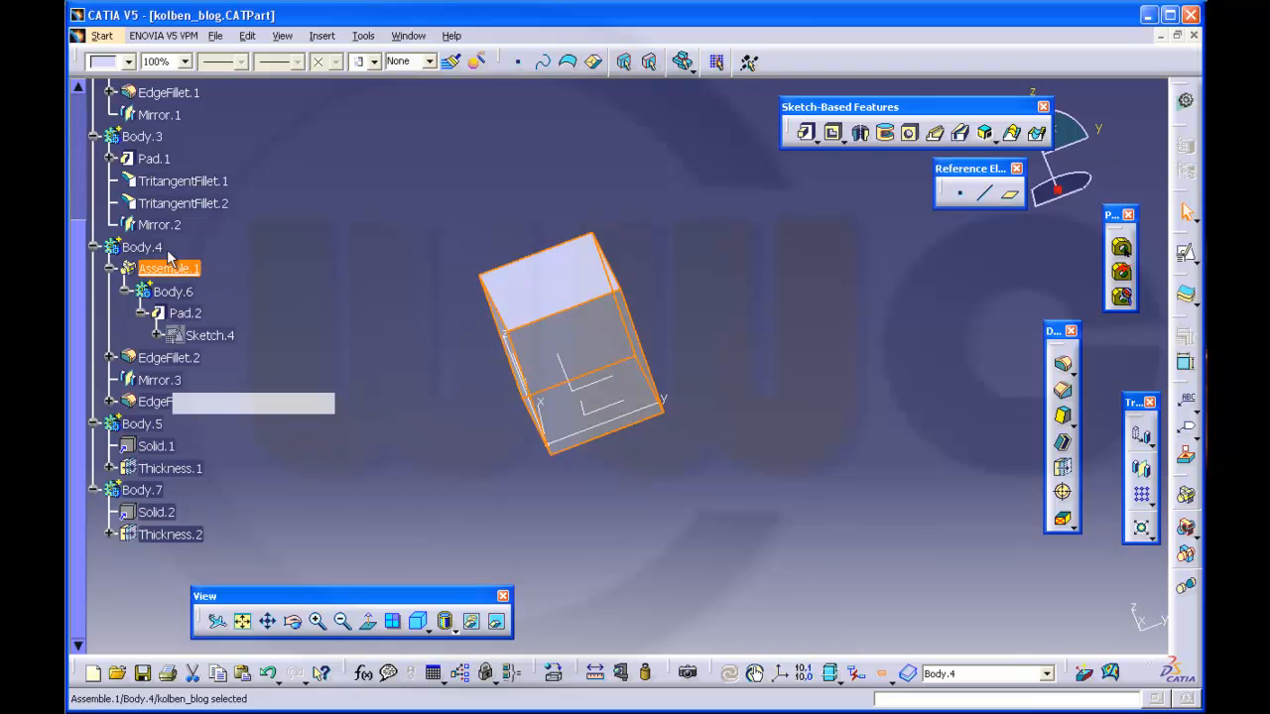
right_click(160, 254)
left_click(211, 380)
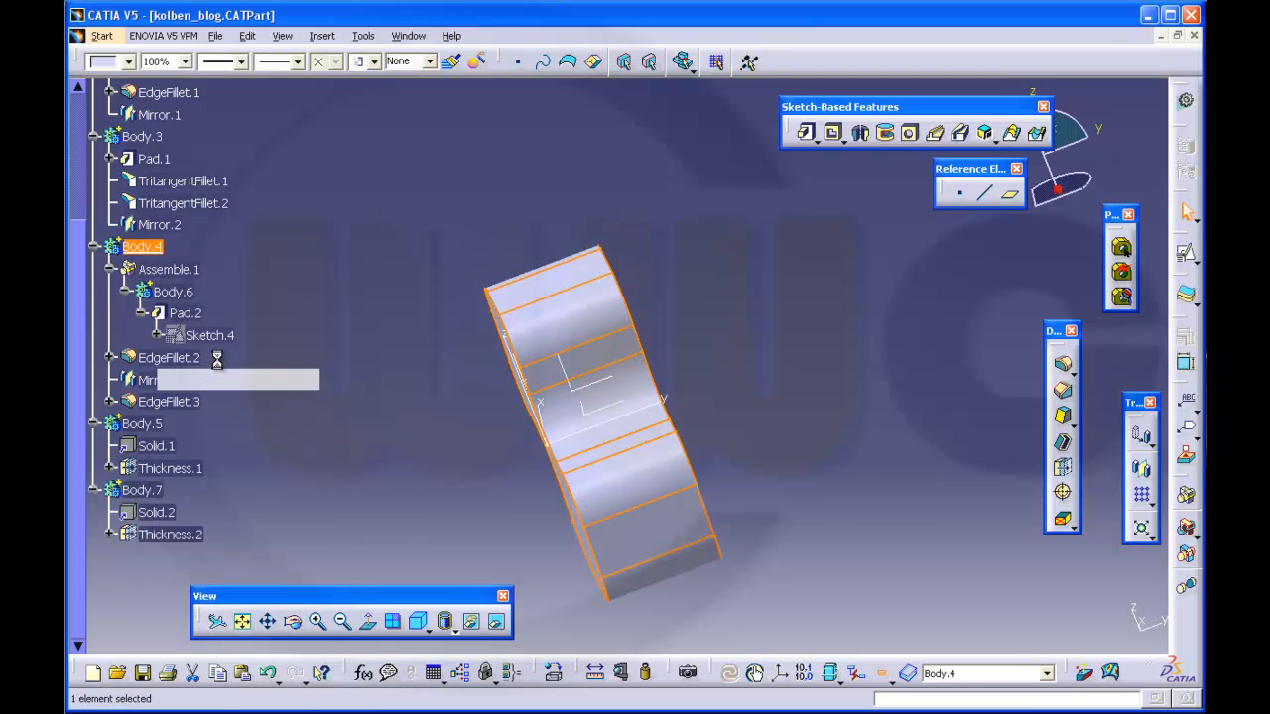
middle_click_drag(318, 311, 377, 235)
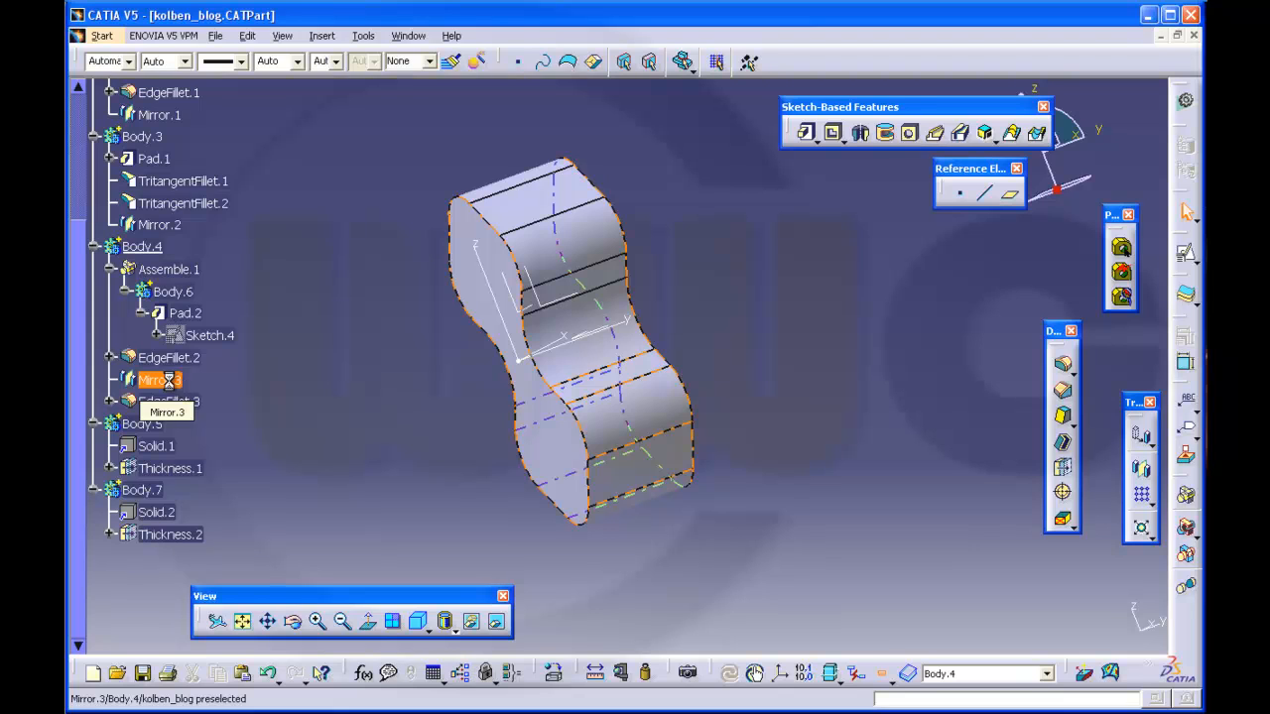
Define Mirror.3 as the in-work object and mirror the solid about the ZX plane of the absolute axis system
right_click(168, 380)
left_click(279, 144)
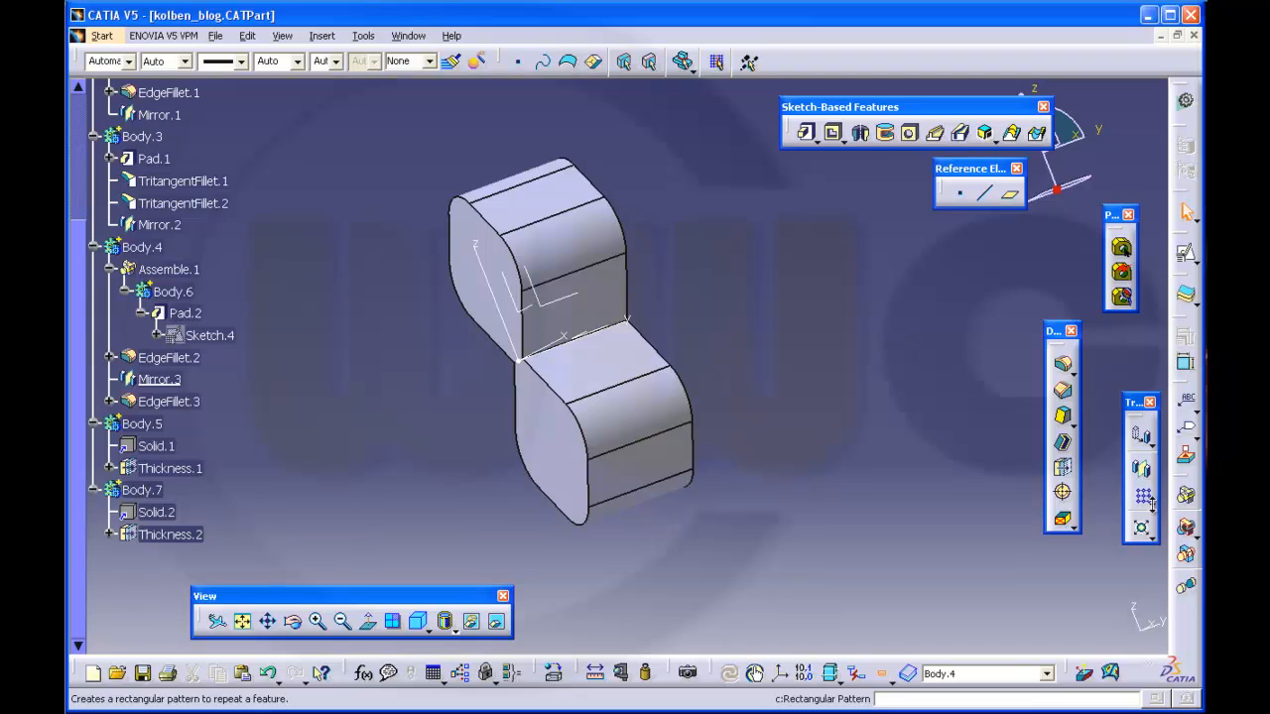
left_click(1141, 469)
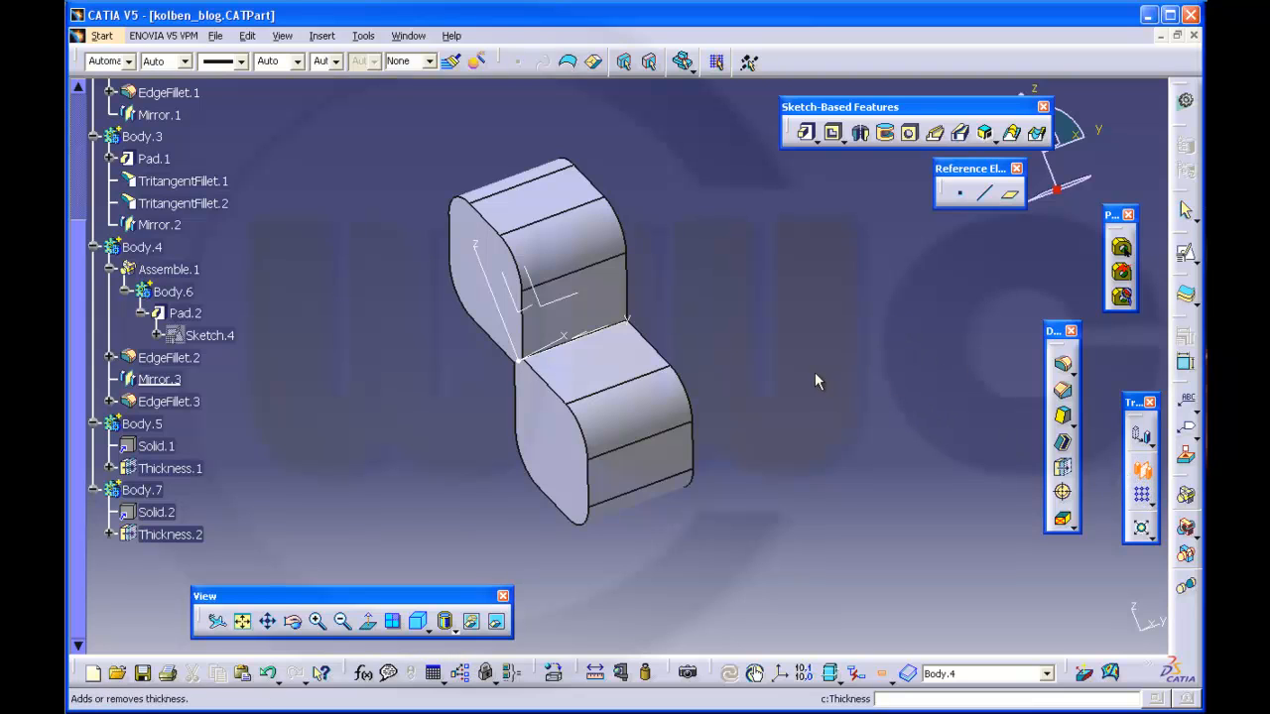
middle_click_drag(816, 371, 823, 434)
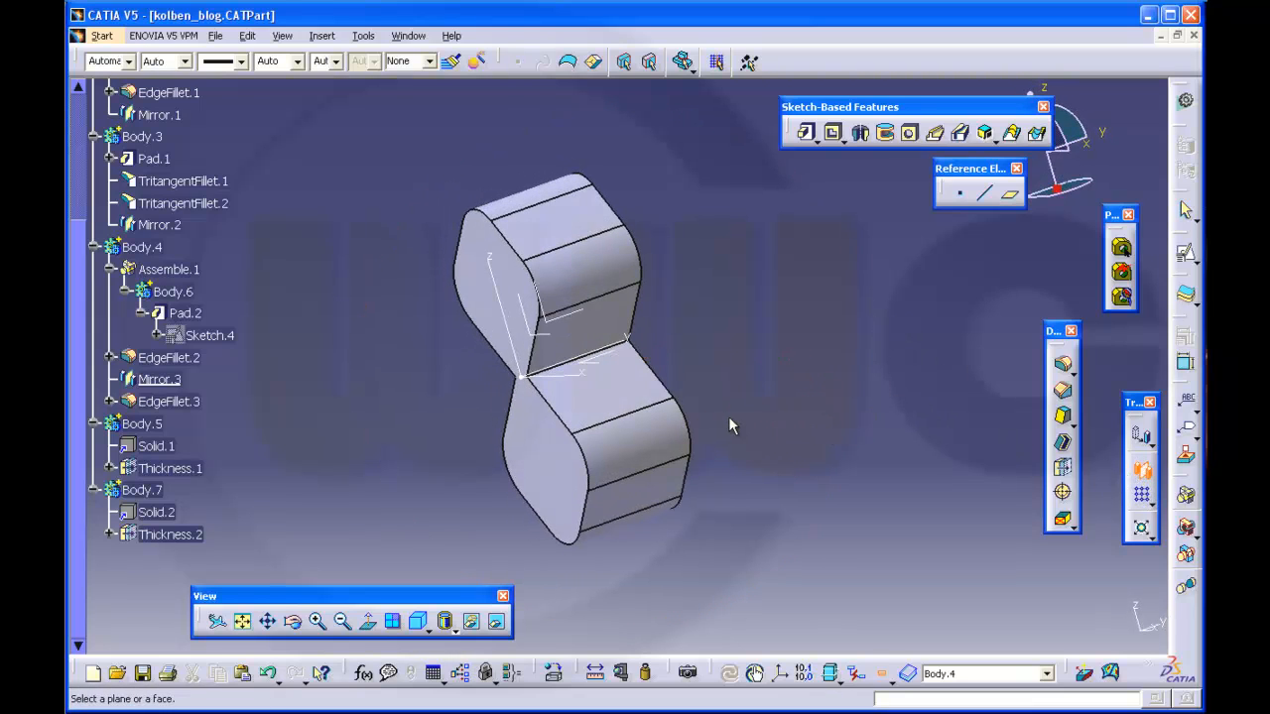
left_click(539, 338)
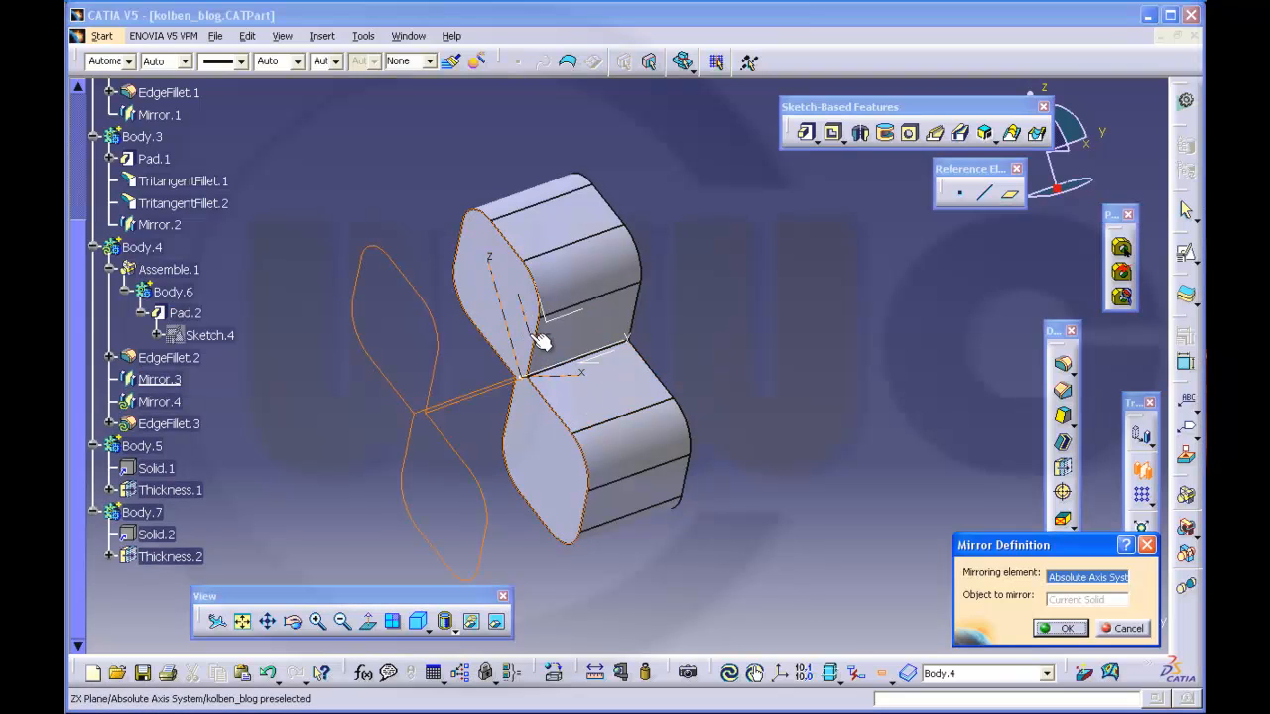
left_click(1076, 629)
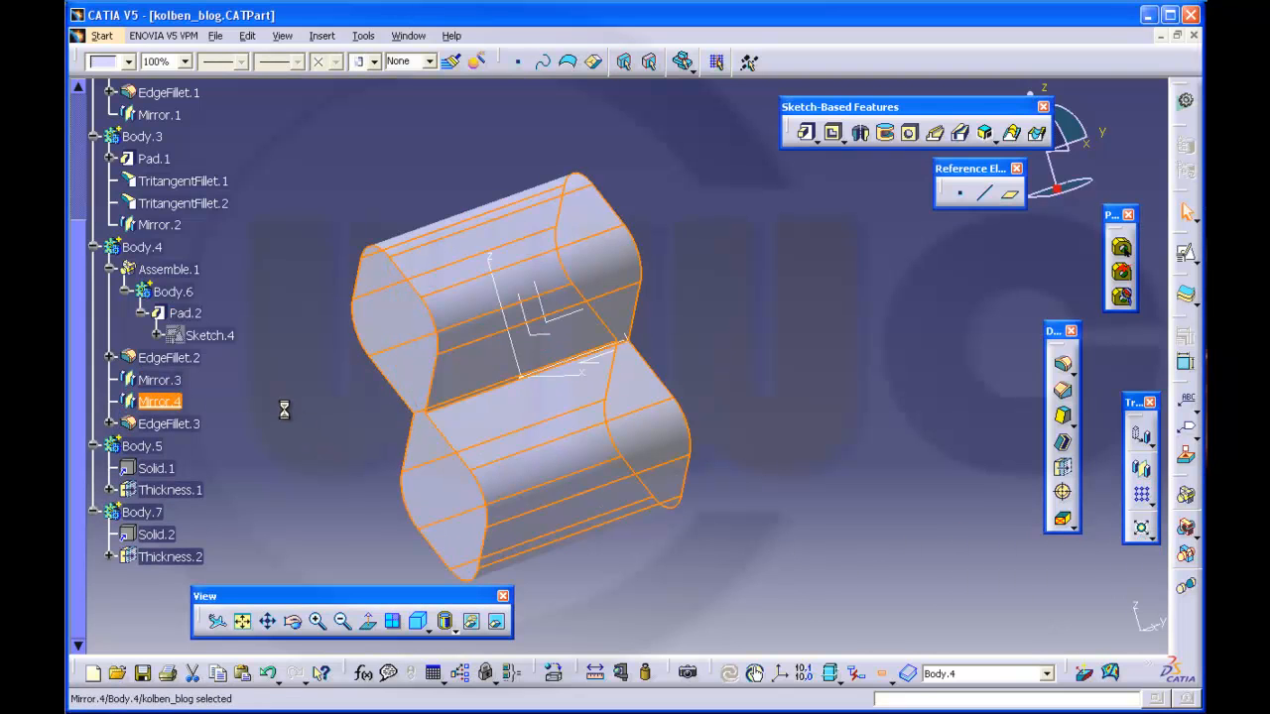
Define EdgeFillet.3 as the in-work object and compare Body.4 with all bodies shown, returning to the current body only
left_click(166, 424)
right_click(163, 423)
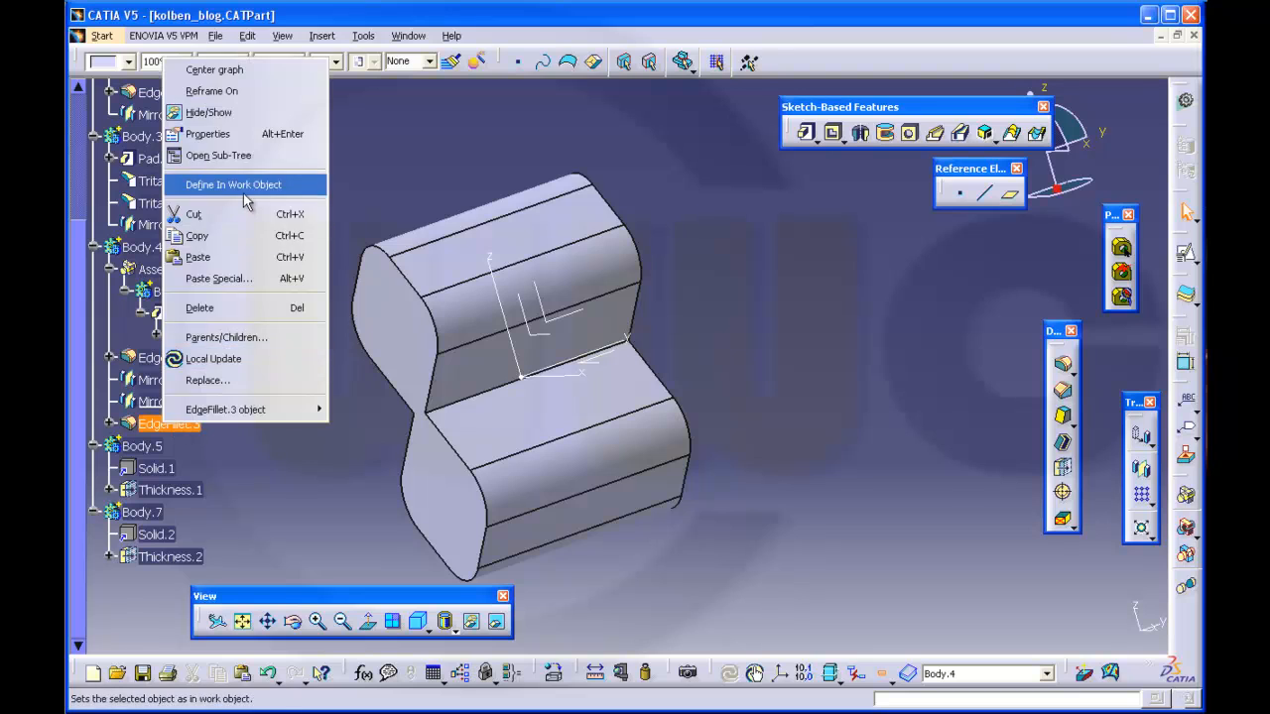
left_click(244, 201)
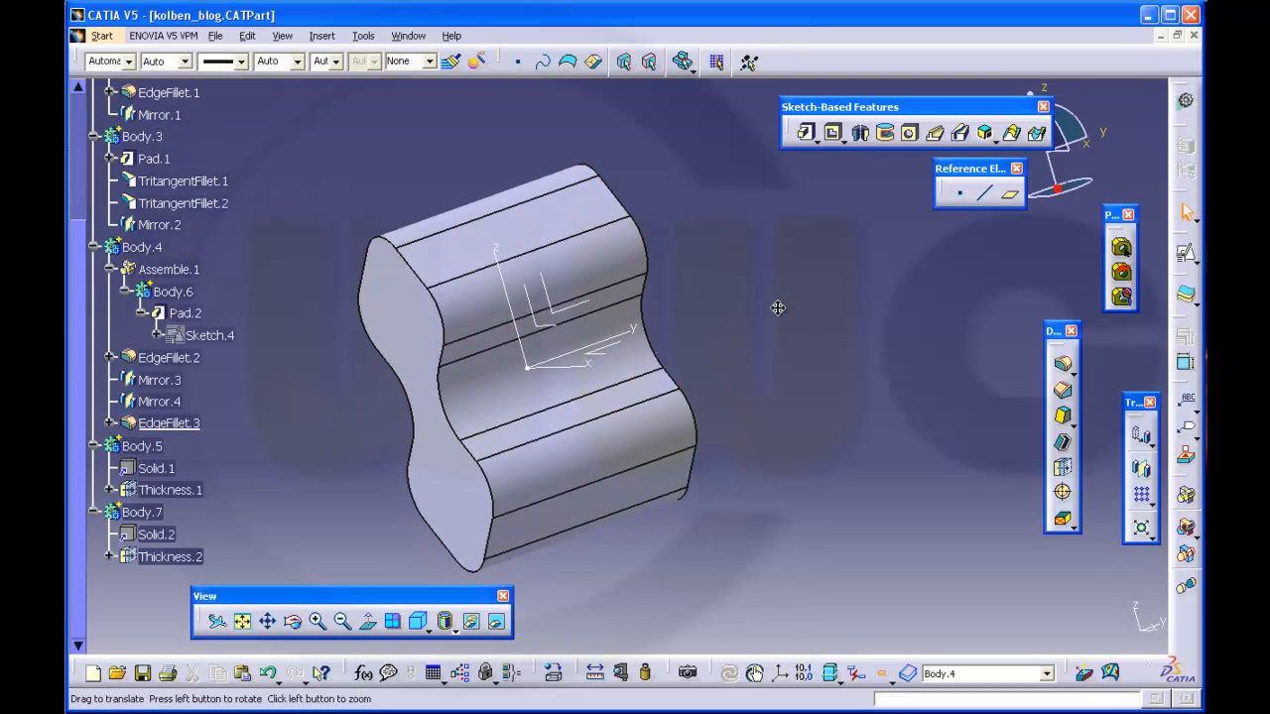
middle_click_drag(778, 308, 816, 247)
middle_click_drag(332, 372, 350, 399)
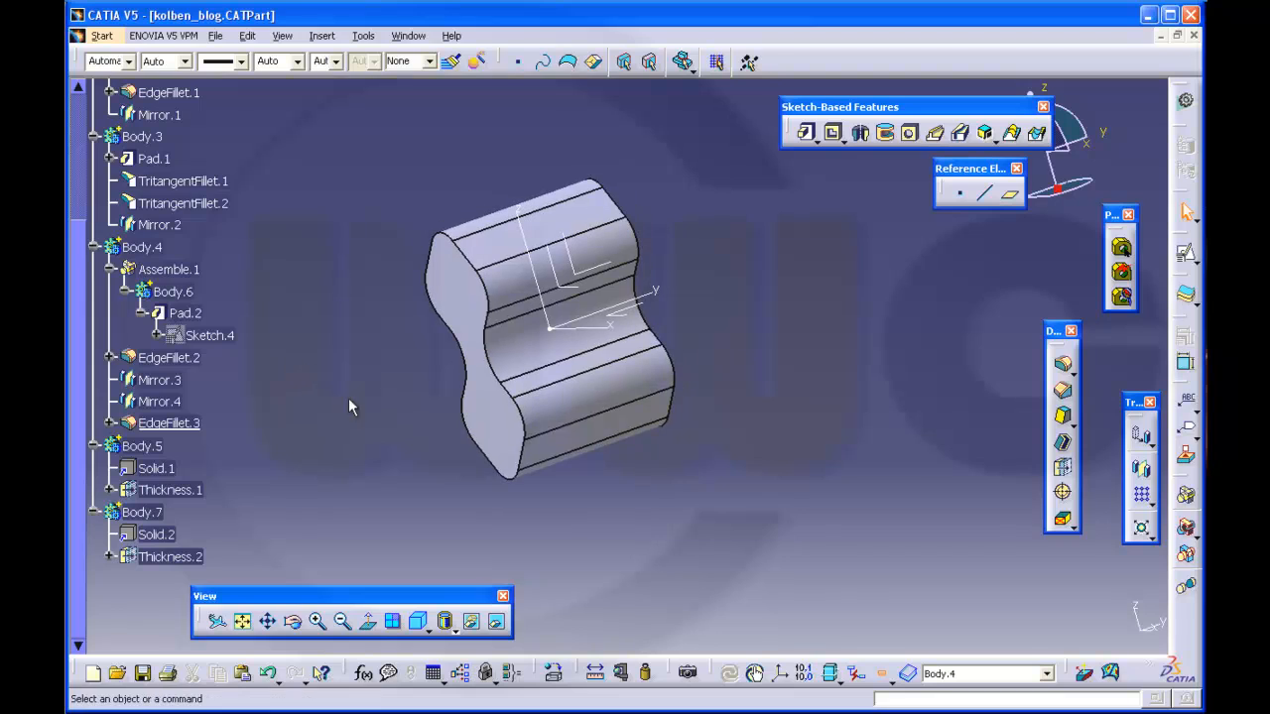
left_click(882, 675)
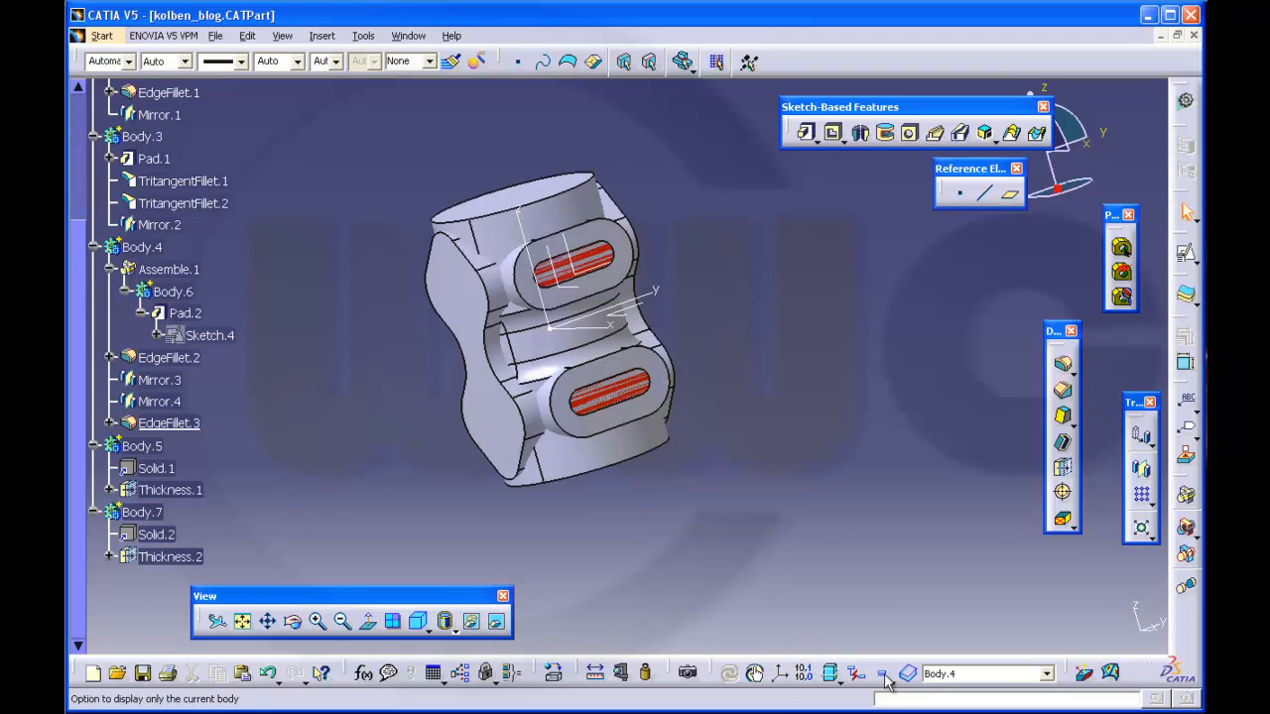
left_click(882, 675)
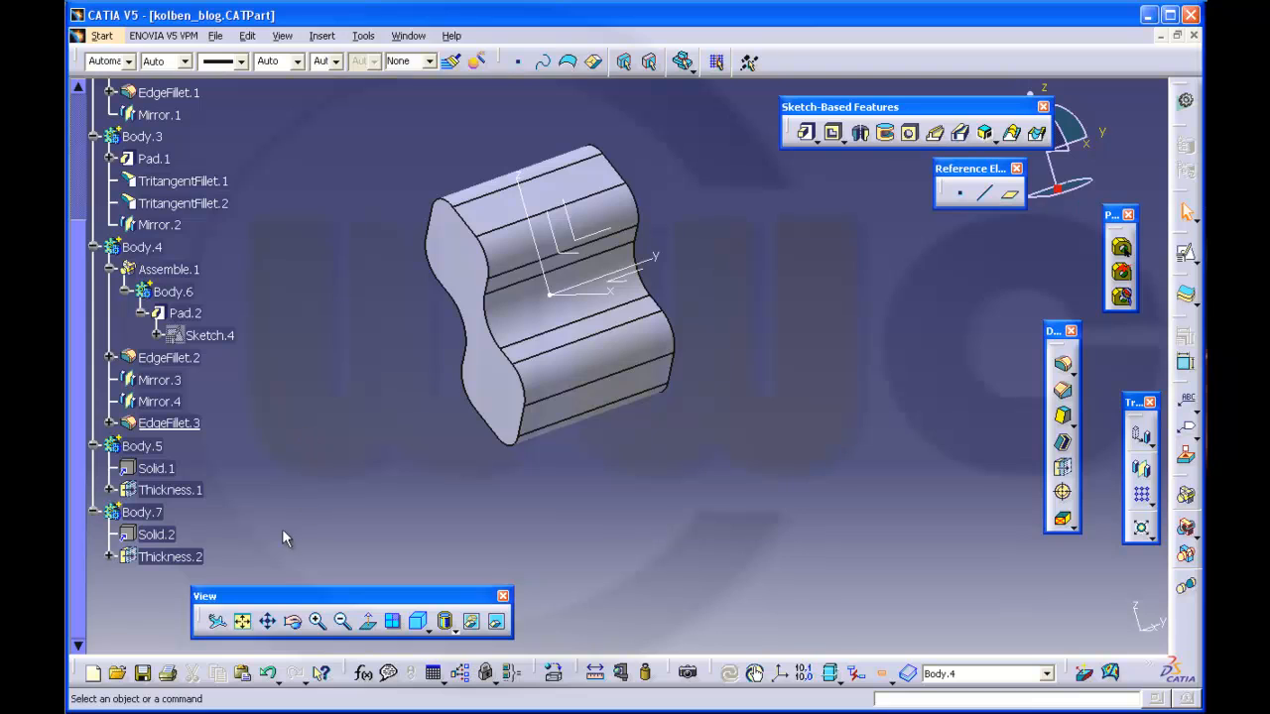
Define Body.7 as the in-work object
right_click(142, 512)
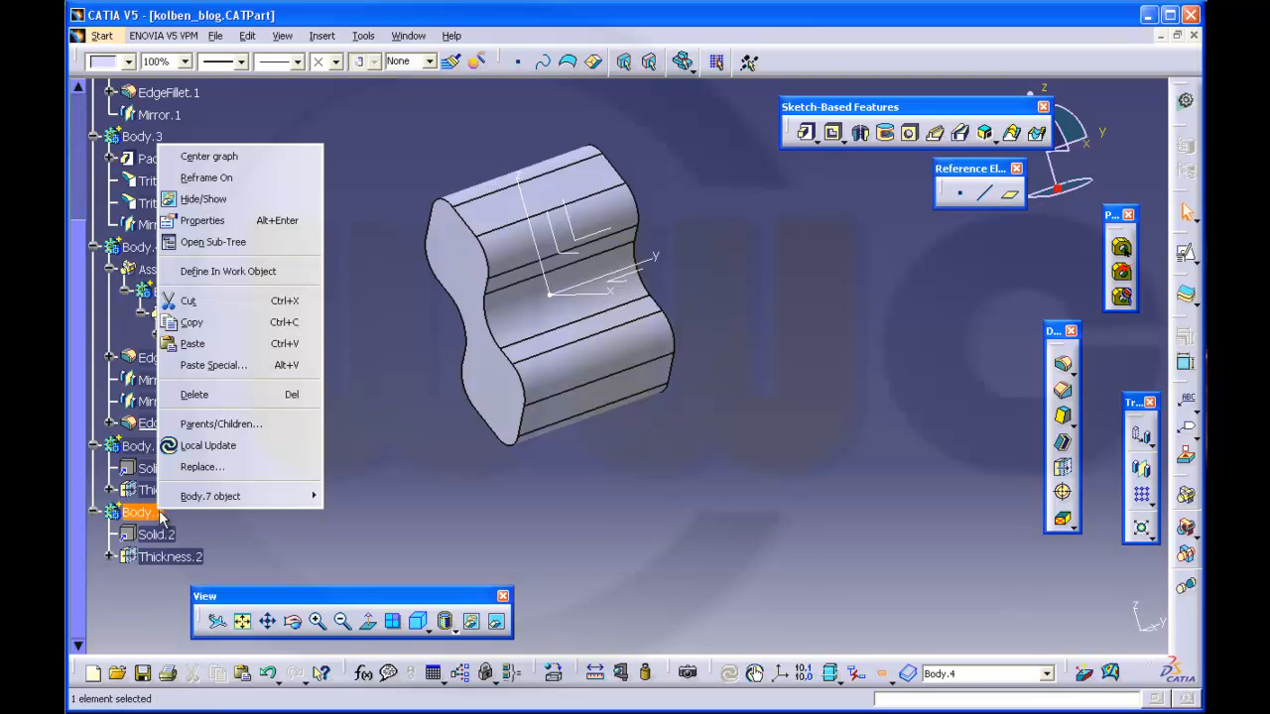
left_click(228, 272)
middle_click_drag(626, 424, 595, 478)
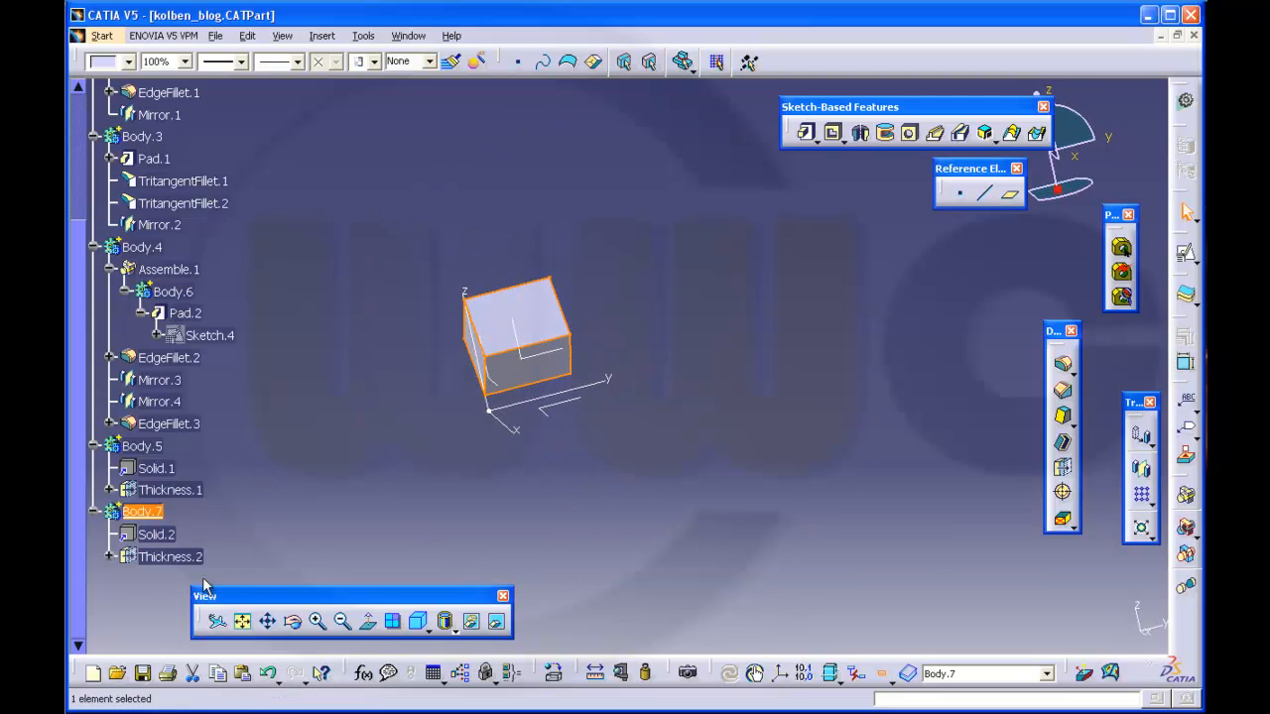
Try to set Thickness.2 to -80 mm and add the block's end face on the ZX plane as another thickness face
double_click(169, 558)
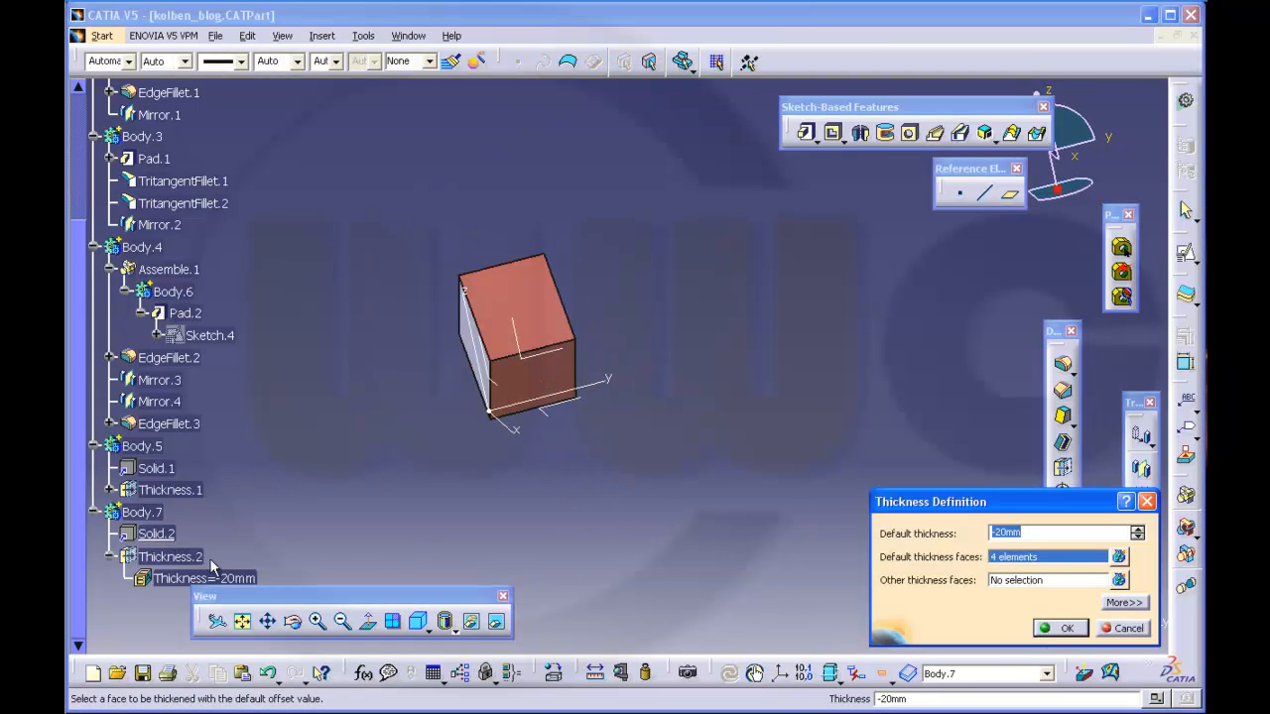
left_click(1021, 584)
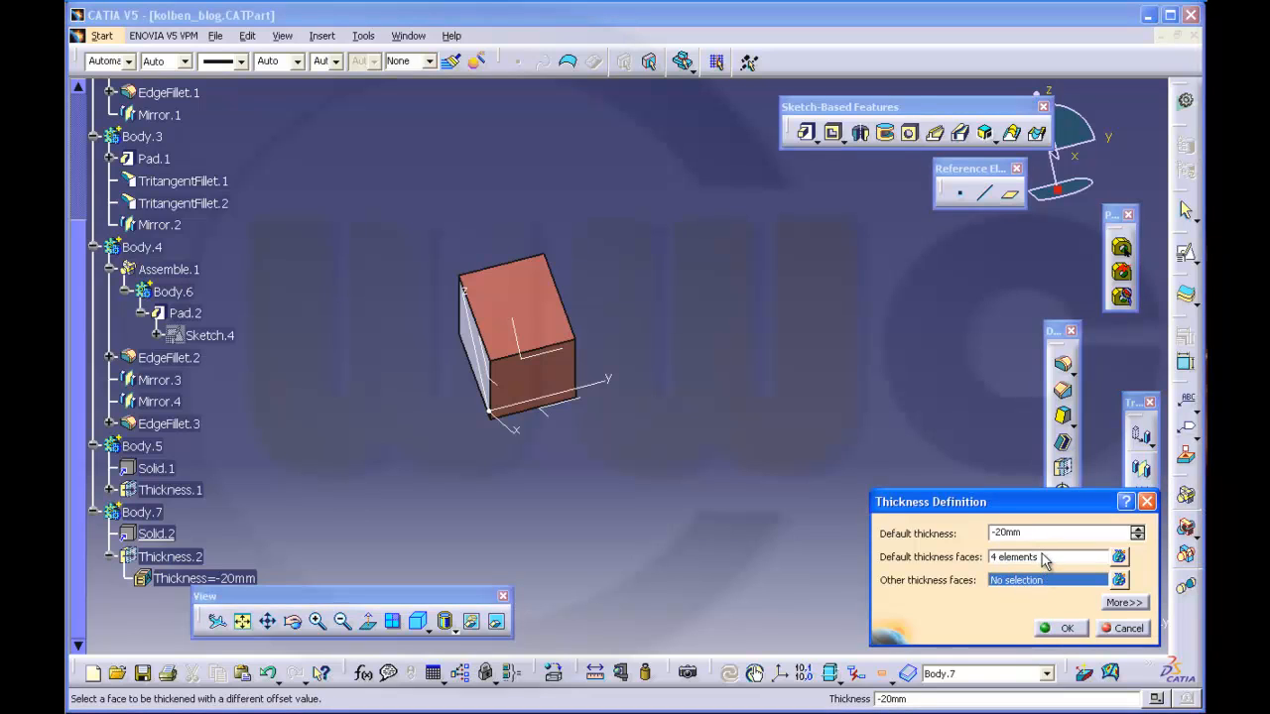
left_click_drag(1042, 532, 923, 538)
type("-80")
middle_click_drag(754, 385, 736, 416)
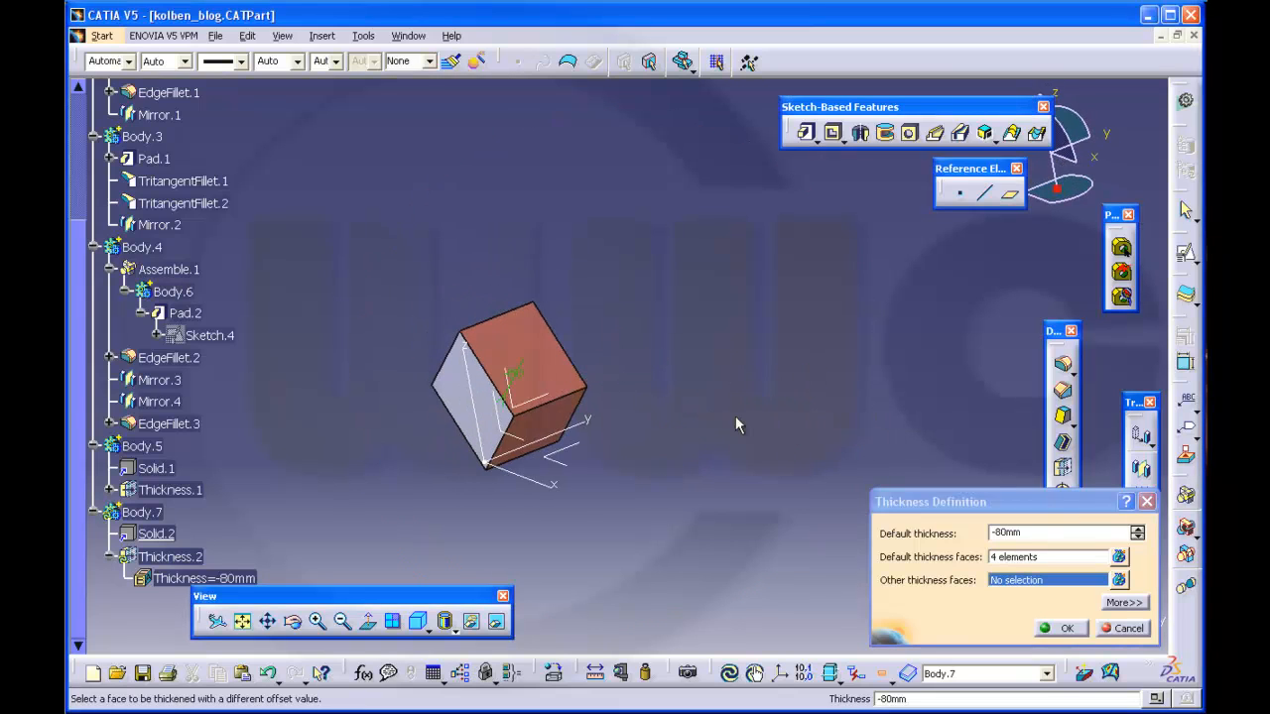
left_click(496, 425)
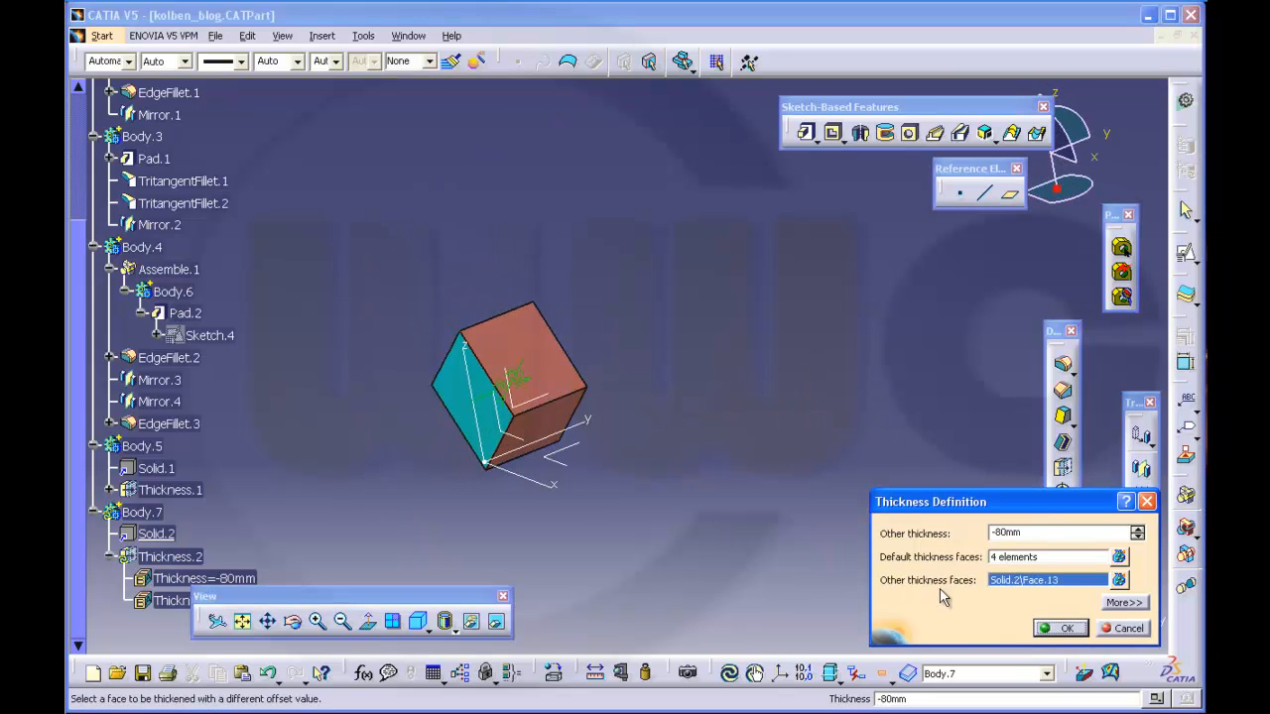
left_click(1063, 629)
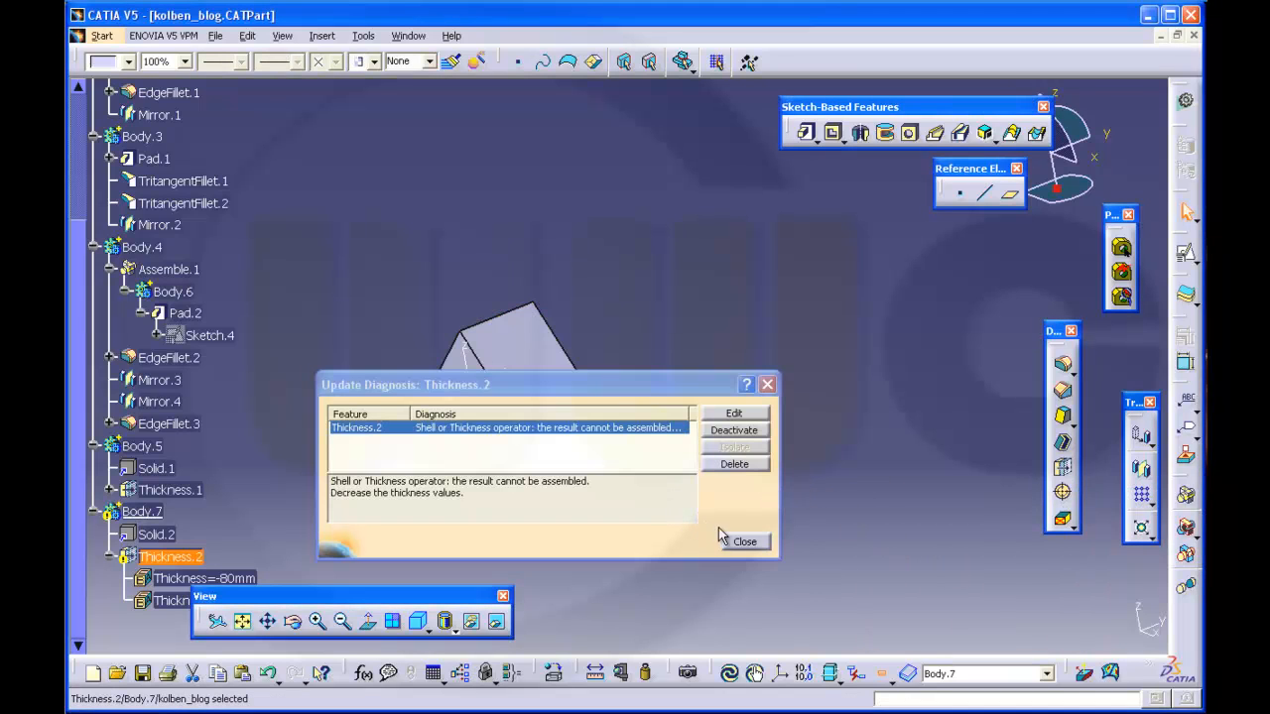
left_click(745, 543)
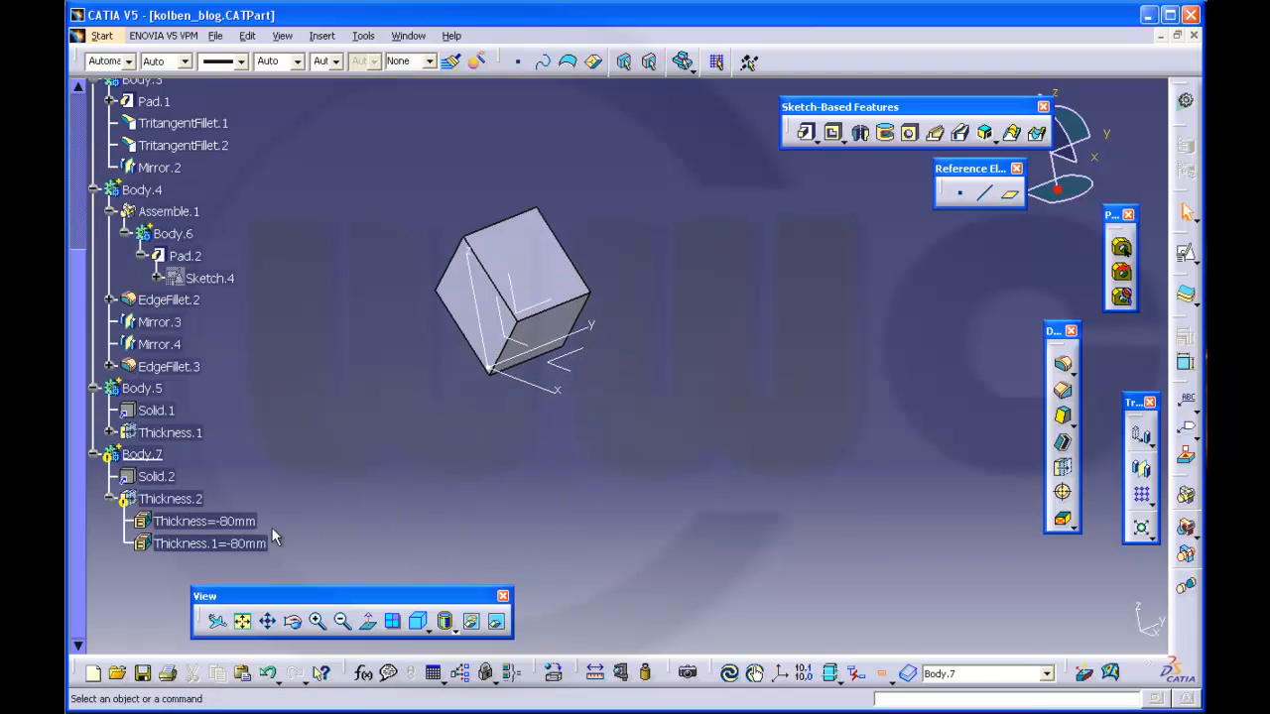
Reopen the Thickness.2 definition, inspect its selected faces from several sides and try to apply it again
double_click(189, 500)
middle_click_drag(561, 474, 496, 519)
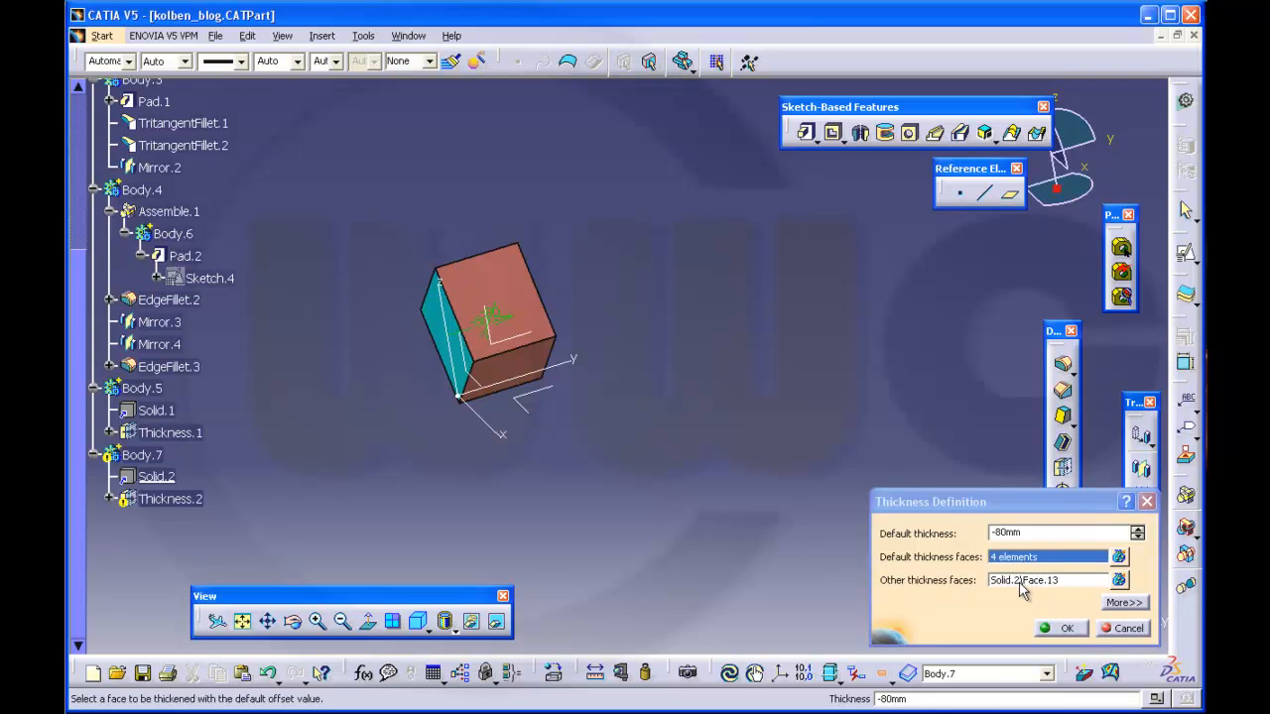
middle_click_drag(720, 487, 620, 552)
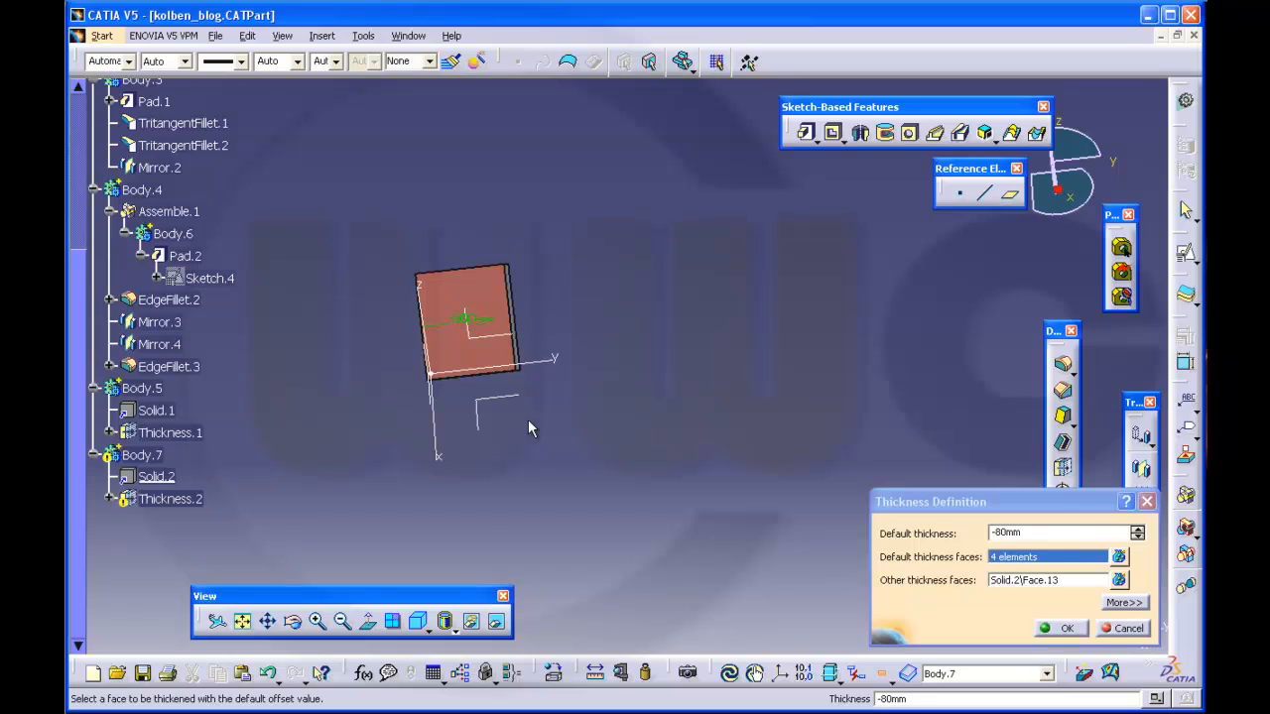
middle_click_drag(523, 419, 541, 440)
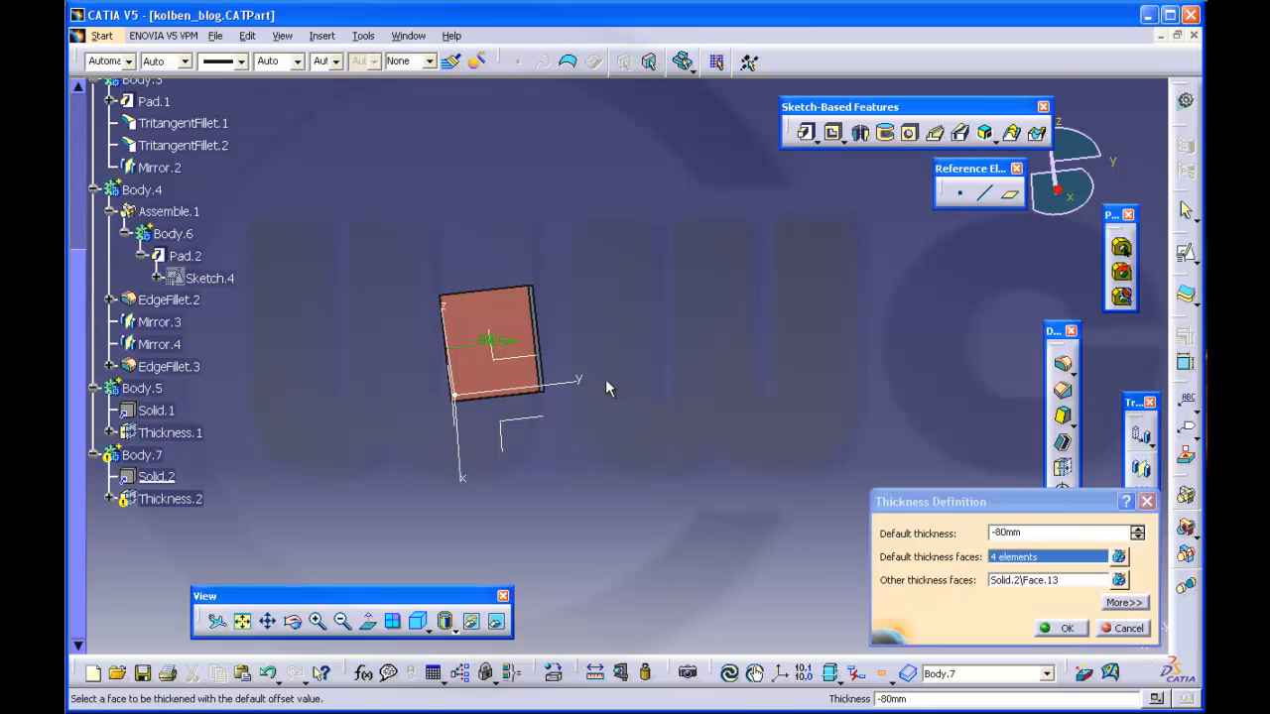
middle_click_drag(611, 390, 665, 479)
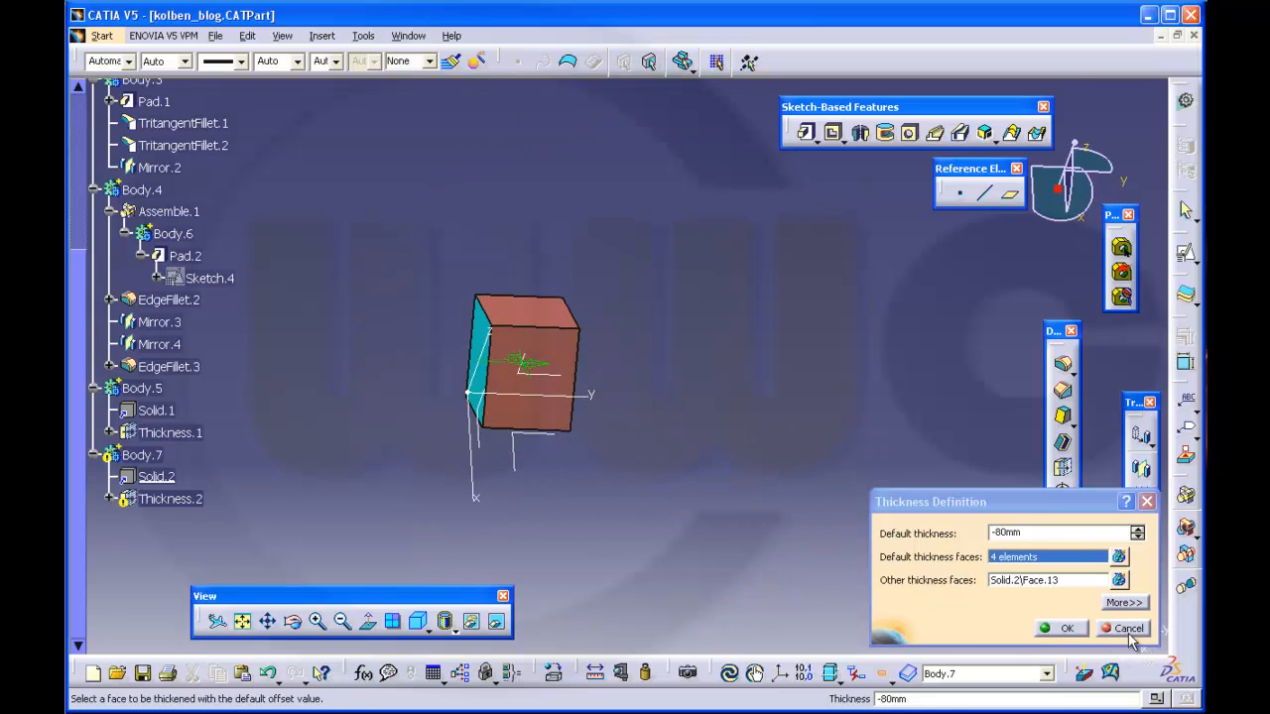
left_click(1065, 629)
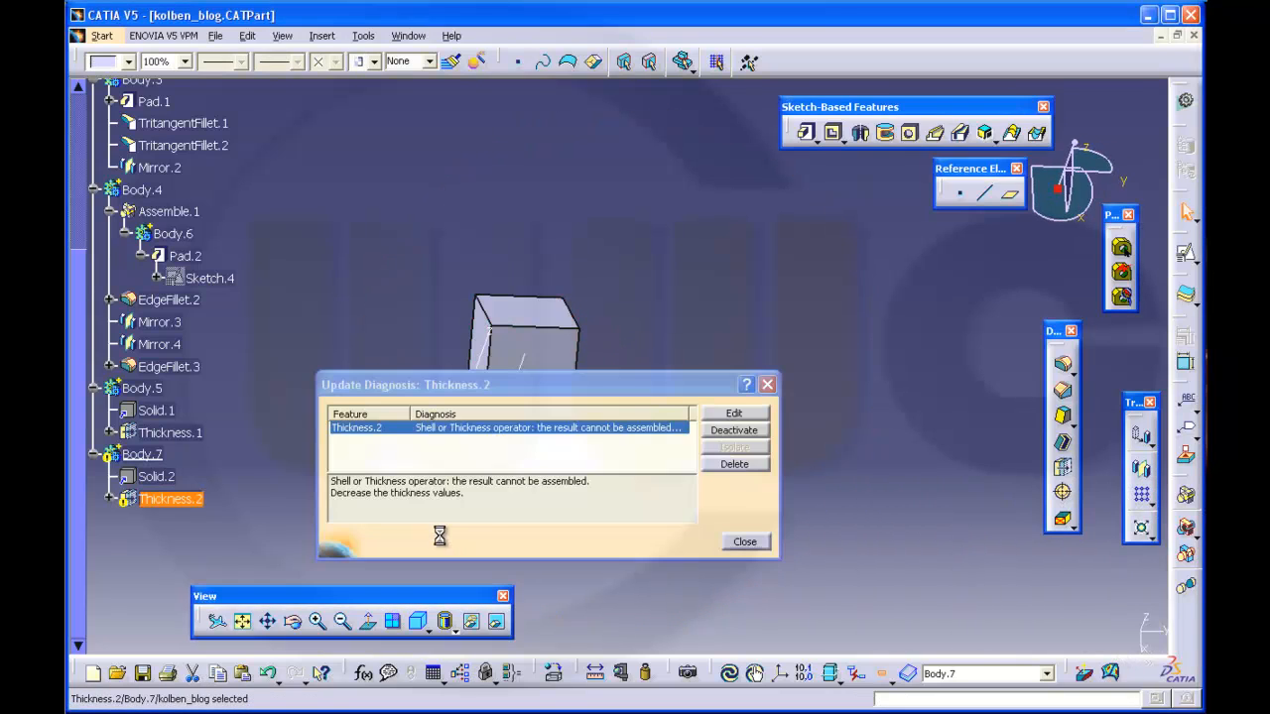
left_click(742, 545)
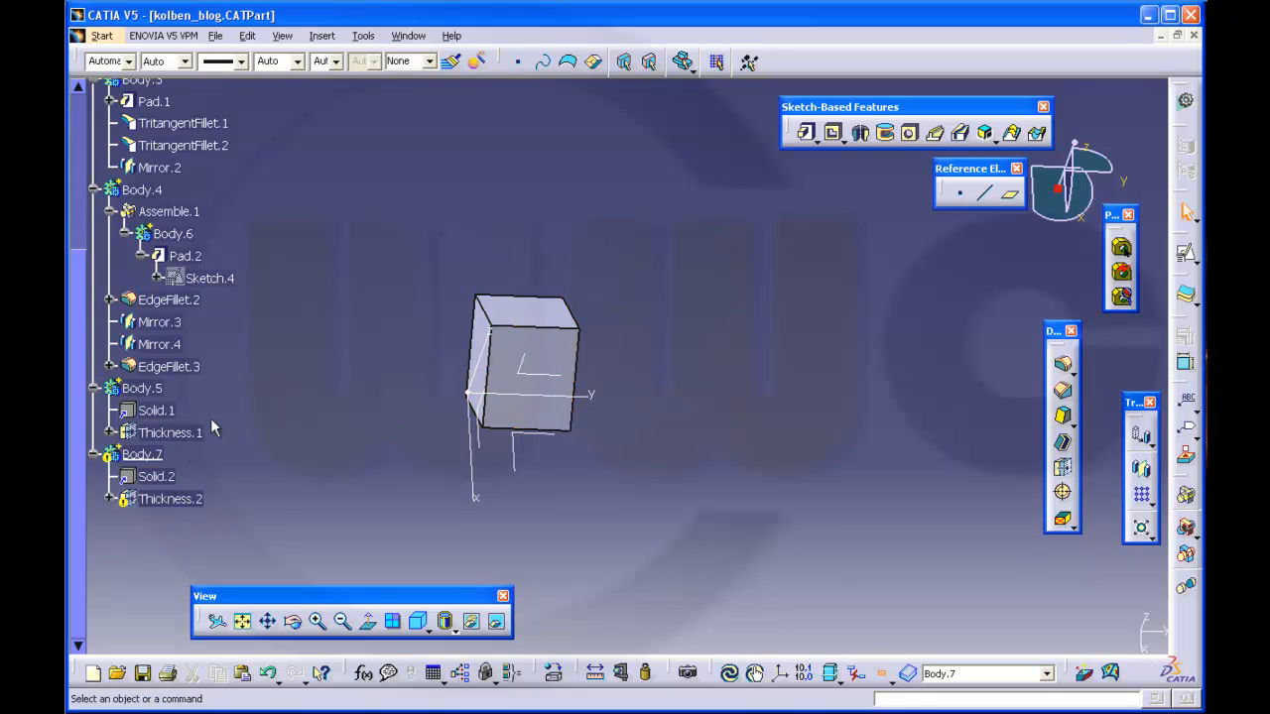
Delete the Thickness.2 feature from Body.7, keeping its parents
right_click(189, 504)
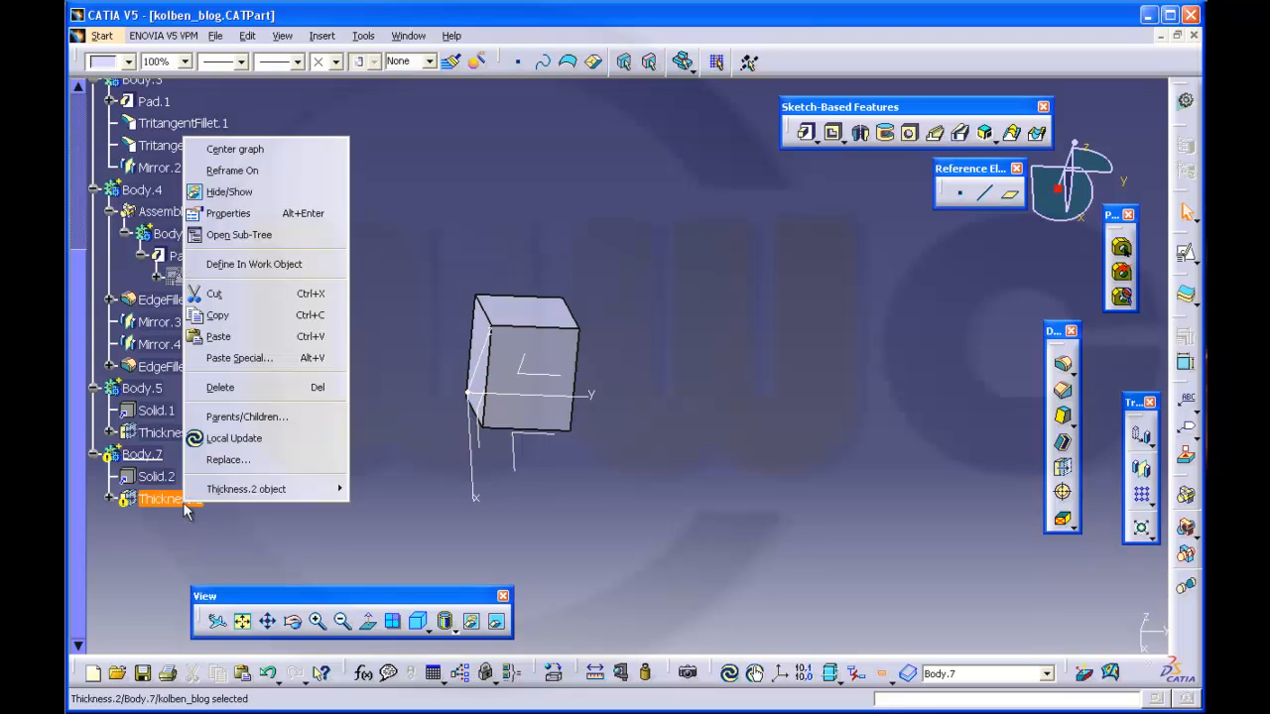
left_click(230, 396)
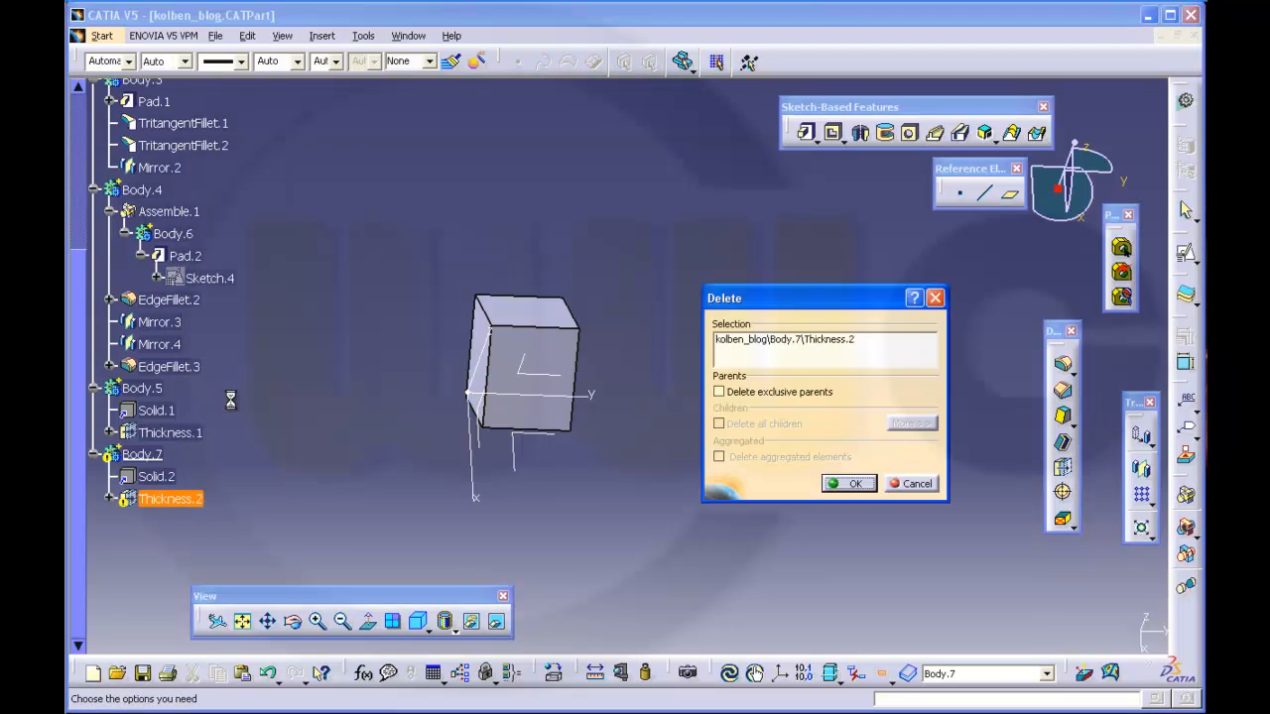
left_click(853, 484)
middle_click_drag(681, 482, 600, 512)
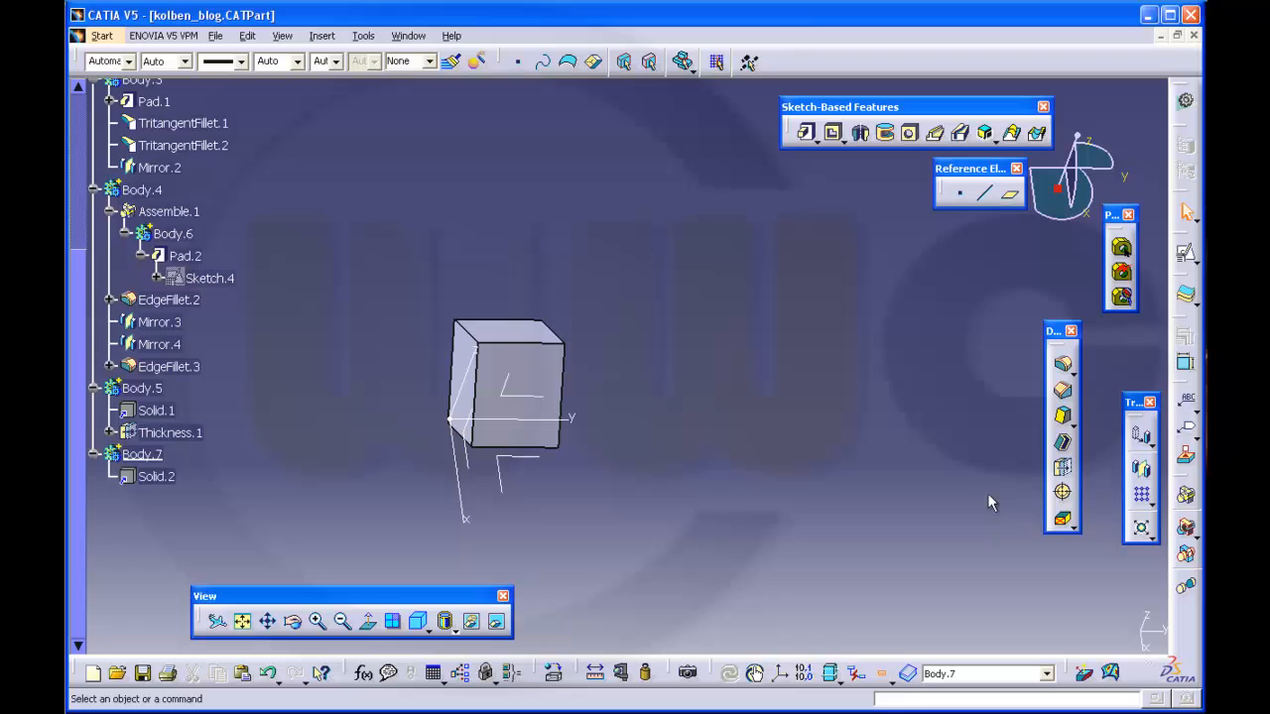
Apply a thickness of -80 mm to the end face of the Body.7 block lying on the ZX plane
left_click(1061, 467)
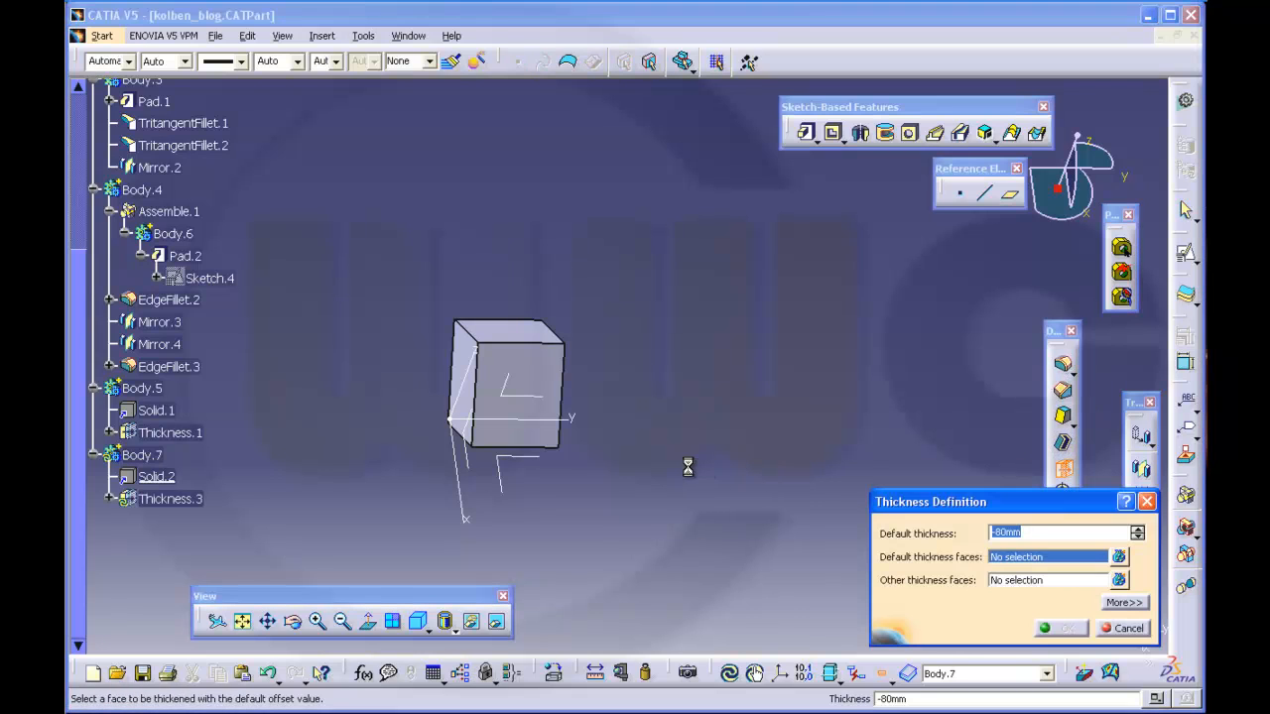
middle_click_drag(666, 486, 711, 484)
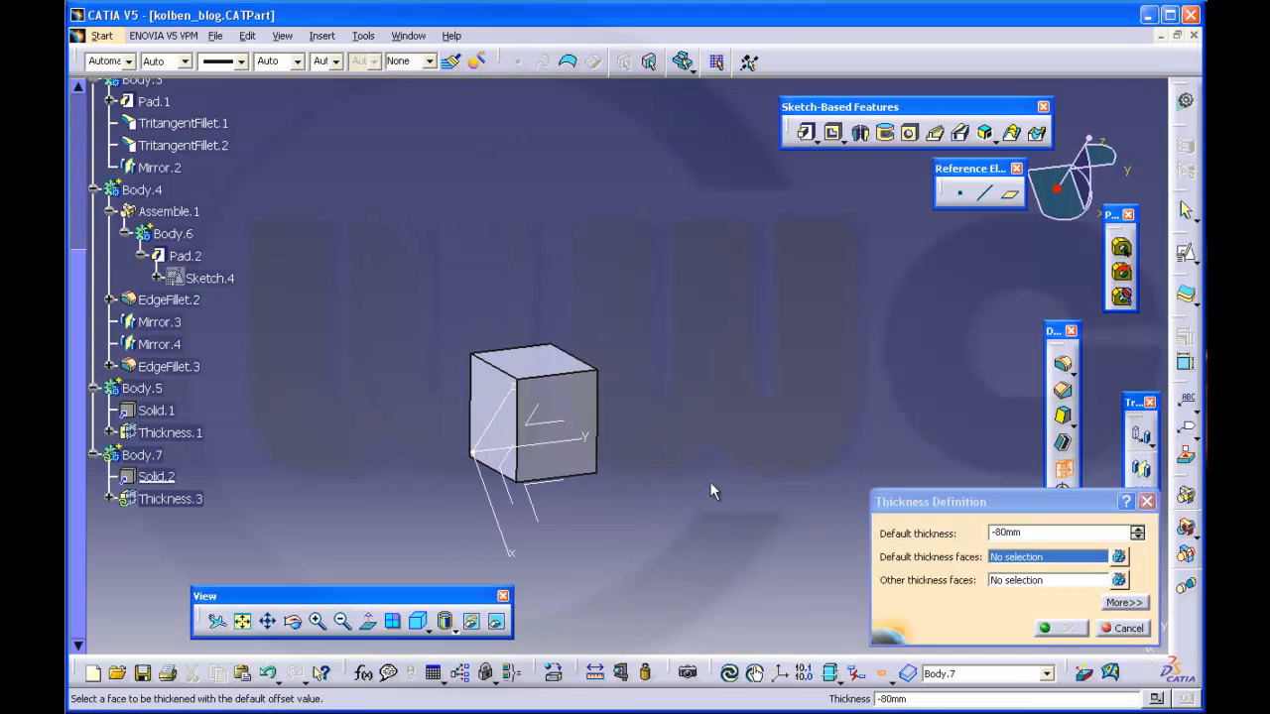
left_click(501, 405)
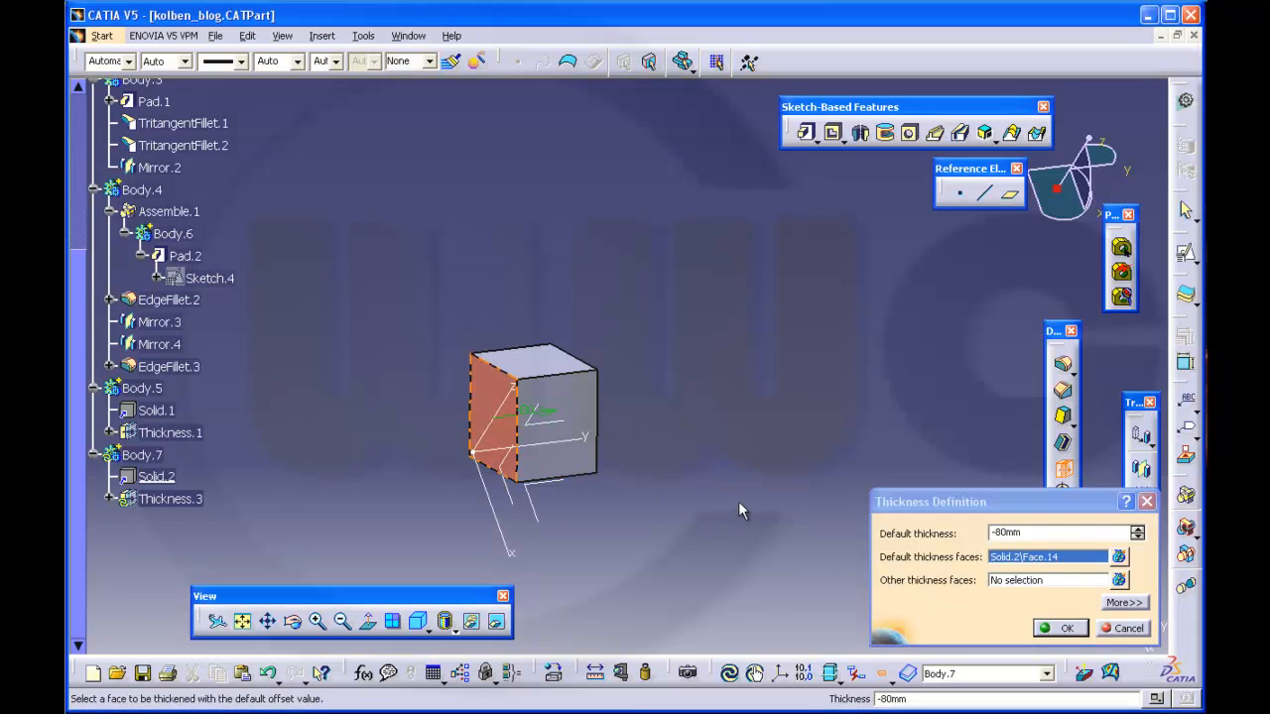
middle_click_drag(739, 502, 597, 524)
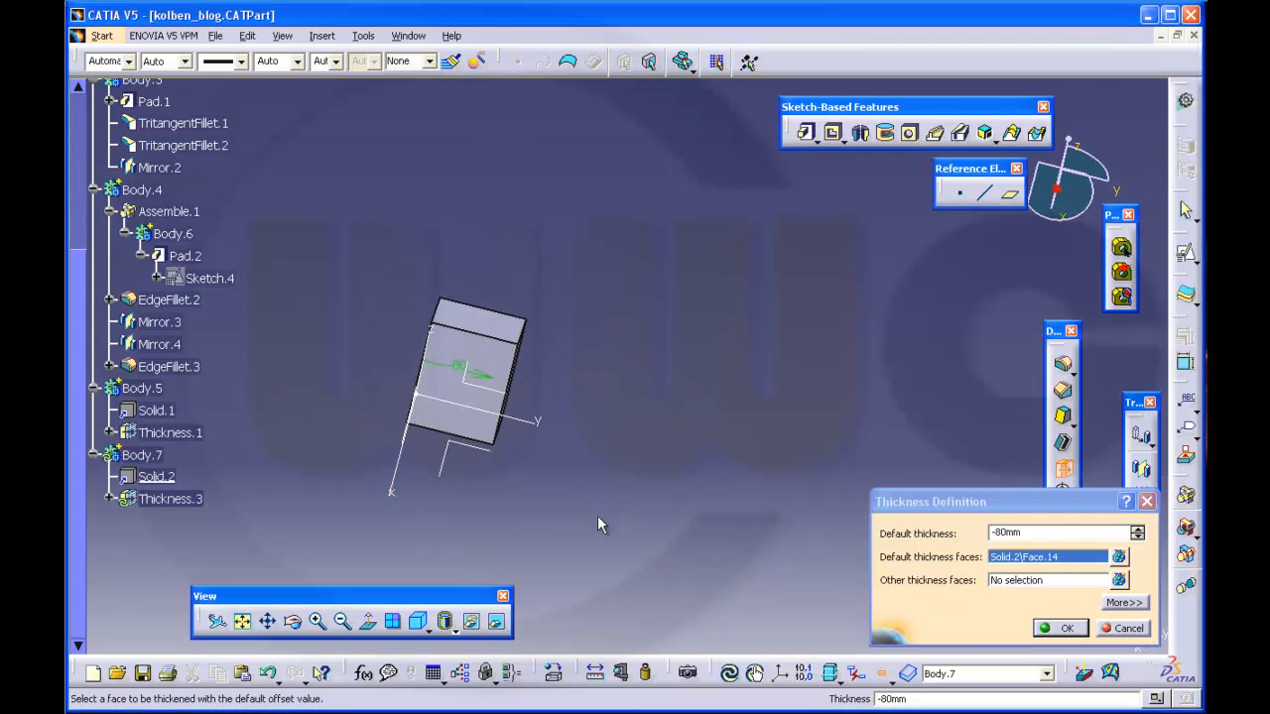
left_click(1057, 628)
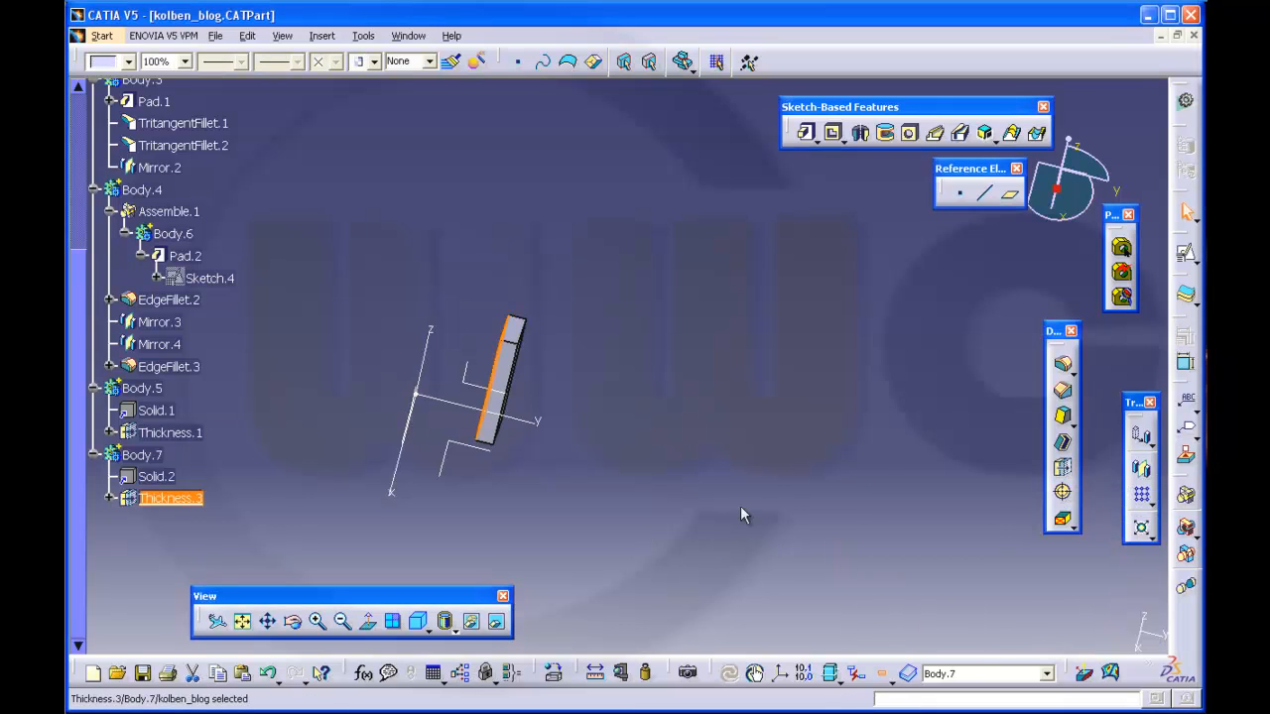
middle_click_drag(263, 484, 697, 439)
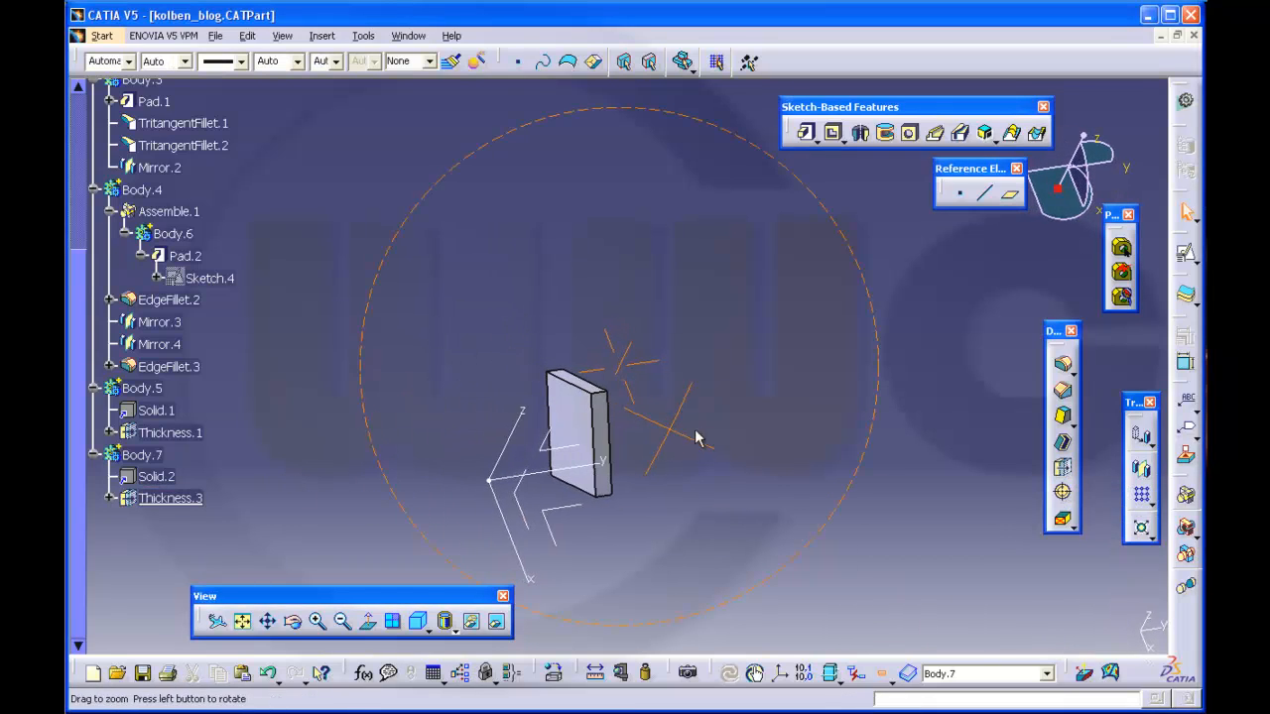
Apply a thickness of -40 mm to the four narrow side faces of the Body.7 block
left_click(1061, 467)
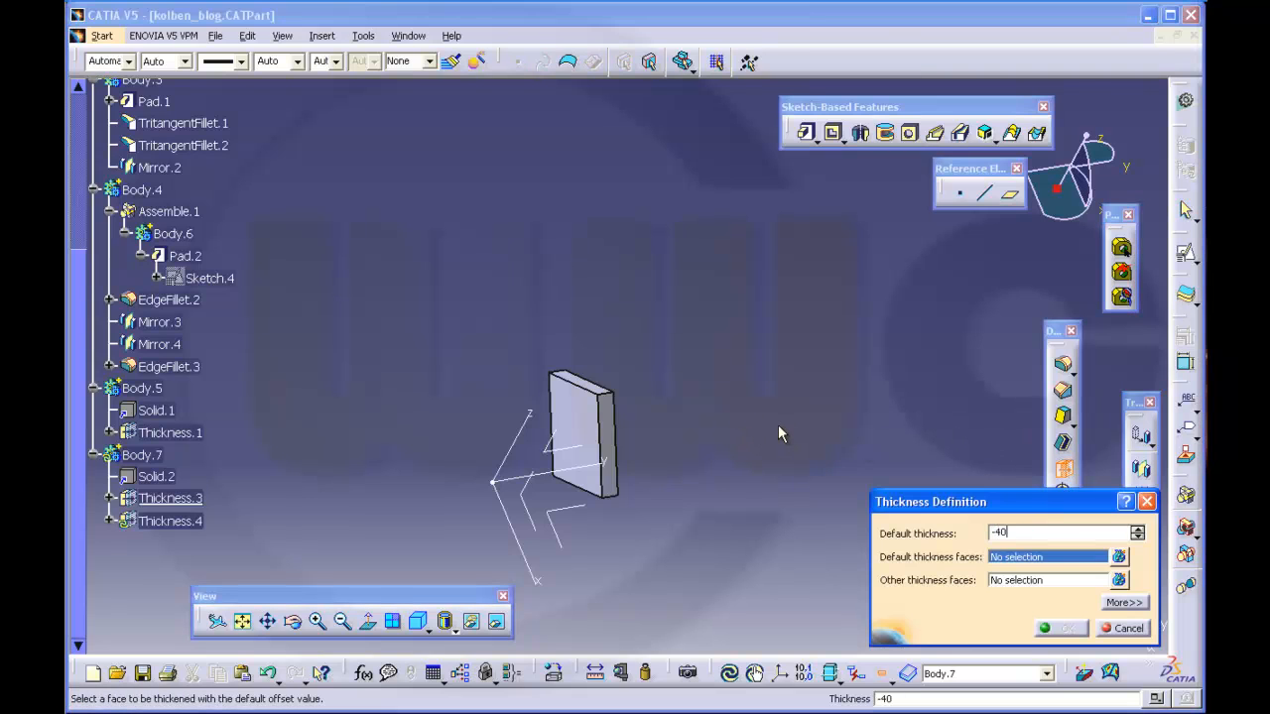
middle_click_drag(894, 384, 705, 423)
left_click(554, 434)
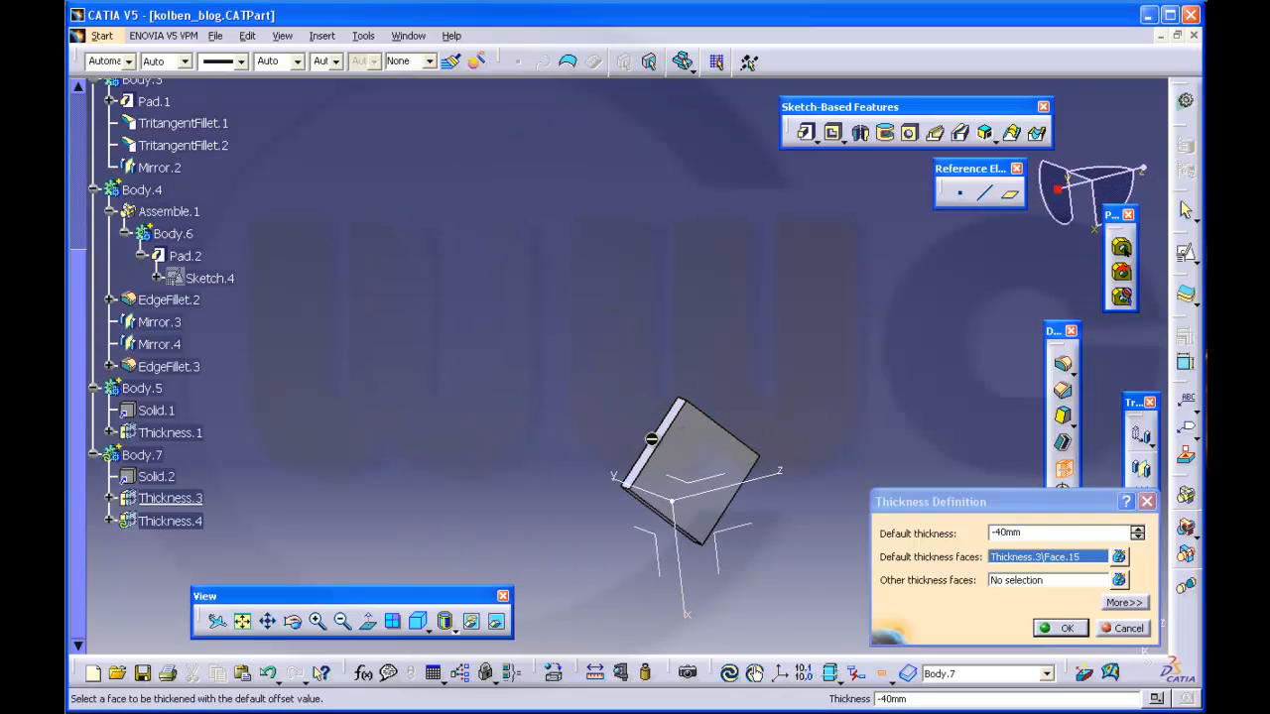
left_click(660, 437)
middle_click_drag(660, 437, 601, 355)
left_click(592, 395)
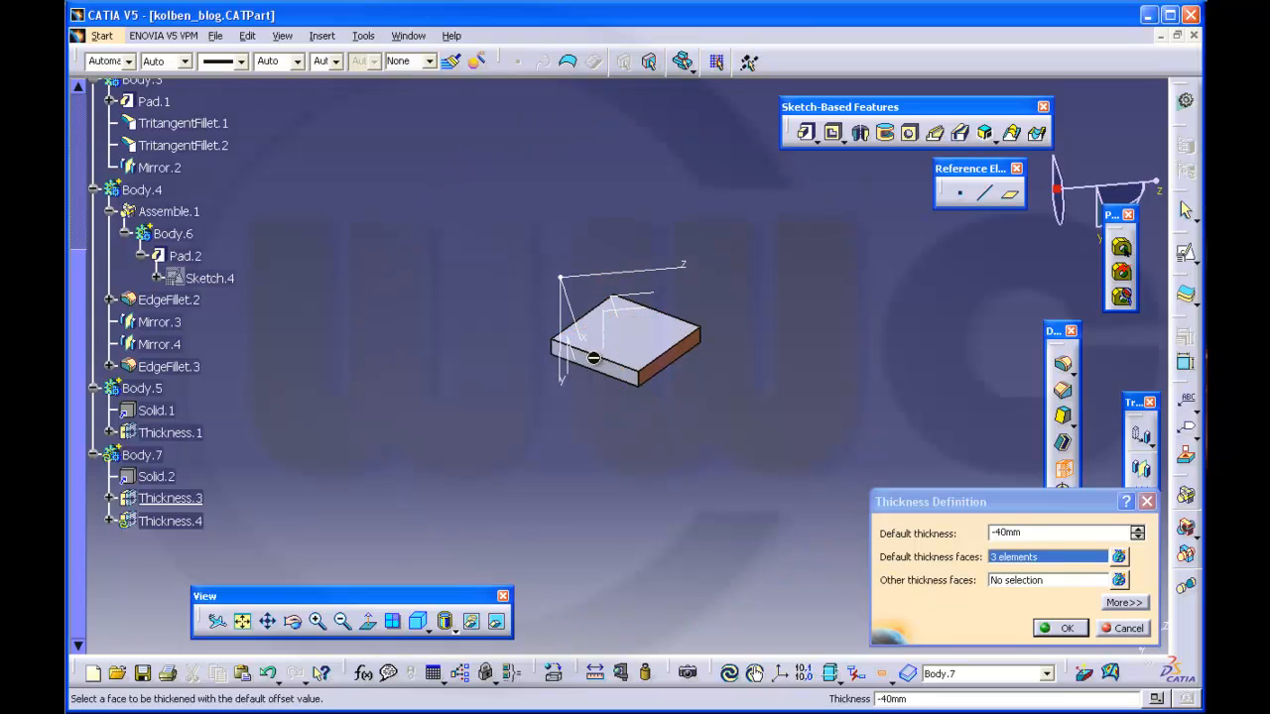
left_click(641, 370)
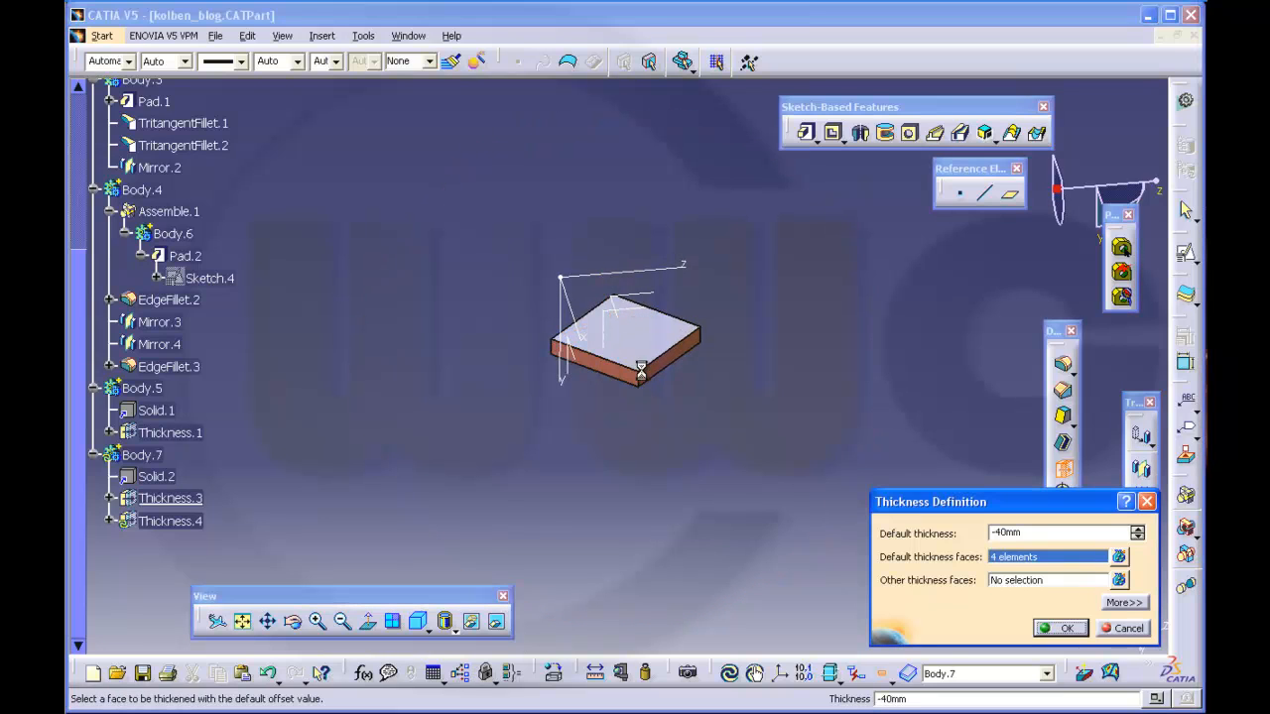
left_click(1068, 631)
Mirror the Body.7 block about the ZX plane of the absolute axis system
mouse_move(487, 332)
middle_mouse_down()
mouse_move(445, 445)
mouse_move(575, 478)
mouse_move(646, 470)
mouse_move(501, 337)
middle_mouse_up()
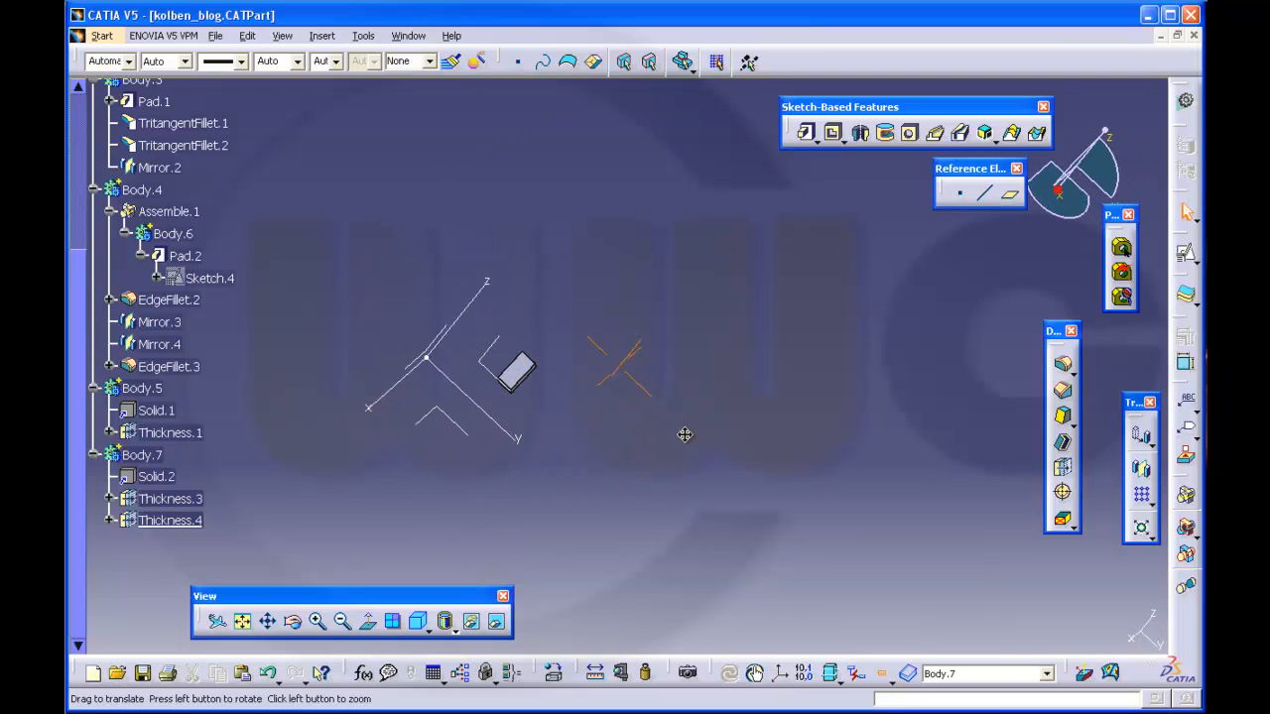
middle_click_drag(685, 434, 477, 498)
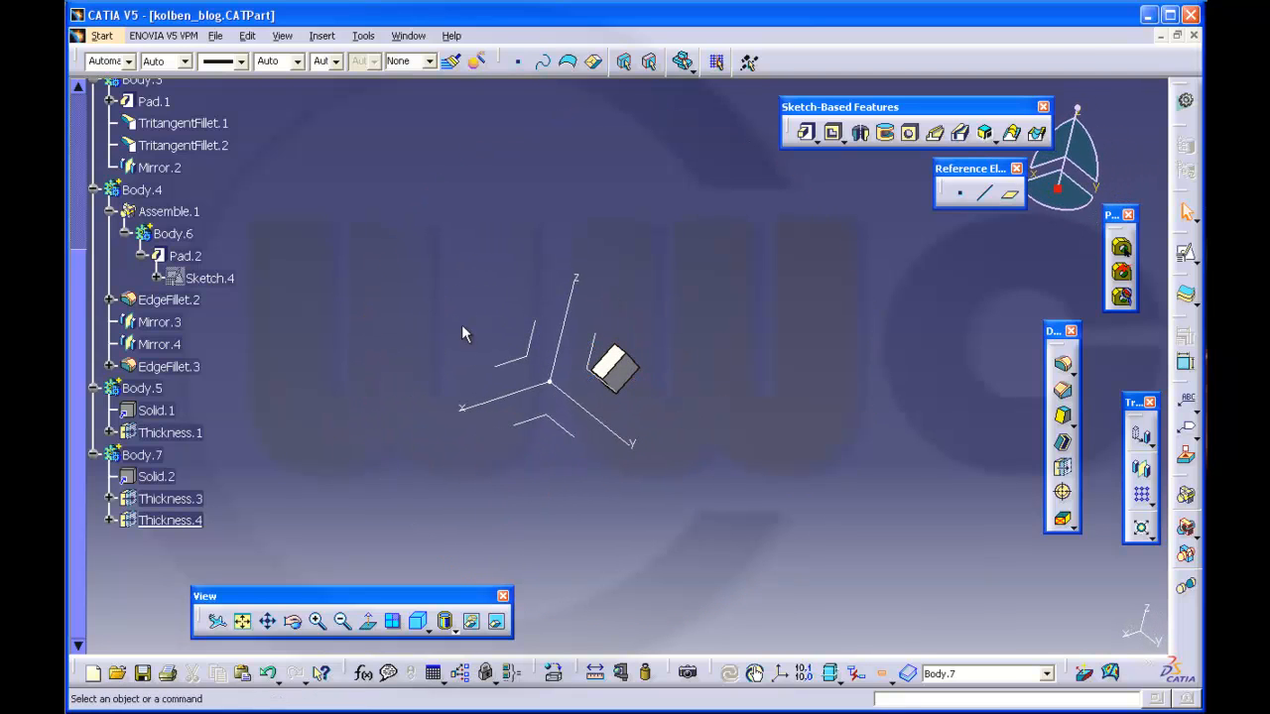
left_click(149, 455)
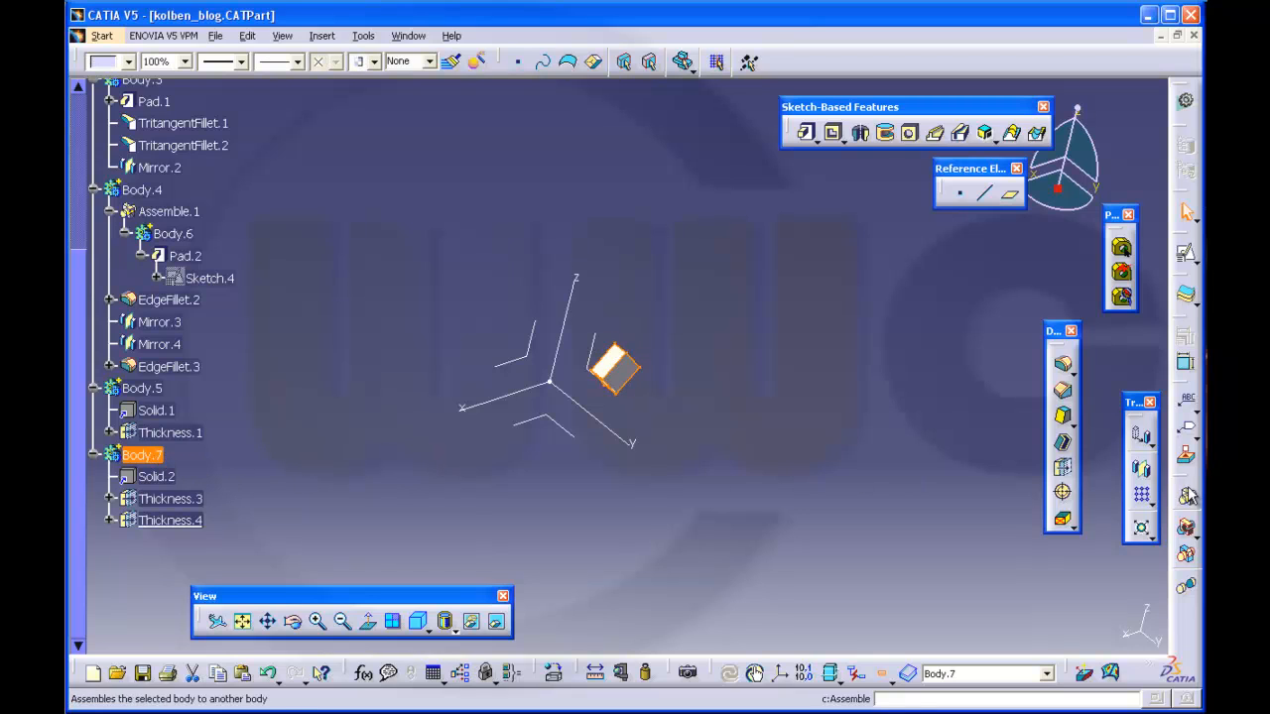
left_click(1141, 468)
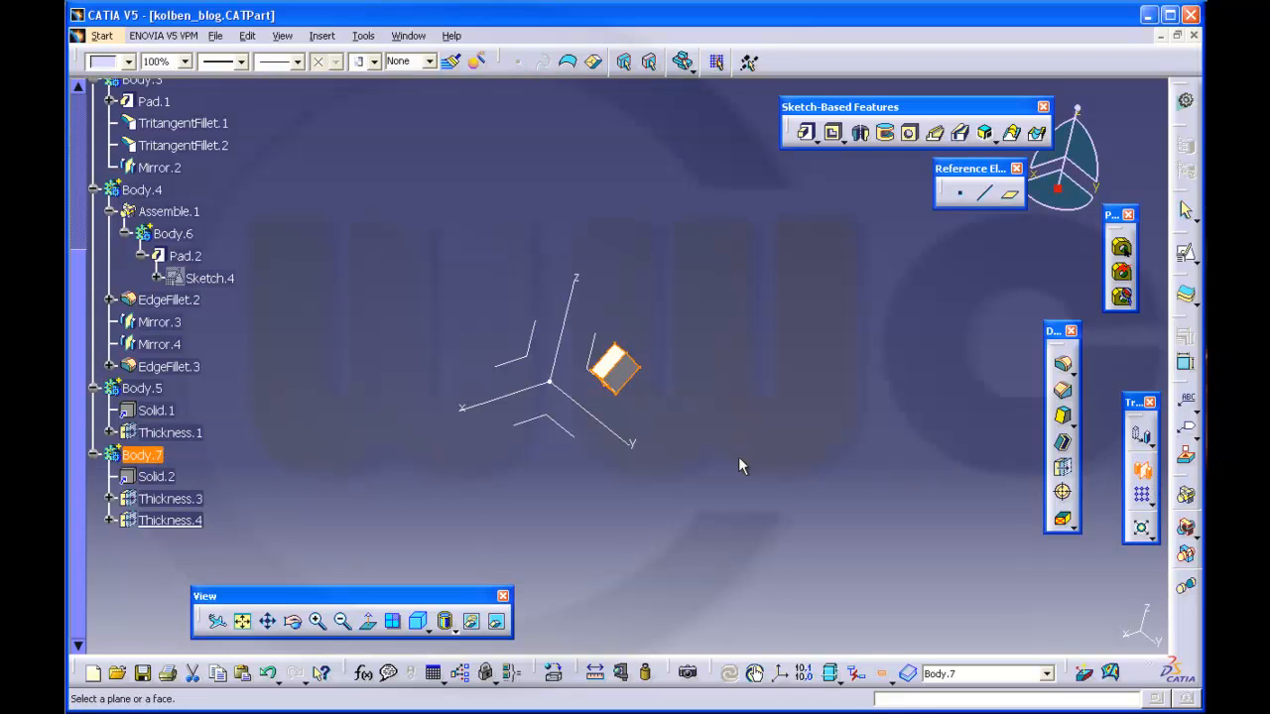
left_click(543, 352)
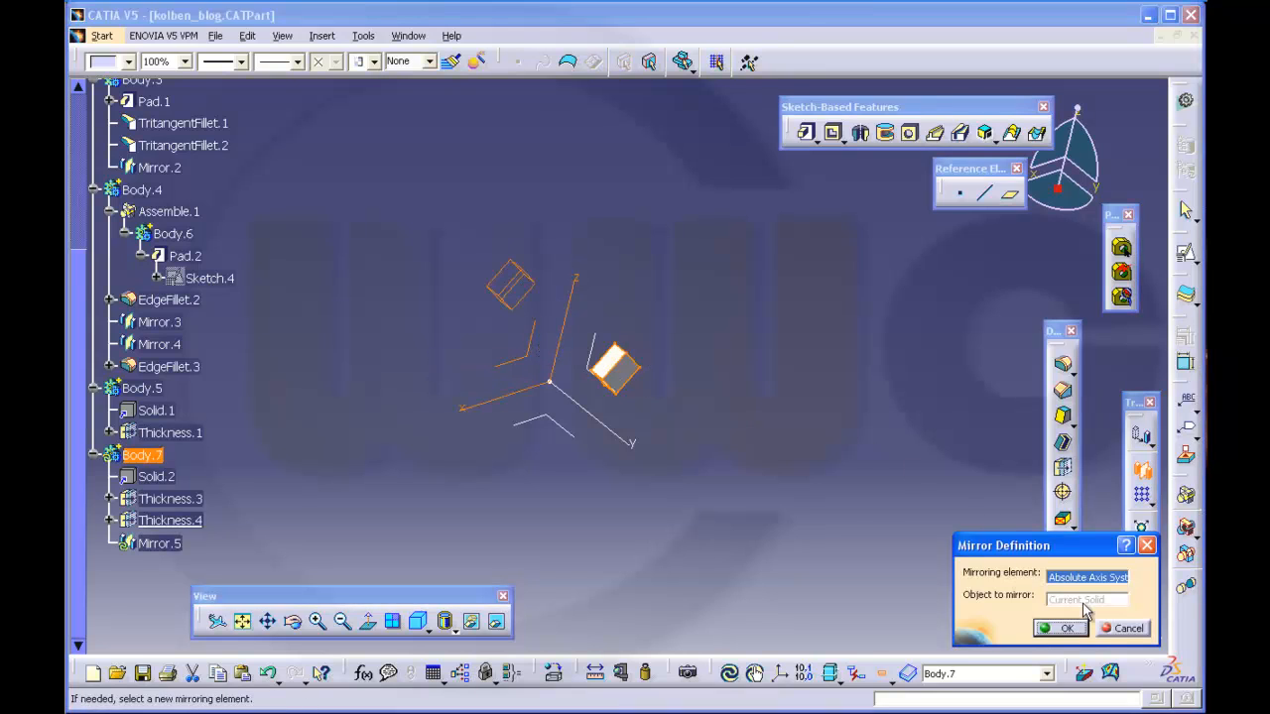
left_click(1077, 635)
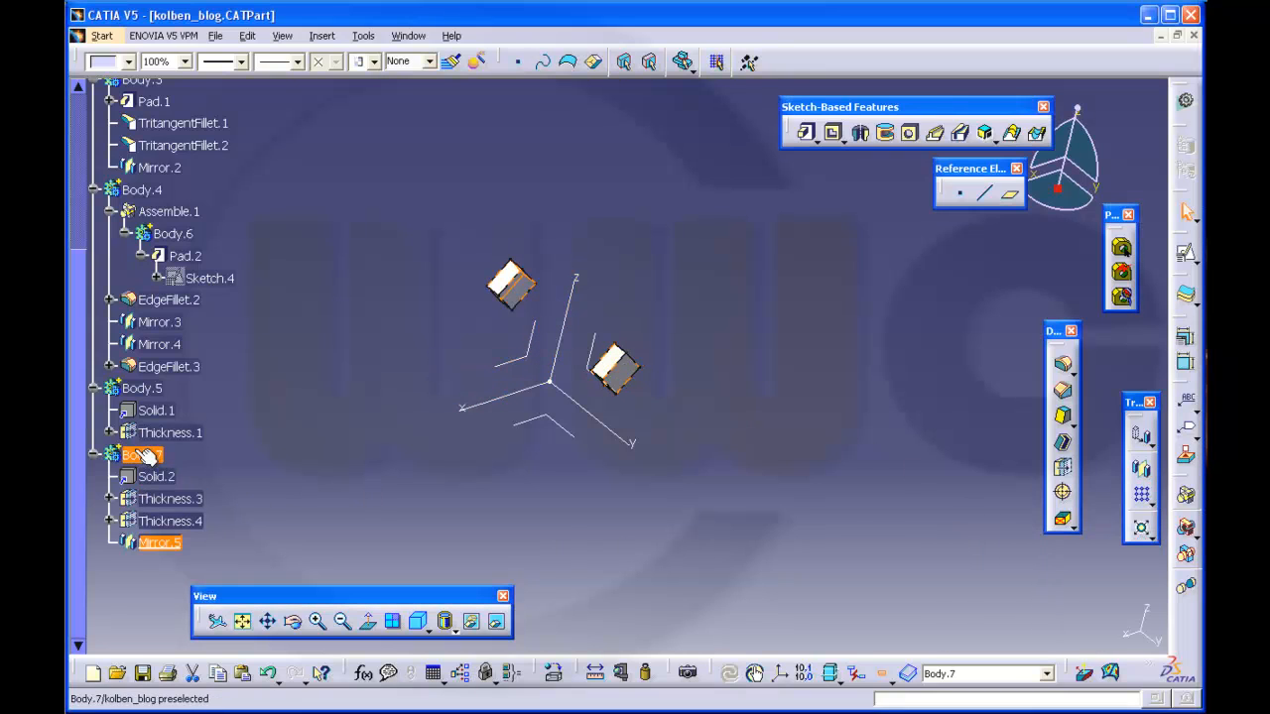
Mirror both Body.7 blocks about the XY plane of the absolute axis system
left_click(1141, 468)
left_click(569, 433)
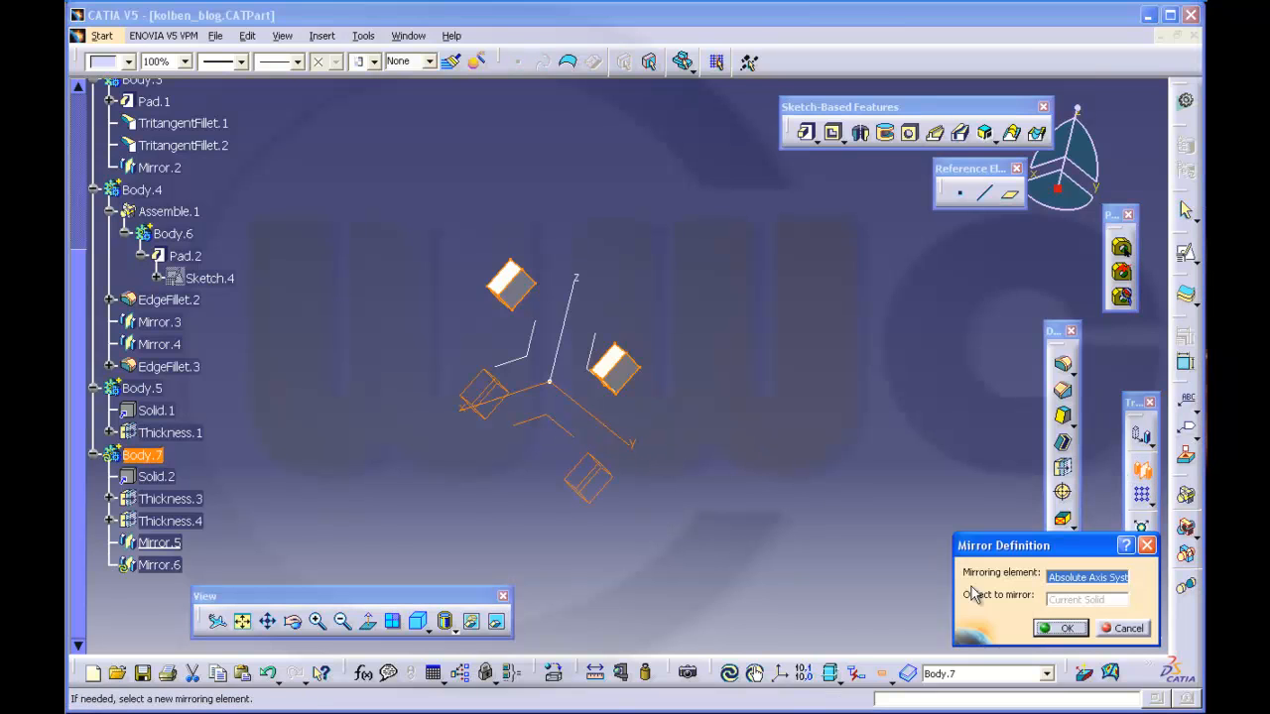
left_click(1076, 637)
Colour the whole of Body.7 red
middle_click_drag(792, 489, 744, 443)
left_click(142, 454)
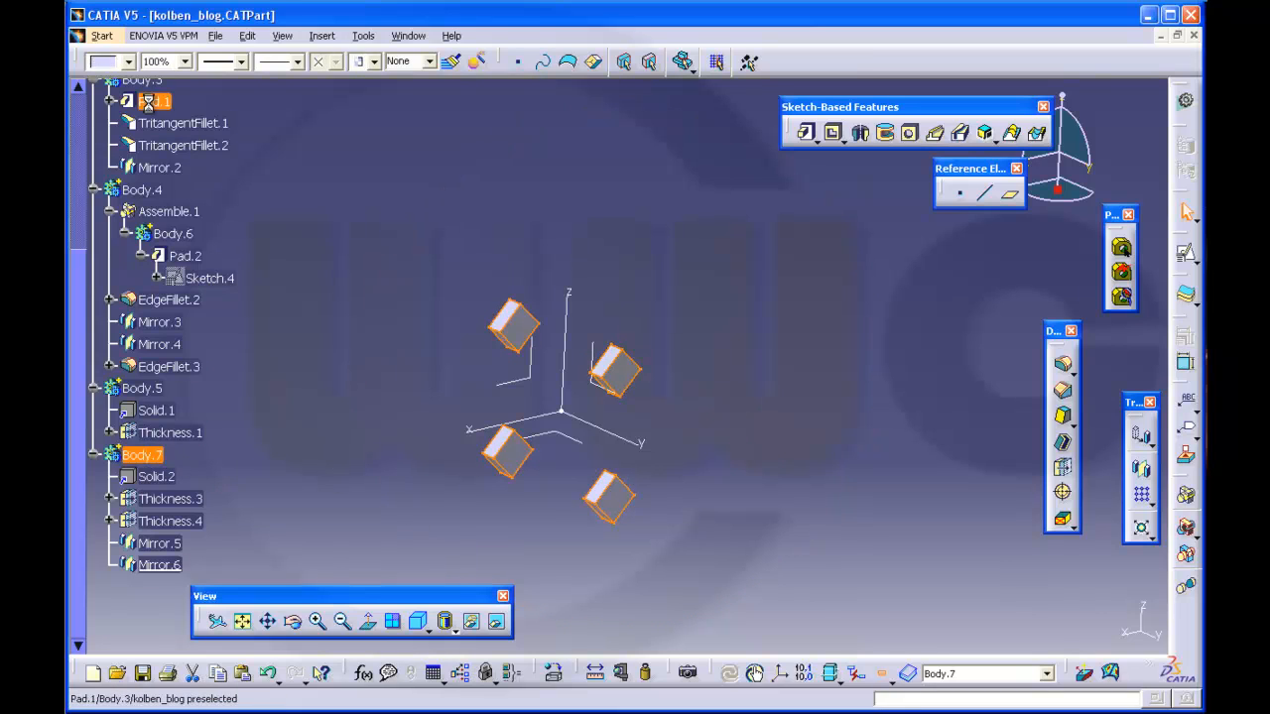
left_click(127, 62)
left_click(111, 160)
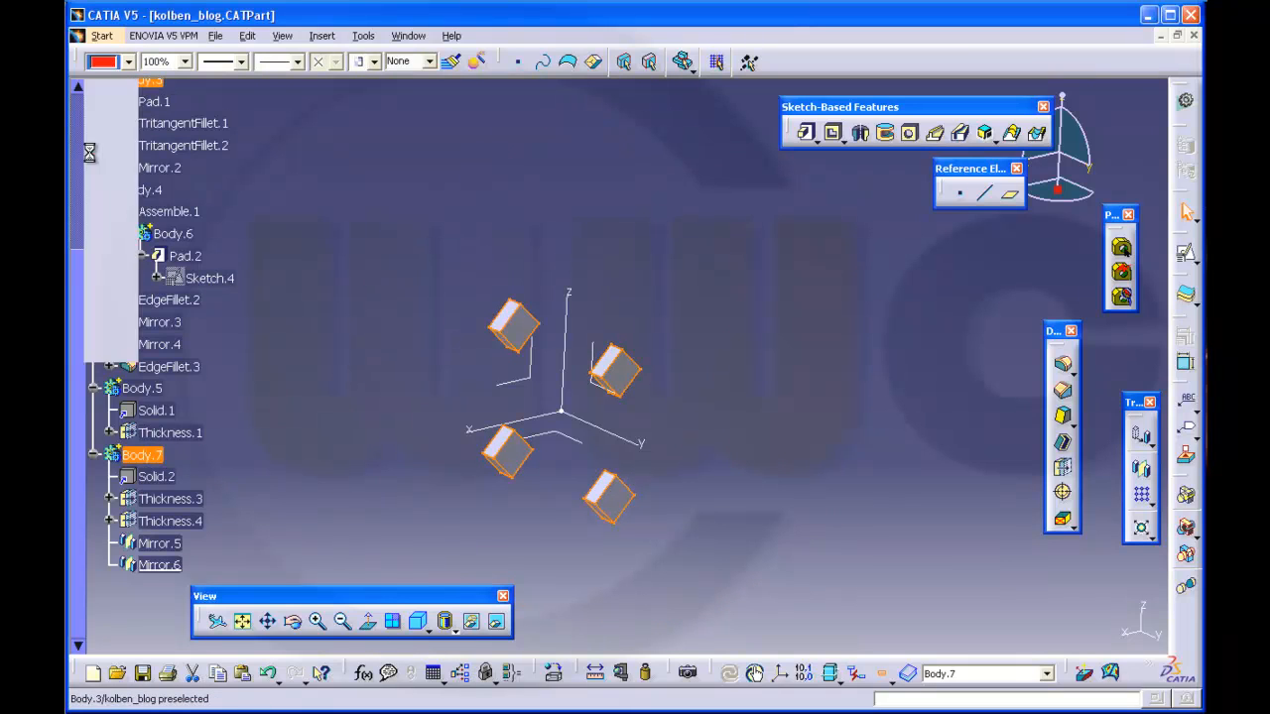
middle_click_drag(414, 279, 601, 471)
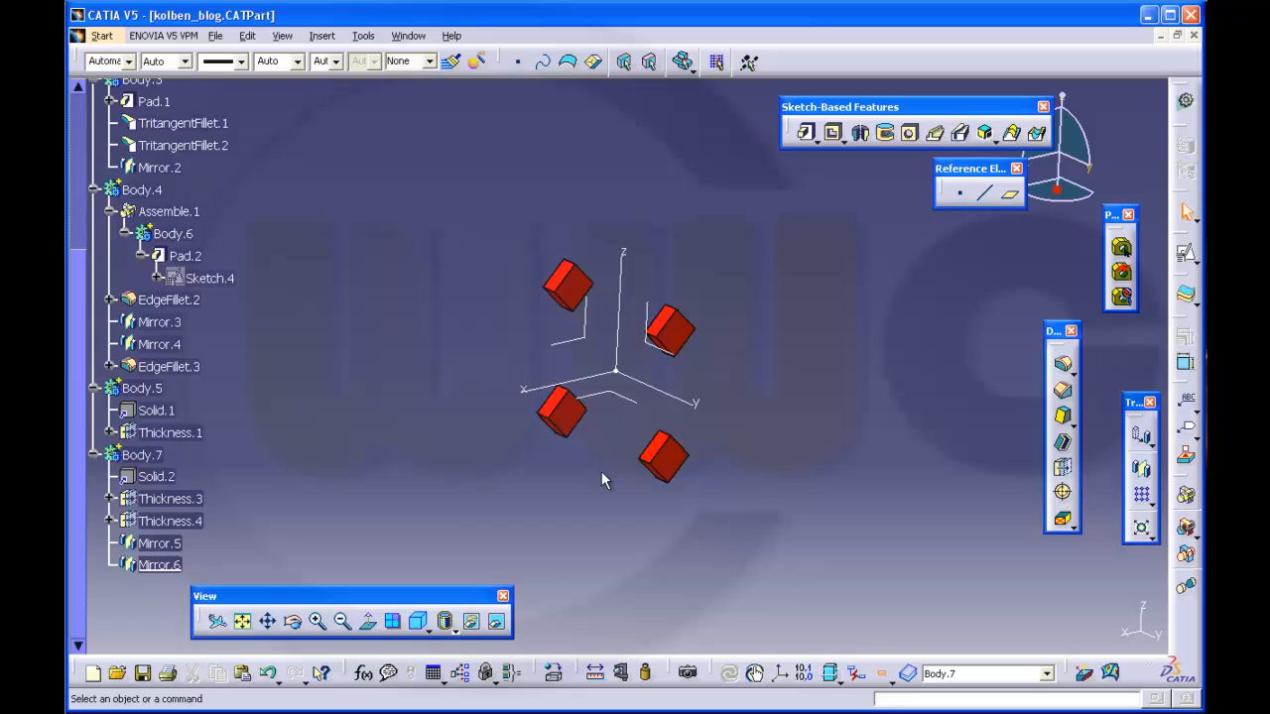
Turn off the display of only the current body and examine the complete piston with its red inner bodies
left_click(883, 672)
middle_click_drag(722, 560, 749, 488, "ctrl")
scroll(248, 465, "down", 1)
scroll(257, 452, "up", 2)
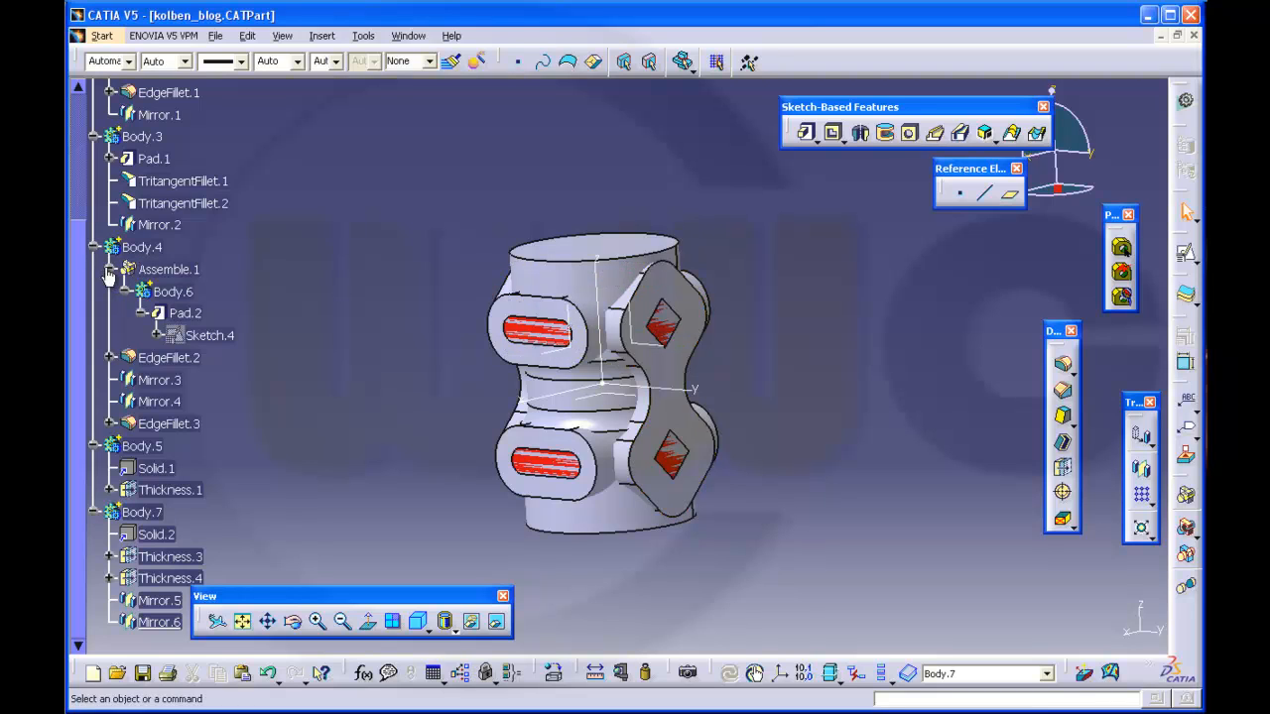
middle_click_drag(323, 360, 331, 388)
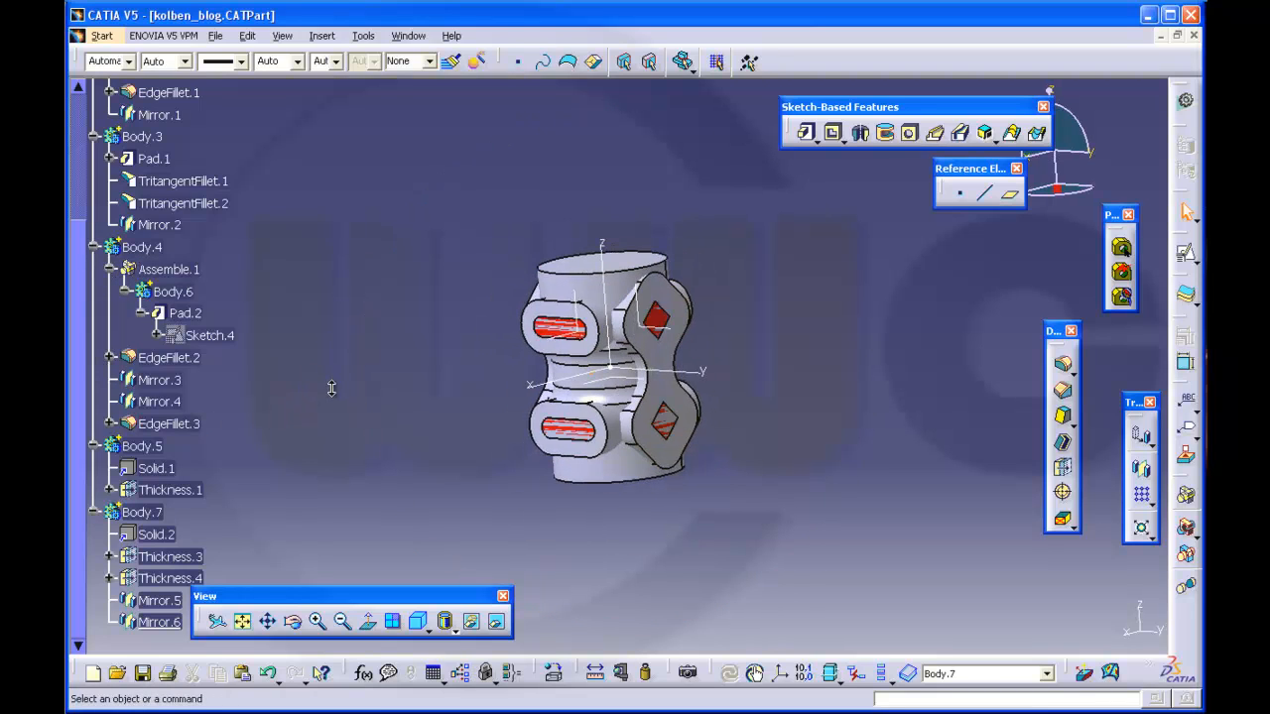
scroll(329, 386, "up", 1)
scroll(336, 394, "down", 1)
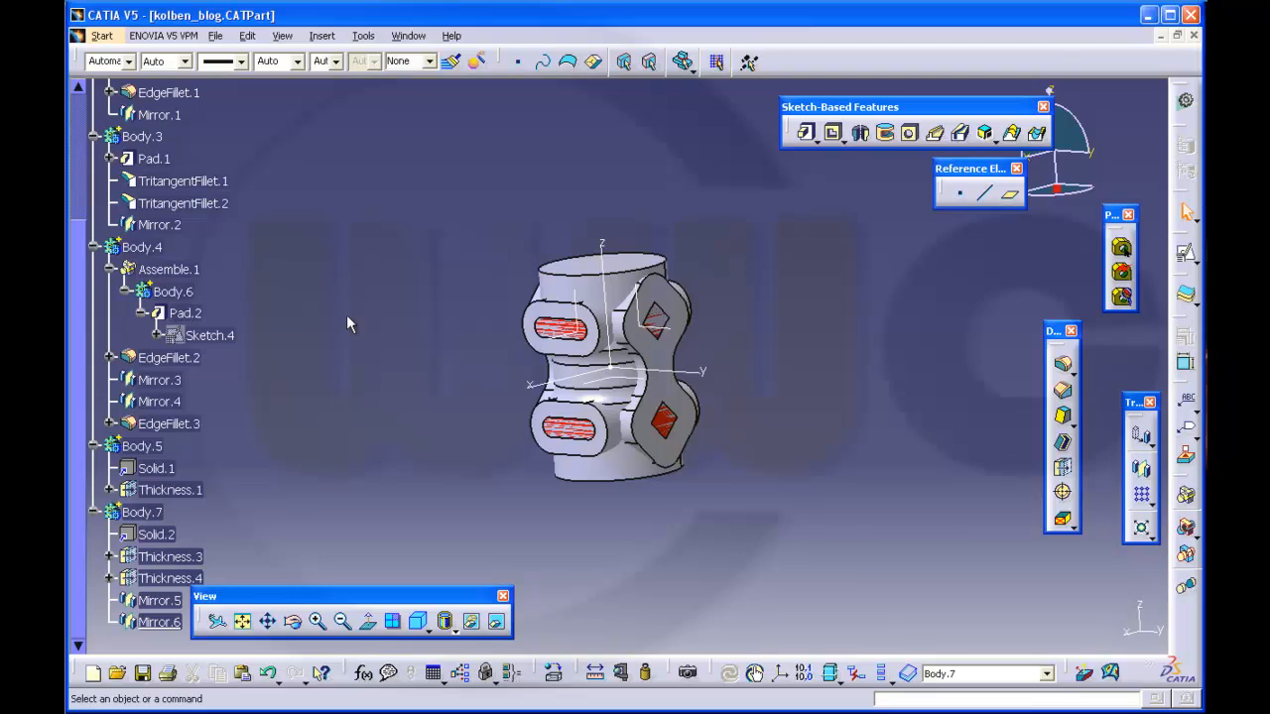
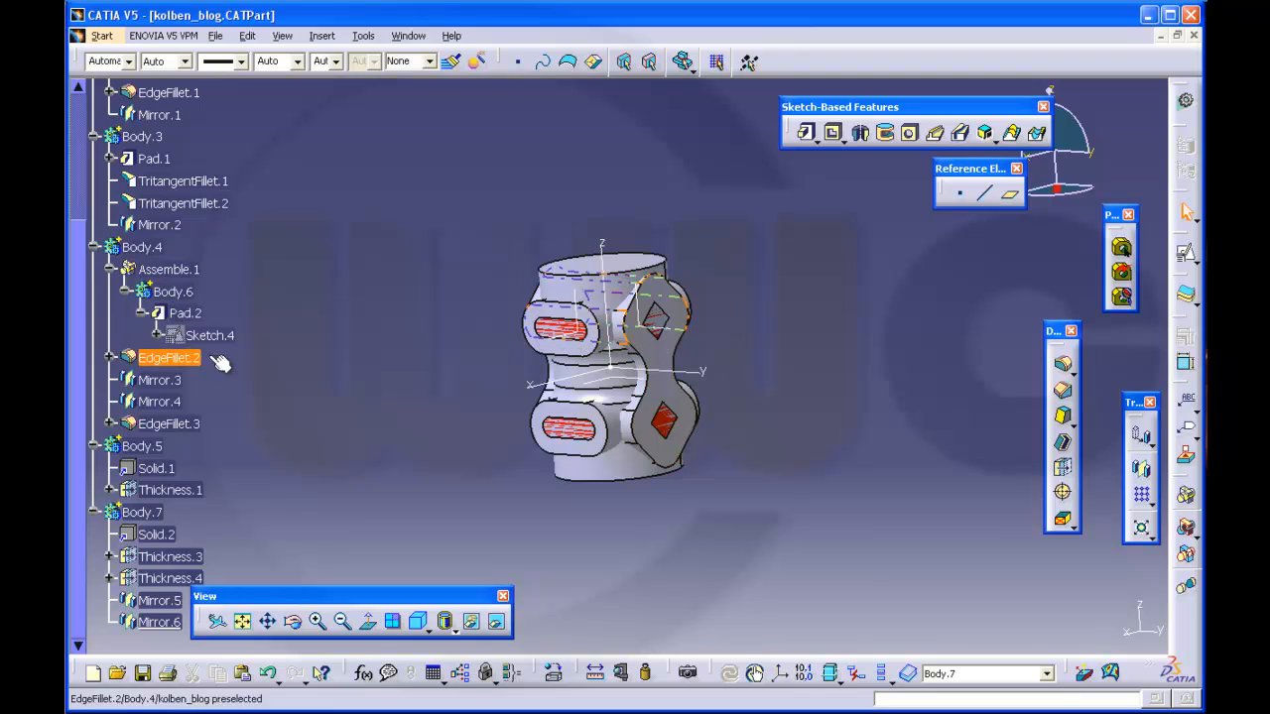
Delete the Assemble.1 operation from Body.4, keeping Body.6 as a separate body
middle_click_drag(323, 352, 127, 350)
mouse_move(73, 346)
left_mouse_down()
mouse_move(74, 299)
mouse_move(76, 357)
left_mouse_up()
left_click(184, 269)
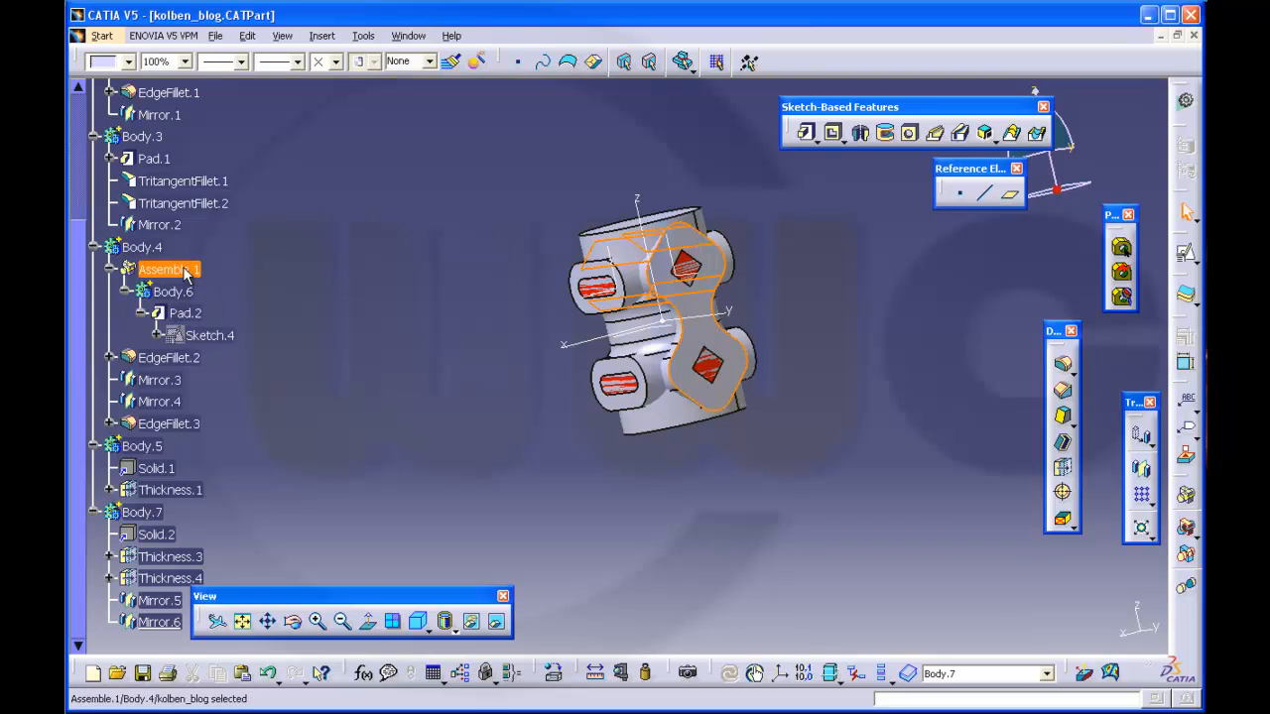
right_click(185, 269)
left_click(250, 517)
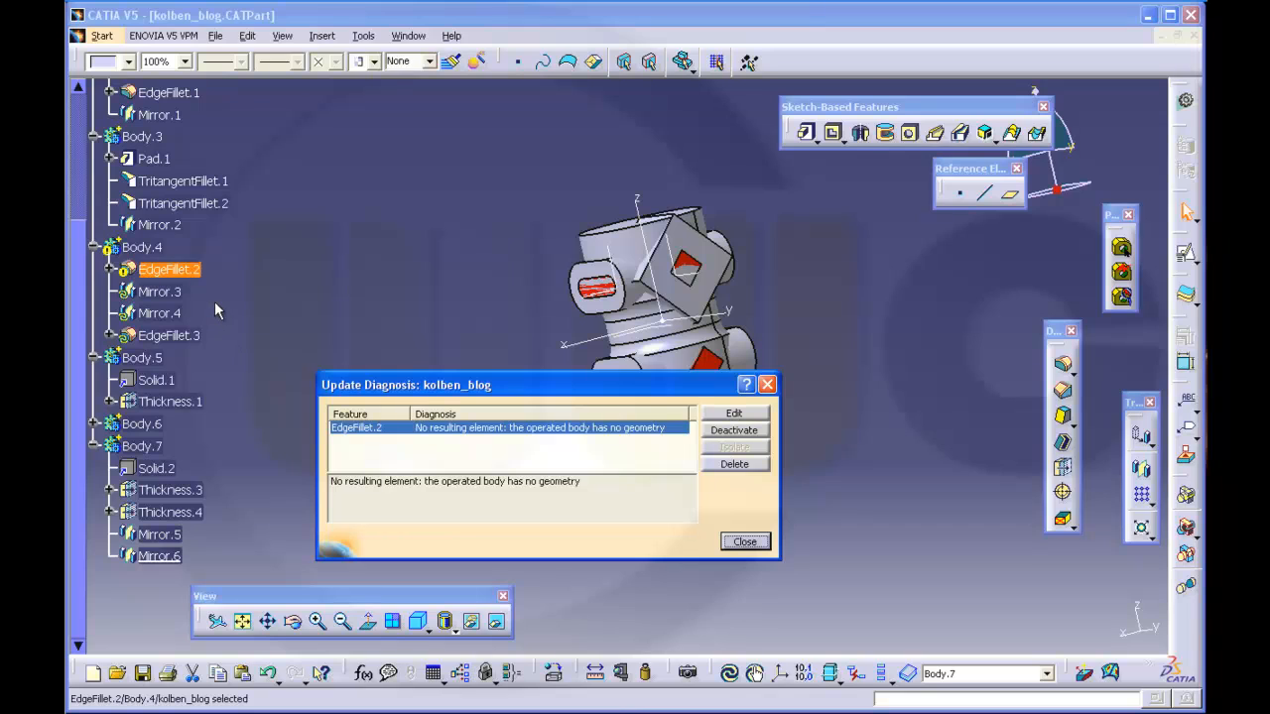
Define Body.4 as the in-work object and expand Body.6 in the specification tree
left_click(146, 247)
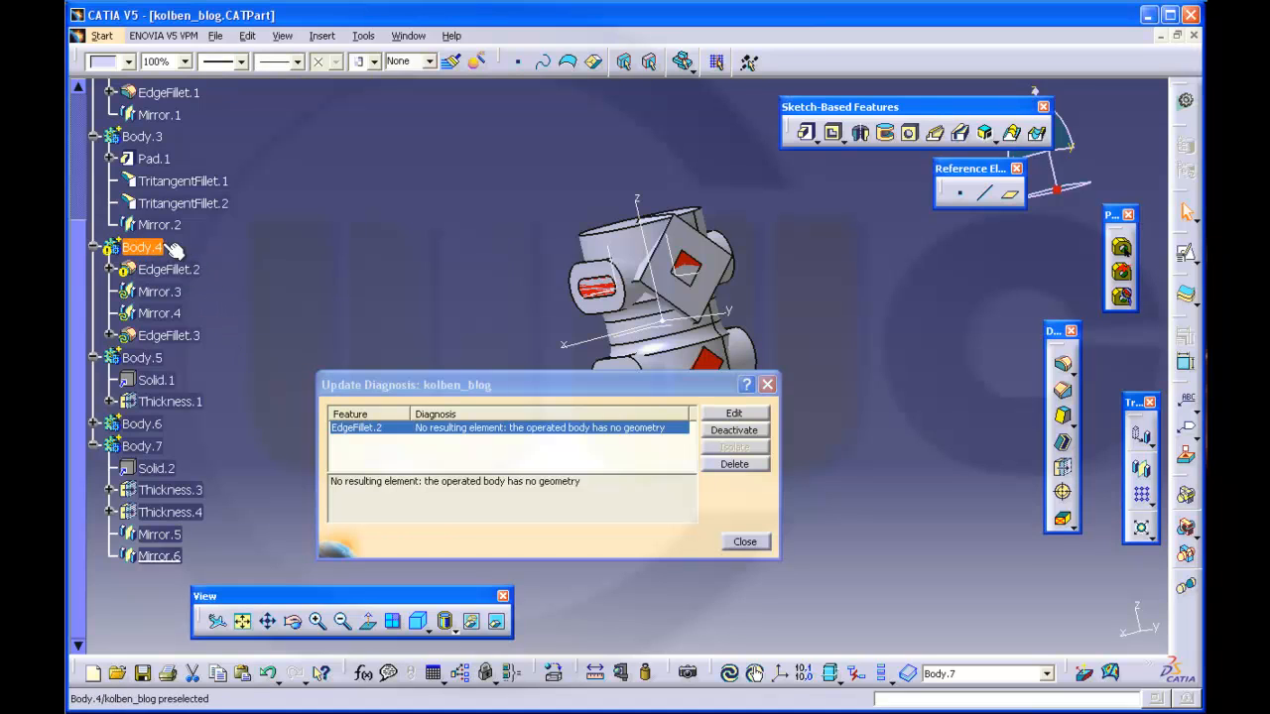
right_click(156, 247)
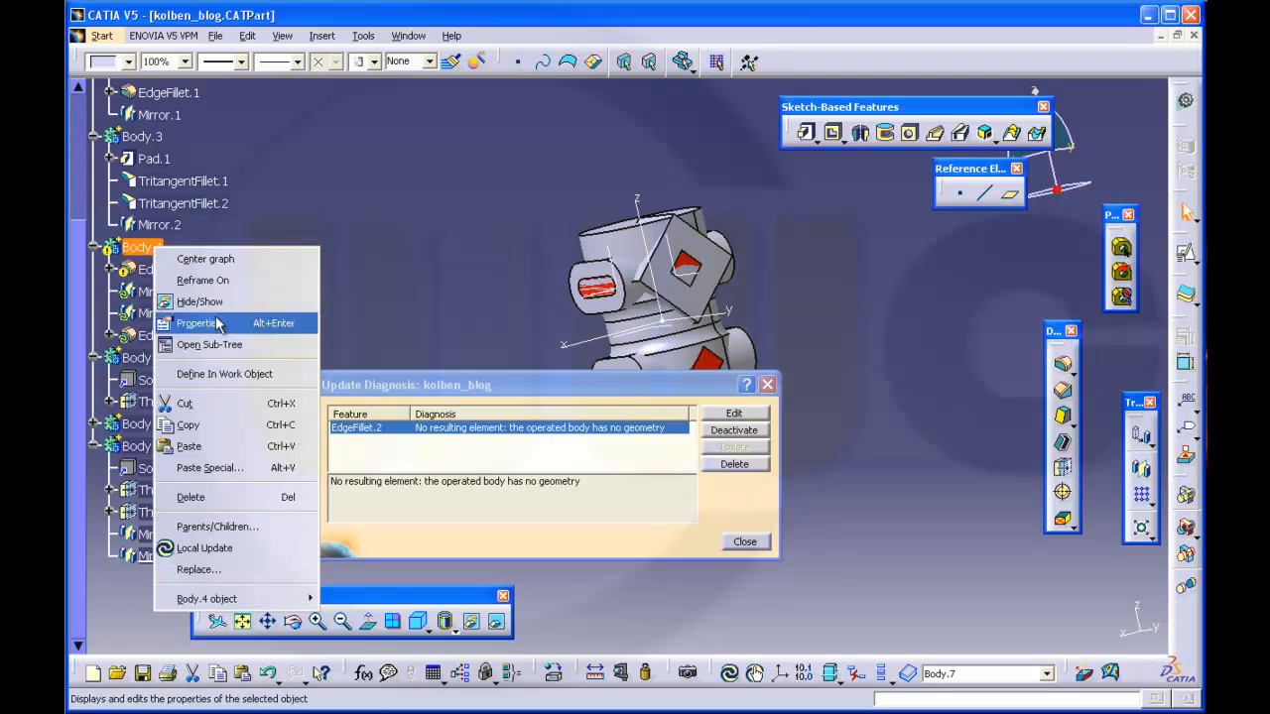
left_click(222, 374)
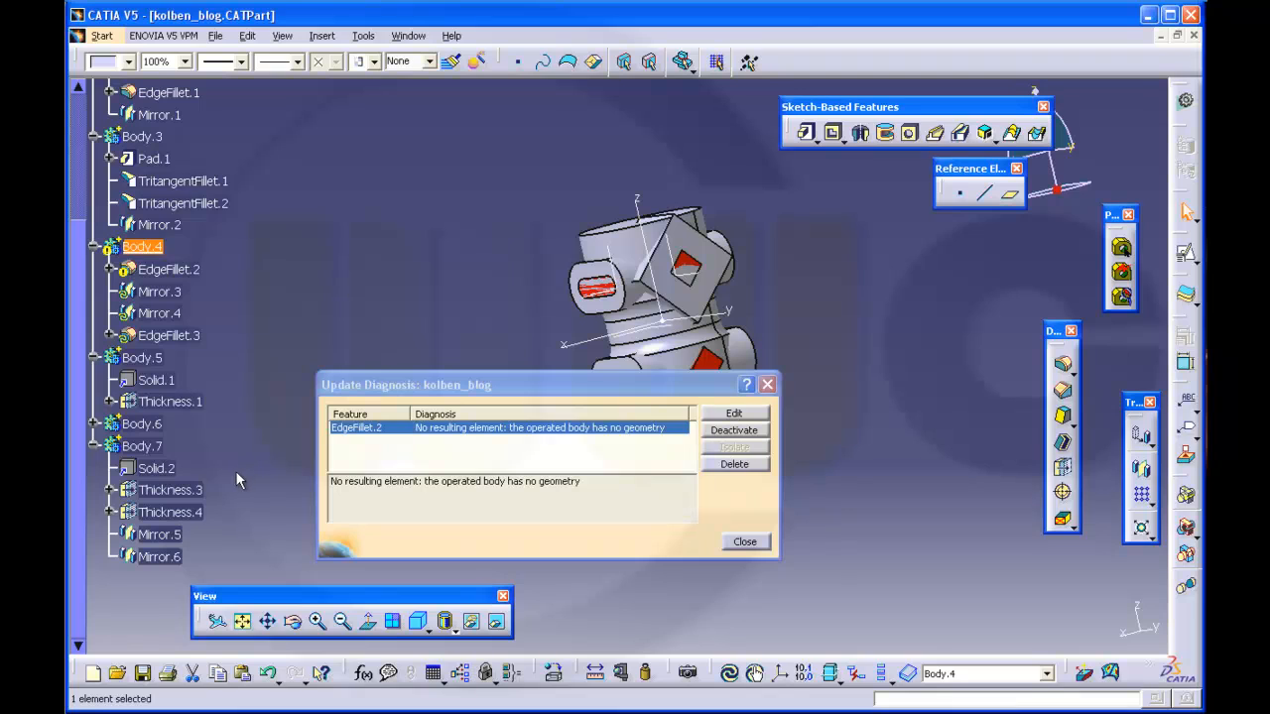
left_click(94, 424)
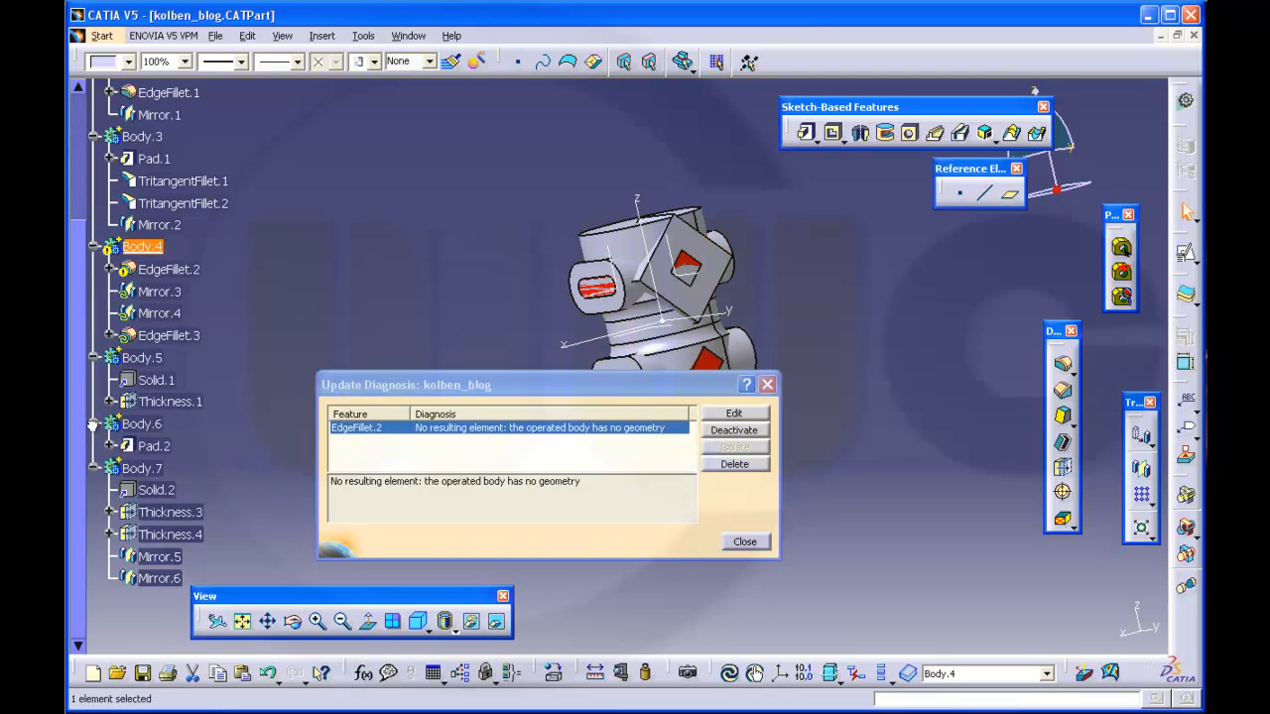
Add Body.6 to Body.4 with the Add Boolean operation and dismiss the update diagnosis
left_click(154, 426)
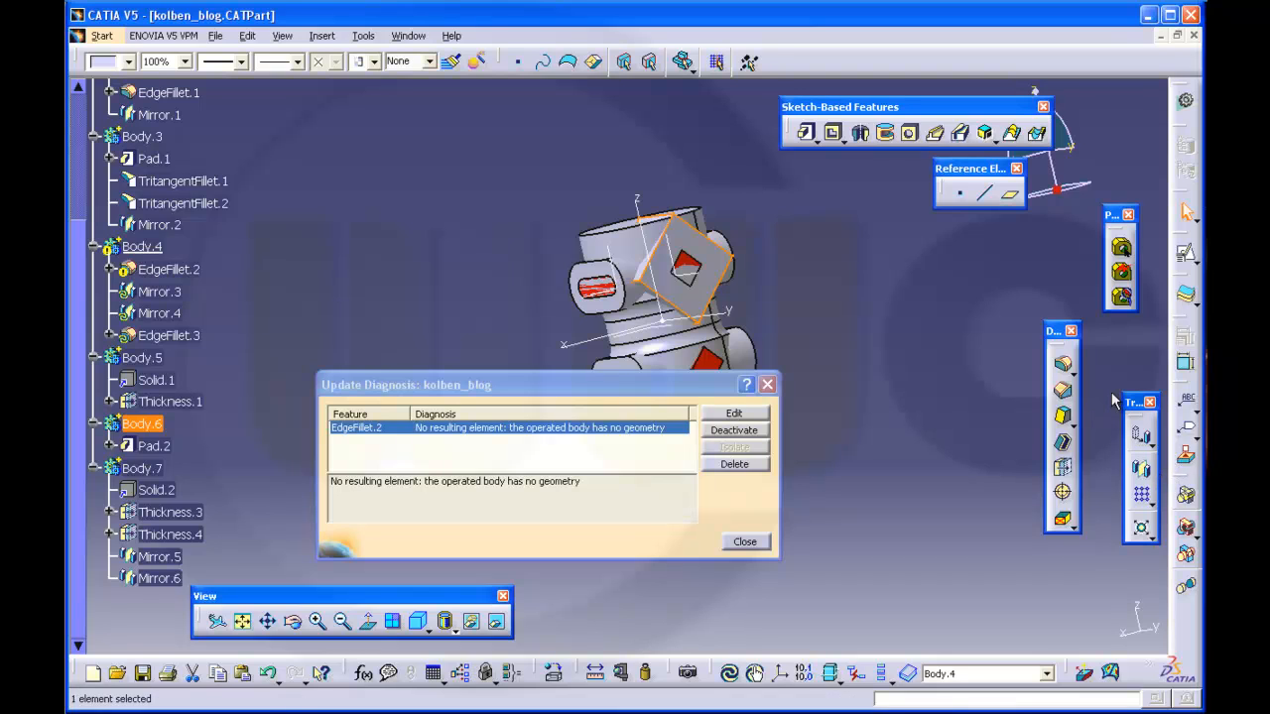
left_click(1186, 529)
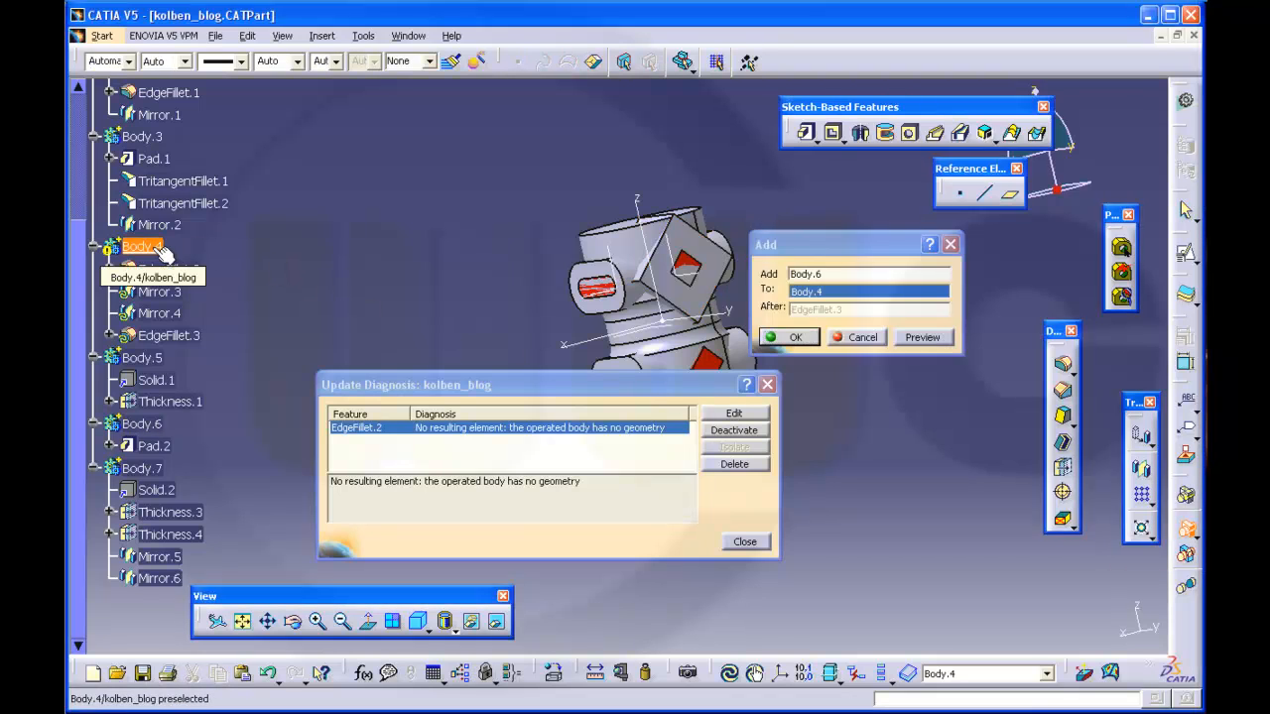
left_click(159, 250)
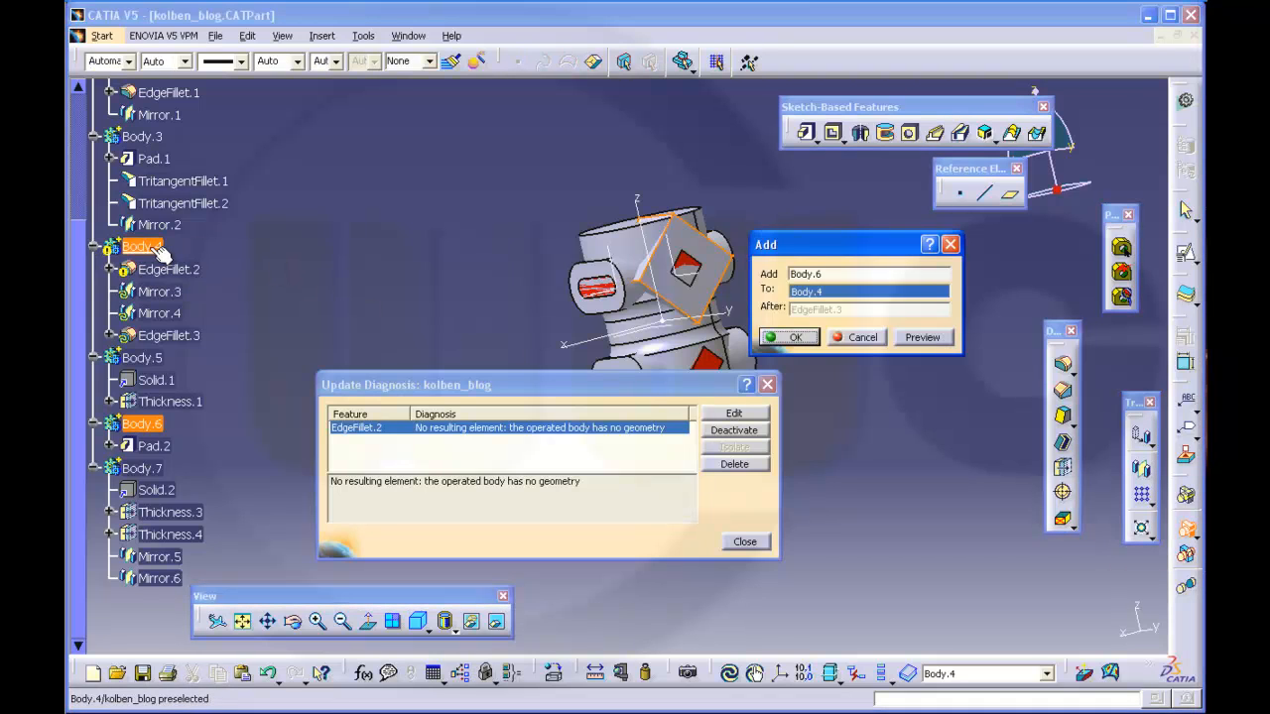
left_click(792, 337)
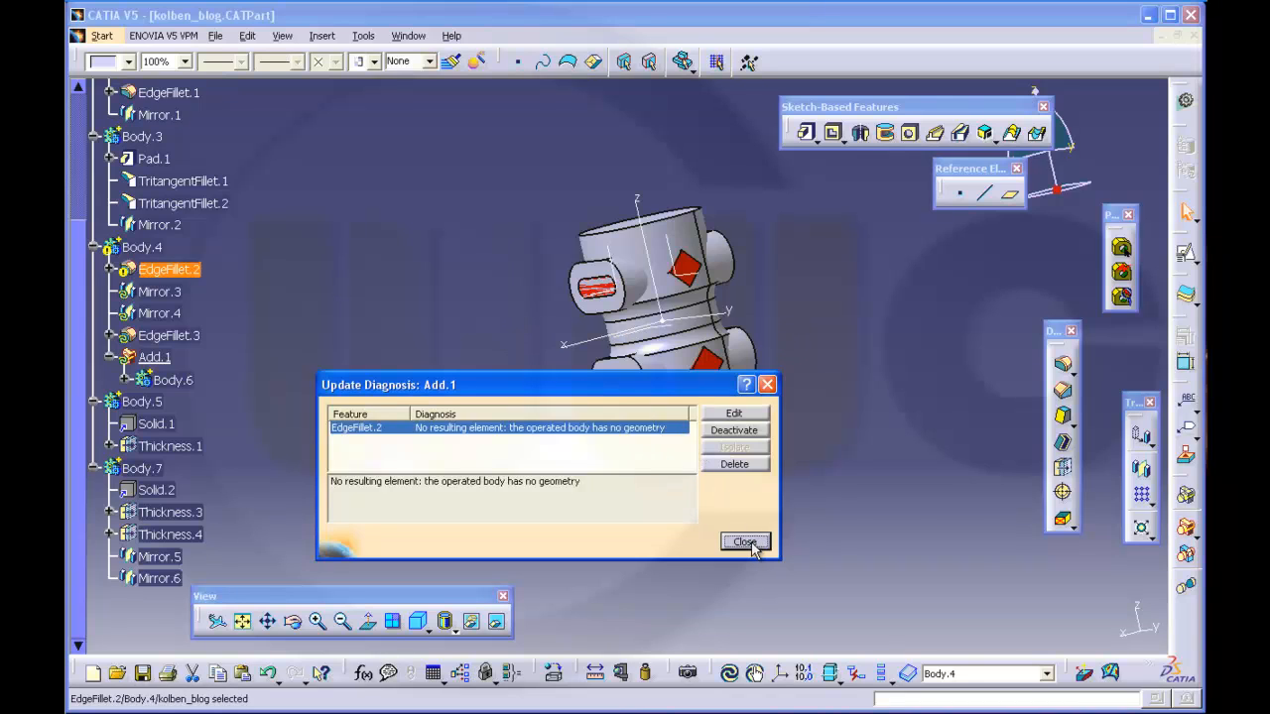
left_click(746, 541)
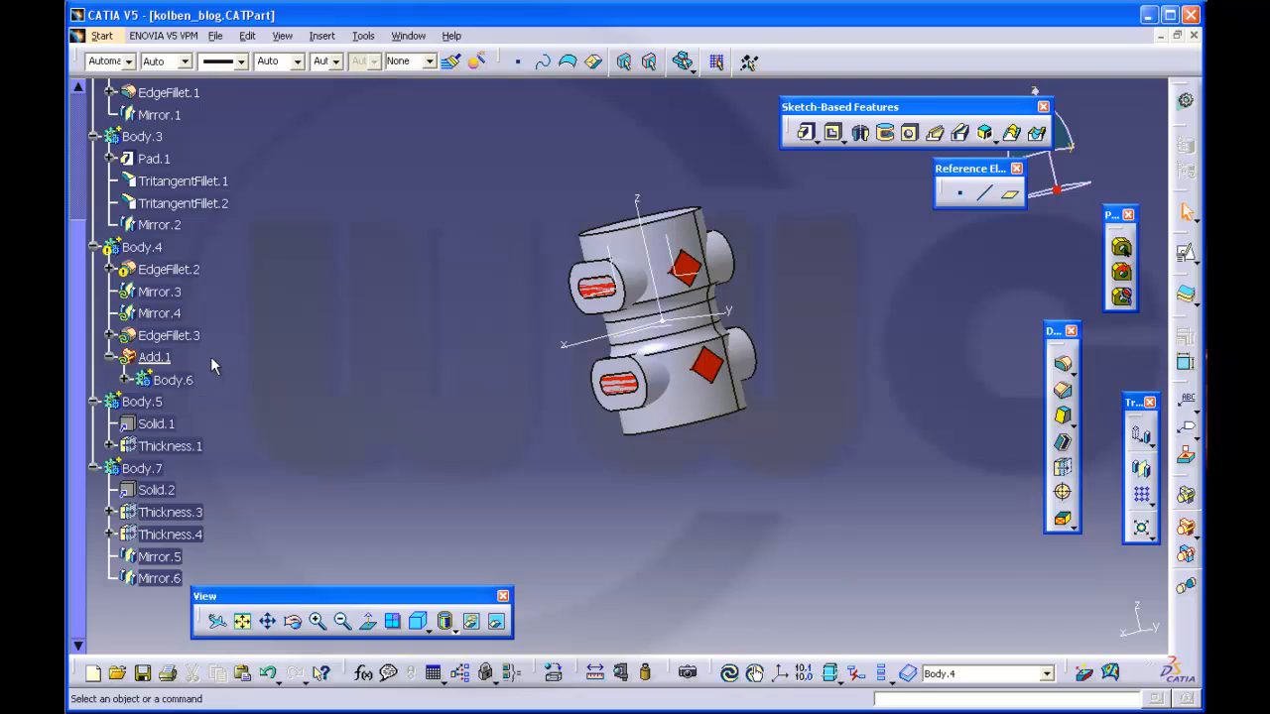
Delete EdgeFillet.2, Mirror.3, Mirror.4 and EdgeFillet.3 from Body.4
scroll(211, 349, "down", 1)
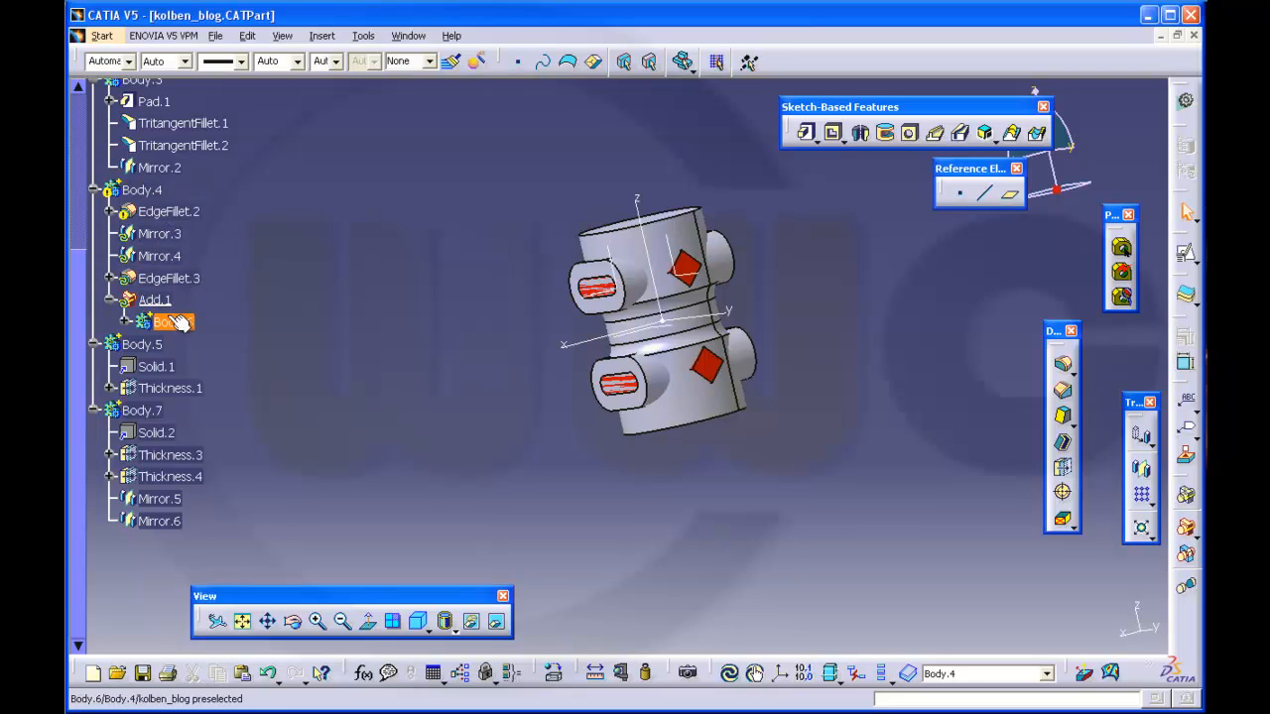
middle_click_drag(233, 285, 246, 246)
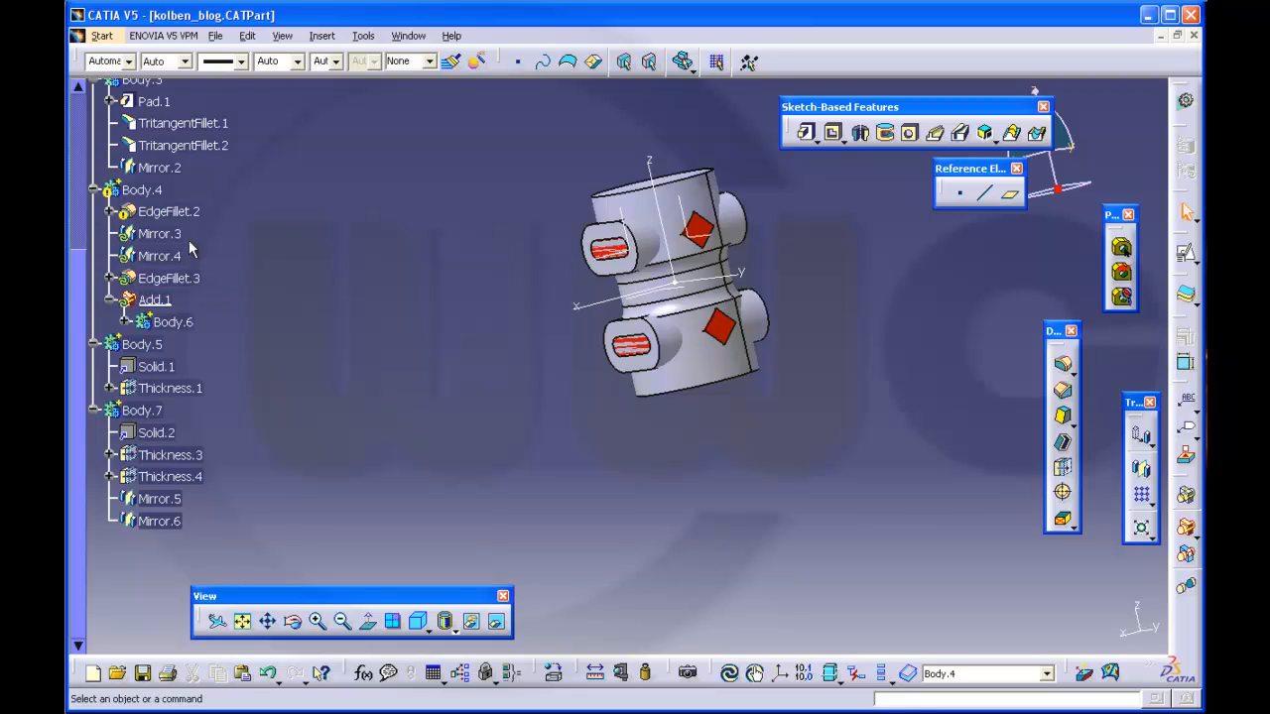
left_click(189, 223)
left_click(183, 281, "shift")
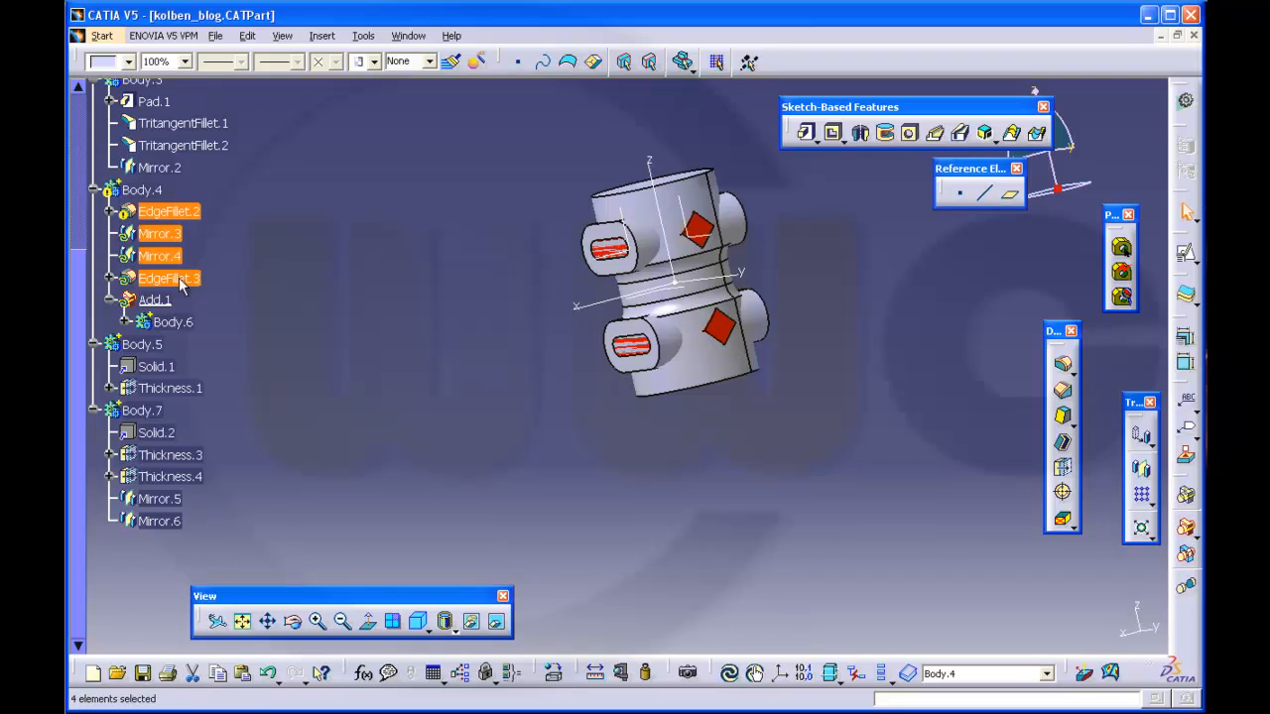
right_click(183, 281)
left_click(236, 530)
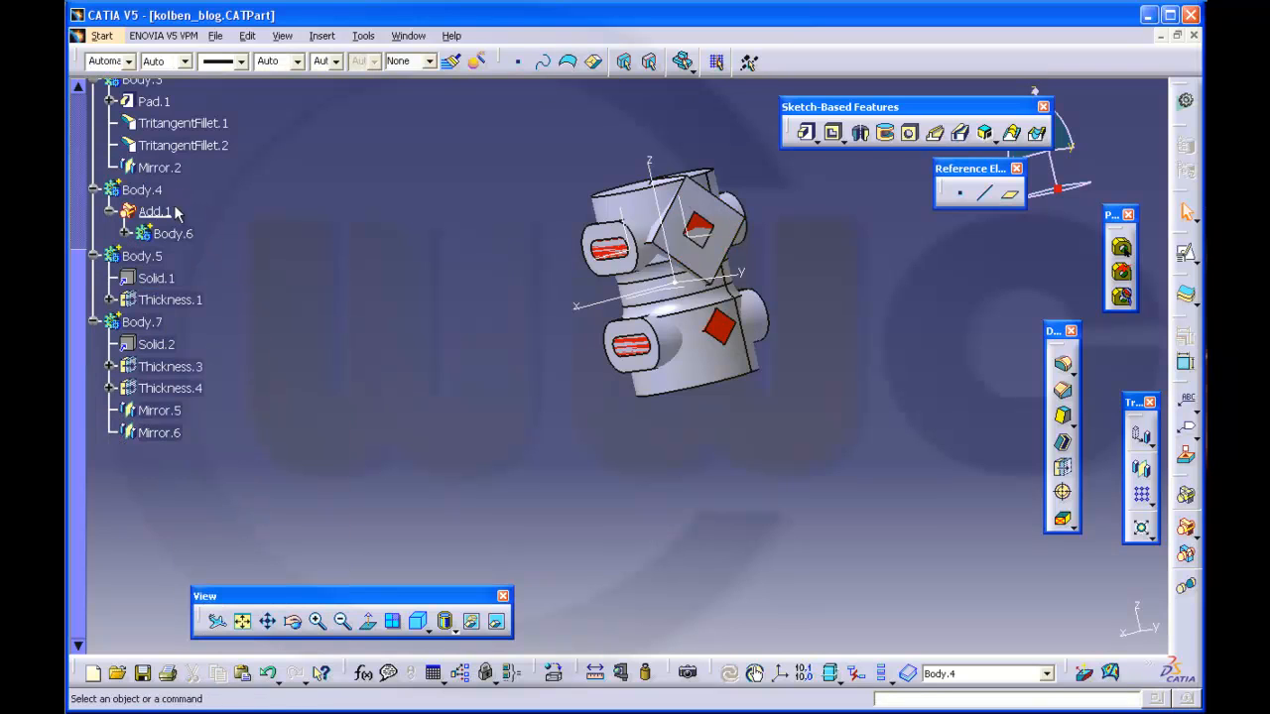
Define Body.4 as the in-work object and display only the current body
right_click(156, 194)
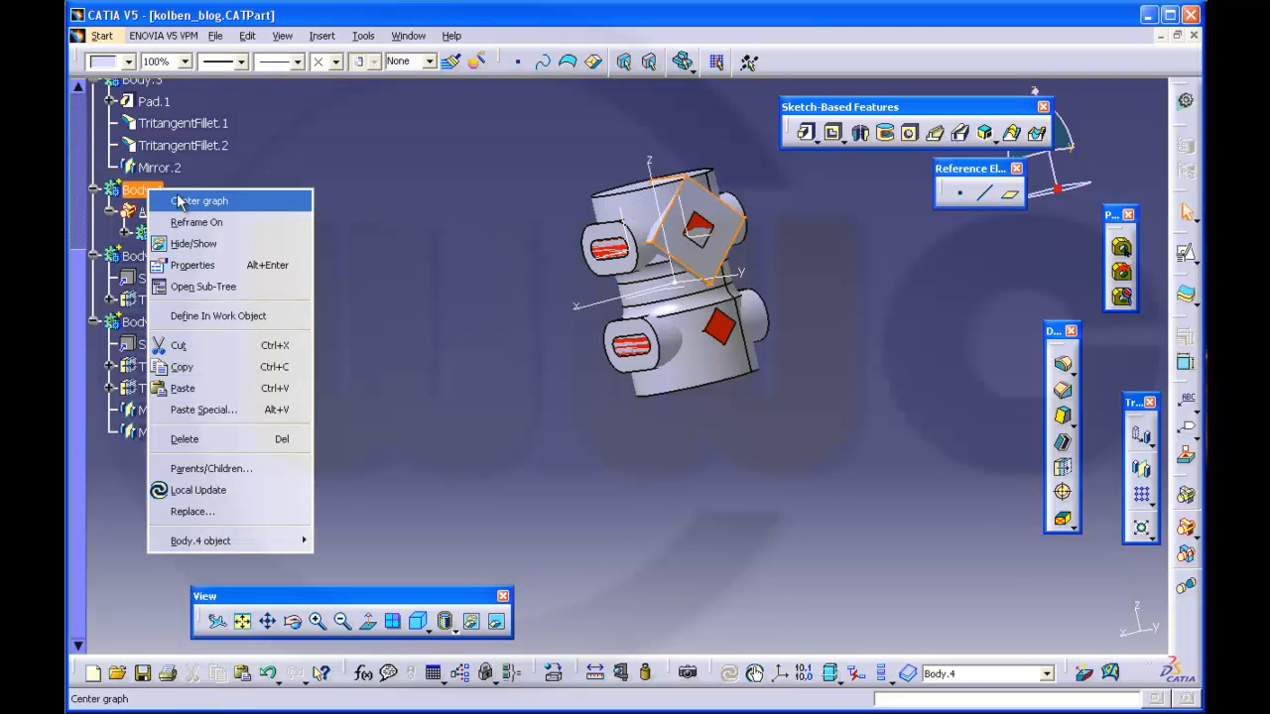
left_click(220, 316)
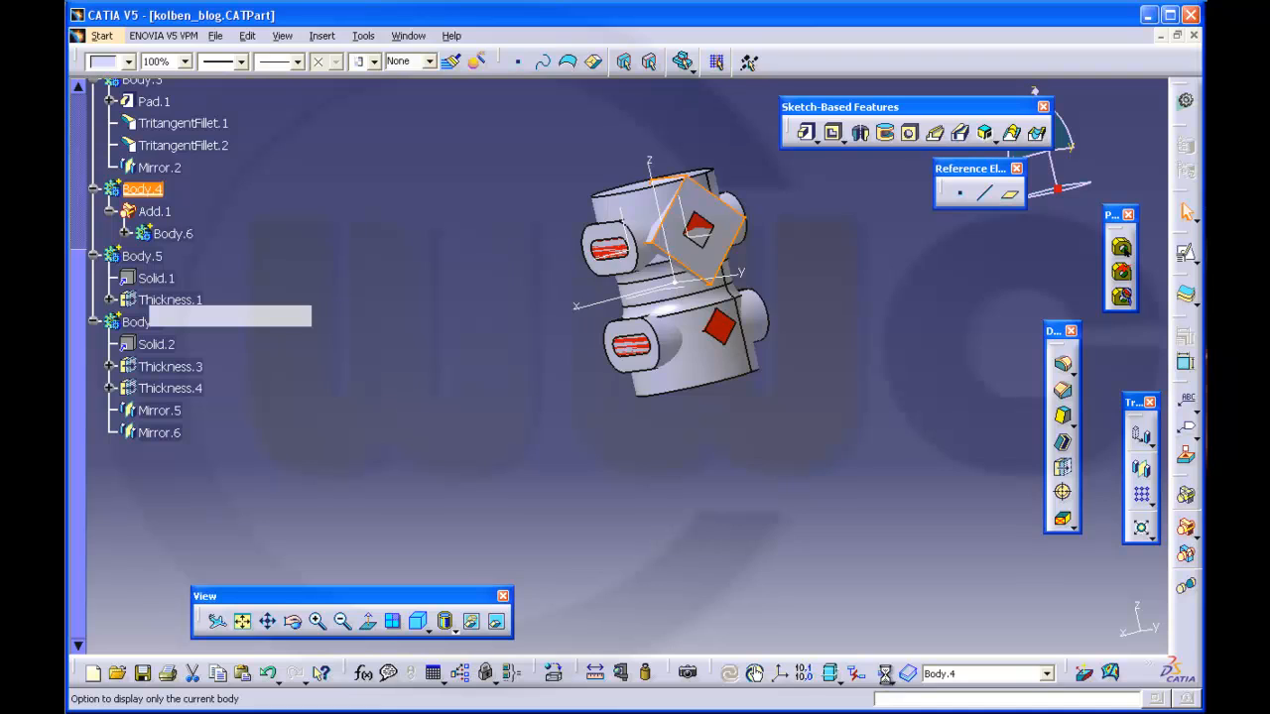
left_click(884, 673)
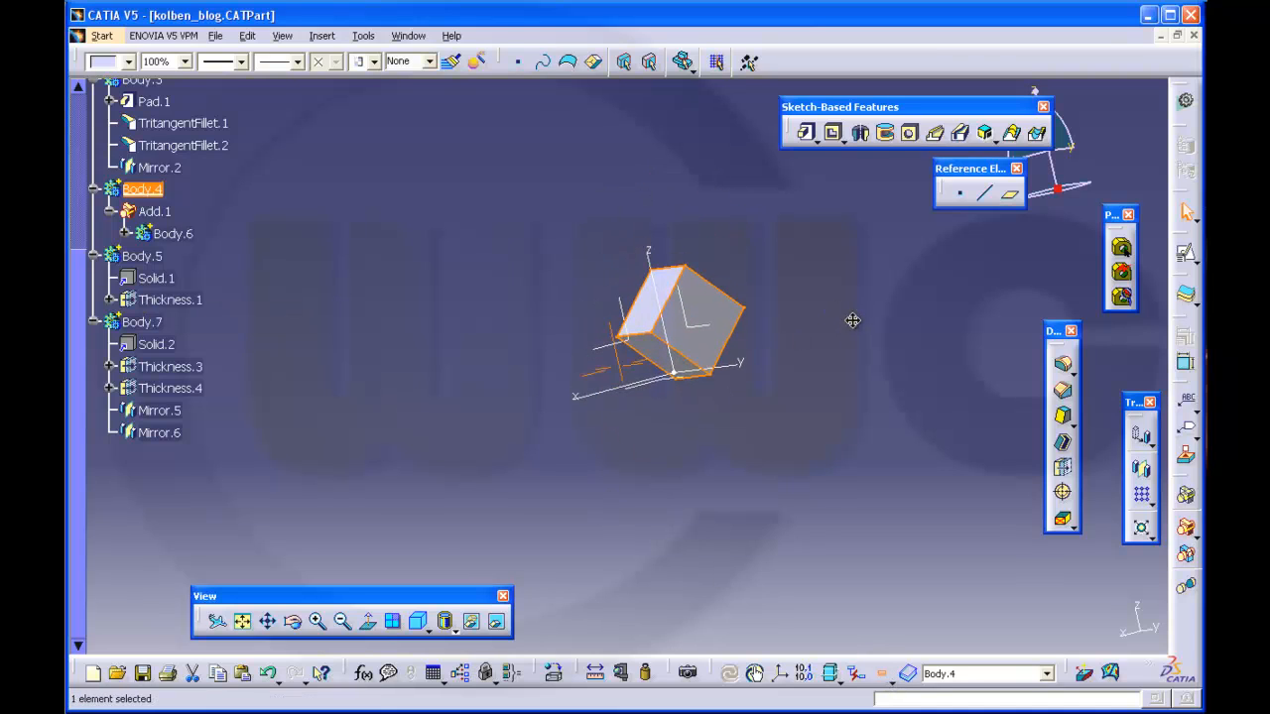
Round three parallel corner edges of the Add.1 block in Body.4 with a 35 mm edge fillet
middle_click_drag(852, 320, 863, 362)
left_click(1062, 363)
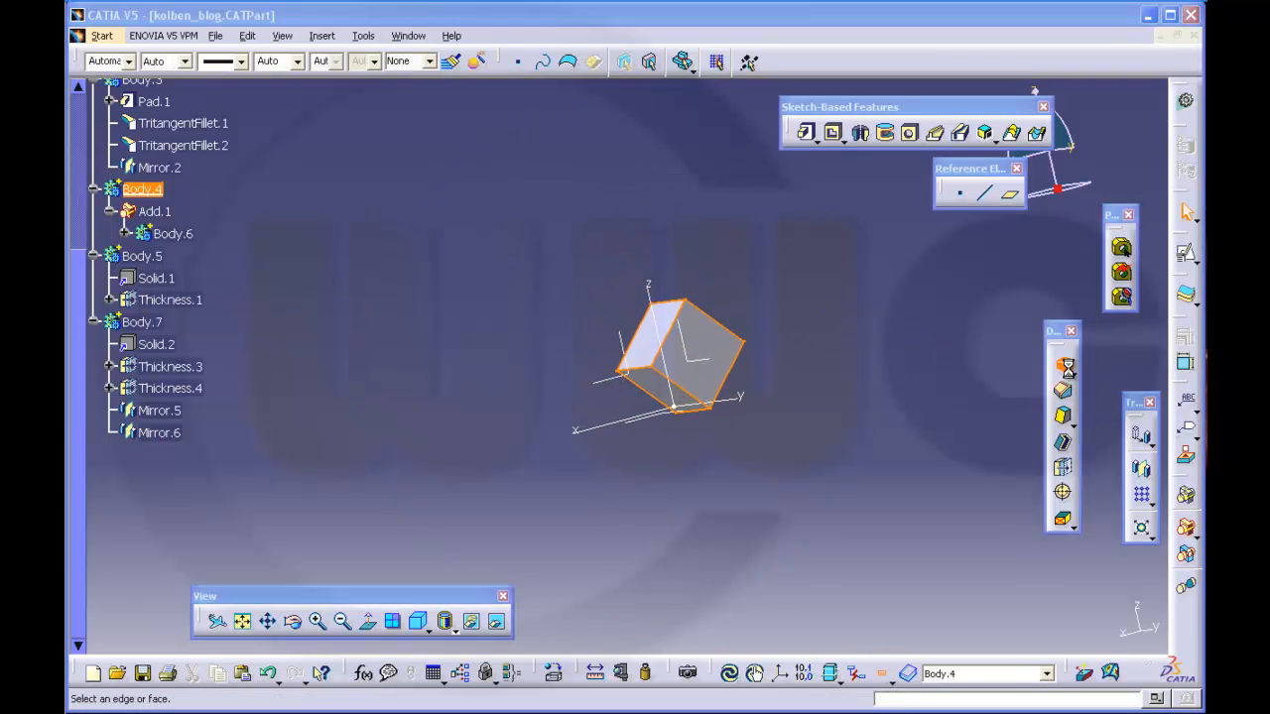
type("35")
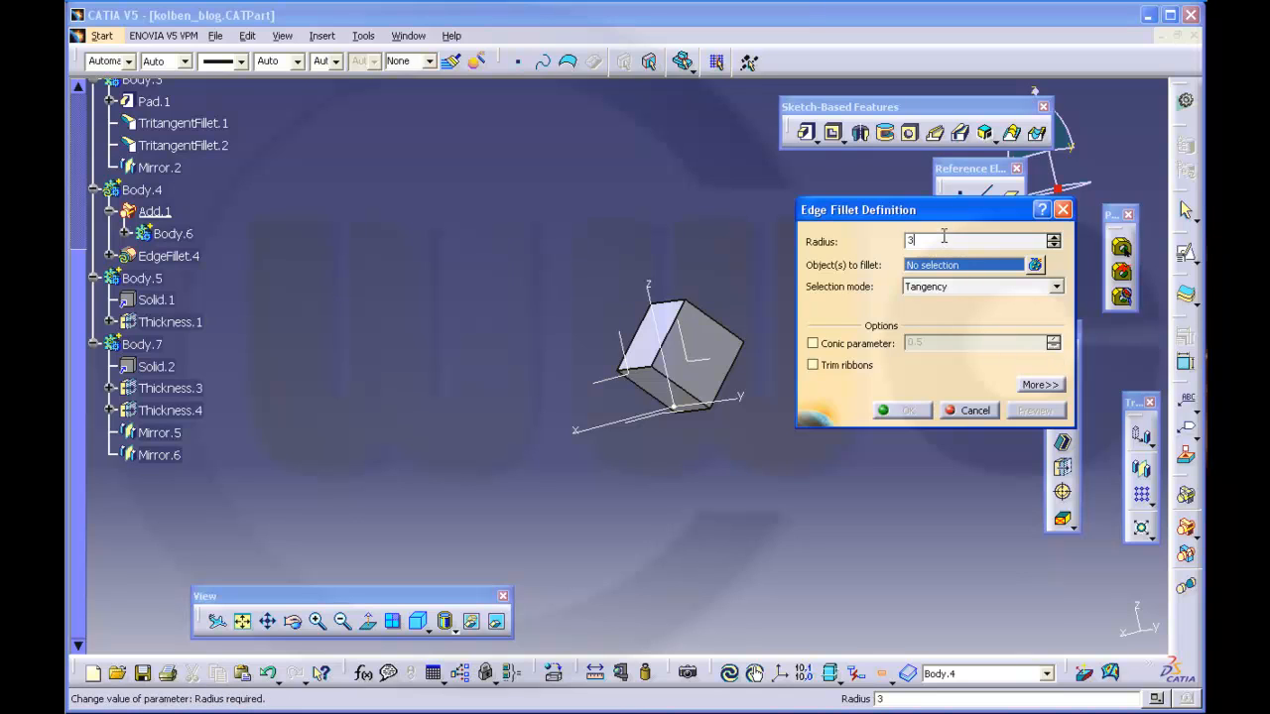
left_click(678, 309)
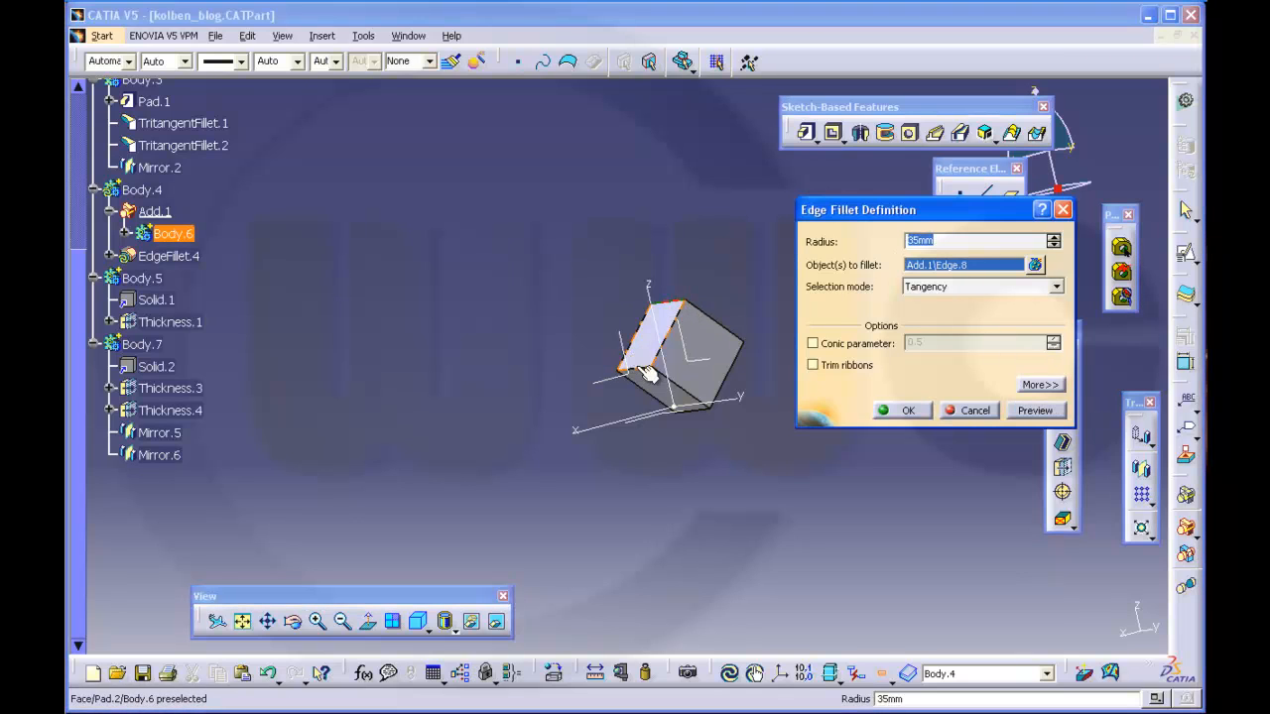
left_click(644, 369)
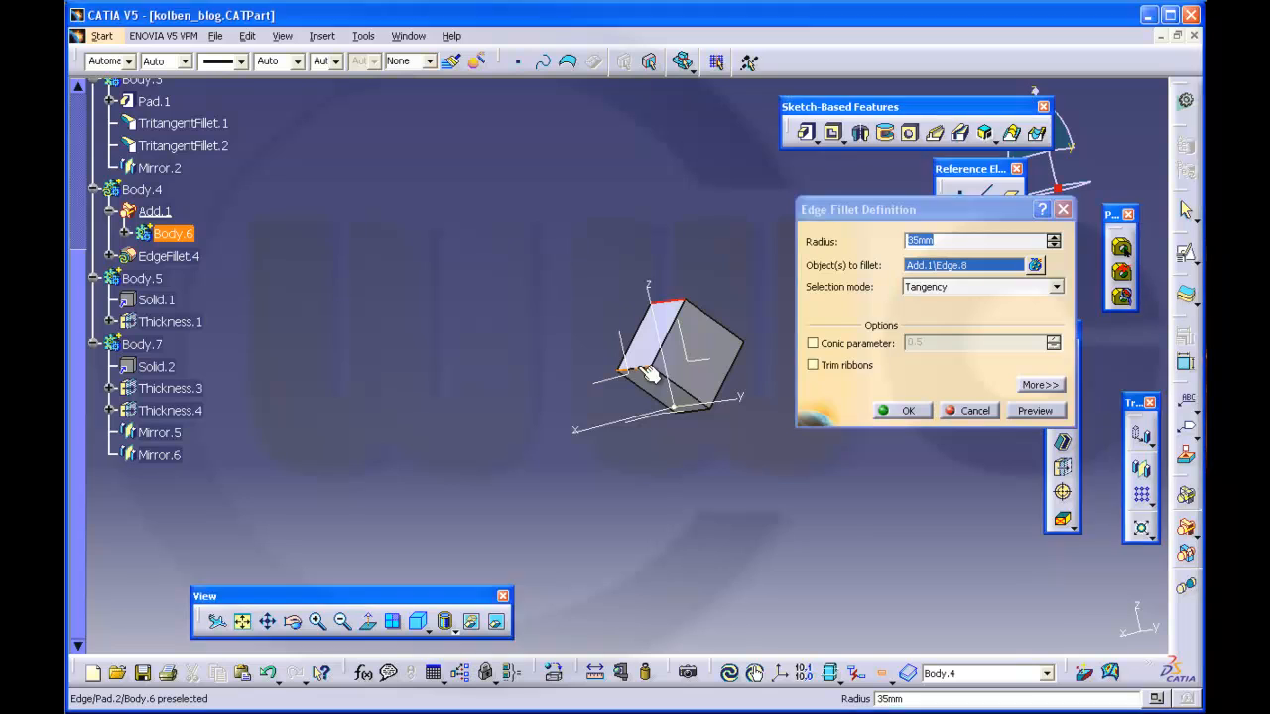
middle_click_drag(763, 339, 608, 404)
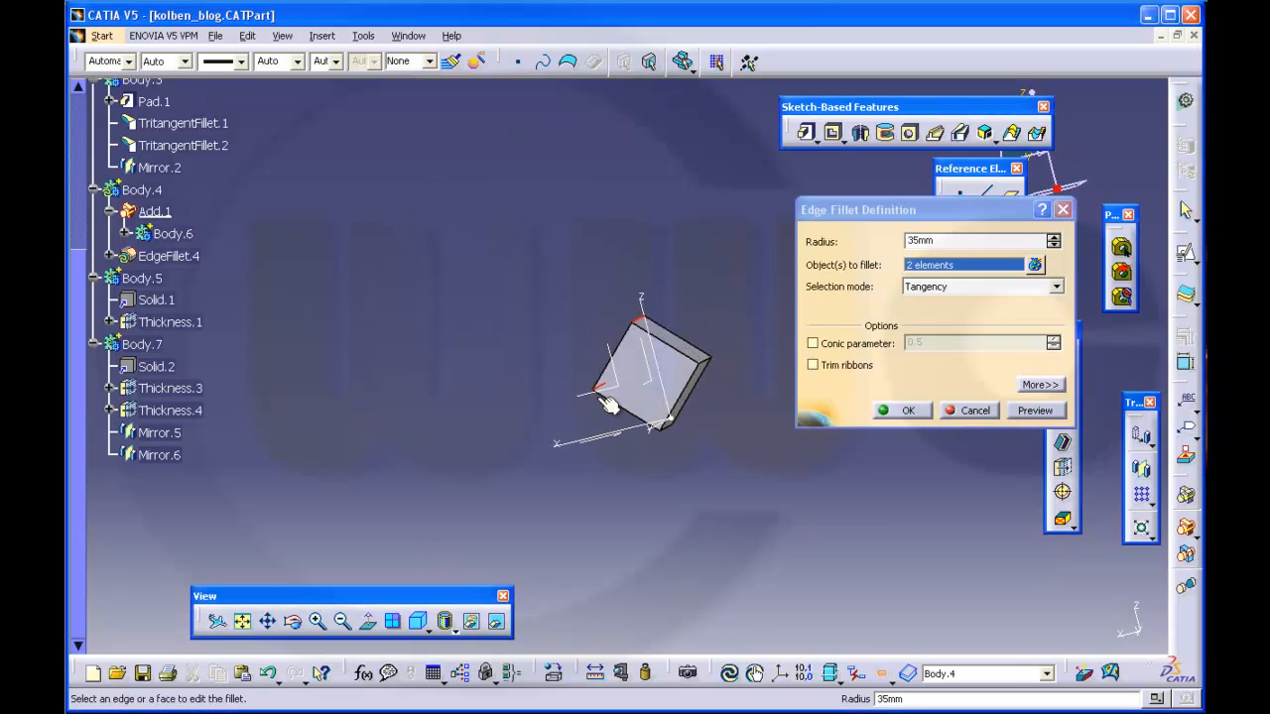
left_click(709, 361)
left_click(908, 410)
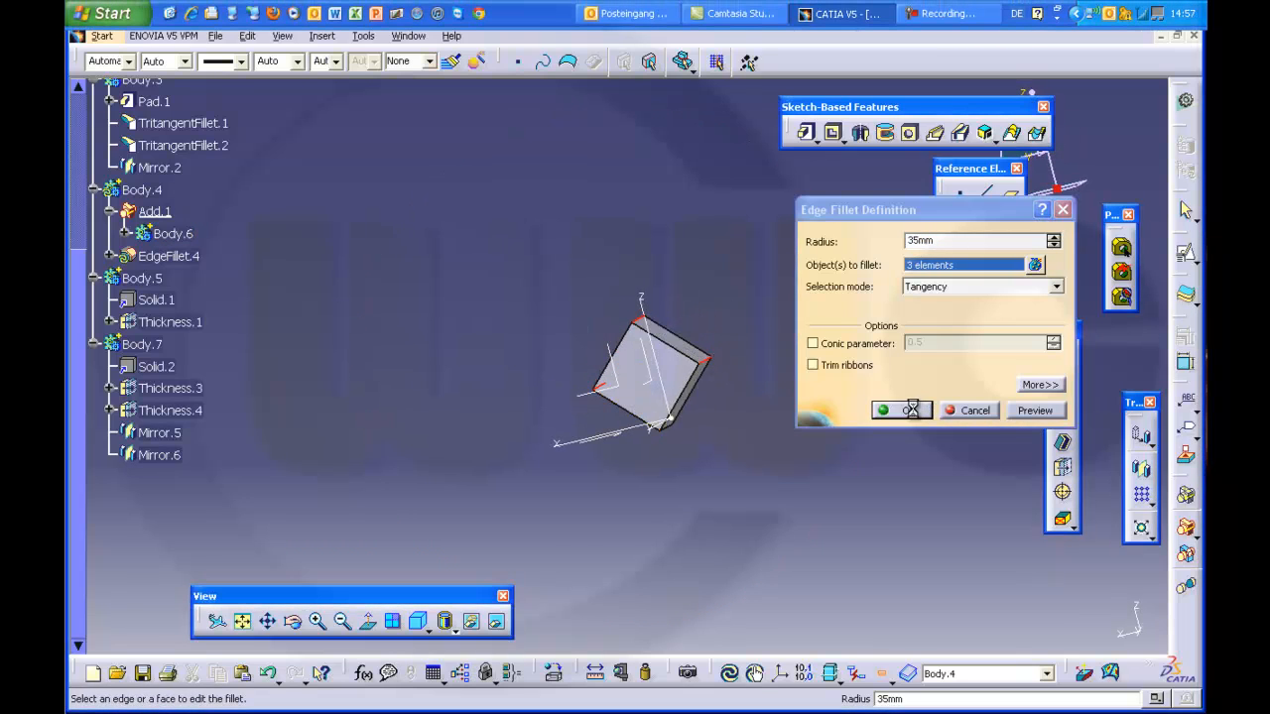
Mirror the filleted Body.4 solid about the ZX plane of the absolute axis system
middle_click_drag(839, 362, 717, 430)
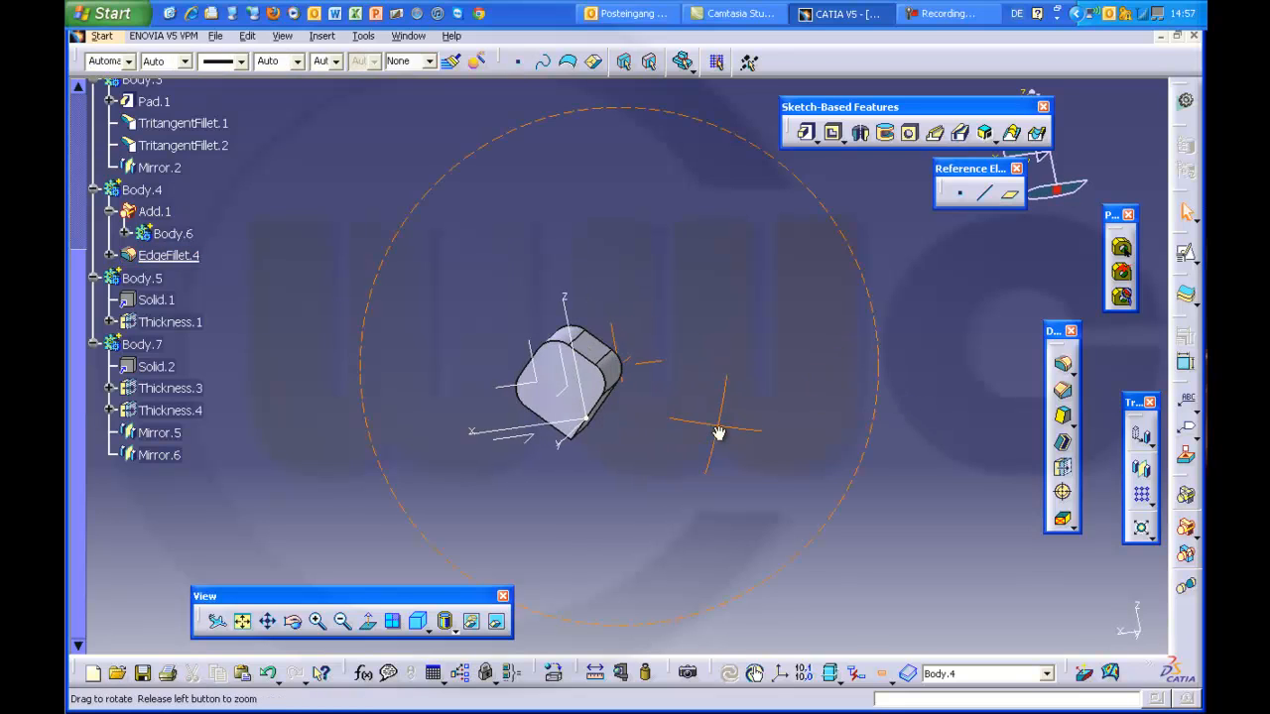
left_click(1144, 473)
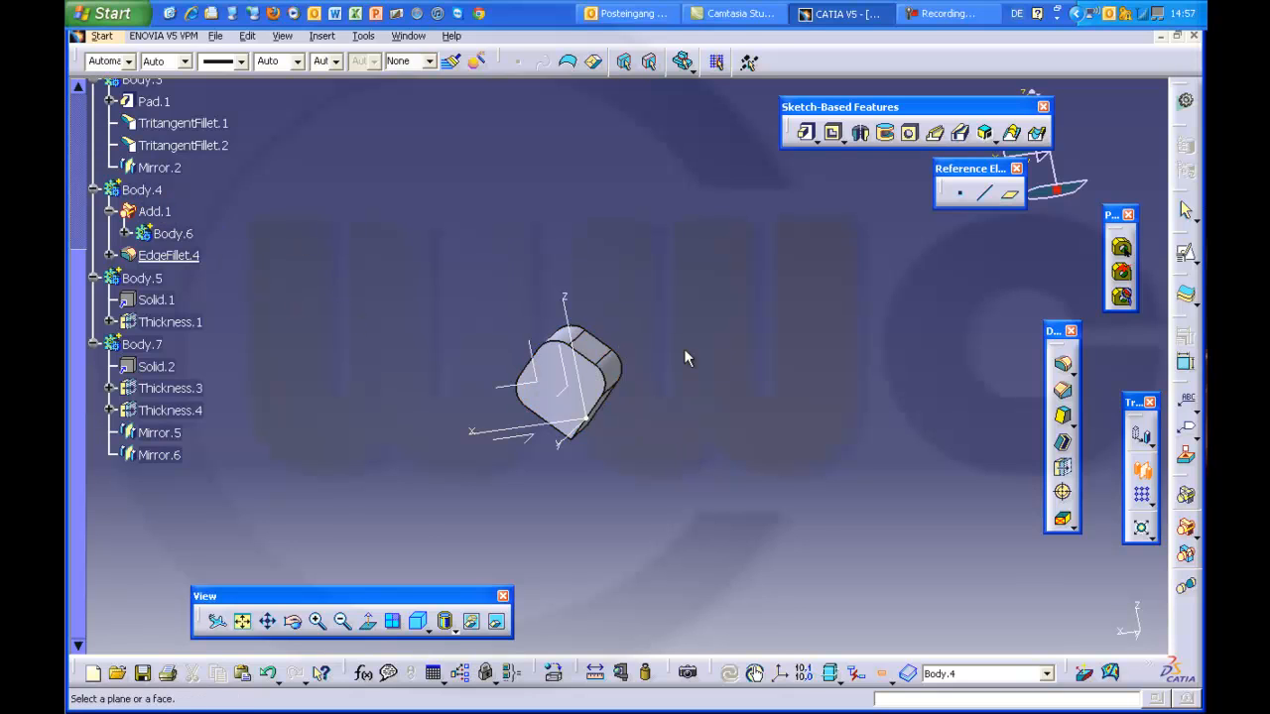
middle_click_drag(687, 358, 525, 416)
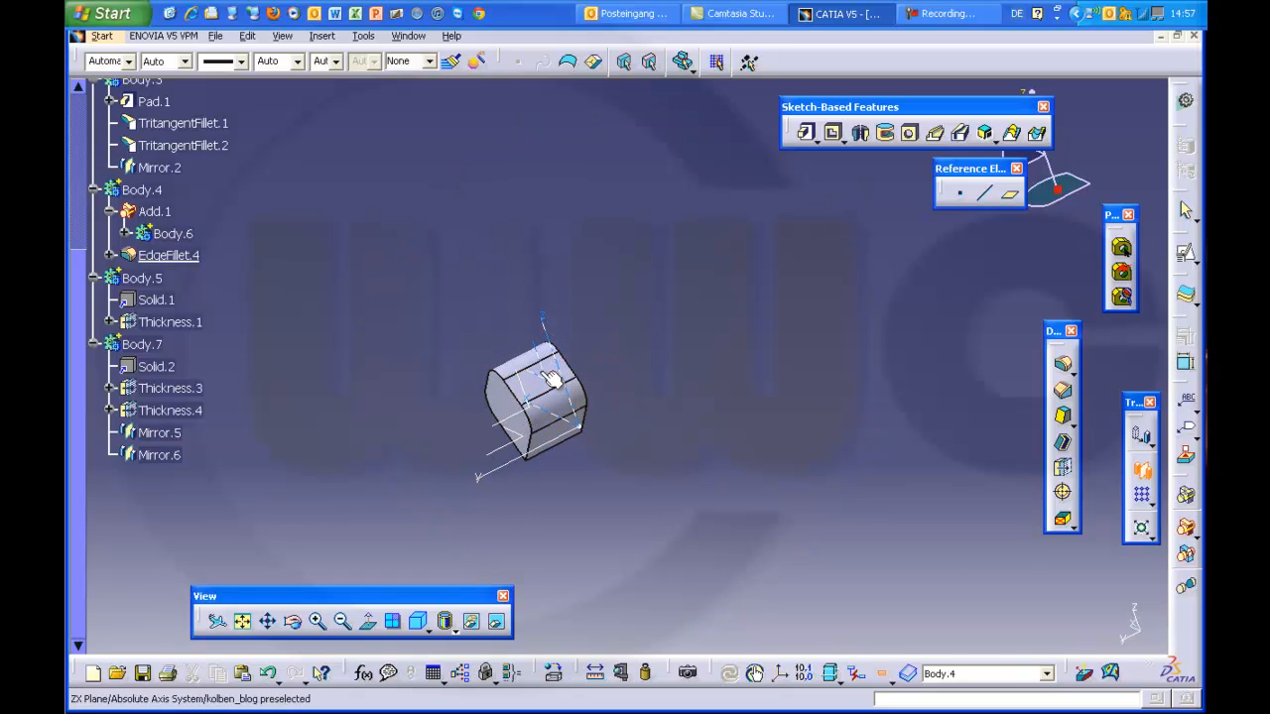
left_click(550, 378)
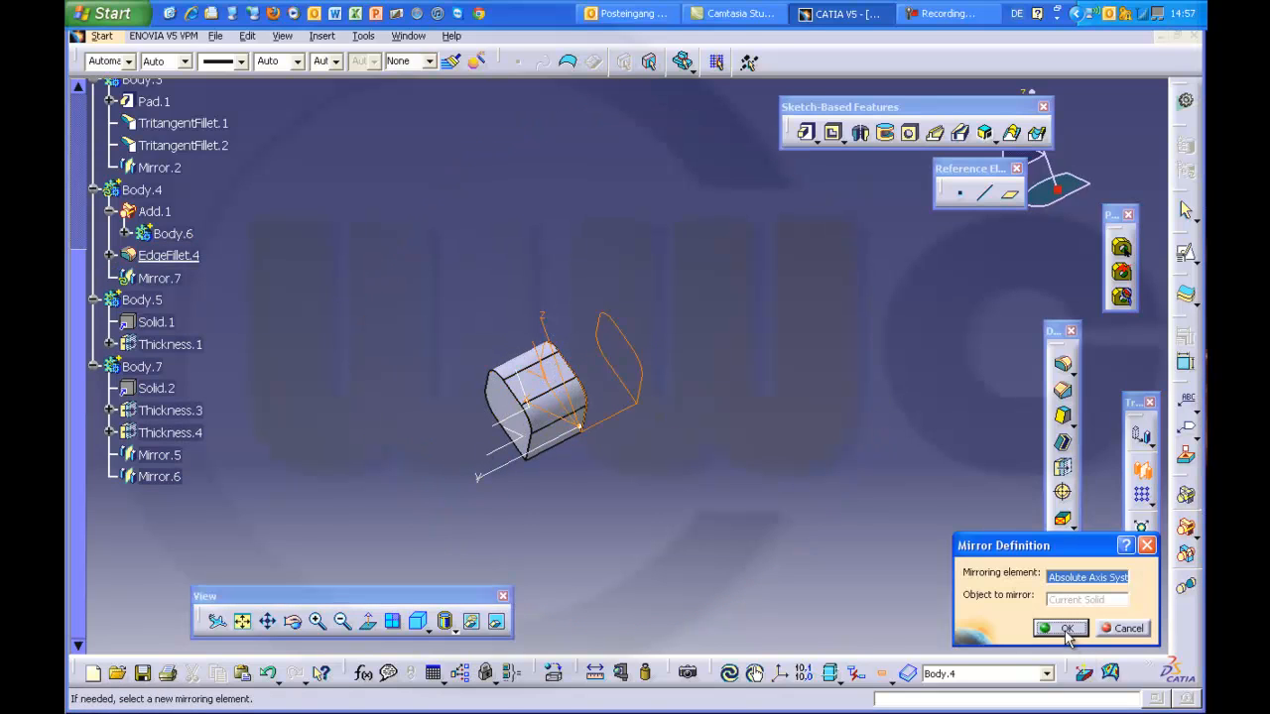
left_click(1065, 630)
left_click(370, 331)
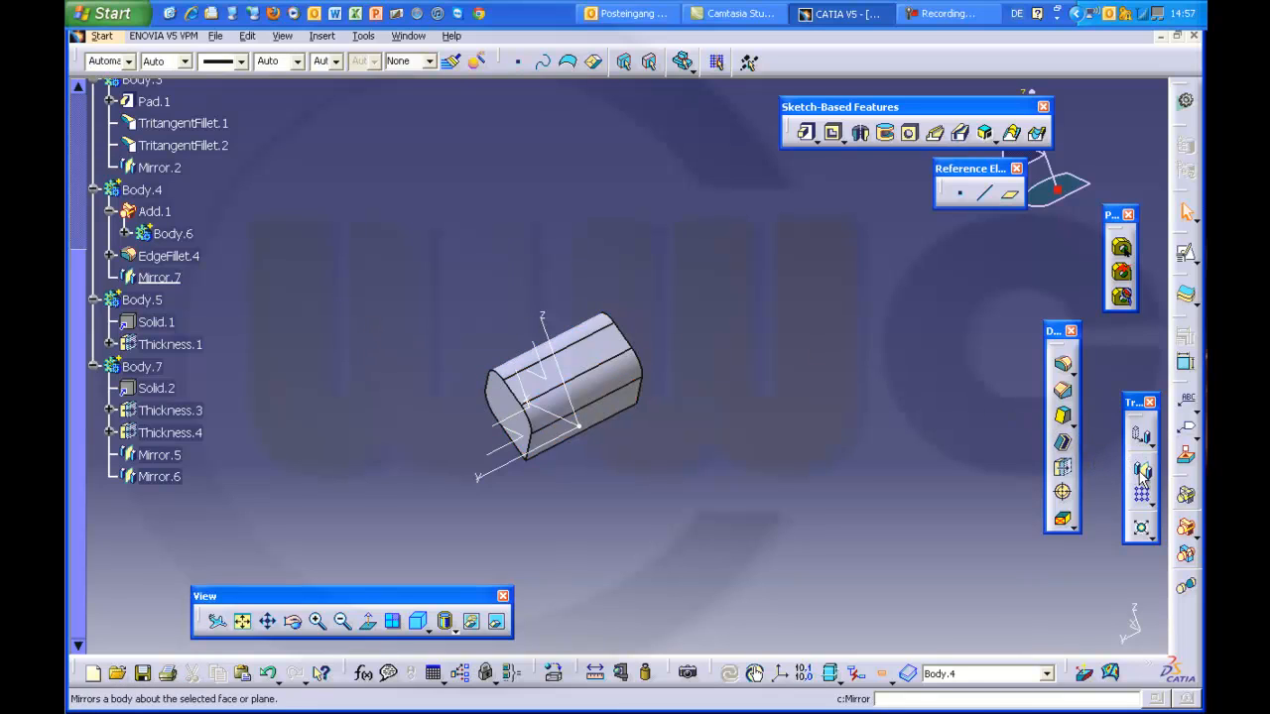
Mirror the lengthened Body.4 solid downward about the XY plane of the absolute axis system
middle_click_drag(700, 456, 662, 373)
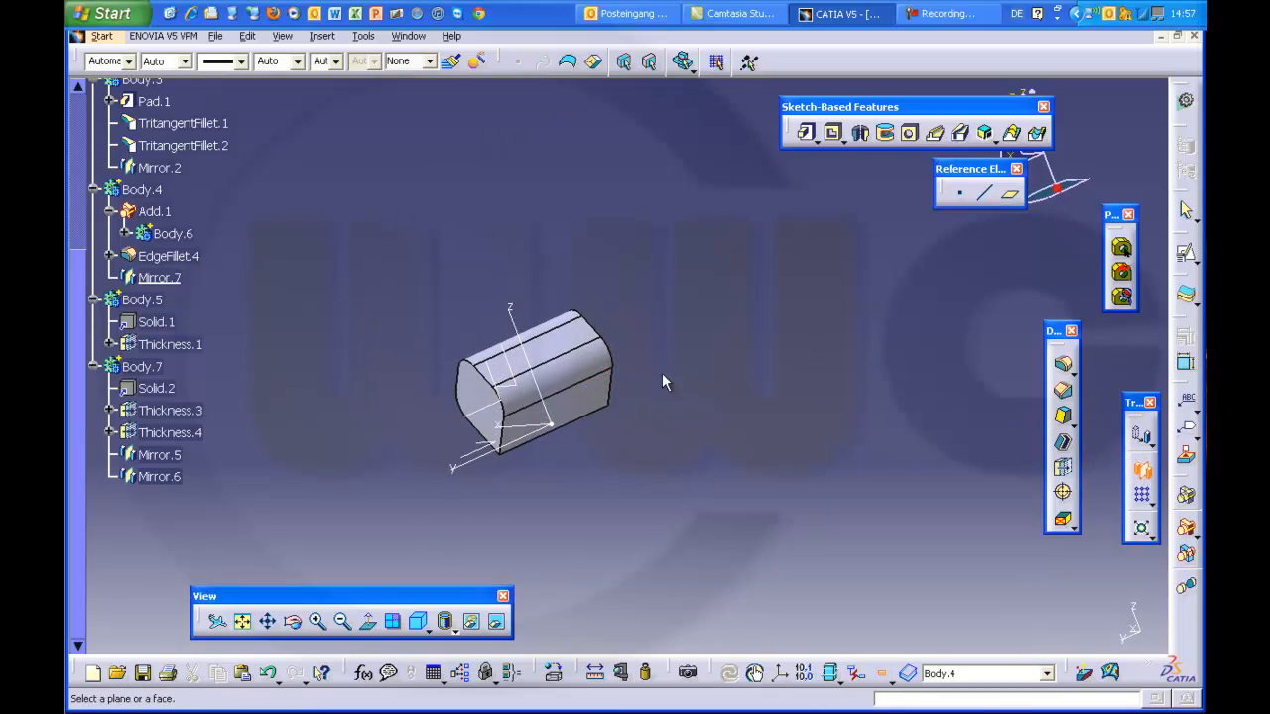
left_click(482, 453)
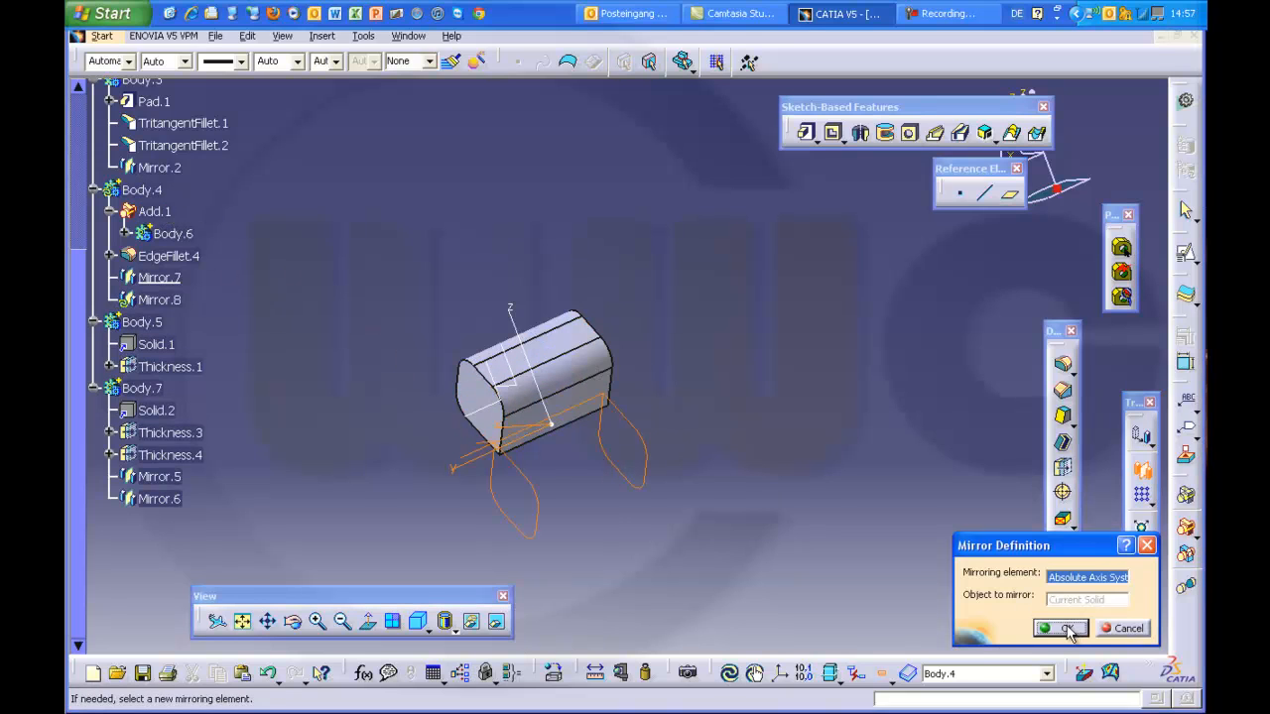
left_click(1066, 629)
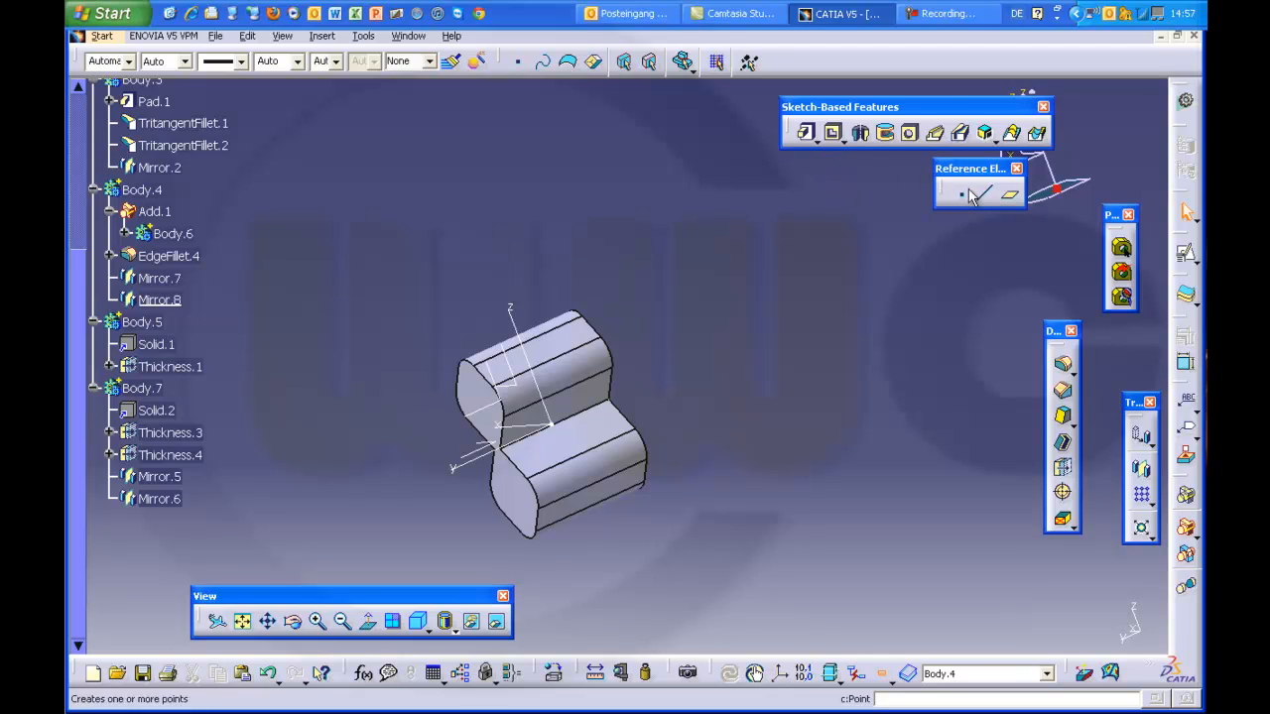
Apply a 45 mm edge fillet to the two inner edges where the upper and lower halves of Body.4 meet
left_click(1063, 364)
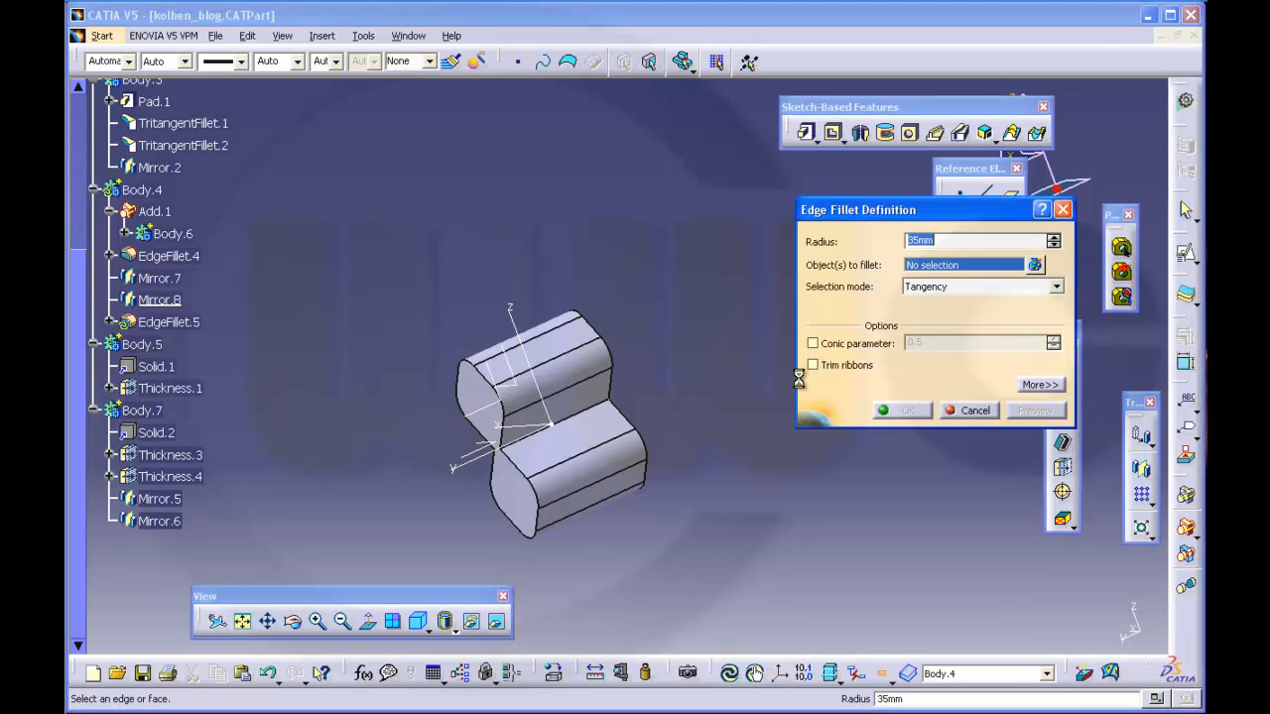
type("45")
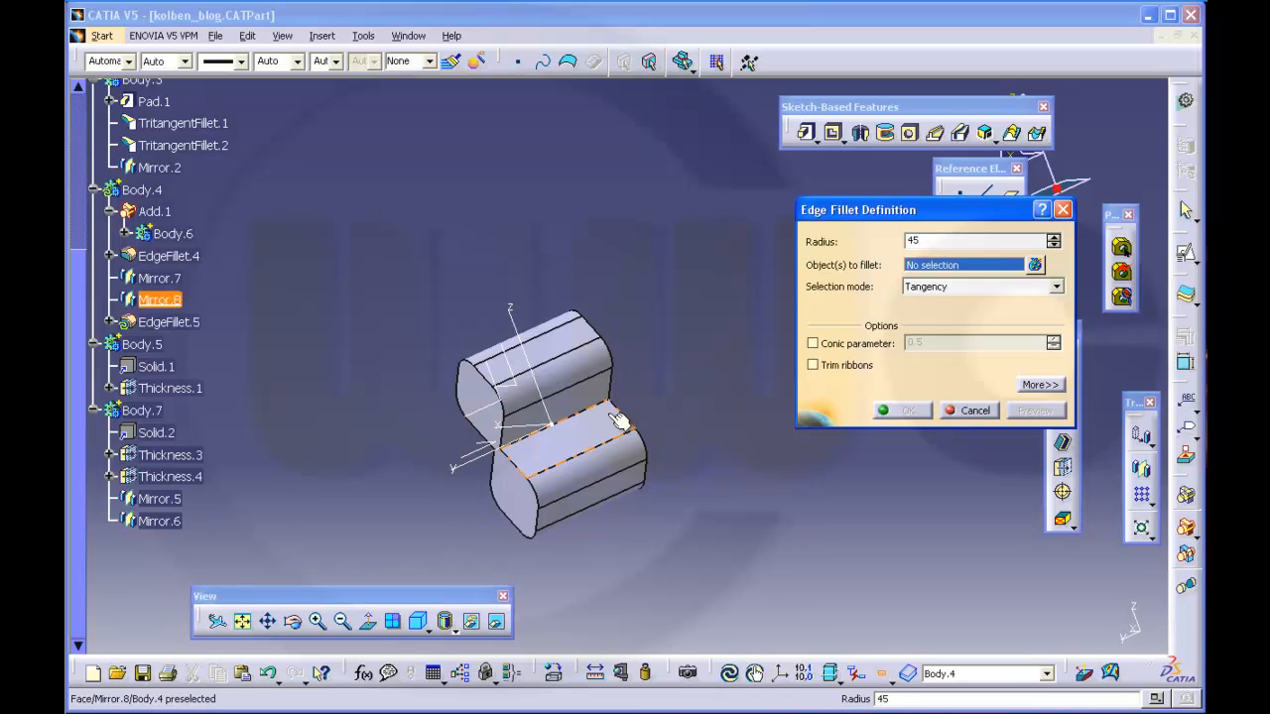
left_click(574, 416)
middle_click_drag(386, 430, 743, 320)
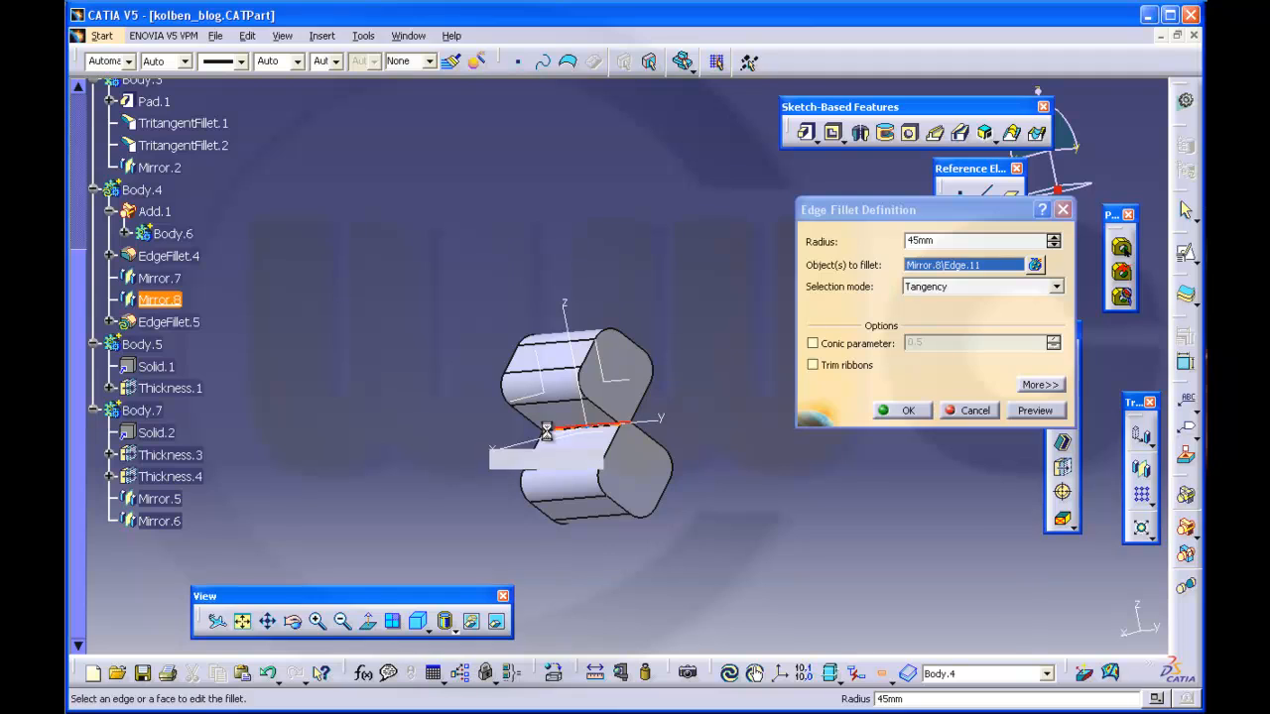
left_click(897, 410)
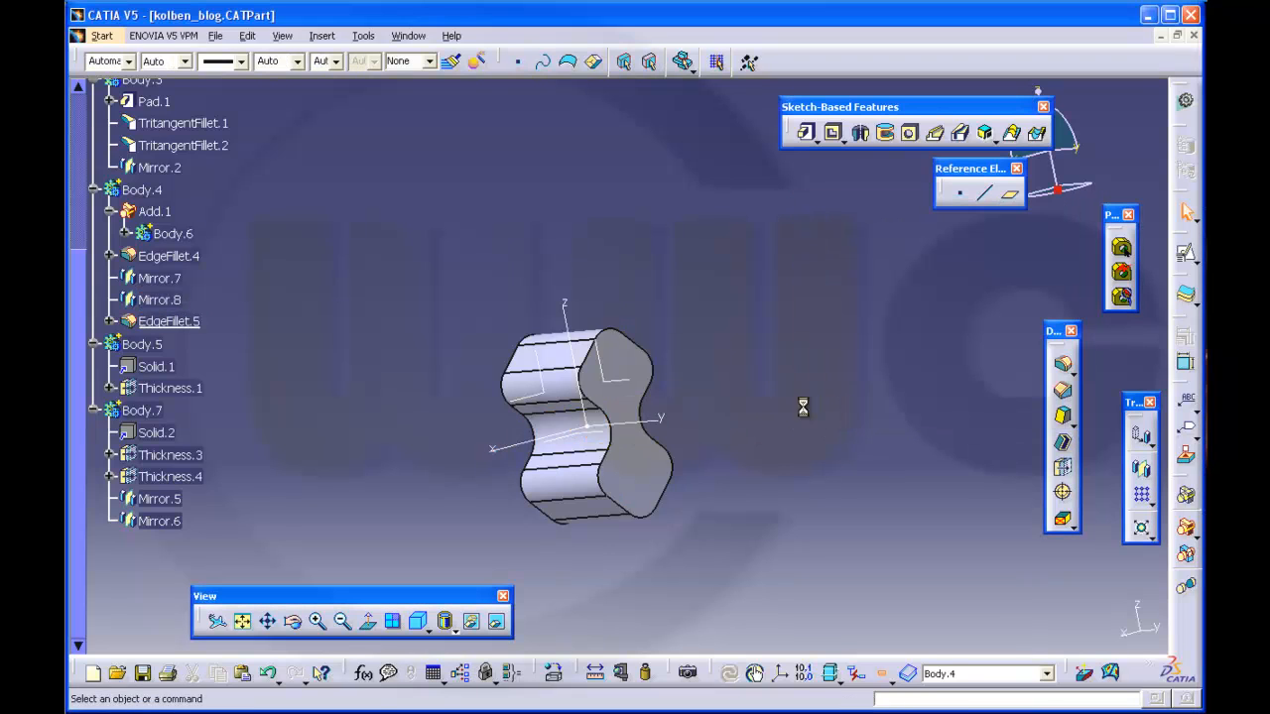
Display all bodies again and inspect the rebuilt Body.4 within the complete piston
middle_click_drag(802, 406, 582, 453)
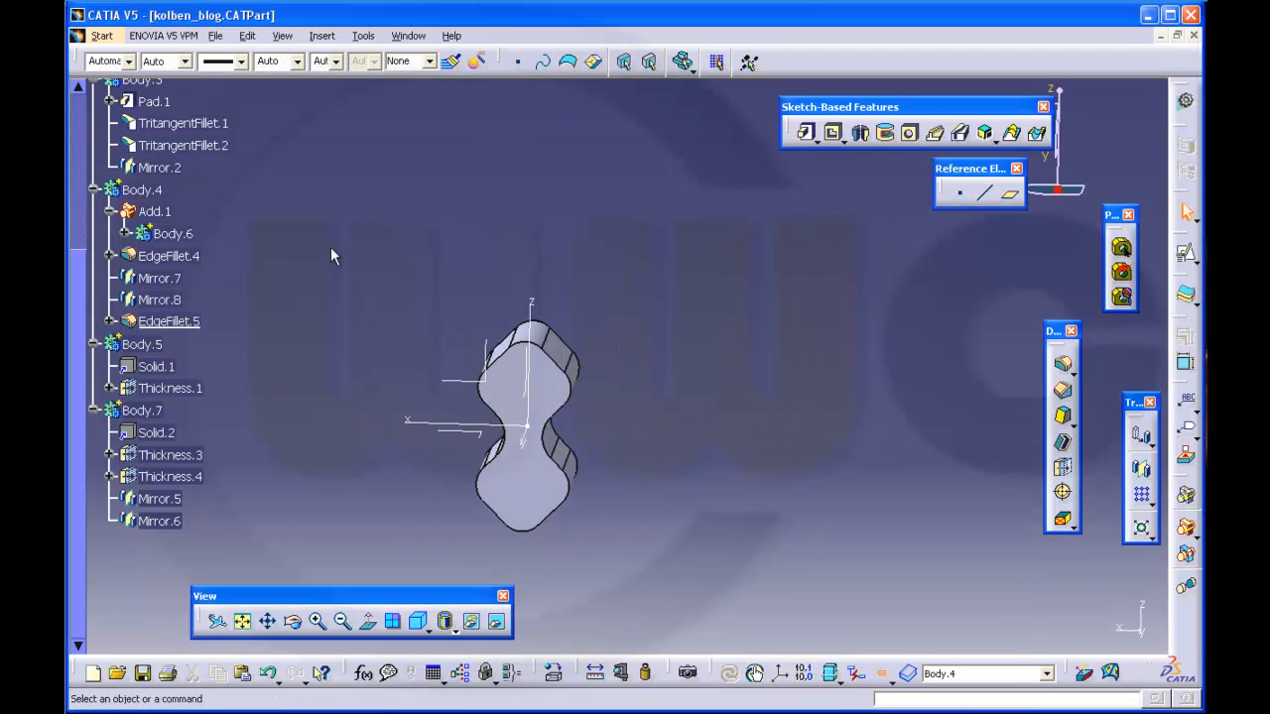
left_click(880, 674)
middle_click_drag(681, 504, 626, 426)
middle_click_drag(470, 480, 694, 452)
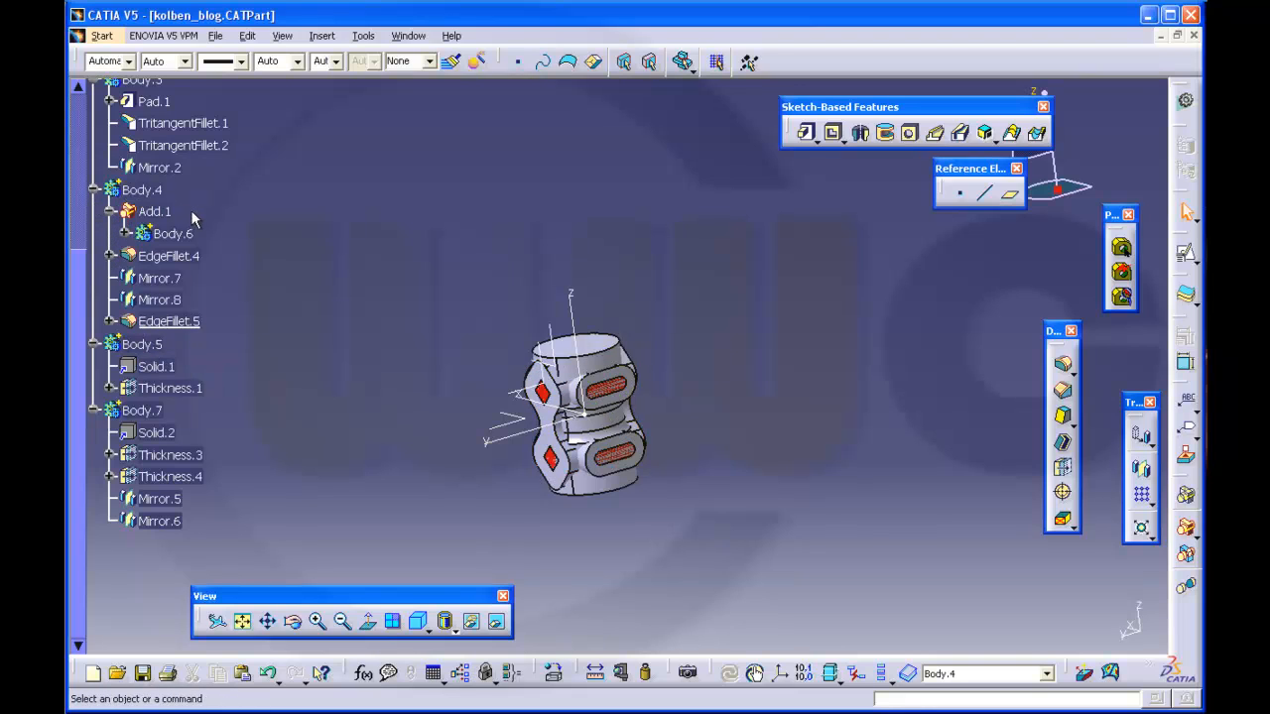
Review the bodies in the specification tree and insert a new empty body after Body.7
scroll(195, 212, "up", 1)
scroll(196, 206, "up", 1)
scroll(203, 200, "up", 2)
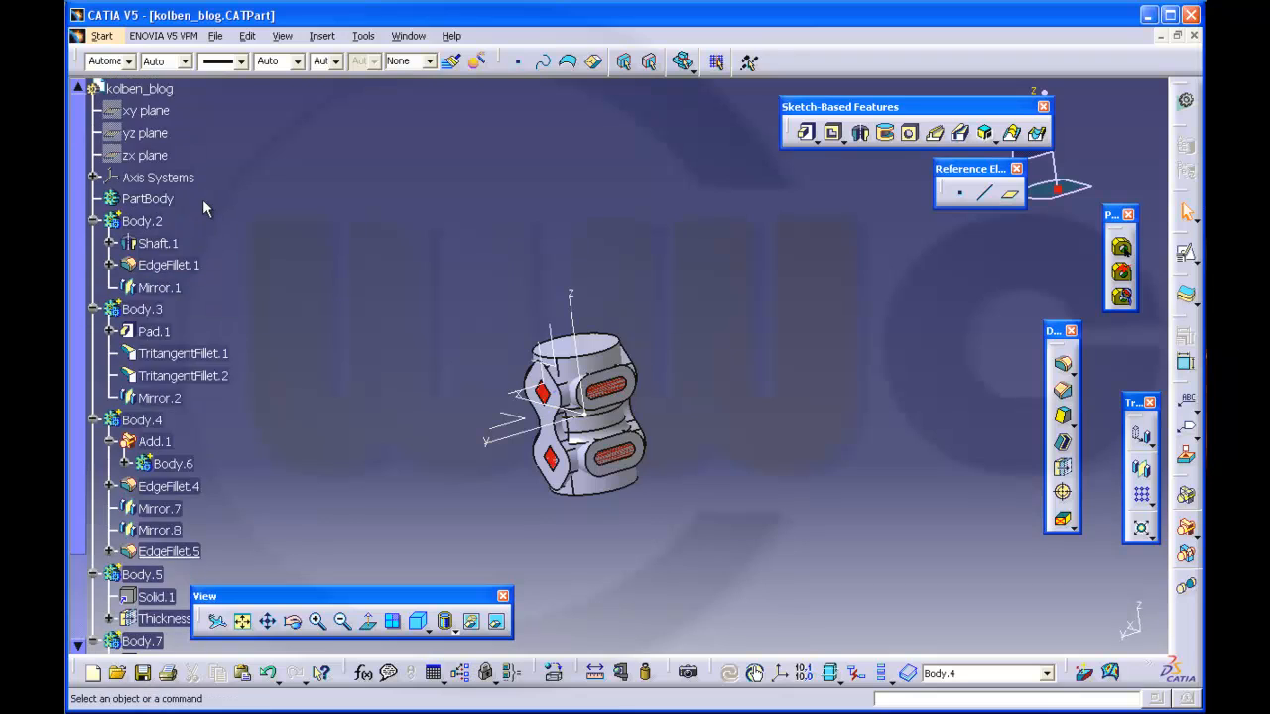
scroll(213, 198, "down", 2)
scroll(216, 198, "down", 3)
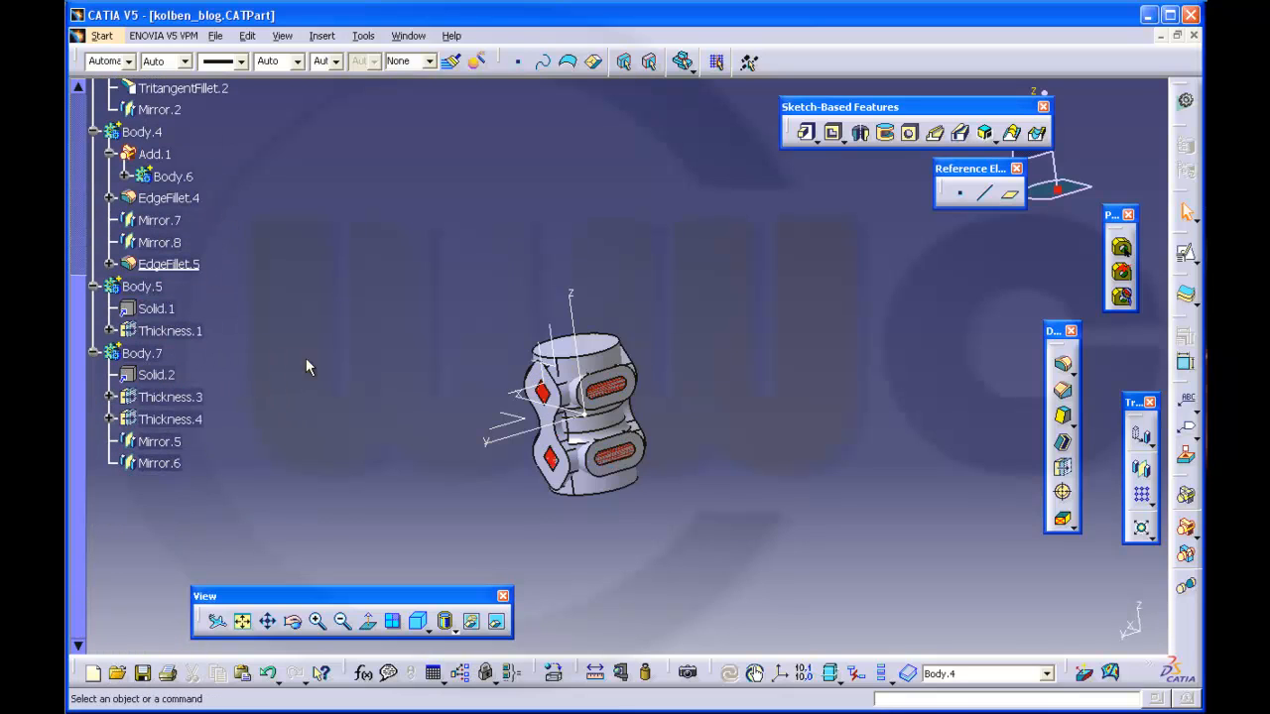
middle_click_drag(306, 358, 354, 335)
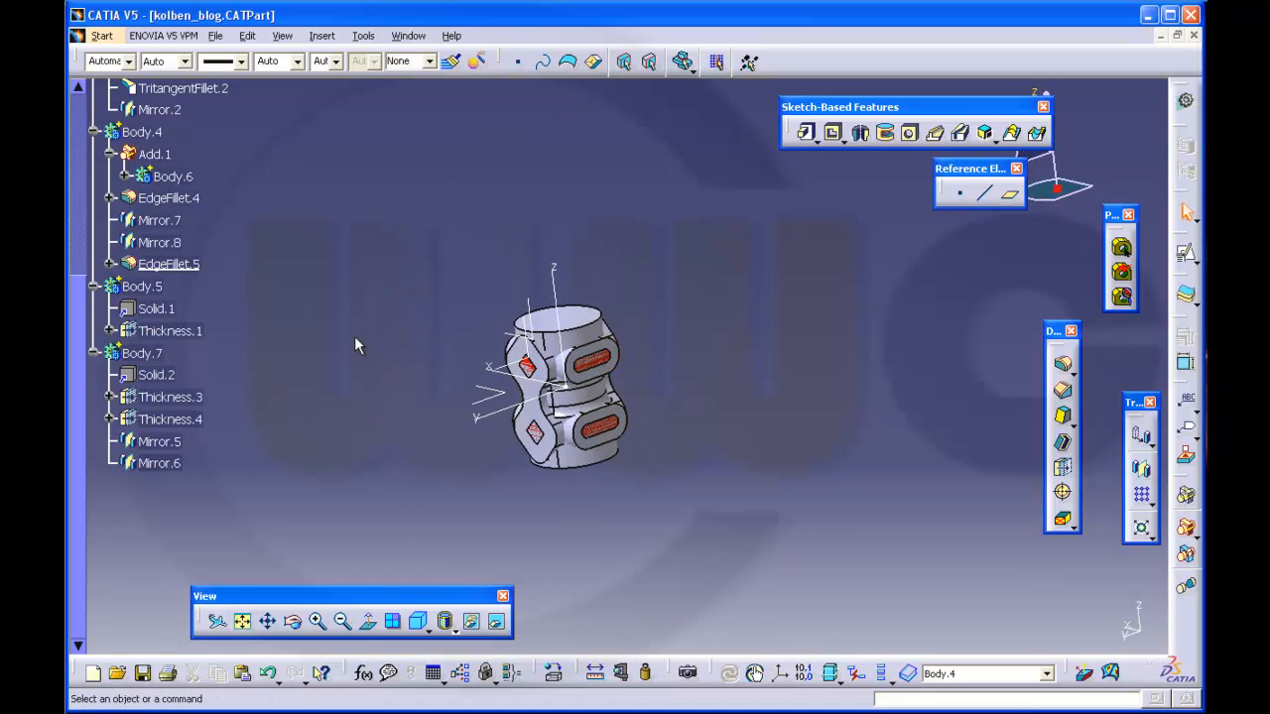
scroll(314, 343, "down", 1)
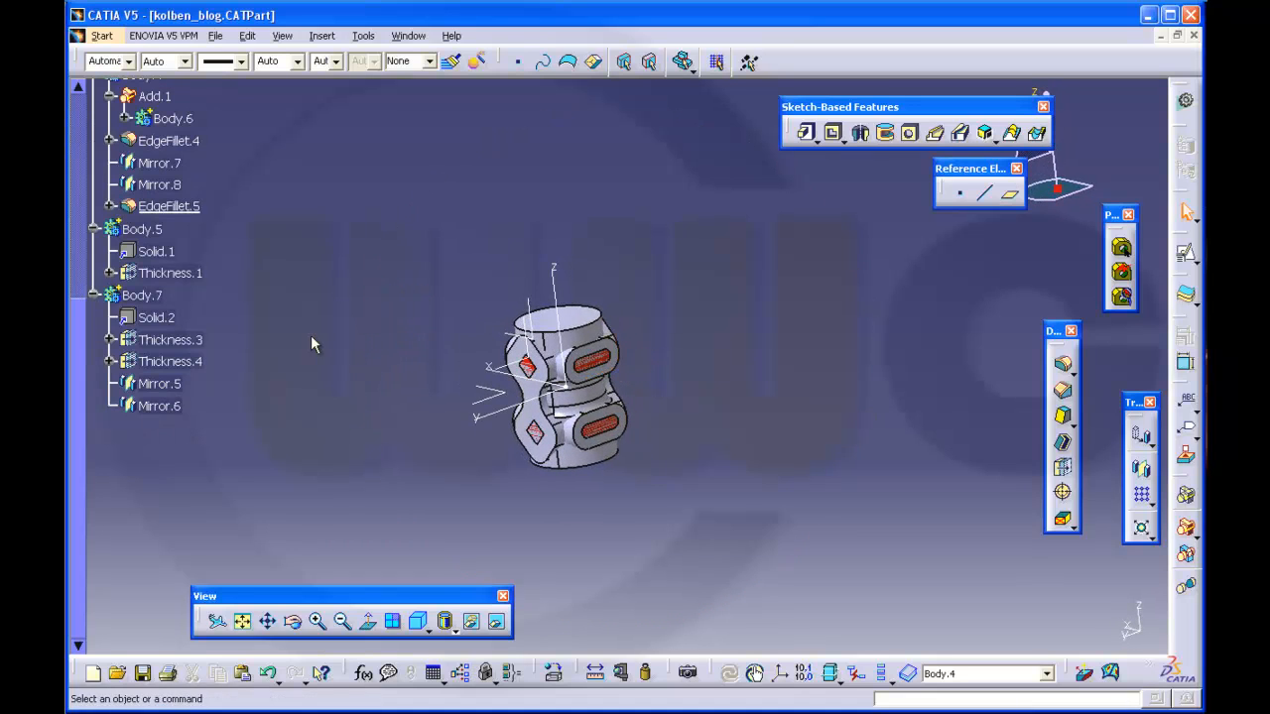
left_click(321, 36)
left_click(342, 79)
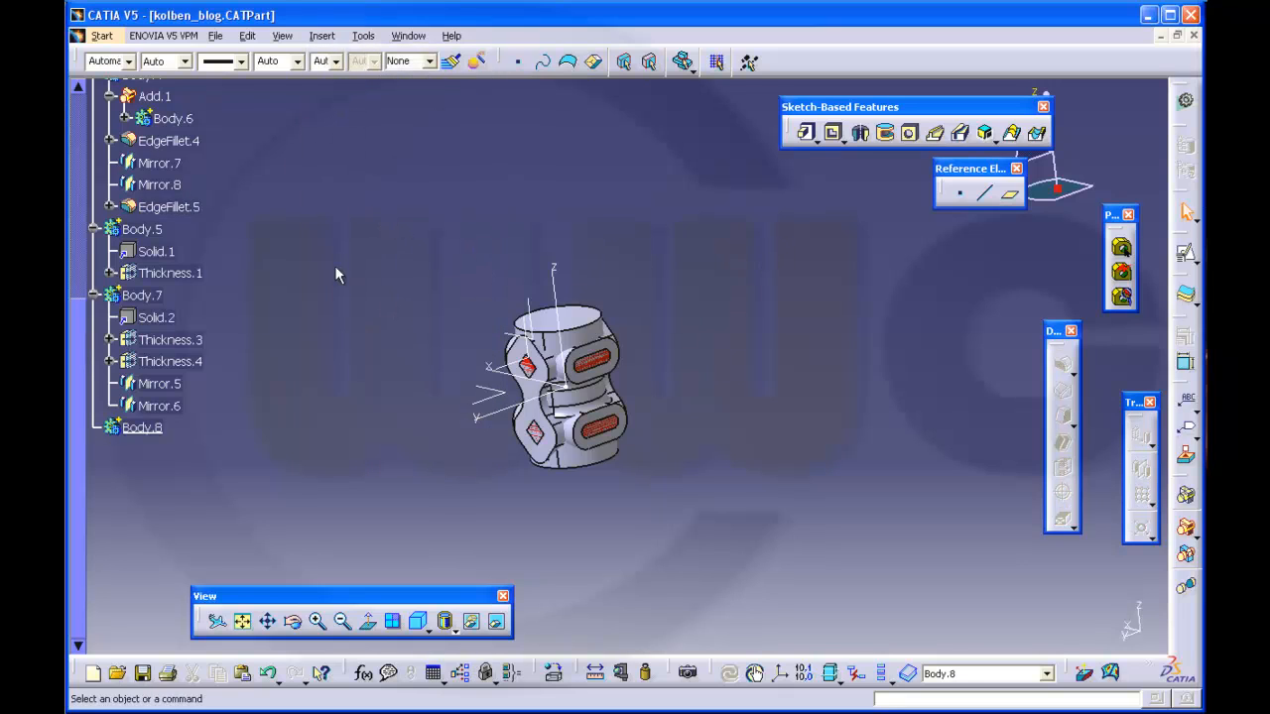
Copy Sketch.1 from Shaft.1 in Body.2 and paste it into Body.8
scroll(317, 268, "up", 5)
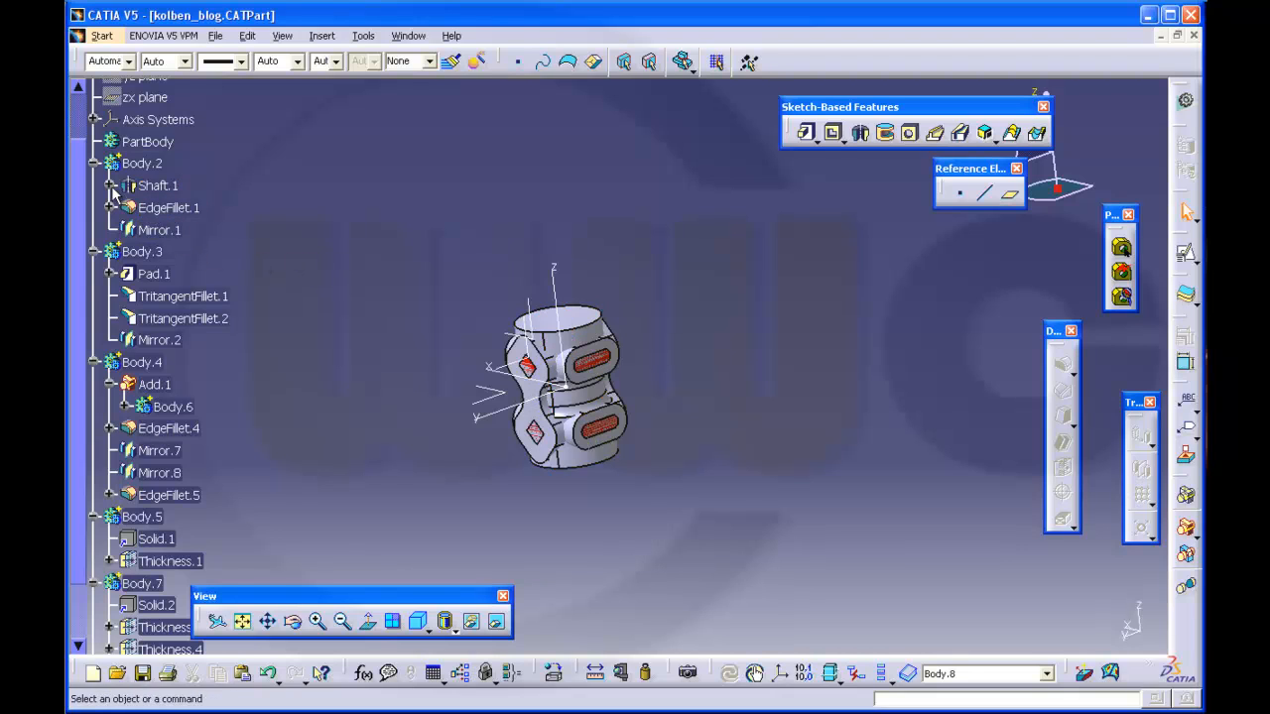
left_click(109, 186)
left_click(177, 209)
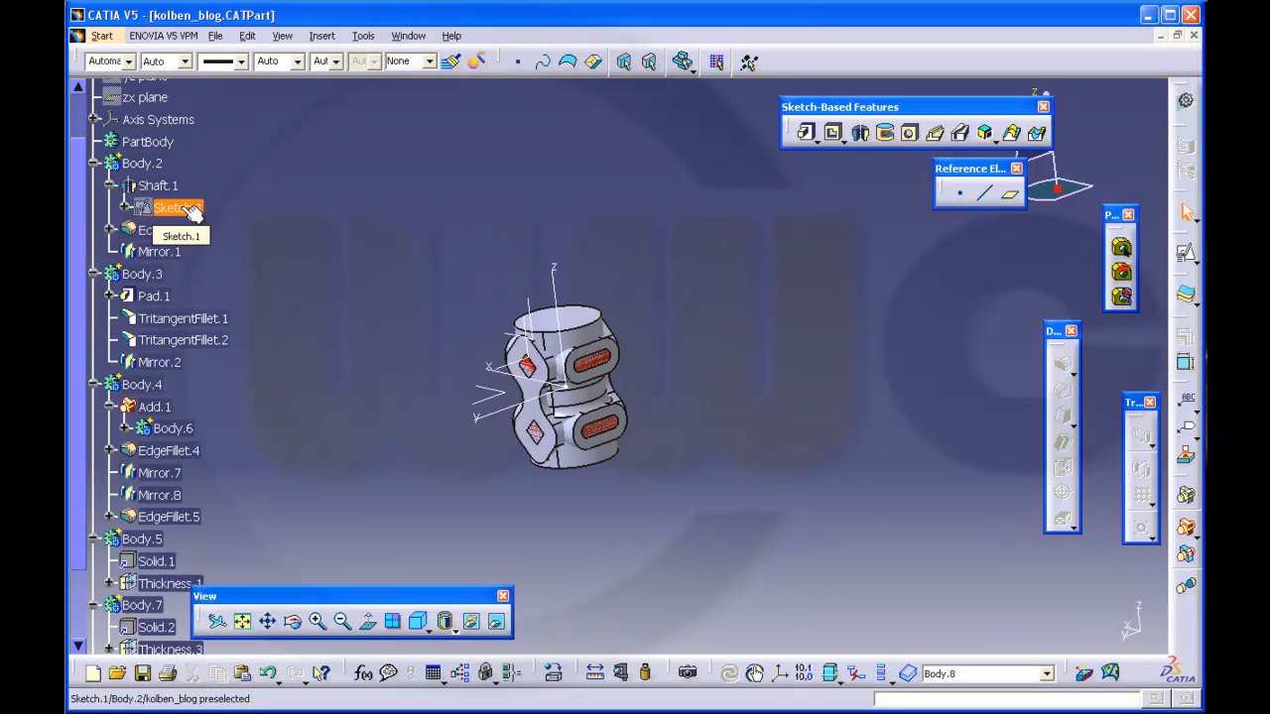
right_click(184, 211)
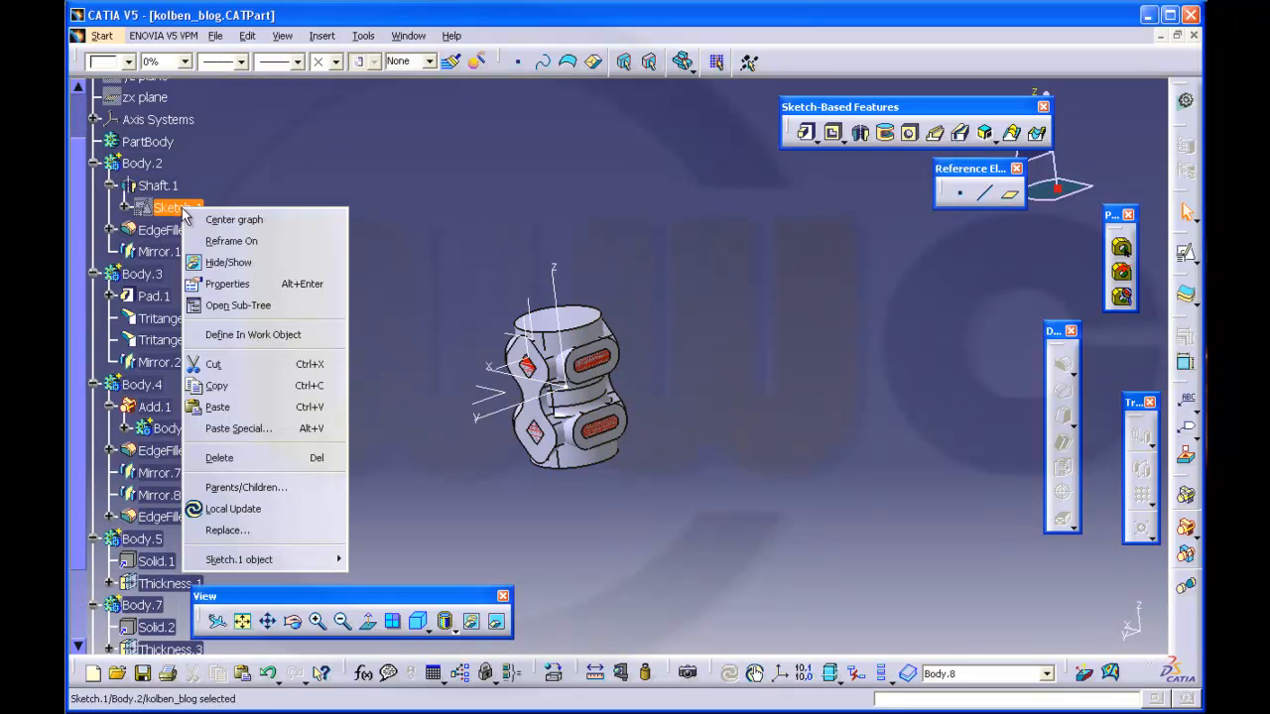
left_click(254, 386)
scroll(315, 340, "down", 5)
scroll(315, 339, "down", 2)
left_click(144, 335)
right_click(149, 336)
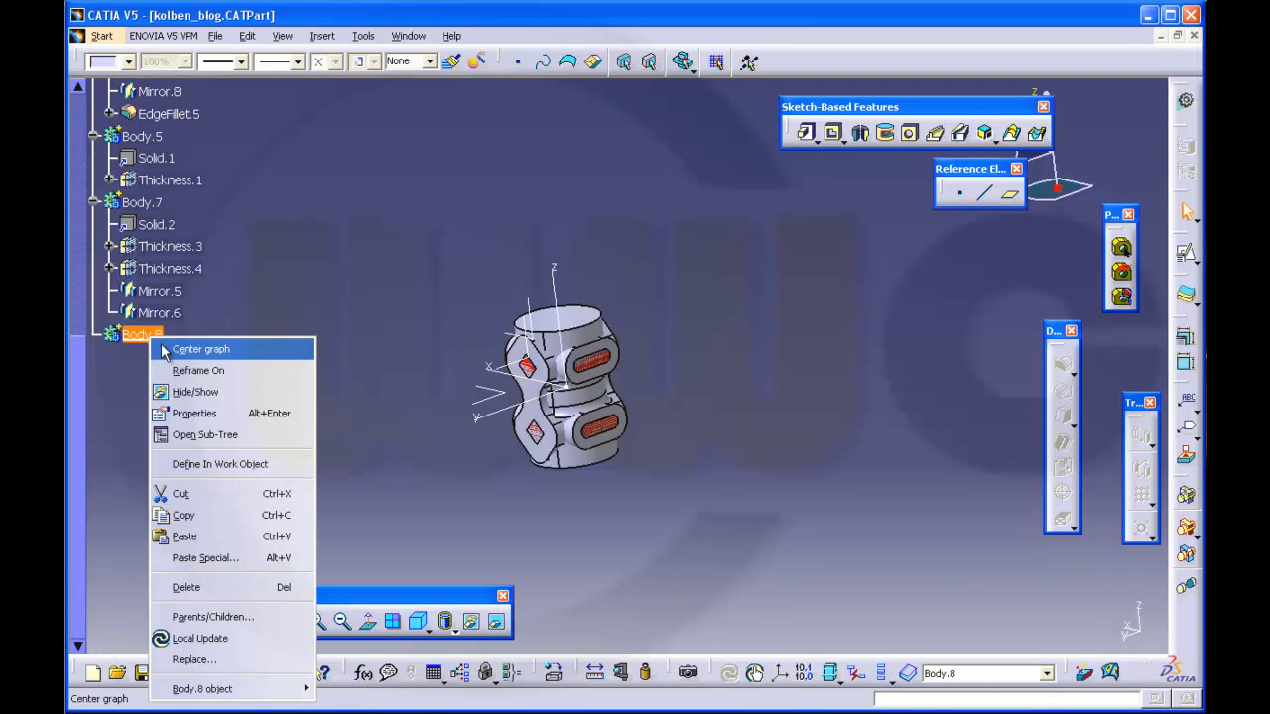
left_click(218, 537)
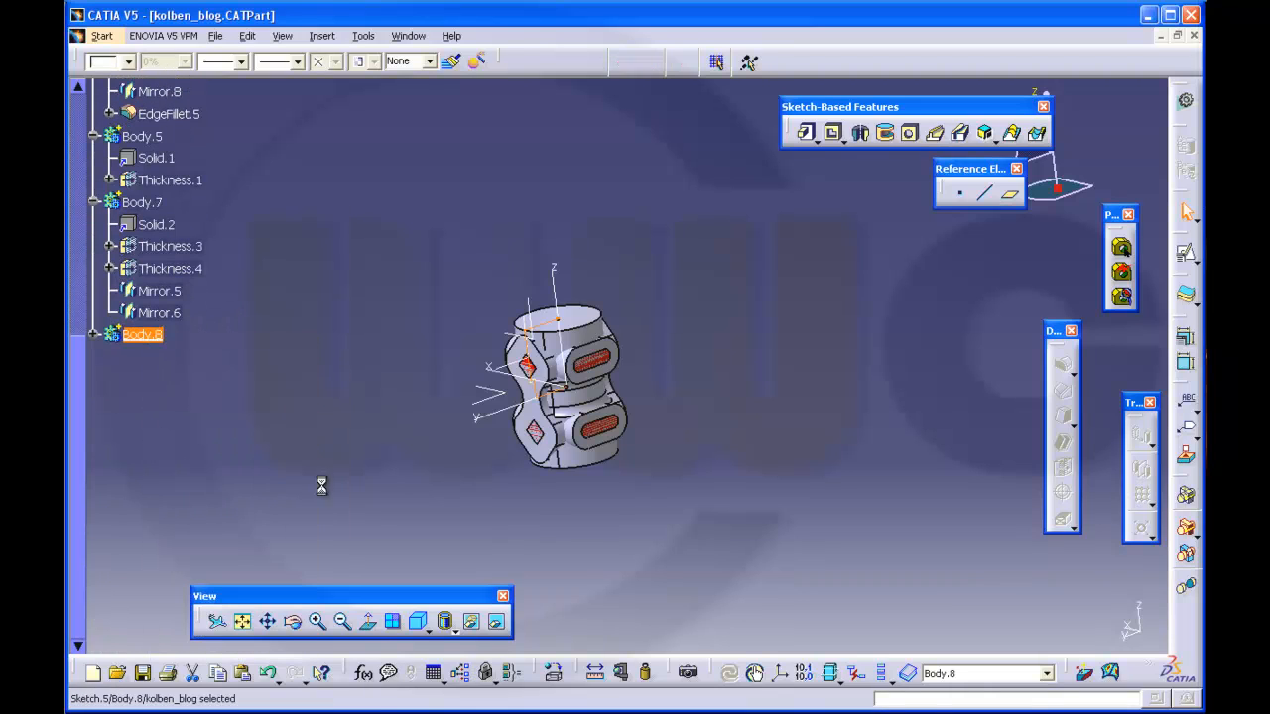
Display only the current body, Body.8, so its pasted sketch is isolated
left_click(880, 674)
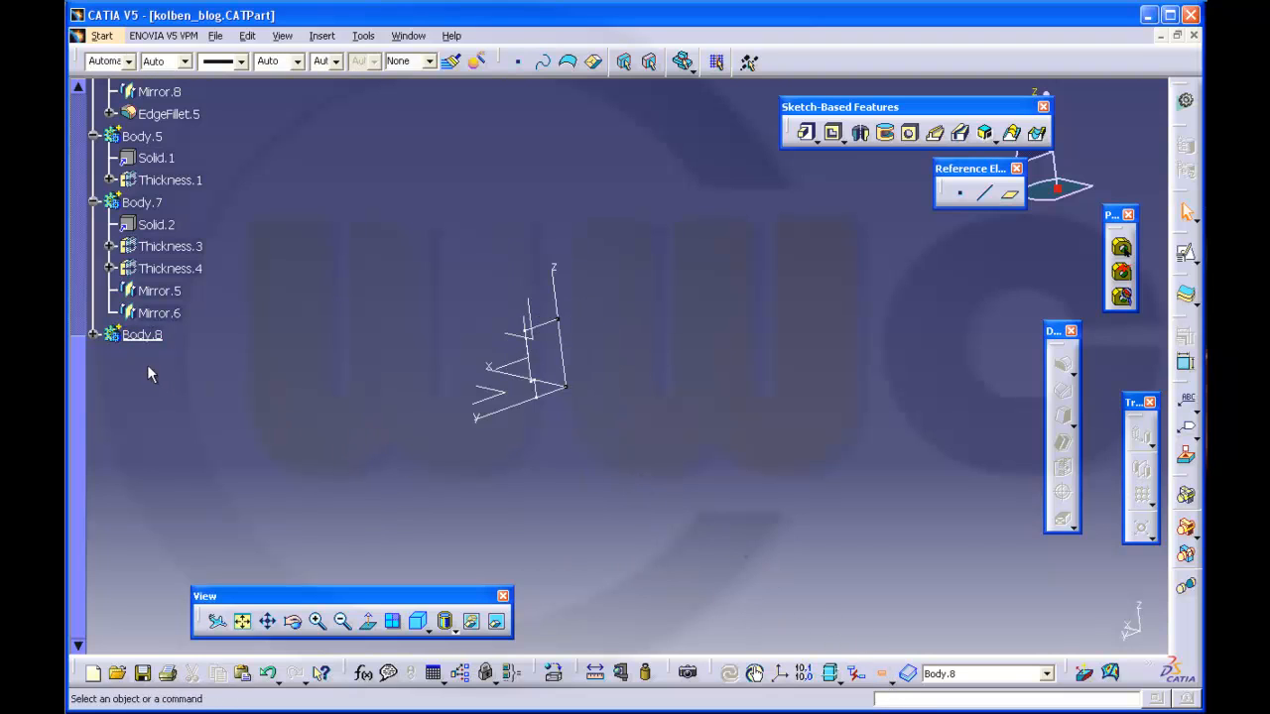
scroll(178, 372, "up", 5)
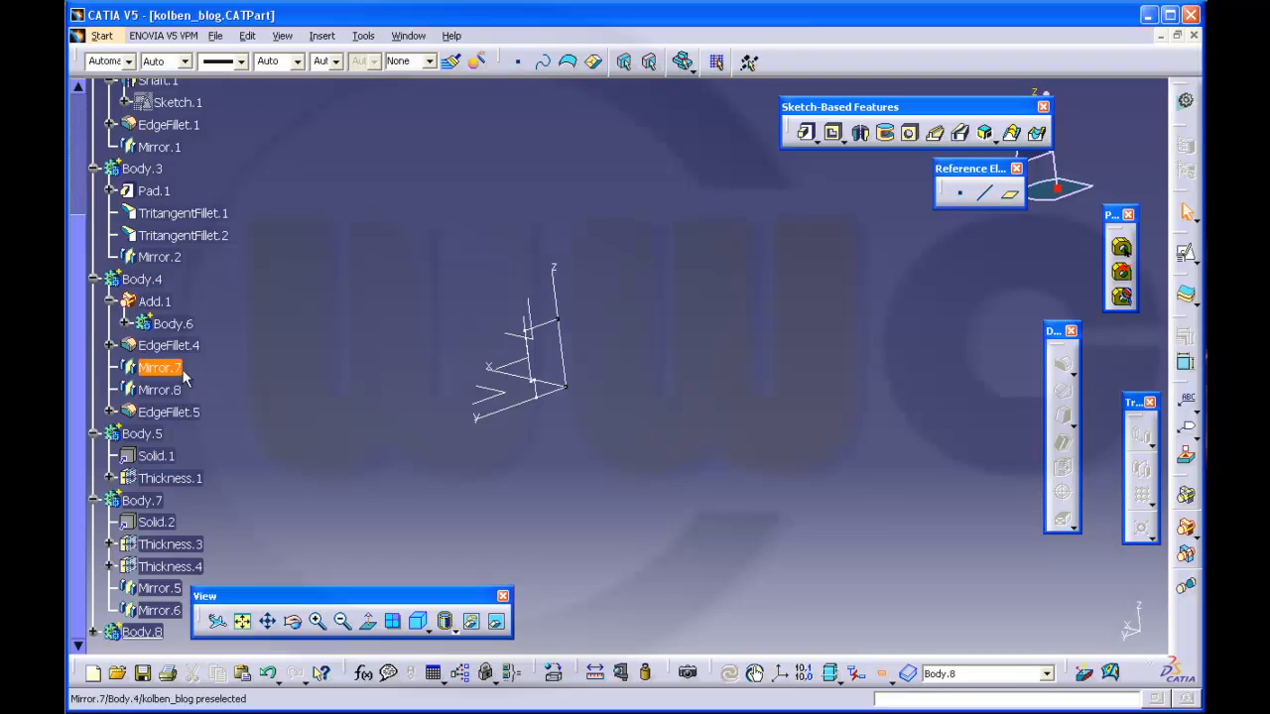
Open Body.8's pasted sketch for editing and set the height of the wider upper section to 40 mm
scroll(221, 394, "down", 3)
left_click(92, 460)
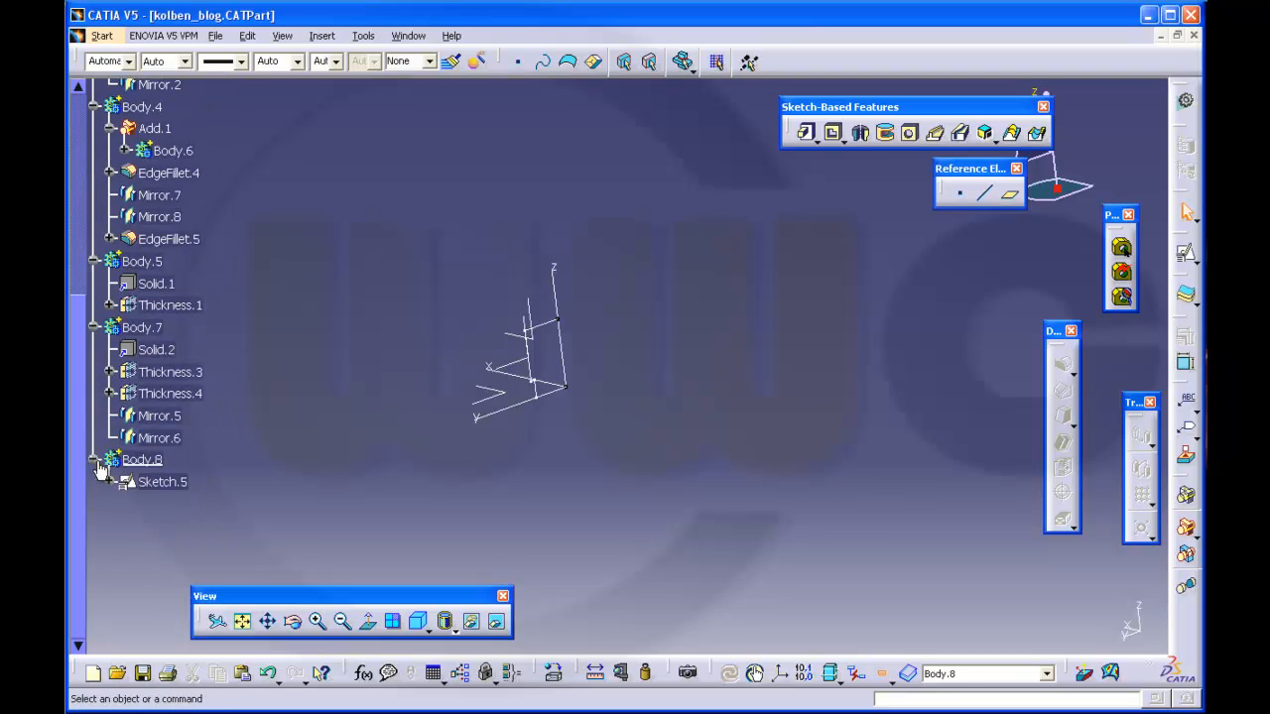
double_click(170, 479)
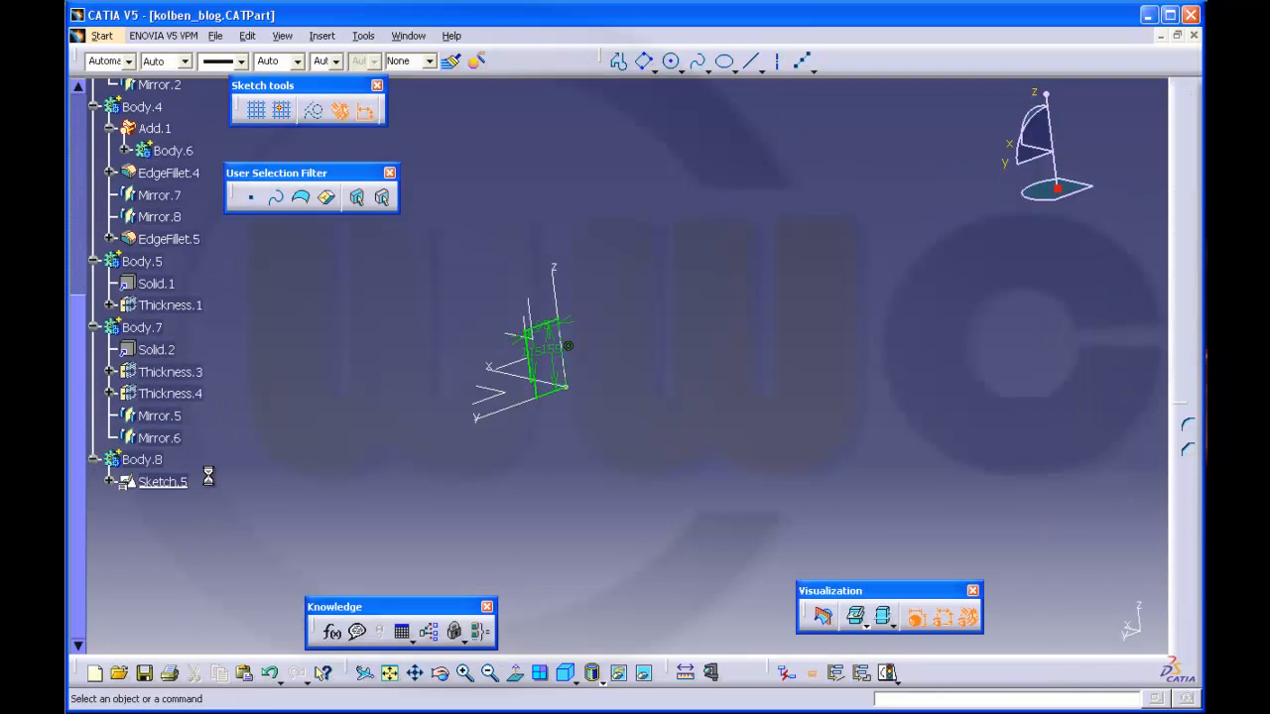
mouse_move(765, 443)
middle_mouse_down()
mouse_move(760, 389)
mouse_move(887, 318)
mouse_move(827, 381)
mouse_move(832, 315)
middle_mouse_up()
middle_click_drag(887, 363, 739, 350)
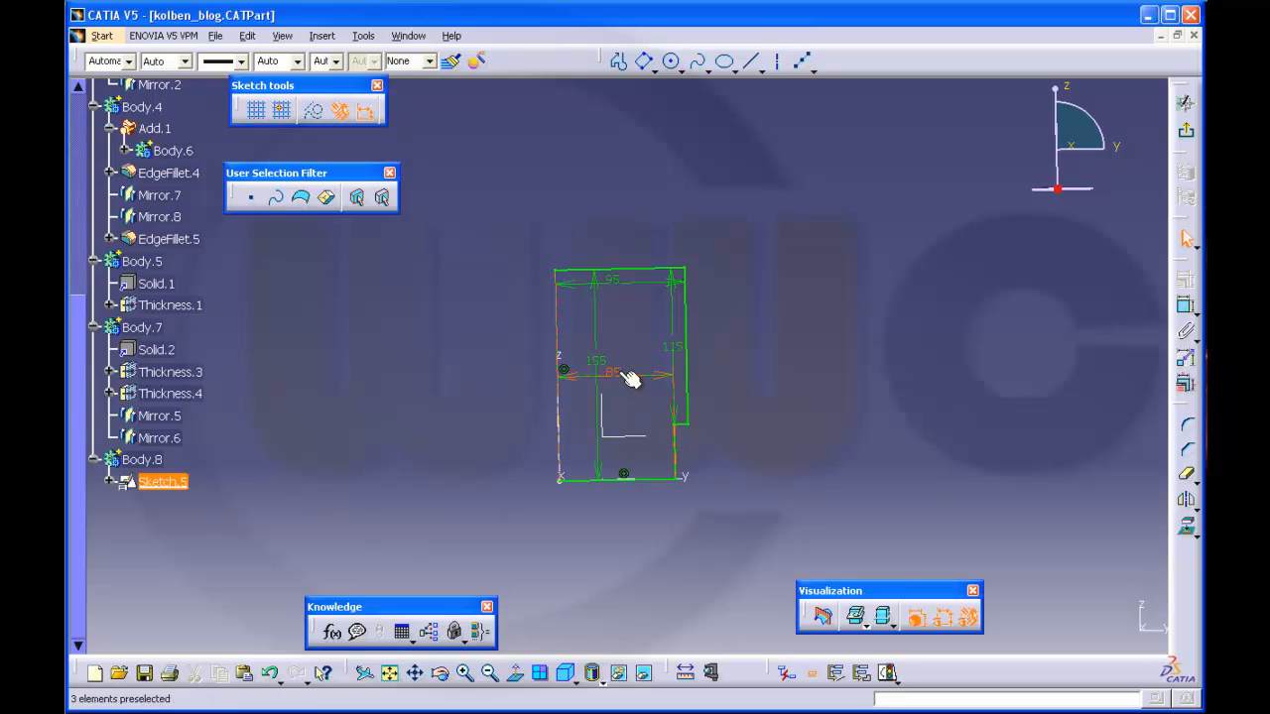
double_click(672, 348)
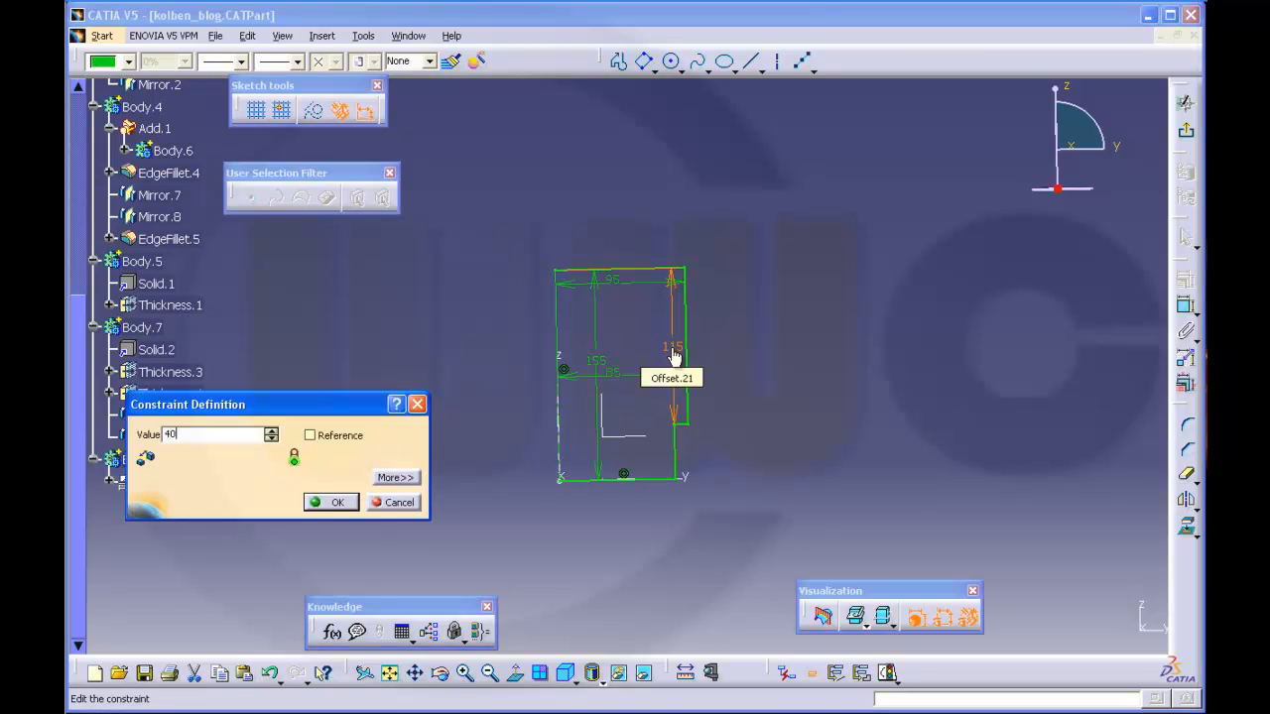
key("Return")
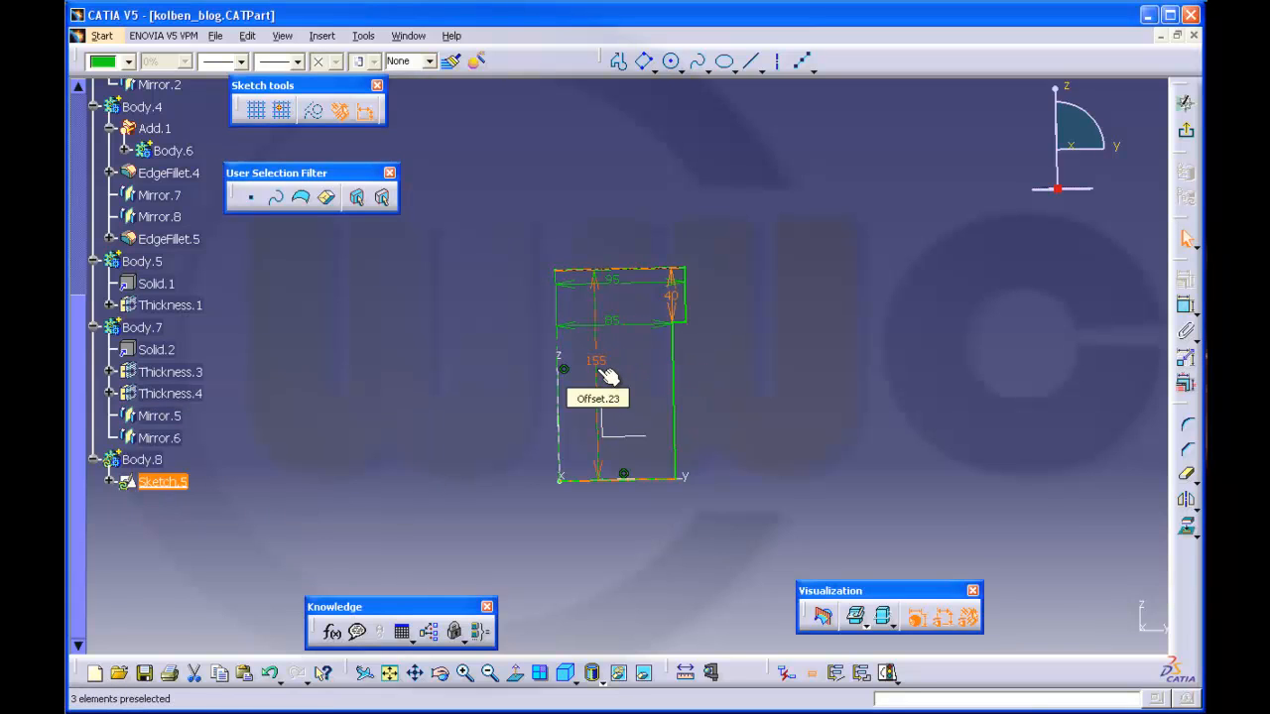
Set the sketch's lower section width to 45 mm and upper section width to 50 mm, then exit the sketch
double_click(621, 326)
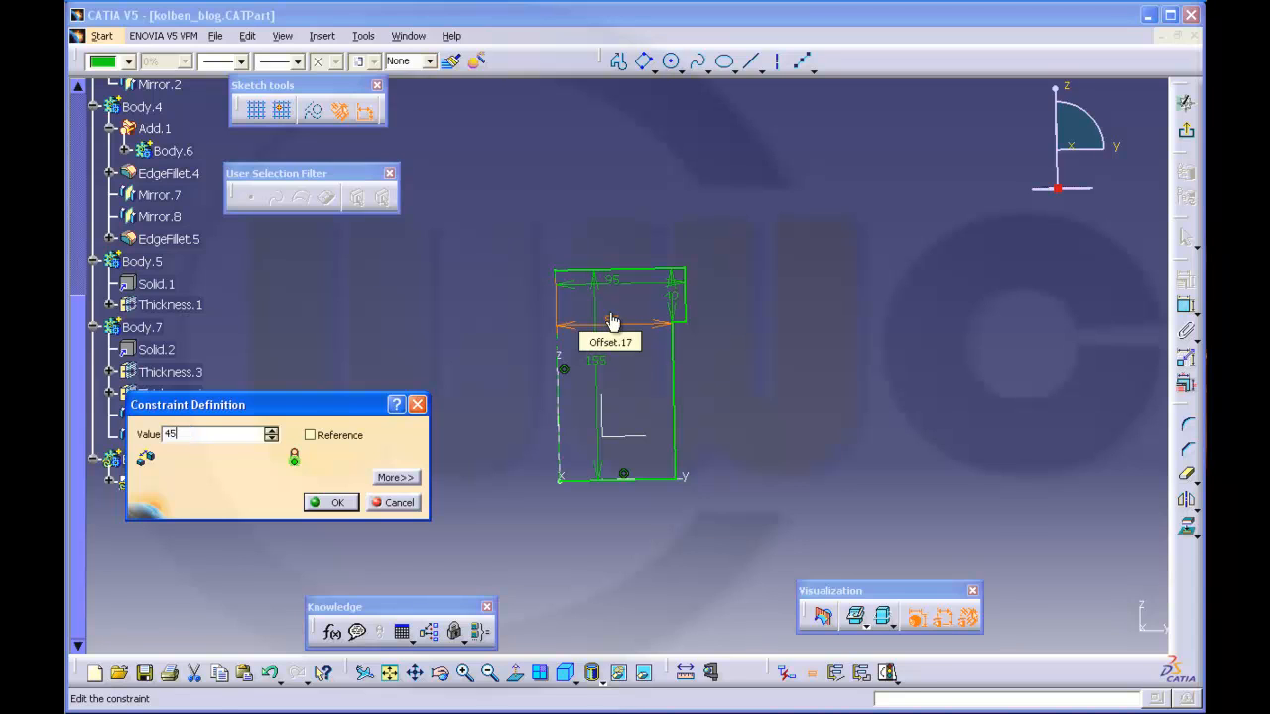
key("Return")
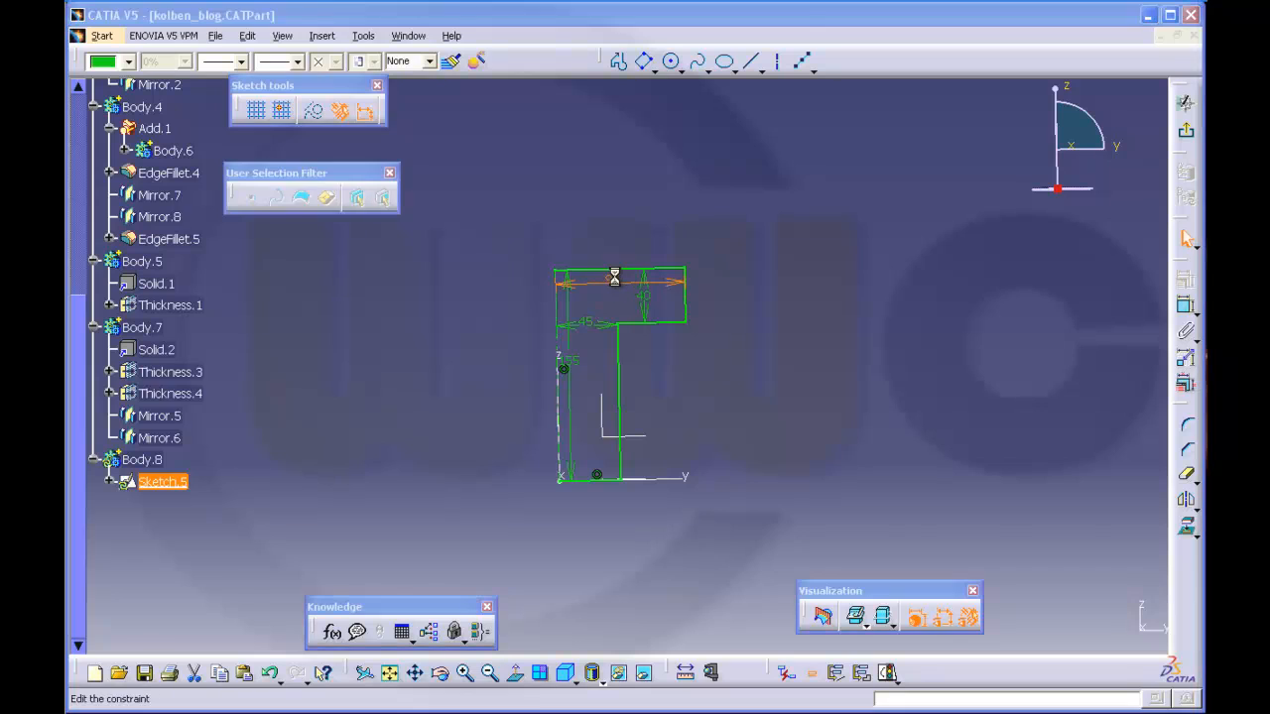
double_click(614, 278)
type("50")
key("Return")
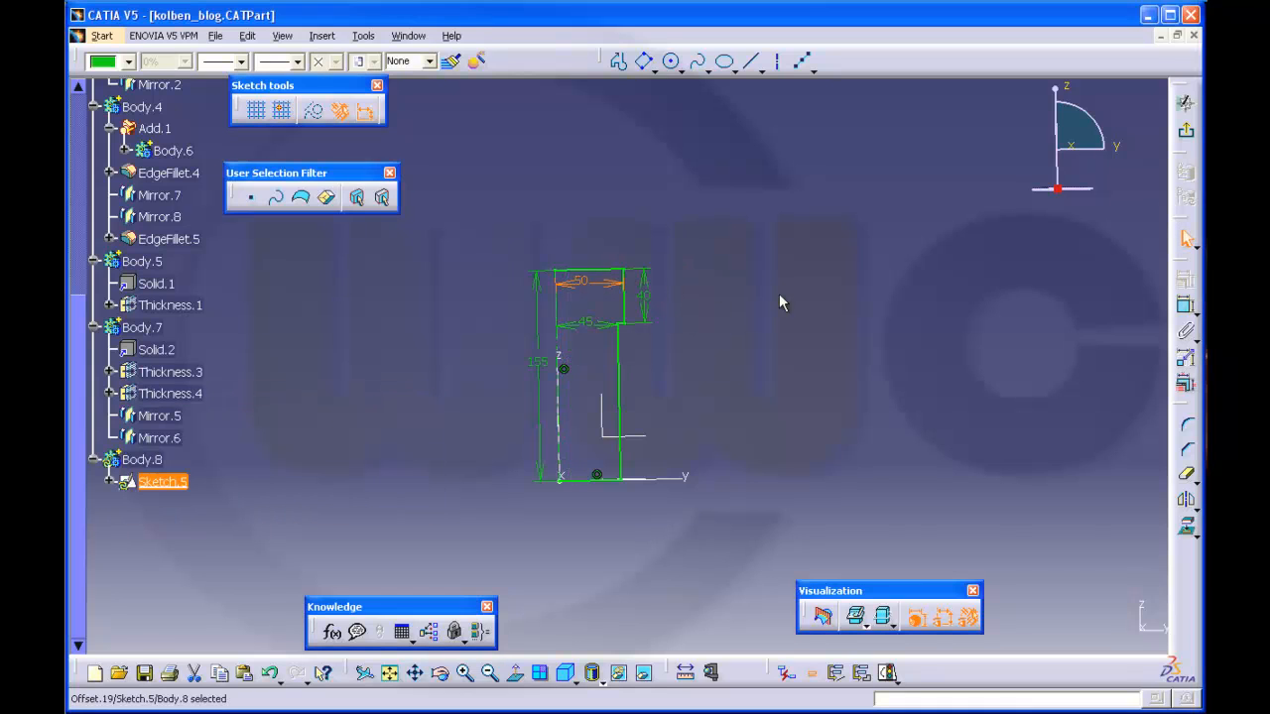
left_click(1186, 130)
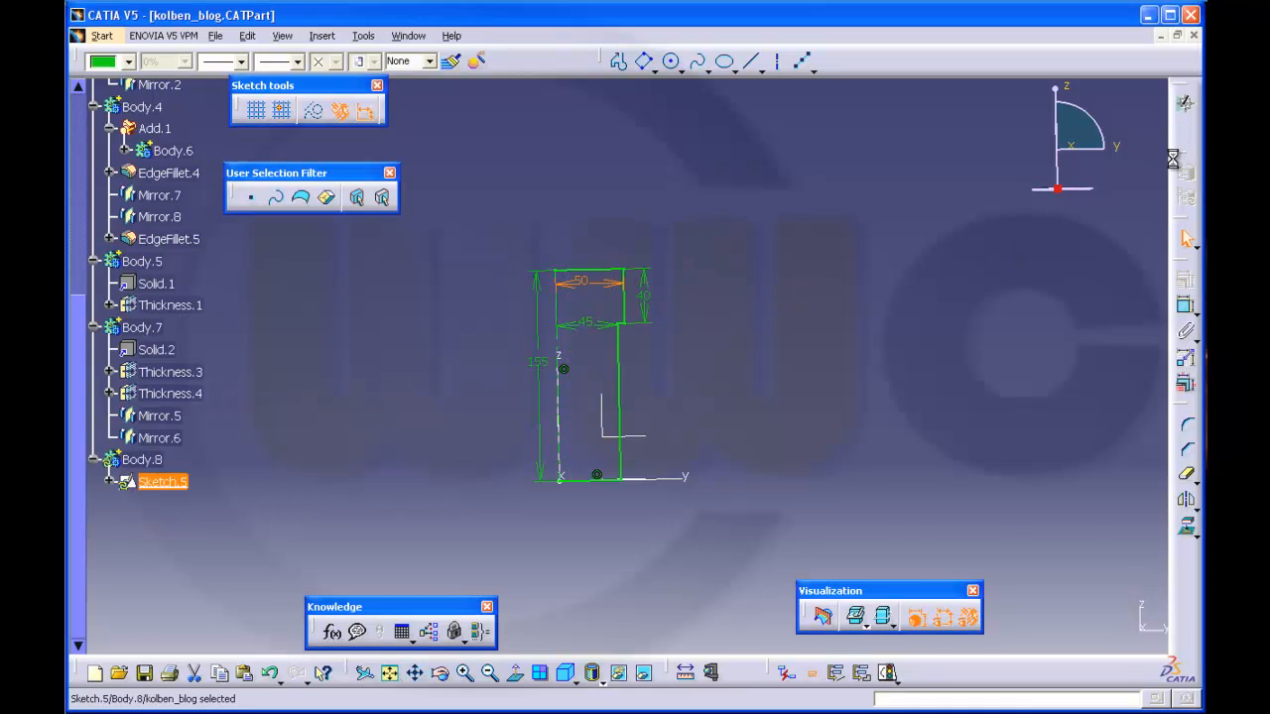
left_click(789, 328)
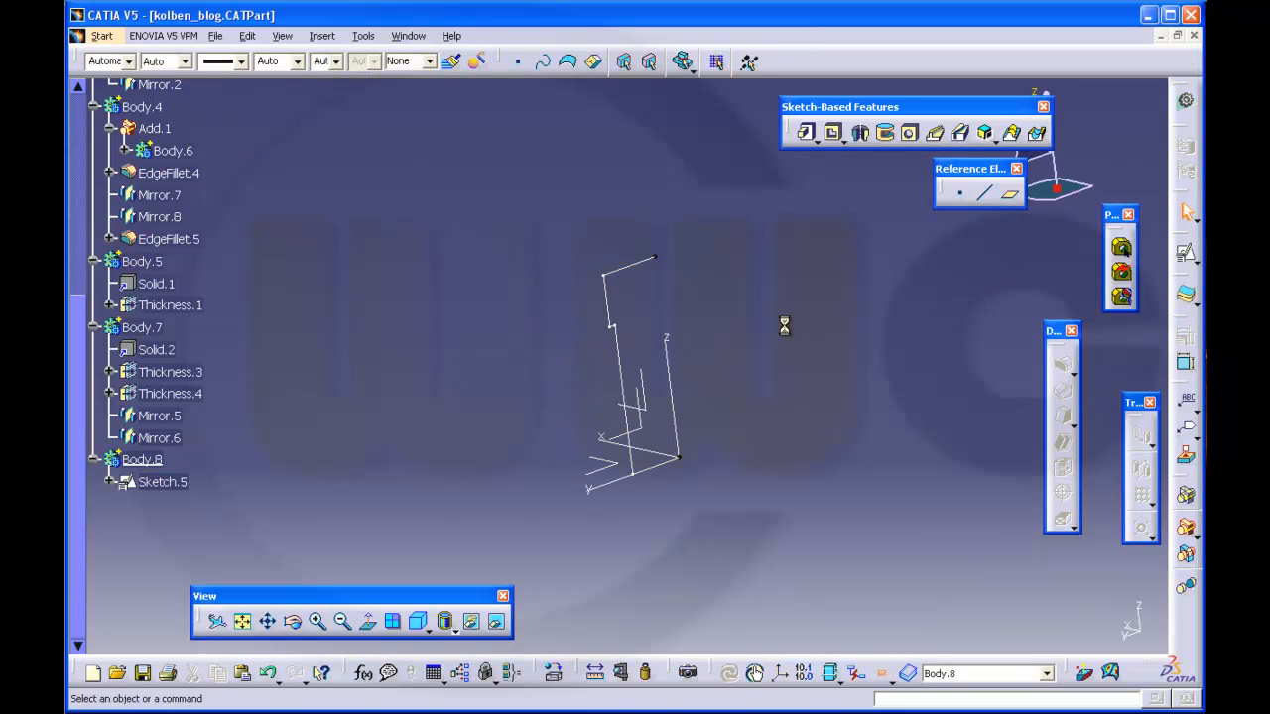
Revolve the edited profile in Body.8 through 360 degrees with the Shaft command and inspect the solid
left_click(862, 139)
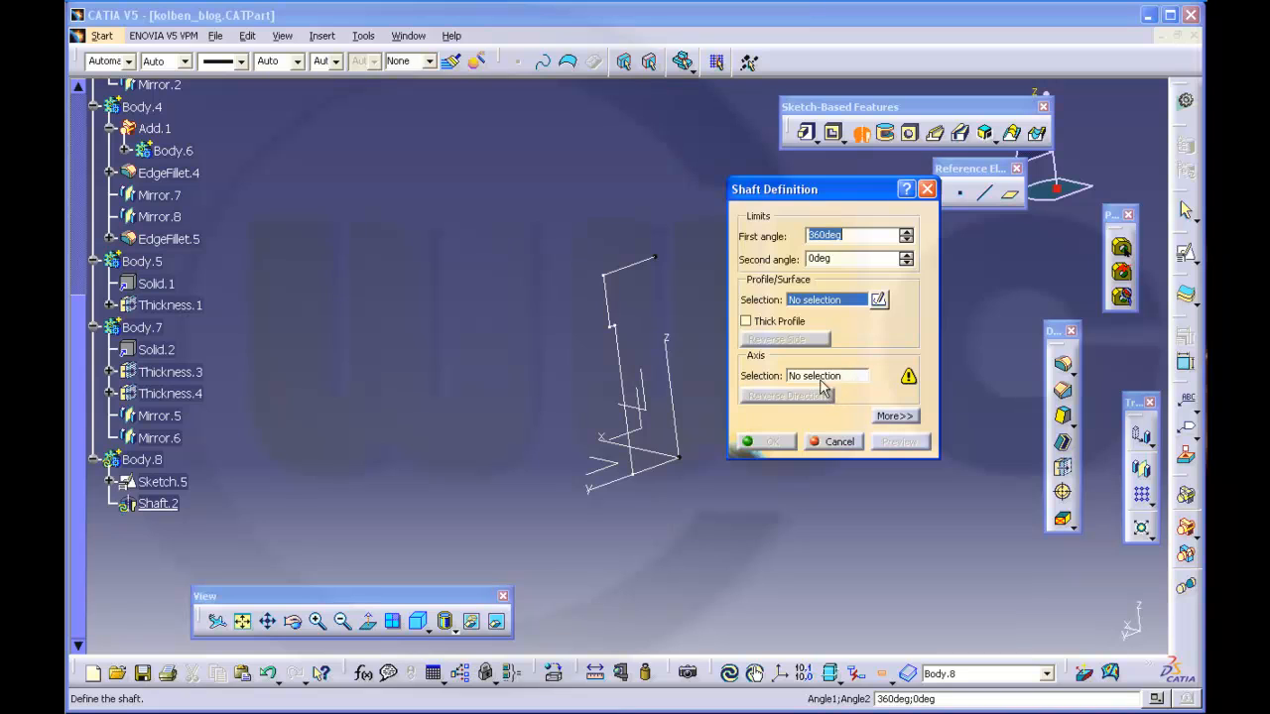
left_click(640, 385)
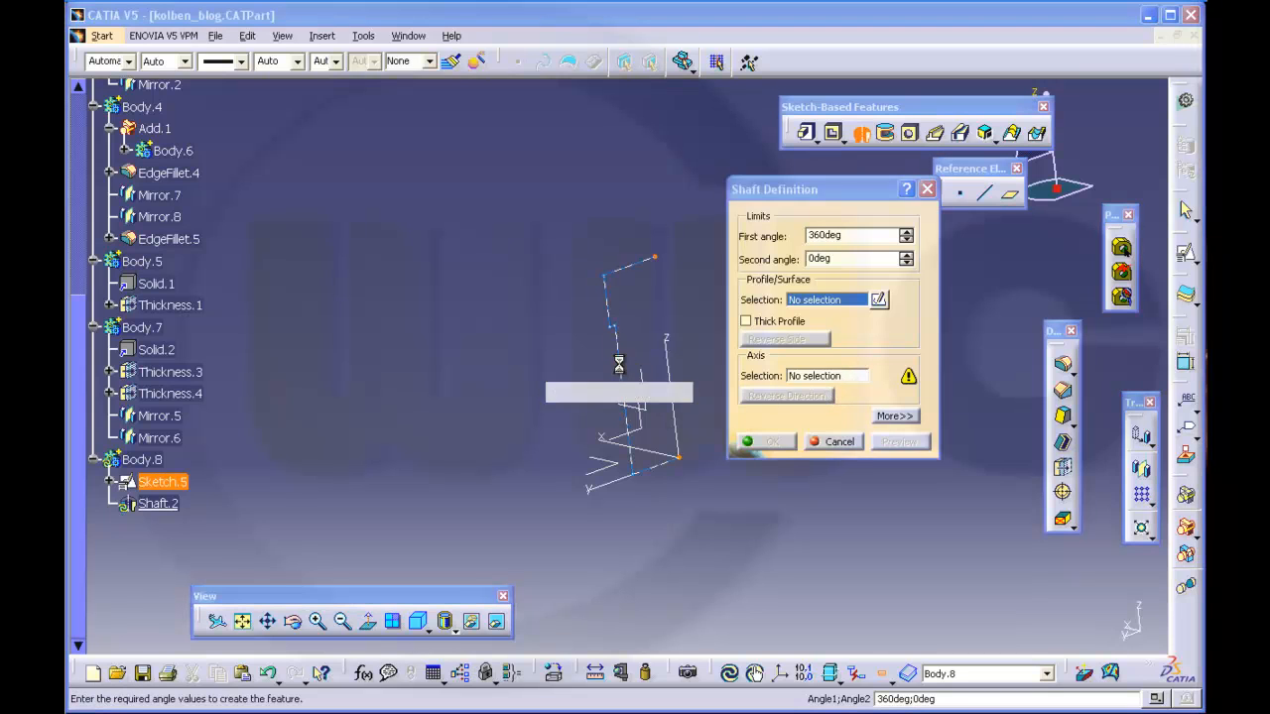
left_click(772, 441)
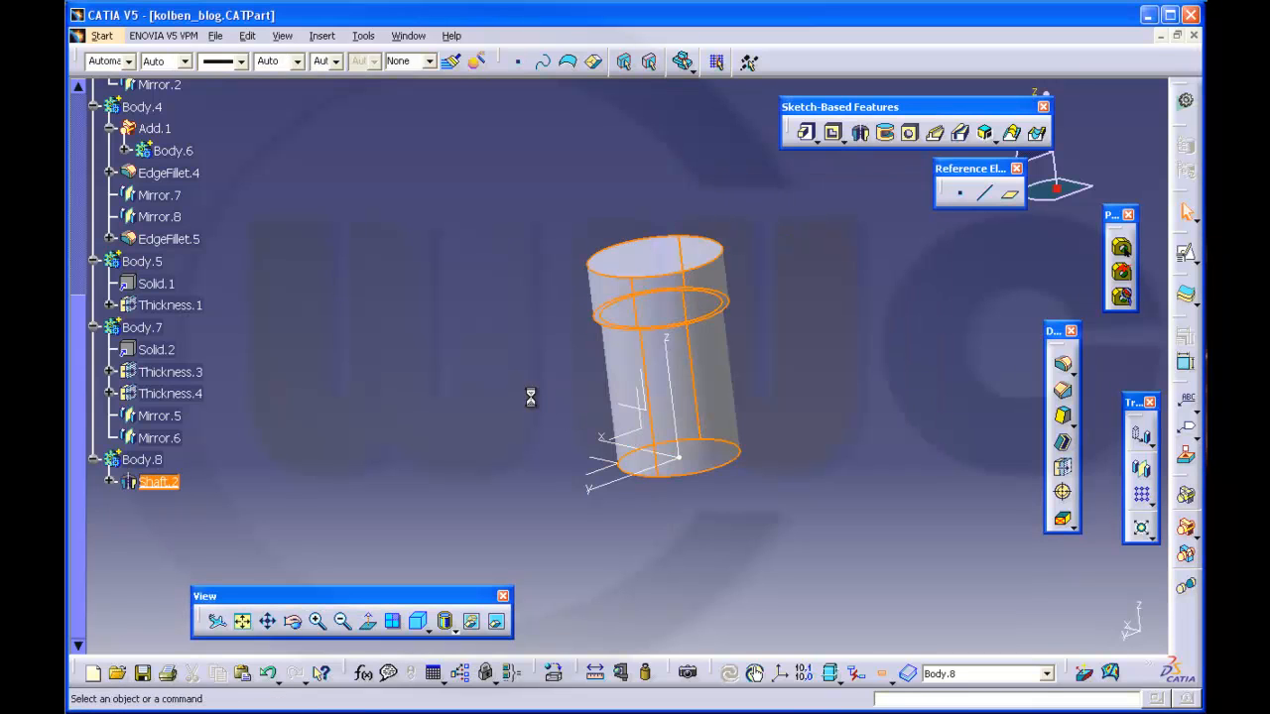
middle_click_drag(530, 394, 473, 287)
scroll(472, 286, "down", 1)
middle_click_drag(751, 420, 745, 298)
middle_click_drag(760, 380, 831, 375)
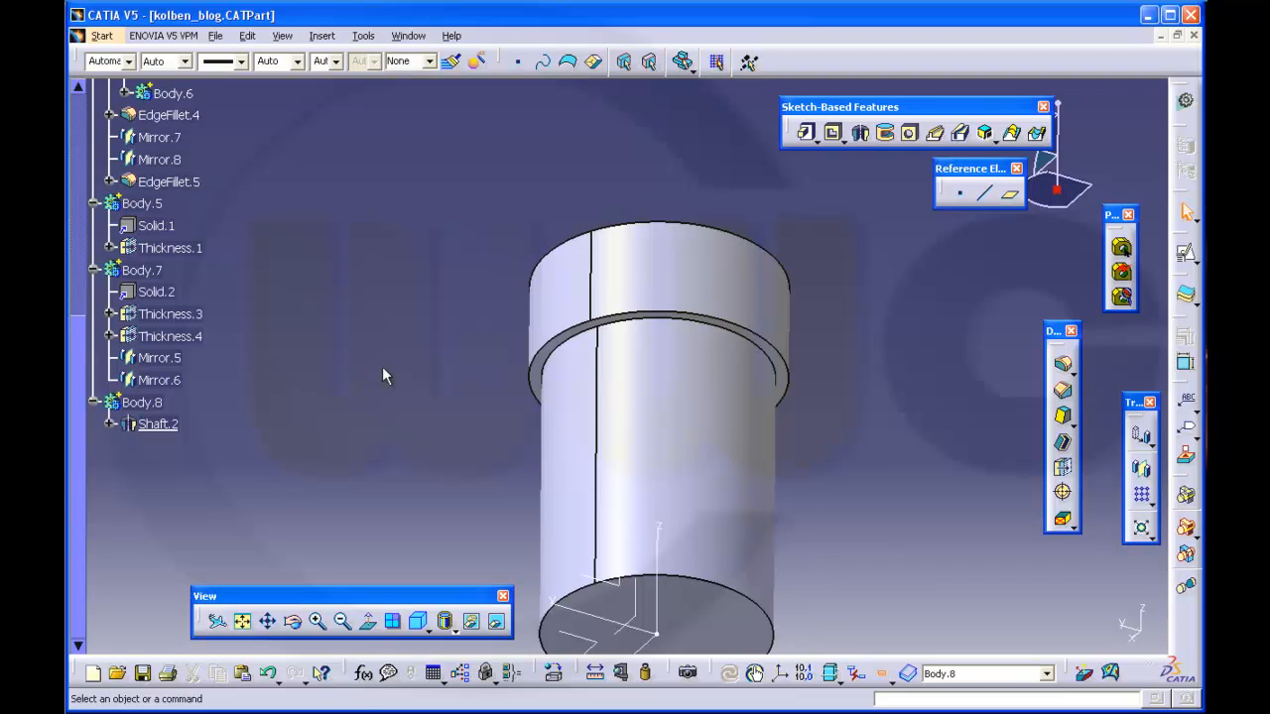
middle_click_drag(382, 366, 363, 371)
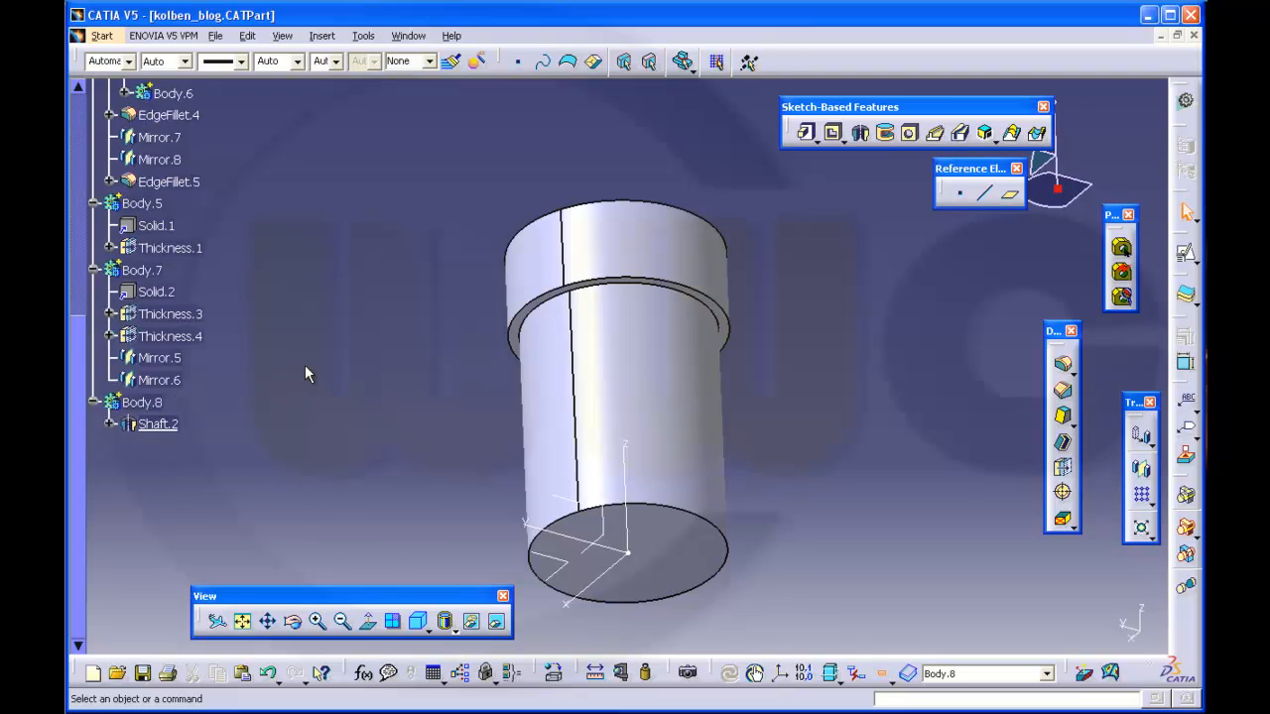
Colour the whole of Body.8 red to distinguish it from the other bodies
scroll(307, 368, "up", 3)
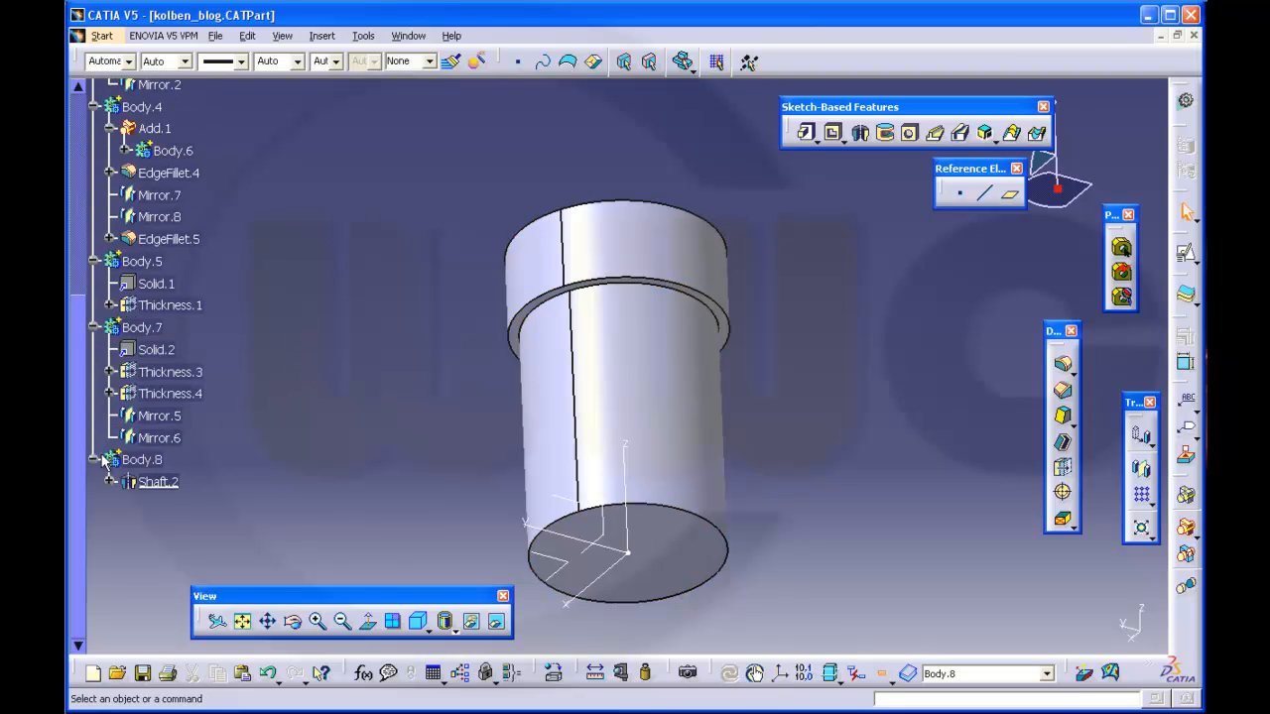
left_click(144, 460)
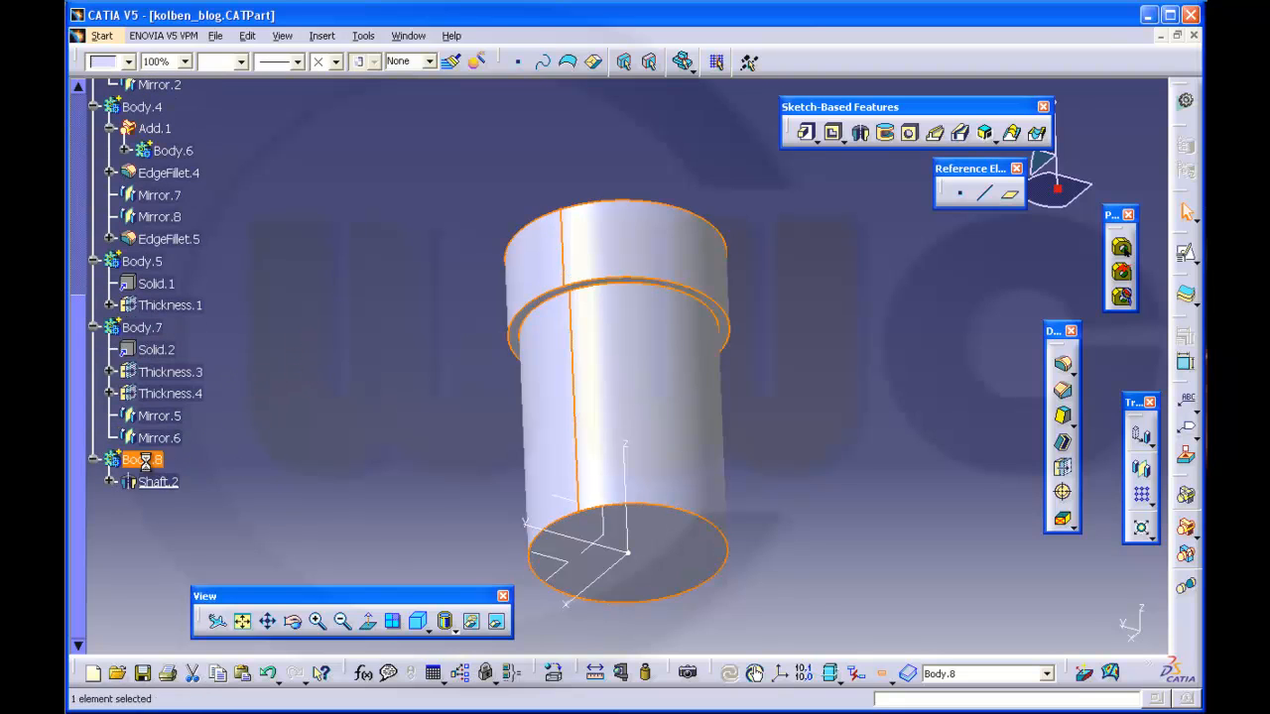
left_click(127, 61)
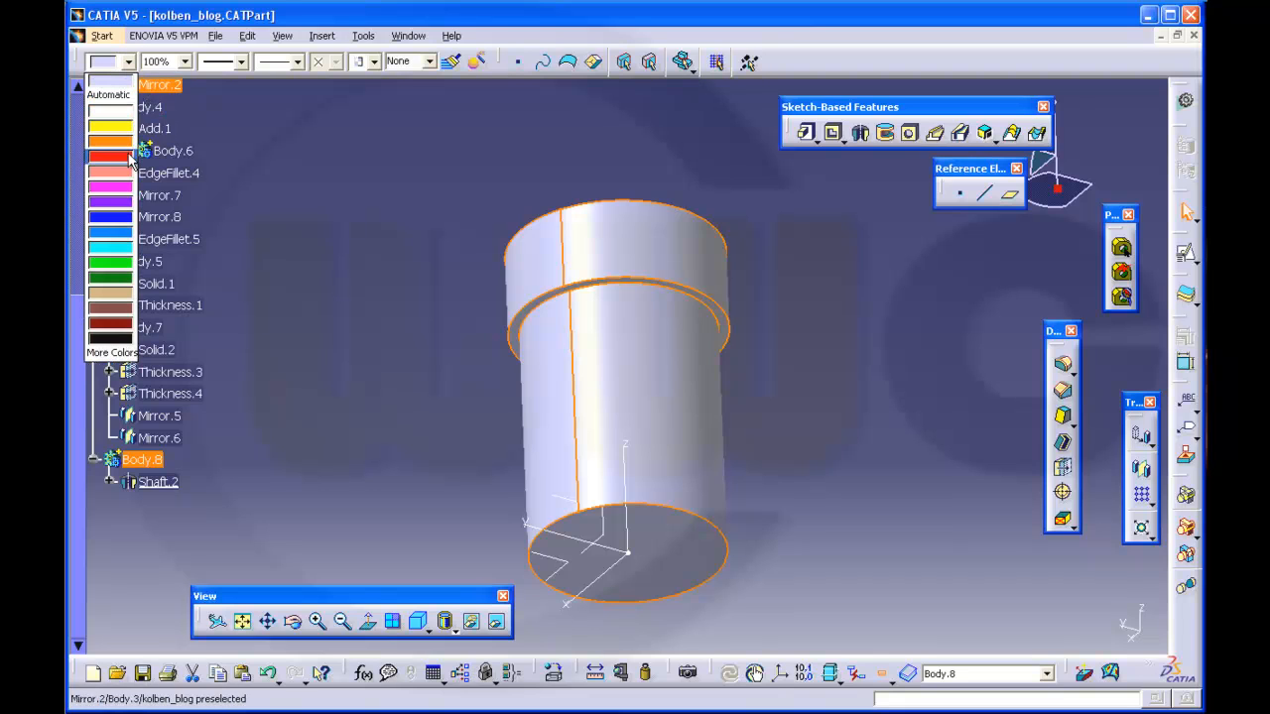
left_click(126, 158)
left_click(332, 219)
middle_click_drag(373, 285, 658, 430)
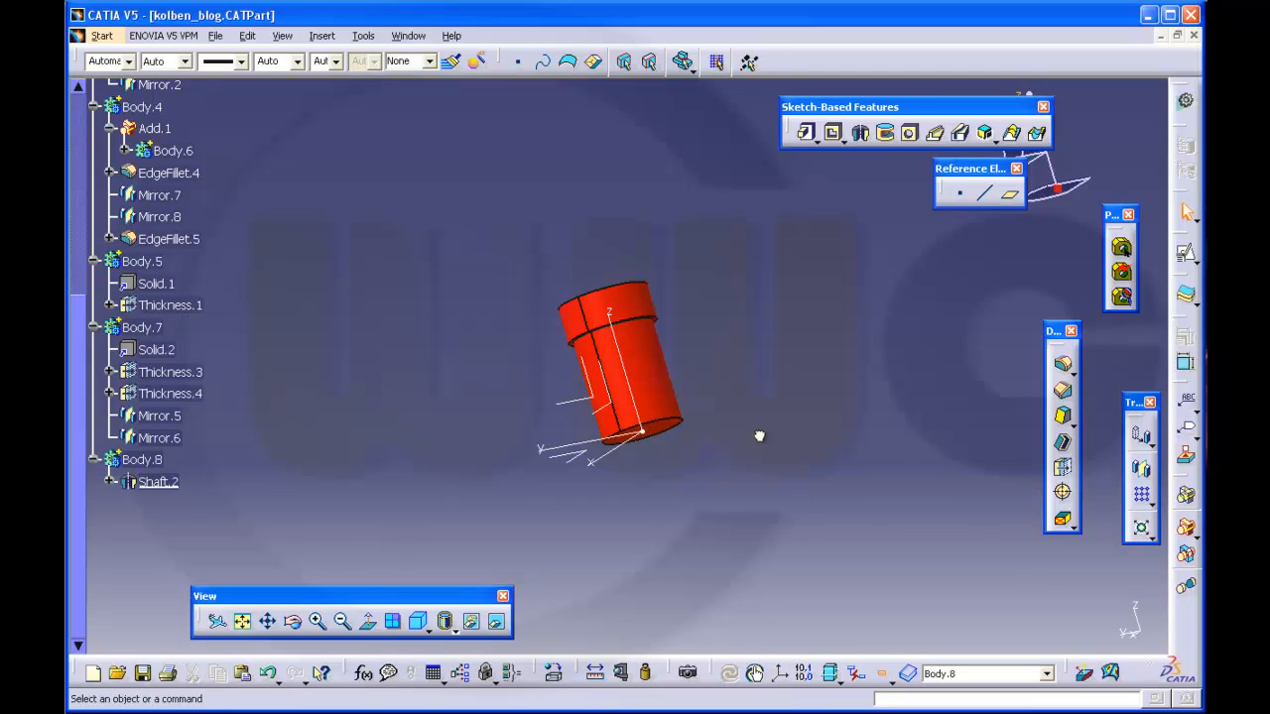
Mirror the red Body.8 solid about the xy plane of the absolute axis system
left_click(1141, 468)
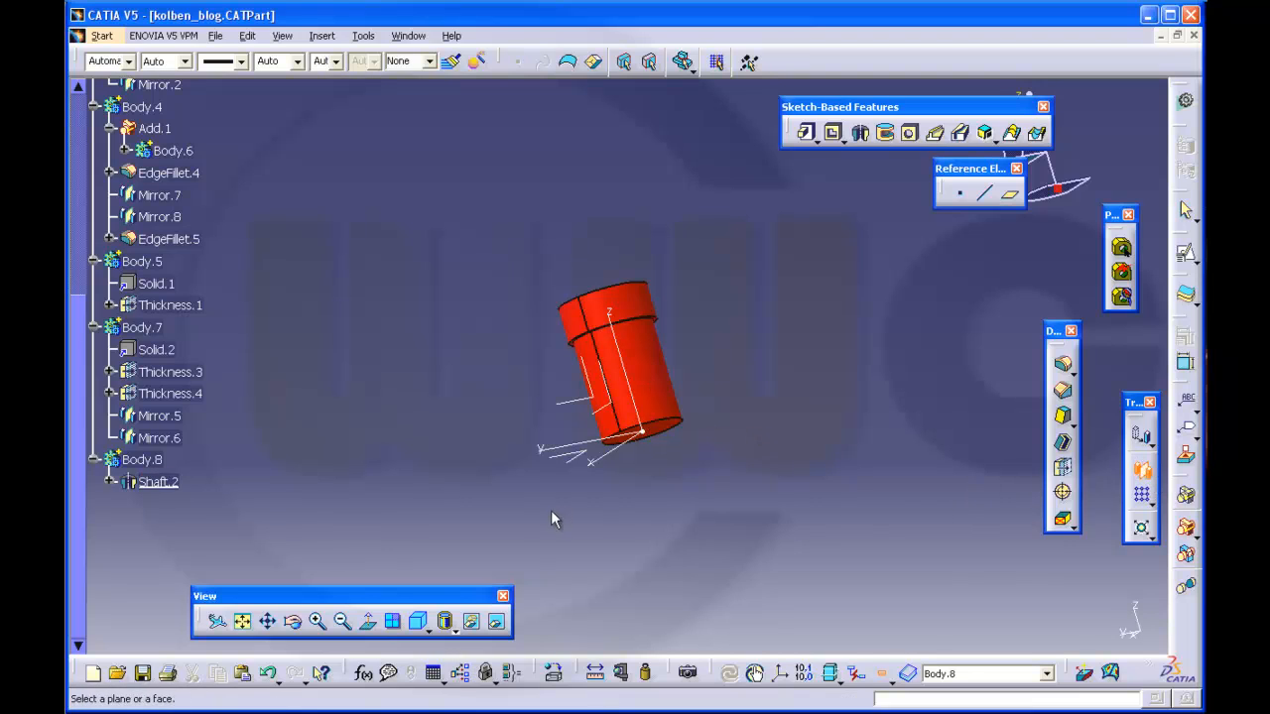
left_click(576, 458)
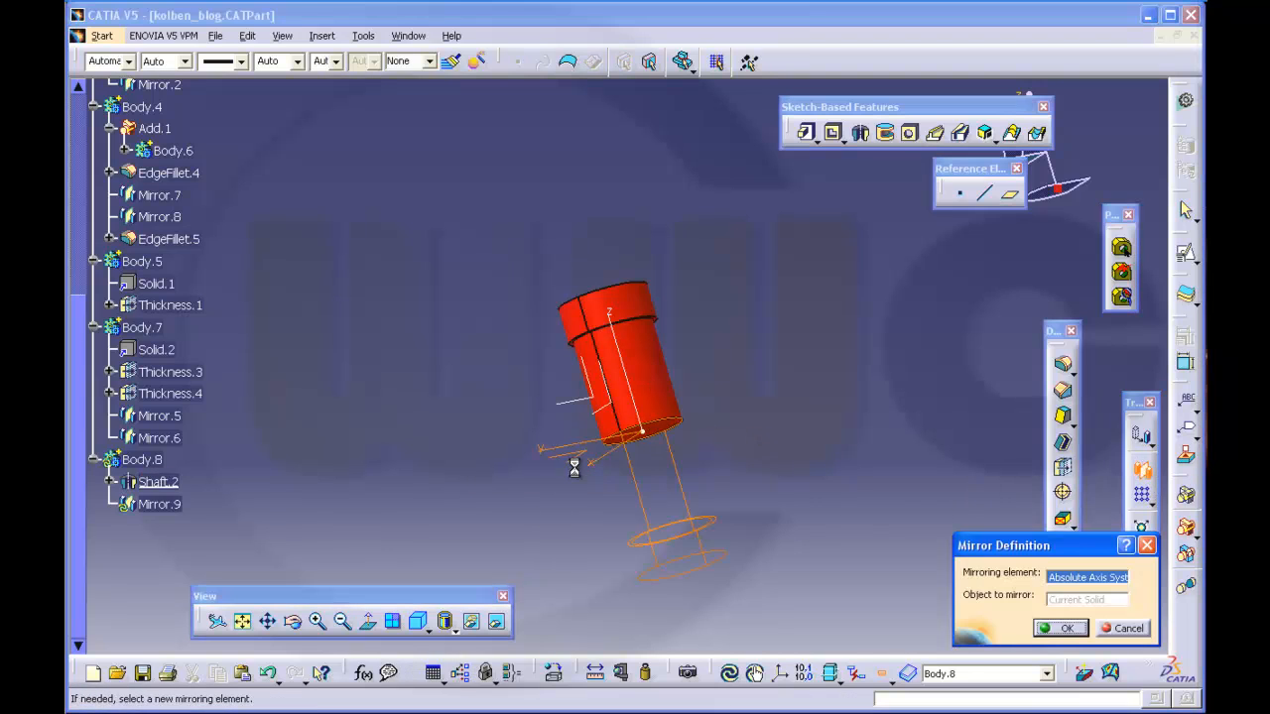
left_click(1061, 628)
middle_click_drag(785, 459, 816, 645)
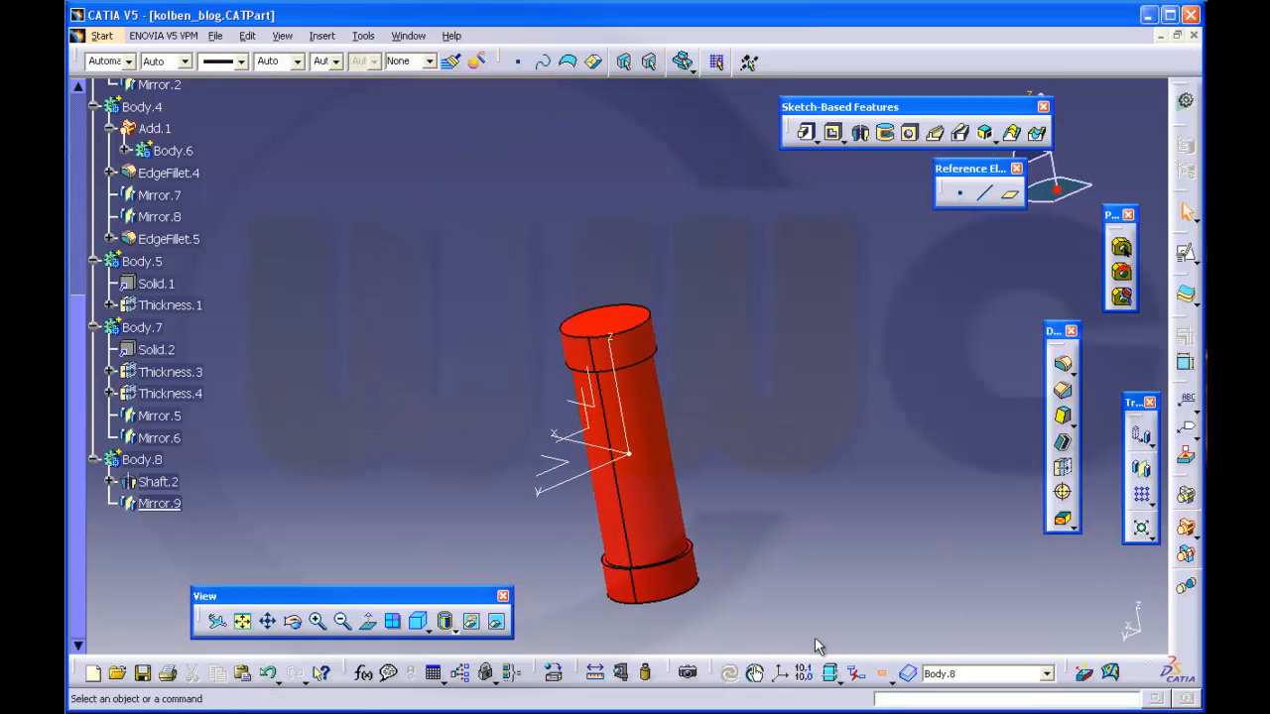
Display all bodies together again to view the red inner body inside the piston
left_click(882, 670)
middle_click_drag(815, 542, 526, 451)
scroll(298, 405, "up", 1)
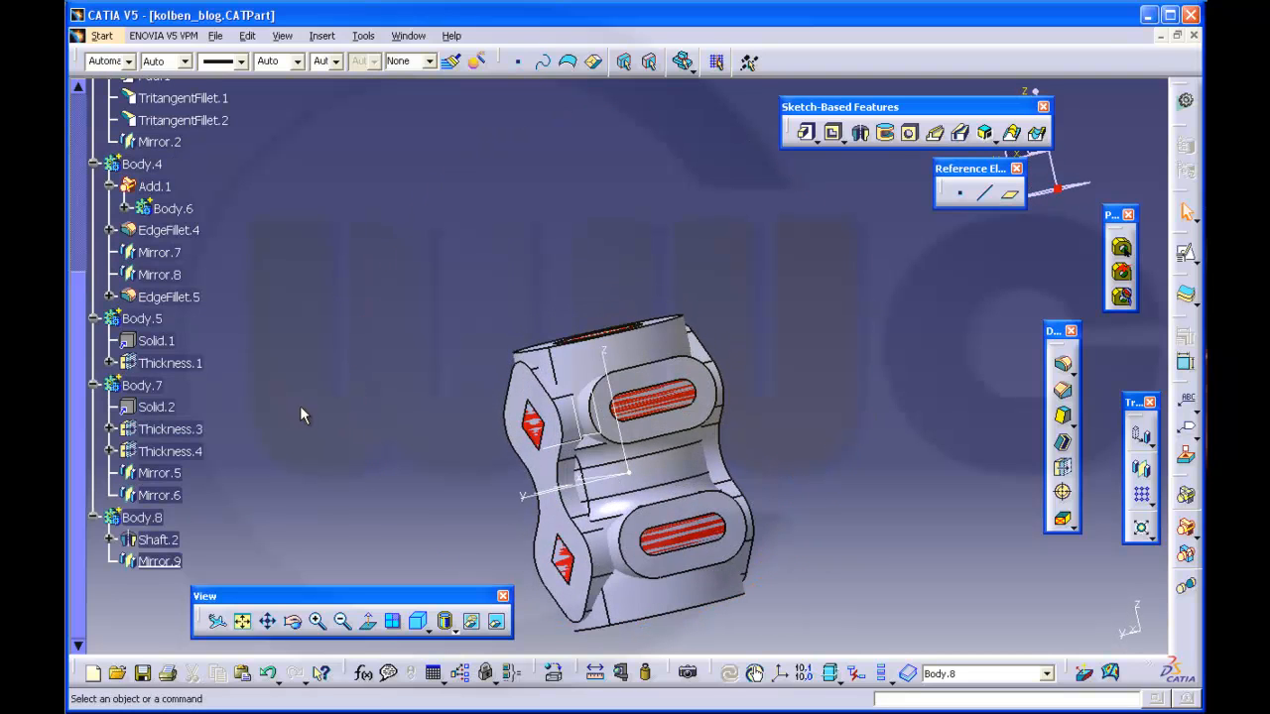
Collapse Body.8, Body.7, Body.5, Body.4, Body.3 and Body.2 in the specification tree
left_click(94, 517)
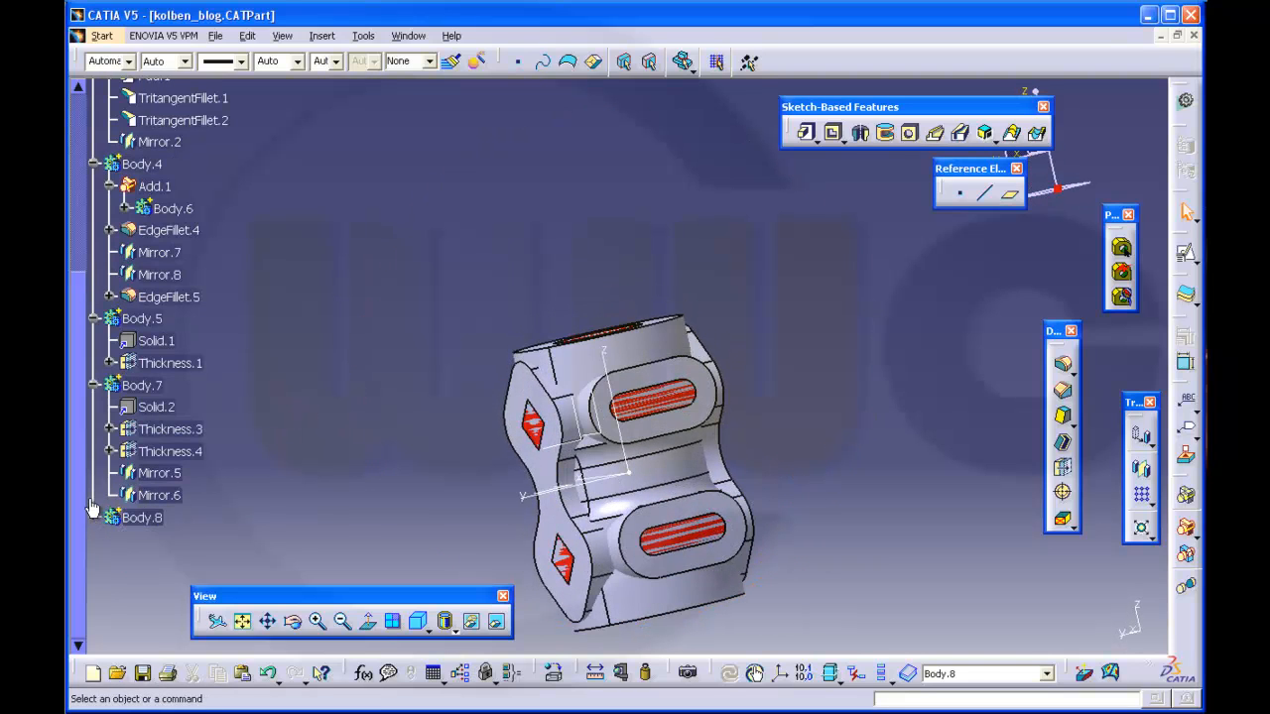
left_click(93, 385)
left_click(93, 318)
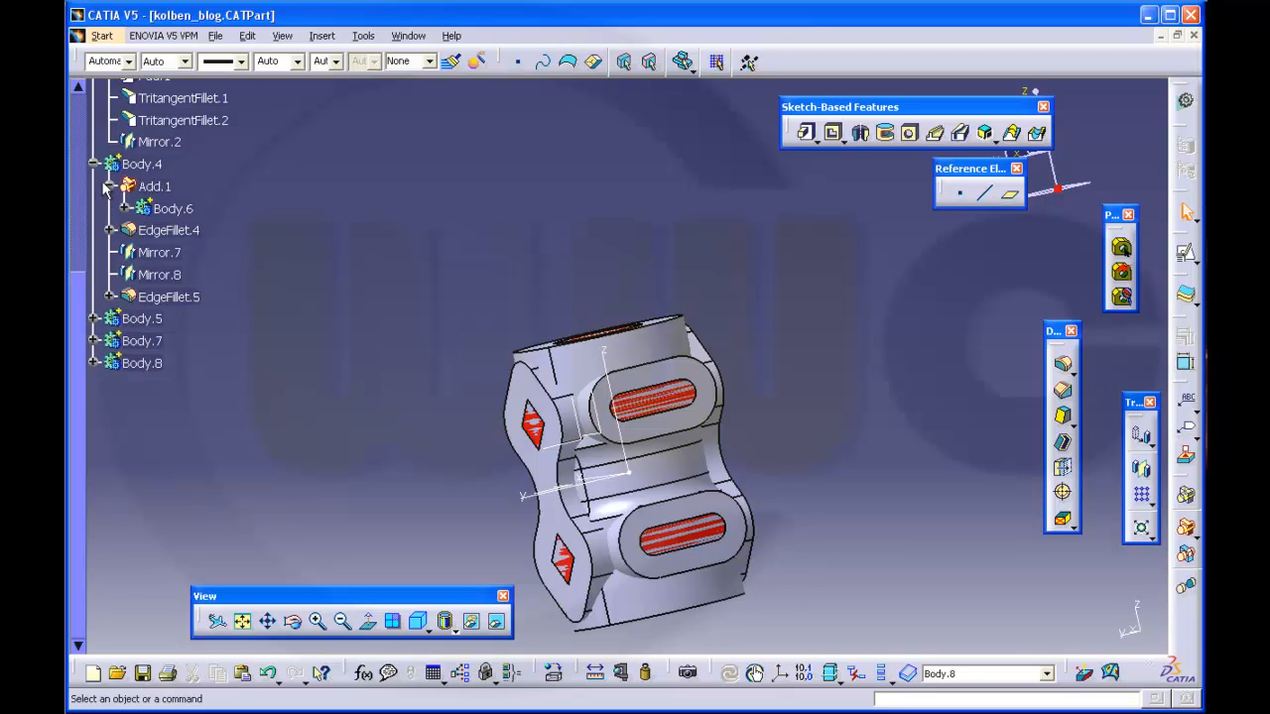
left_click(93, 165)
scroll(174, 180, "up", 2)
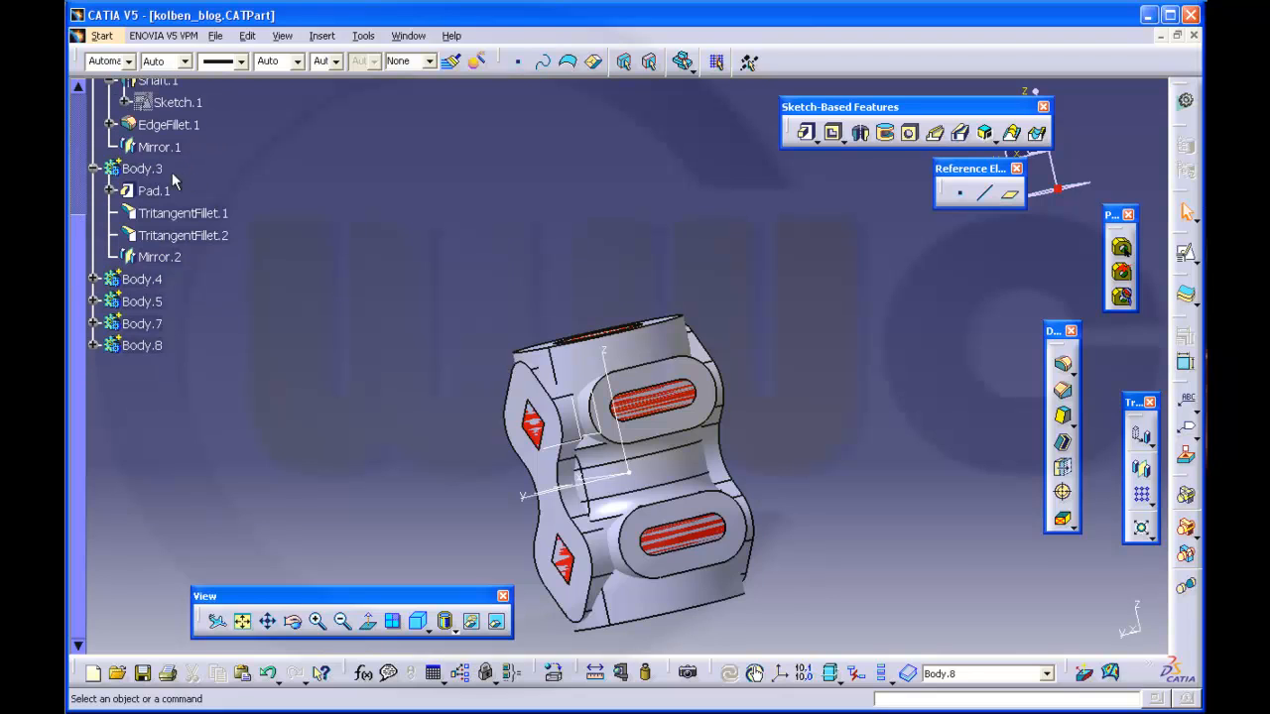
left_click(94, 169)
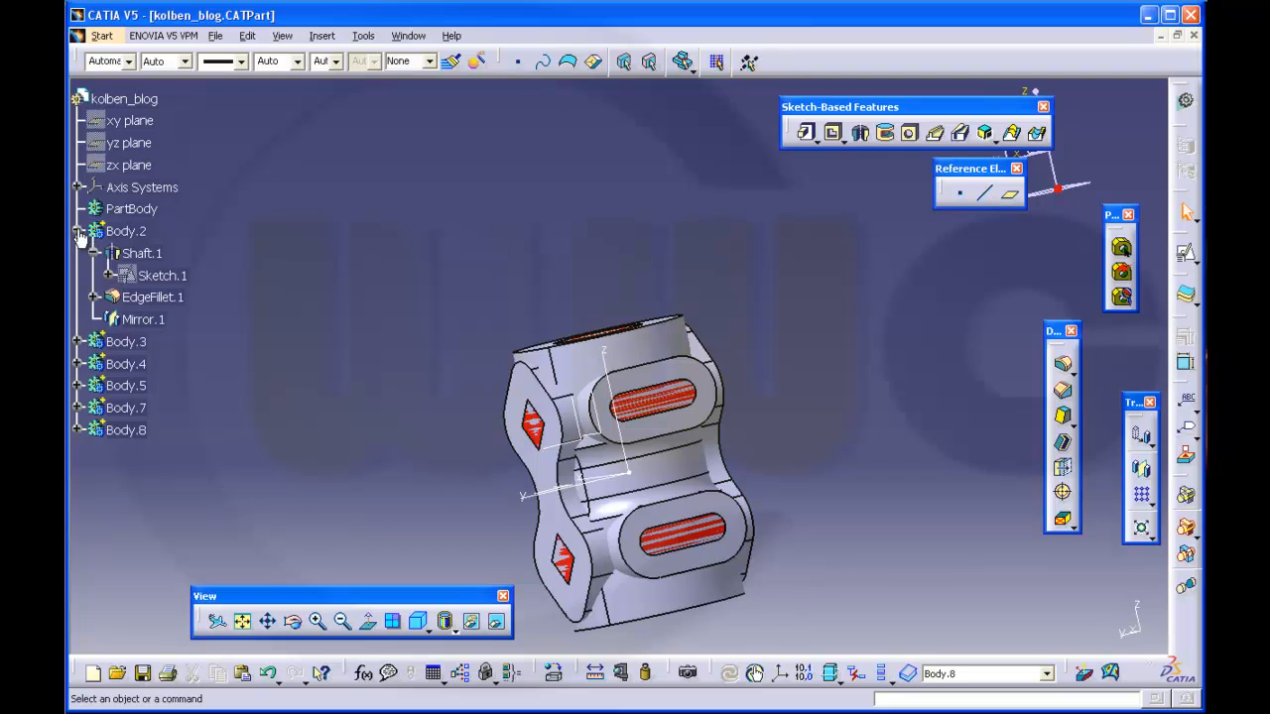
left_click(79, 231)
middle_click_drag(667, 232, 784, 374)
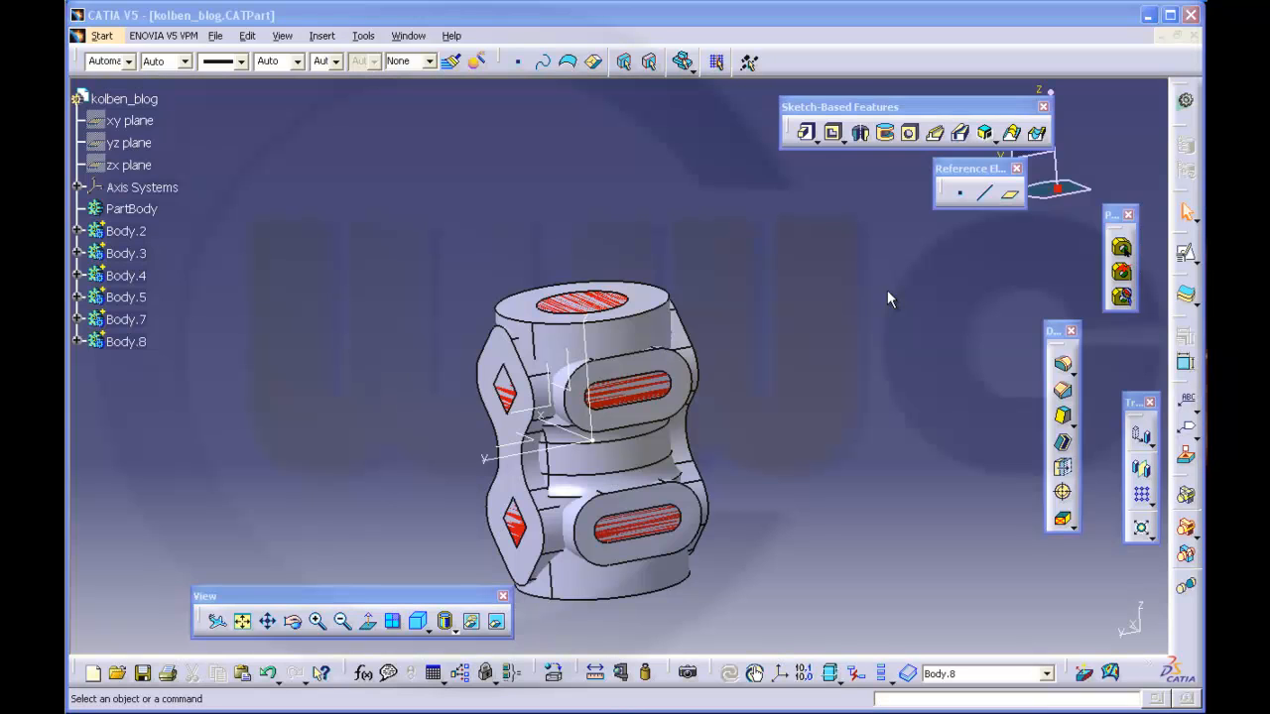
Expand Body.2, Body.3 and Body.4 in the specification tree and insert a new empty body after Body.8
left_click(77, 231)
left_click(77, 341)
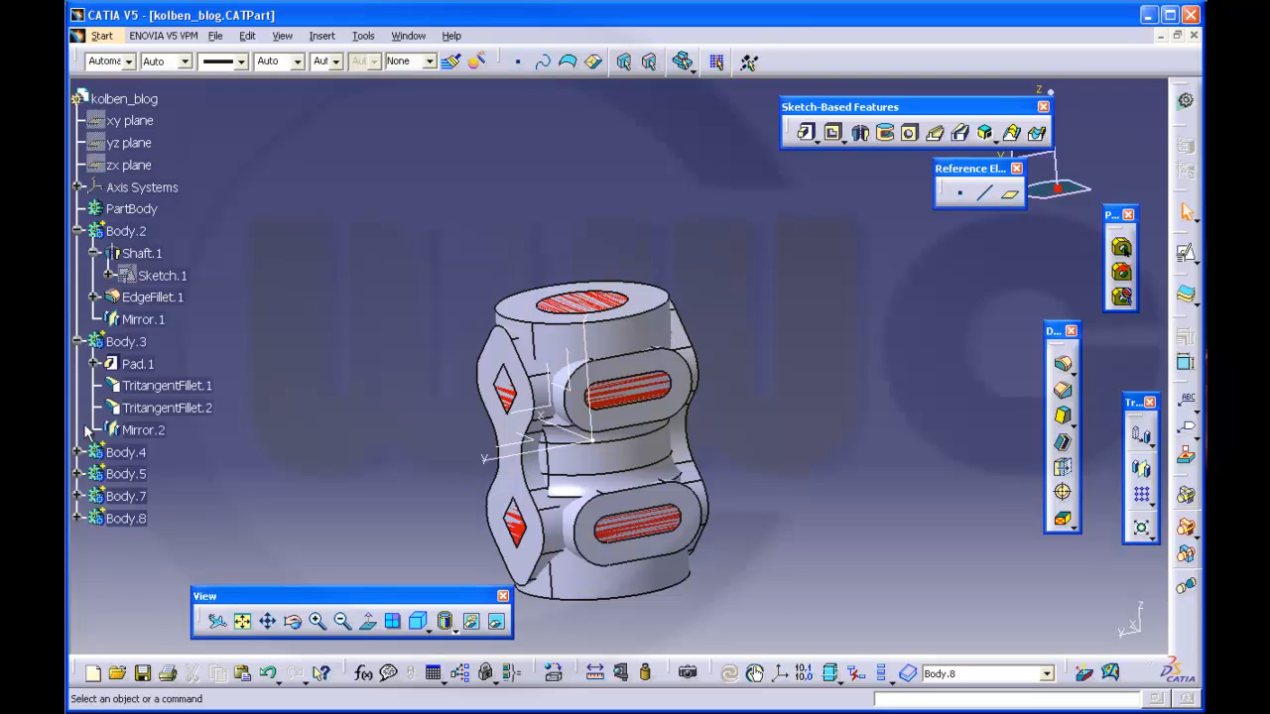
left_click(77, 452)
scroll(238, 389, "down", 2)
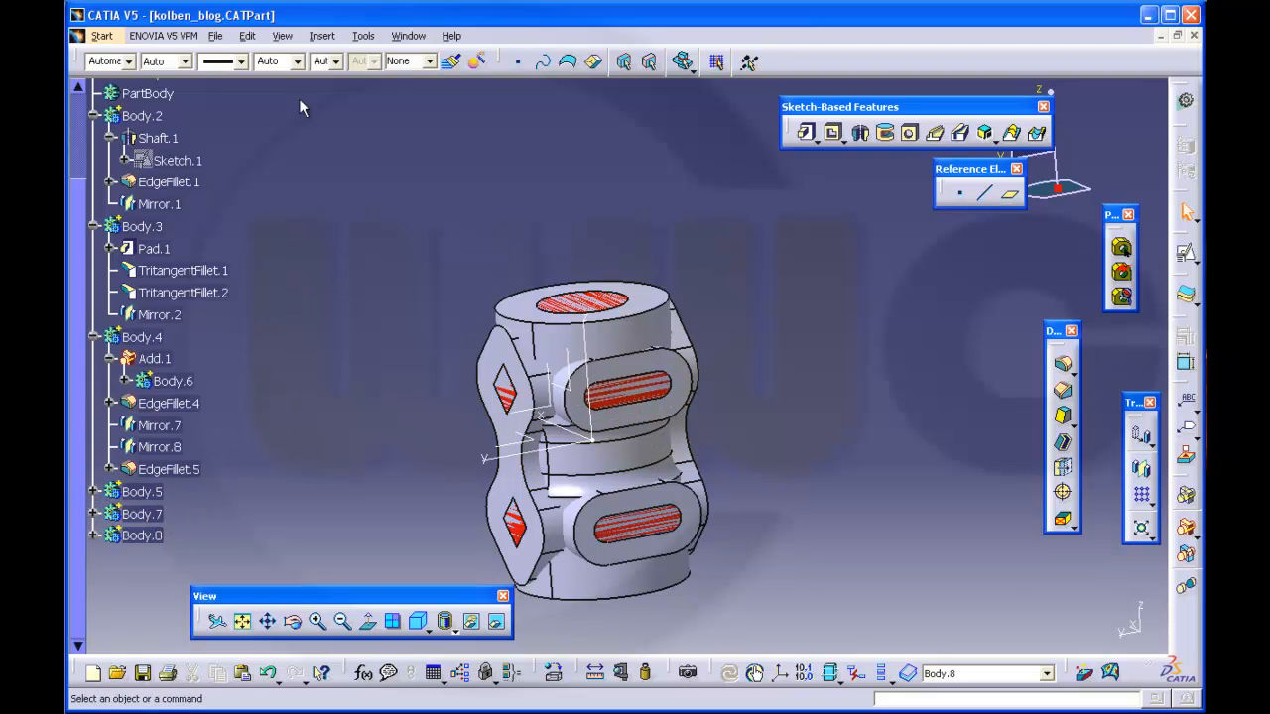
left_click(323, 36)
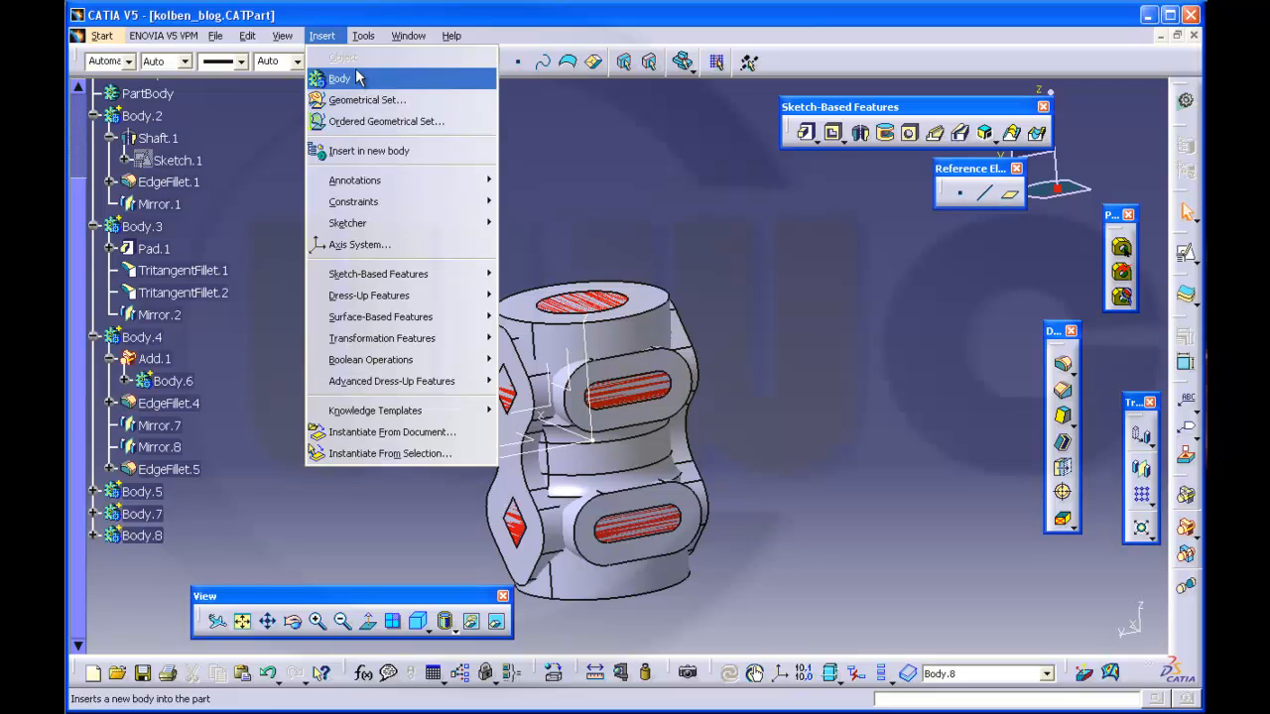
left_click(359, 79)
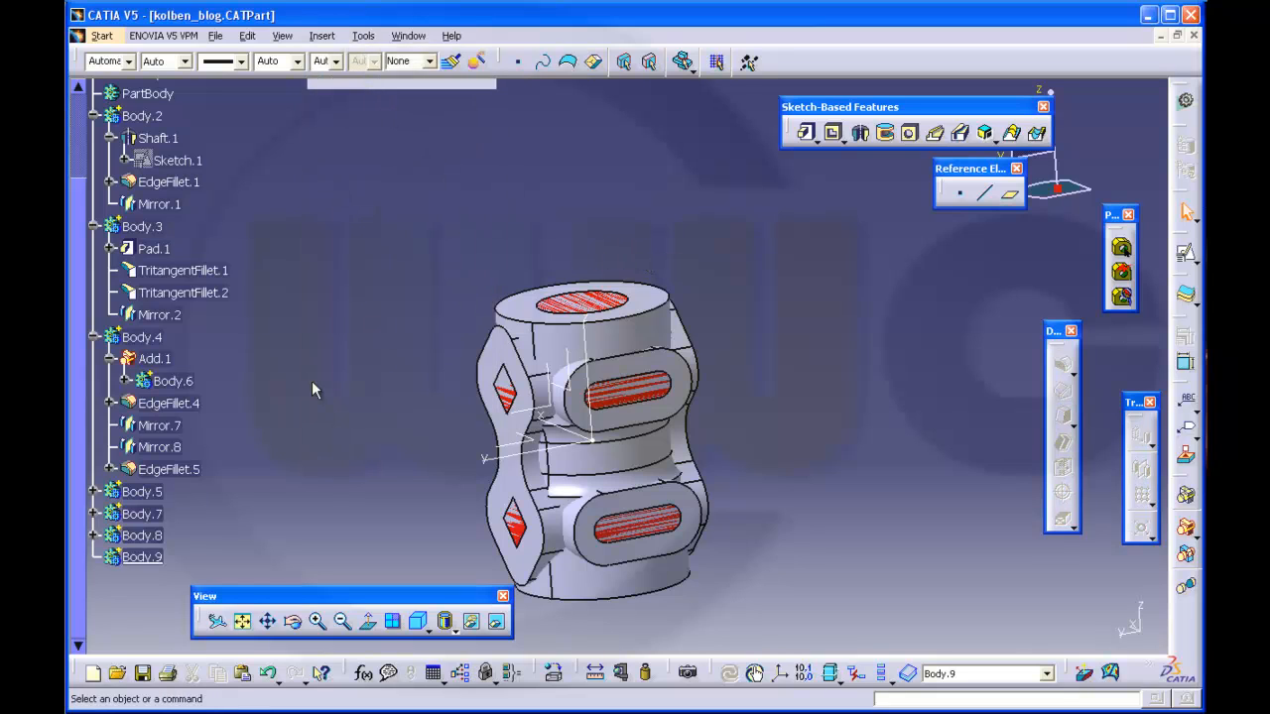
Rename the new empty Body.9 as outer_volume in its feature properties
left_click(145, 560)
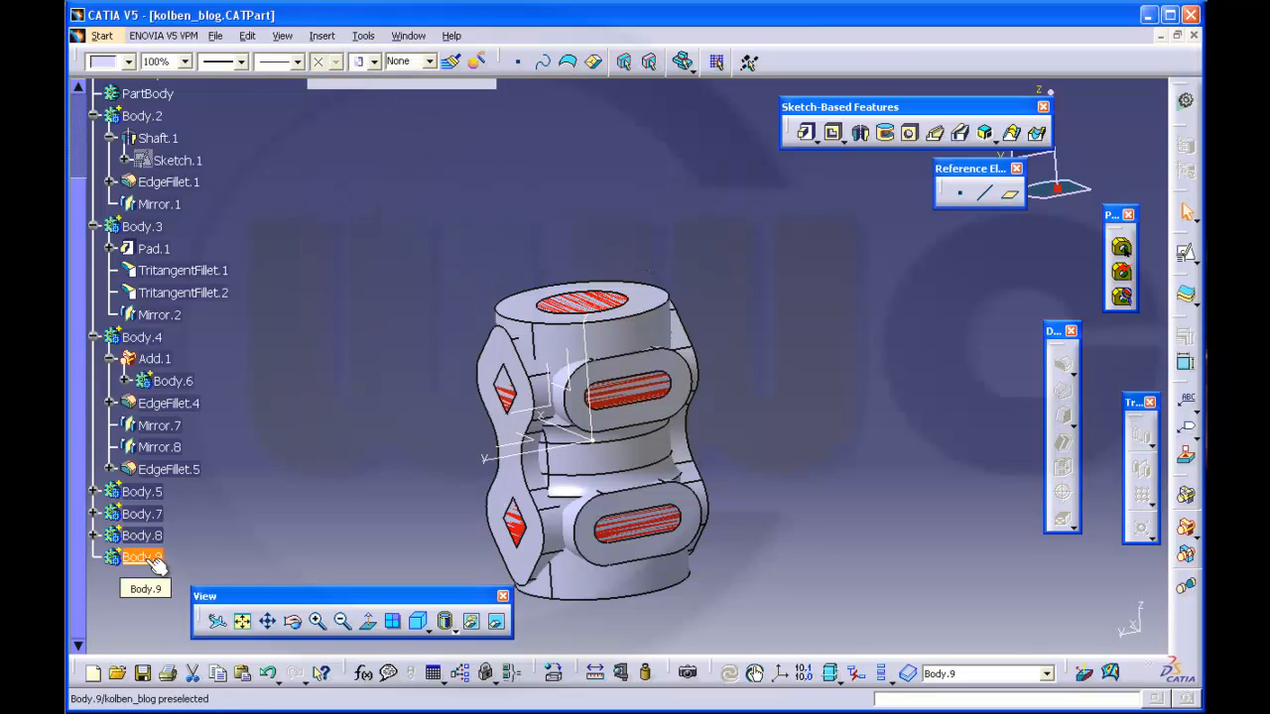
right_click(147, 566)
left_click(227, 268)
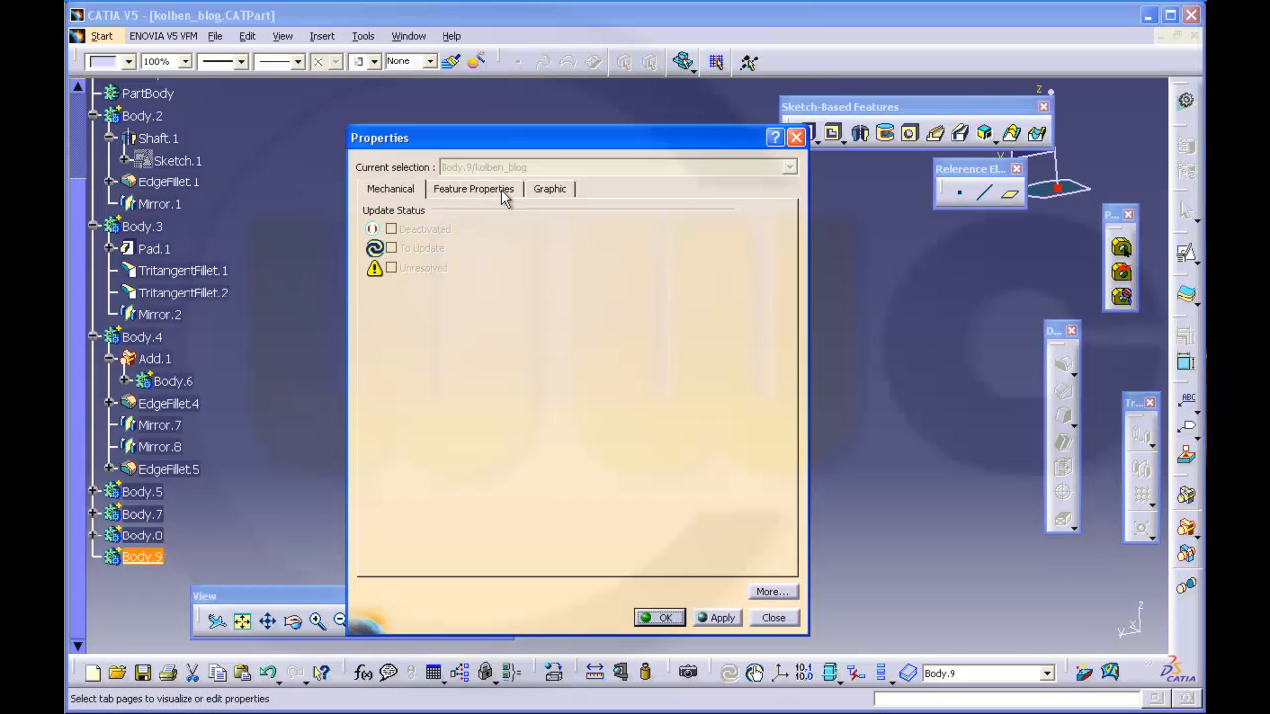
left_click(501, 191)
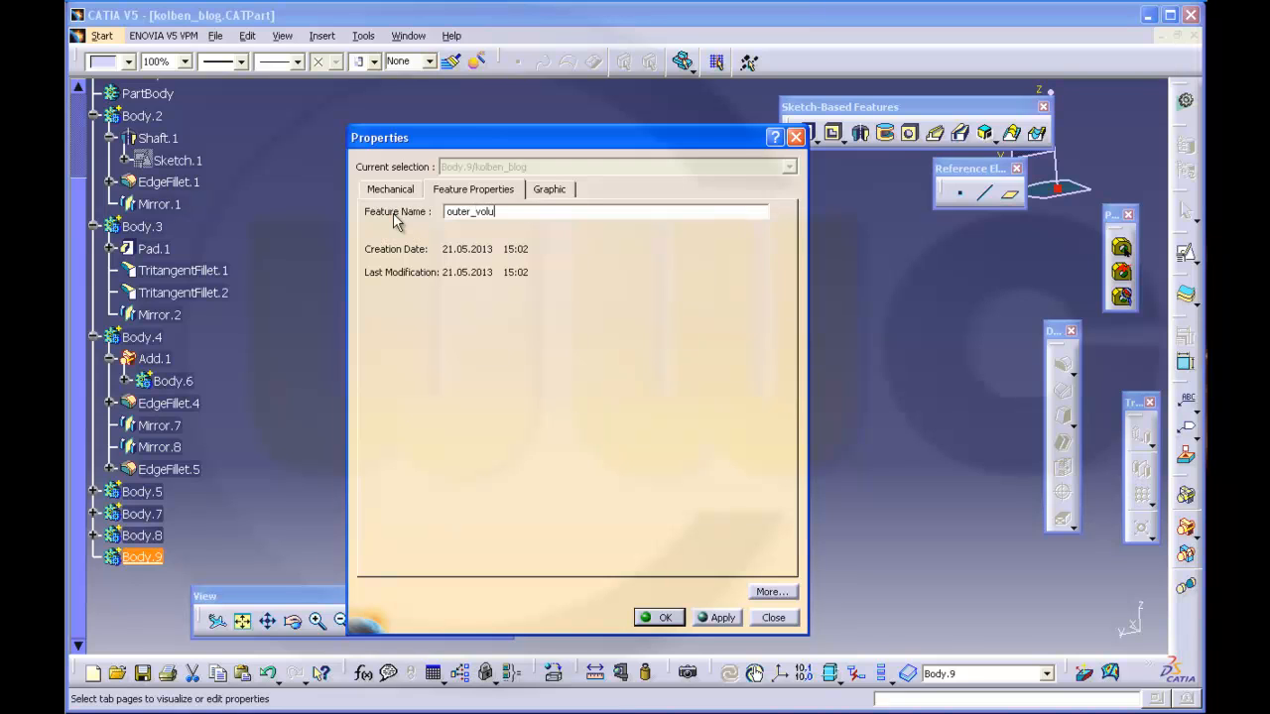
key("Return")
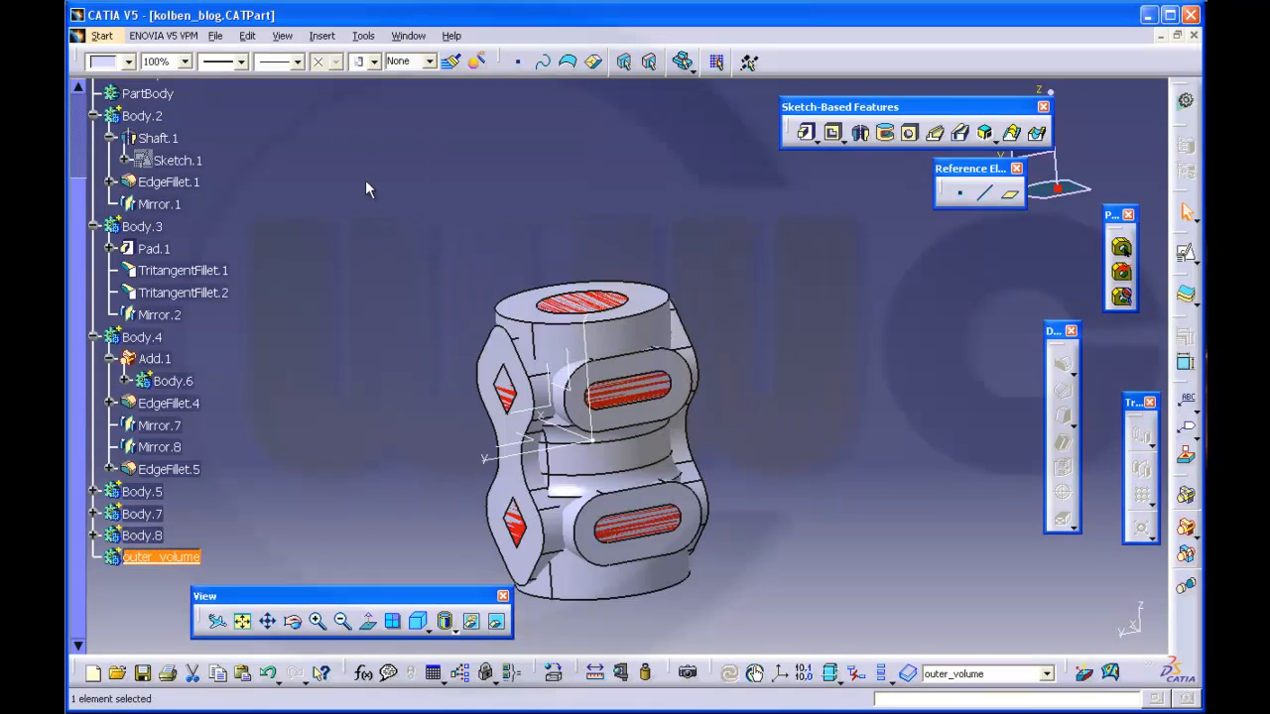
left_click(363, 353)
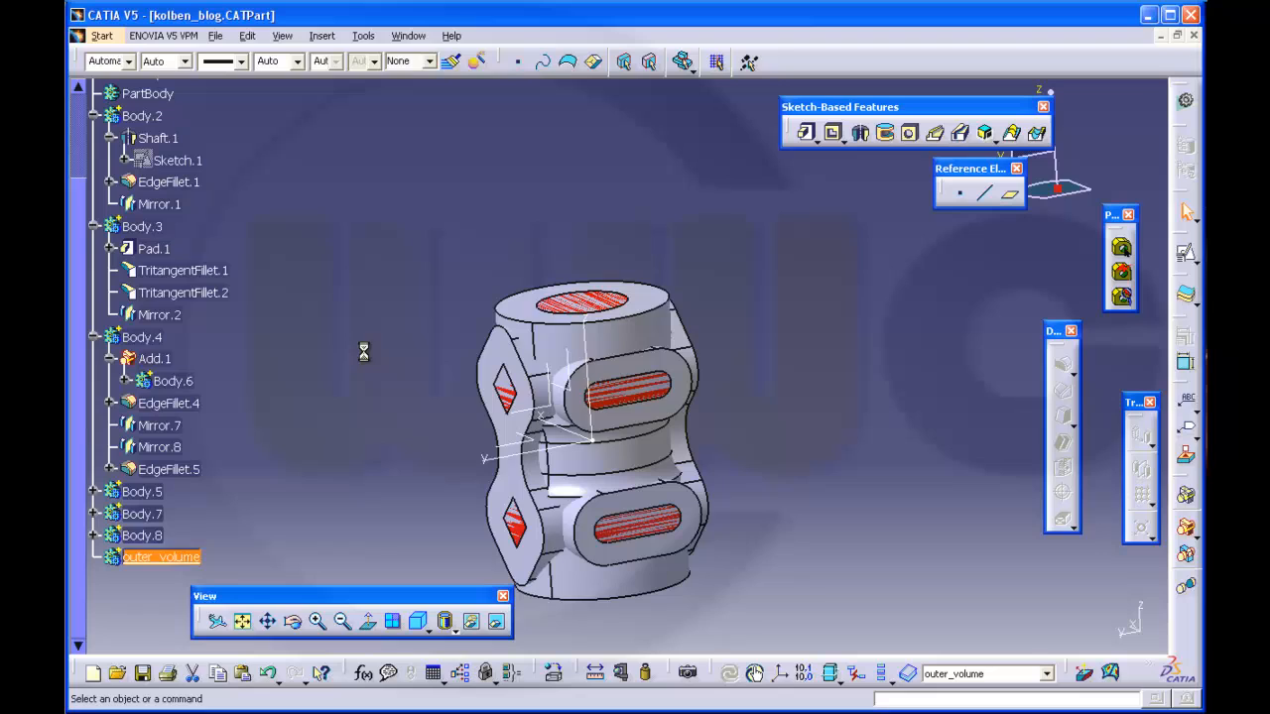
Collapse Body.2, Body.3 and Body.4 in the specification tree and add all three to the outer_volume body with a Boolean Add
left_click(94, 338)
left_click(94, 227)
left_click(94, 115)
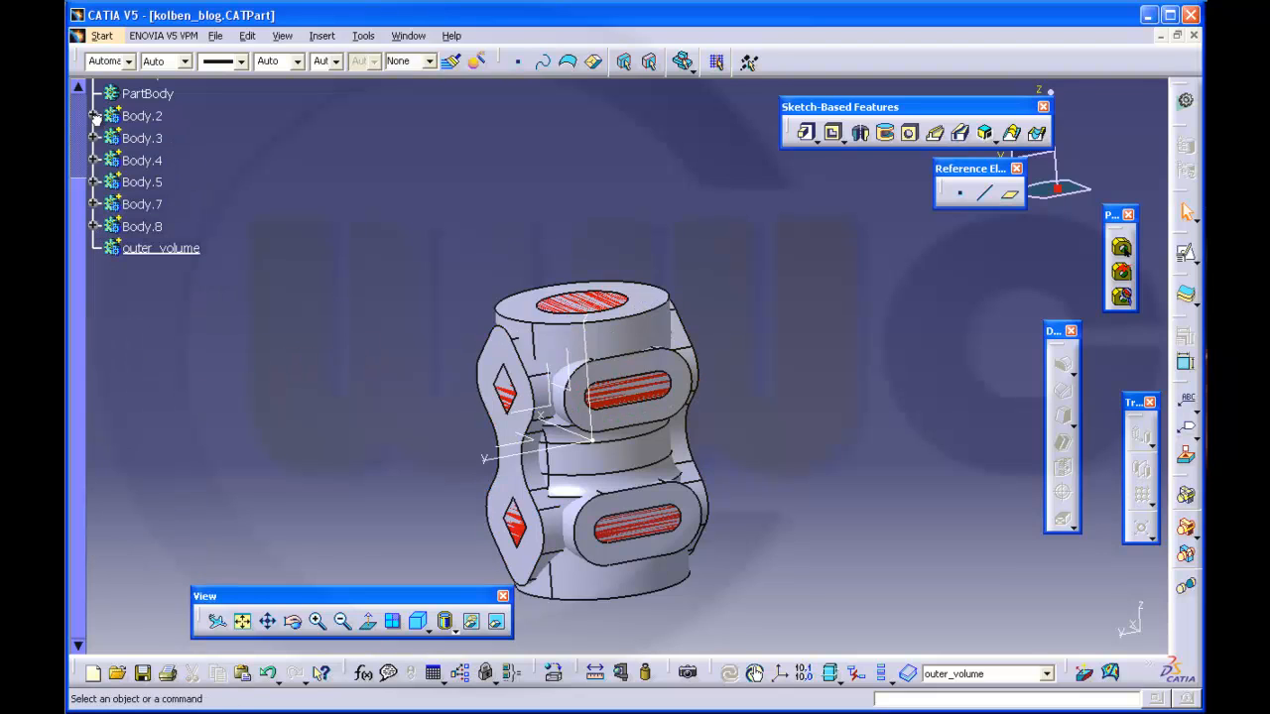
left_click(139, 116)
left_click(147, 138, "ctrl")
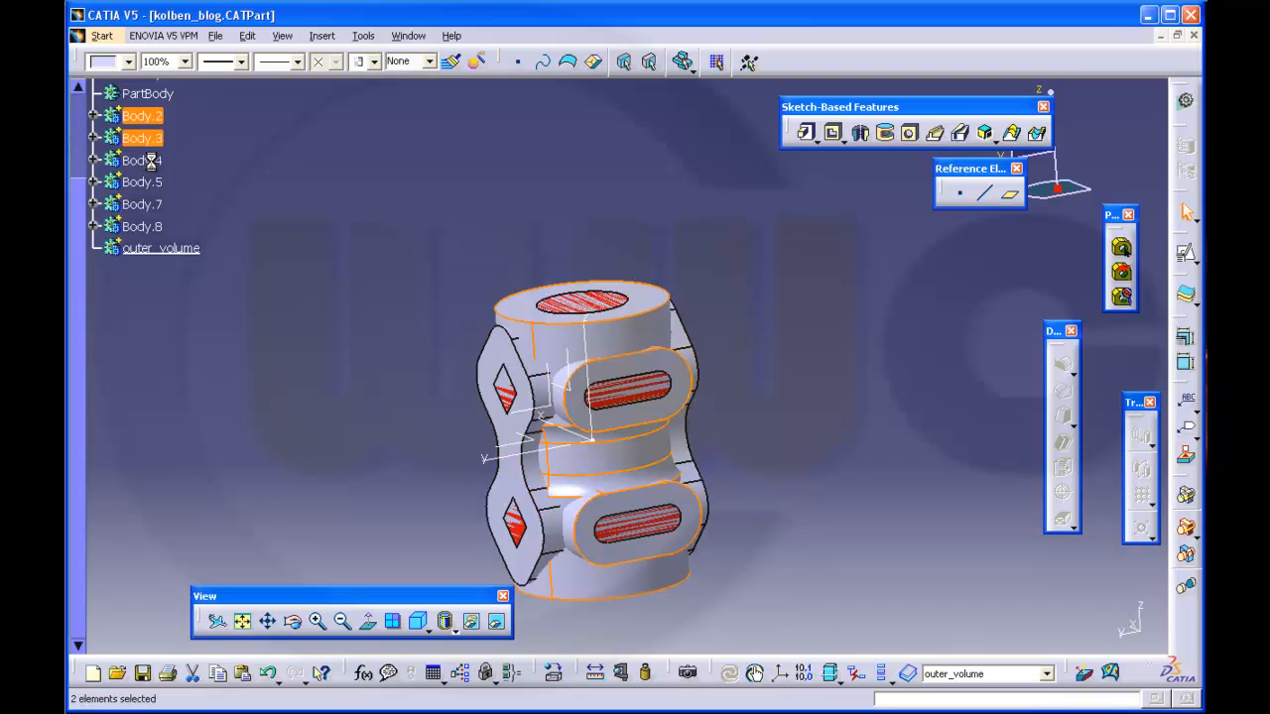
left_click(151, 160, "ctrl")
left_click(175, 247, "ctrl")
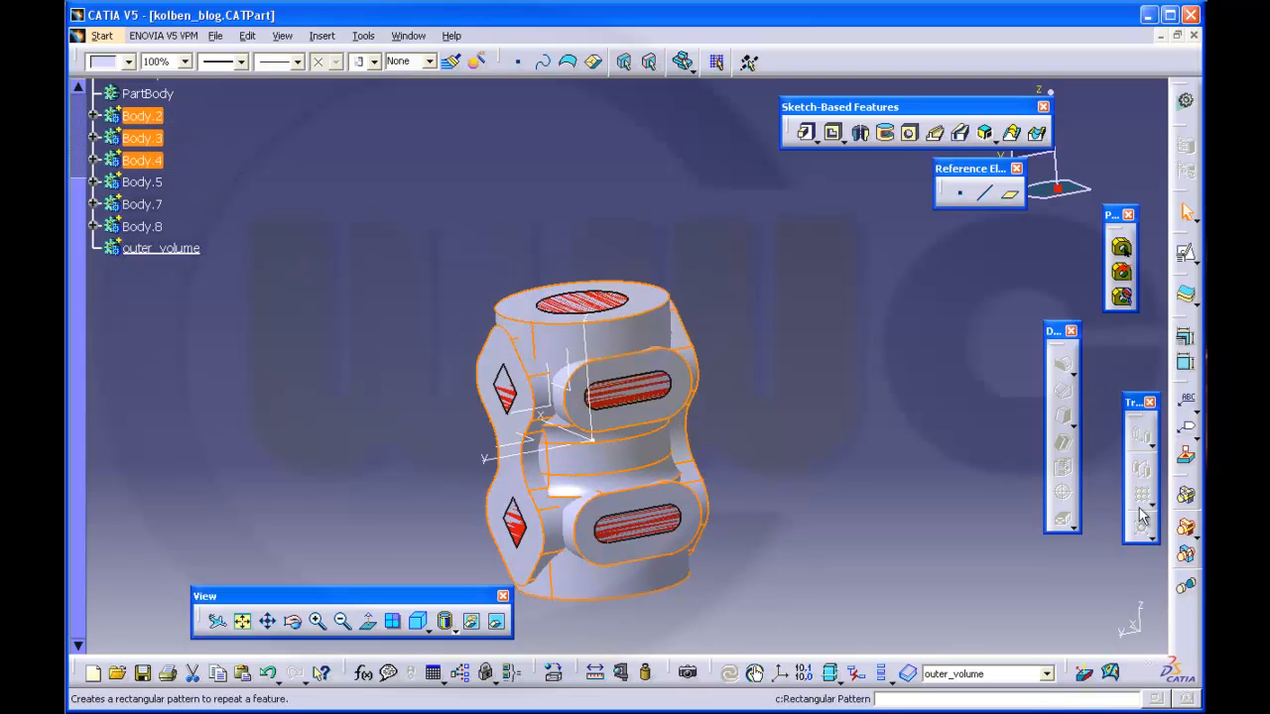
left_click(1186, 528)
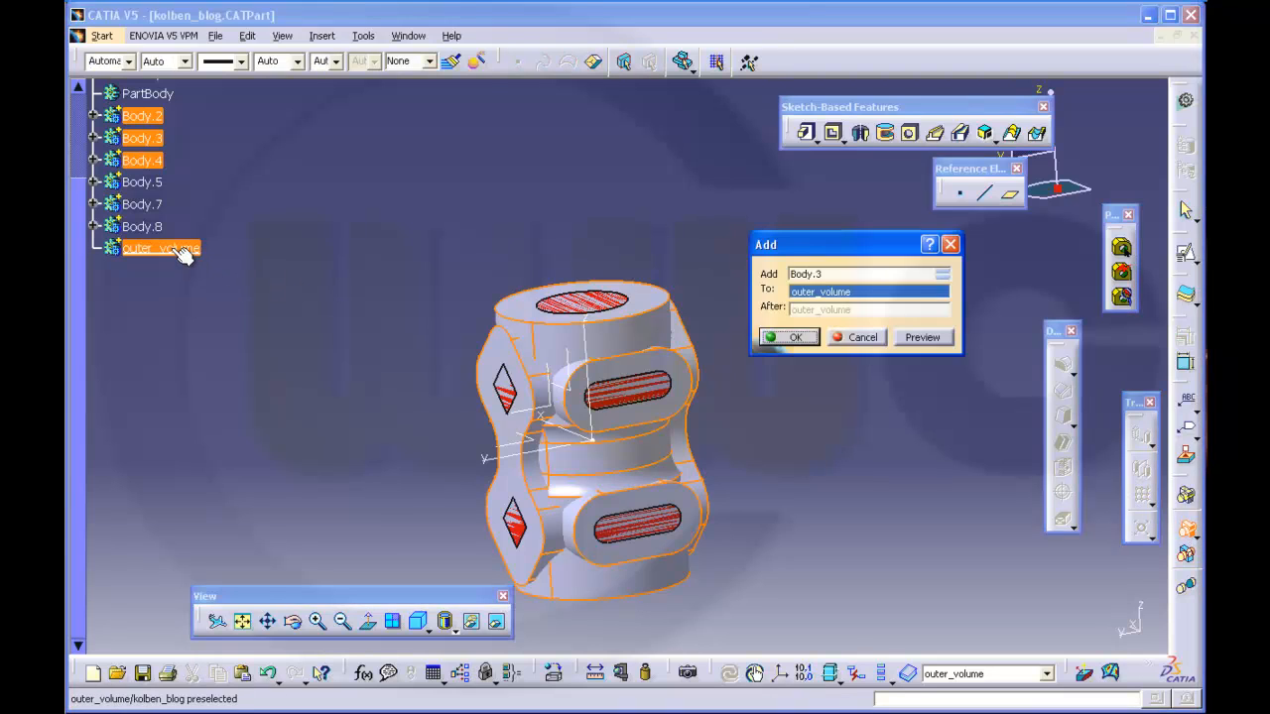
left_click(791, 339)
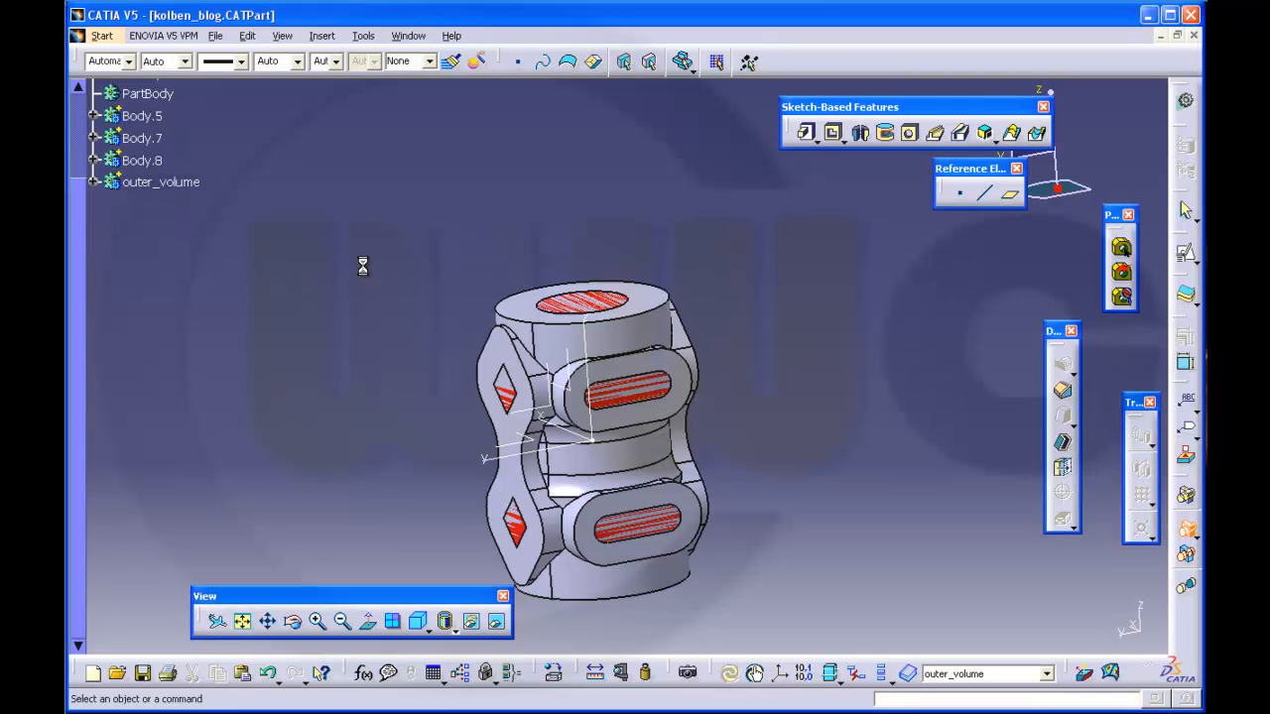
Insert another new body after outer_volume and rename it as inner_volume
scroll(276, 222, "up", 1)
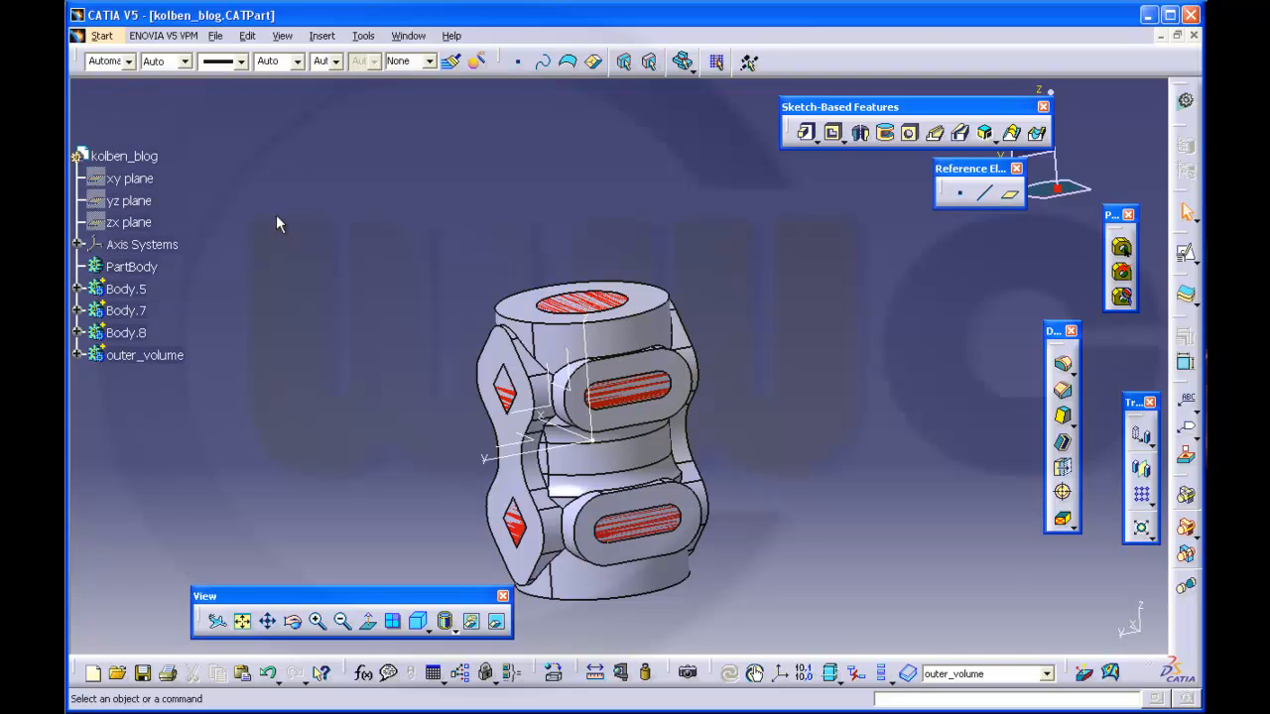
left_click(322, 36)
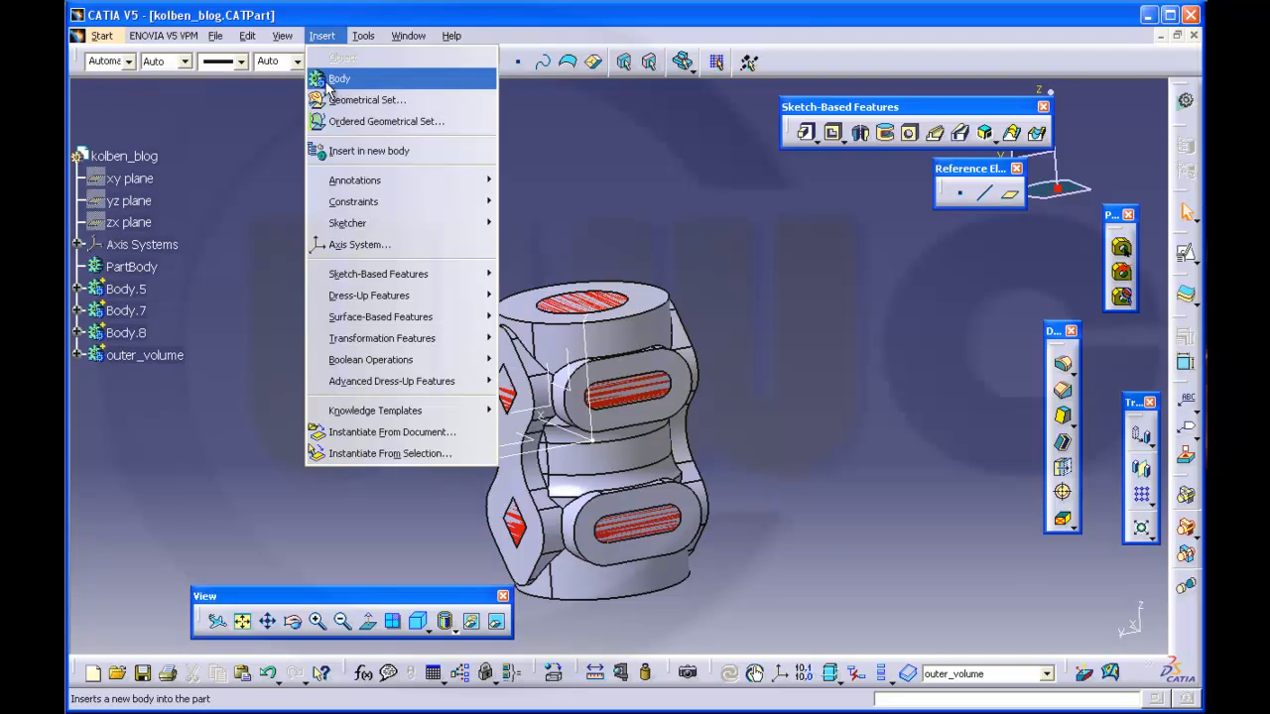
left_click(328, 82)
right_click(143, 382)
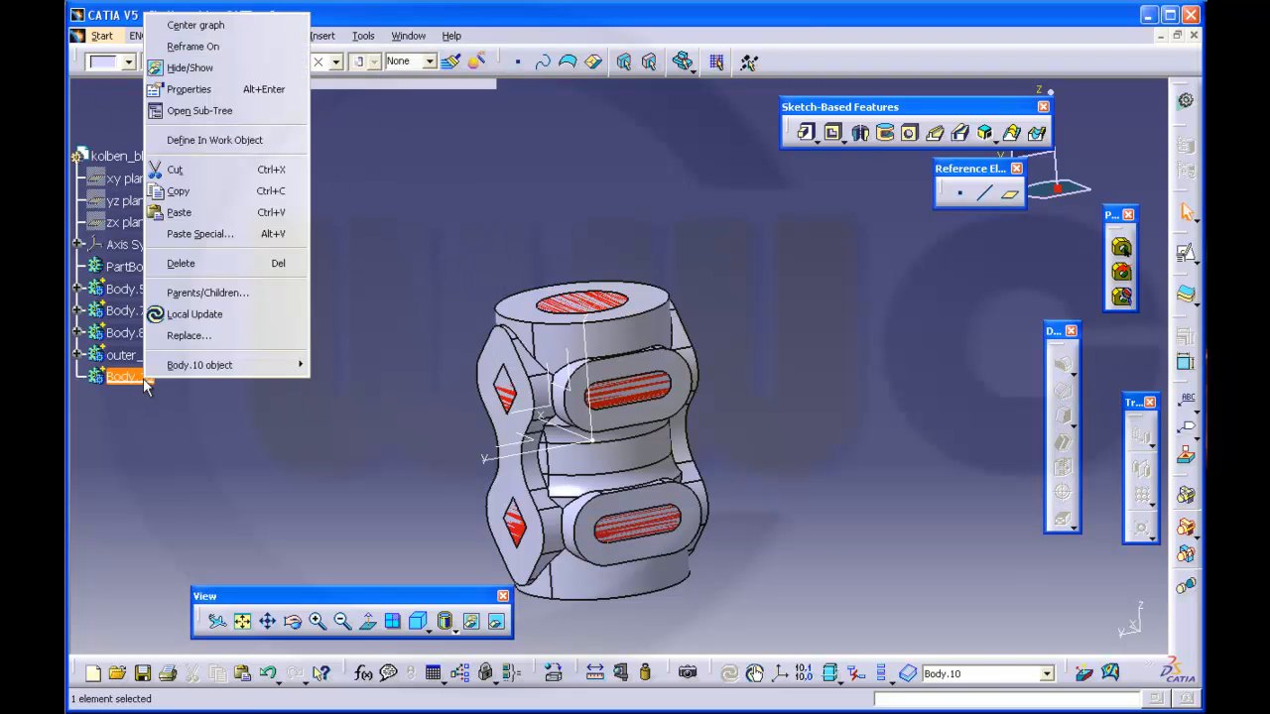
left_click(199, 86)
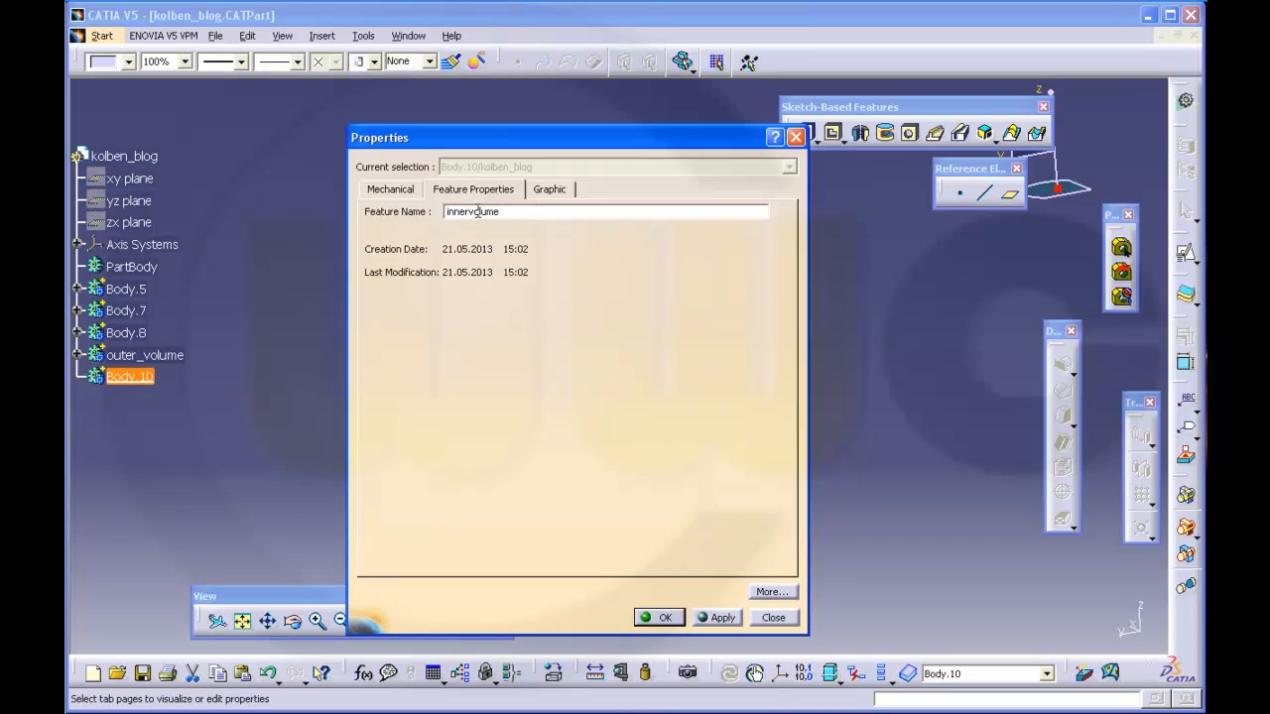
left_click(662, 618)
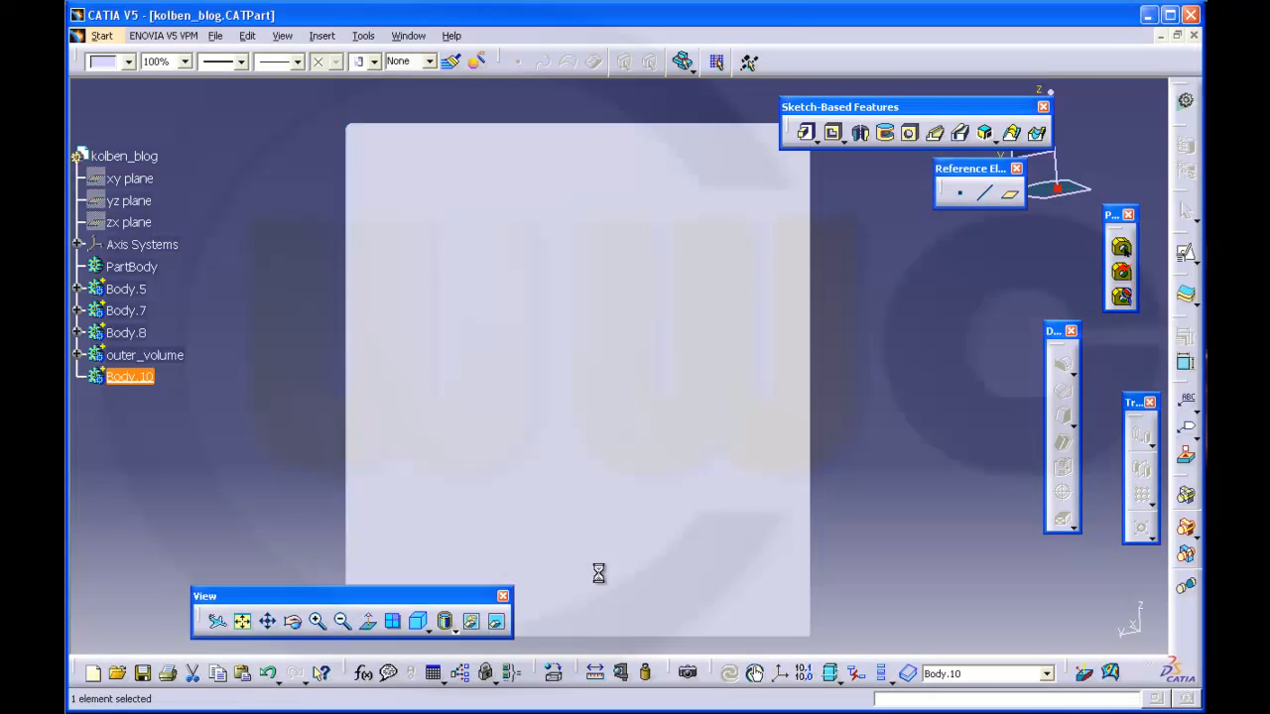
Add Body.5, Body.7 and Body.8 to the inner_volume body with a Boolean Add
left_click(138, 290)
left_click(141, 334, "shift")
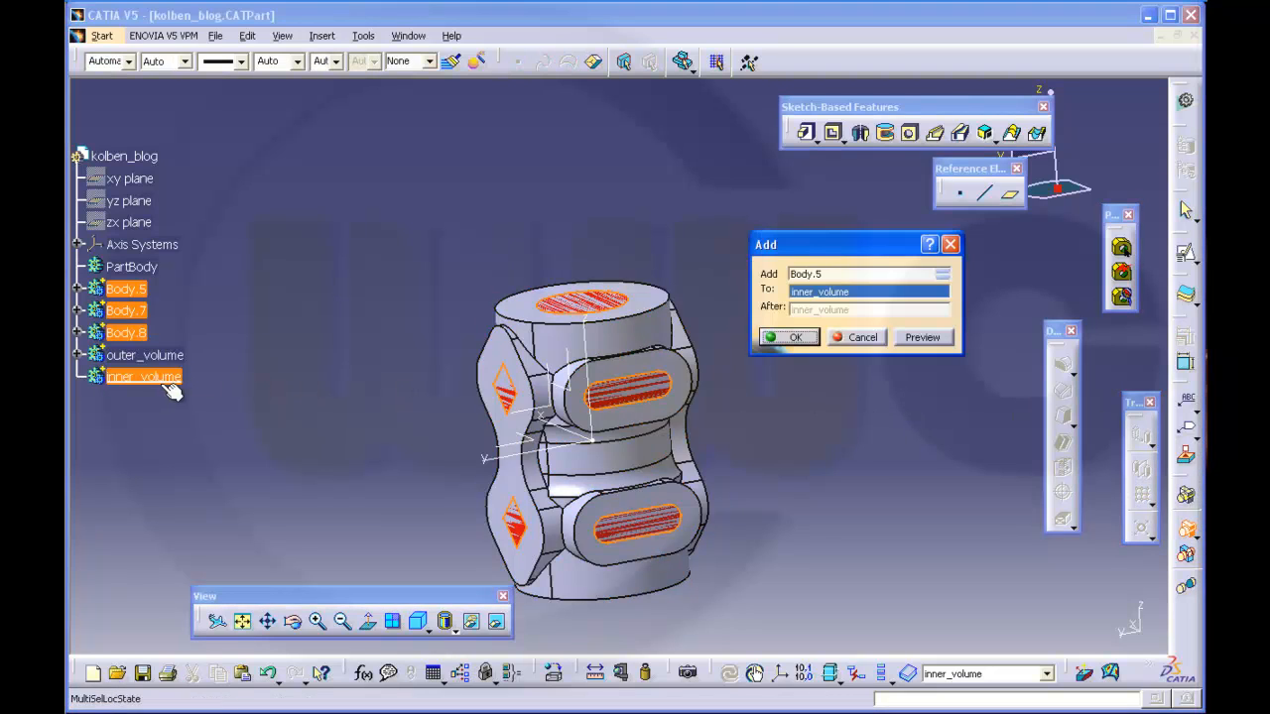
left_click(786, 335)
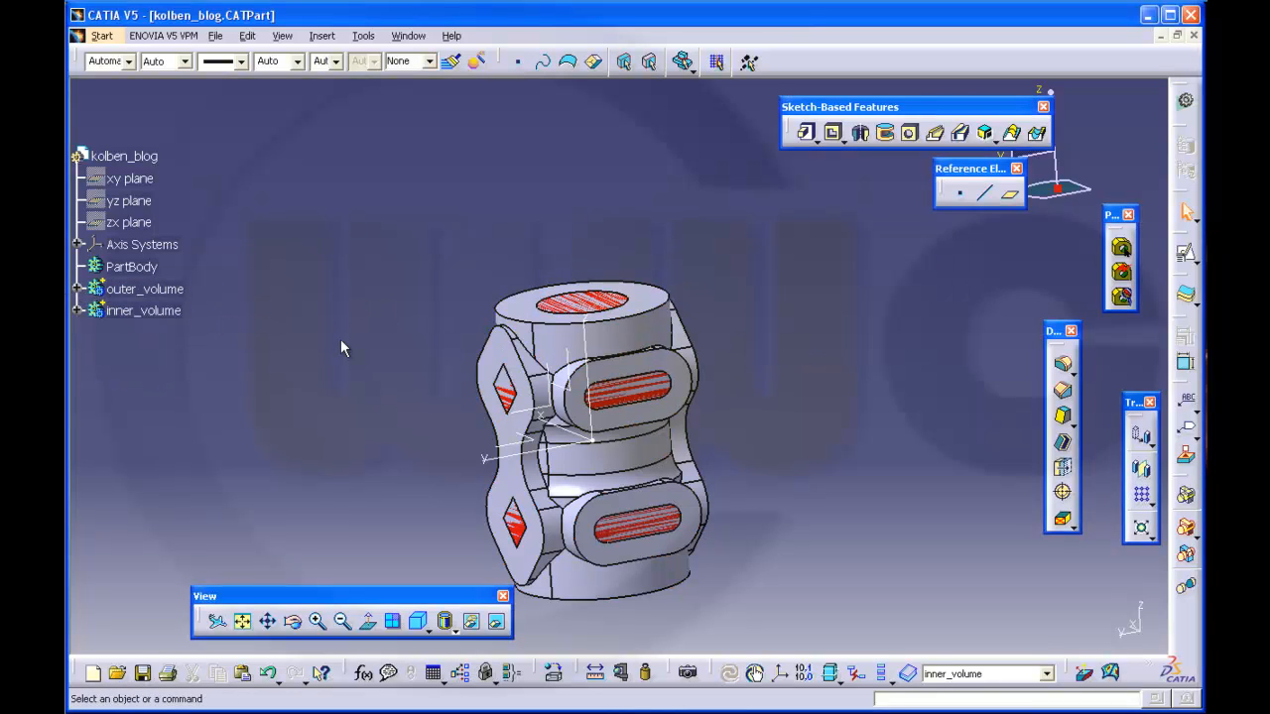
Add the outer_volume body to PartBody with a Boolean Add
middle_click_drag(458, 262, 672, 329)
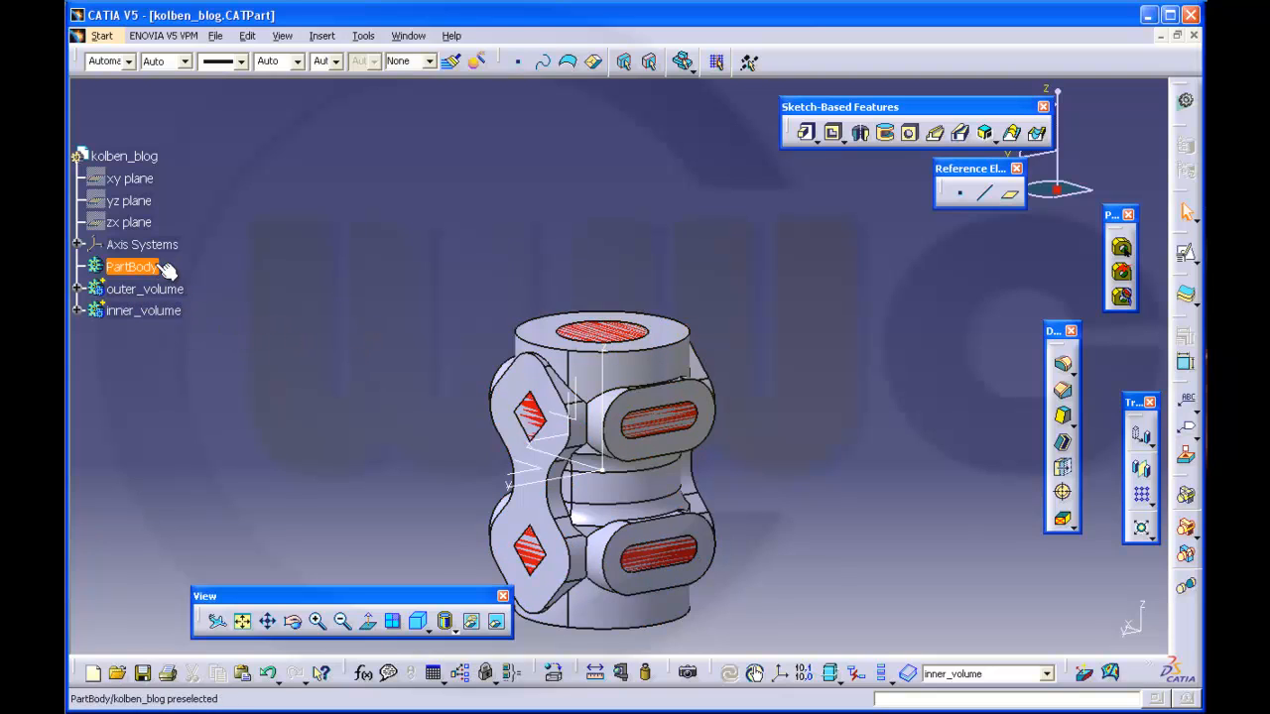
left_click(1186, 531)
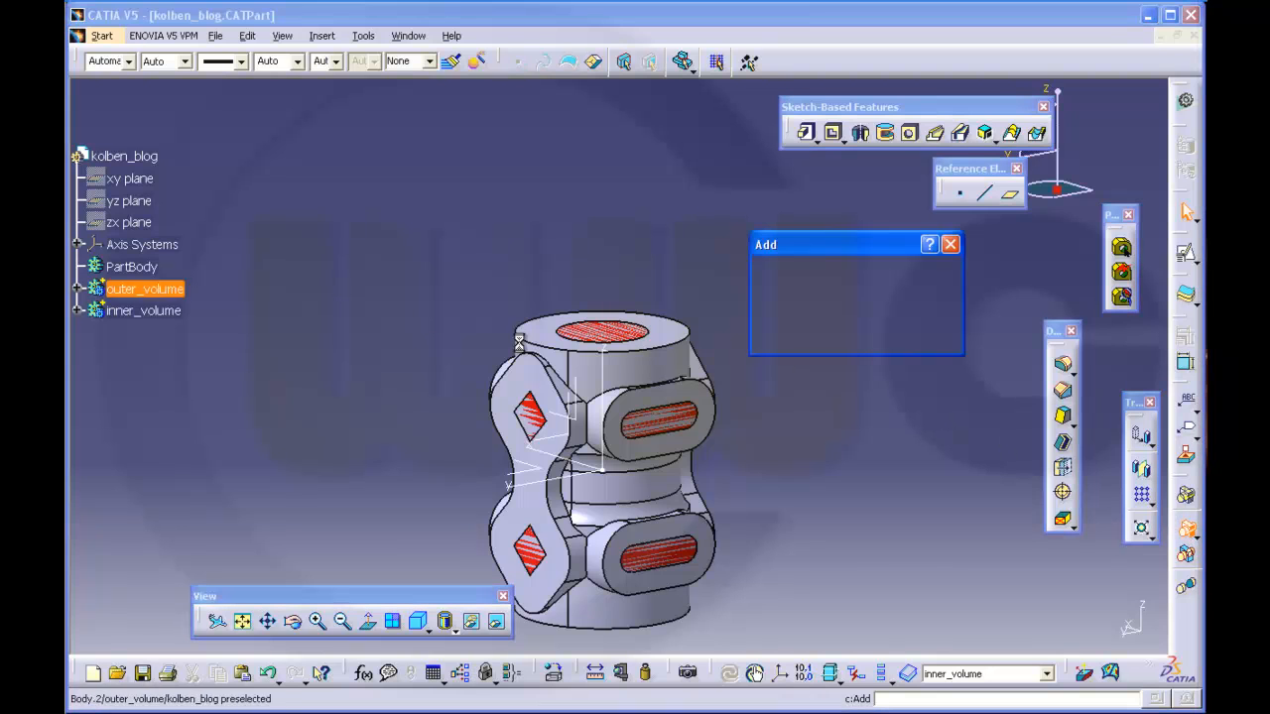
left_click(159, 287)
left_click(149, 266)
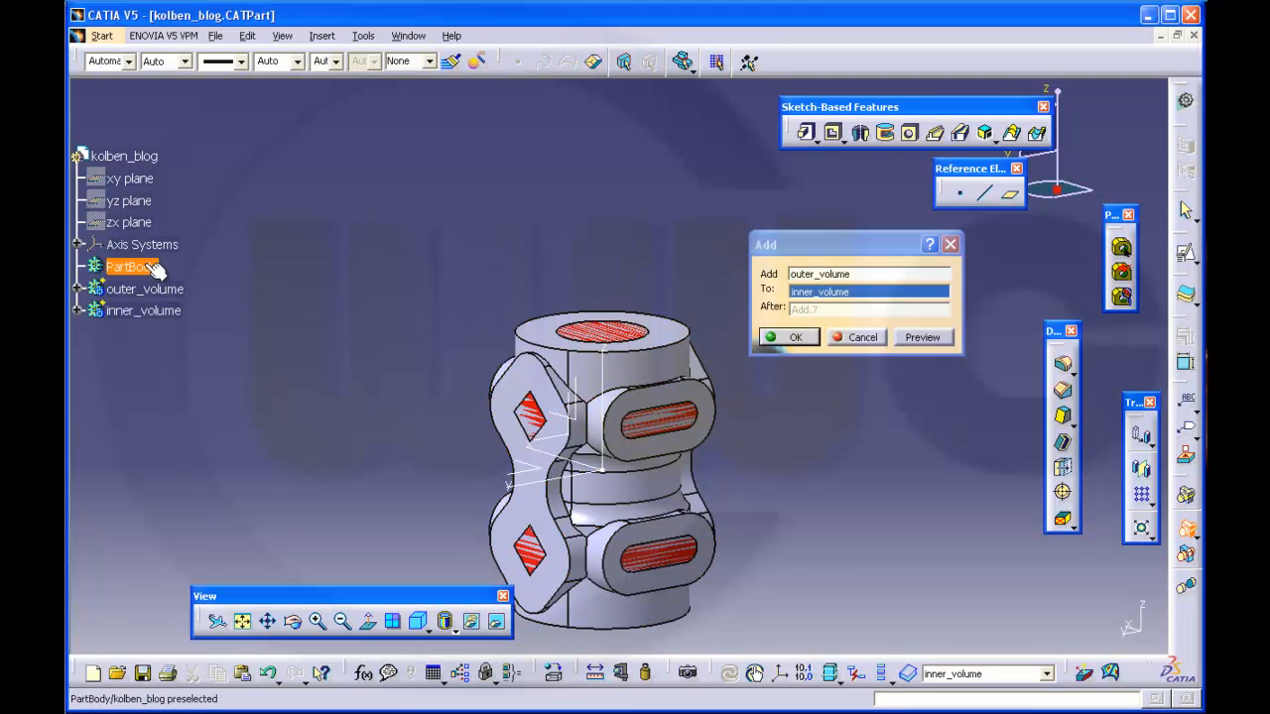
left_click(795, 337)
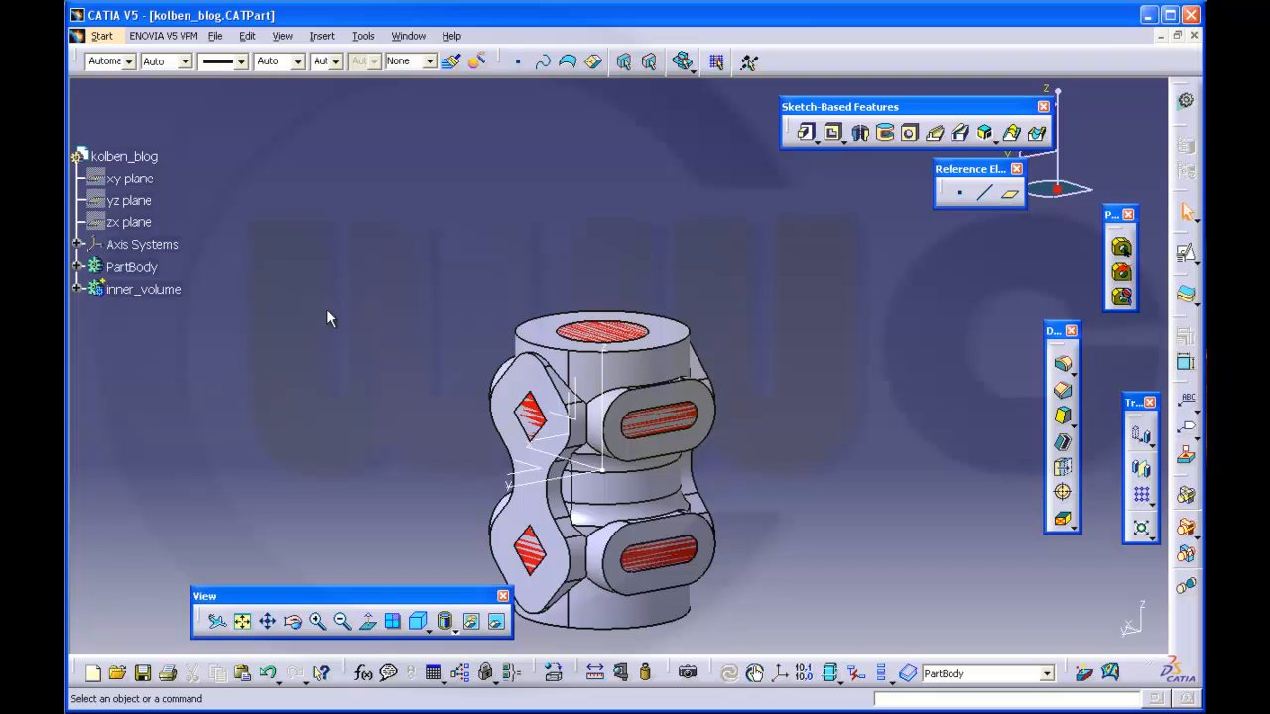
Subtract the inner_volume body from PartBody with a Remove operation and expand PartBody in the tree
left_click(1198, 541)
left_click(1155, 546)
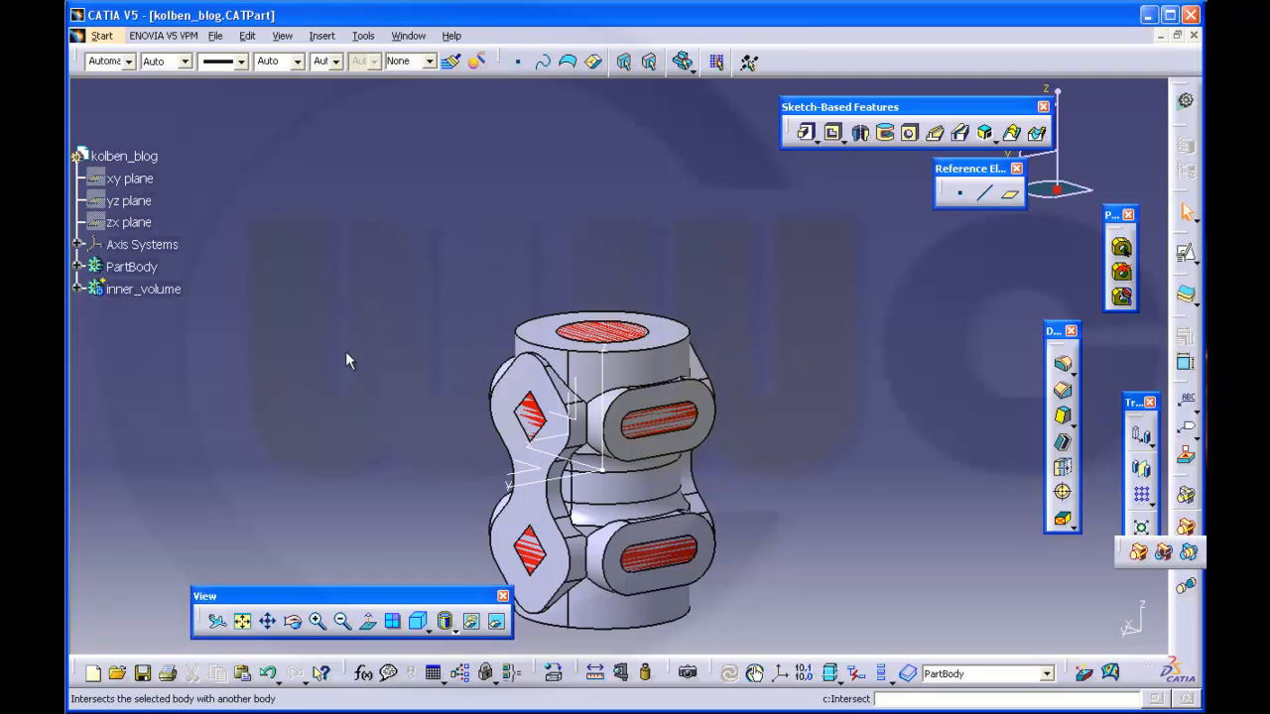
left_click(161, 289)
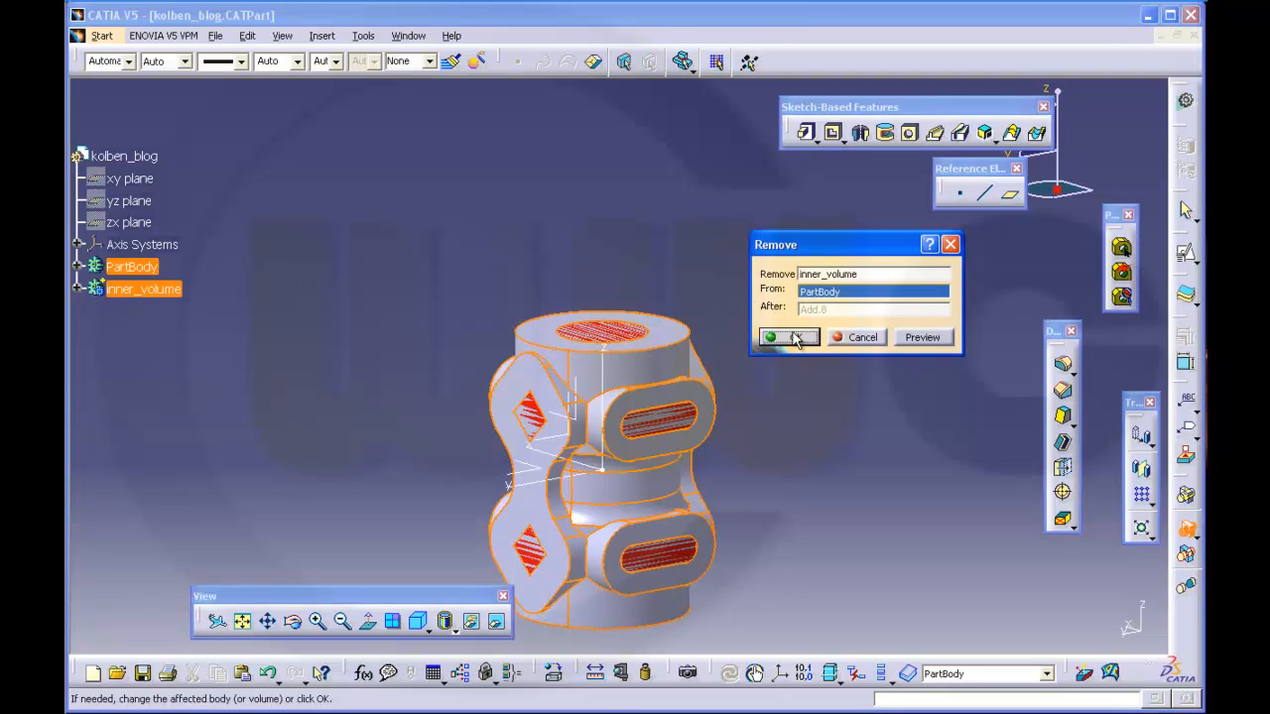
left_click(792, 337)
middle_click_drag(751, 329, 705, 271)
left_click(77, 267)
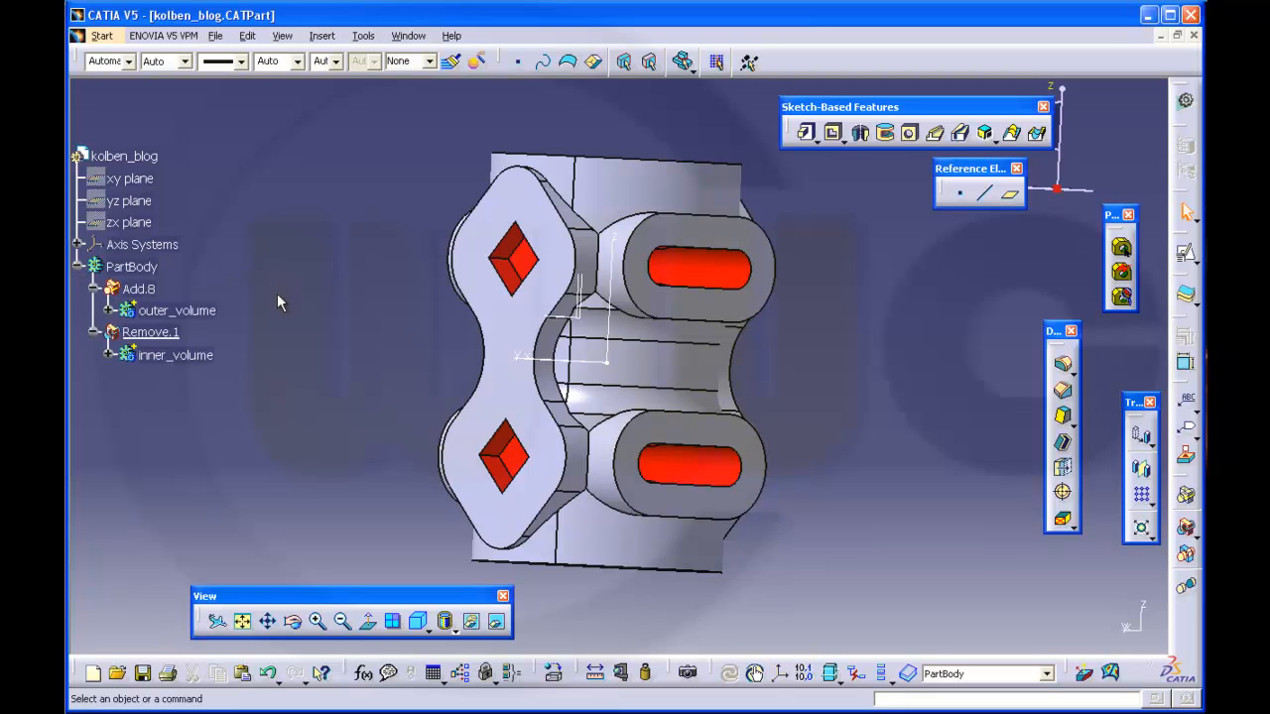
Set up a 2 mm edge fillet and select the upper and lower edges where the slotted flanges meet the first double-diamond flange
middle_click_drag(364, 285, 812, 491)
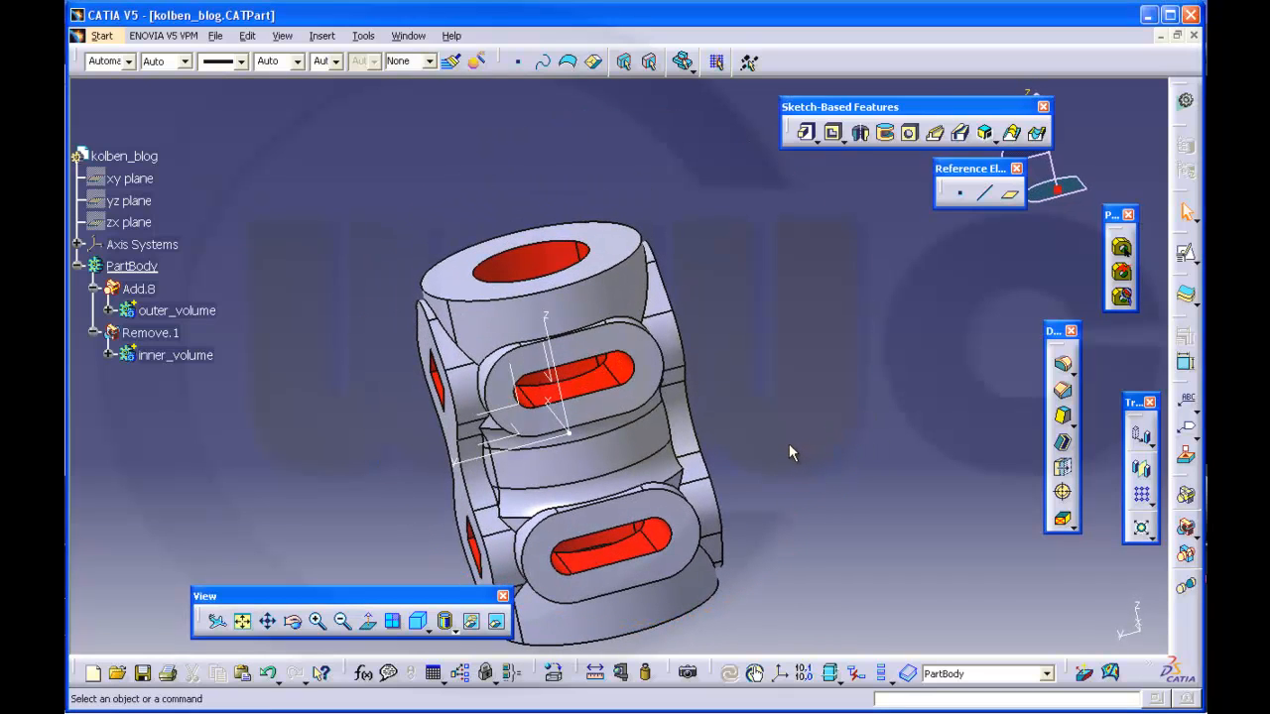
middle_click_drag(784, 441, 814, 329)
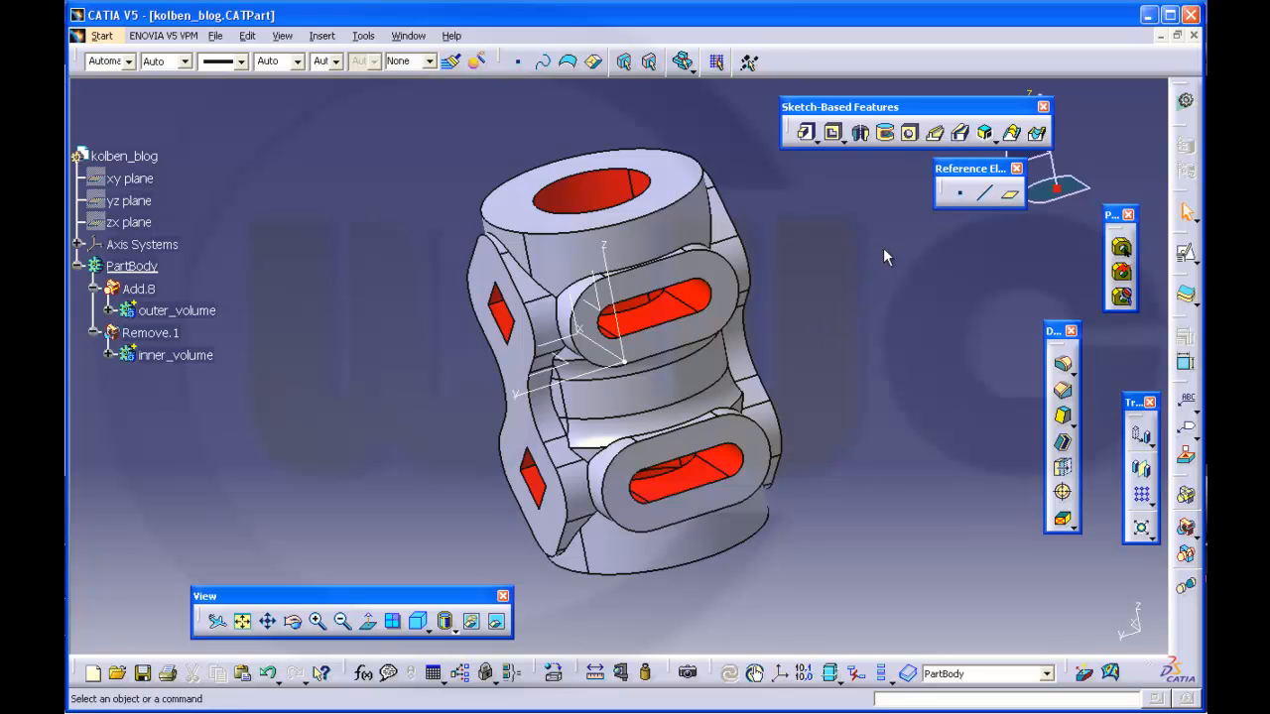
left_click(1061, 364)
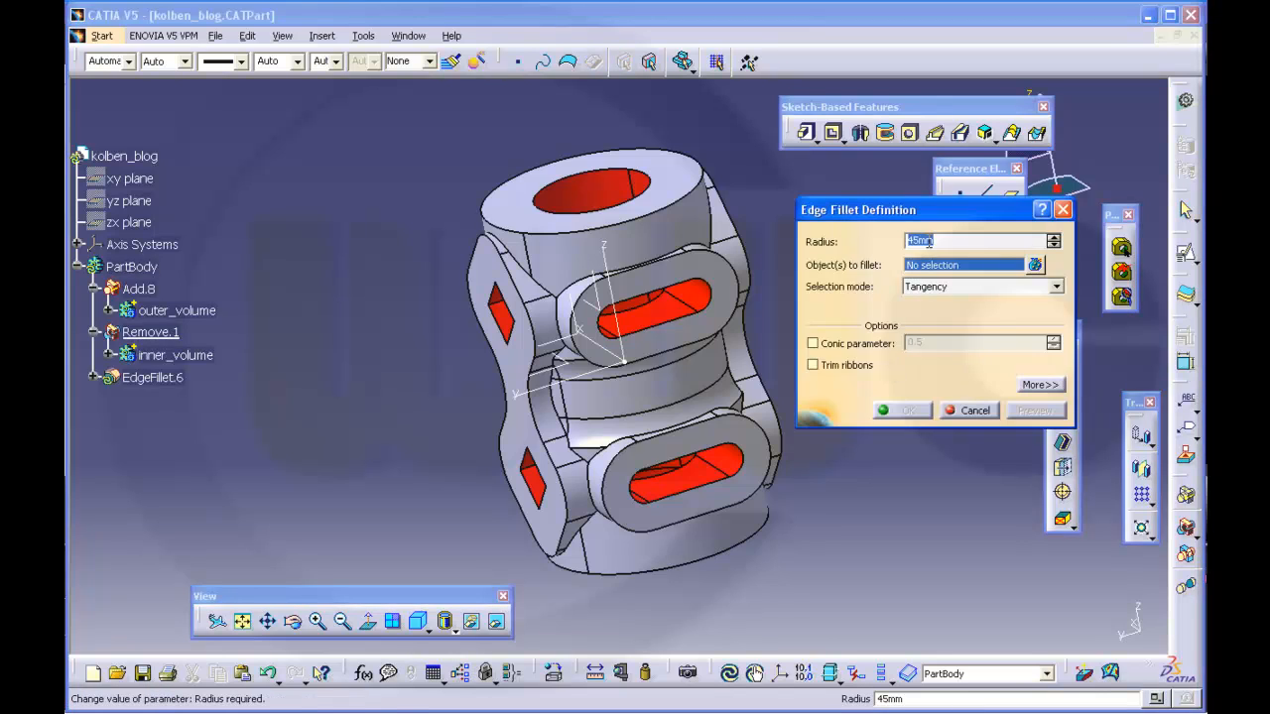
key("Return")
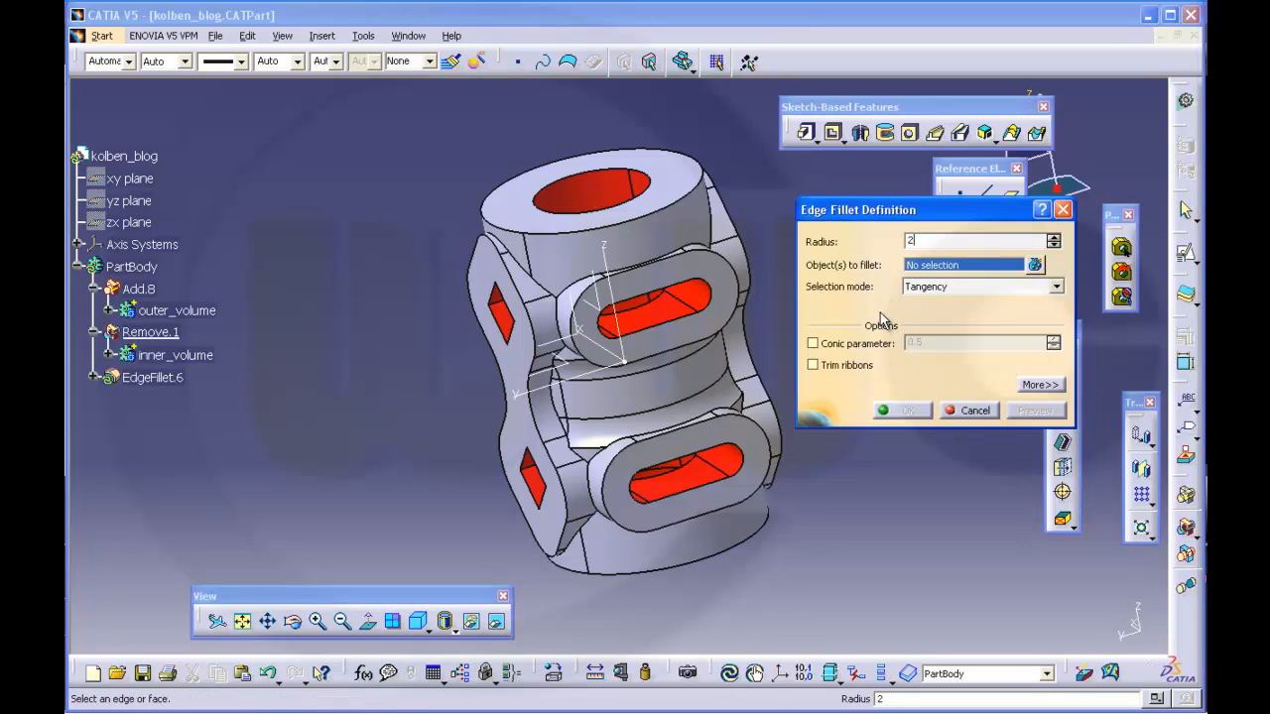
middle_click_drag(774, 314, 771, 292)
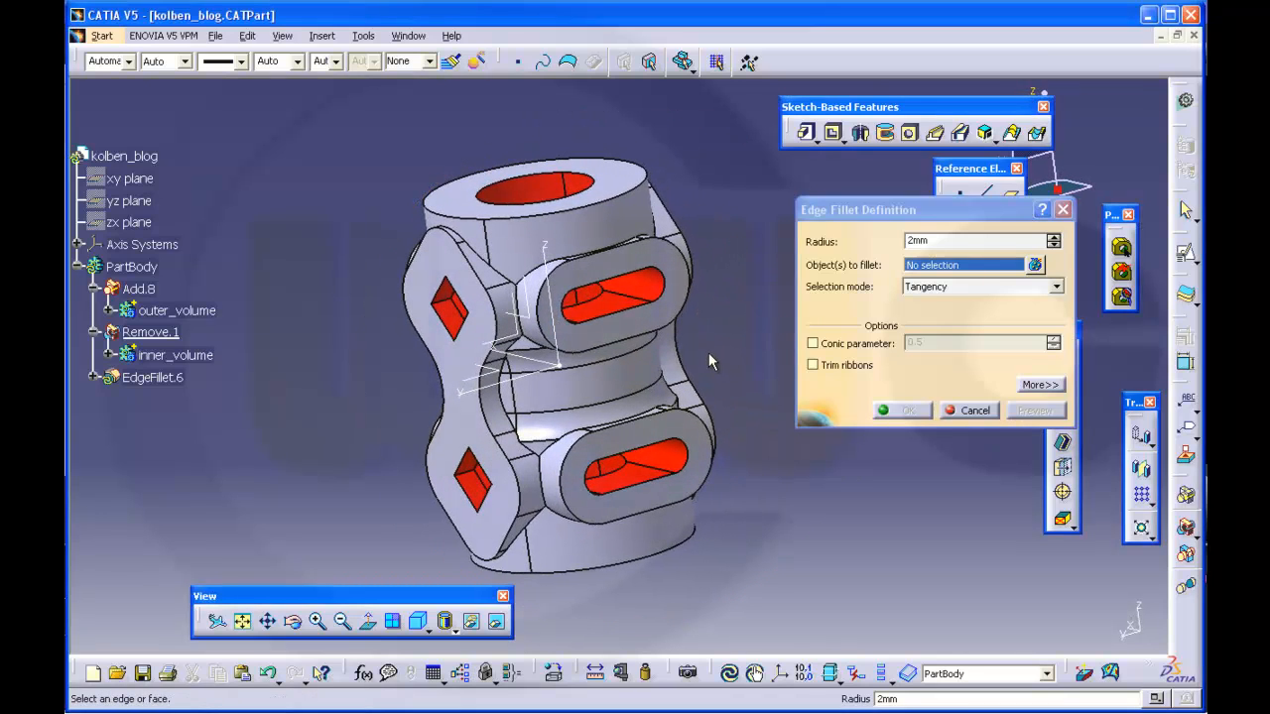
middle_click_drag(711, 373, 740, 271)
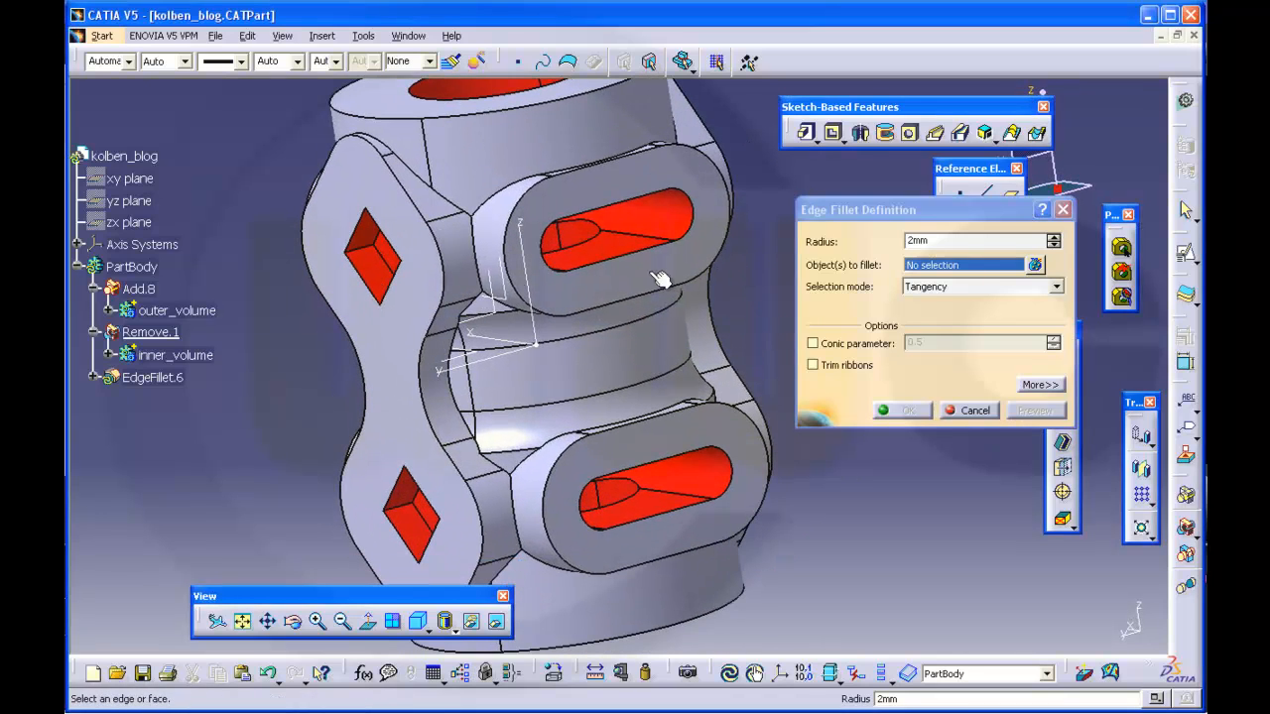
left_click(480, 254)
middle_click_drag(555, 383, 560, 276)
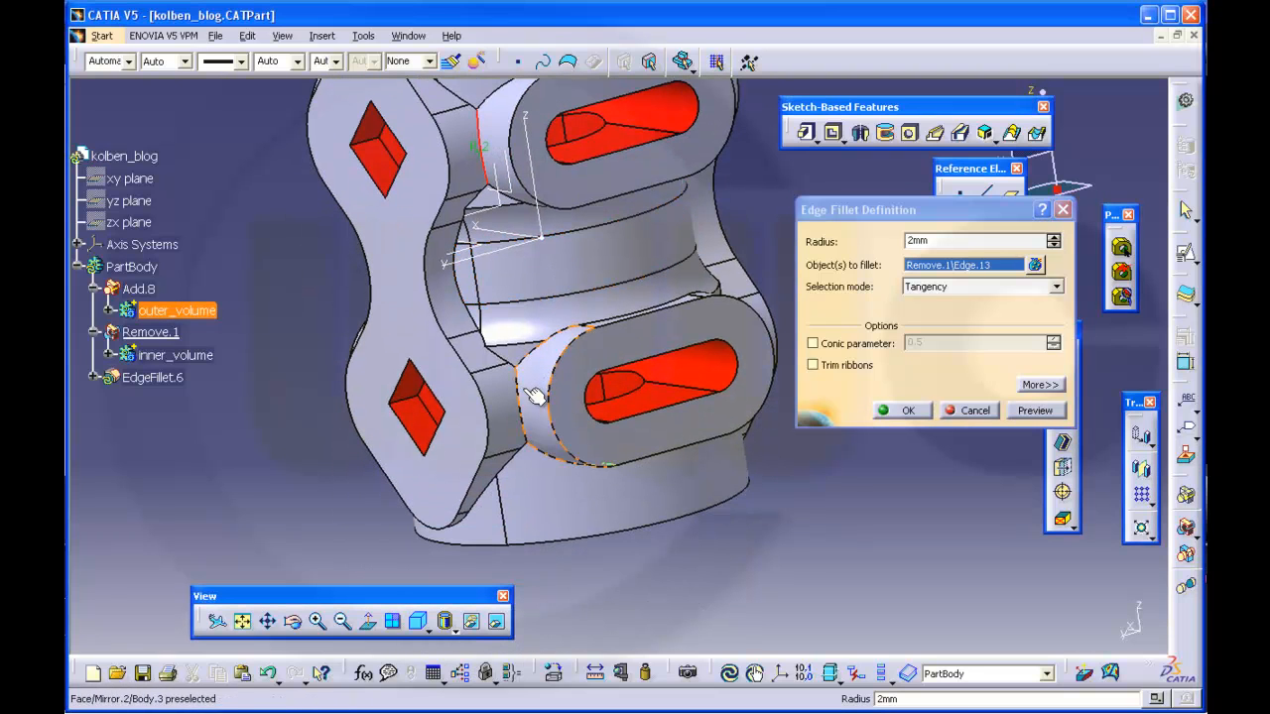
left_click(526, 392)
Add the remaining upper and lower junction edges between the slotted and double-diamond flanges around the part, and apply the fillet
middle_click_drag(530, 389, 640, 364)
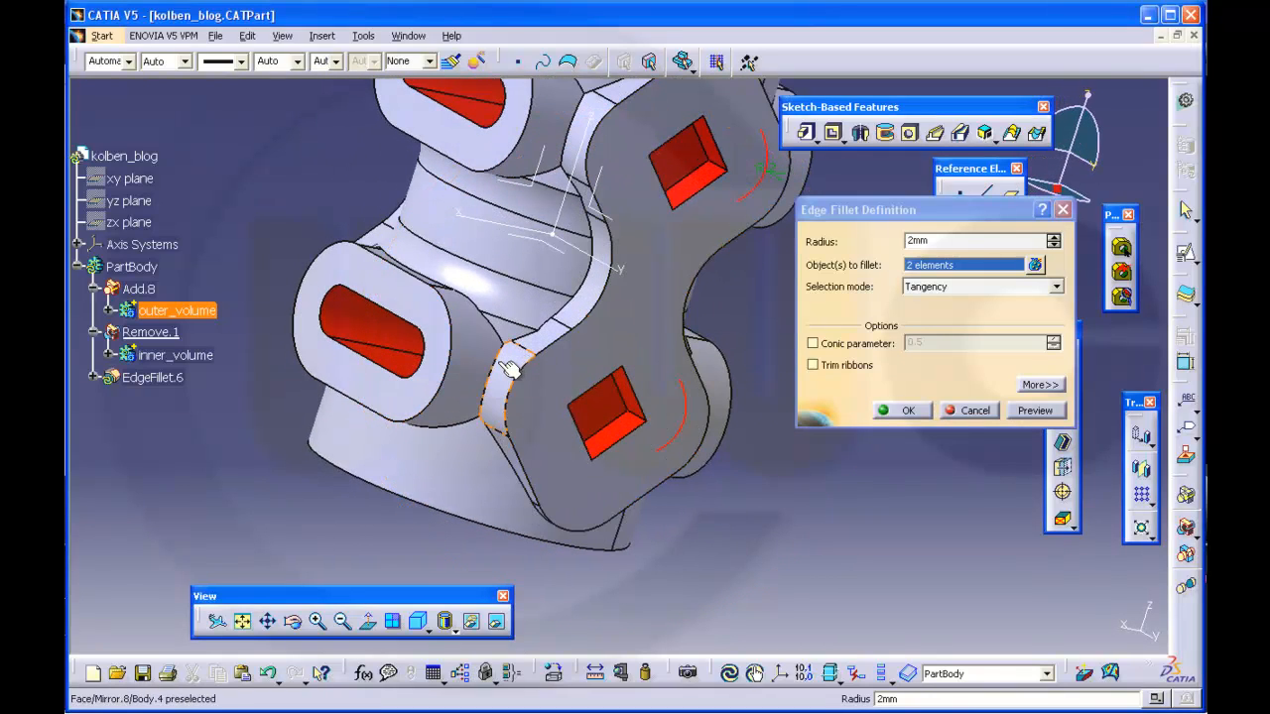
left_click(506, 372)
middle_click_drag(535, 283, 553, 359)
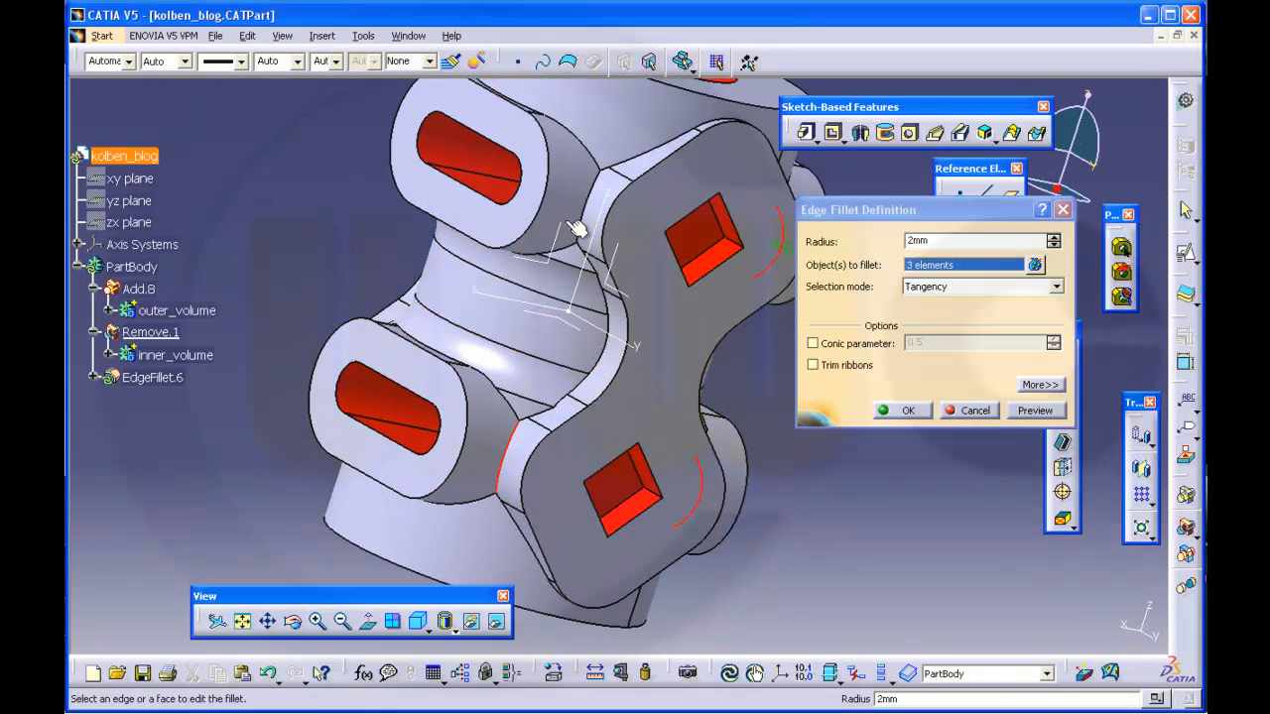
middle_click_drag(321, 277, 629, 351)
middle_click_drag(532, 249, 401, 275)
left_click(522, 216)
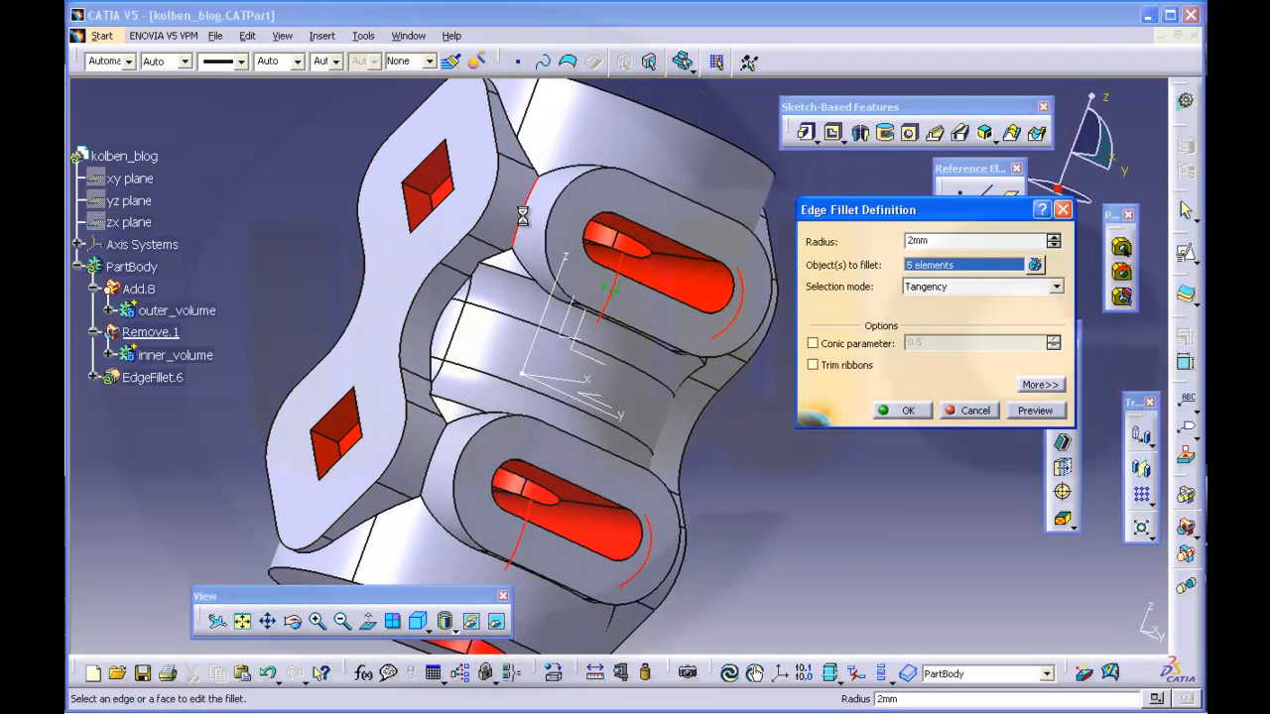
middle_click_drag(442, 366, 543, 415)
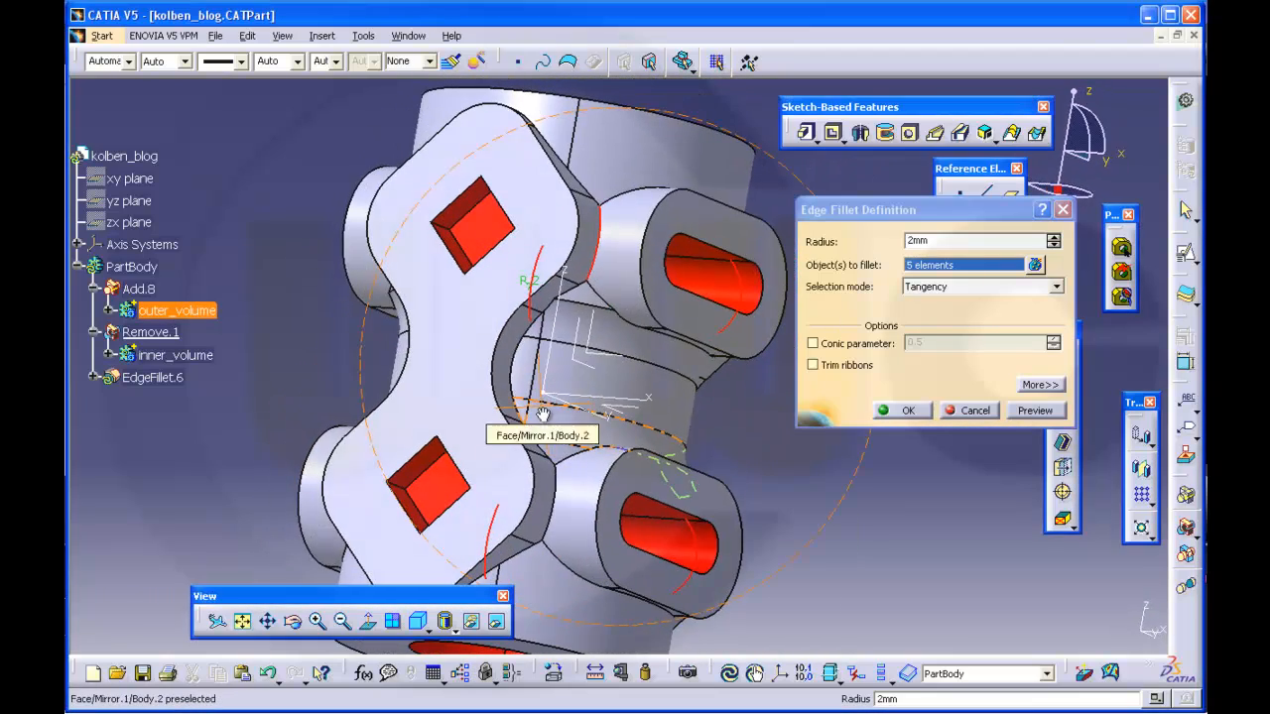
left_click(563, 509)
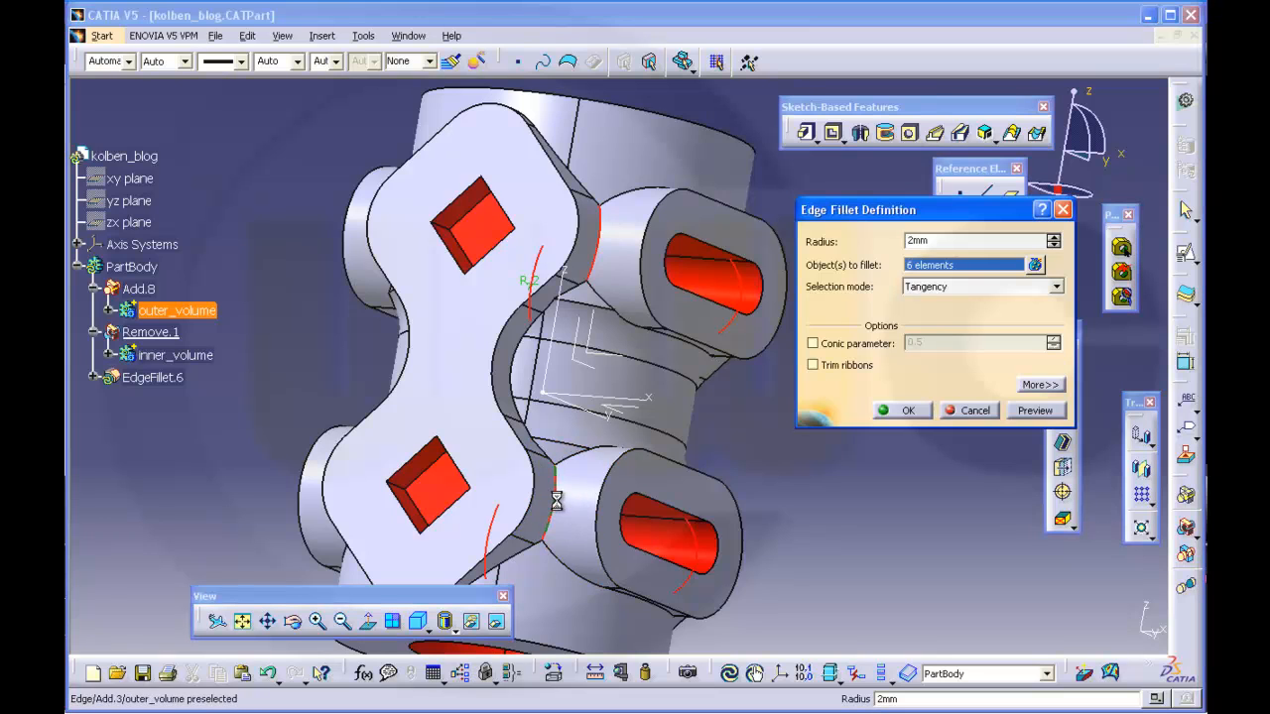
left_click(906, 410)
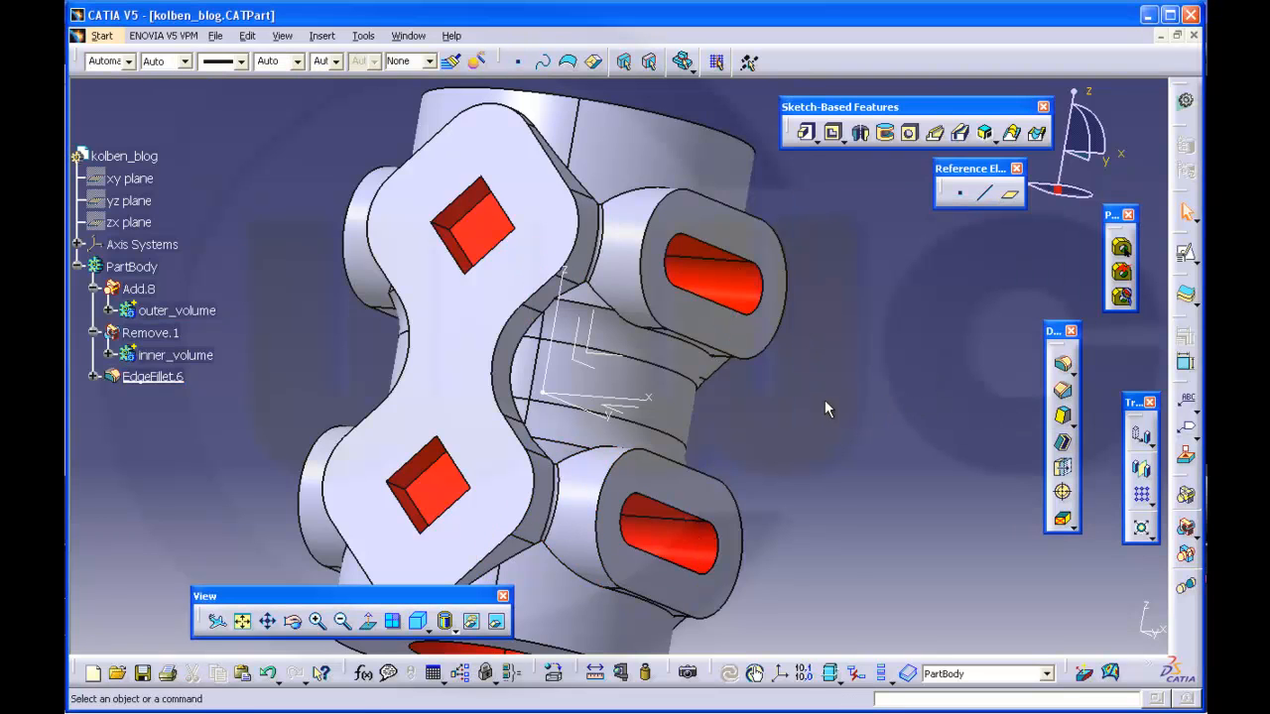
Locate the shaft body Body.2 within outer_volume, define it as the in-work object and display only the current body
middle_click_drag(825, 400, 694, 382)
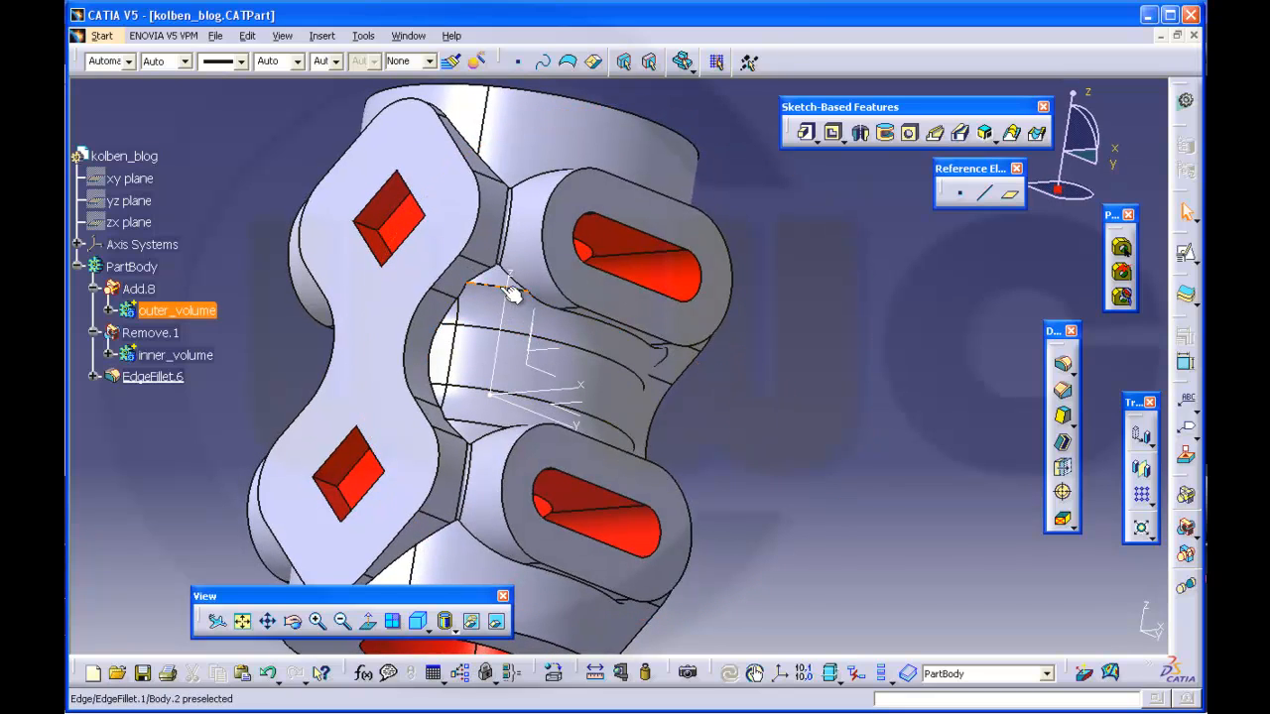
left_click(110, 310)
left_click(142, 355)
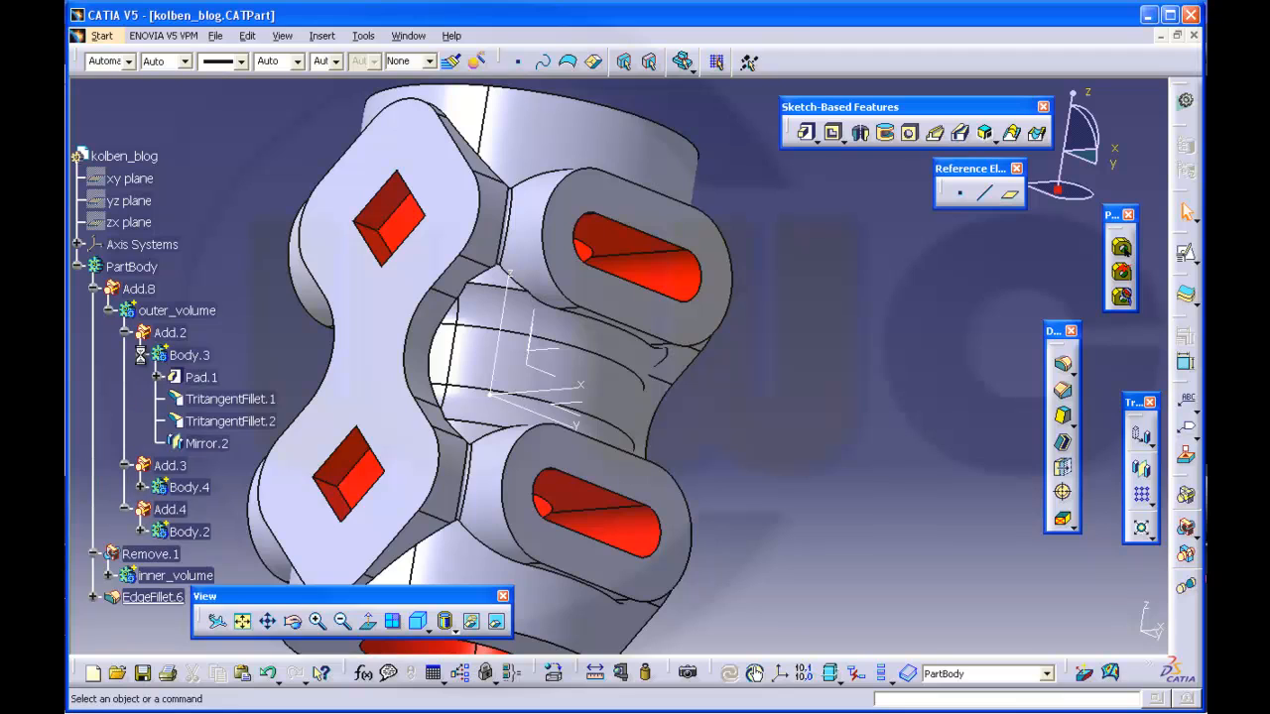
left_click(142, 355)
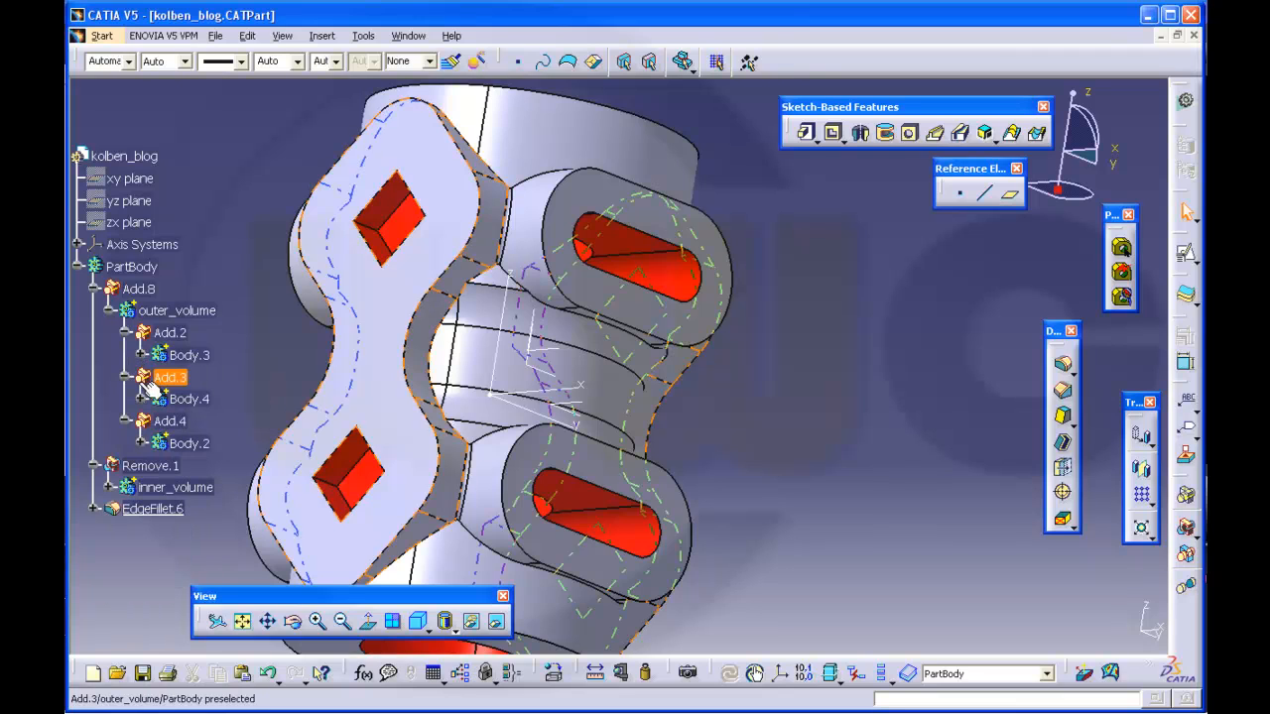
left_click(140, 399)
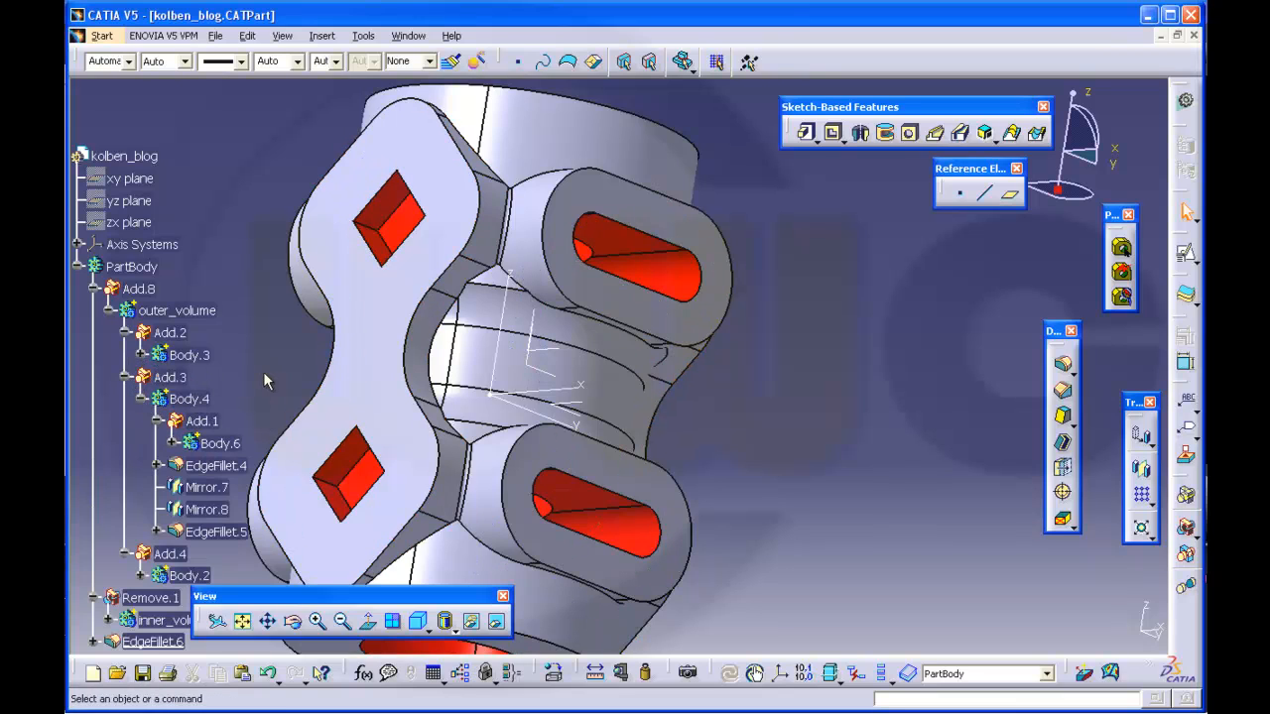
left_click(142, 400)
scroll(151, 400, "down", 3)
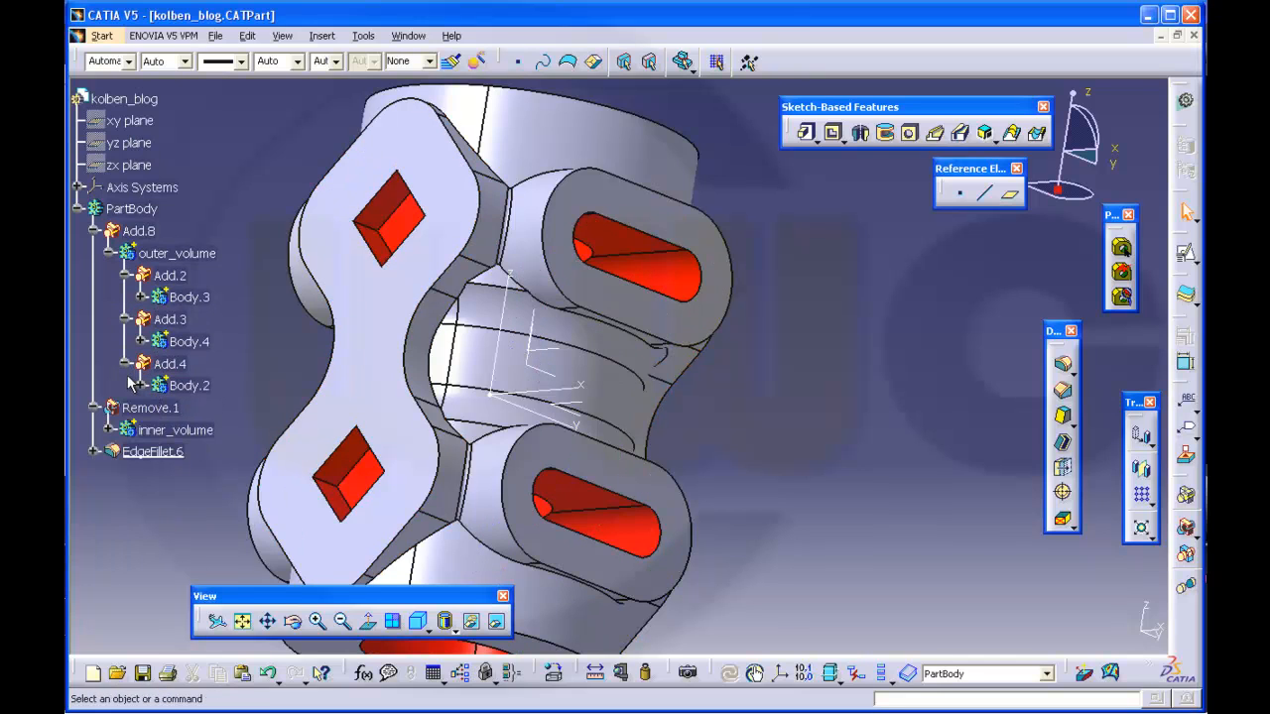
left_click(139, 386)
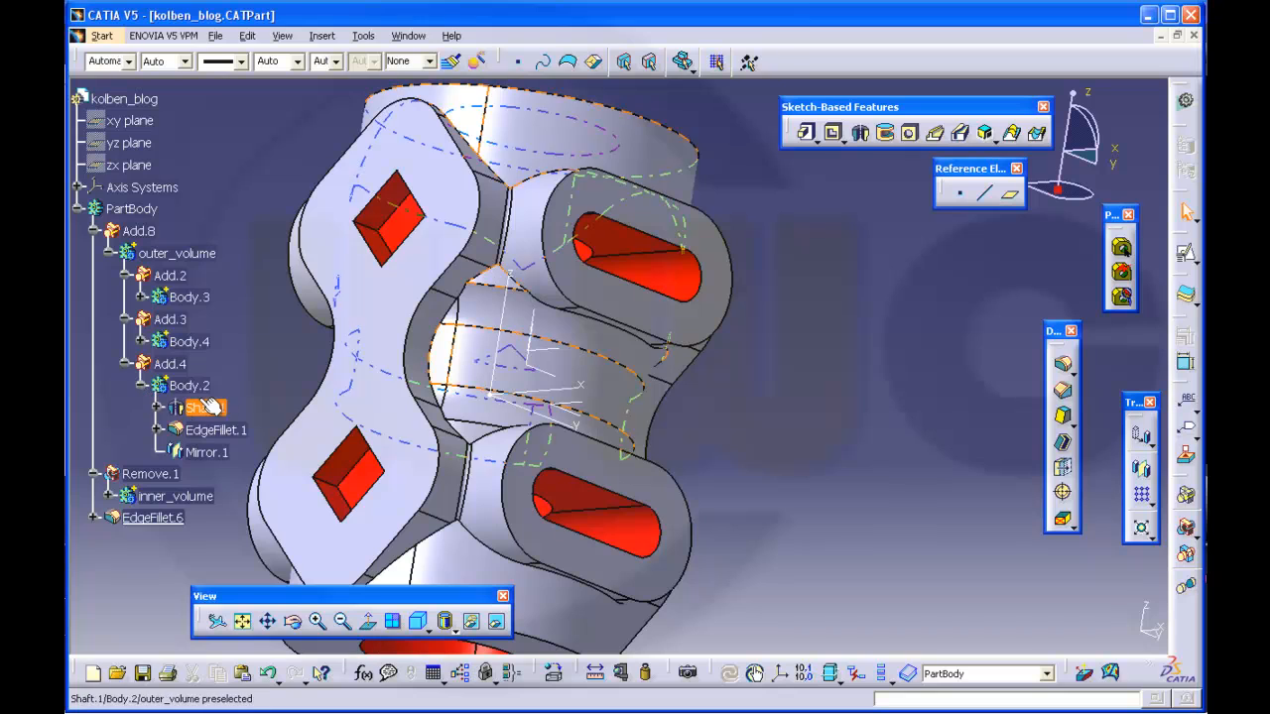
middle_click_drag(250, 395, 221, 340)
right_click(192, 395)
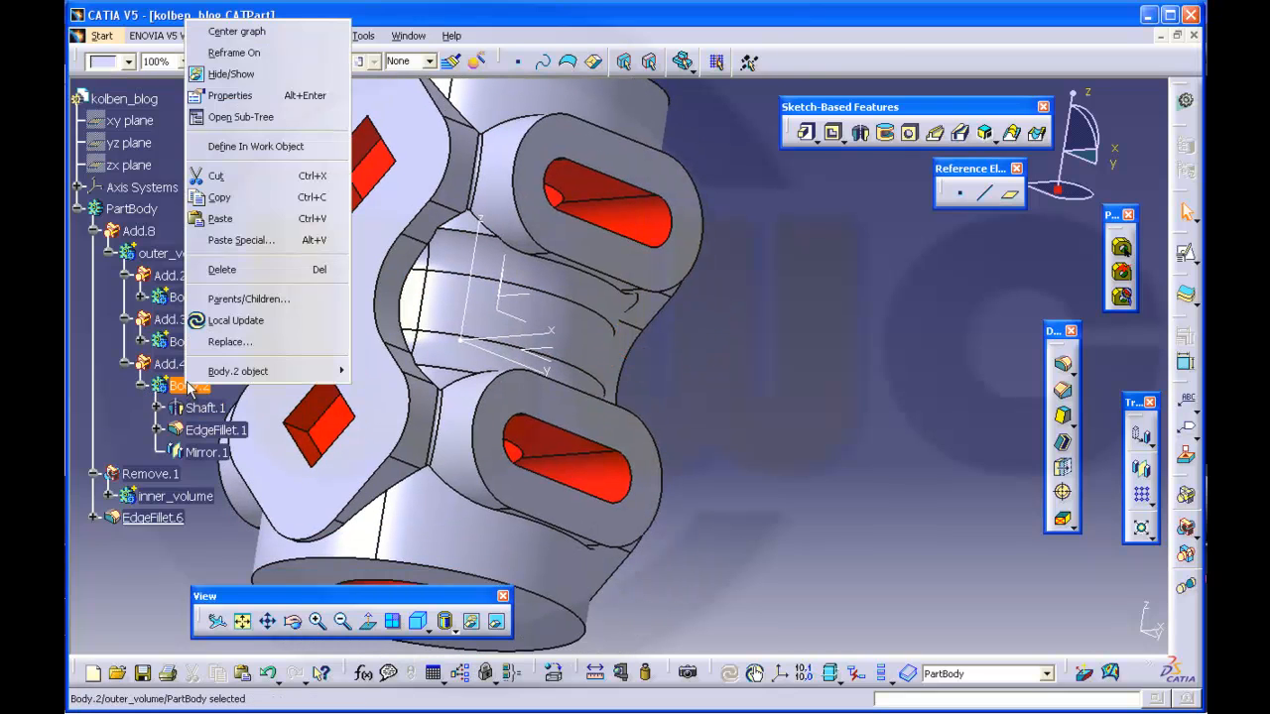
left_click(276, 149)
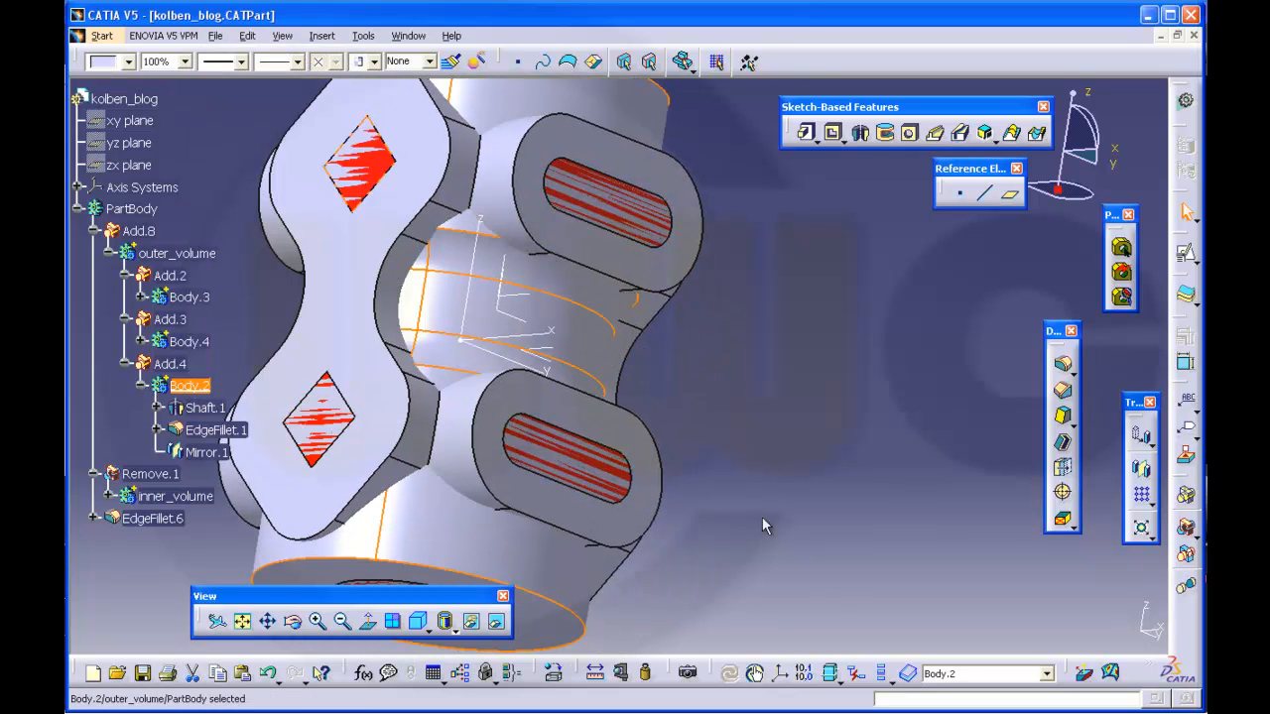
left_click(883, 674)
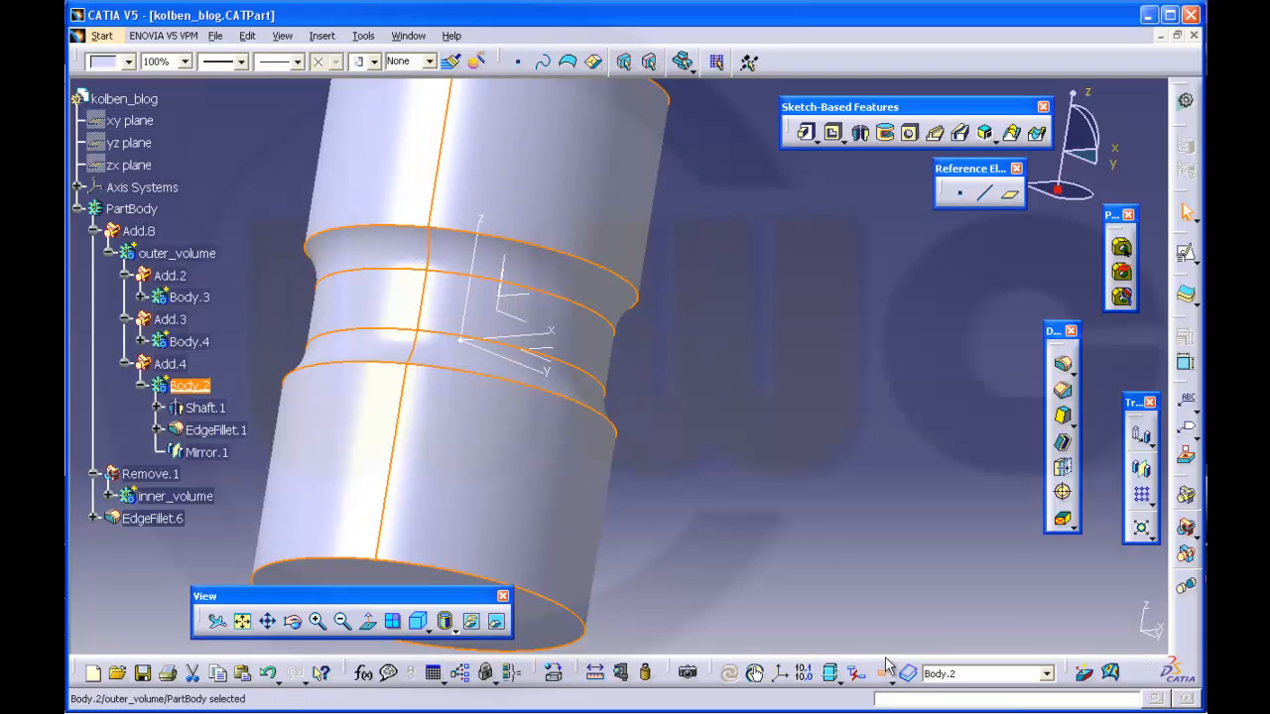
Fillet the two outer circular edges of the central groove on Body.2 with a 2 mm radius
middle_click_drag(779, 518, 797, 507)
left_click(795, 498)
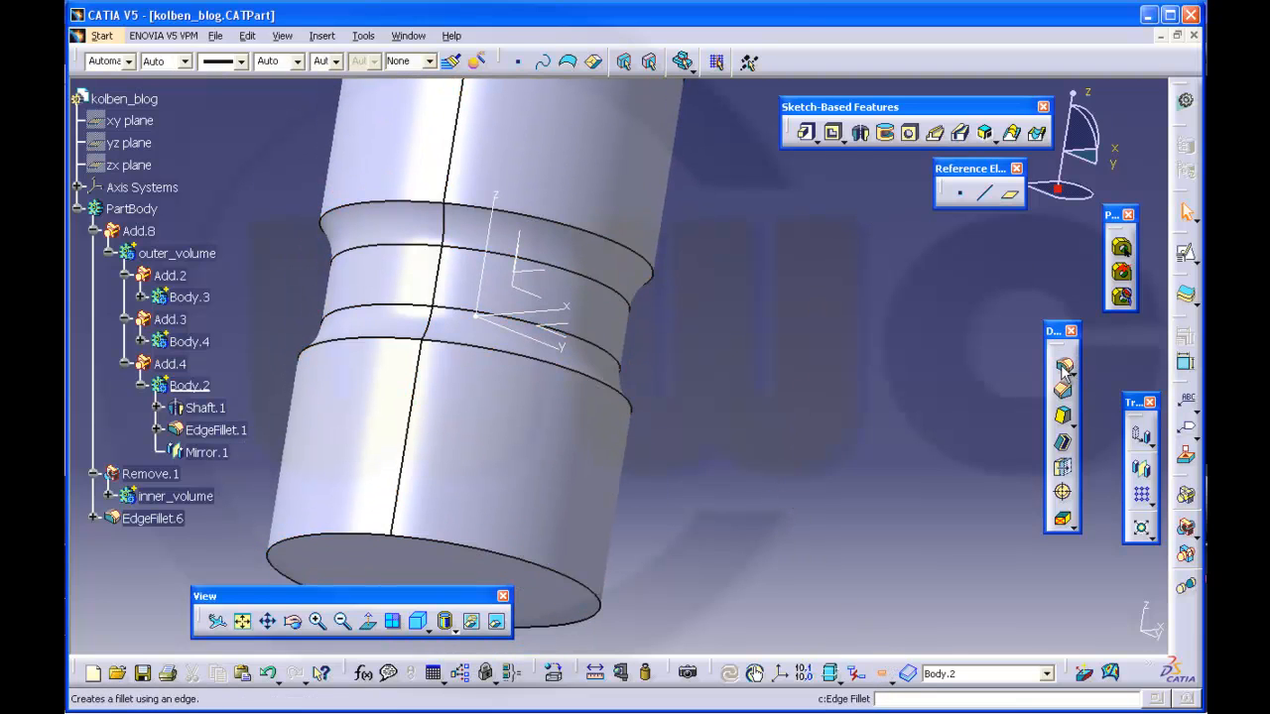
left_click(603, 239)
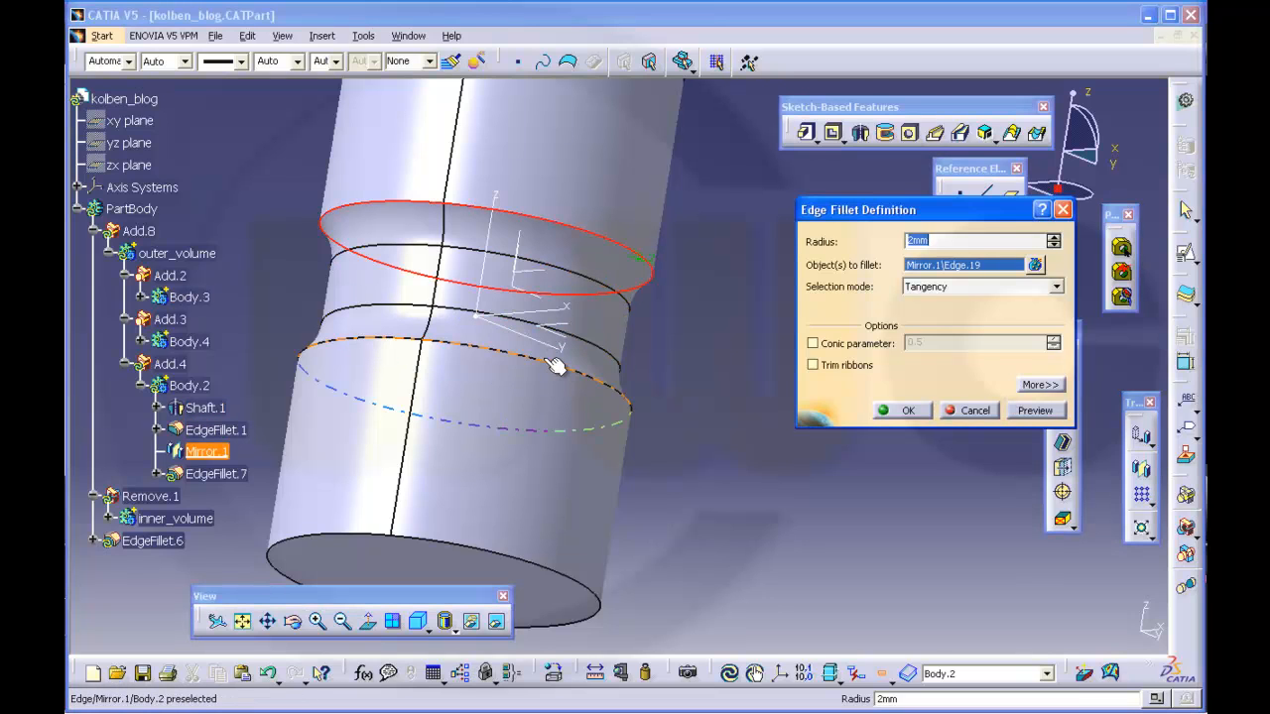
left_click(555, 365)
left_click(901, 413)
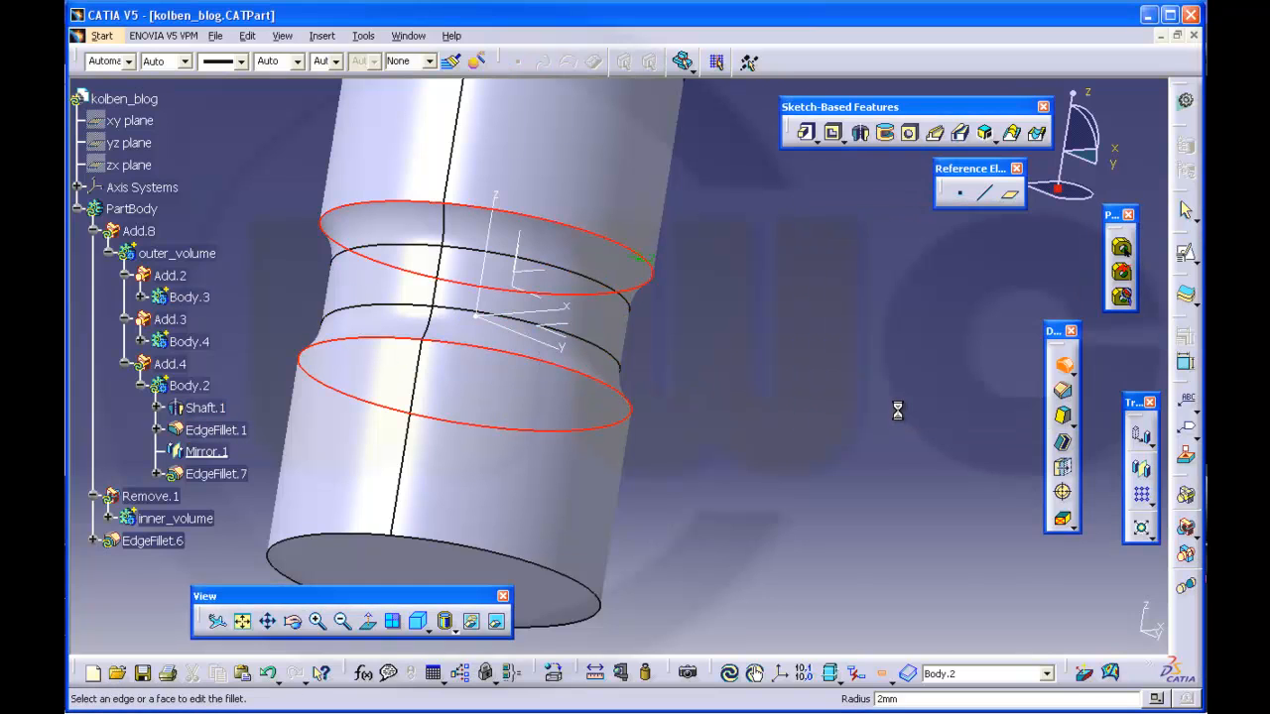
left_click(885, 402)
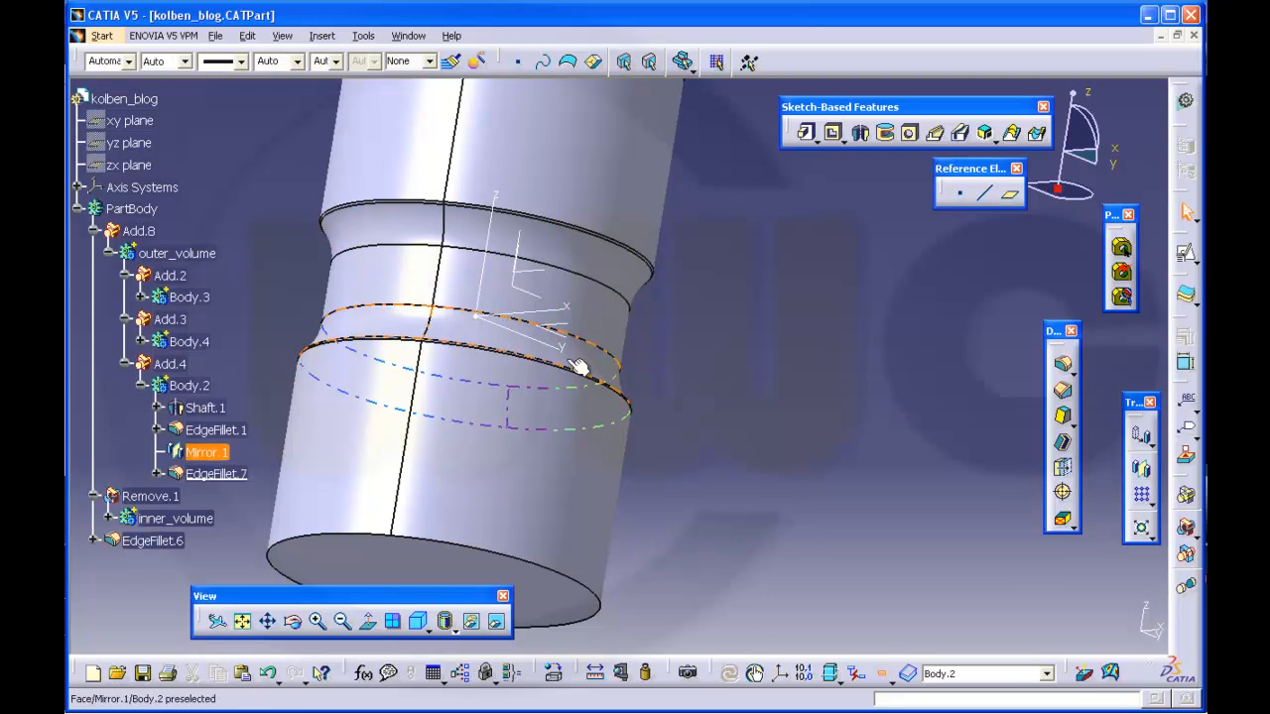
Collapse the Add.8 branch and define PartBody as the in-work object
left_click(125, 365)
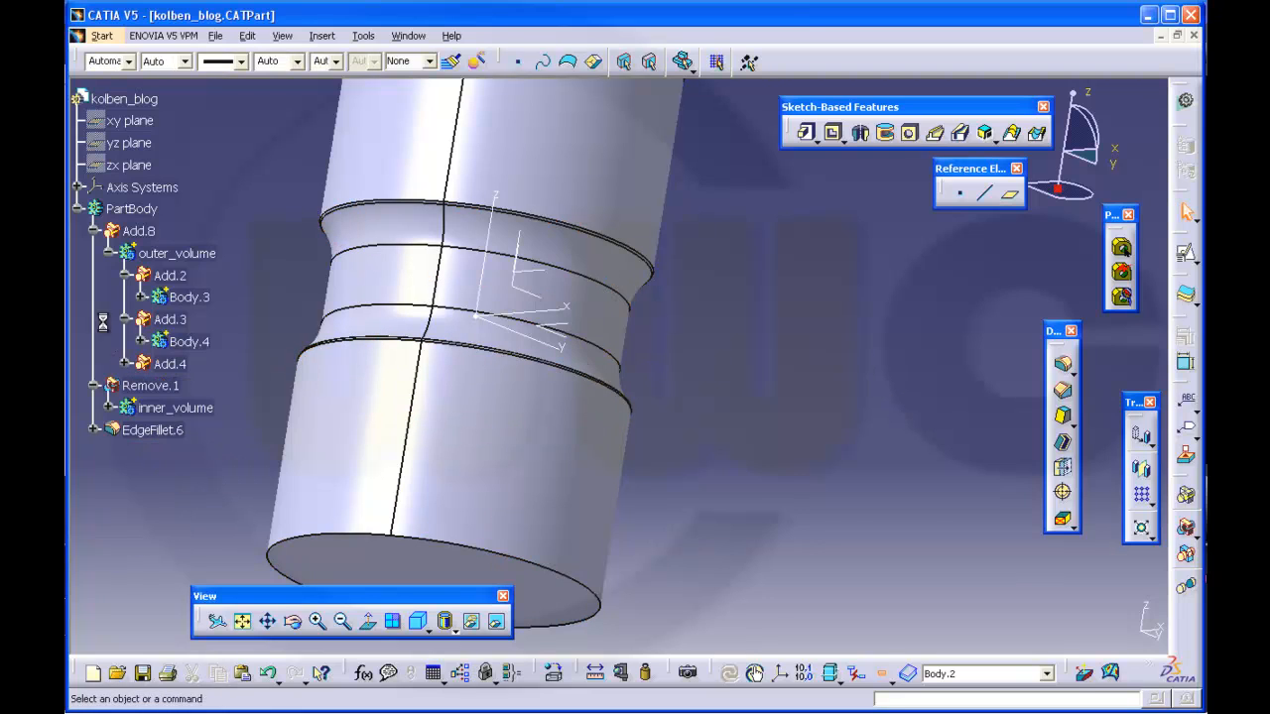
left_click(94, 231)
left_click(129, 209)
right_click(129, 209)
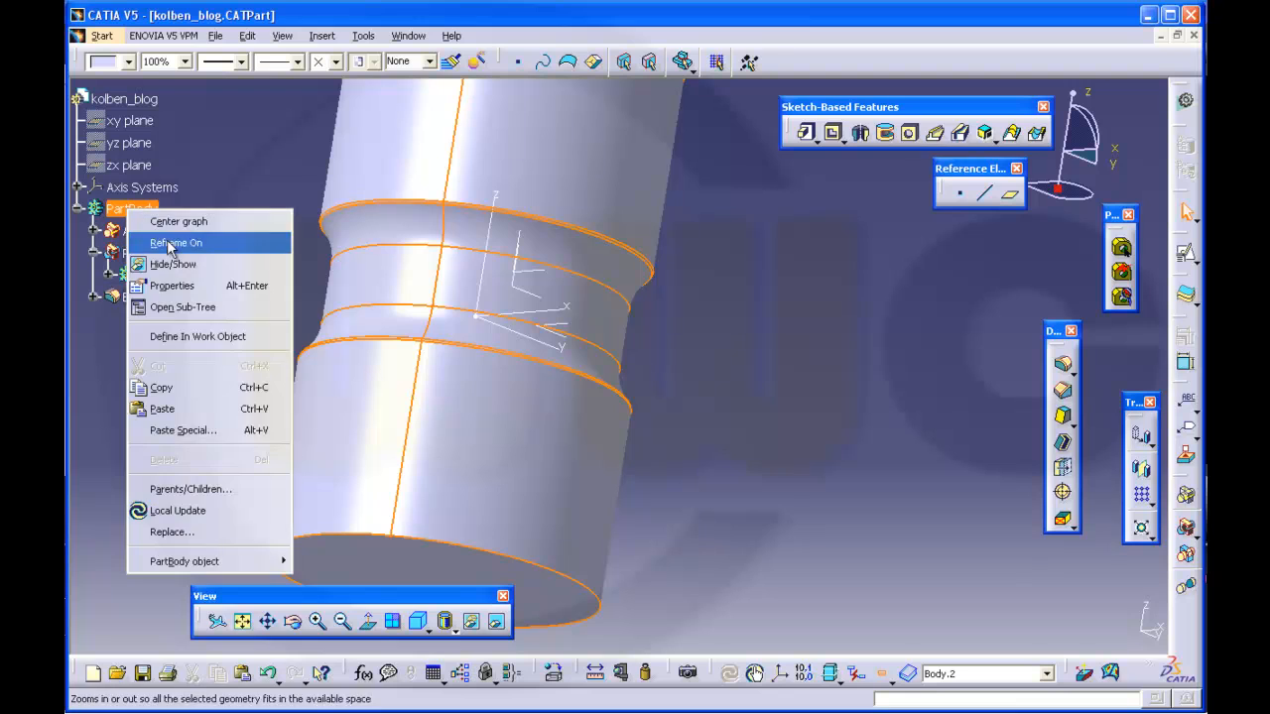
left_click(188, 336)
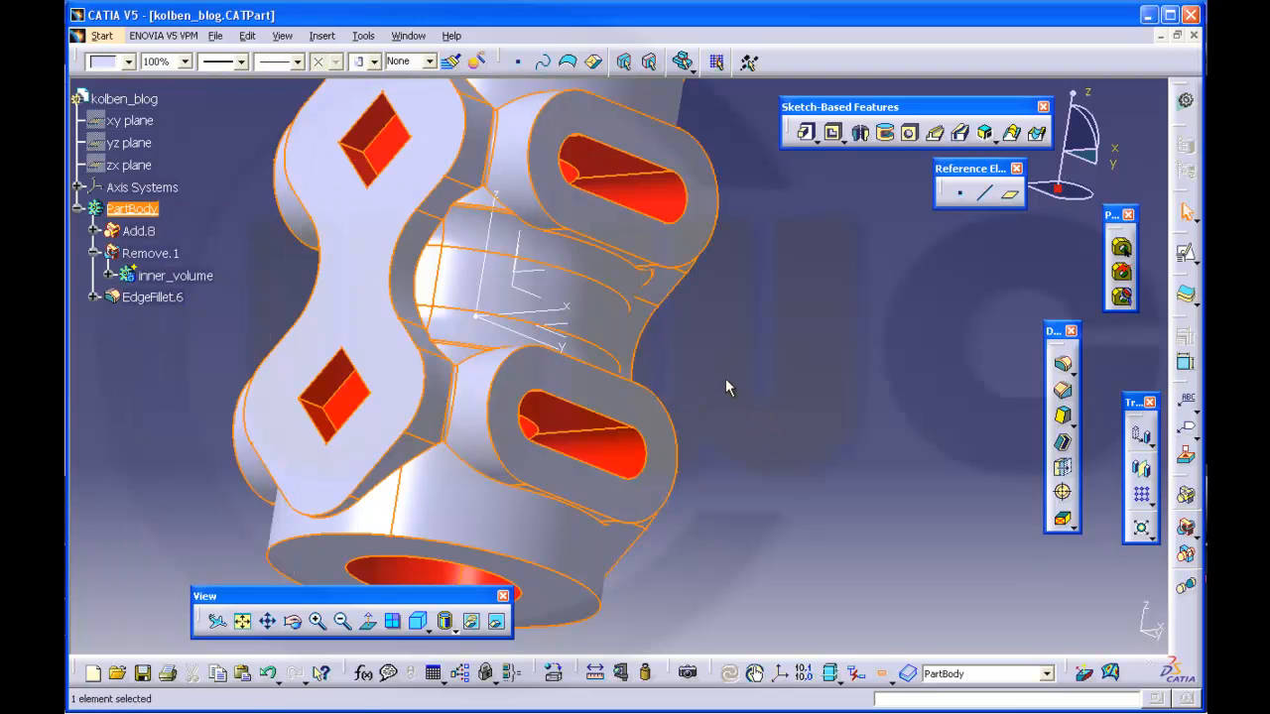
left_click(726, 380)
middle_click_drag(726, 380, 744, 417)
middle_click_drag(558, 421, 550, 546)
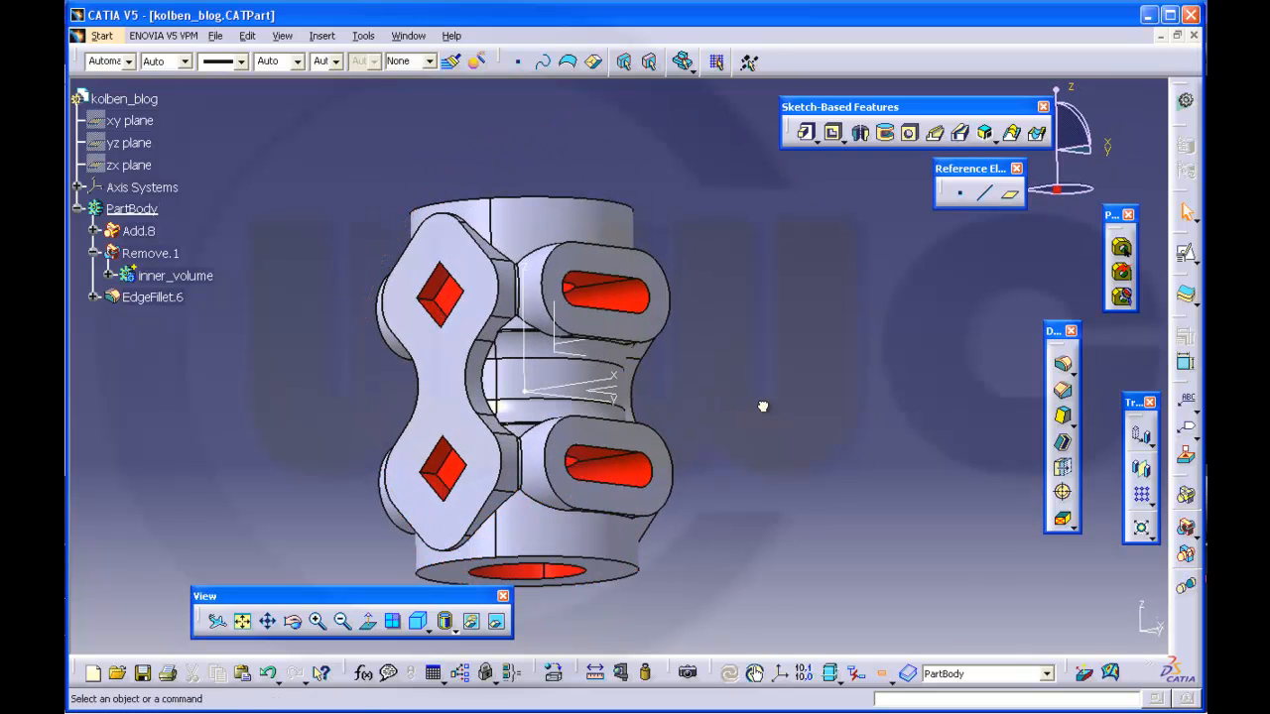
left_click(1061, 363)
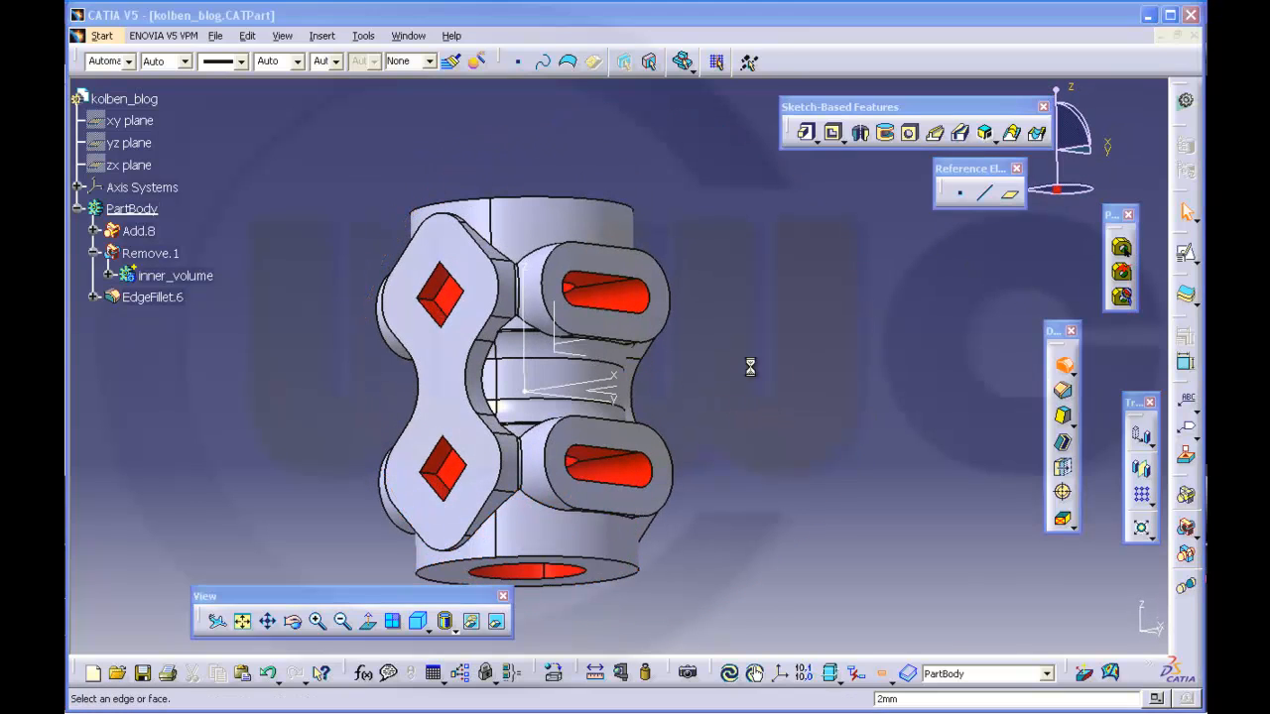
middle_click_drag(751, 363, 724, 261)
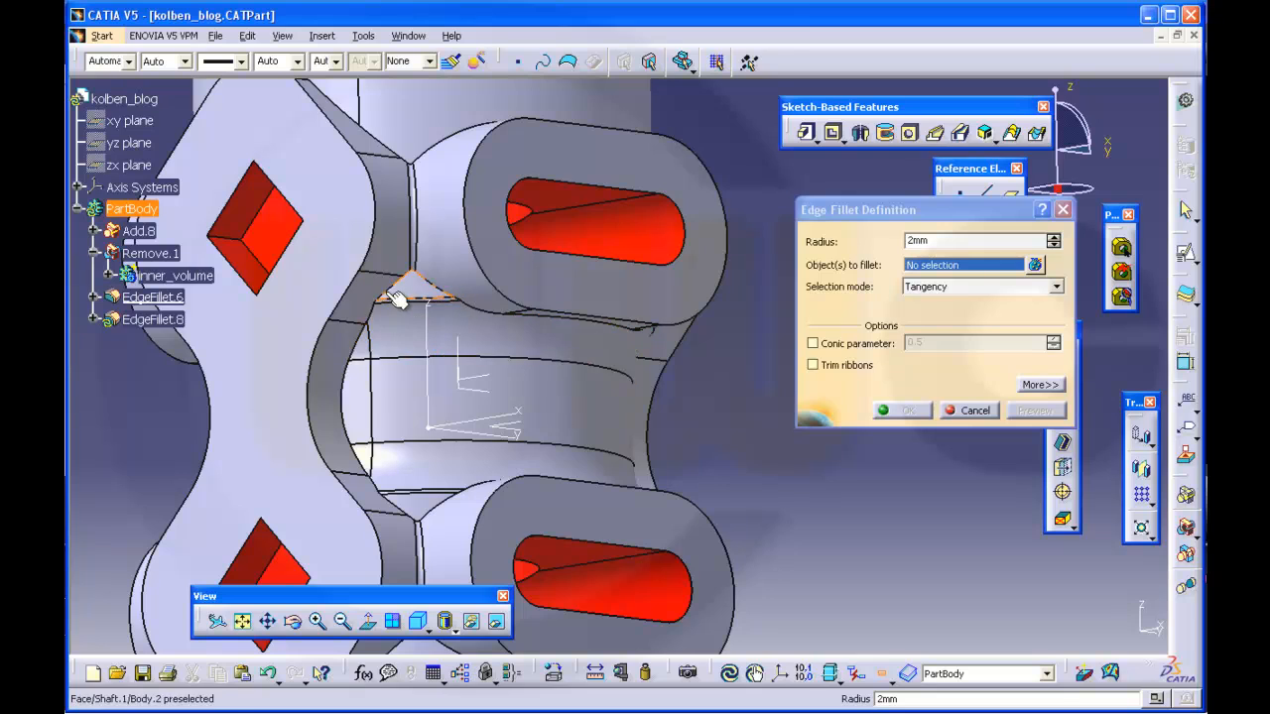
left_click(350, 390)
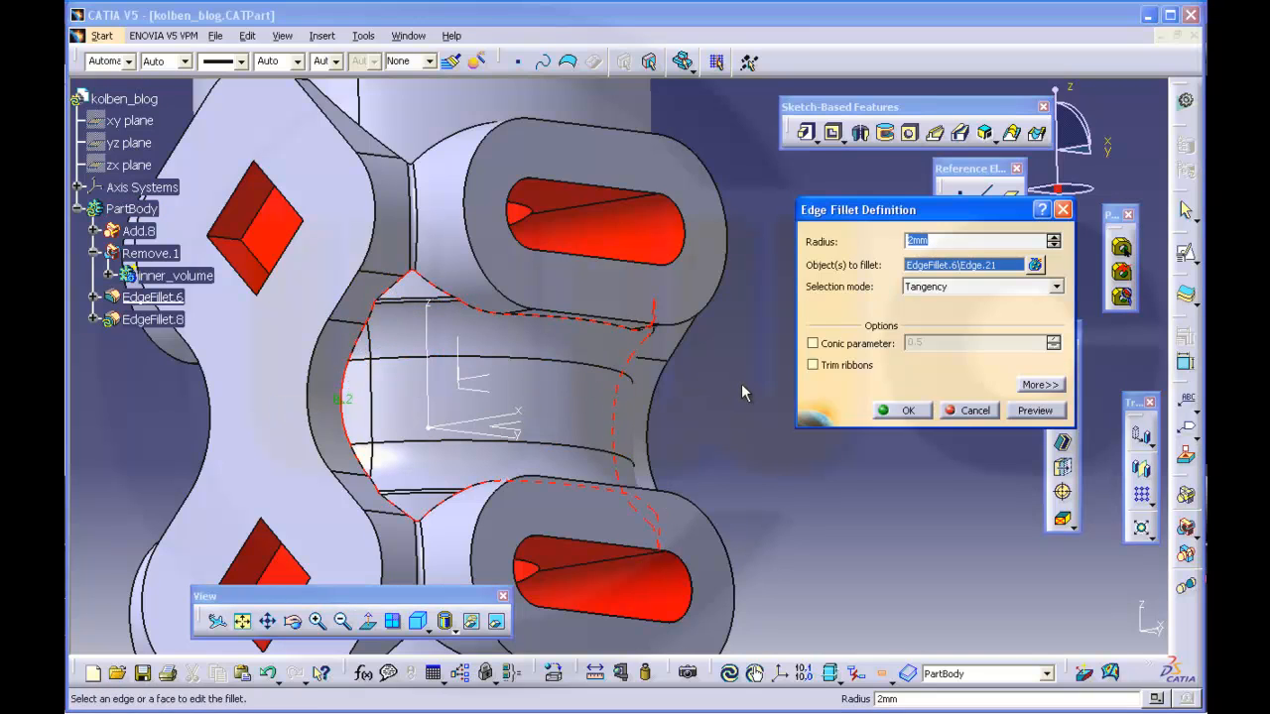
middle_click_drag(725, 387, 744, 359)
middle_click_drag(583, 158, 568, 257)
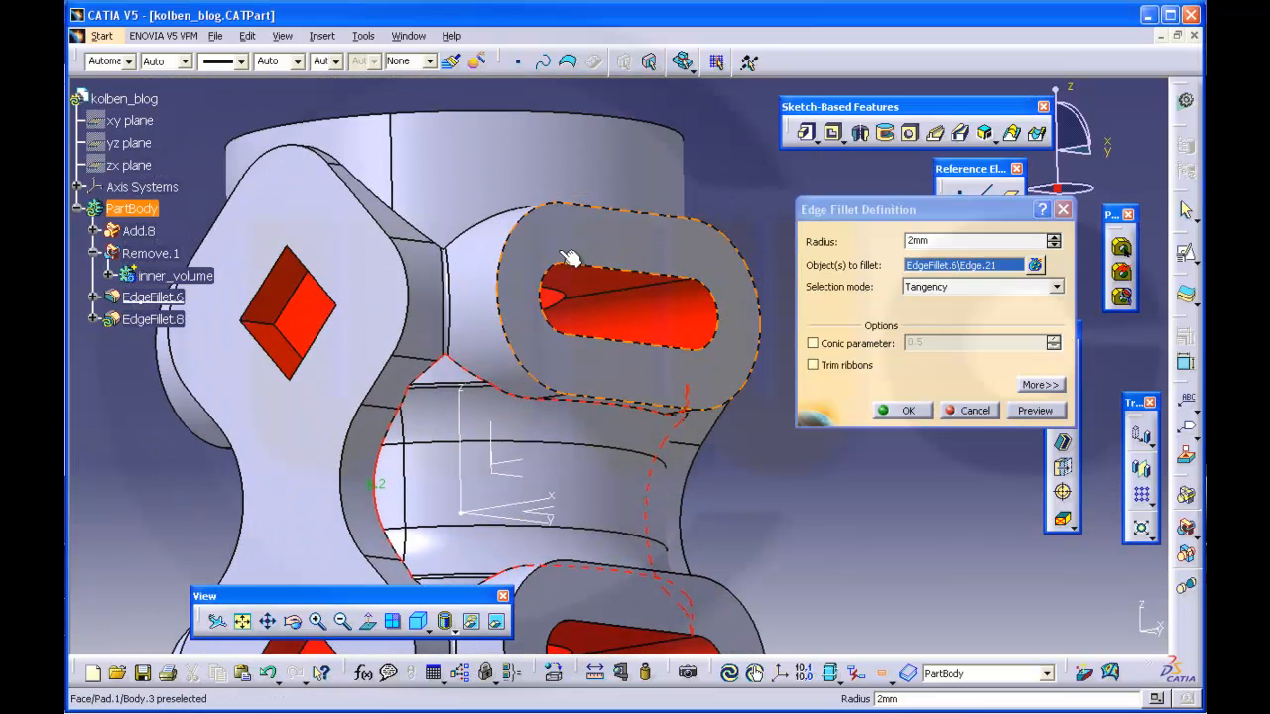
left_click(476, 225)
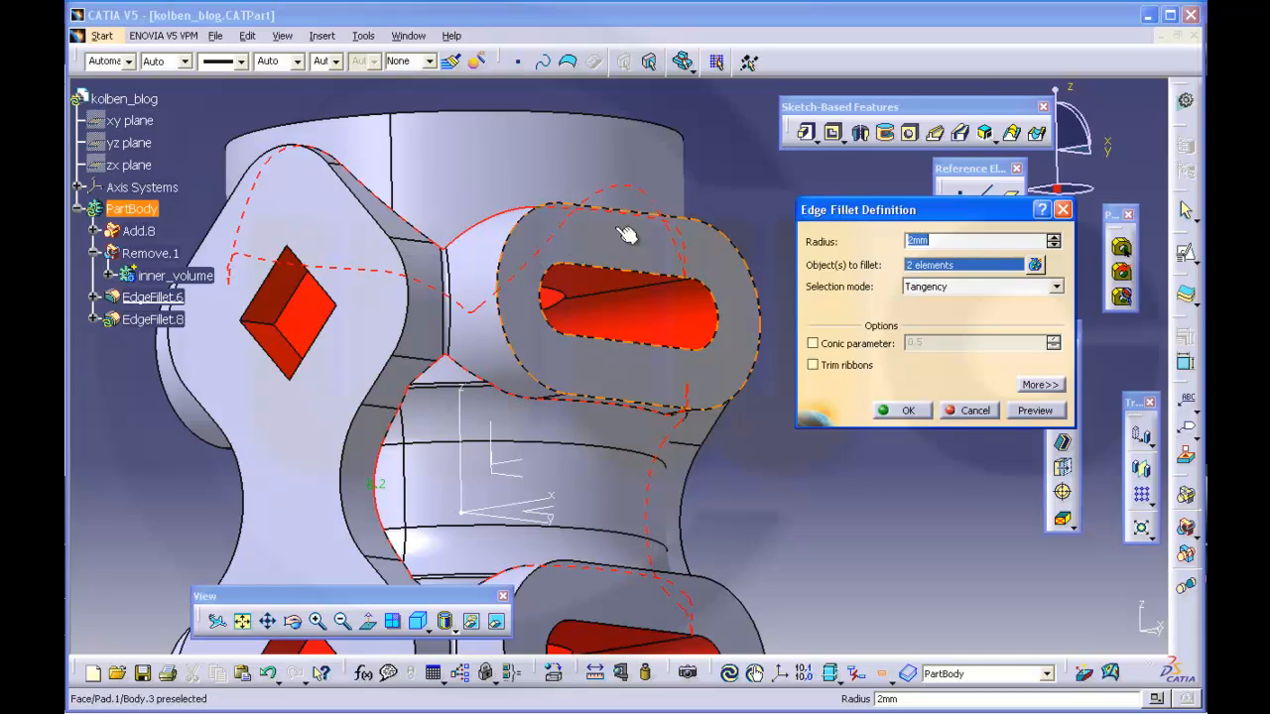
middle_click_drag(295, 298, 558, 277)
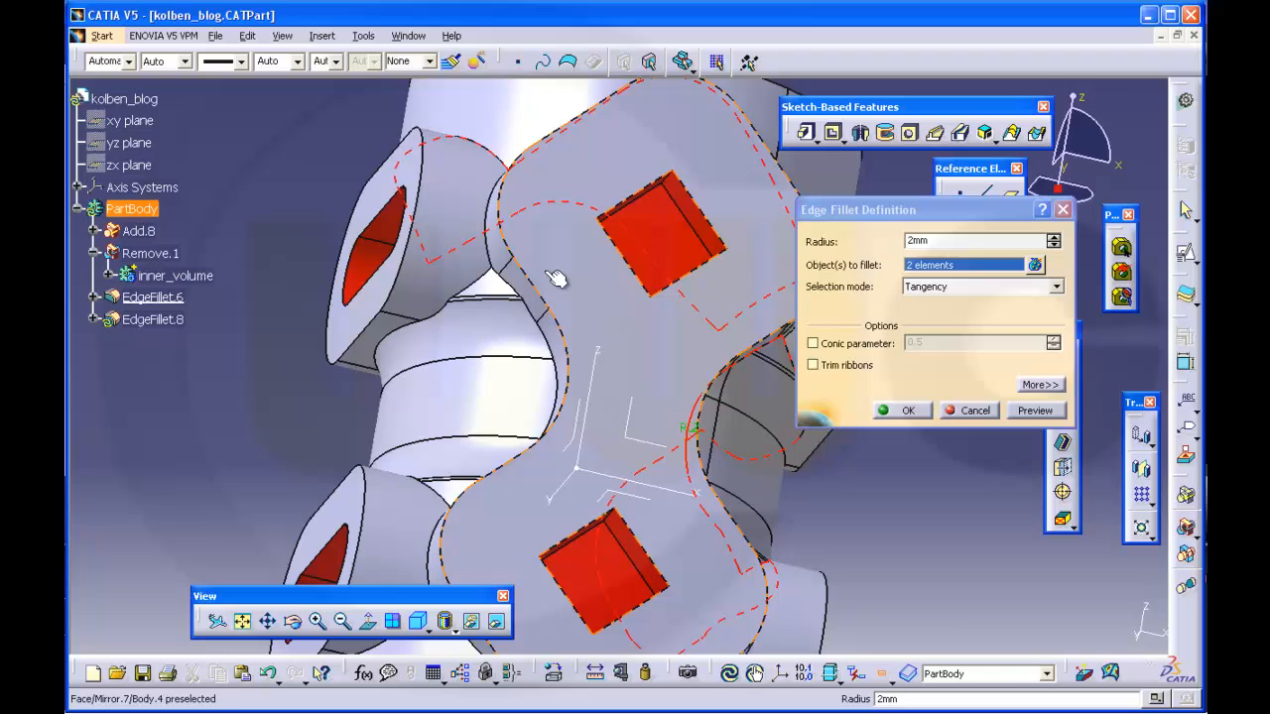
left_click(443, 312)
middle_click_drag(490, 338, 583, 296)
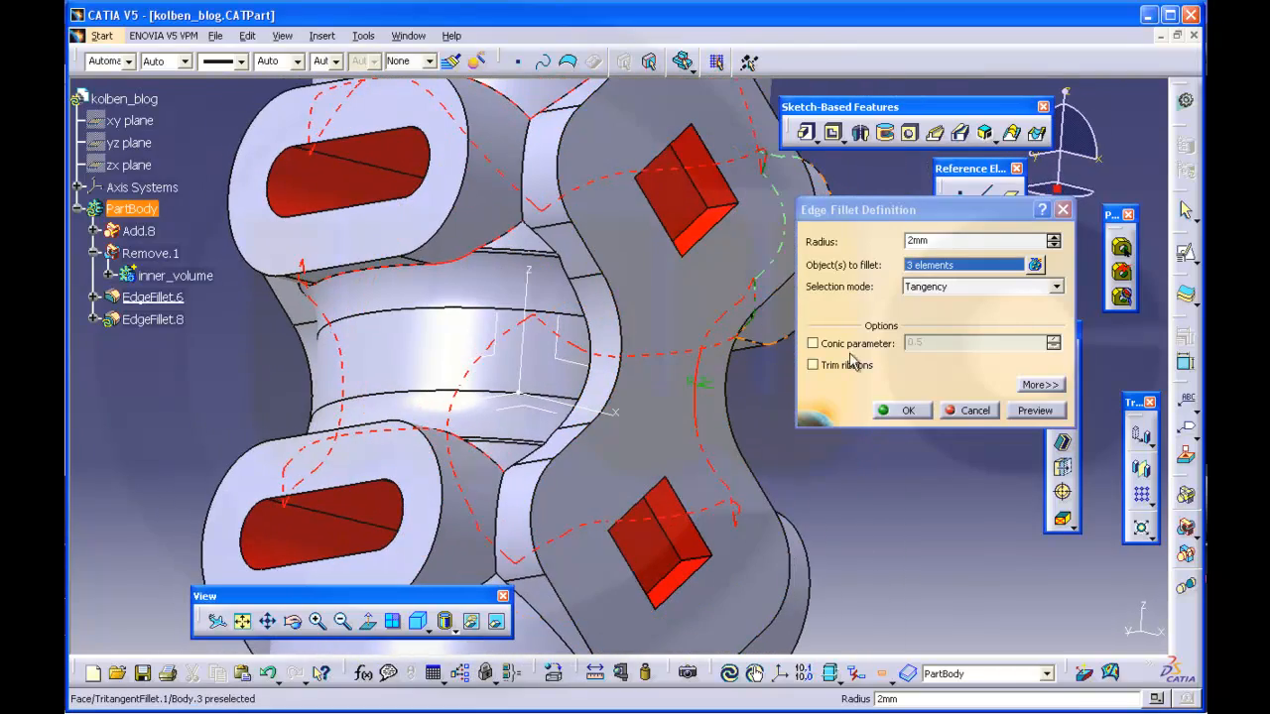
left_click(976, 415)
Edit the existing 2 mm flange junction fillet, adding the missing edges between the slotted and double-diamond flanges
middle_click_drag(938, 397, 980, 395)
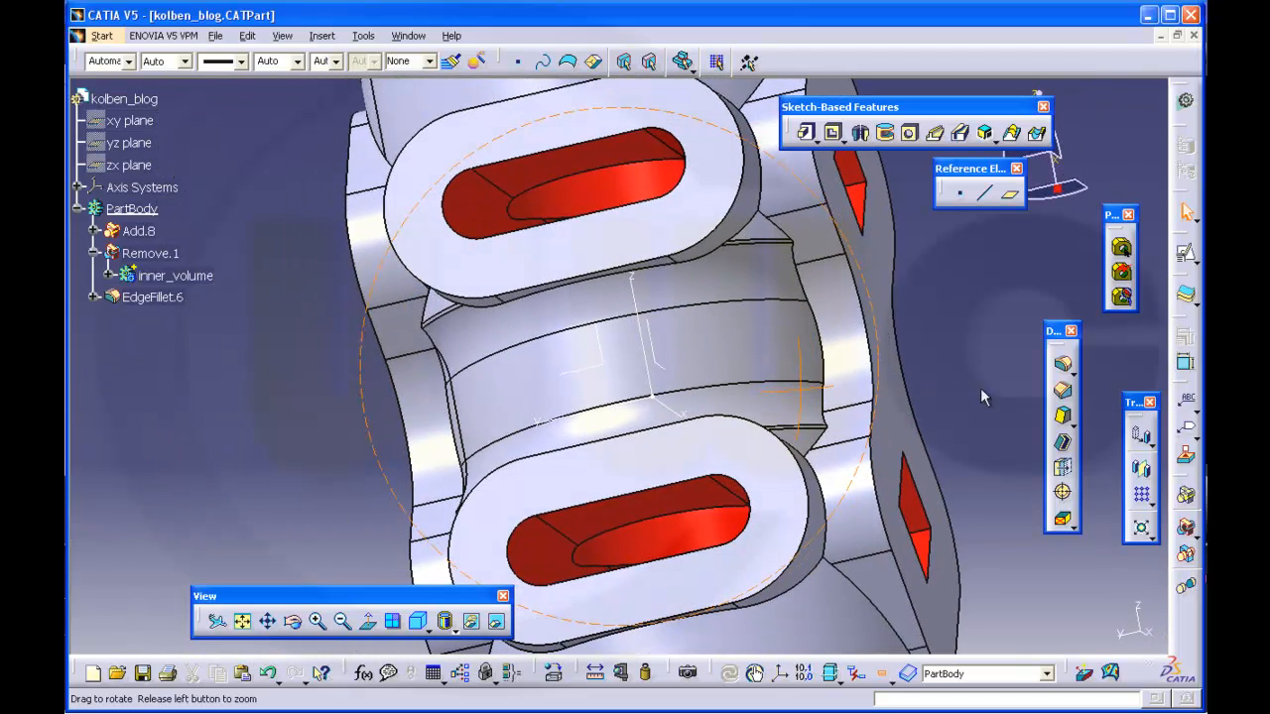
double_click(157, 296)
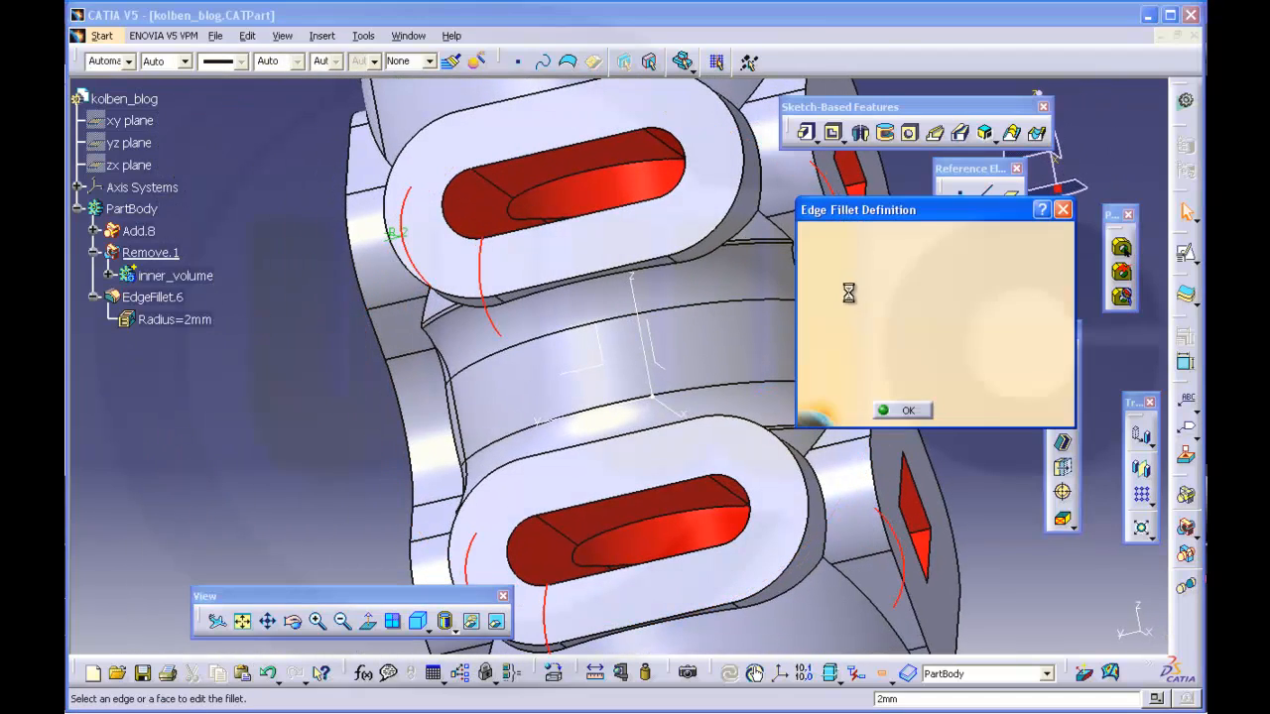
middle_click_drag(914, 327, 575, 331)
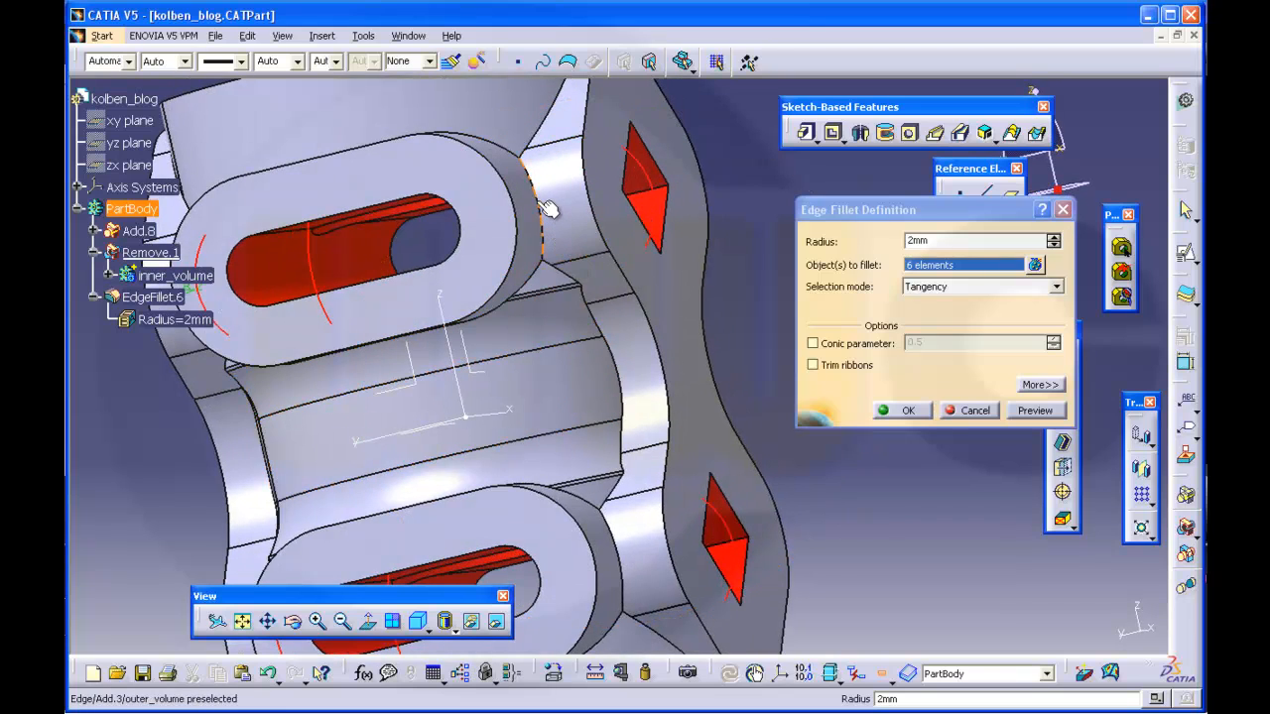
middle_click_drag(479, 267, 448, 328)
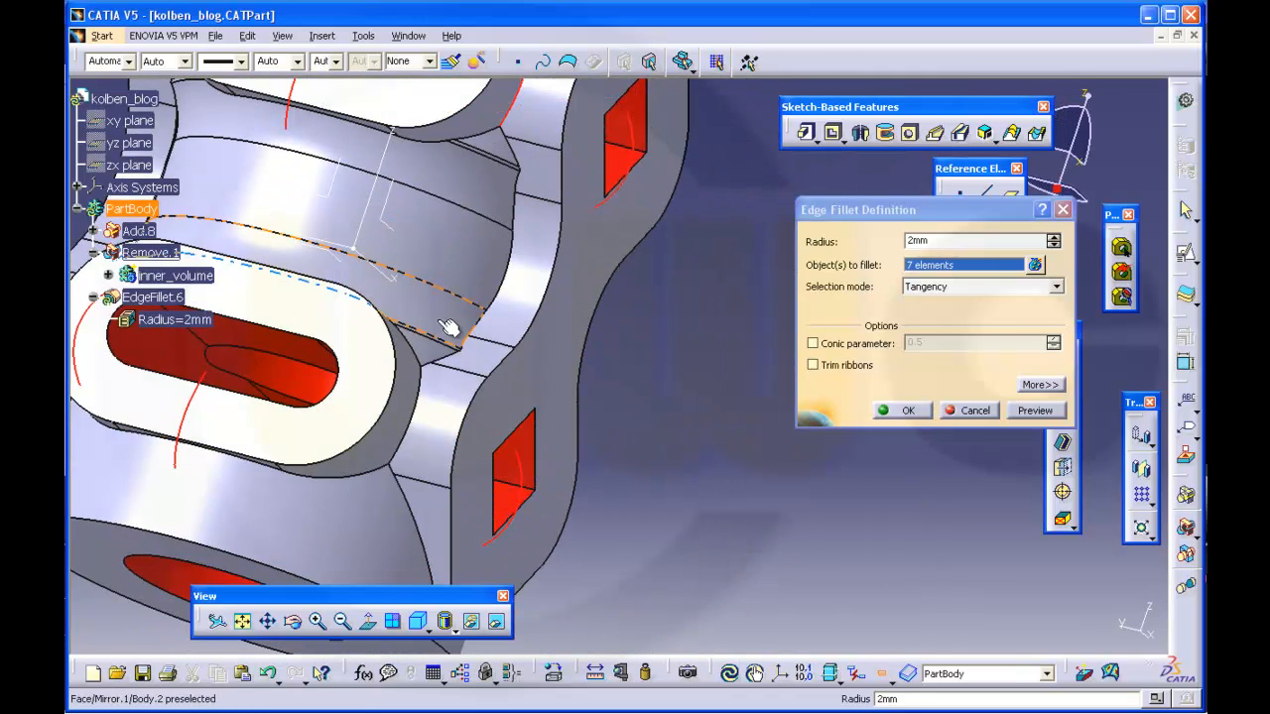
left_click(427, 417)
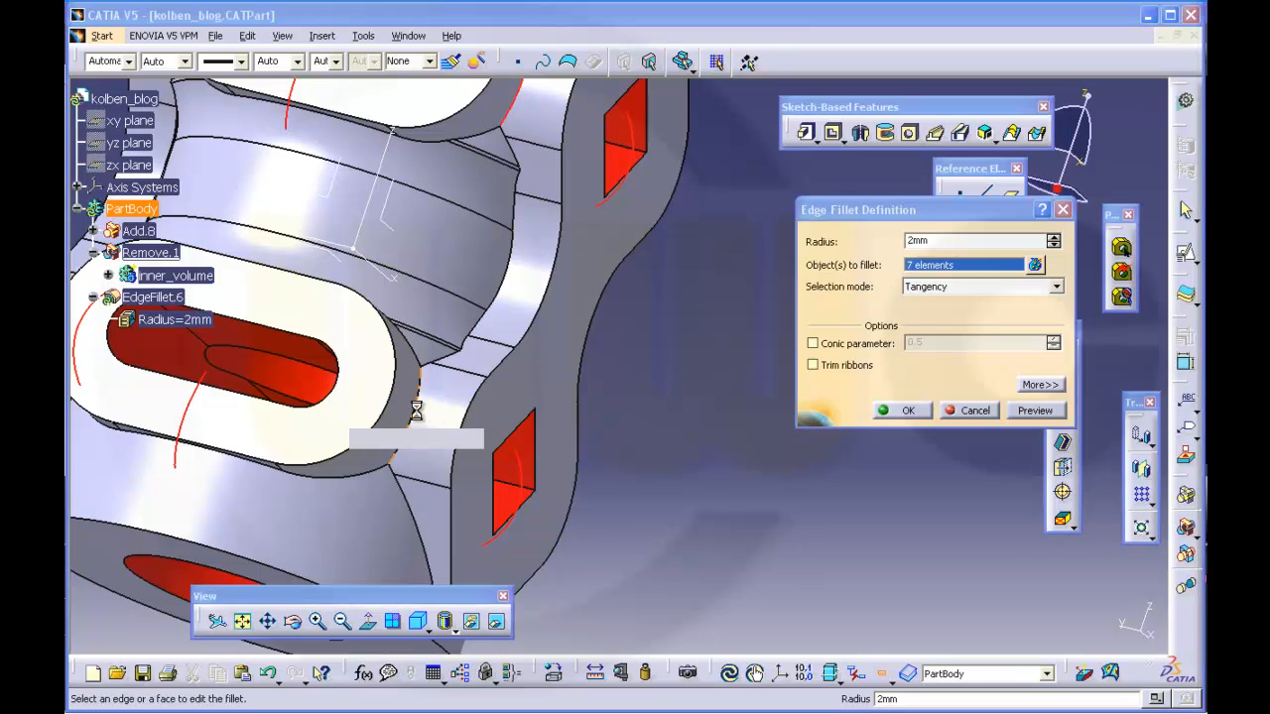
middle_click_drag(426, 417, 387, 258)
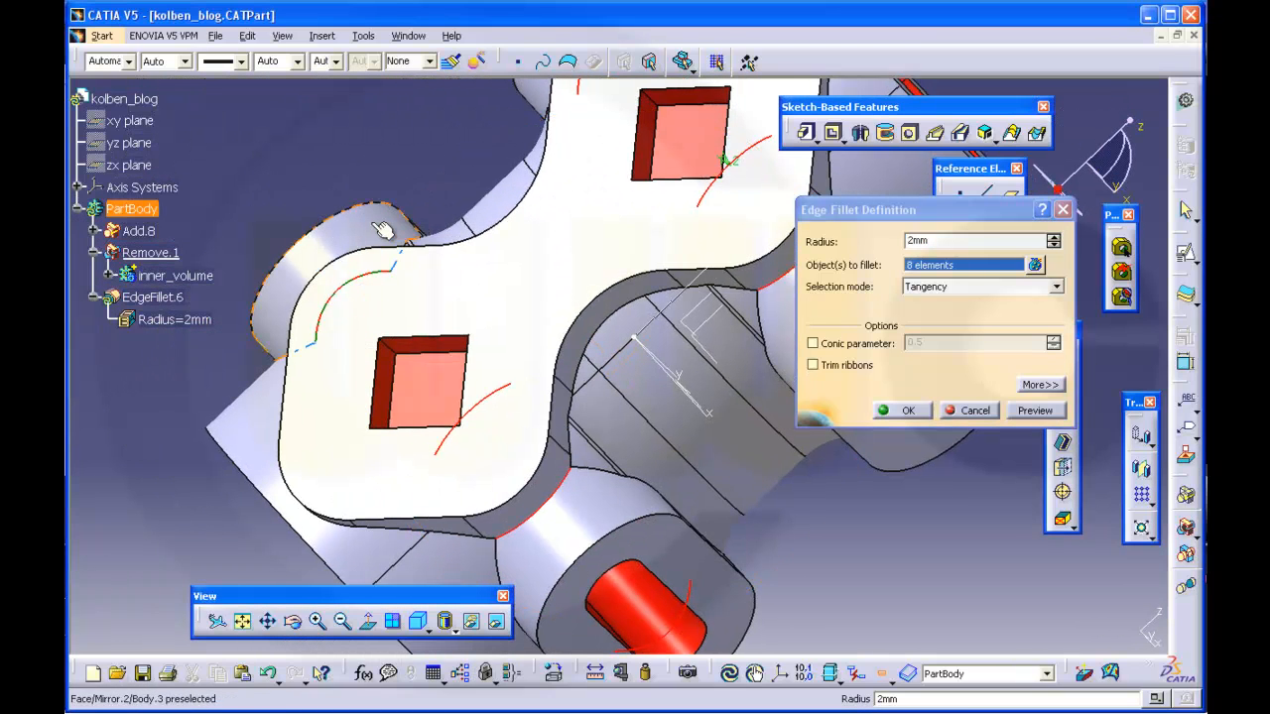
left_click(901, 410)
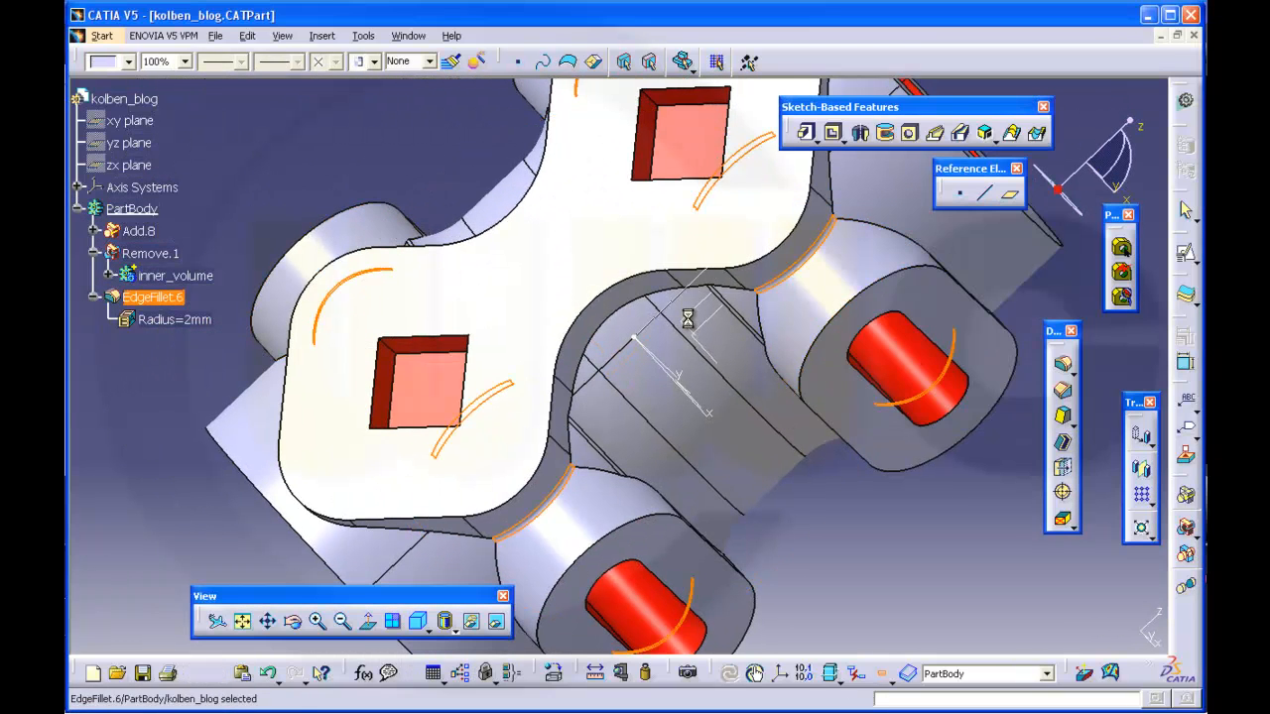
Set up a 2 mm edge fillet on the flange-to-shaft junction edges around the central groove, the upper shaft end and the lower shaft end
middle_click_drag(695, 320, 440, 335)
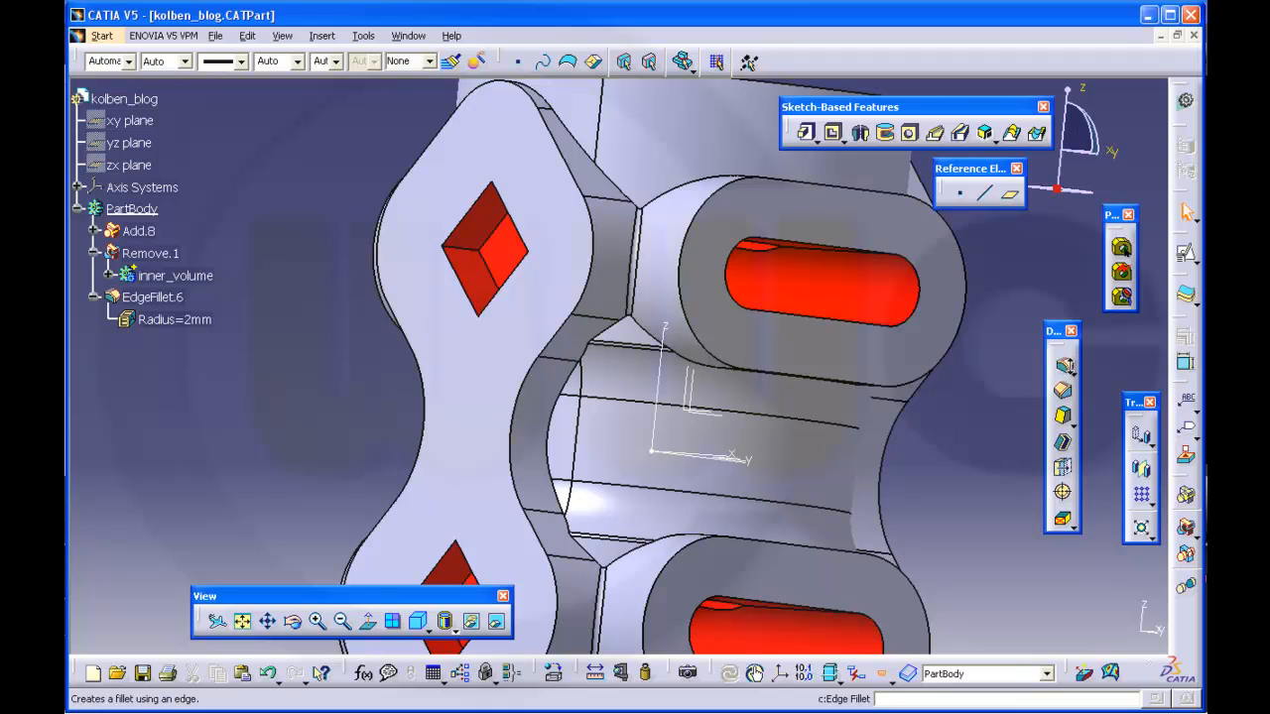
left_click(1065, 368)
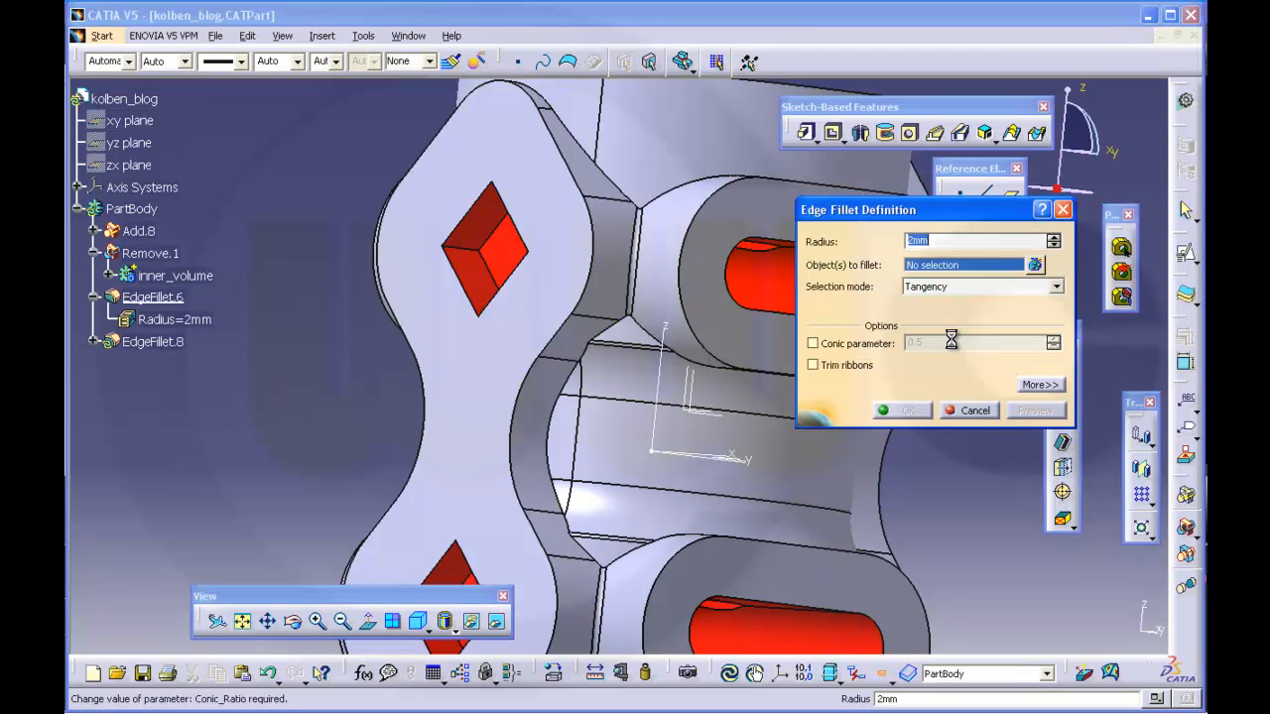
left_click(558, 428)
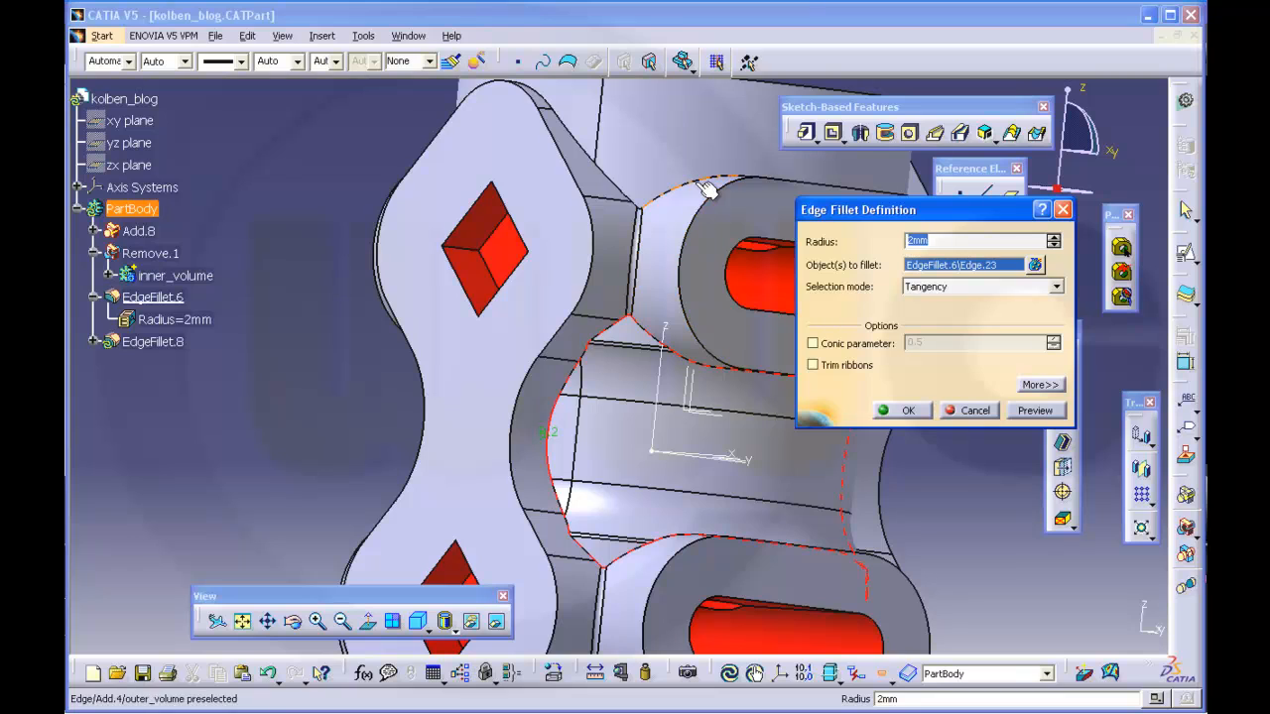
left_click(587, 142)
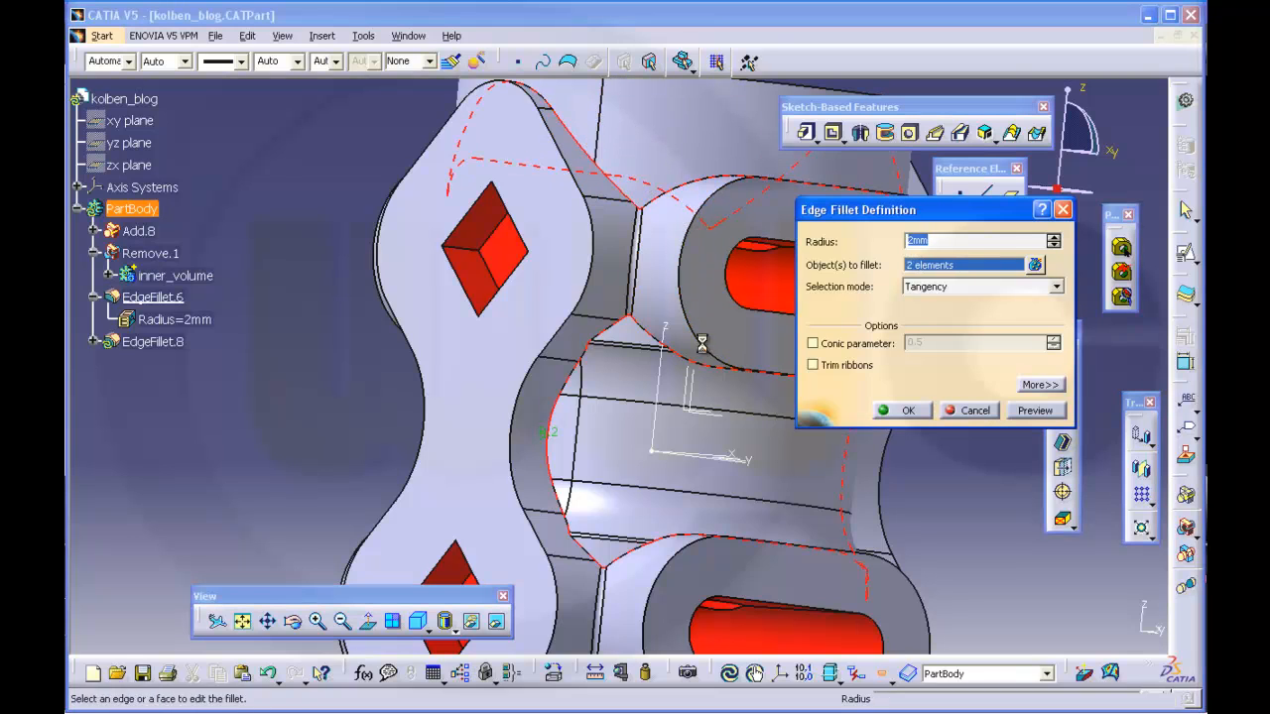
middle_click_drag(635, 410, 572, 221)
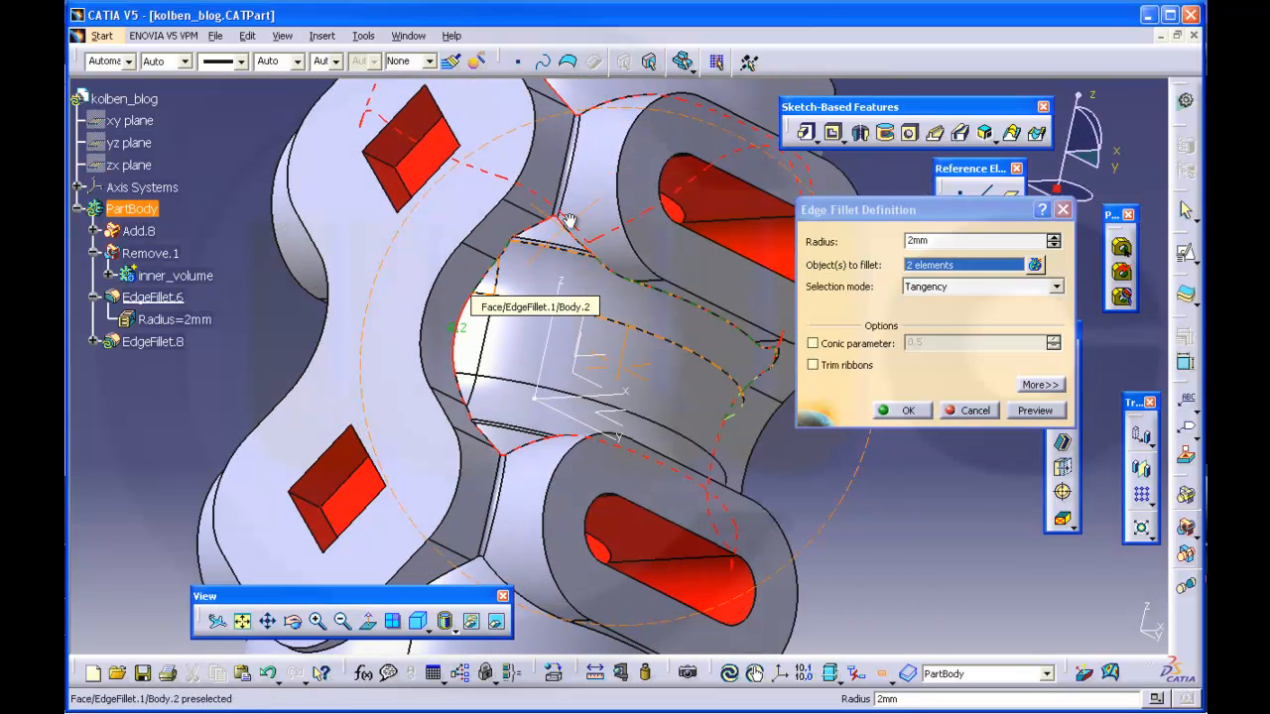
middle_click_drag(579, 324, 632, 297)
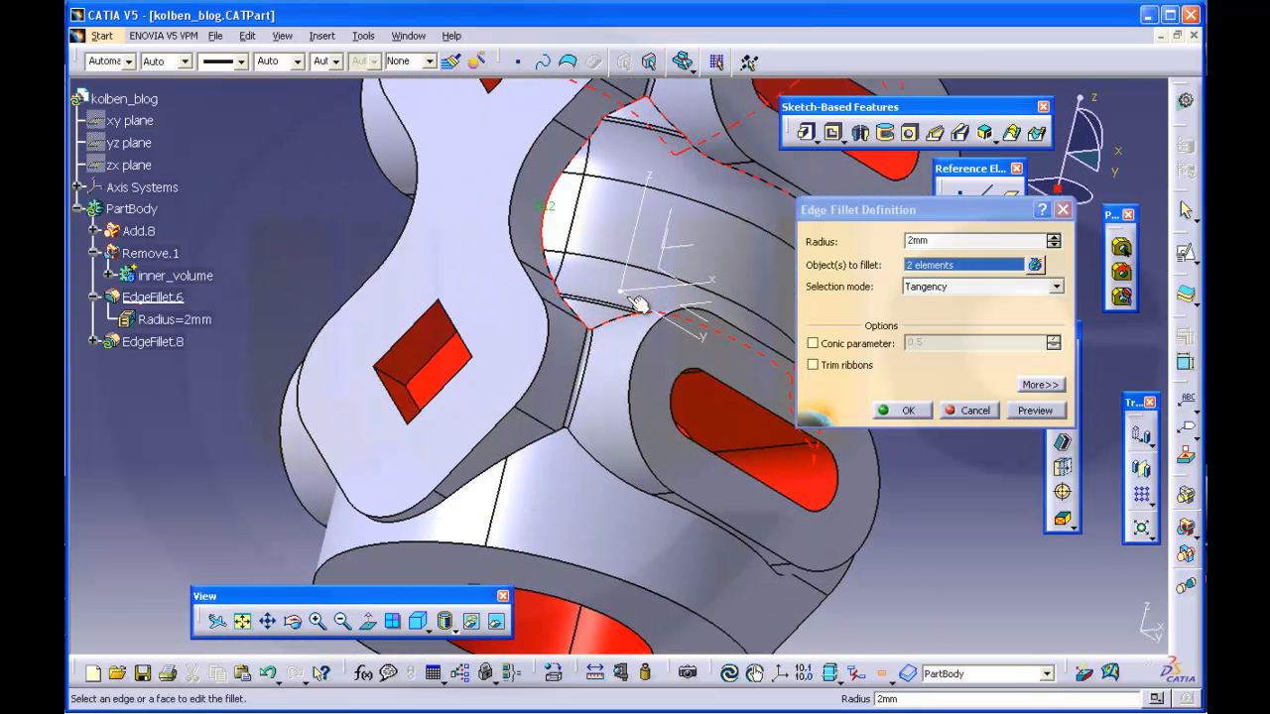
left_click(555, 447)
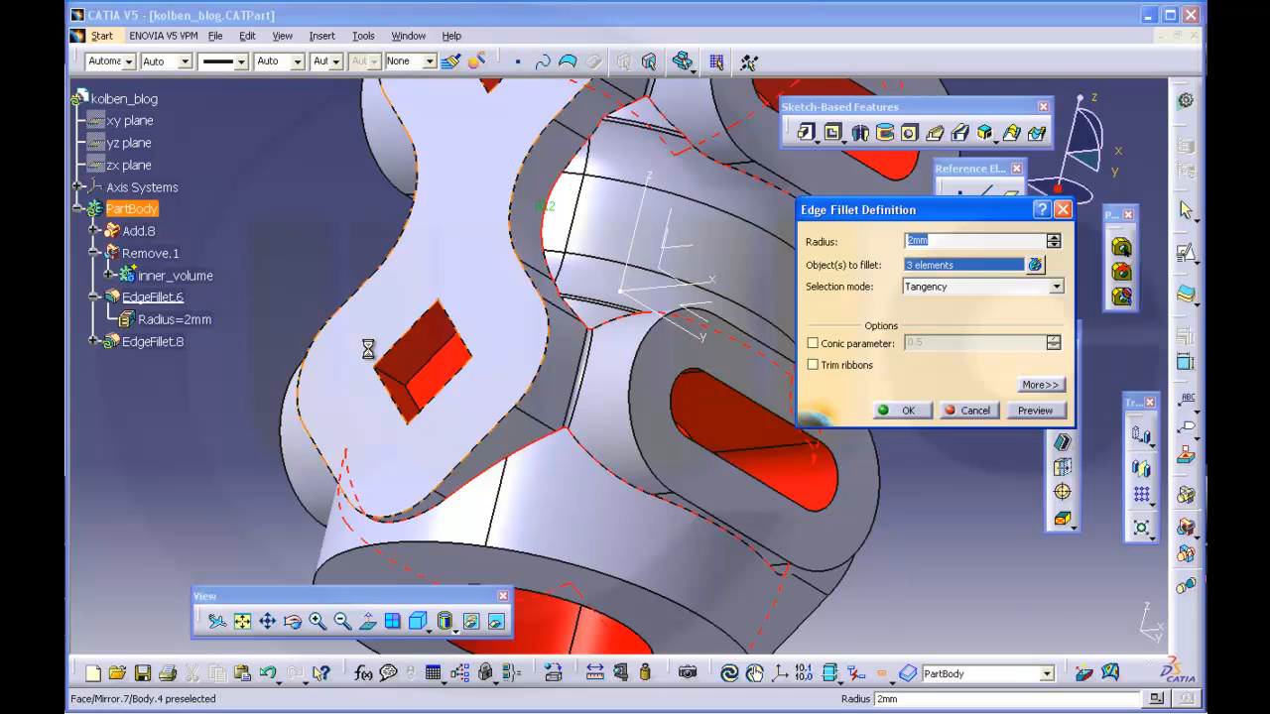
Add the remaining flange-to-shaft junction edges on the other sides of the part and apply the 2 mm fillet
middle_click_drag(524, 415, 446, 220)
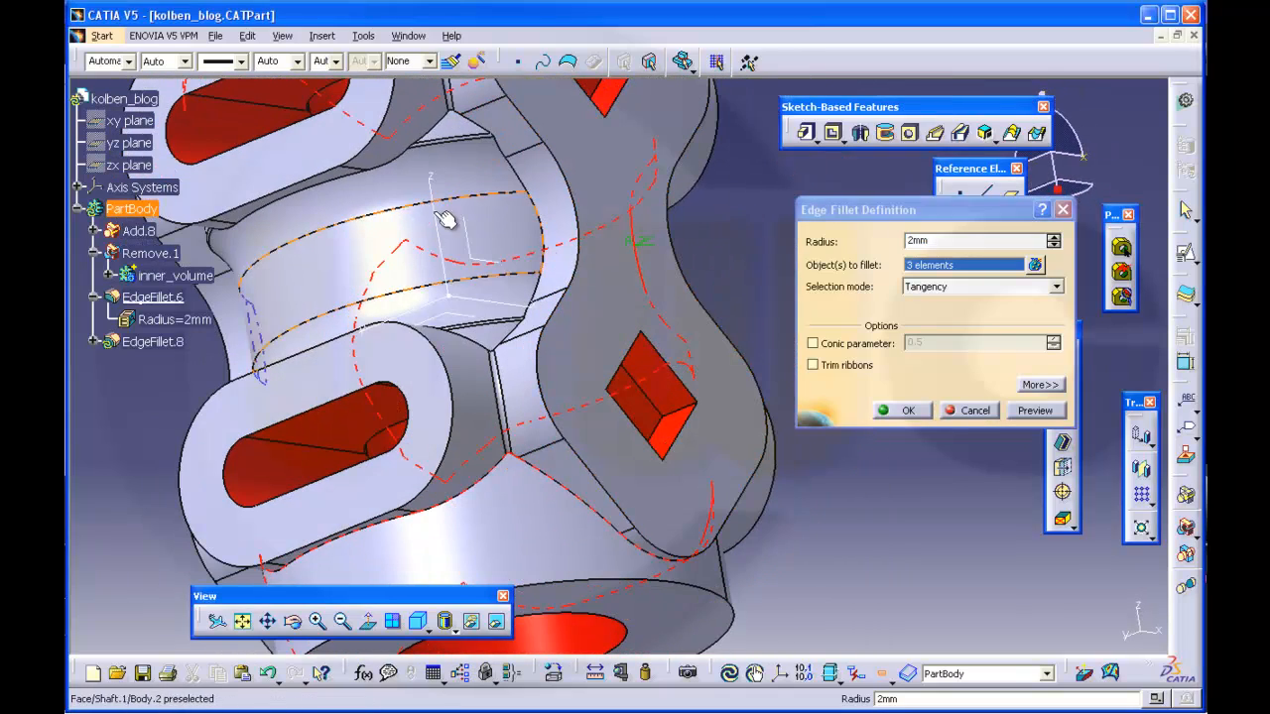
left_click(367, 192)
middle_click_drag(367, 192, 590, 317)
left_click(471, 251)
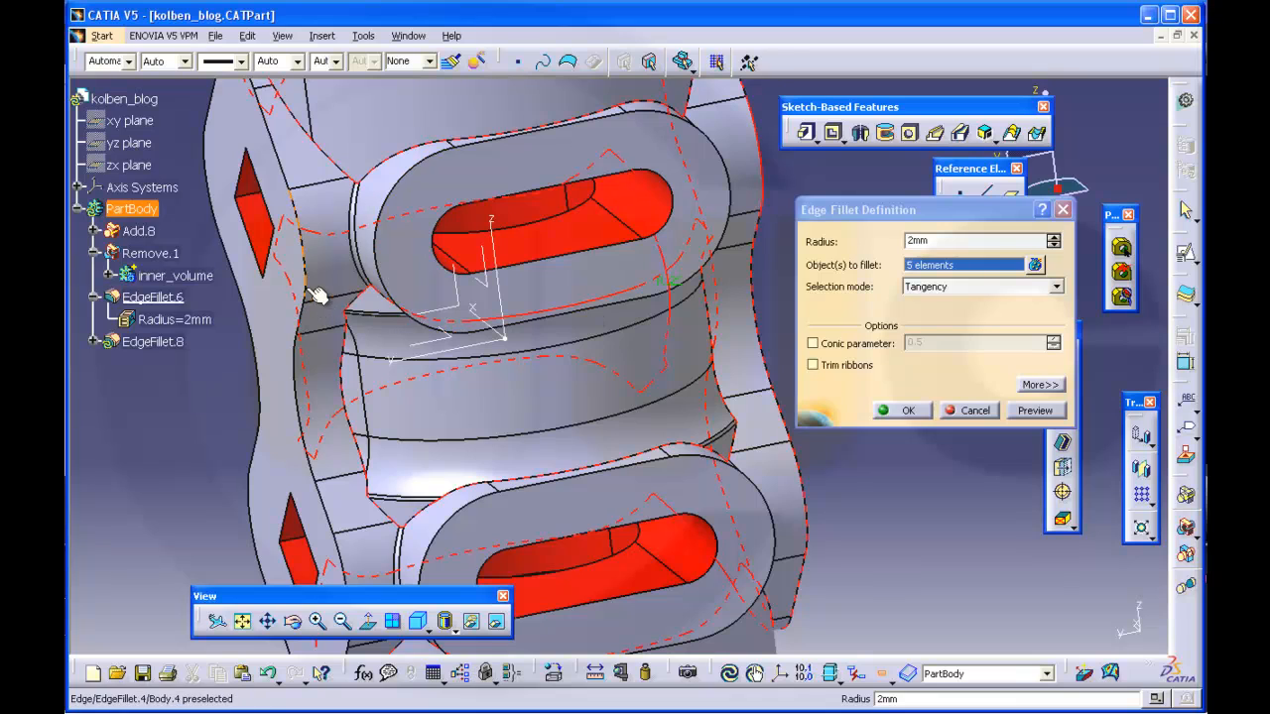
left_click(288, 180)
left_click(901, 411)
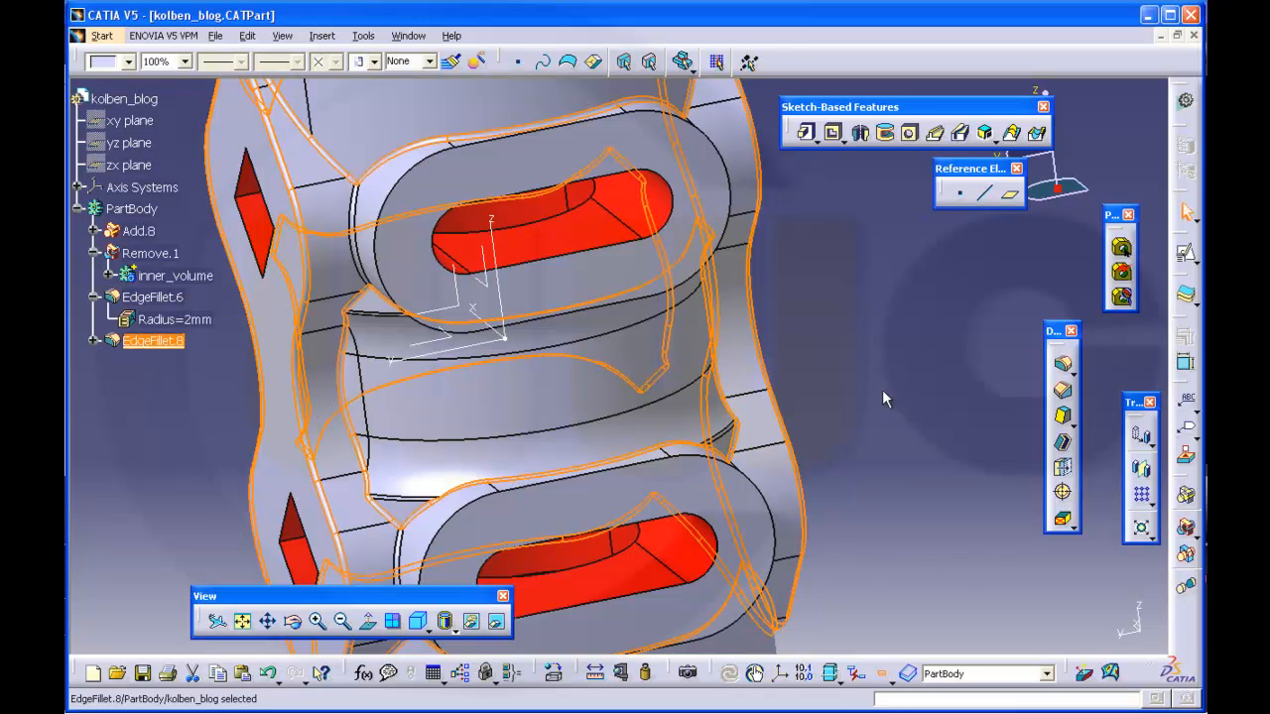
left_click(815, 345)
Chamfer the inner circular step edges at both ends of the central bore with a 2 mm length at 45 degrees
middle_click_drag(818, 343, 822, 437)
left_click(821, 344)
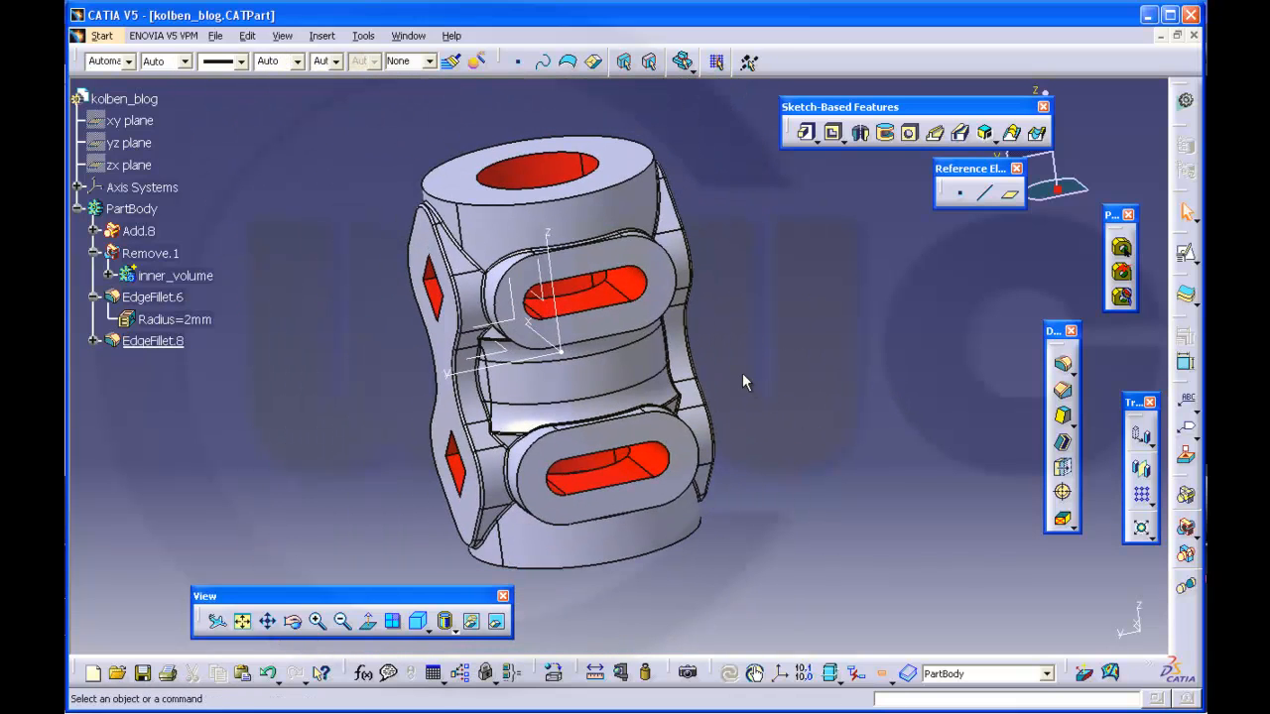
middle_click_drag(743, 380, 678, 518)
middle_click_drag(533, 168, 570, 319)
middle_click_drag(595, 261, 703, 462)
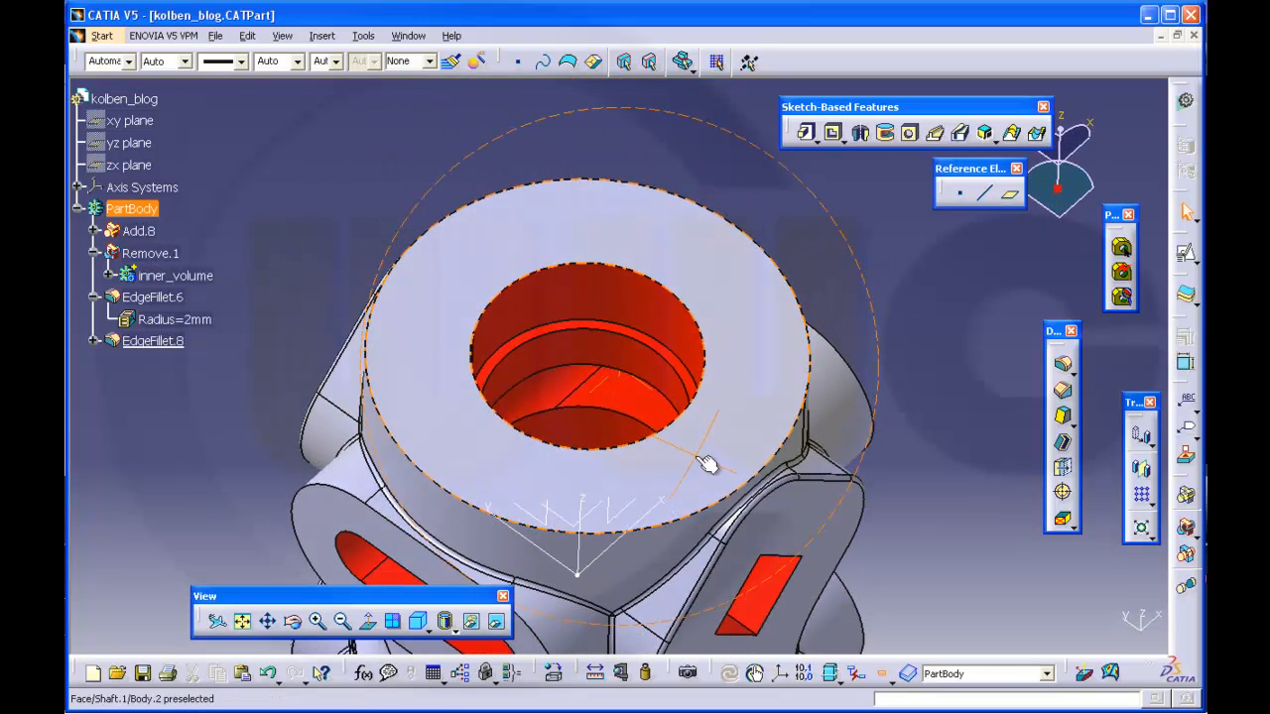
left_click(1063, 391)
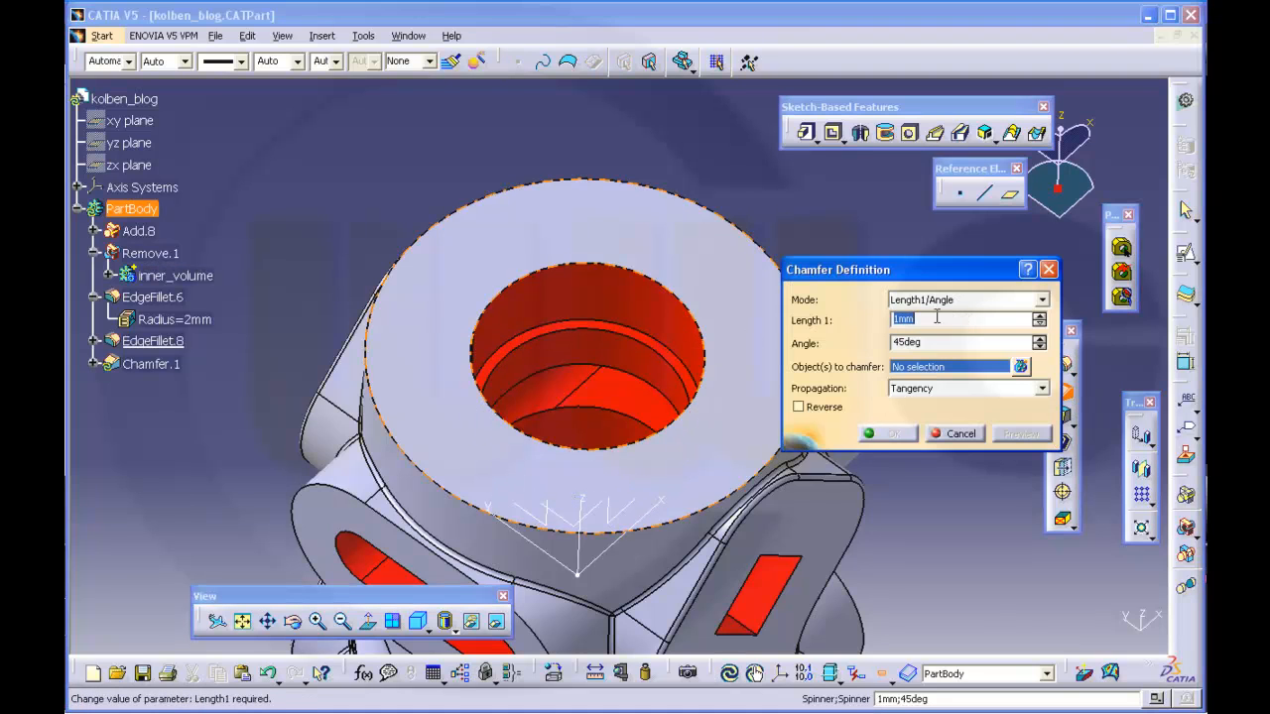
type("2")
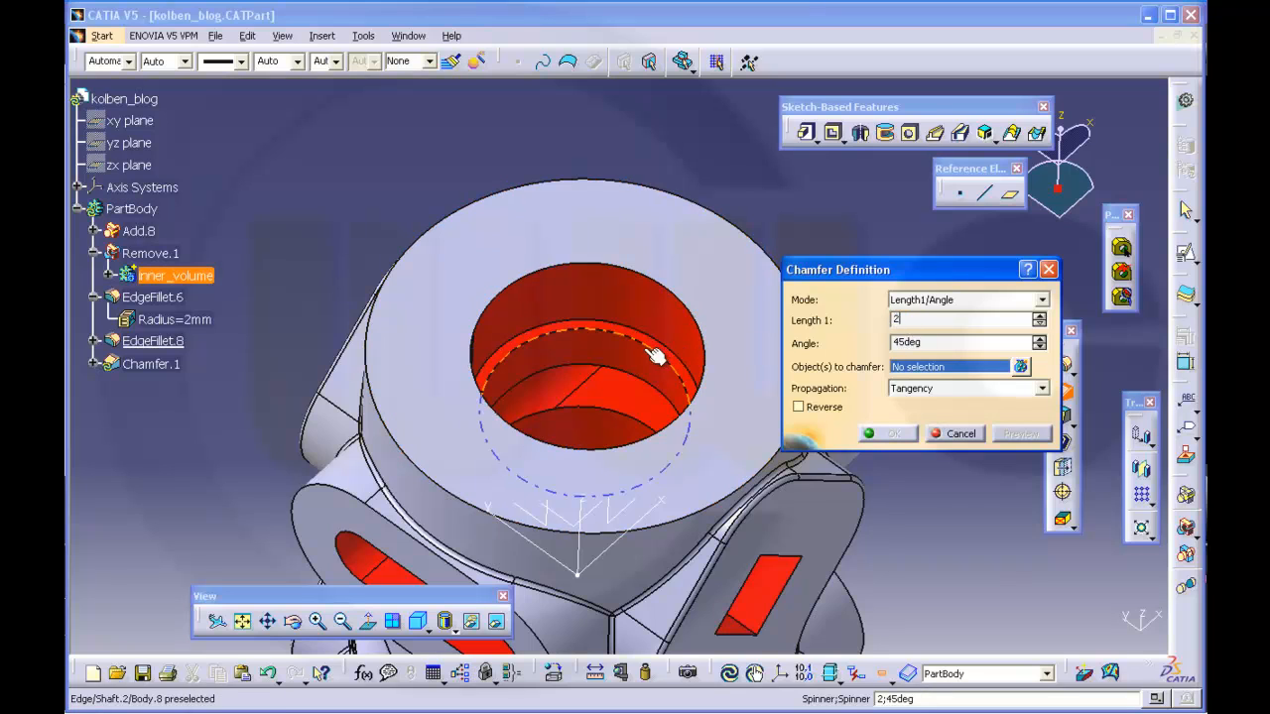
left_click(657, 339)
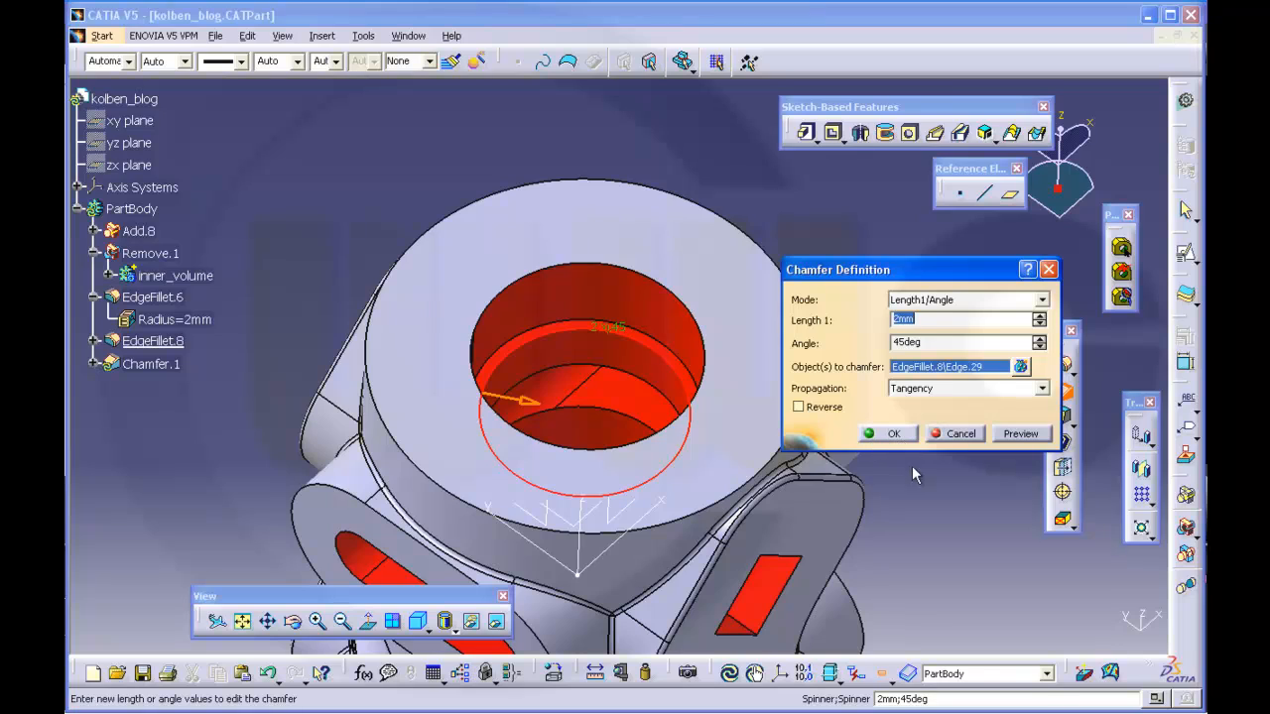
middle_click_drag(913, 474, 760, 526)
left_click(816, 515)
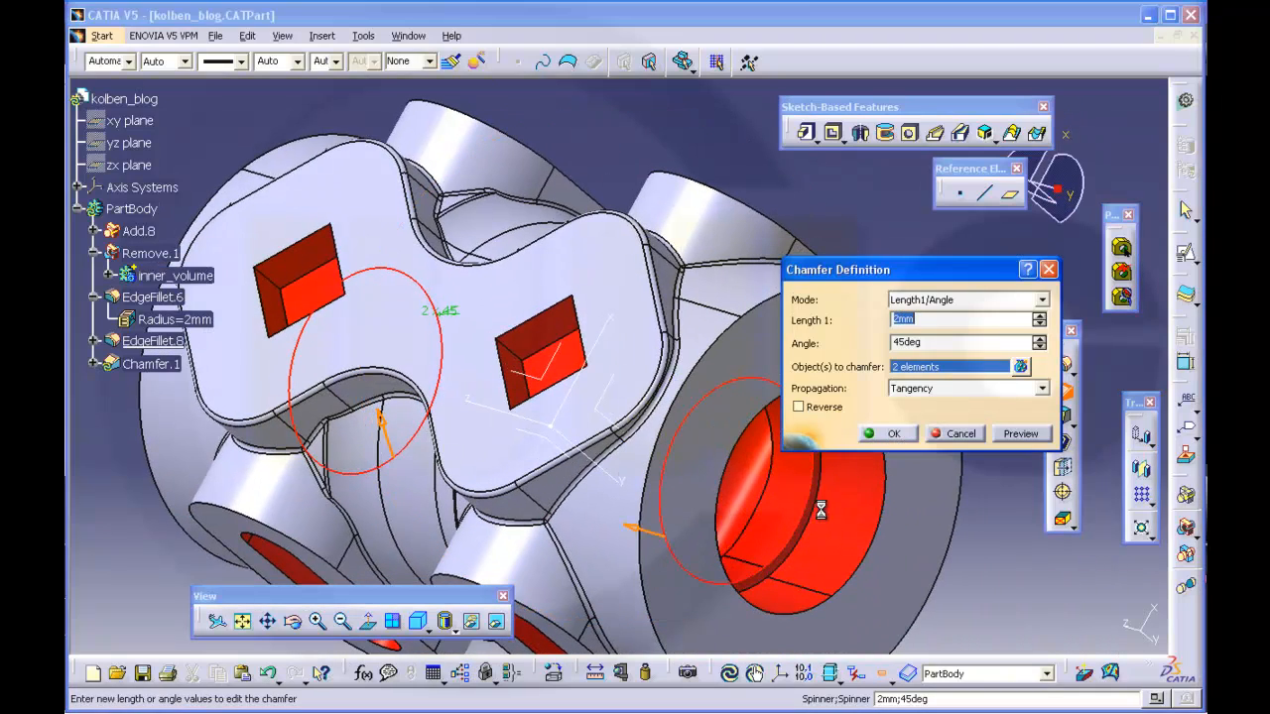
left_click(894, 433)
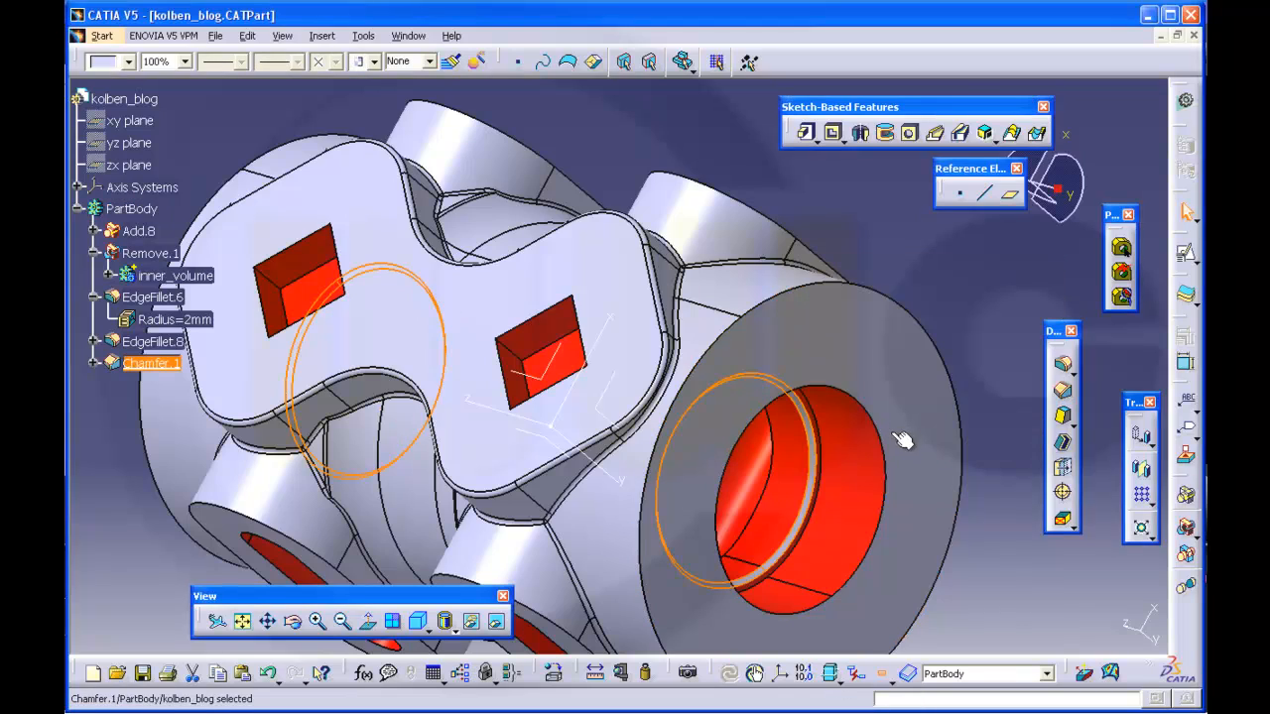
Colour the bore chamfer feature red to match the surfaces of the inner volume
middle_click_drag(922, 433, 724, 355)
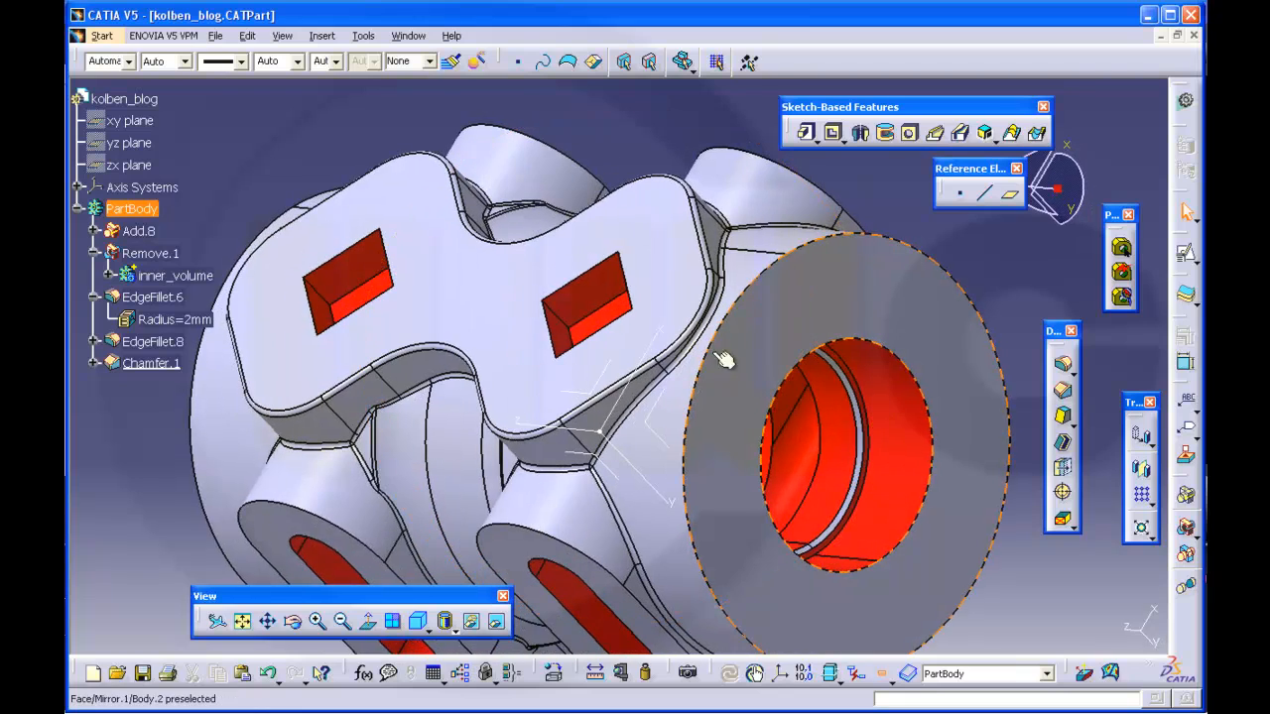
left_click(163, 369)
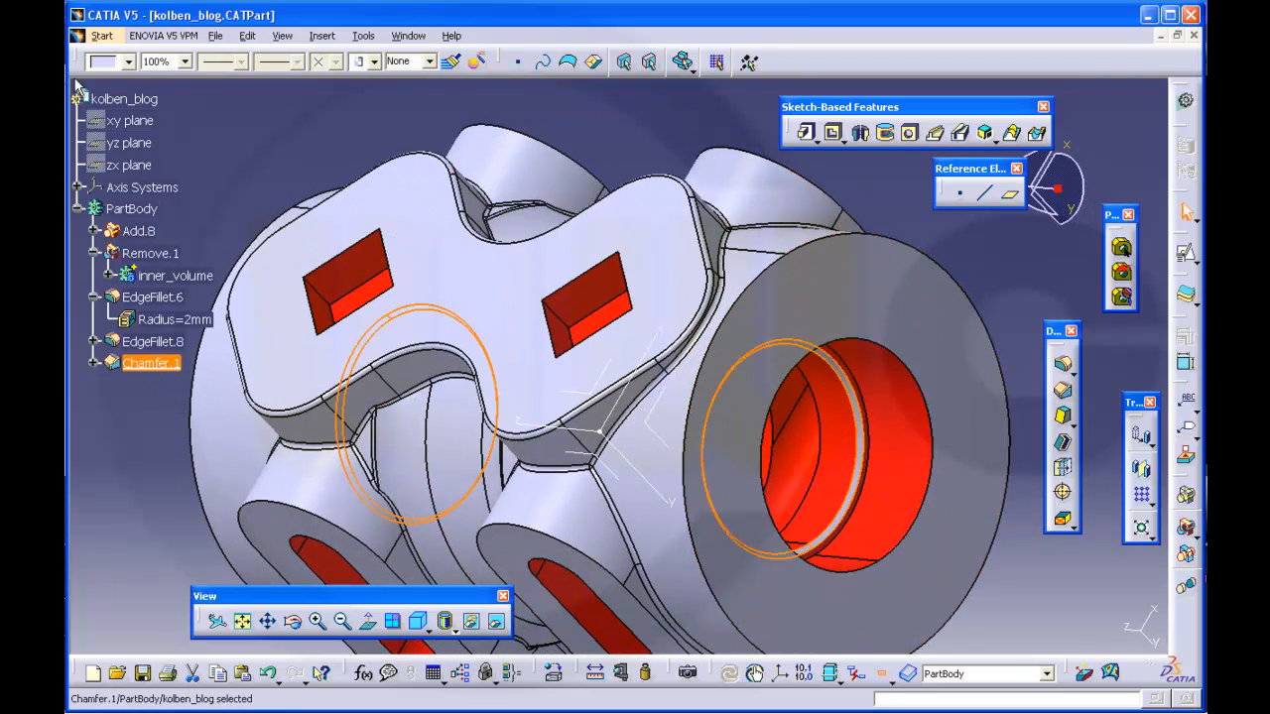
left_click(128, 62)
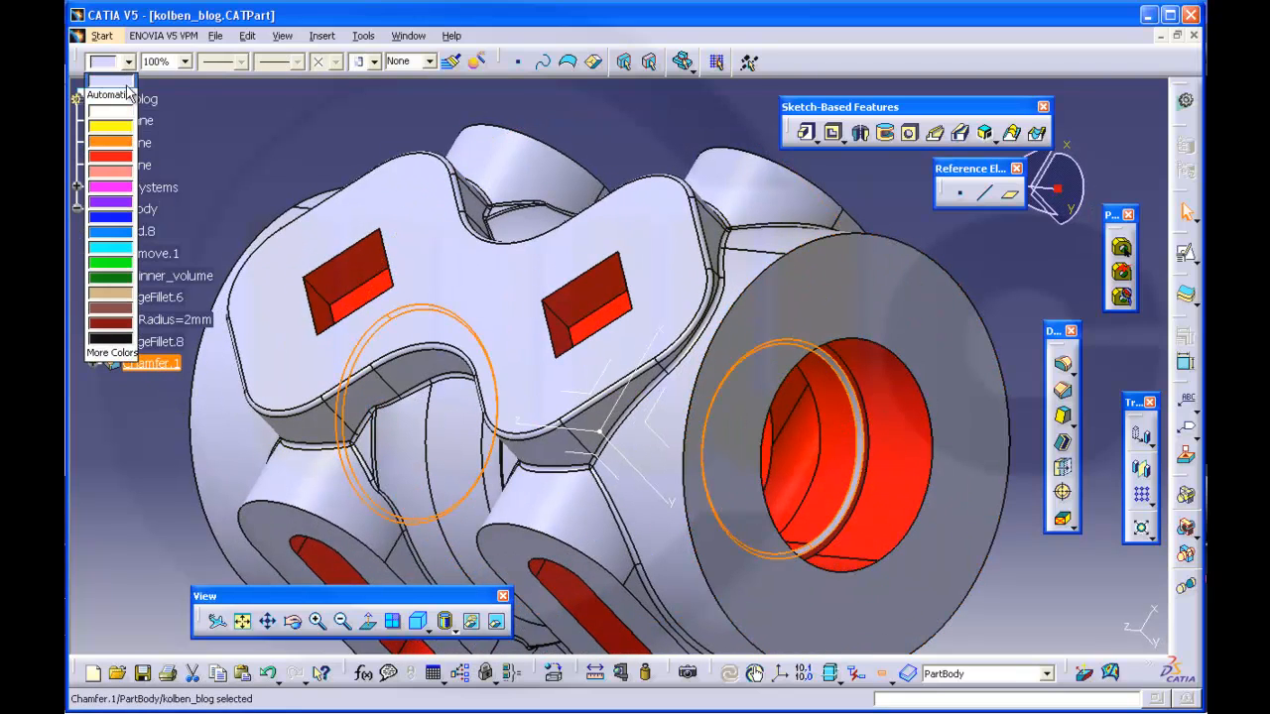
left_click(107, 155)
left_click(316, 143)
Inspect the part from several sides, checking the flange fillets, pockets and chamfered central bore
middle_click_drag(316, 143, 723, 406)
middle_click_drag(635, 424, 757, 454)
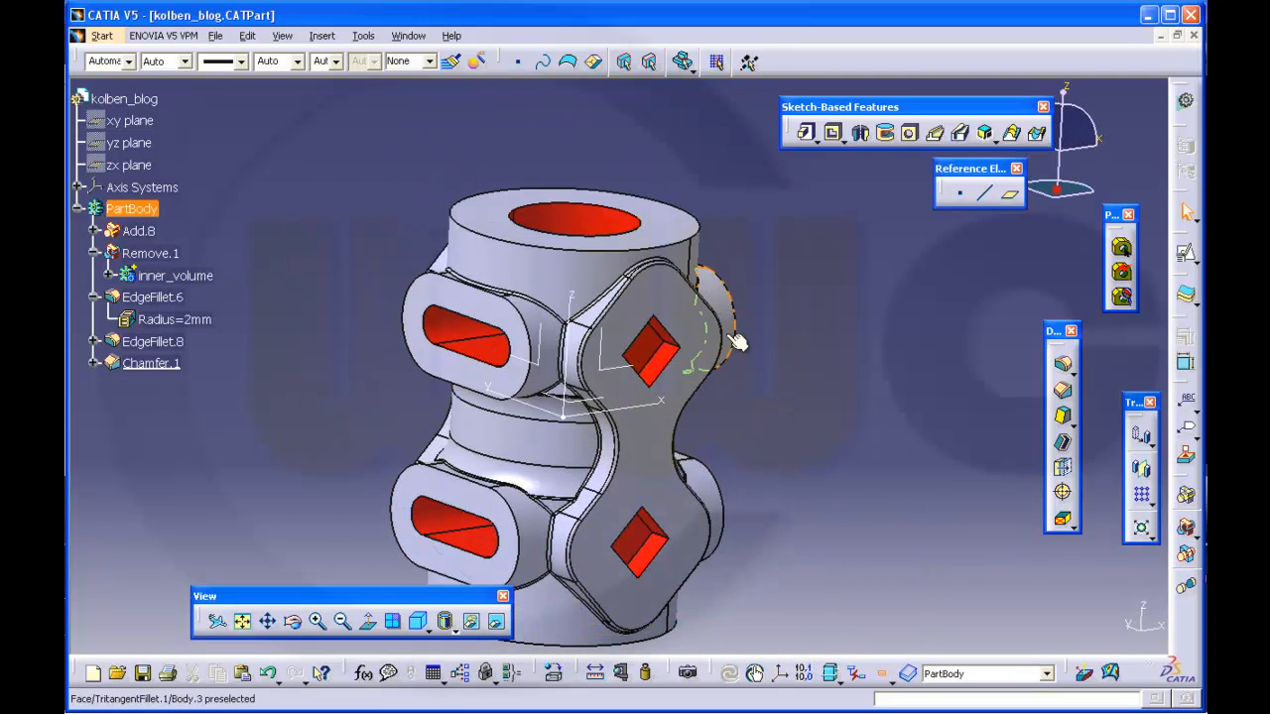
middle_click_drag(737, 342, 308, 350)
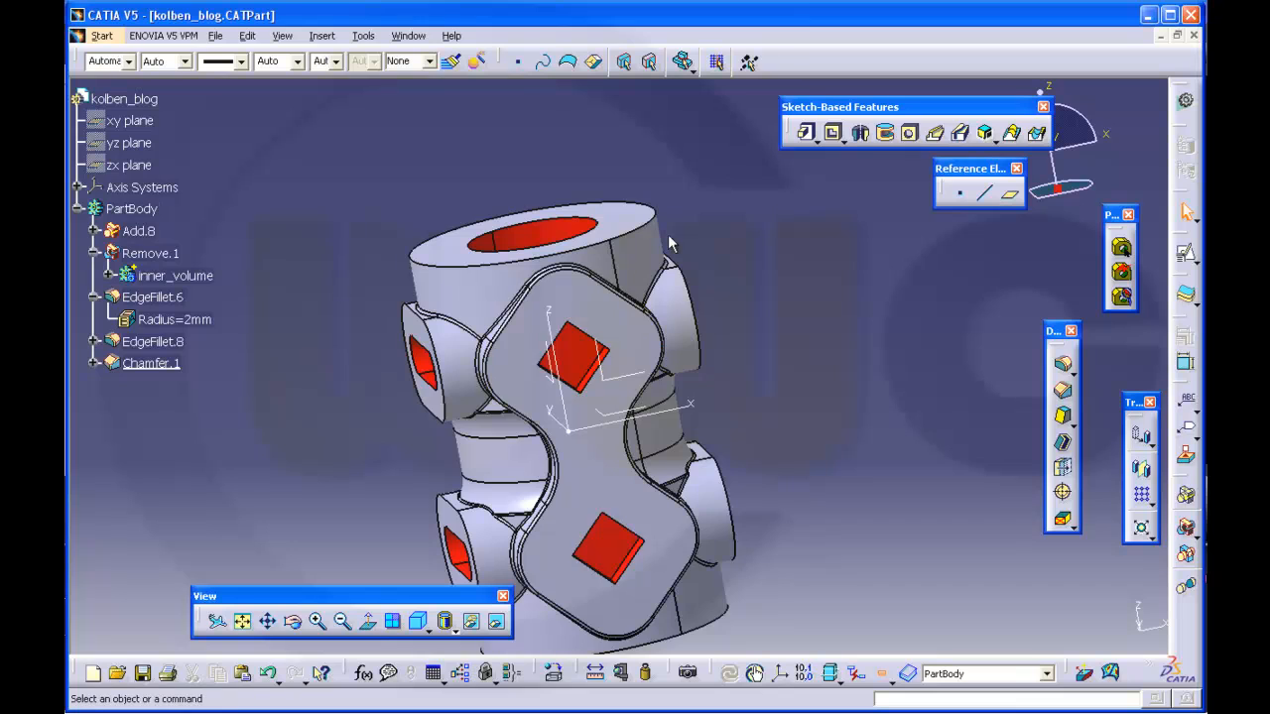
middle_click_drag(670, 243, 699, 407)
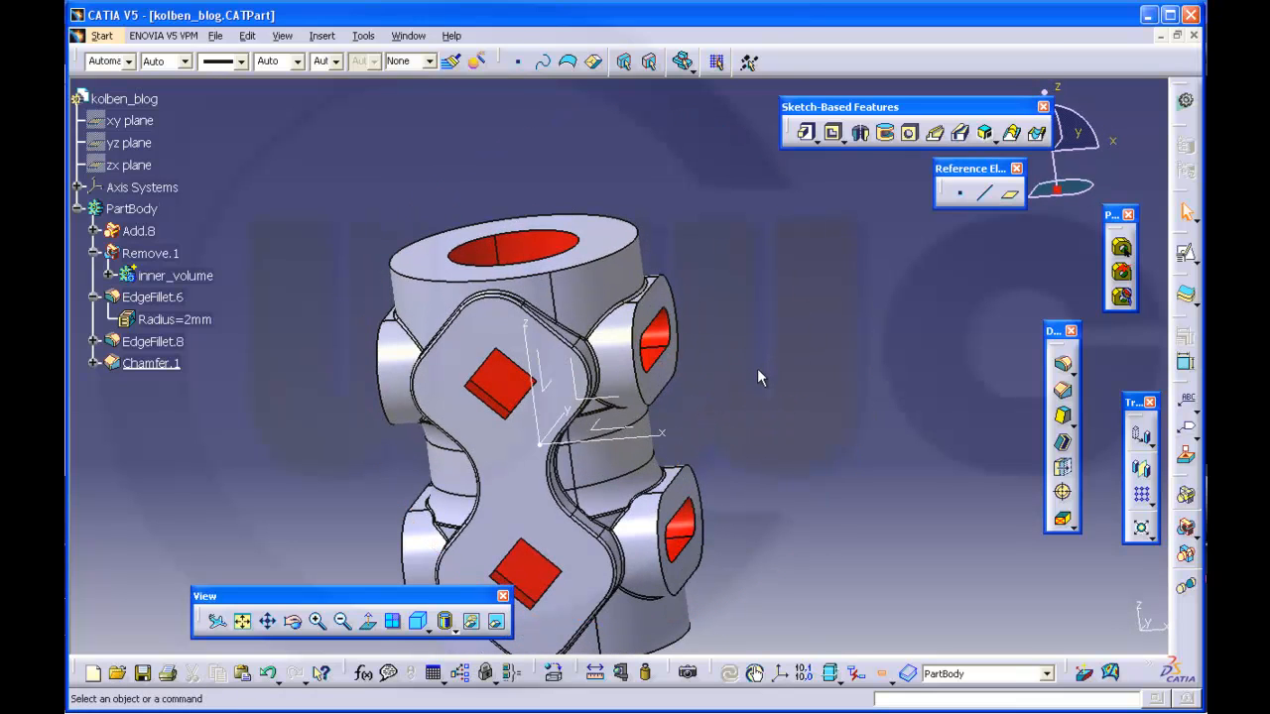
middle_click_drag(735, 412, 757, 387)
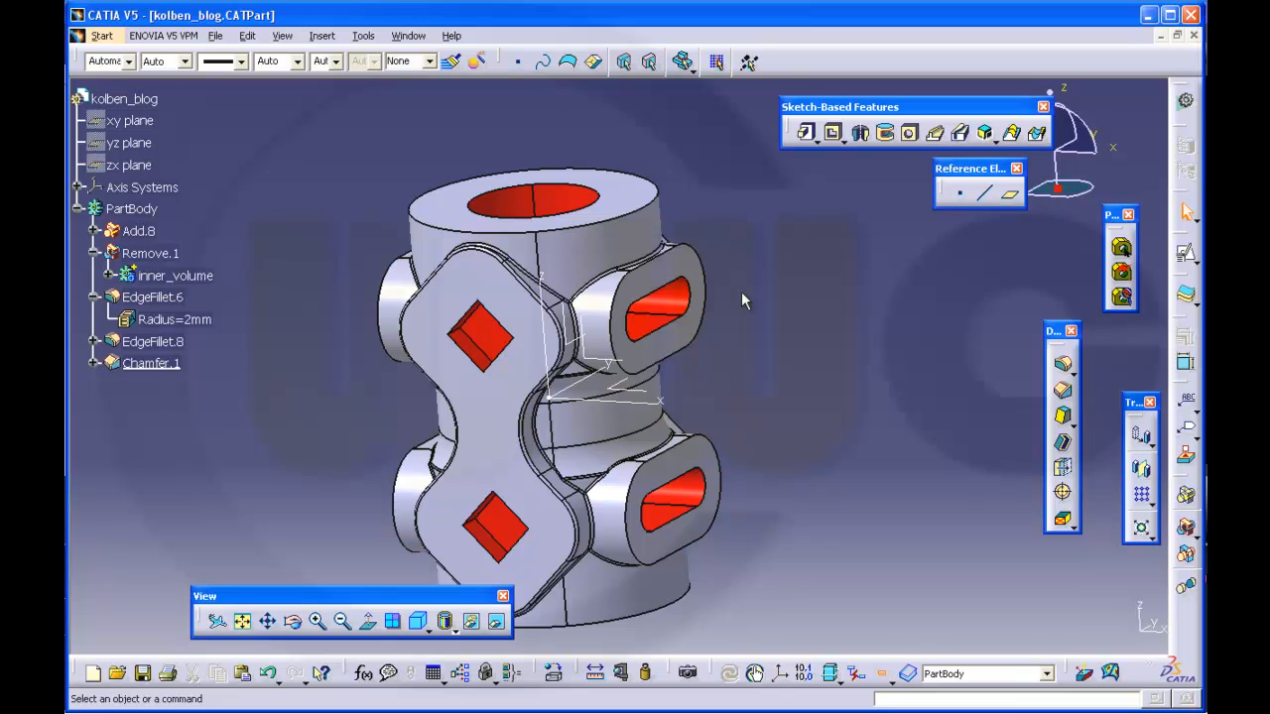
middle_click_drag(751, 375, 681, 434)
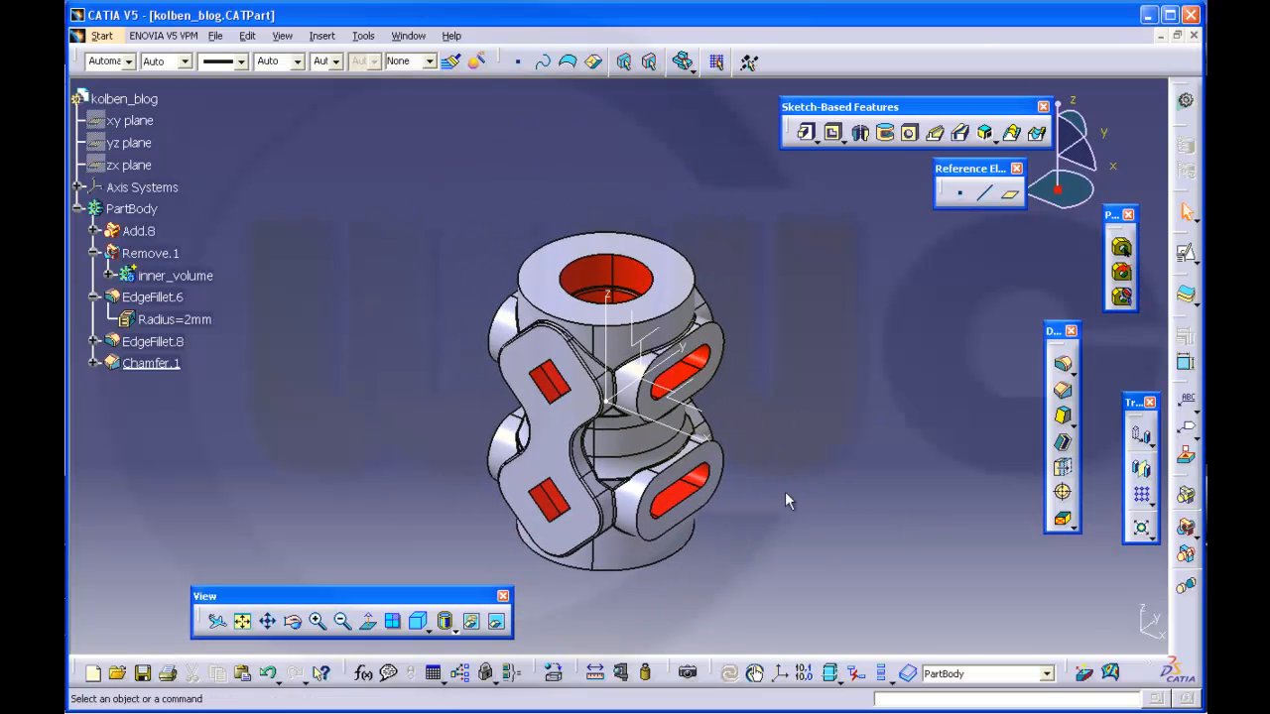
middle_click_drag(785, 501, 746, 489)
Start a hole on the shaft's upper annular end face and move its centre out of the bore onto the solid ring
middle_click_drag(694, 394, 852, 309)
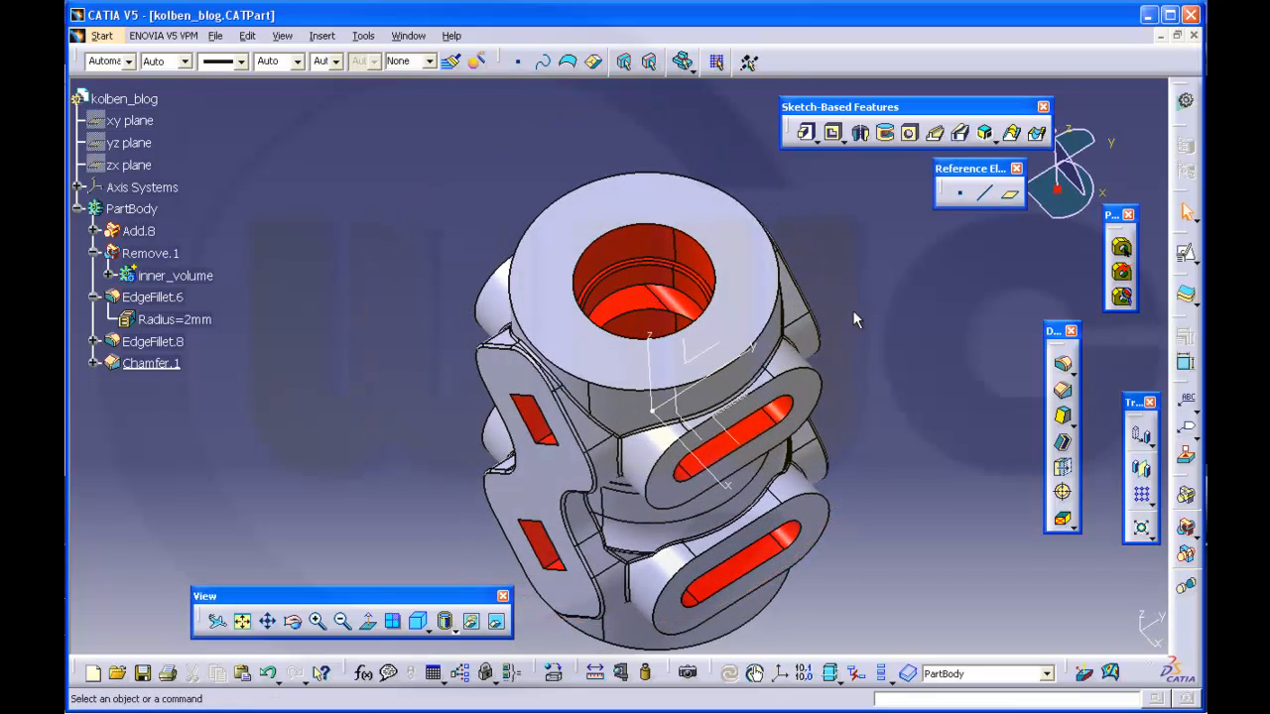
left_click(908, 139)
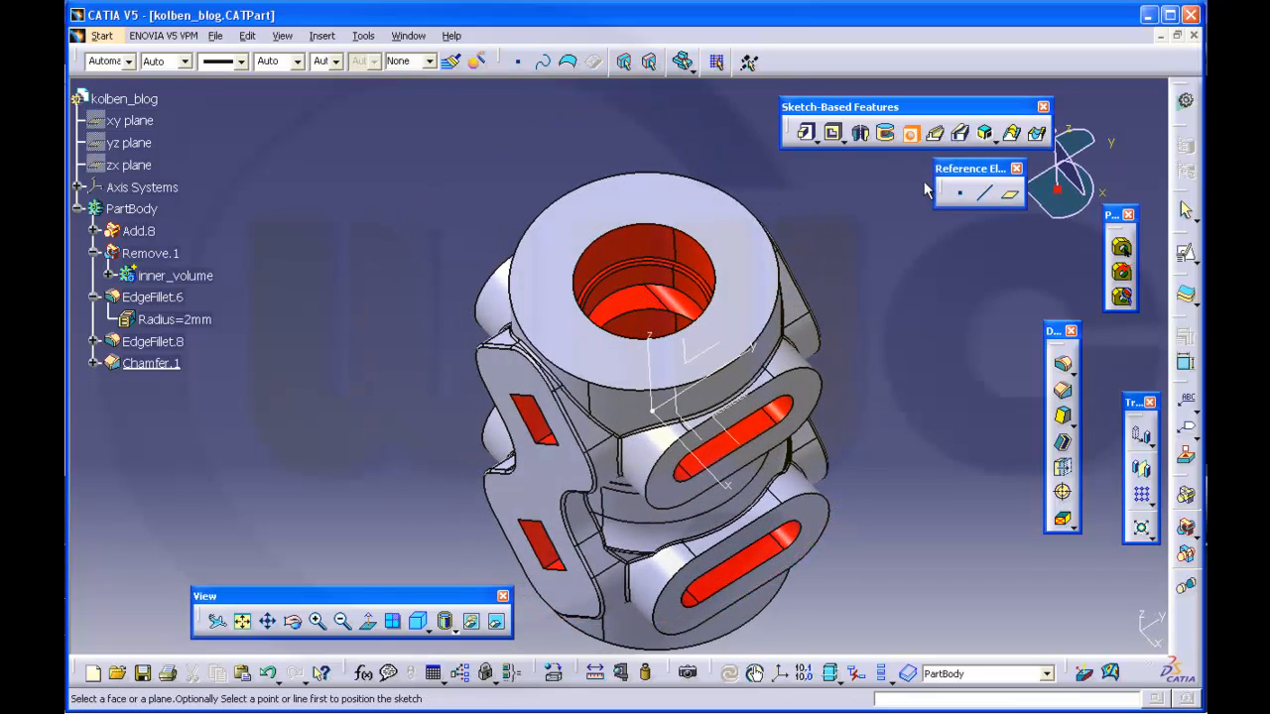
left_click(749, 260)
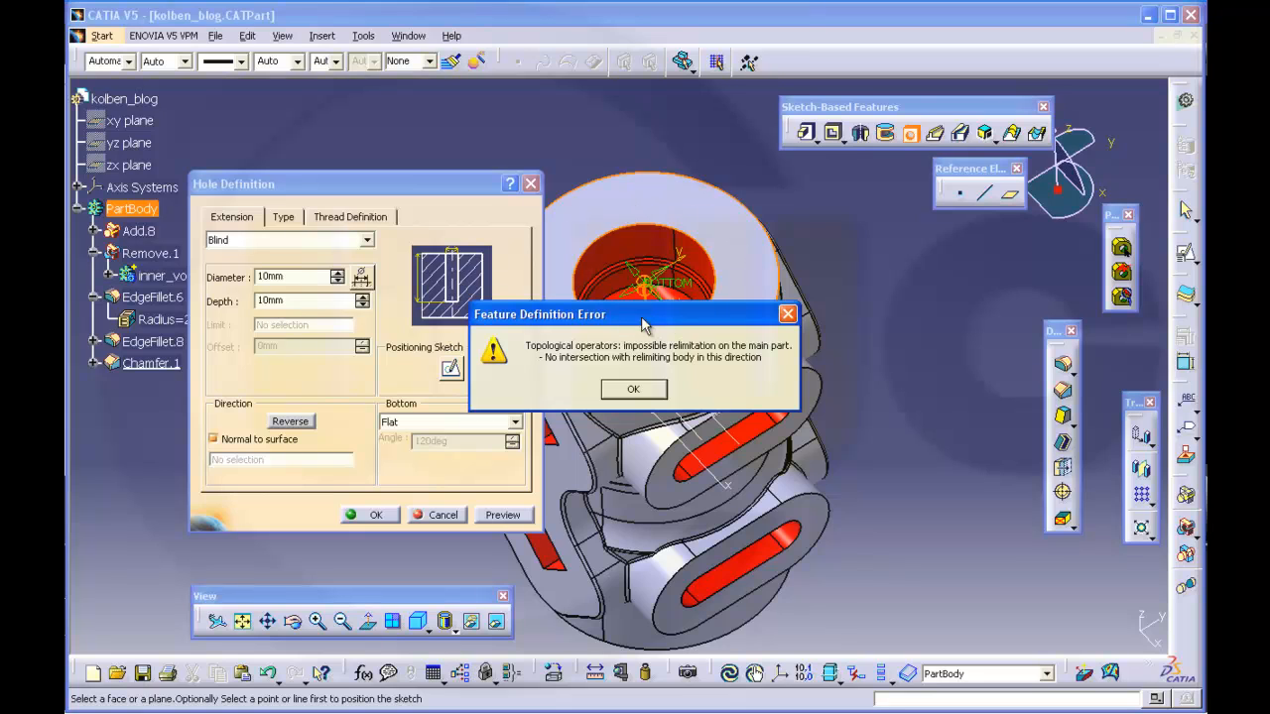
left_click(634, 390)
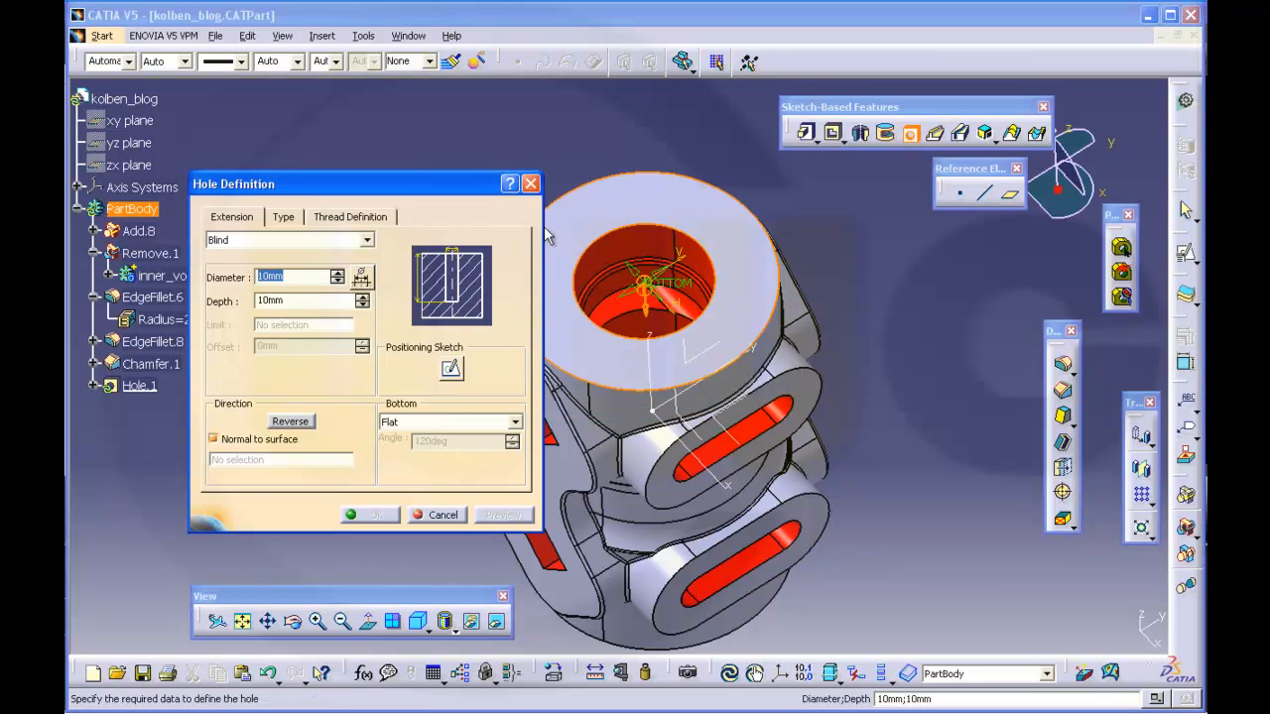
left_click_drag(443, 188, 389, 155)
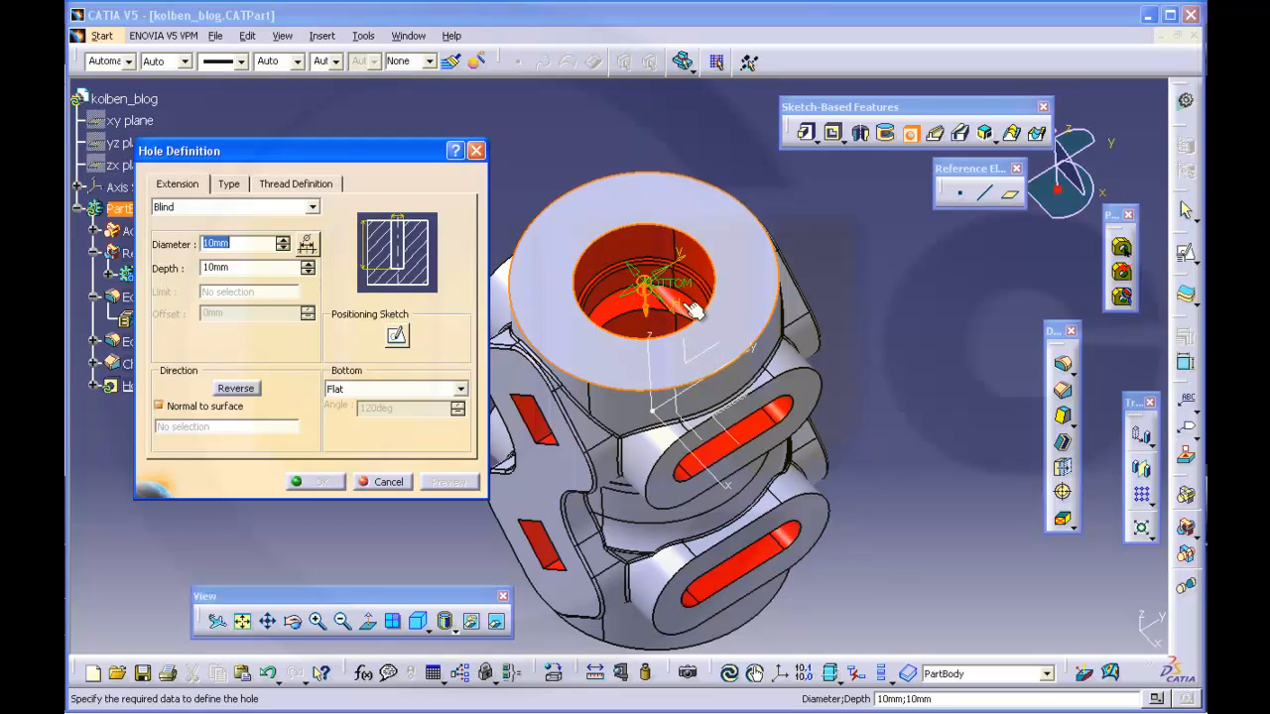
left_click_drag(390, 151, 376, 123)
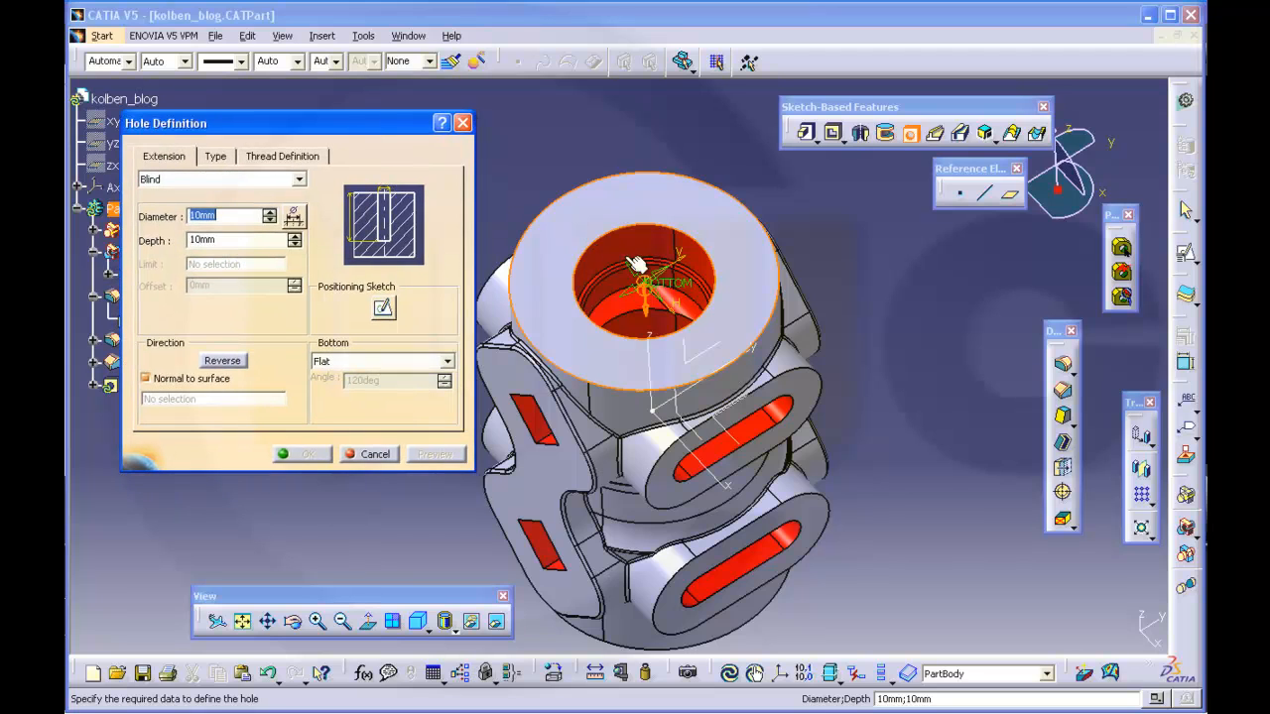
left_click_drag(631, 276, 702, 220)
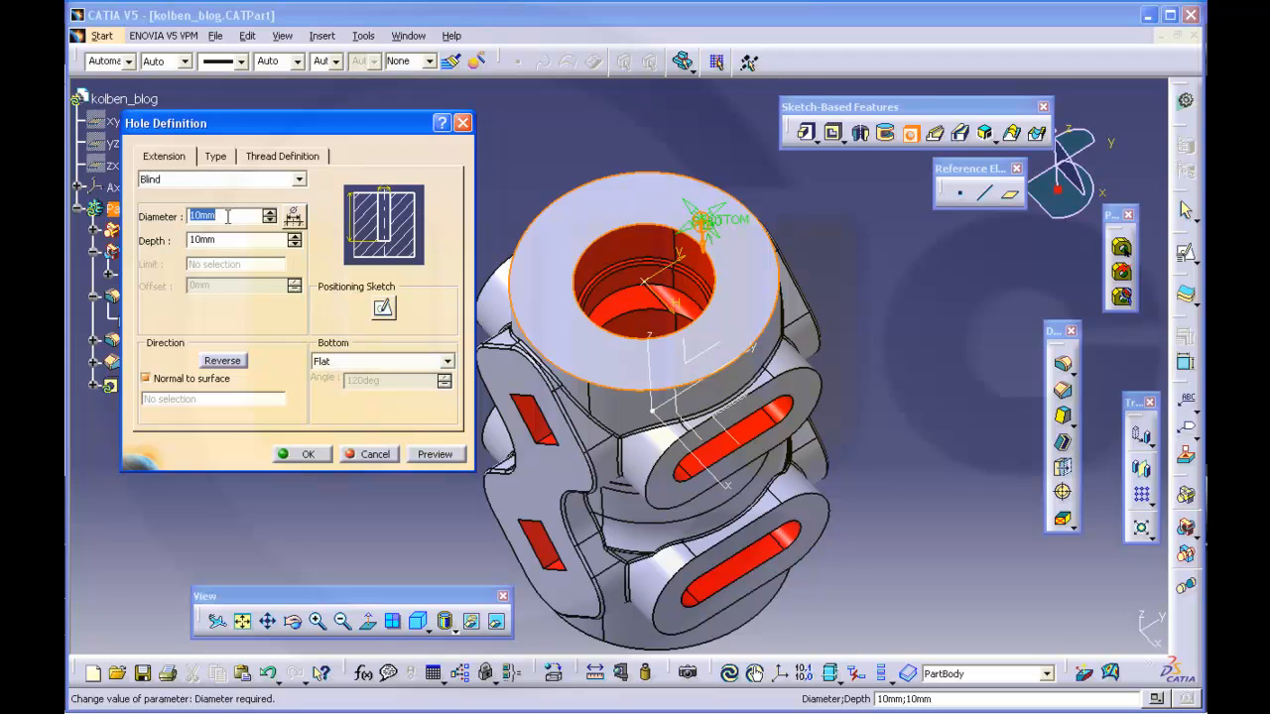
Set the new hole's type to Countersunk
left_click(217, 155)
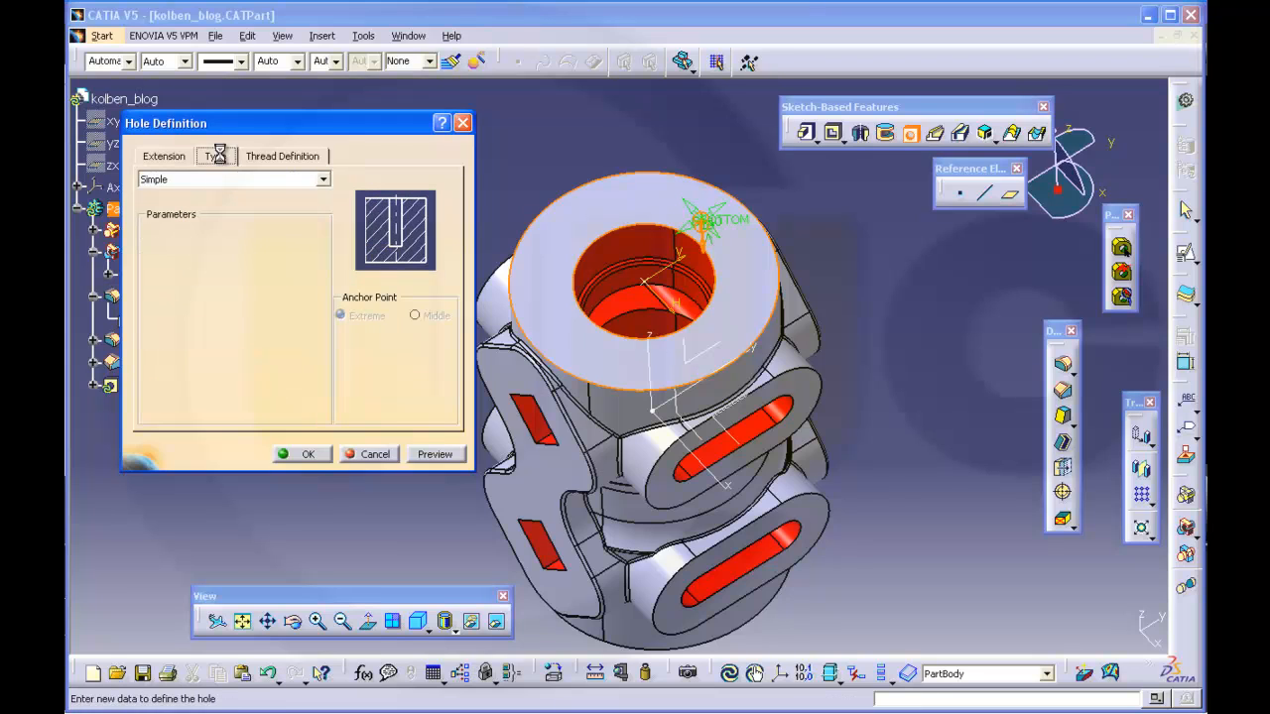
left_click(324, 180)
left_click(322, 213)
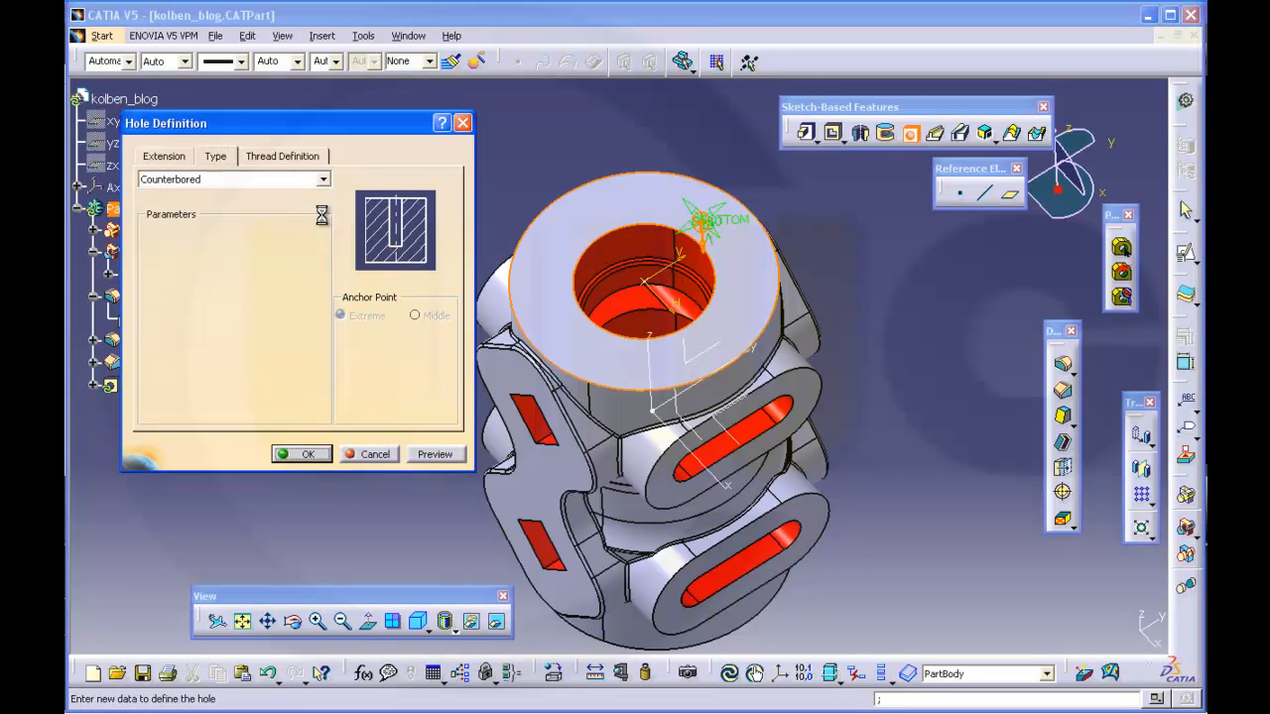
left_click(328, 179)
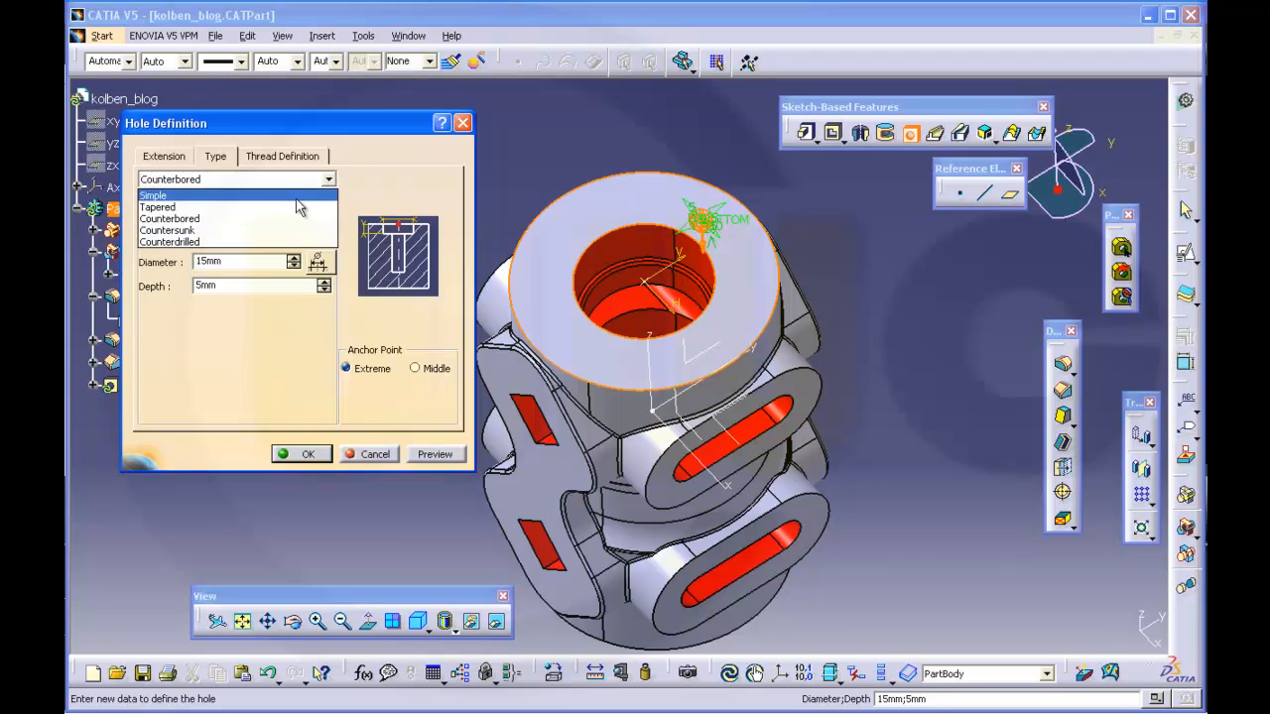
left_click(286, 231)
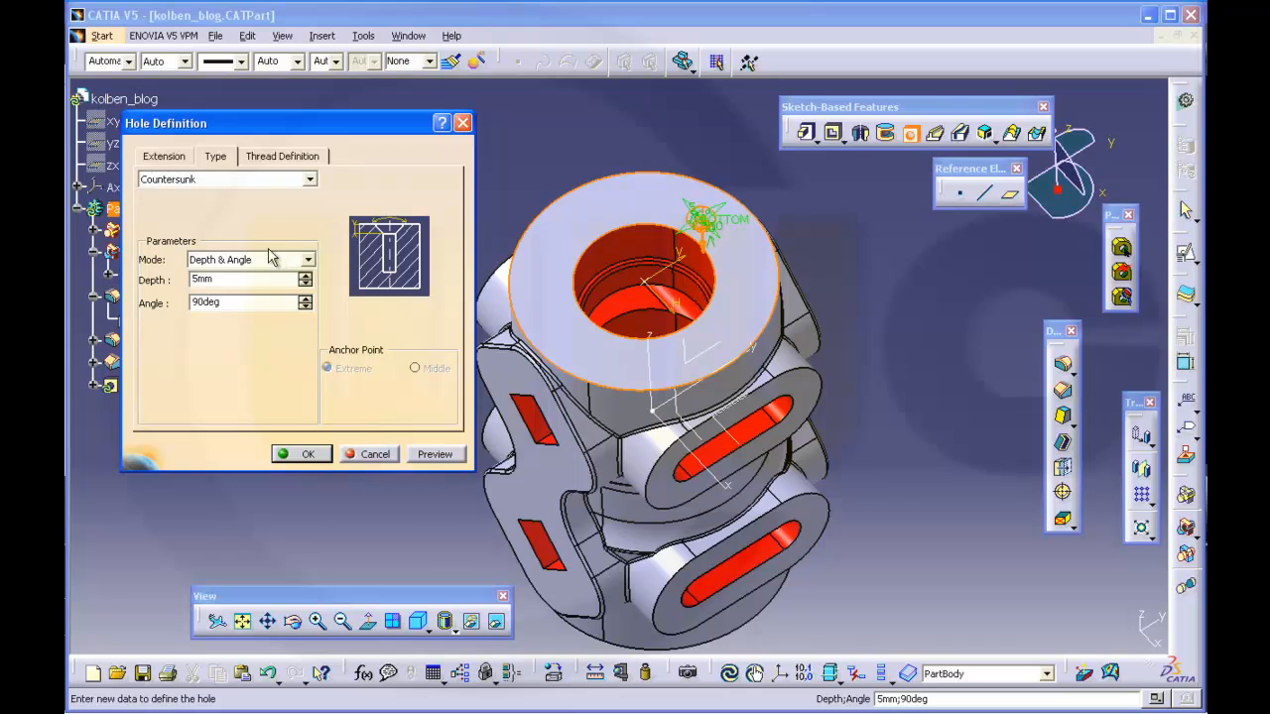
Give the blind hole a 30 mm depth, a 15 mm diameter and a V-Bottom
left_click(173, 159)
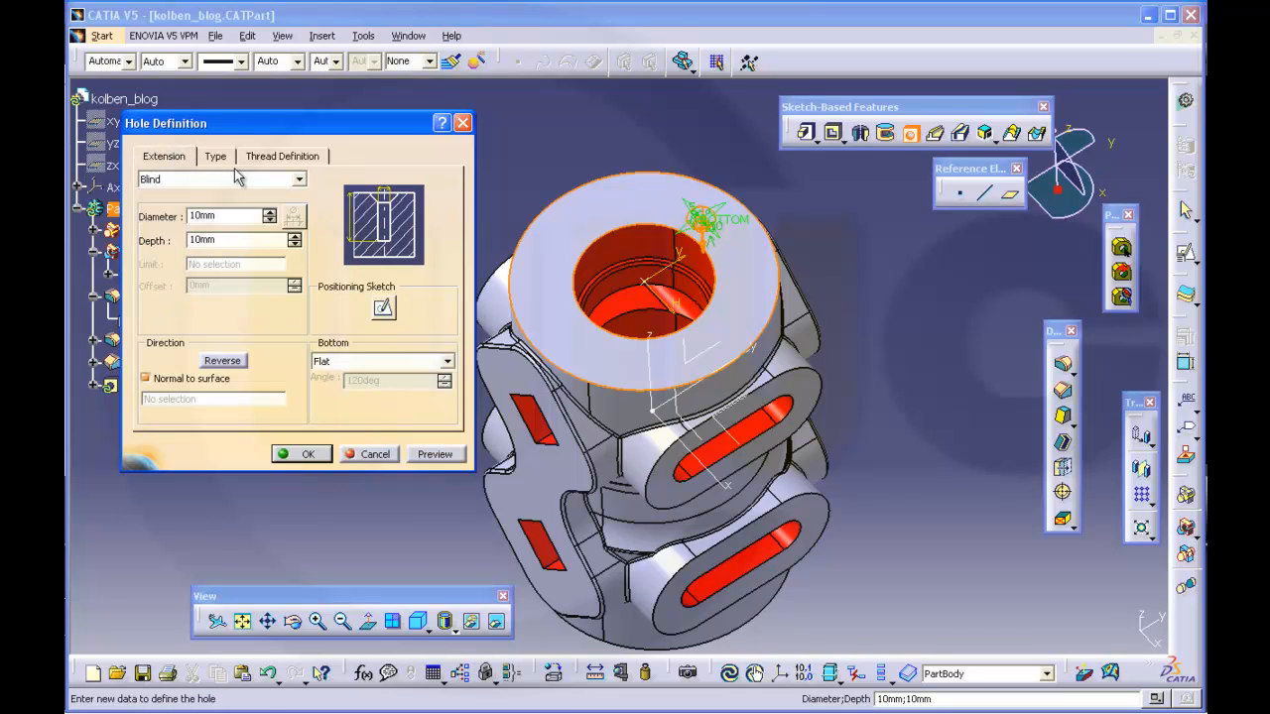
double_click(239, 240)
key("Return")
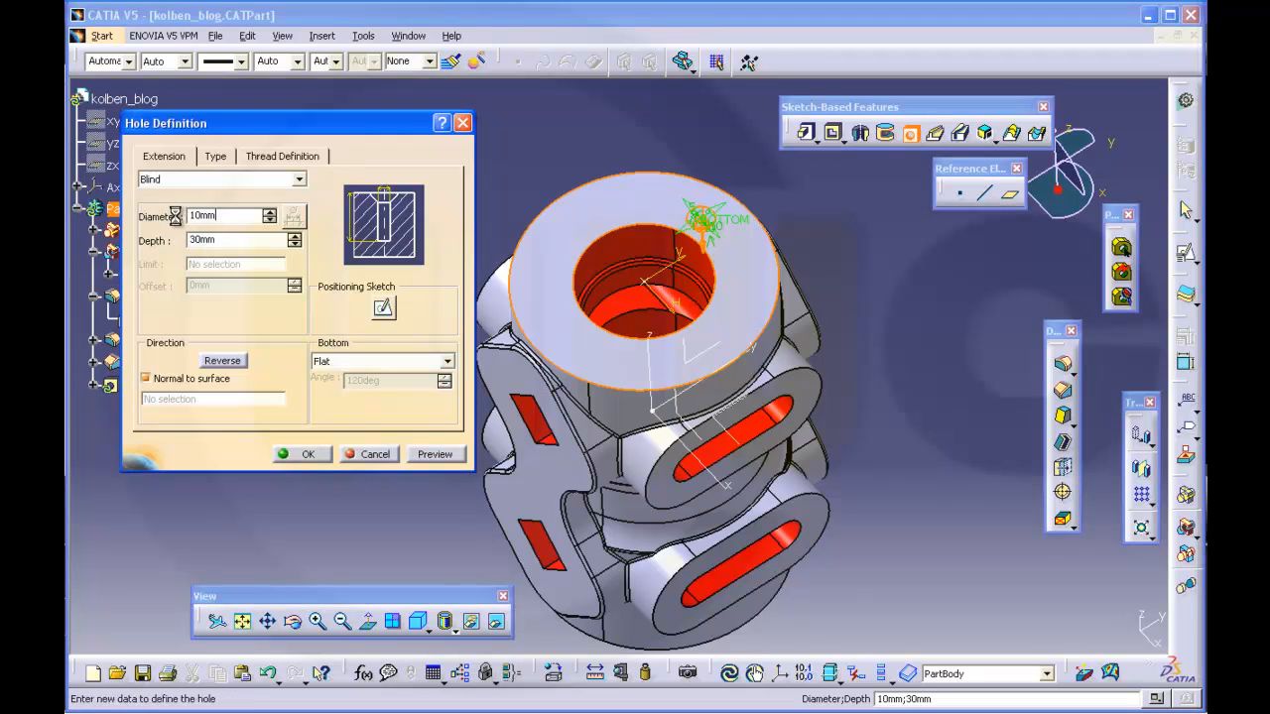
double_click(236, 216)
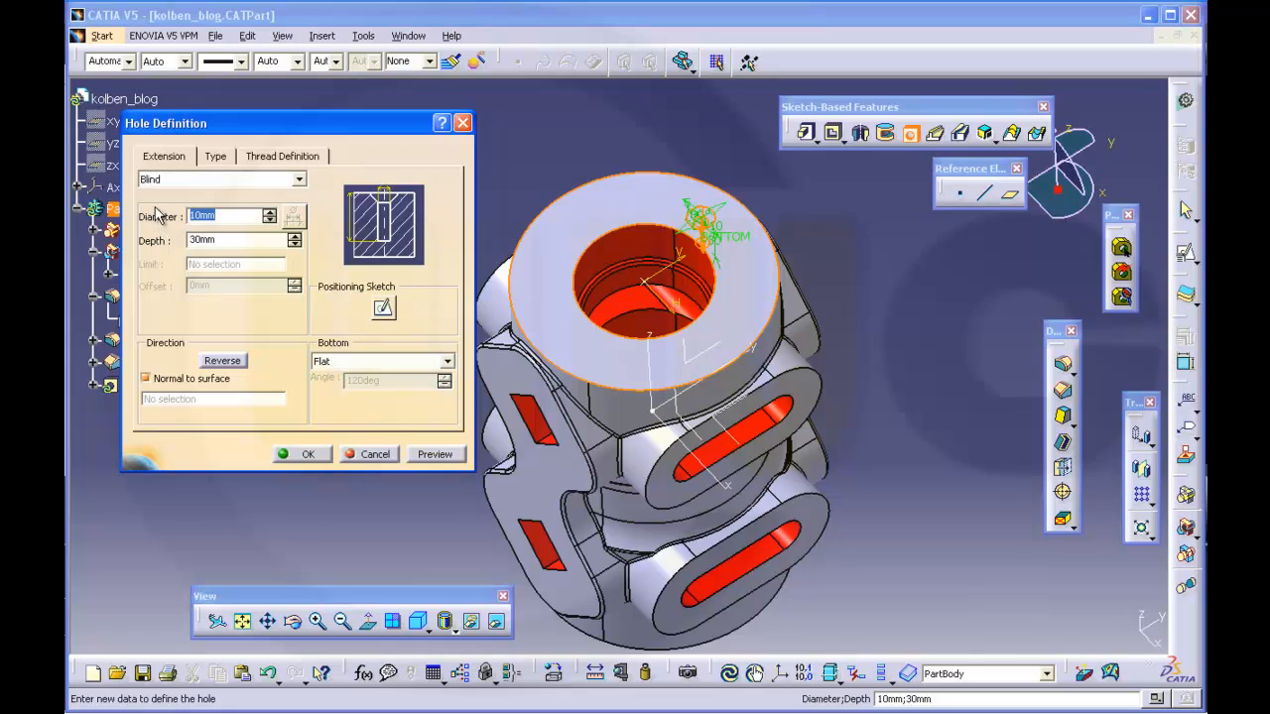
type("15")
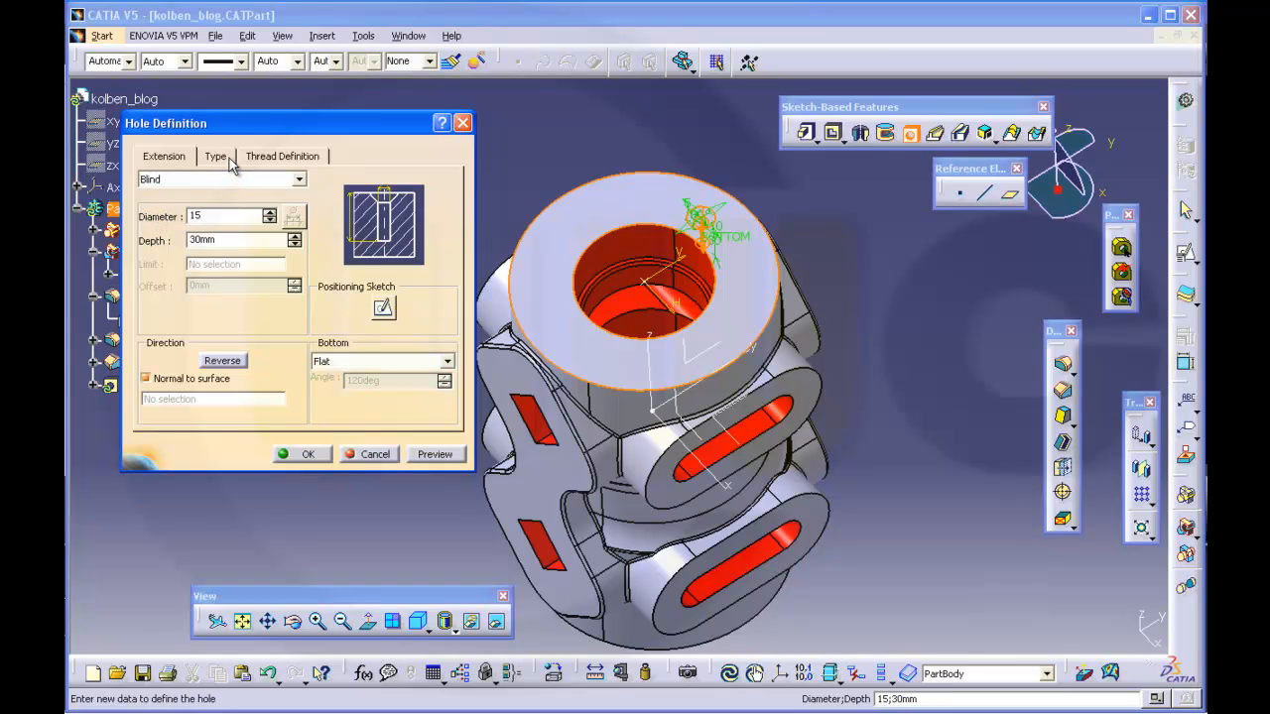
left_click(447, 361)
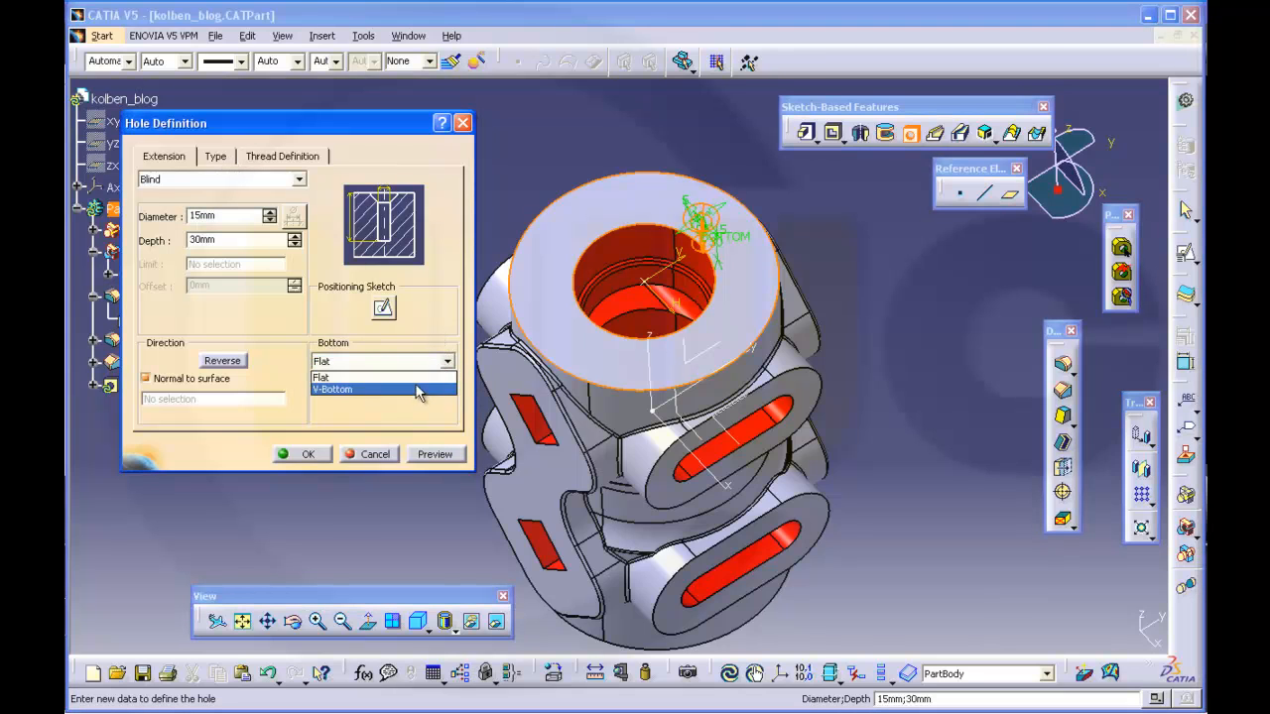
left_click(415, 389)
Define the countersink by Depth & Diameter instead of depth and angle
left_click(226, 161)
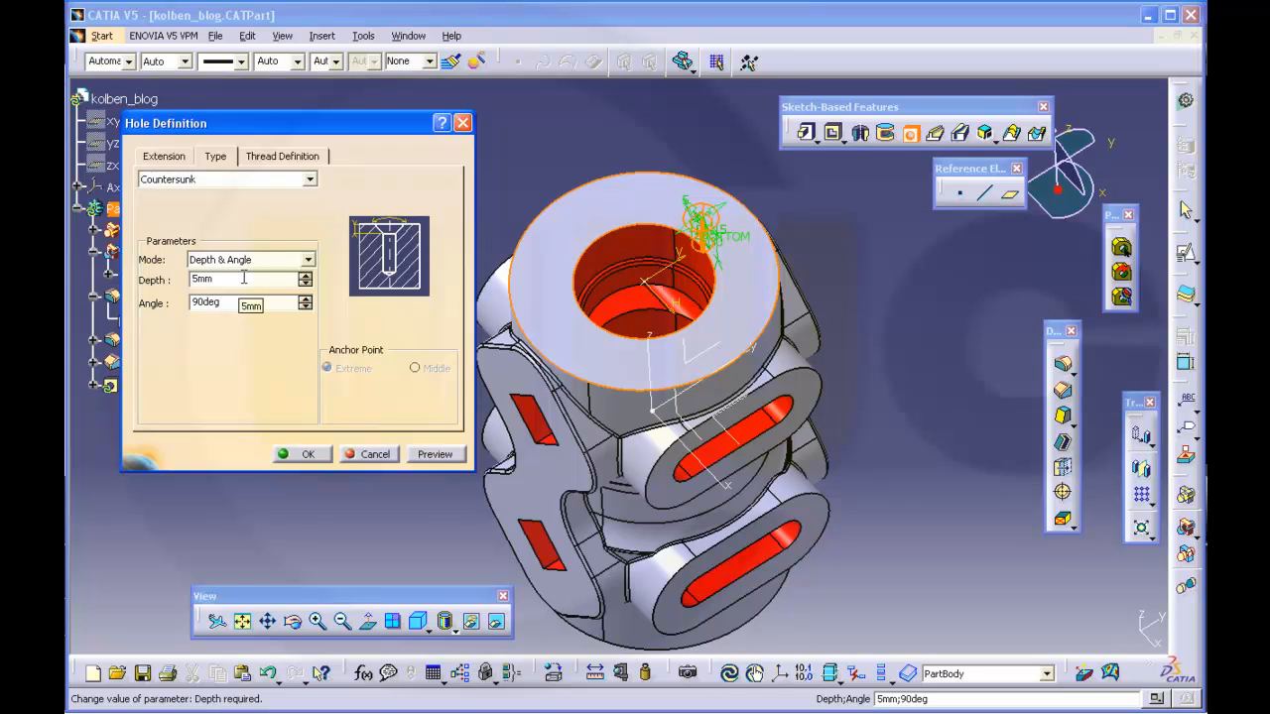
left_click(309, 260)
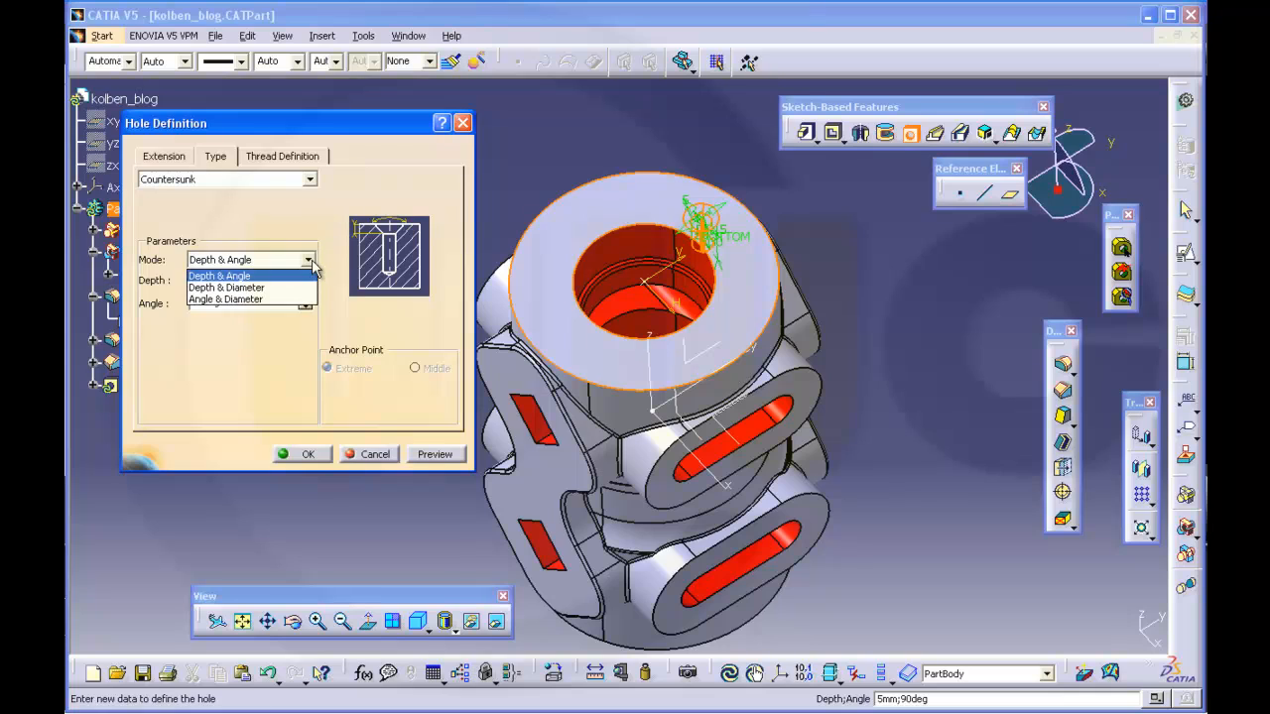
left_click(256, 289)
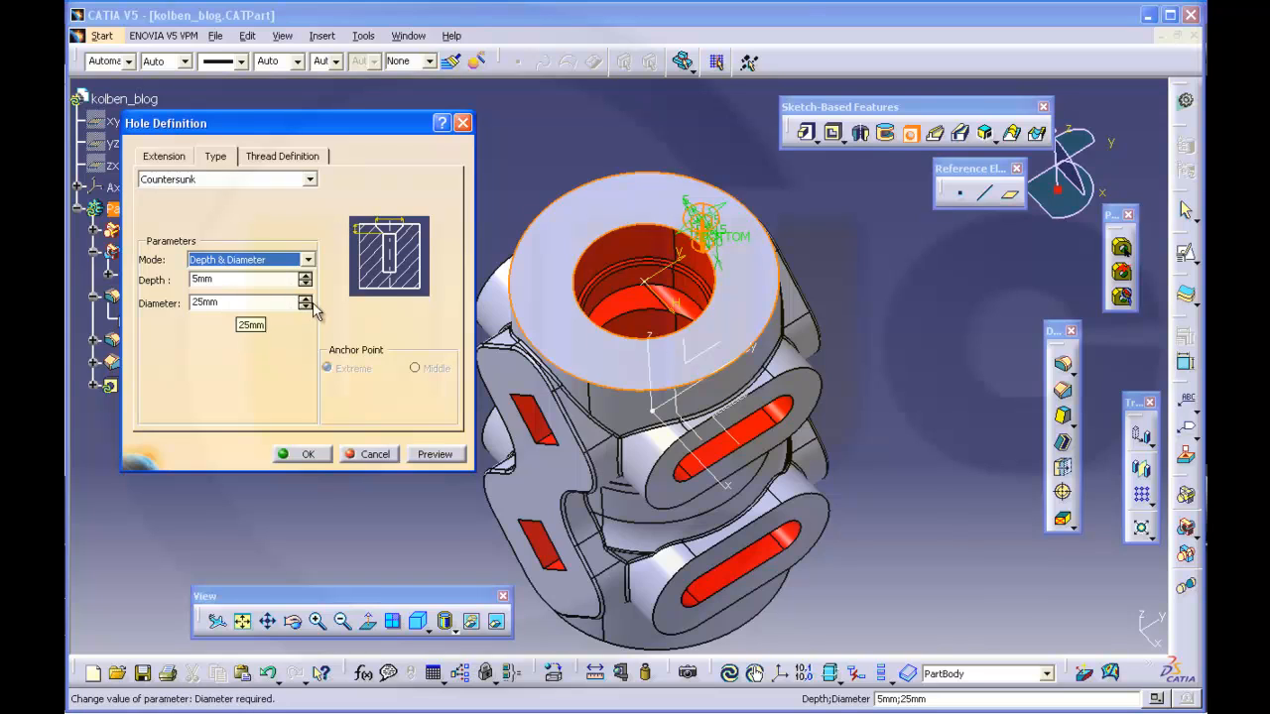
Open the hole's positioning sketch and draw a construction circle outside the part, centred at about H 152 mm, V 34 mm
left_click(166, 157)
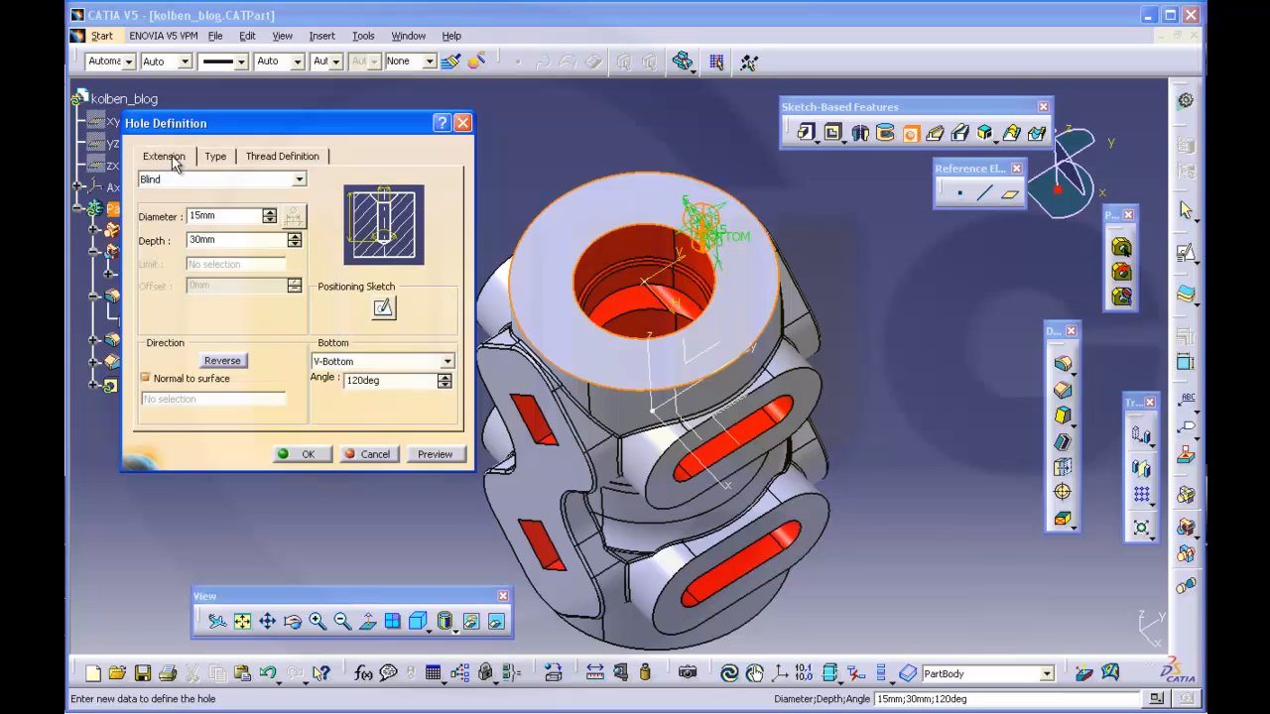
left_click(383, 311)
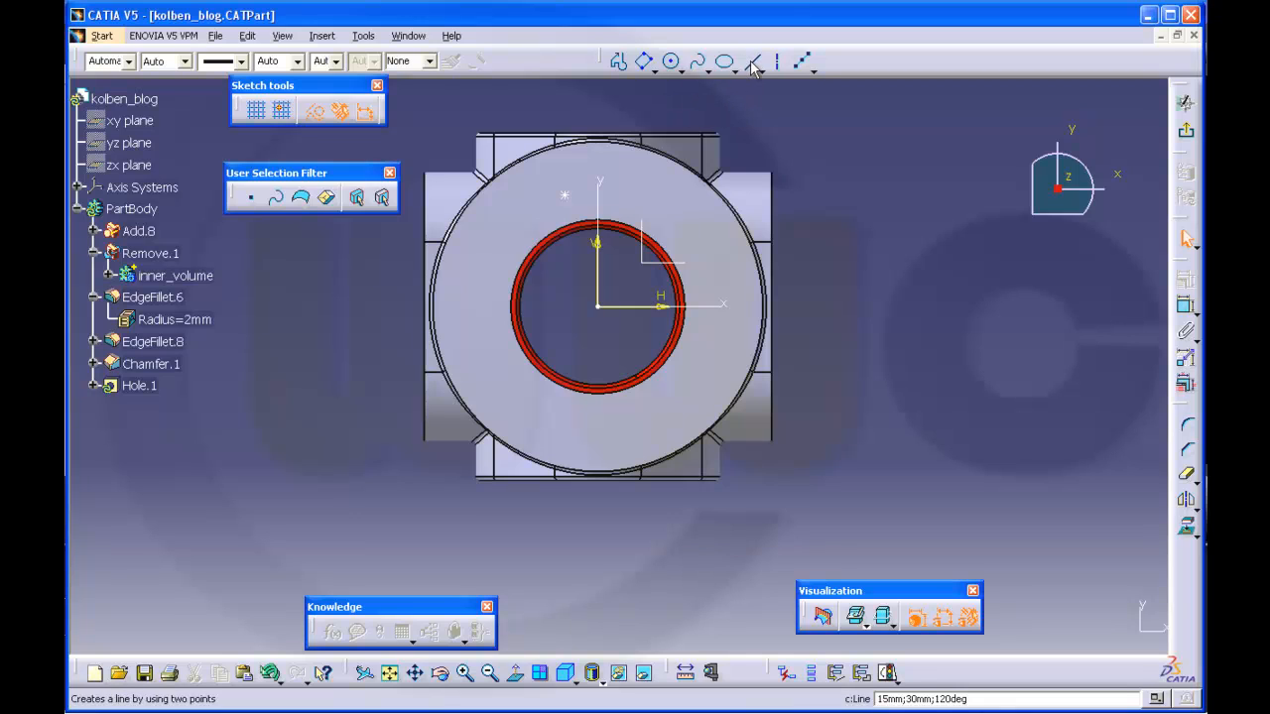
left_click(673, 61)
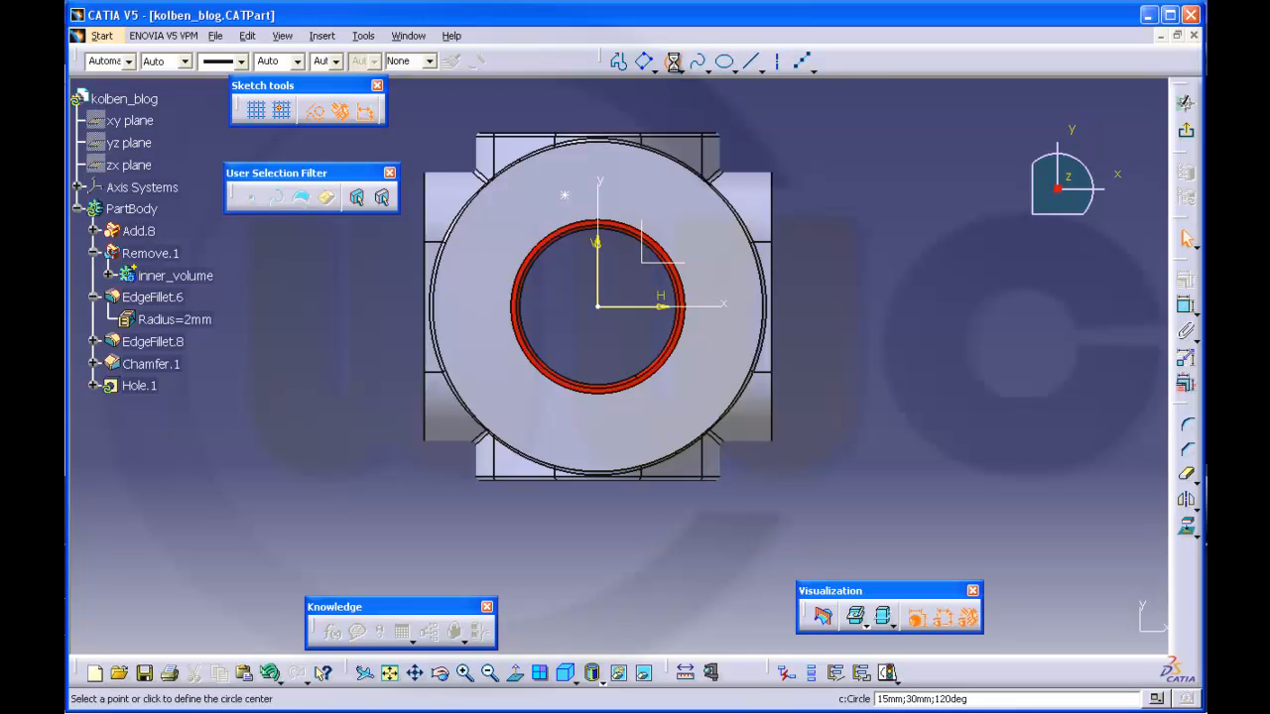
left_click(861, 250)
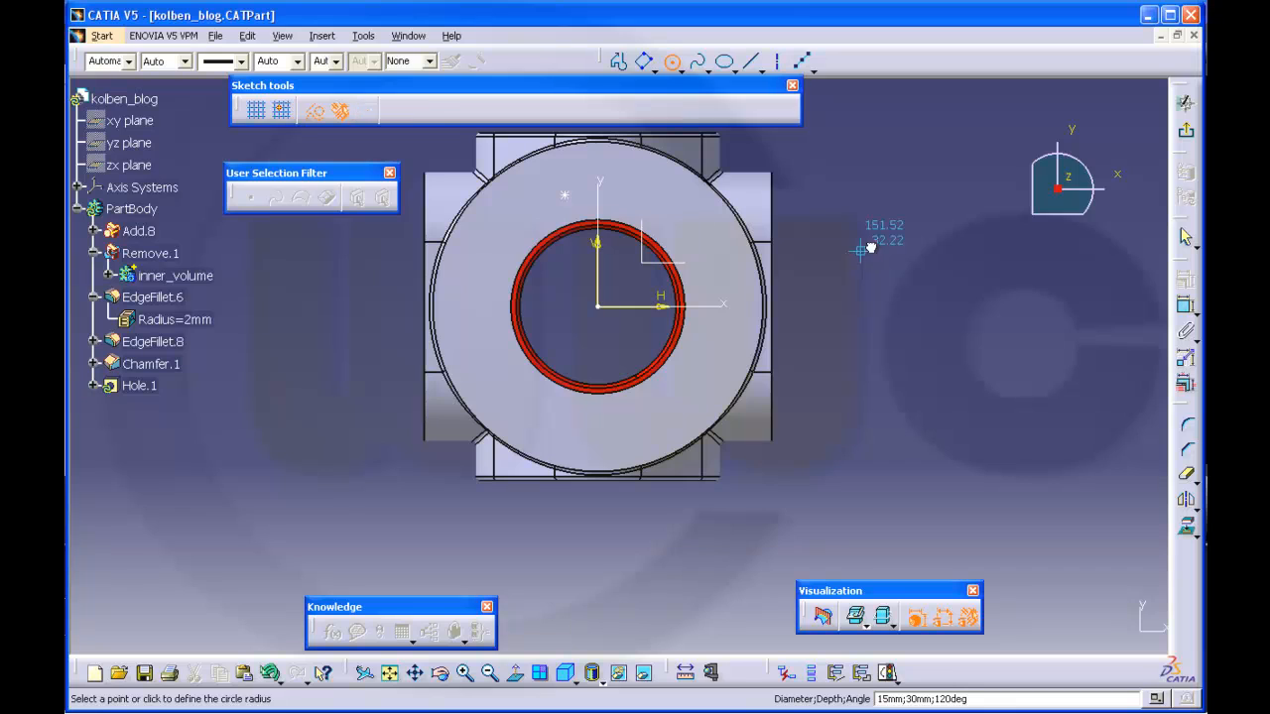
left_click(921, 221)
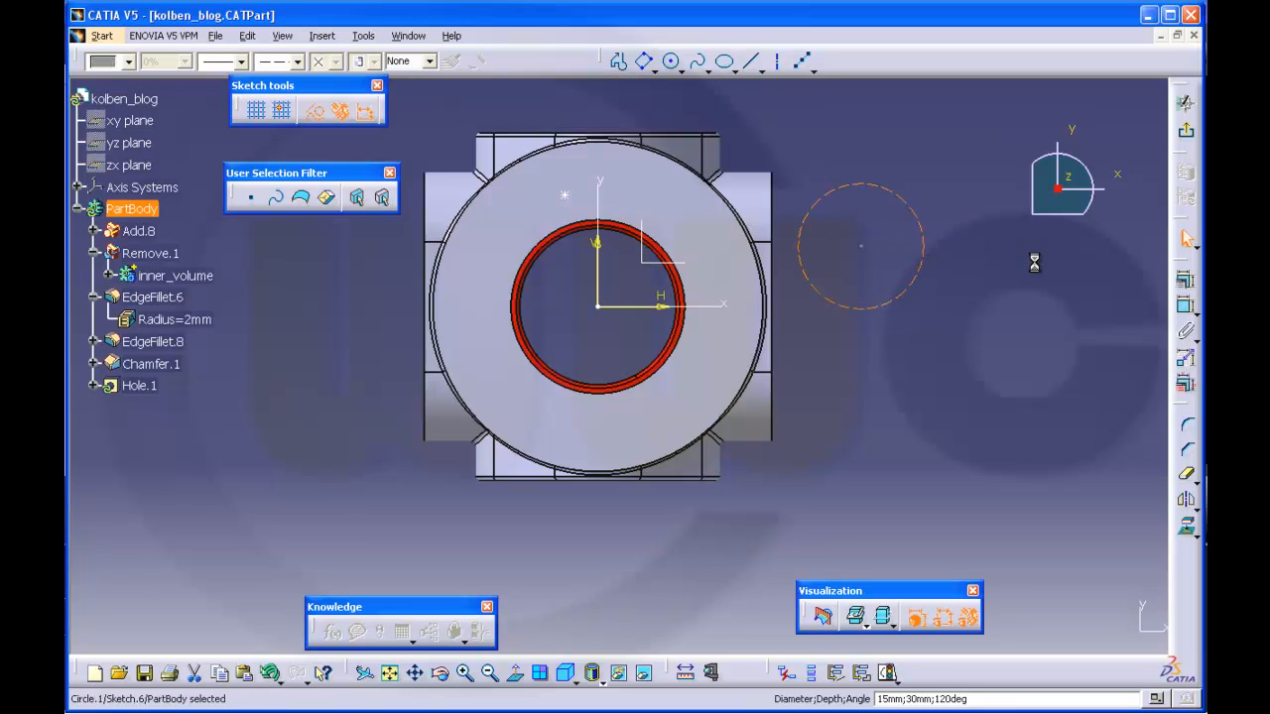
Constrain the construction circle's centre to be coincident with the horizontal axis through the shaft's centre
left_click(1186, 310)
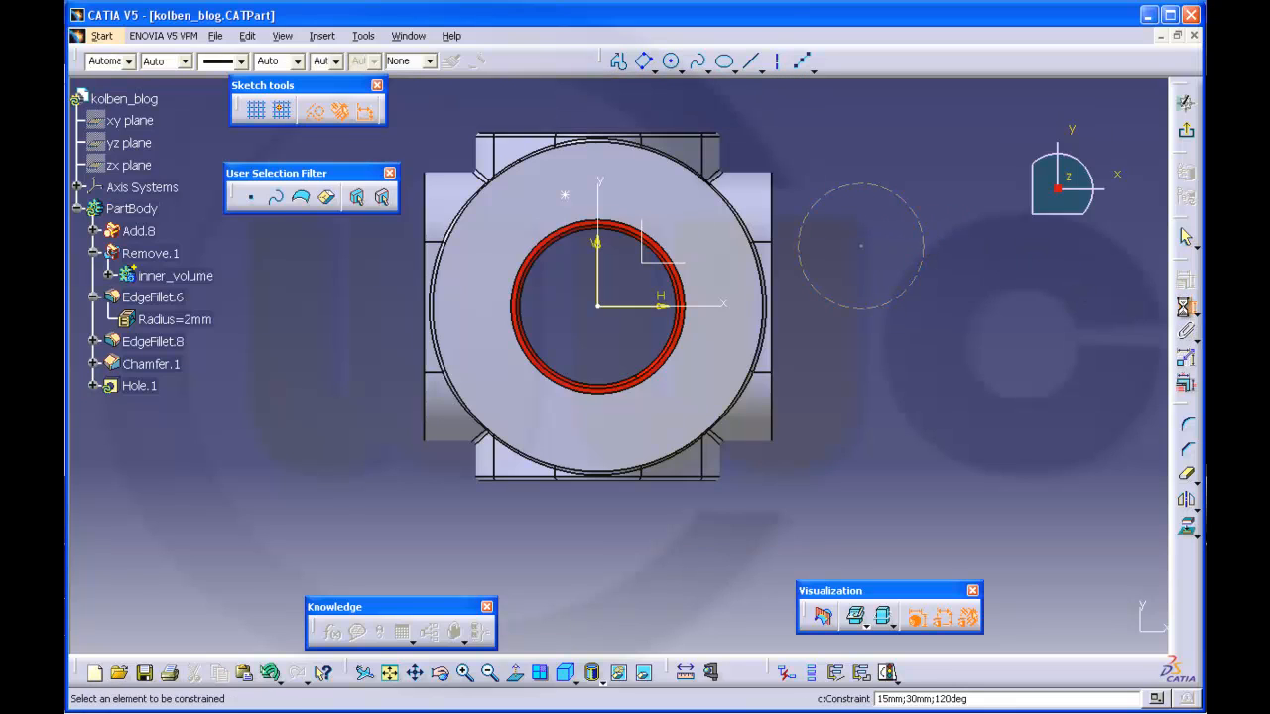
left_click(861, 246)
left_click(729, 303)
right_click(860, 365)
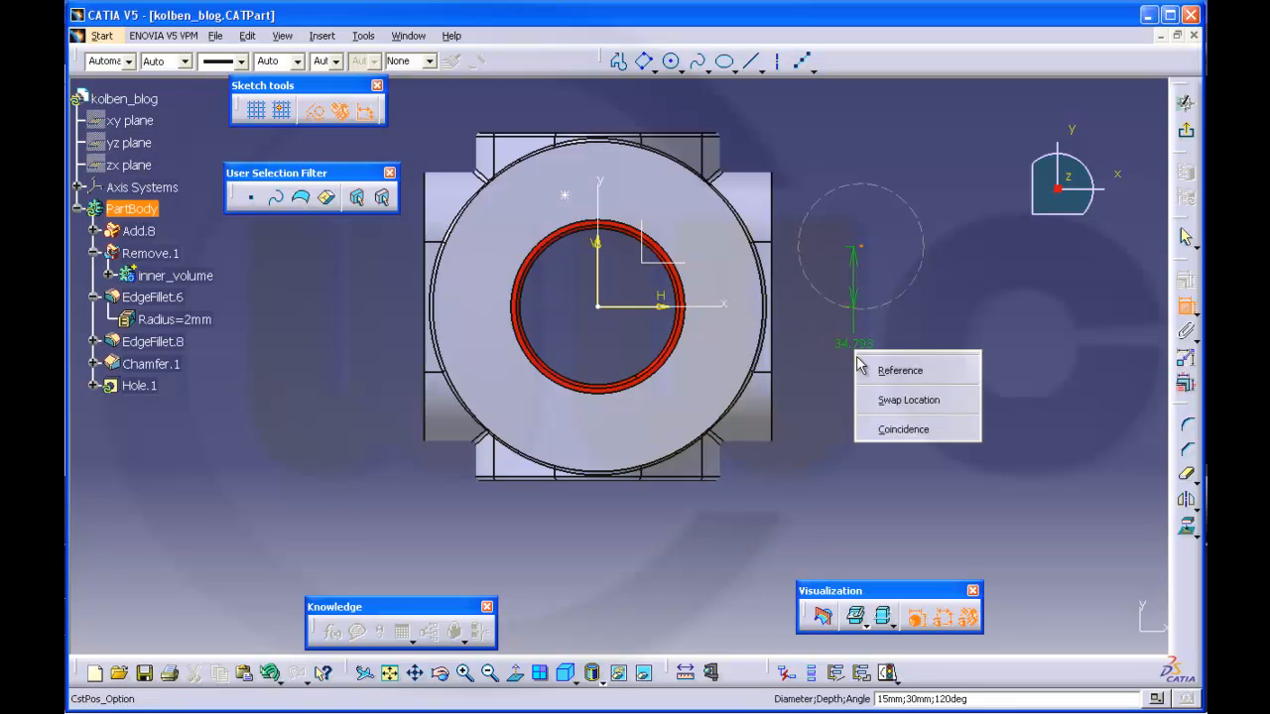
left_click(903, 429)
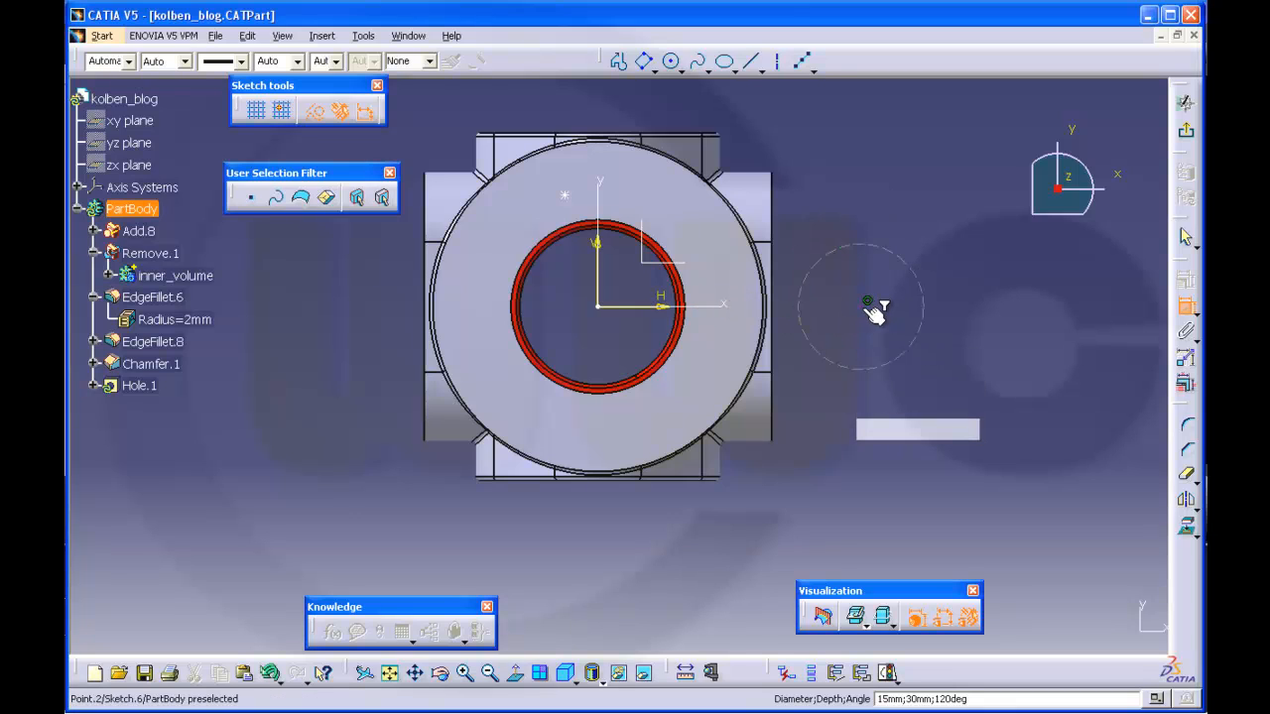
Constrain the construction circle's centre to be coincident with the vertical axis through the shaft's centre
left_click(860, 309)
left_click(602, 184)
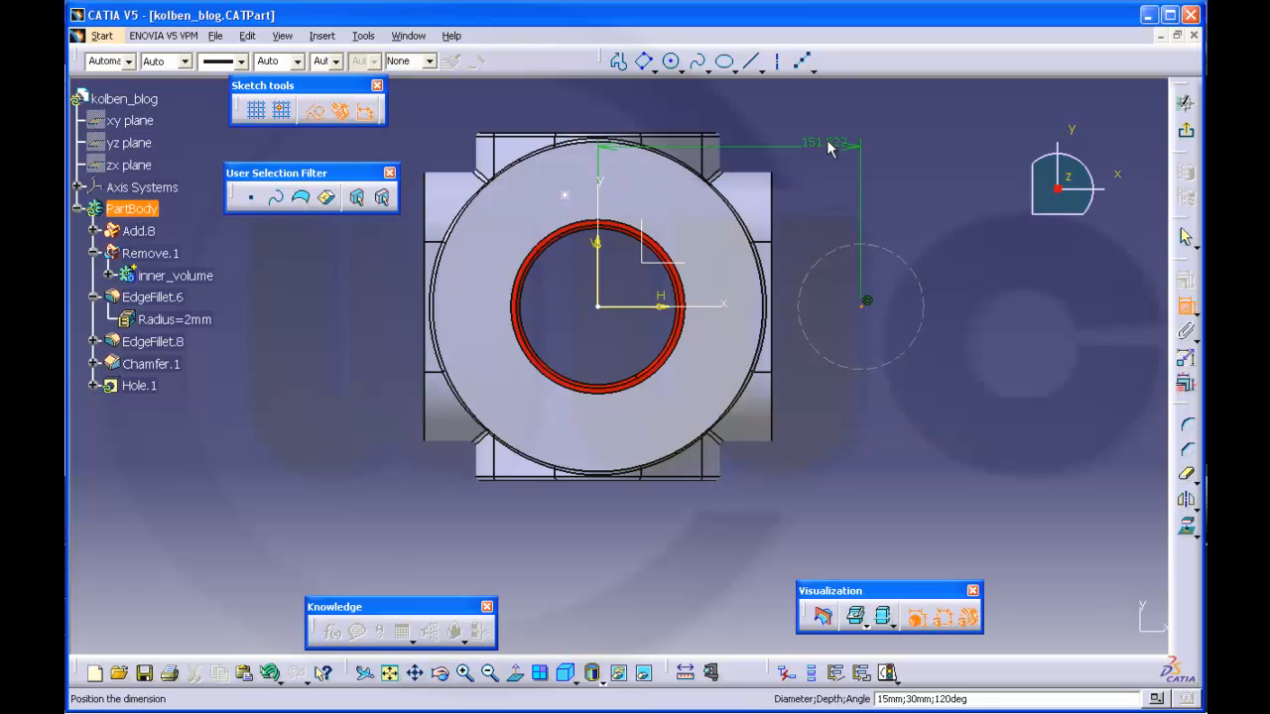
right_click(827, 143)
left_click(866, 218)
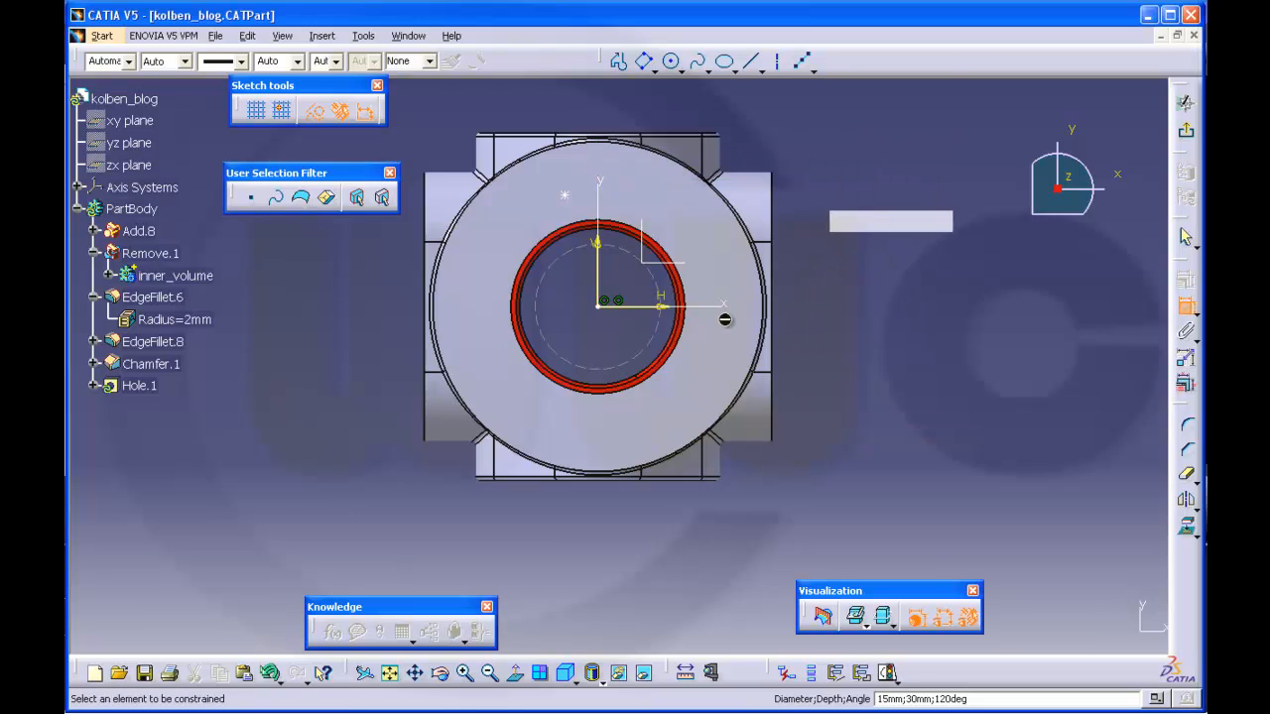
Dimension the construction circle as a radius and set it to 70 mm
left_click(655, 339)
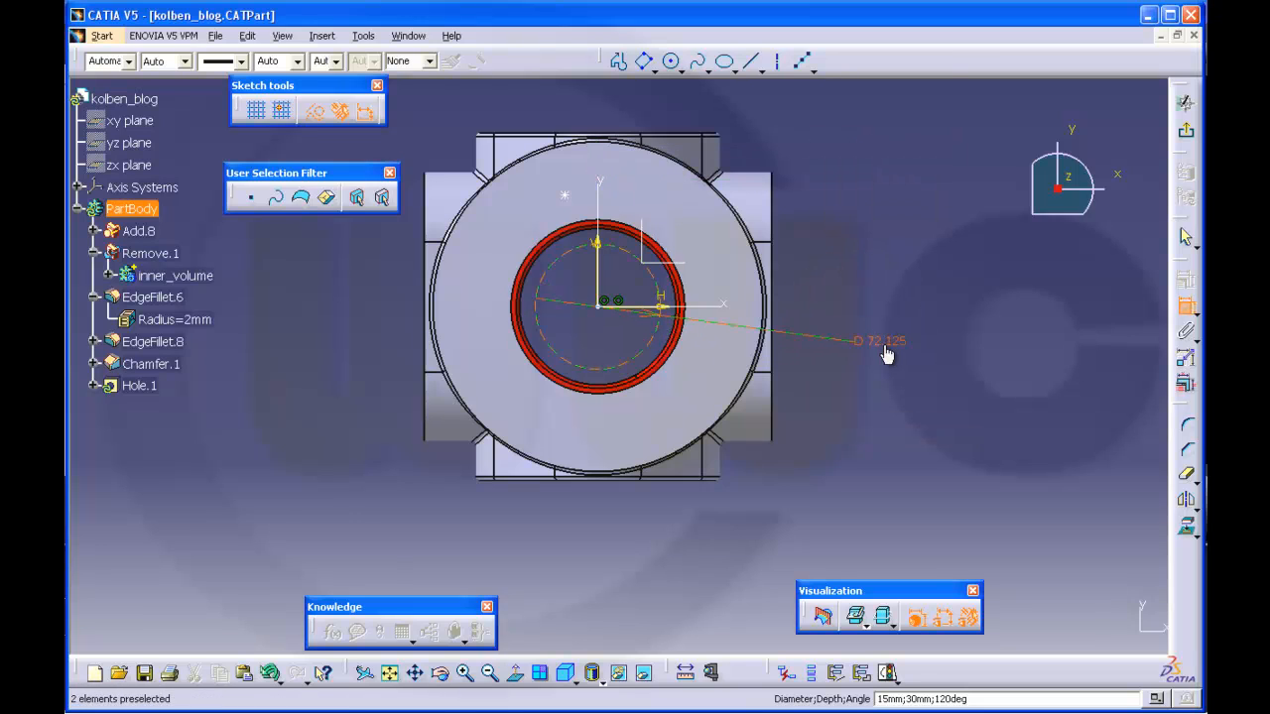
double_click(885, 347)
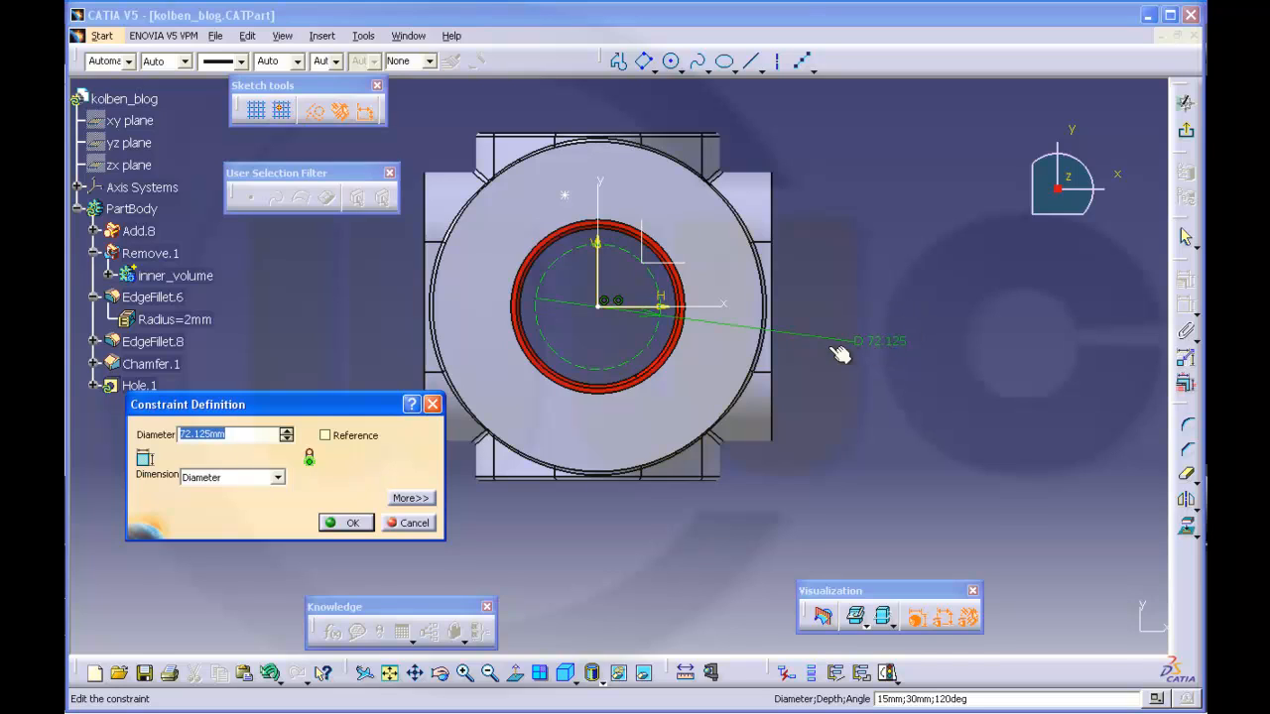
left_click(276, 478)
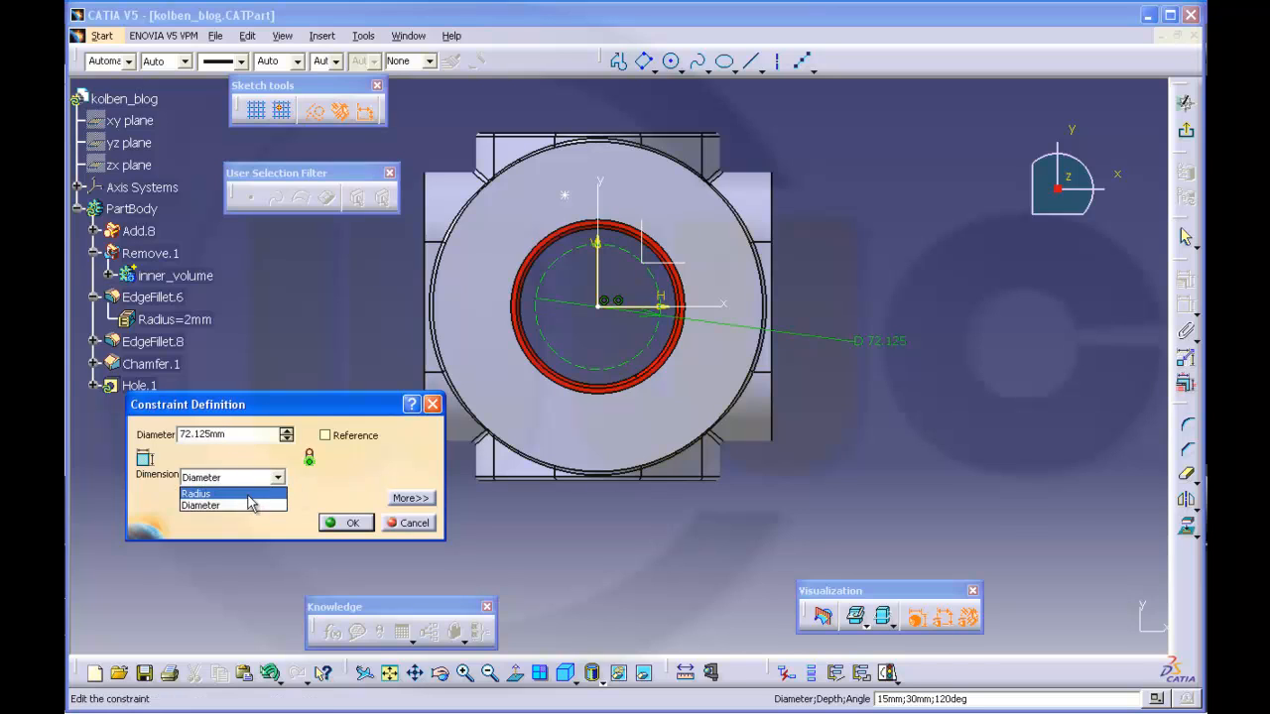
left_click(223, 493)
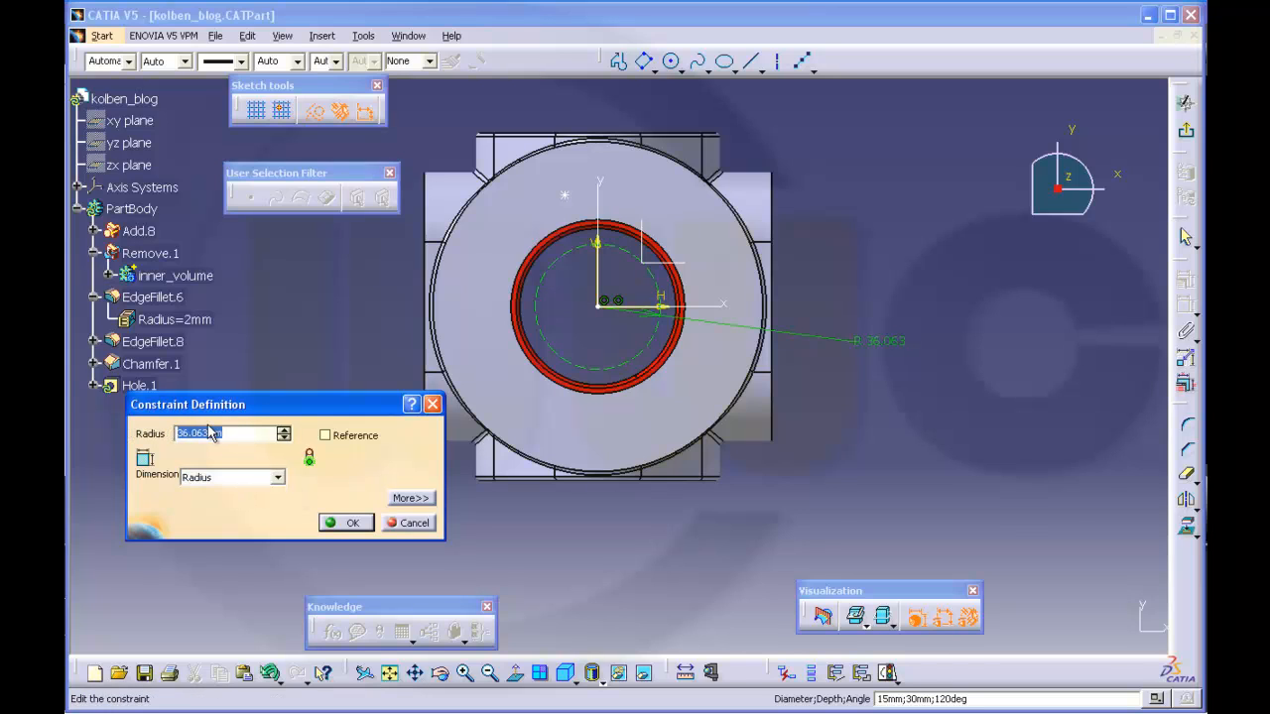
type("70")
key("Return")
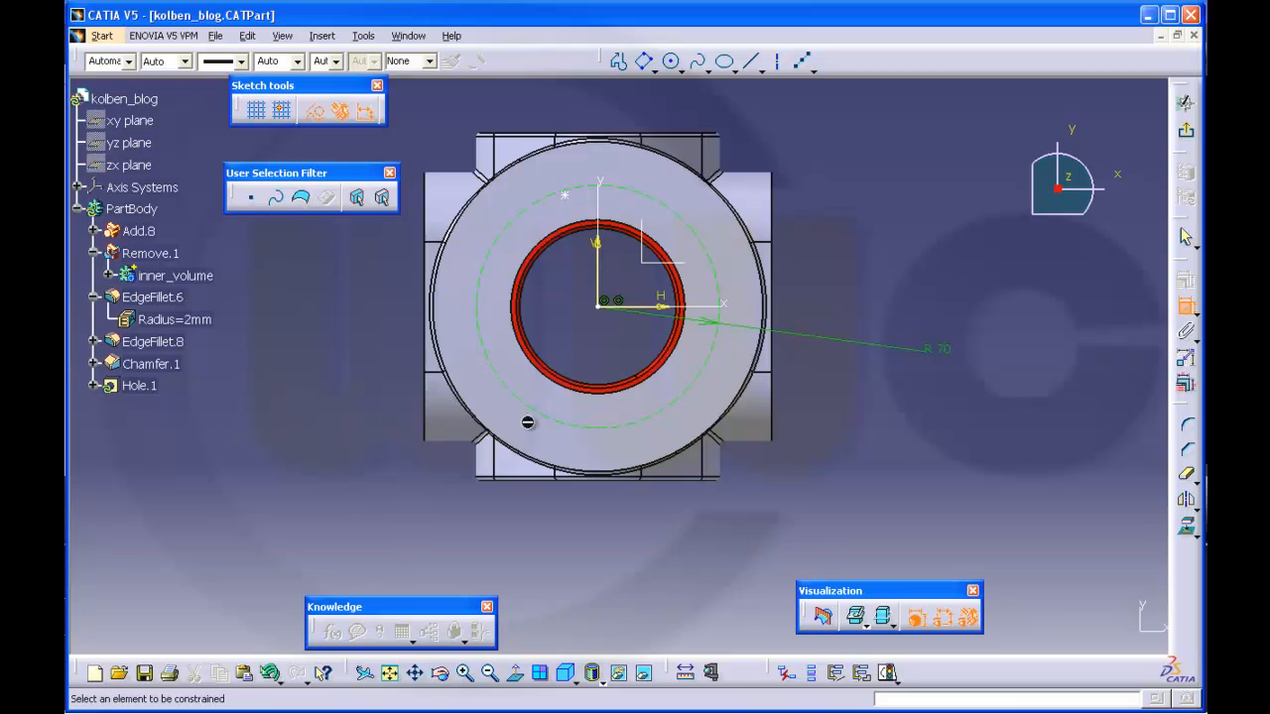
Constrain the hole's positioning point to be coincident with the construction circle
left_click(519, 219)
right_click(511, 224)
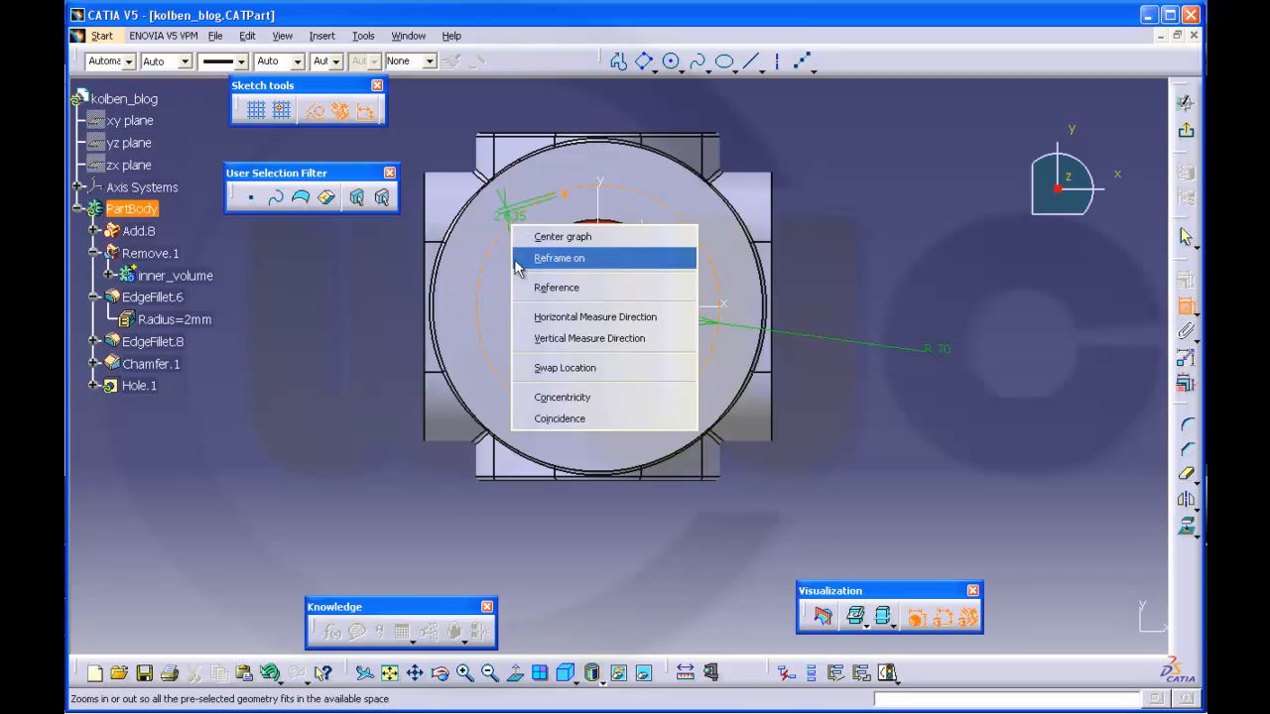
left_click(558, 421)
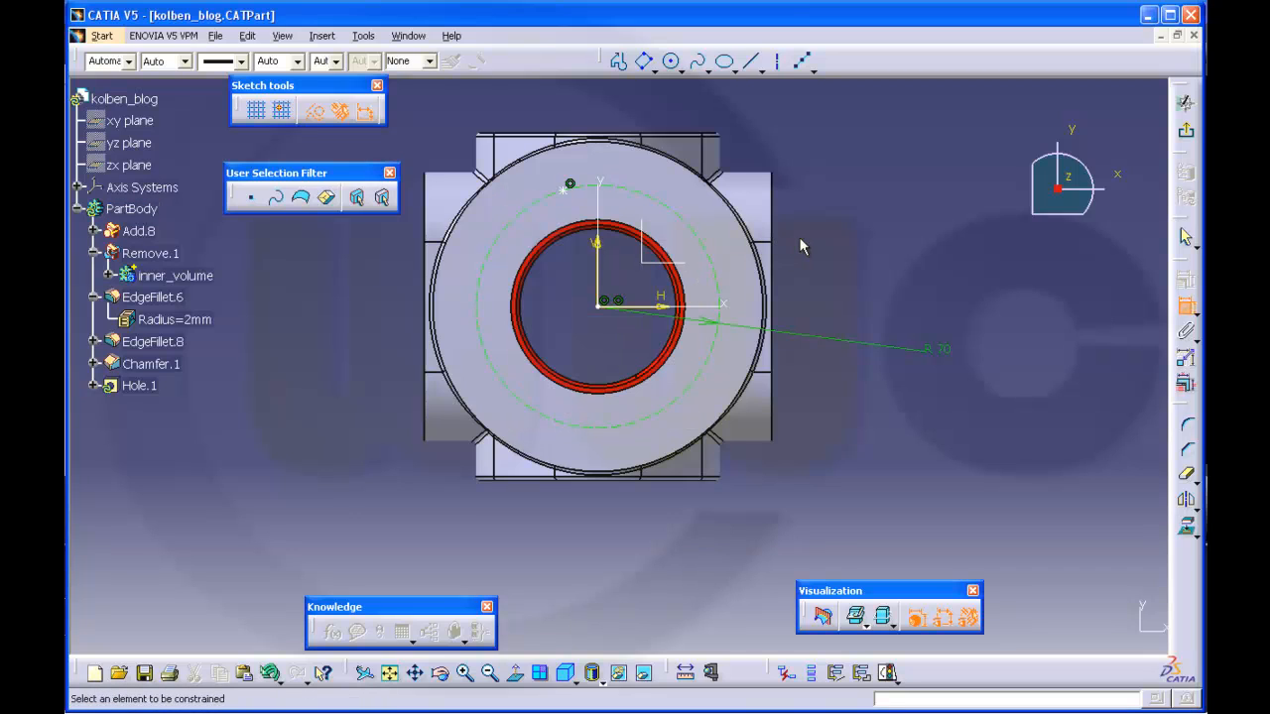
Draw a construction line about 73 mm long from the hole's positioning point to just beside the sketch origin
left_click(752, 63)
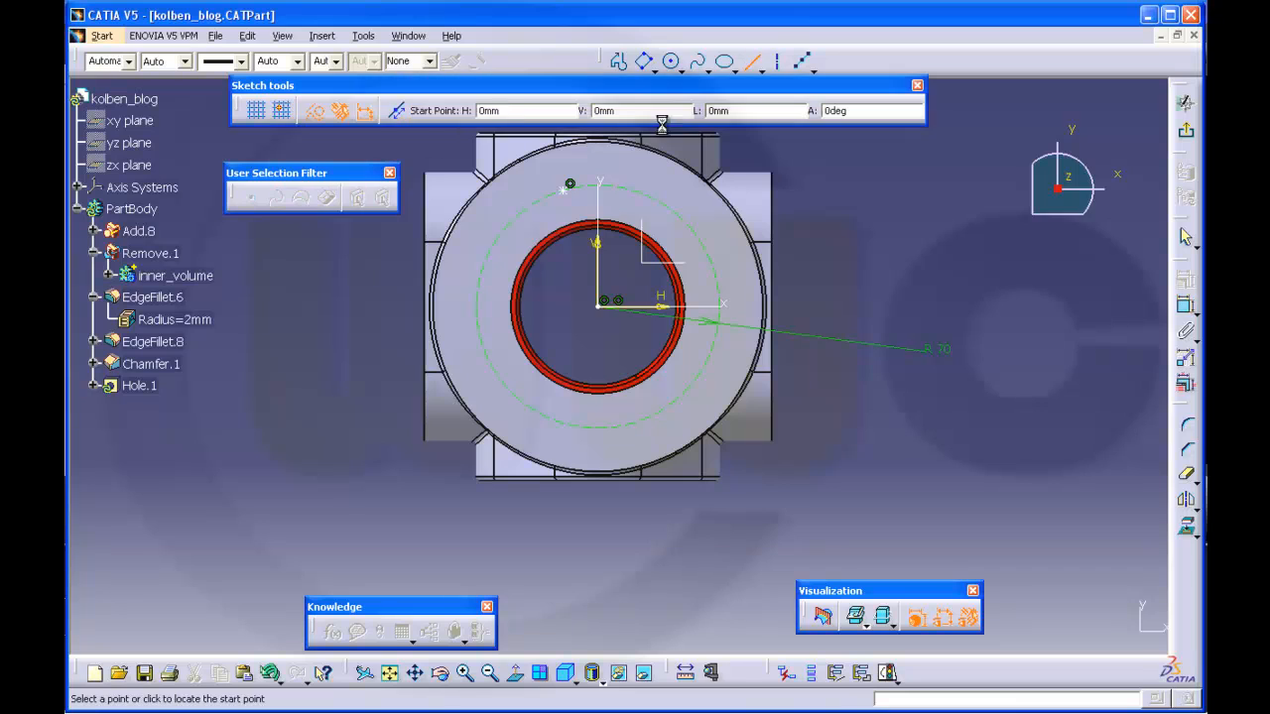
left_click(571, 186)
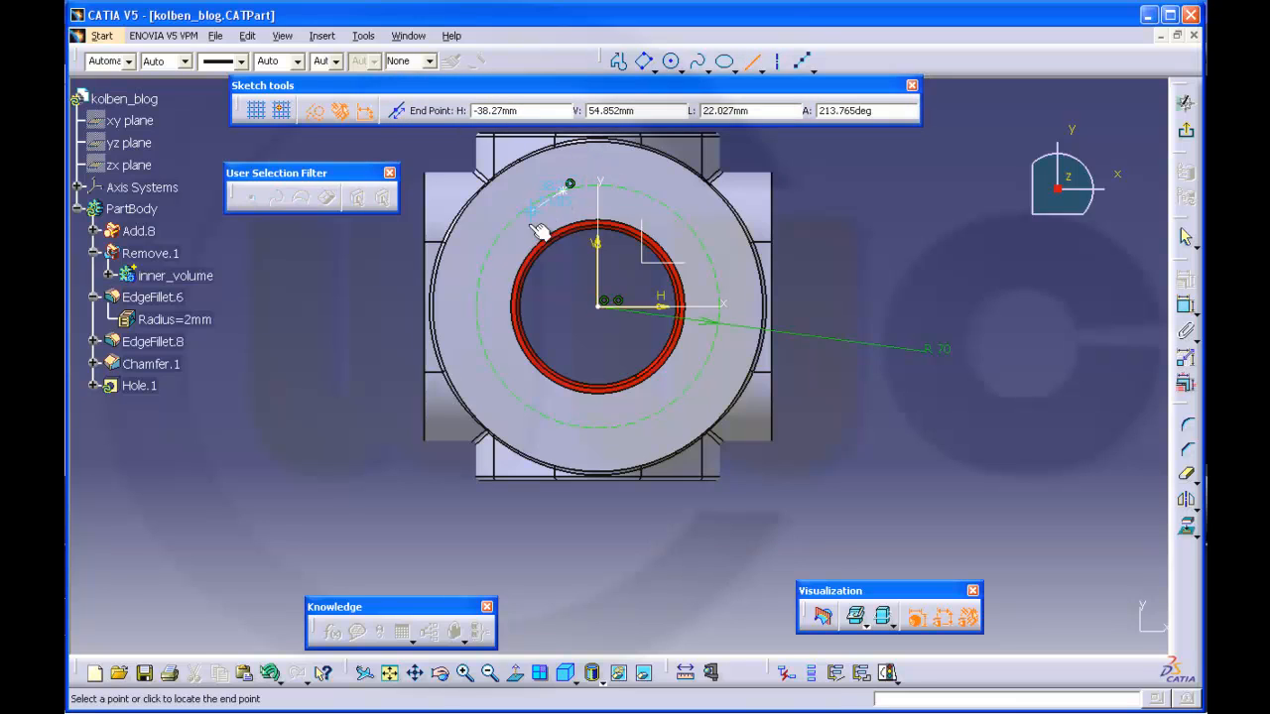
left_click(581, 318)
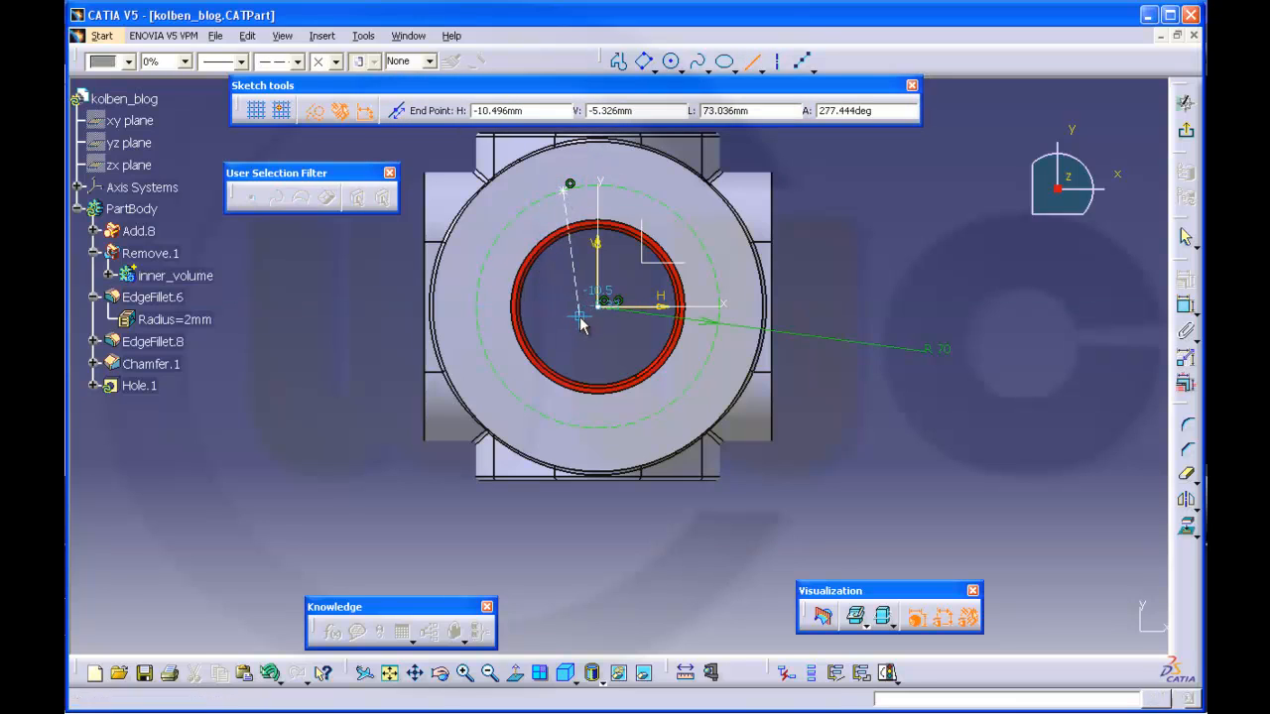
left_click(927, 220)
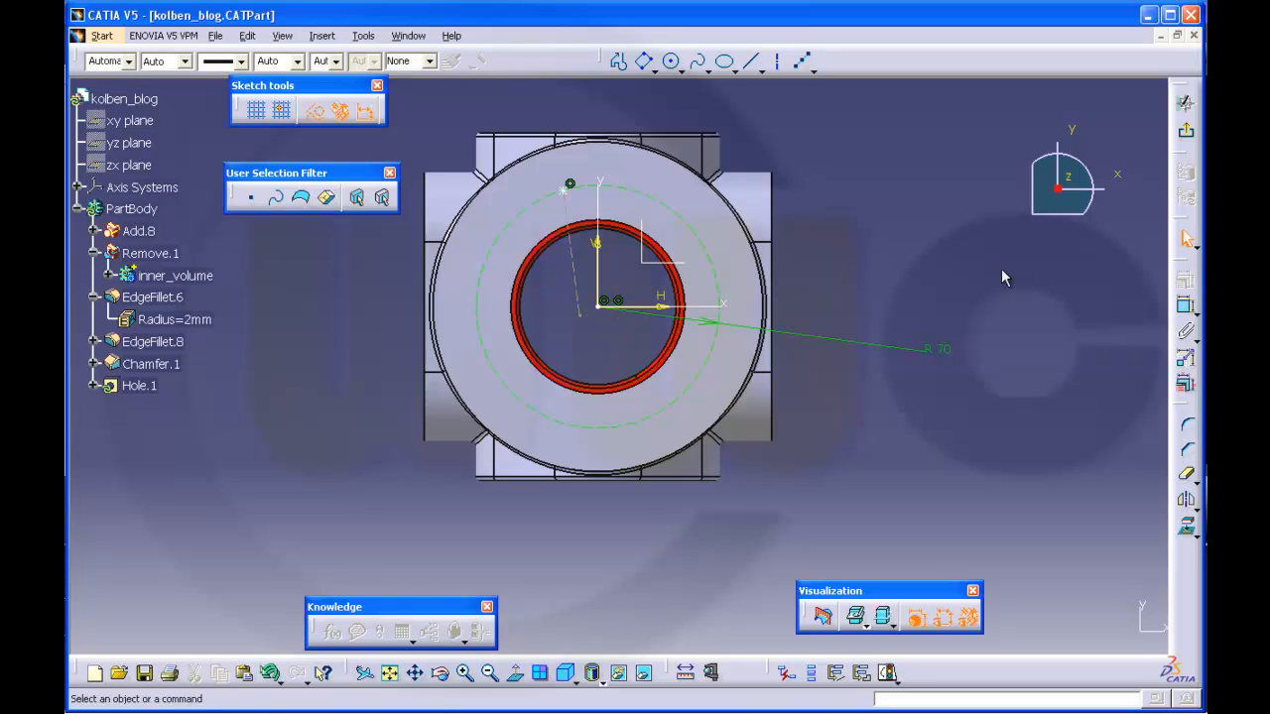
Constrain the construction line's free end point to be coincident with both the horizontal and the vertical axis
left_click(1186, 305)
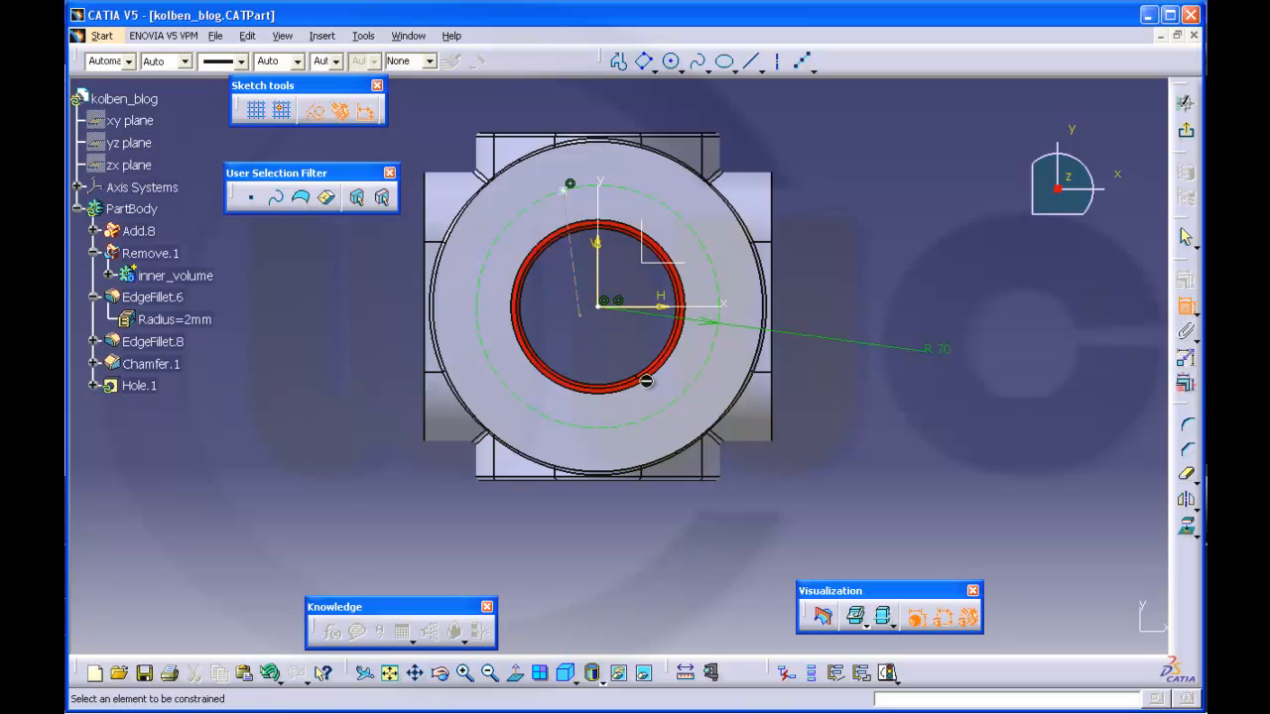
left_click(587, 317)
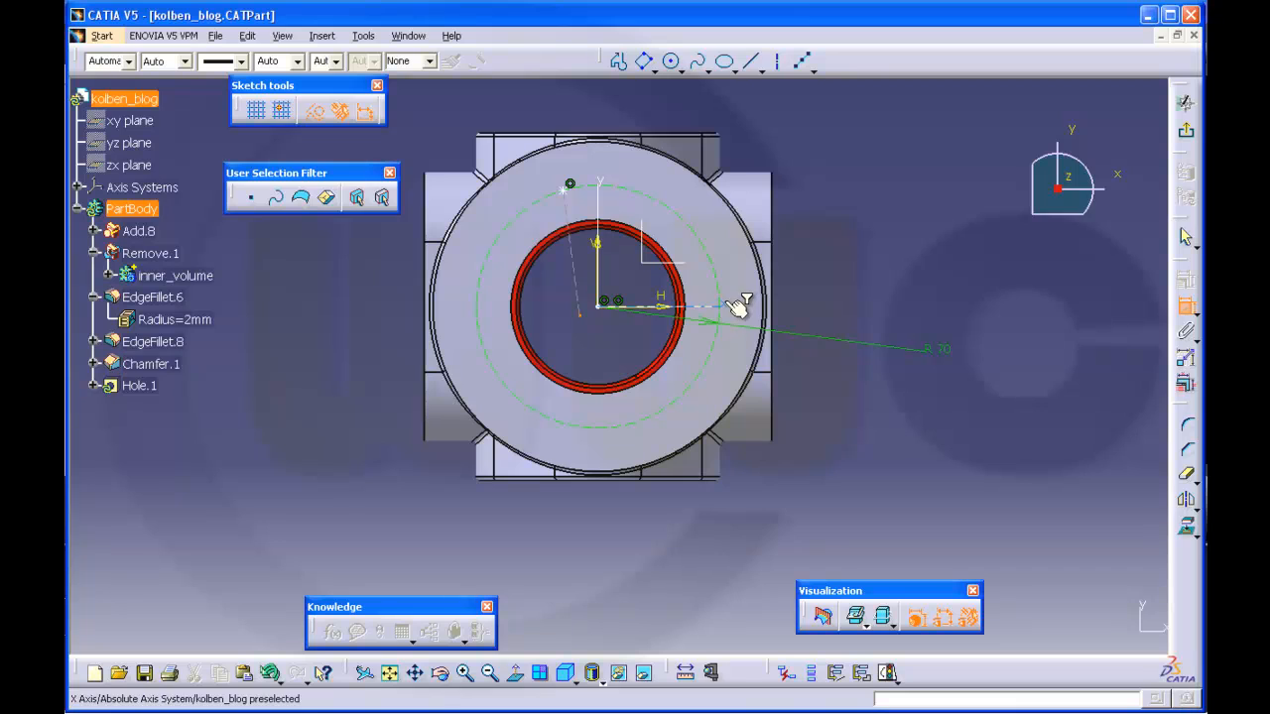
right_click(846, 266)
left_click(879, 344)
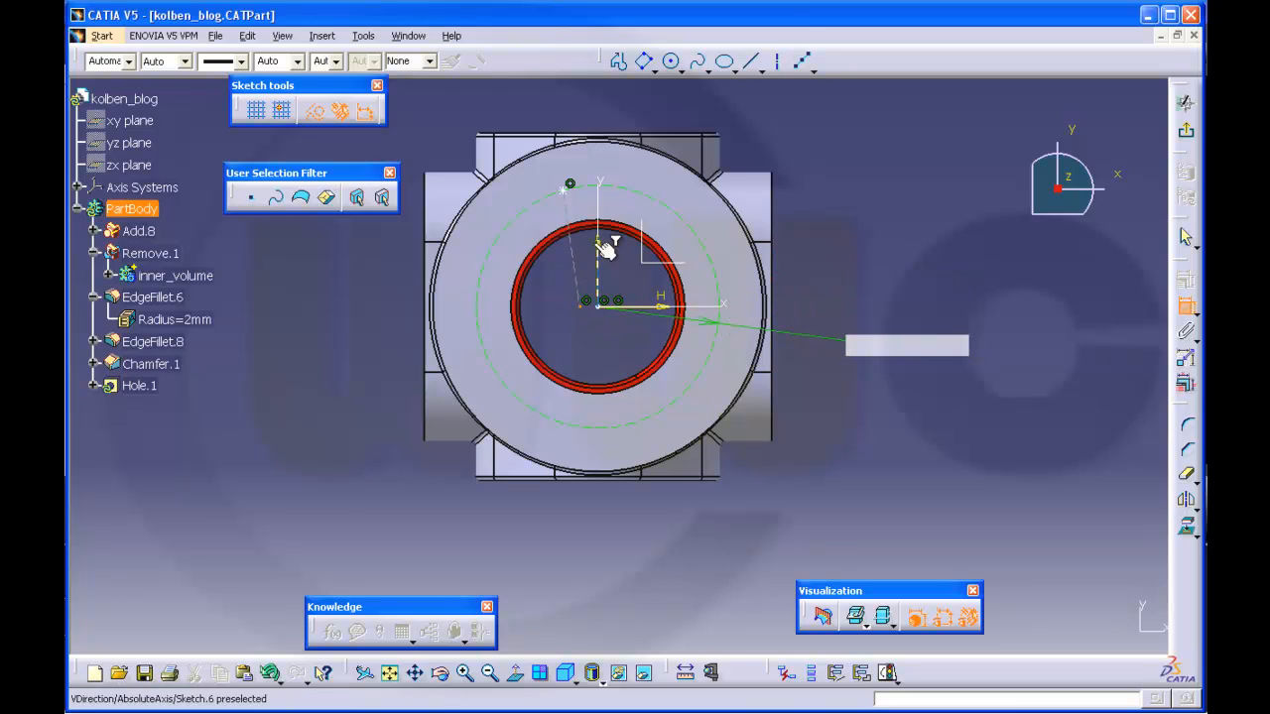
left_click(617, 182)
right_click(843, 181)
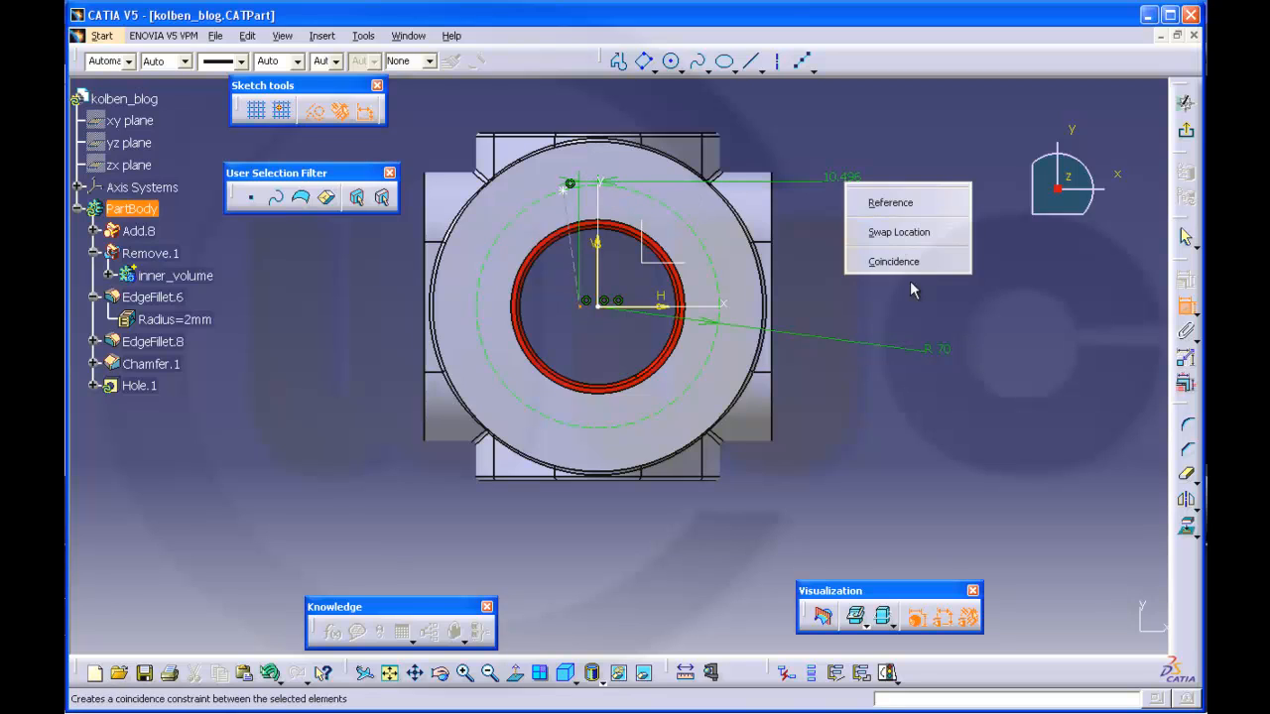
left_click(898, 262)
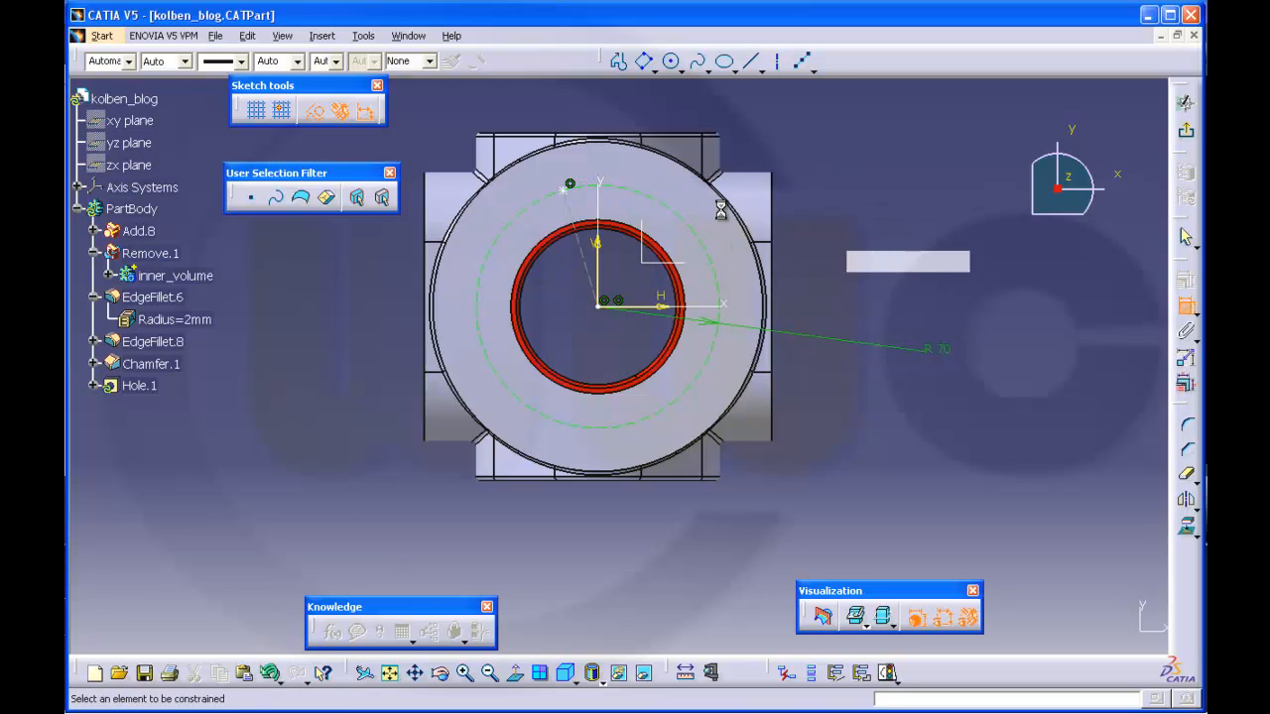
Dimension the angle between the construction line and the horizontal axis and set it to 30 degrees
left_click(591, 220)
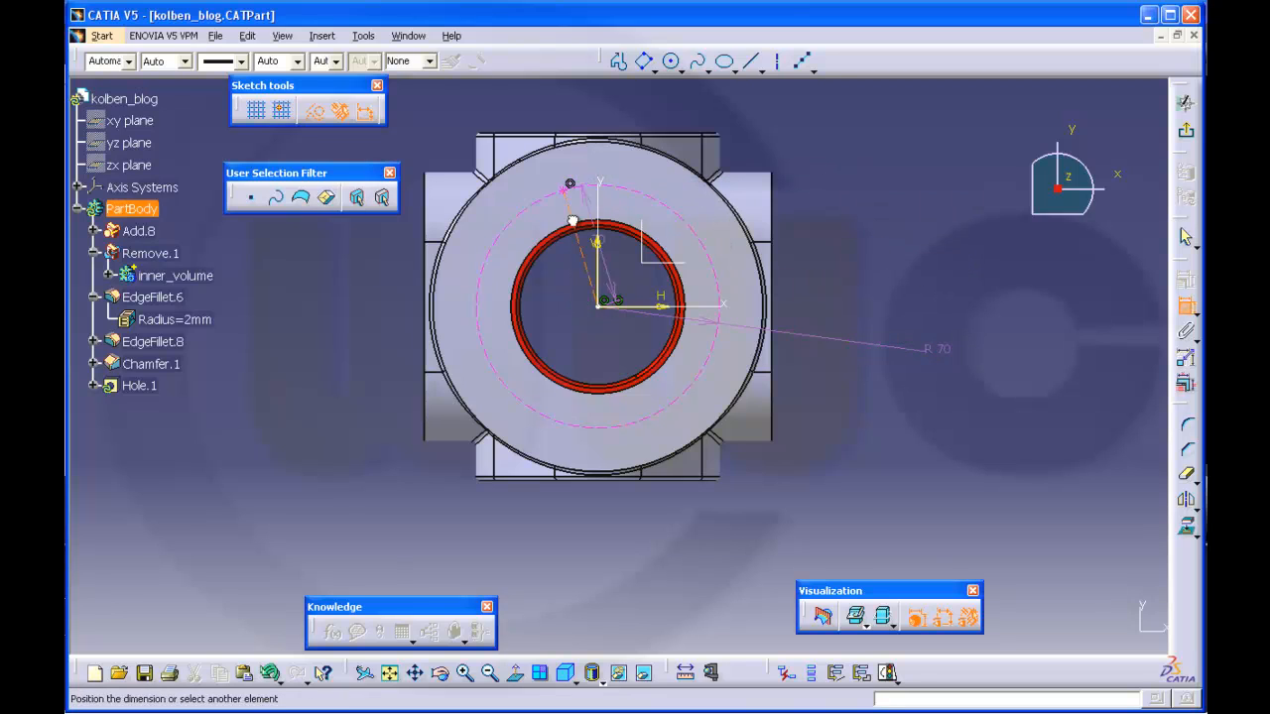
left_click(735, 306)
left_click(836, 249)
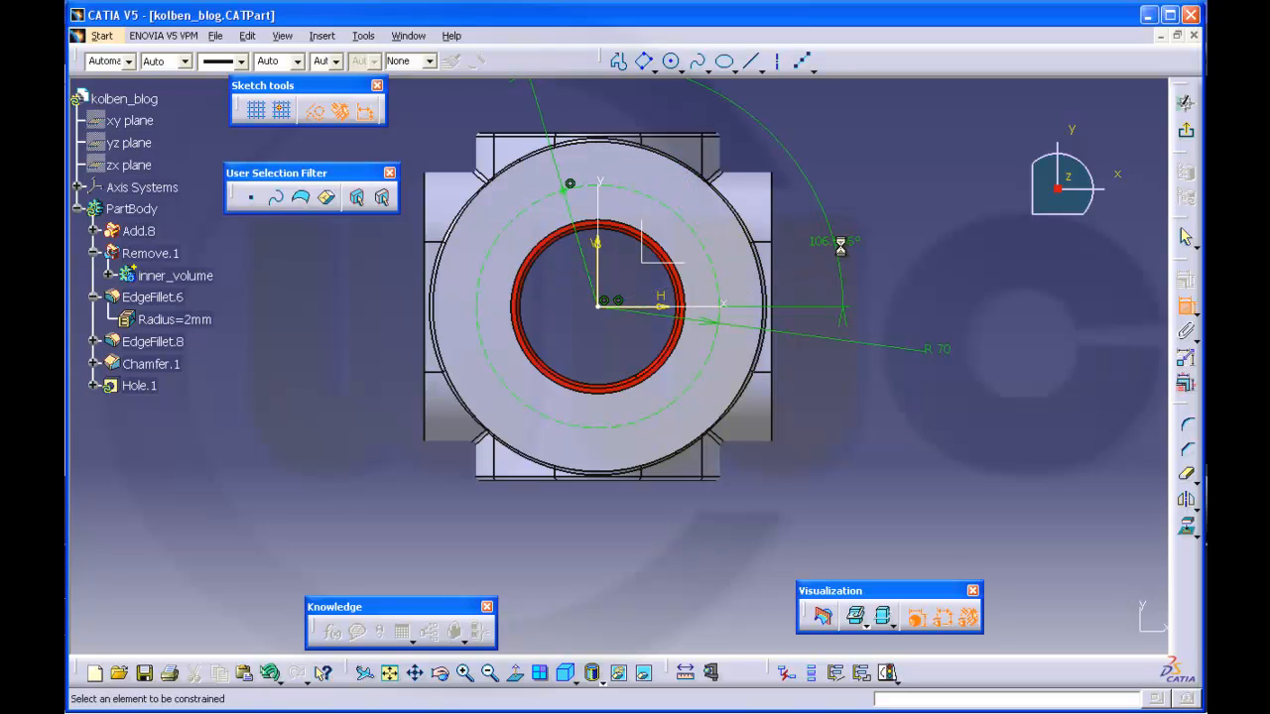
double_click(839, 244)
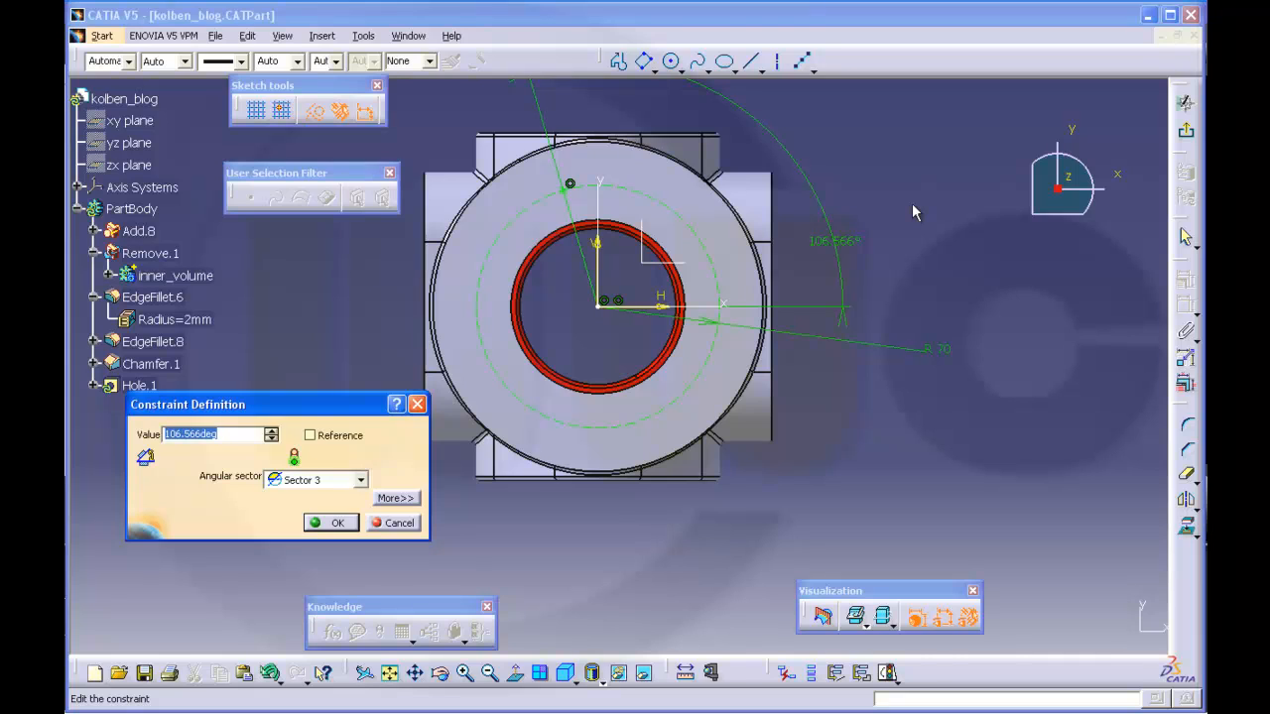
type("30")
key("Return")
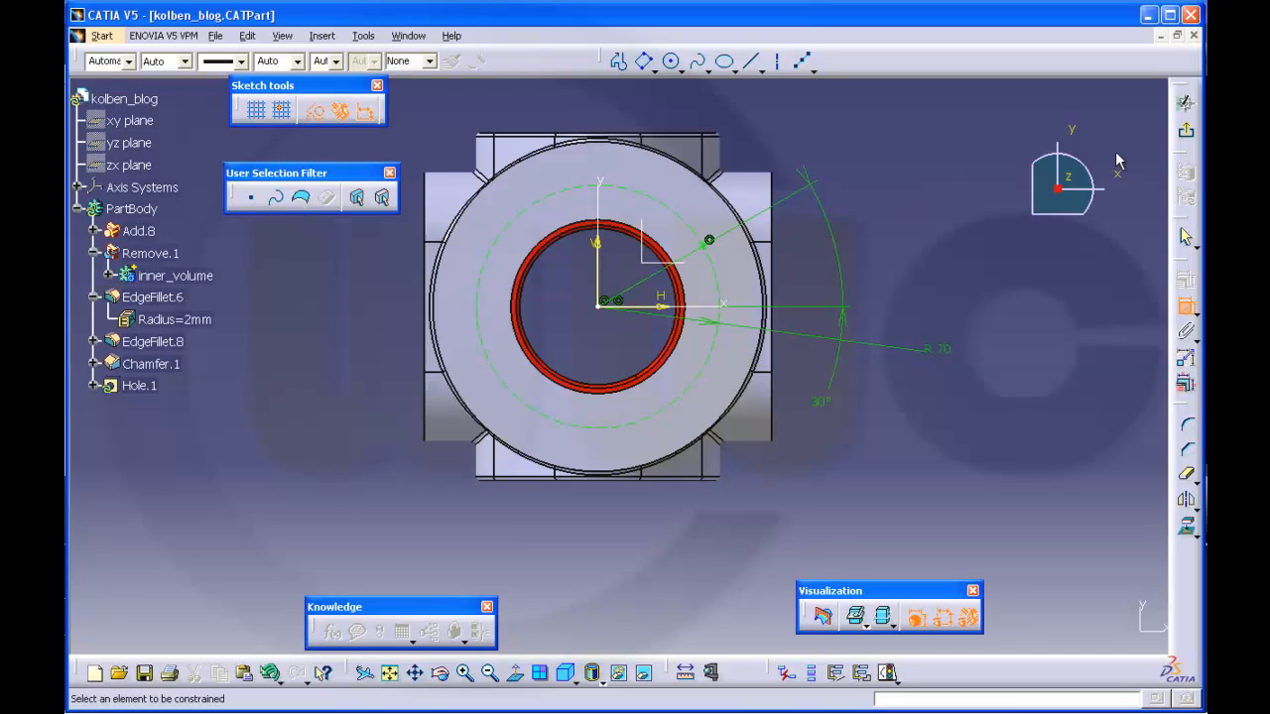
Exit the positioning sketch and create the countersunk blind hole with the current definition
left_click(1186, 130)
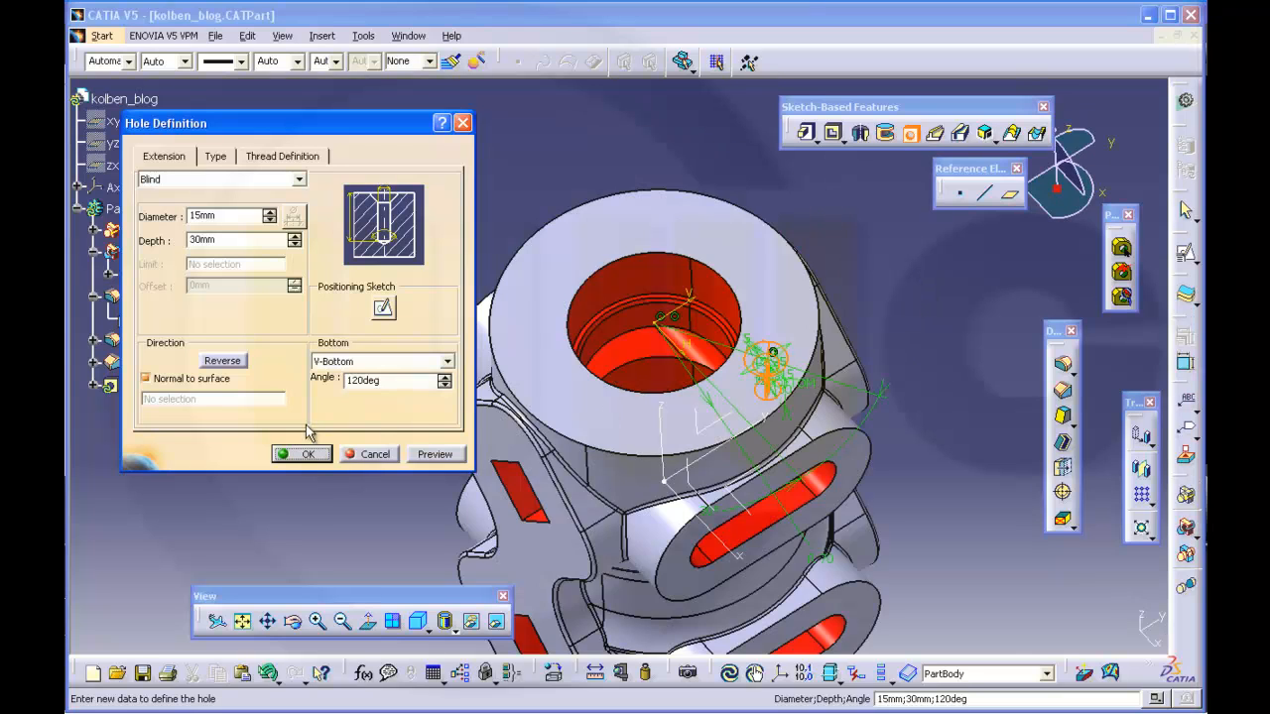
left_click(300, 455)
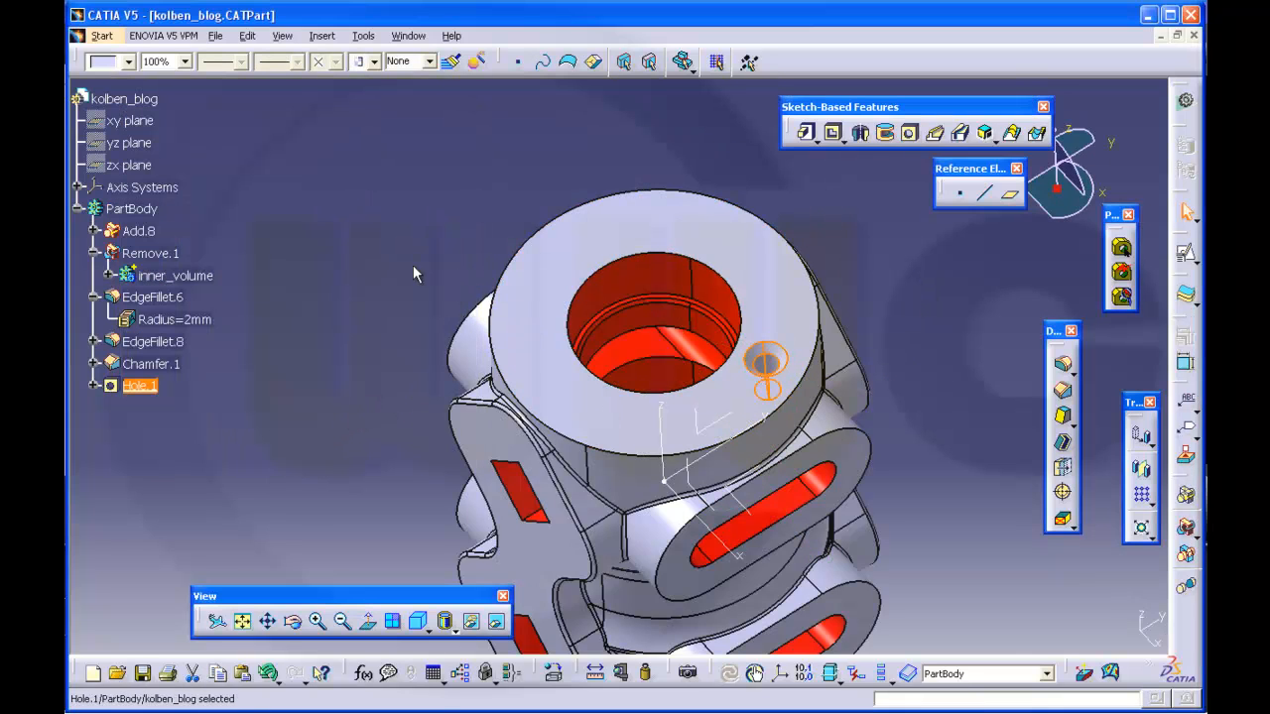
left_click(387, 269)
middle_click_drag(393, 270, 601, 324)
middle_click_drag(708, 252, 647, 257)
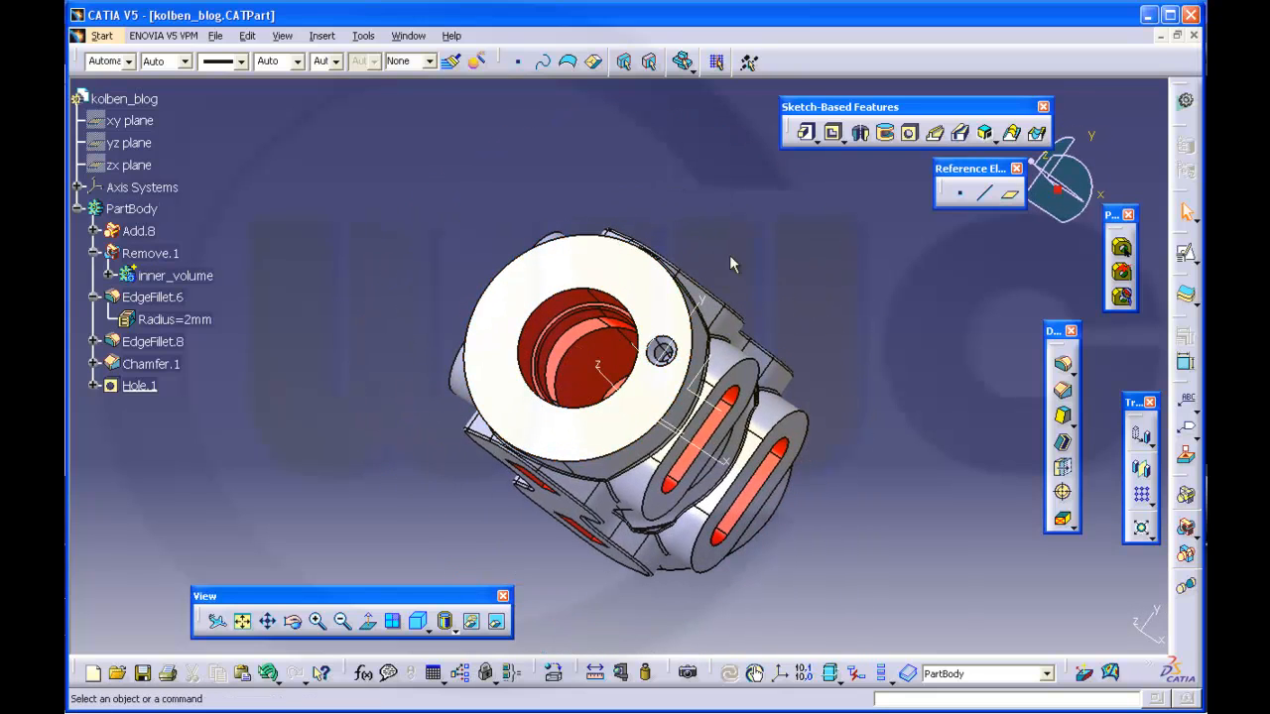
Start a circular pattern as a complete crown with 6 instances around the absolute axis system's Z axis
left_click(1152, 507)
left_click(1166, 523)
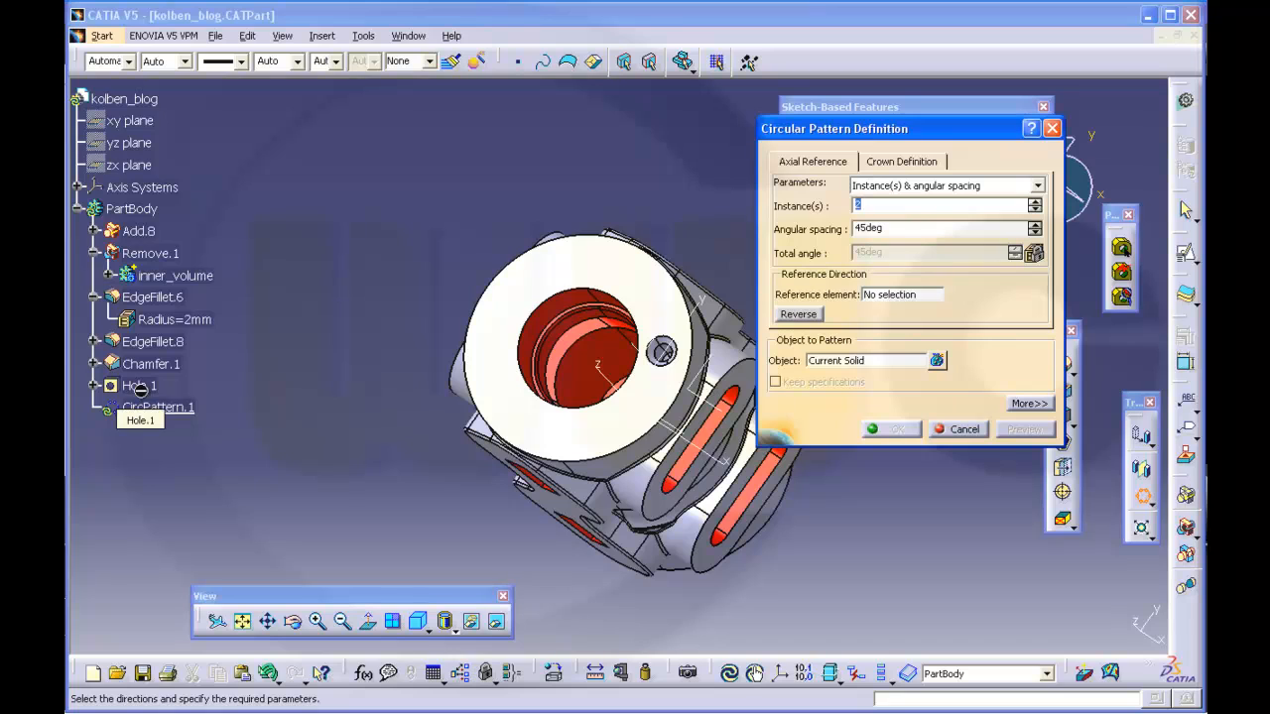
left_click(1036, 185)
left_click(950, 238)
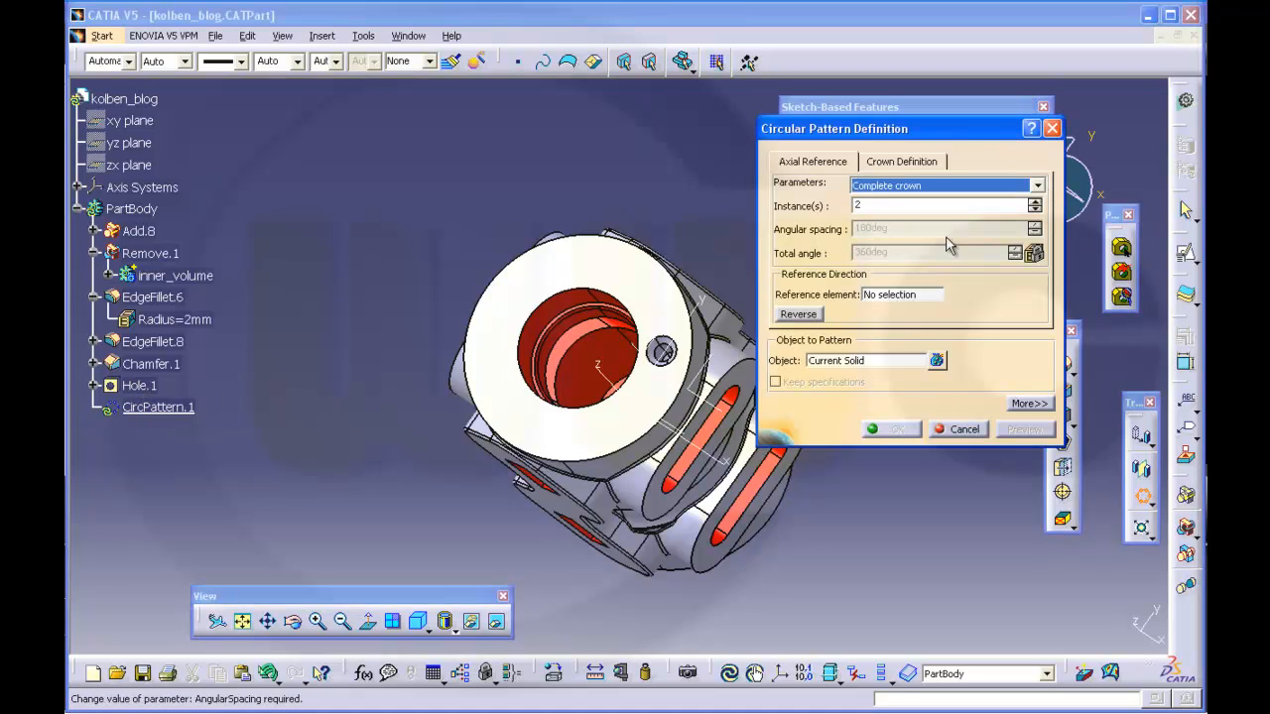
left_click(893, 205)
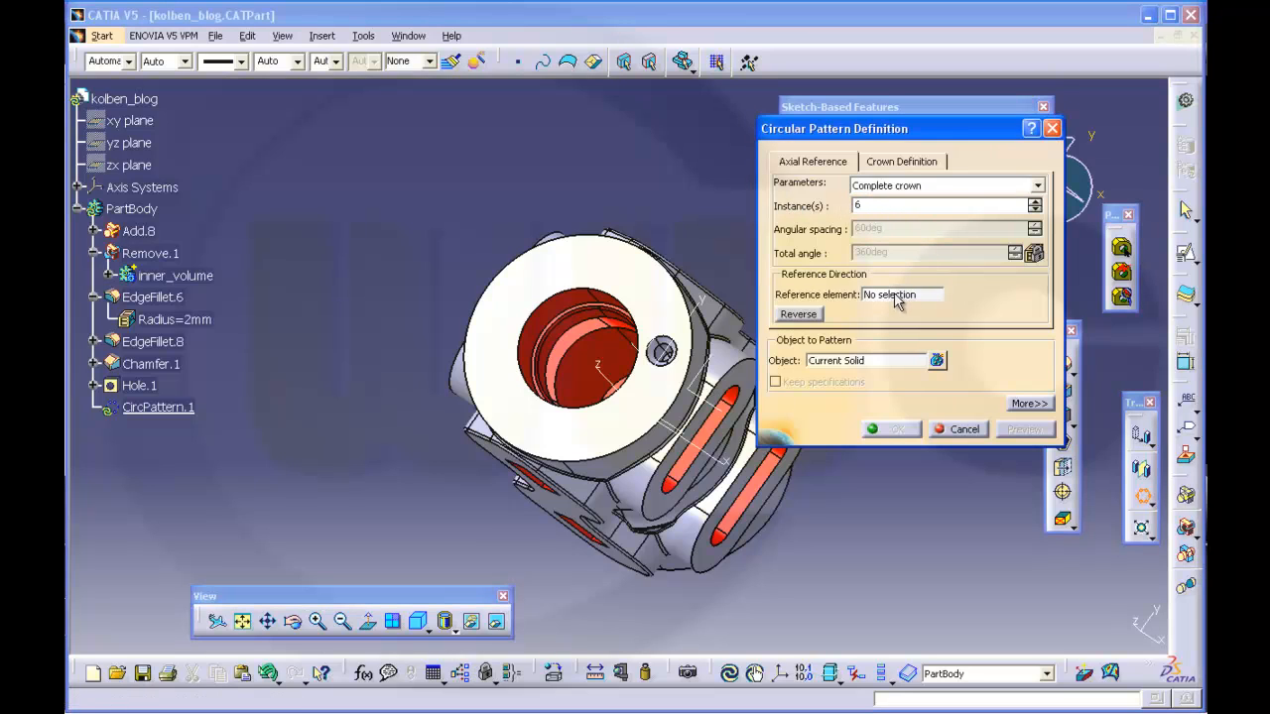
left_click(872, 295)
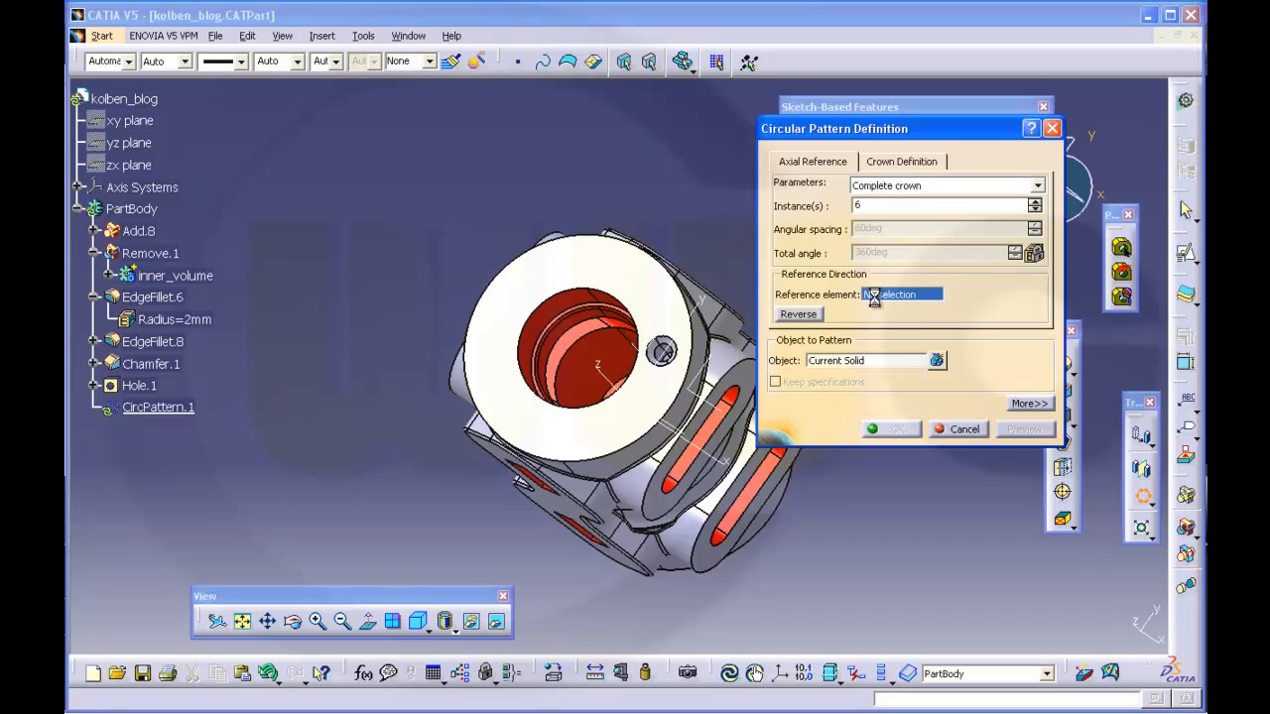
left_click(605, 375)
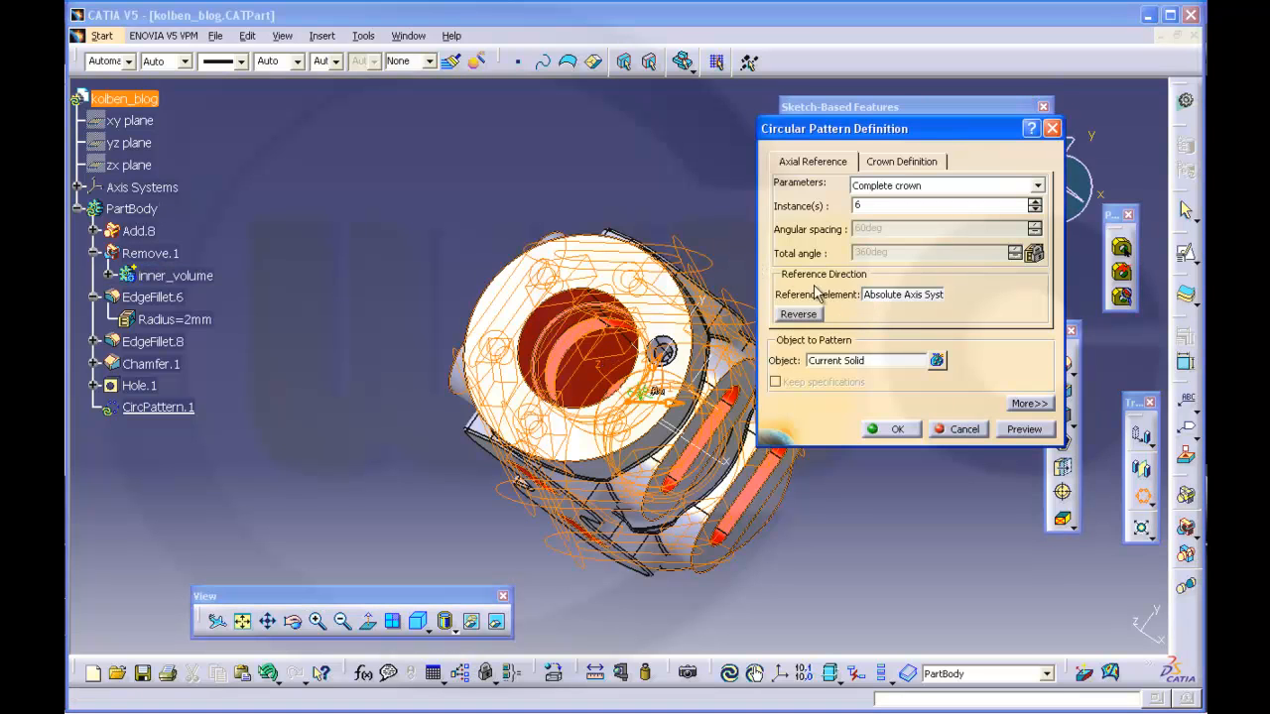
Use Hole.1 as the object to pattern, toggle Keep specifications, and create the circular pattern
left_click(841, 361)
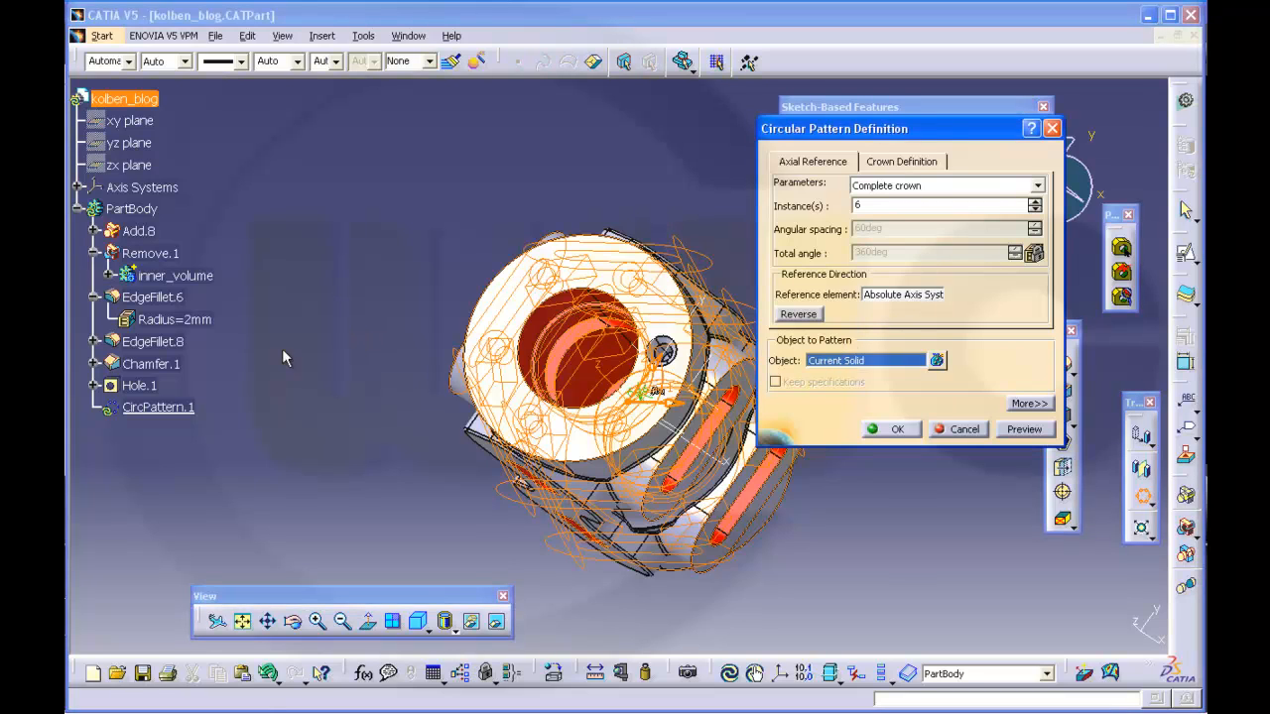
left_click(144, 386)
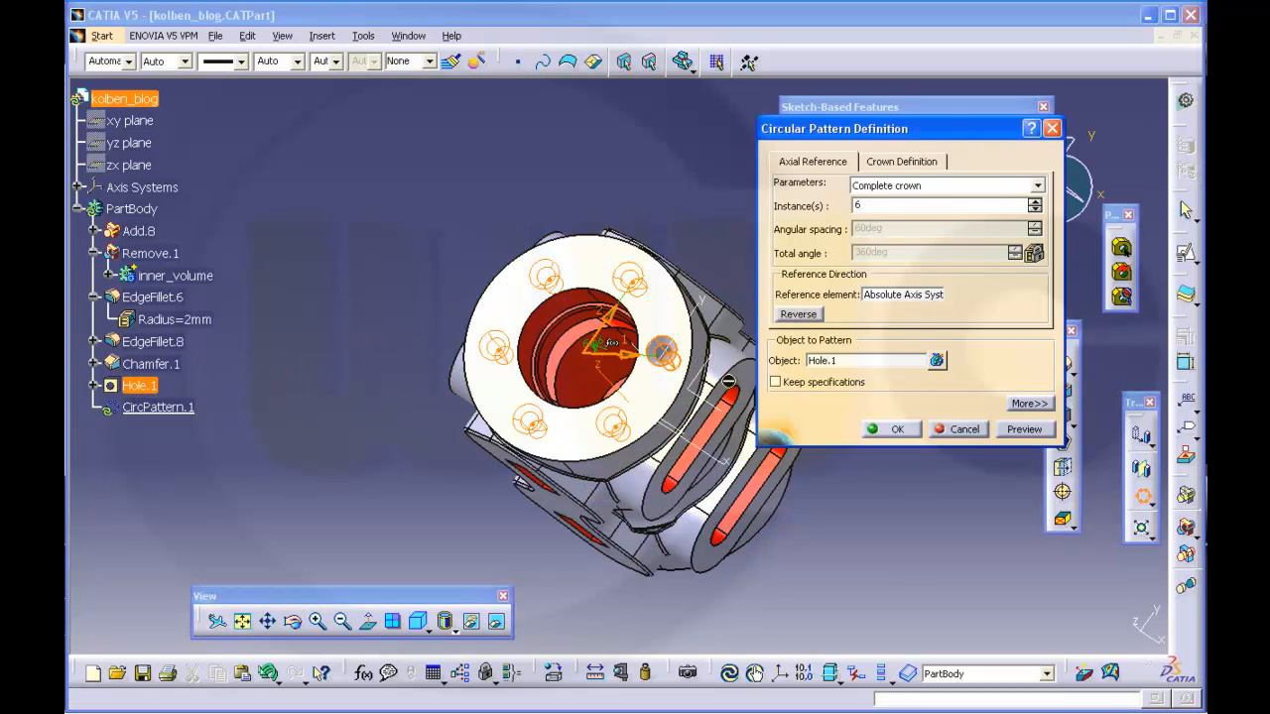
left_click(775, 384)
left_click(897, 429)
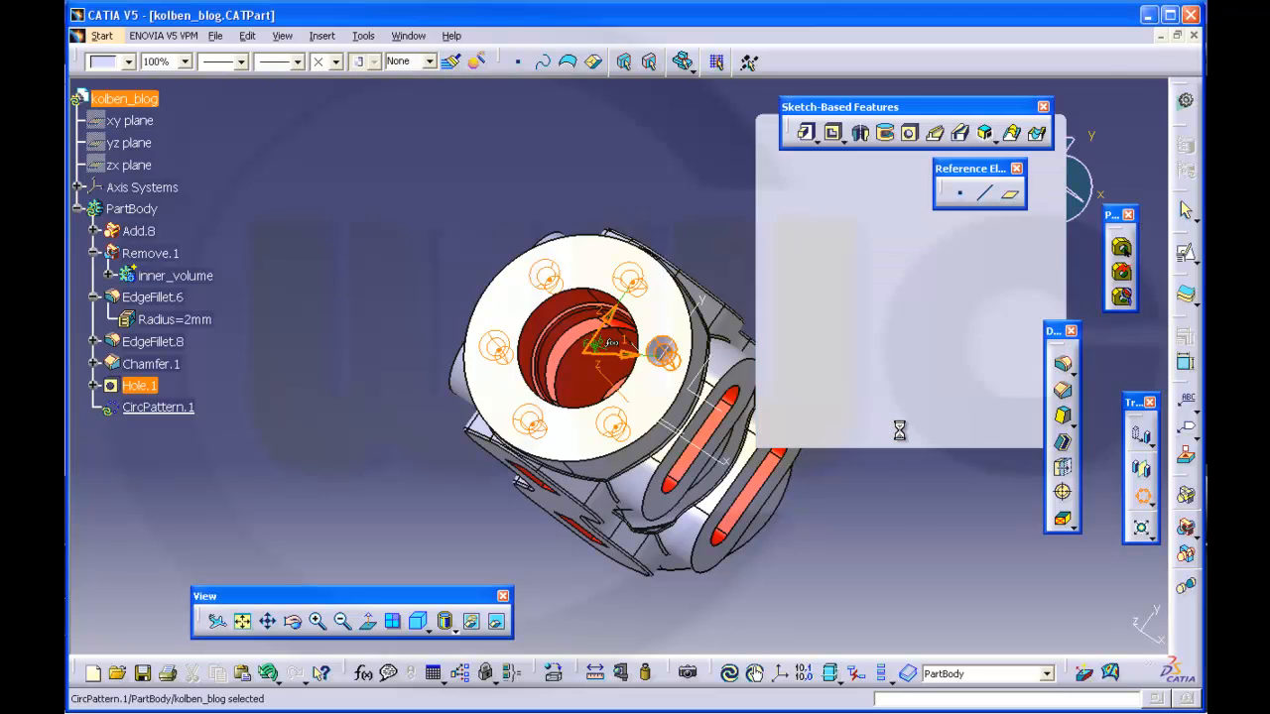
middle_click_drag(428, 345, 621, 159)
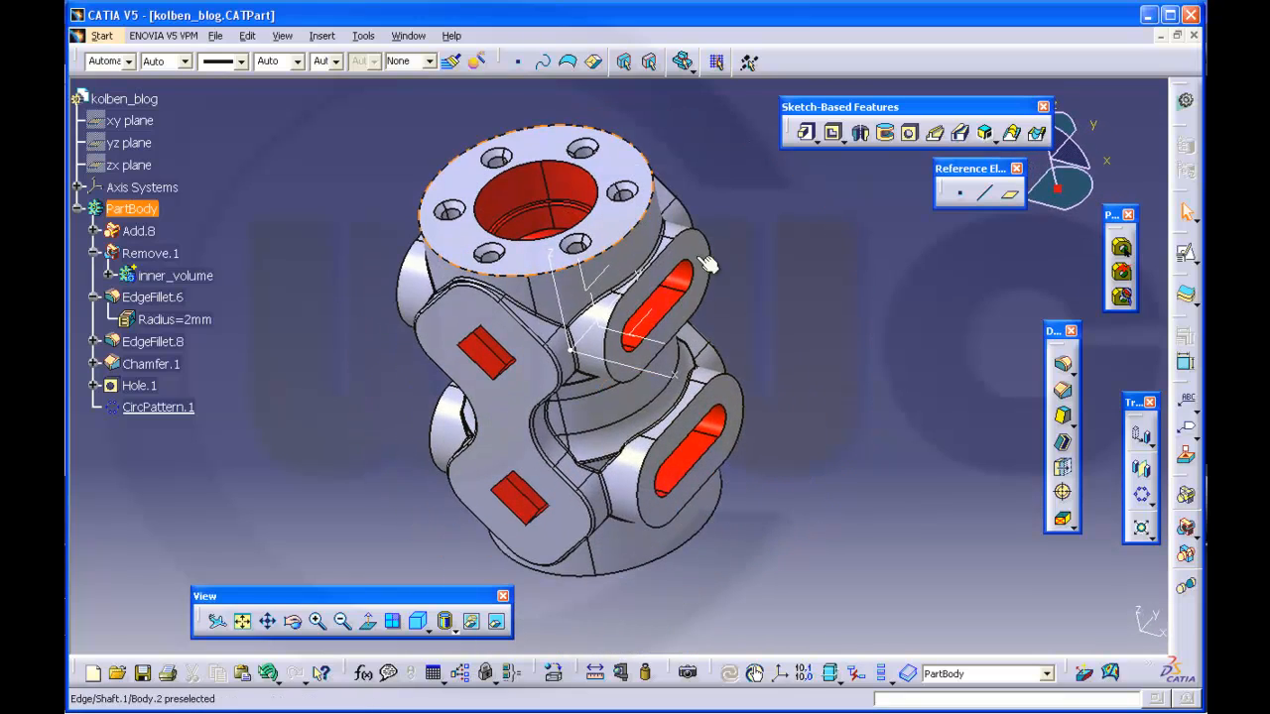
middle_click_drag(816, 330, 805, 347)
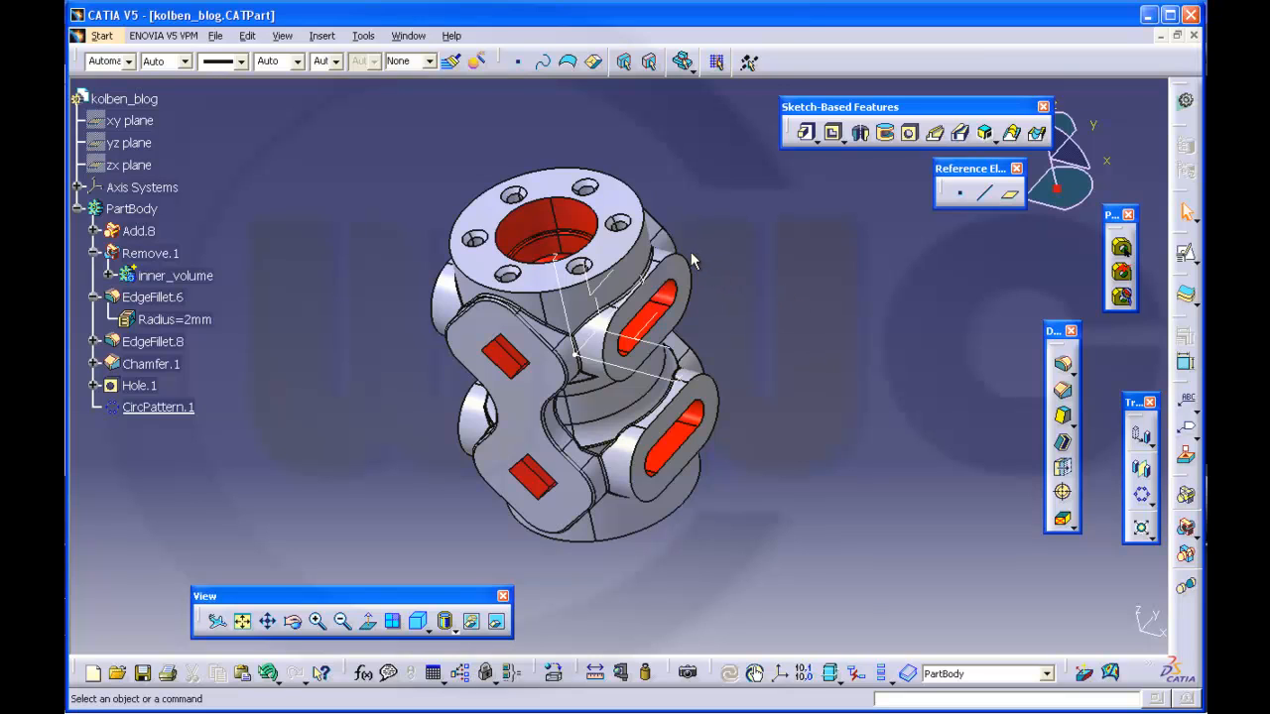
Try to mirror the circular pattern of countersunk holes
middle_click_drag(707, 330, 721, 418)
middle_click_drag(718, 329, 795, 342)
left_click(771, 422)
middle_click_drag(774, 402, 744, 328)
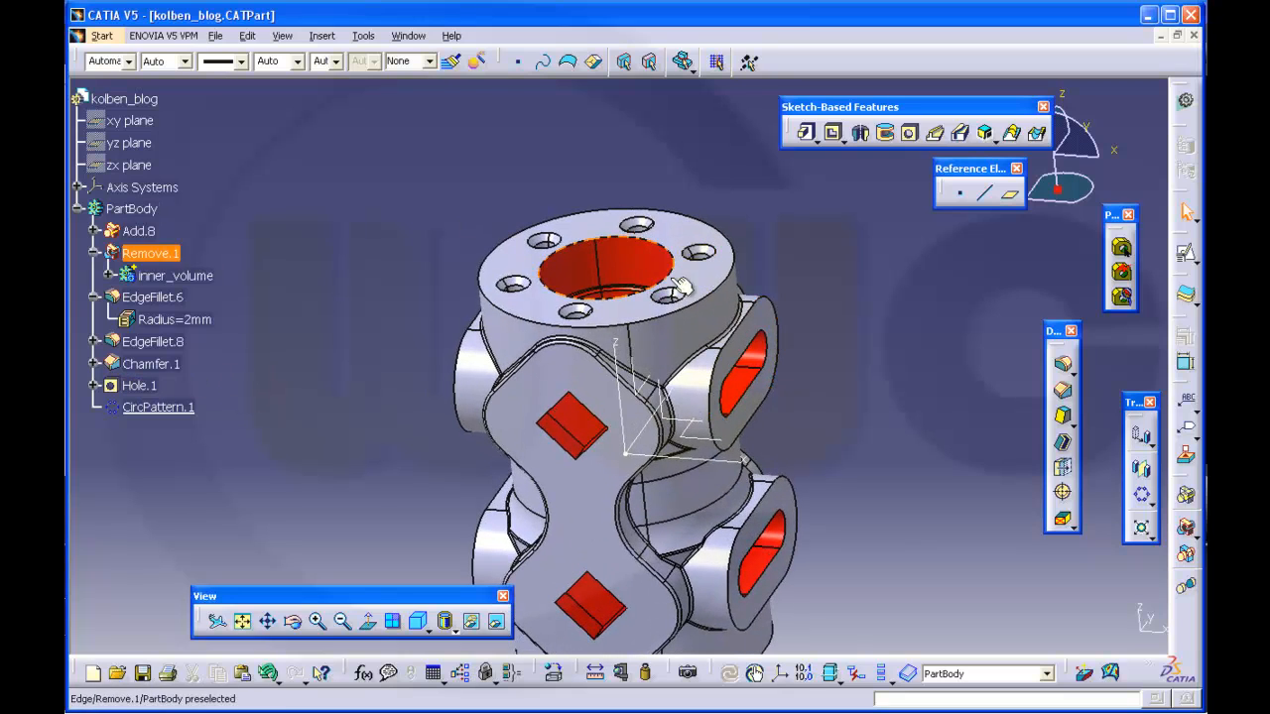
middle_click_drag(827, 421, 582, 204)
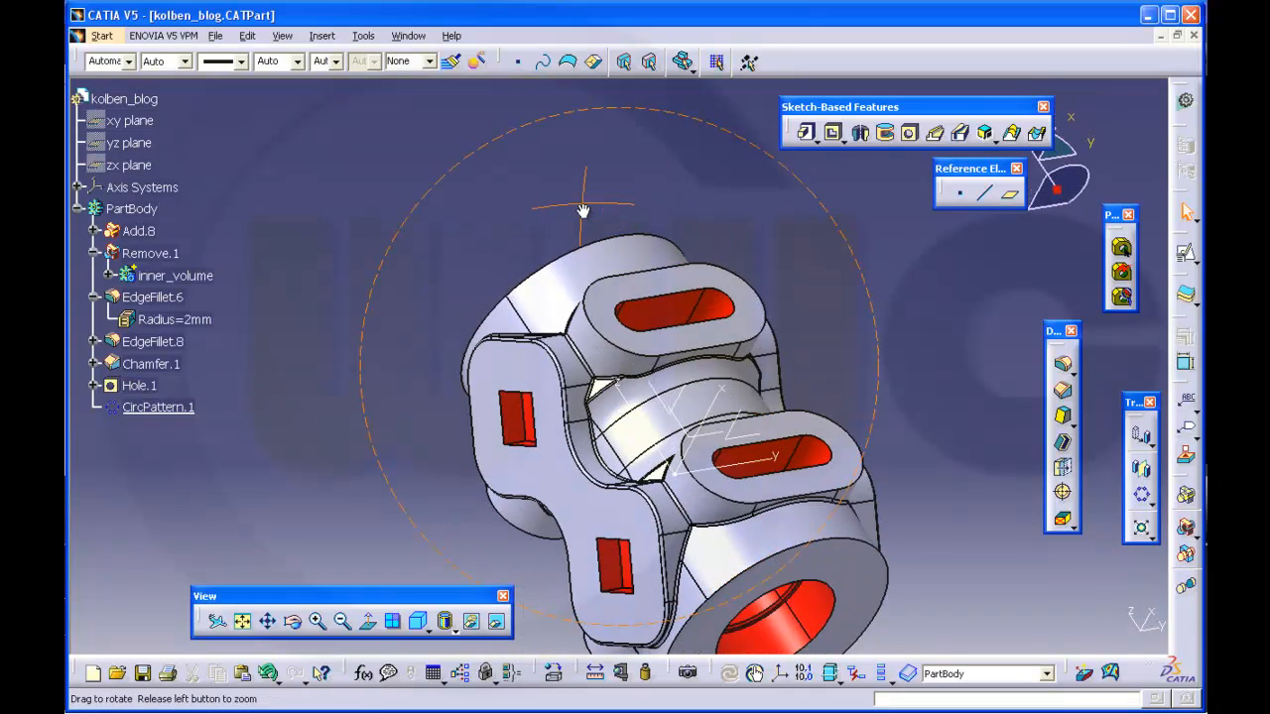
middle_click_drag(765, 363, 473, 196)
left_click(158, 407)
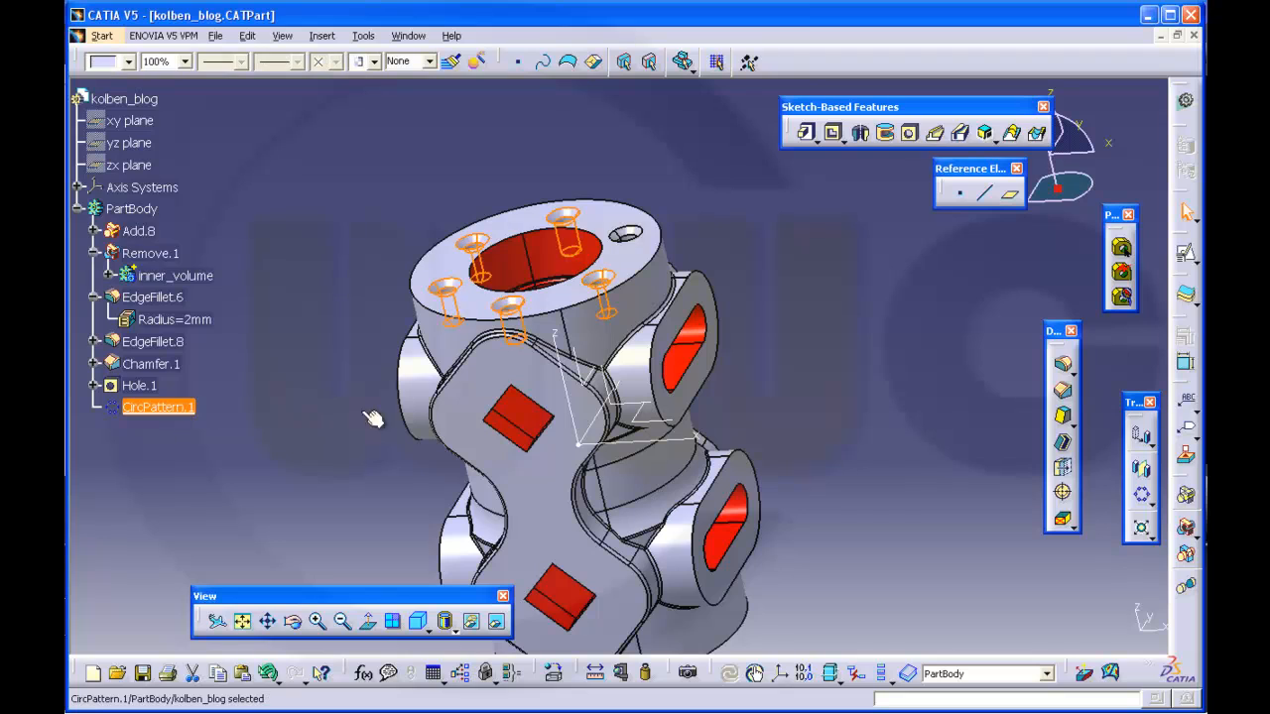
left_click(1144, 475)
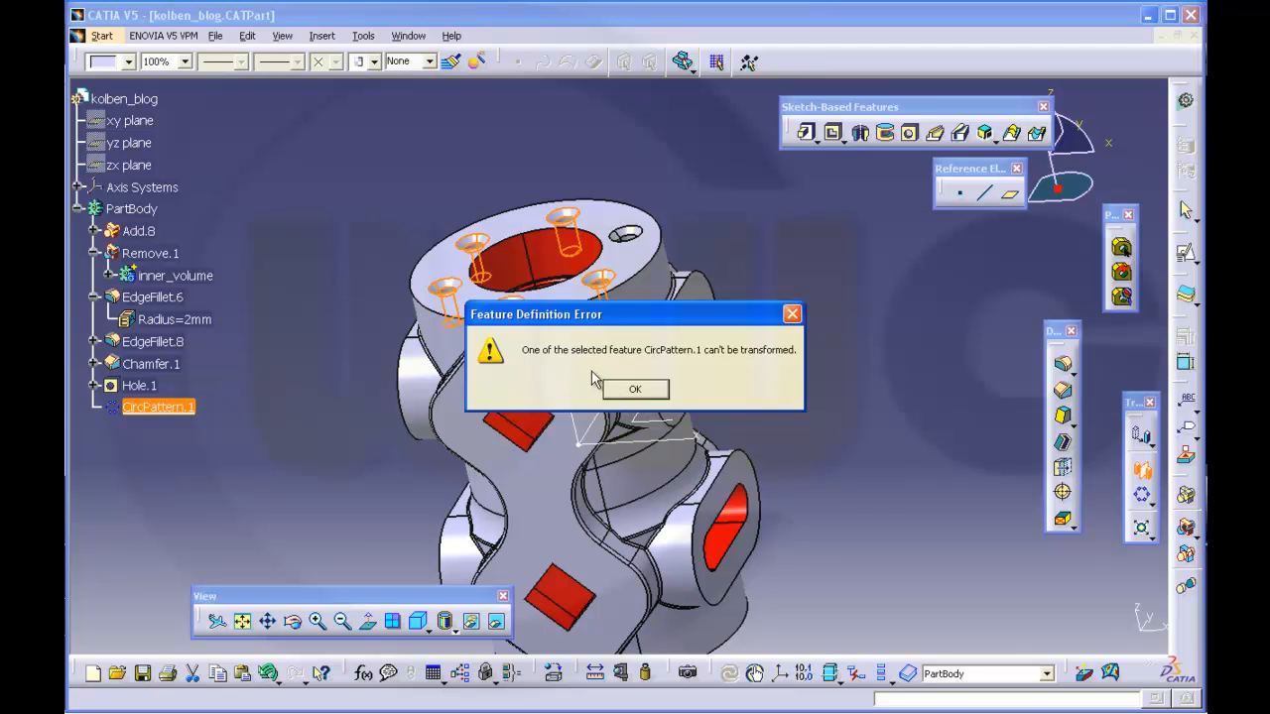
left_click(644, 391)
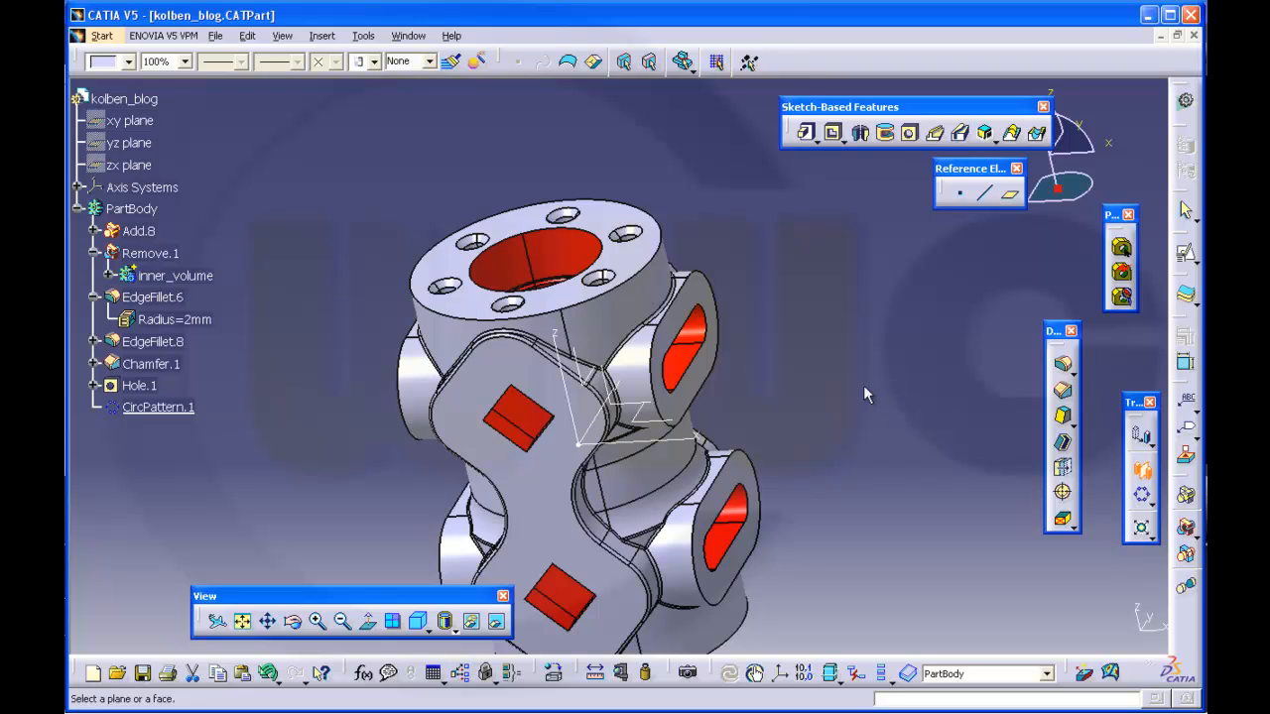
Start a 15 mm blind hole, 30 mm deep, on the shaft's opposite end face and place it on the ring beside the bore
middle_click_drag(863, 387, 813, 350)
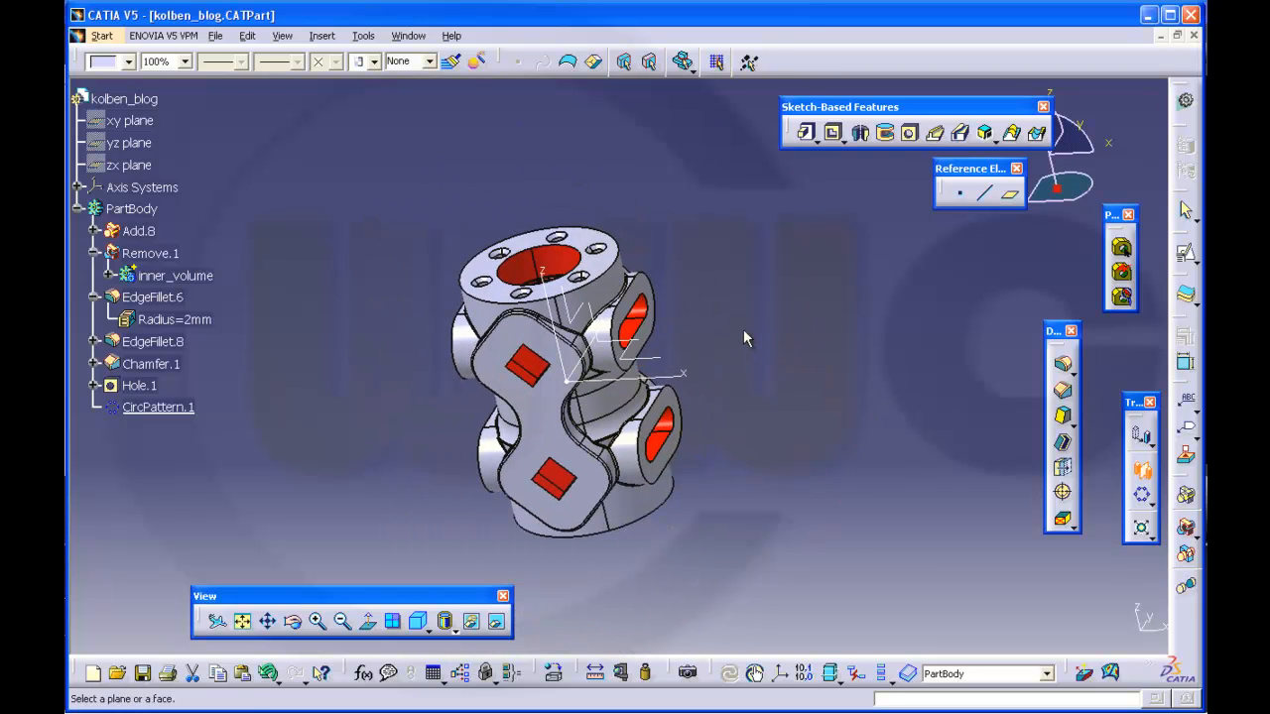
middle_click_drag(744, 337, 781, 316)
middle_click_drag(816, 405, 741, 318)
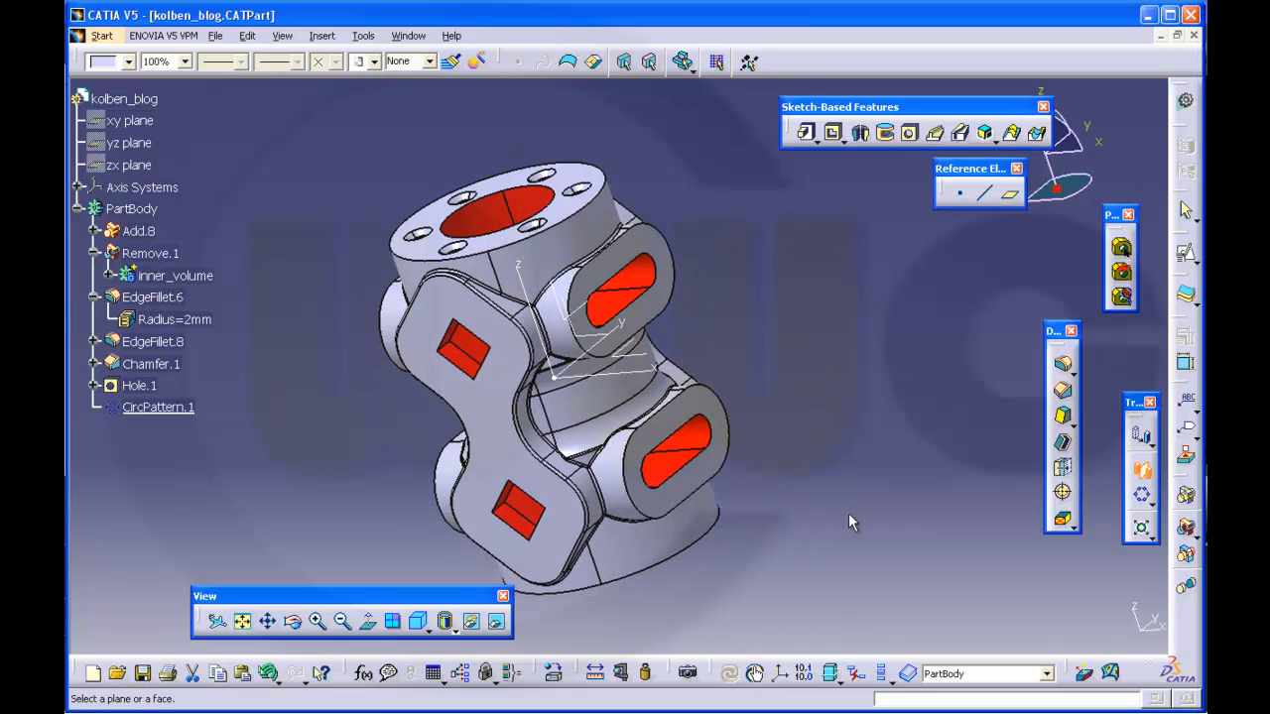
middle_click_drag(848, 513, 735, 446)
middle_click_drag(730, 401, 883, 303)
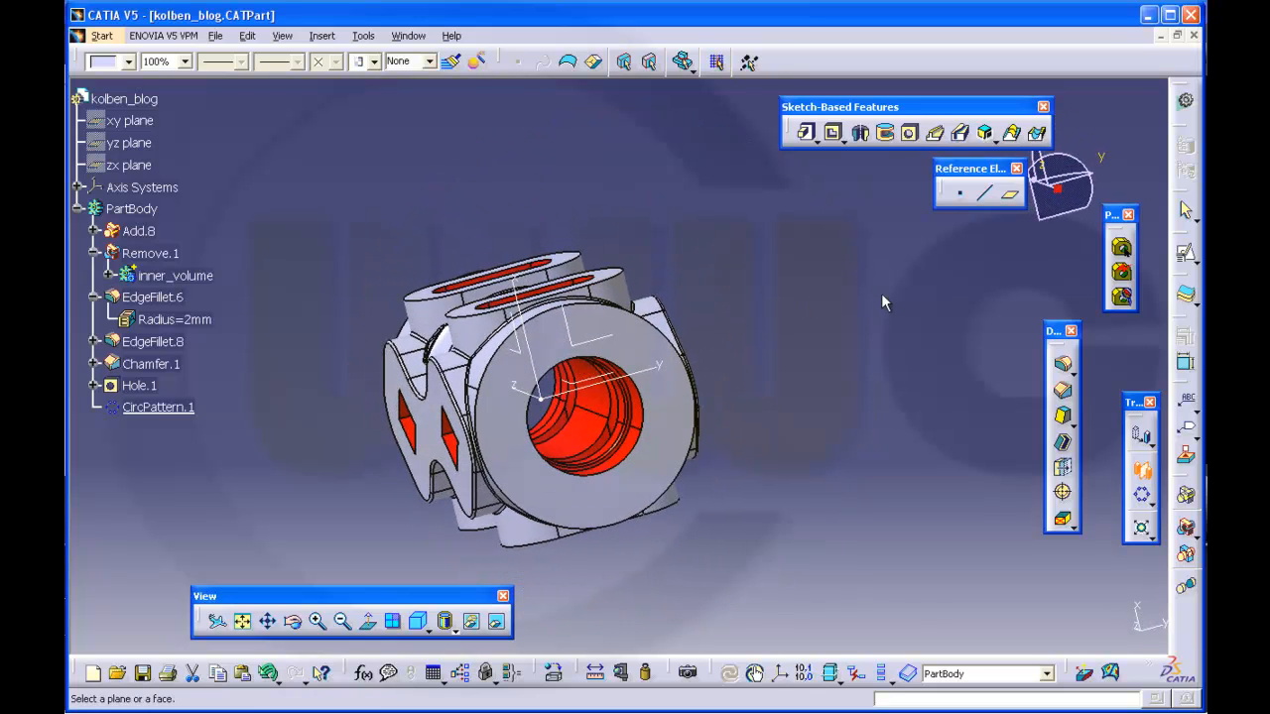
left_click(910, 134)
left_click(657, 354)
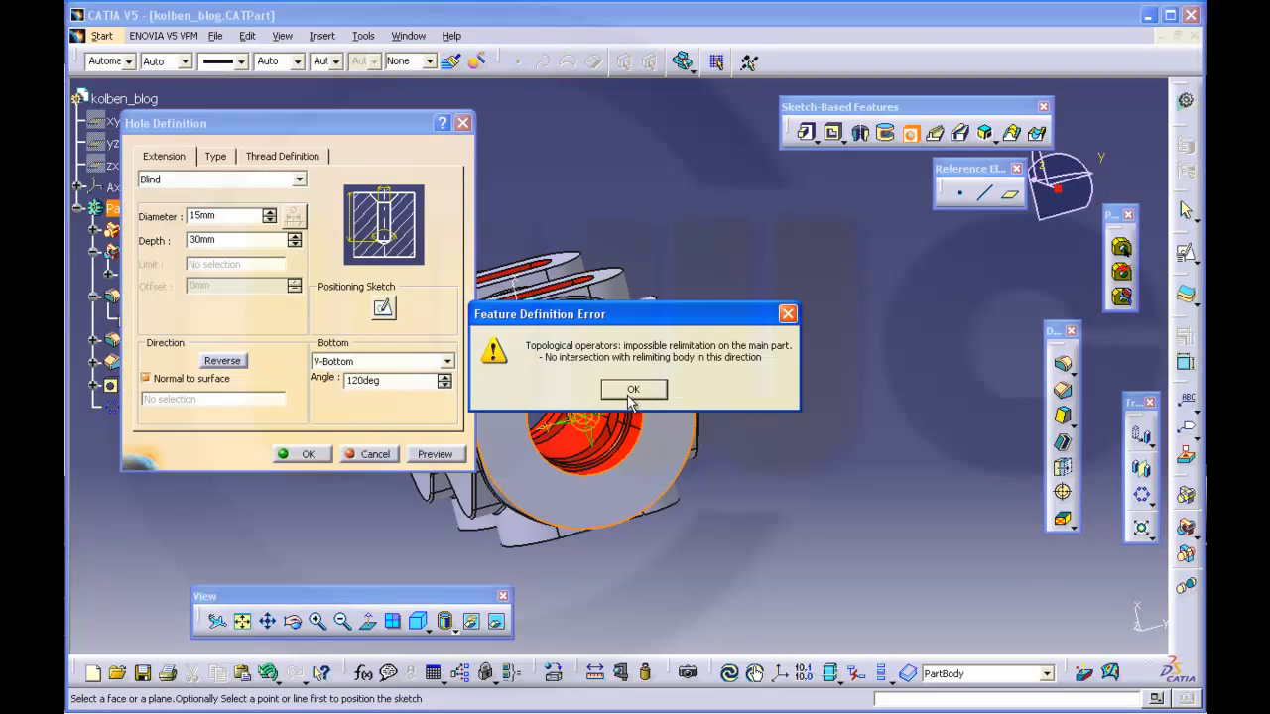
left_click(631, 393)
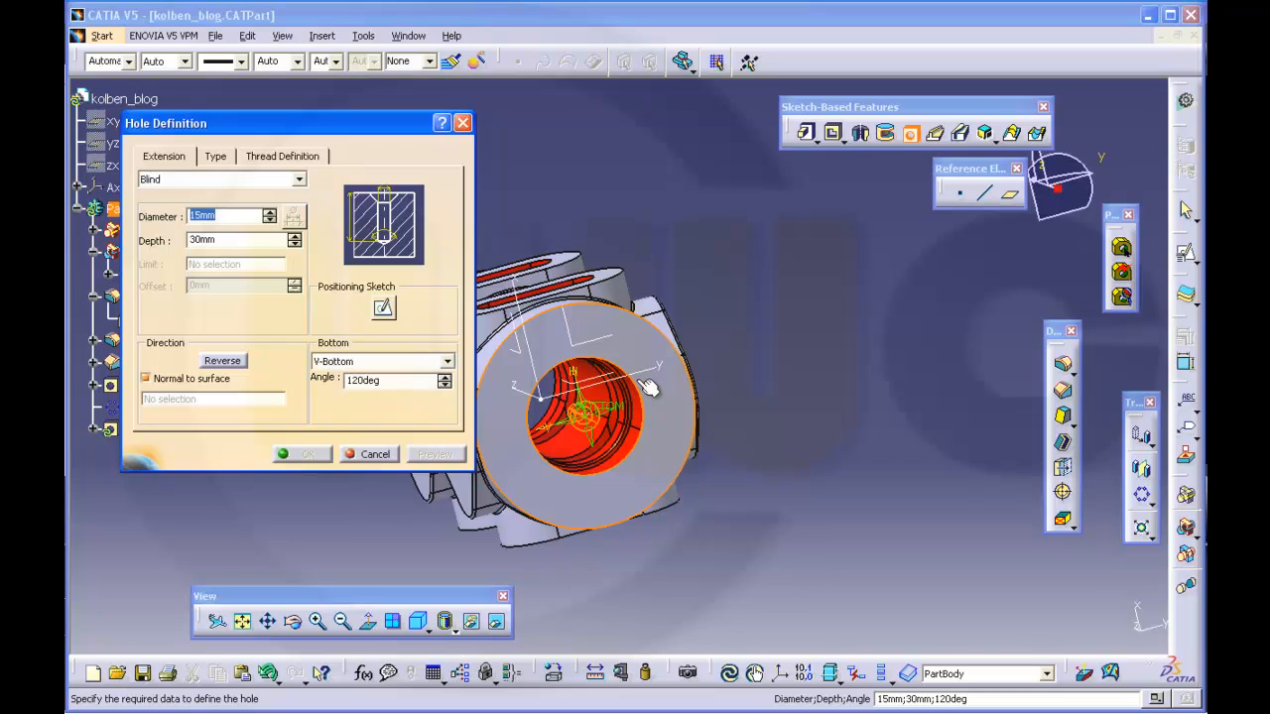
left_click(657, 354)
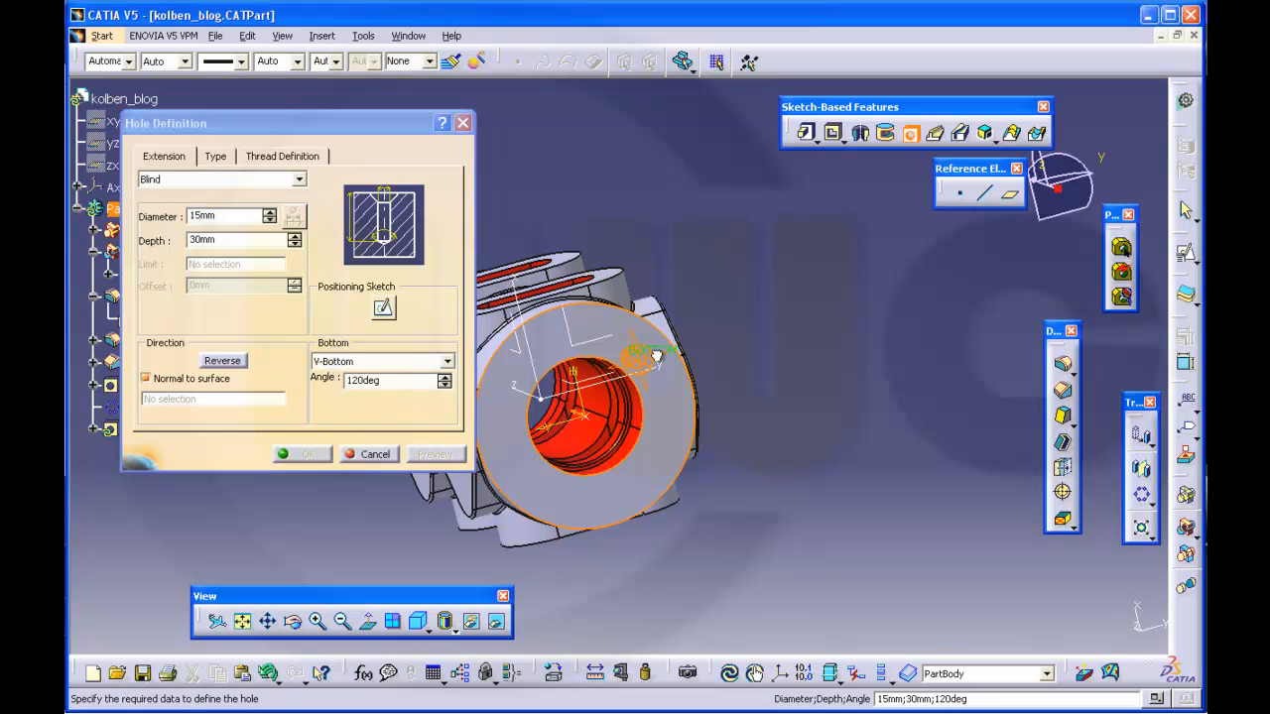
Check the new hole's type settings, open its positioning sketch, and expand Hole.1 and Hole.2 in the tree
middle_click_drag(492, 195, 664, 248)
left_click(216, 156)
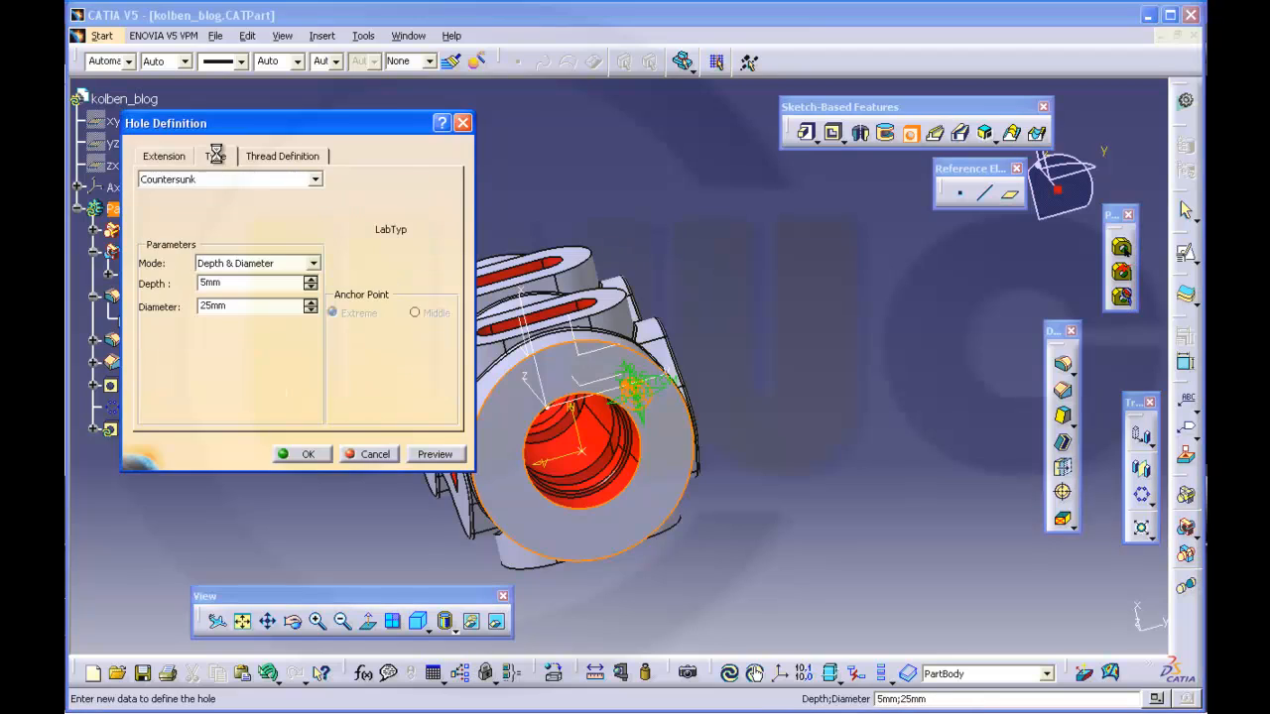
left_click(167, 156)
left_click(385, 310)
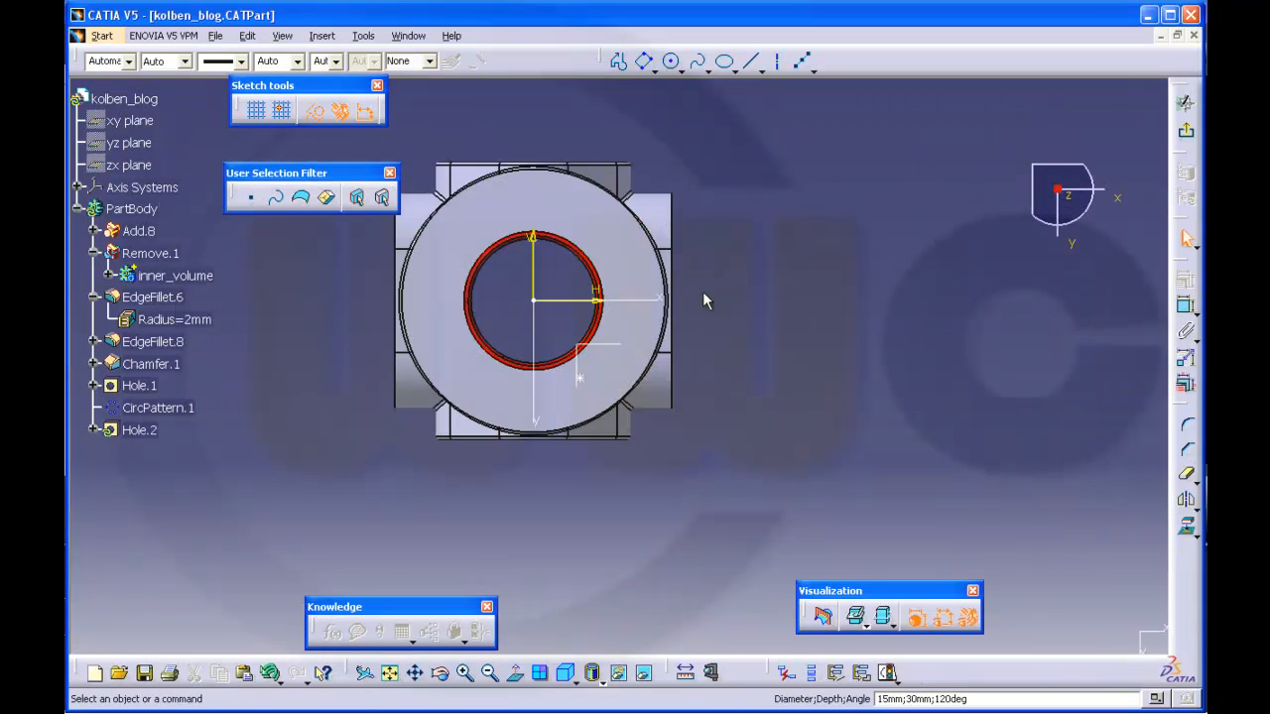
middle_click_drag(703, 290, 786, 298)
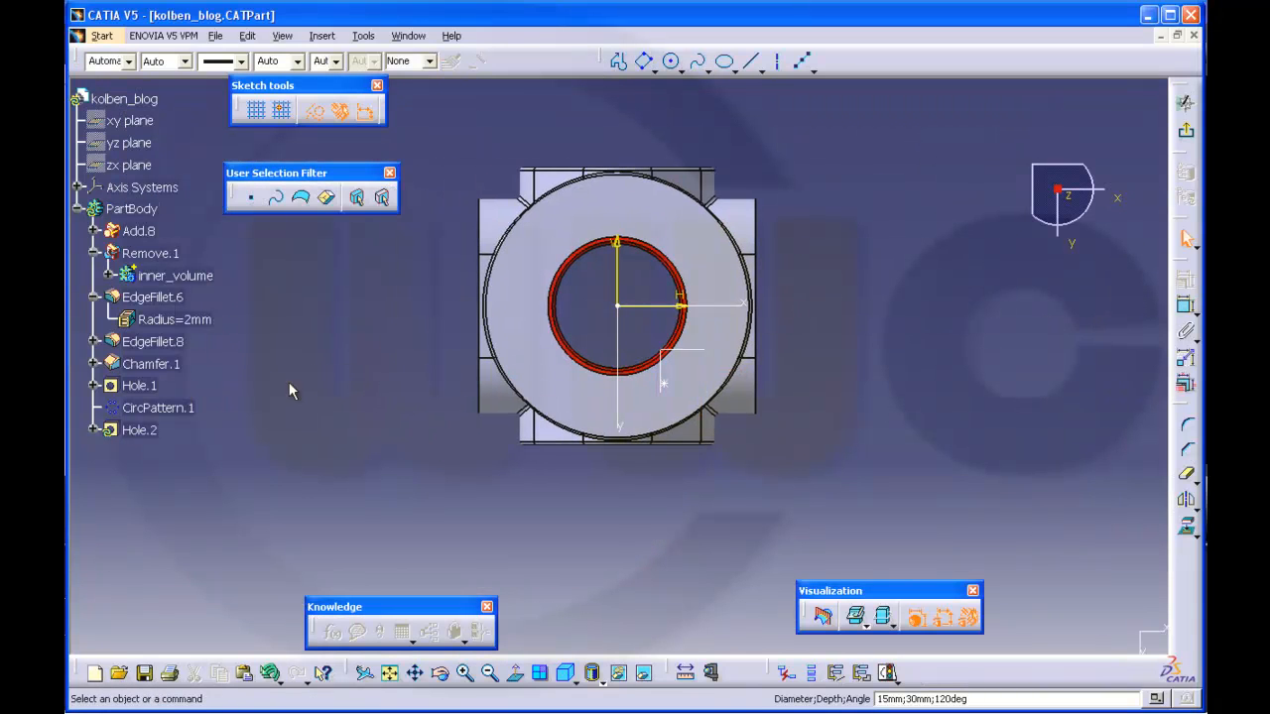
left_click(93, 386)
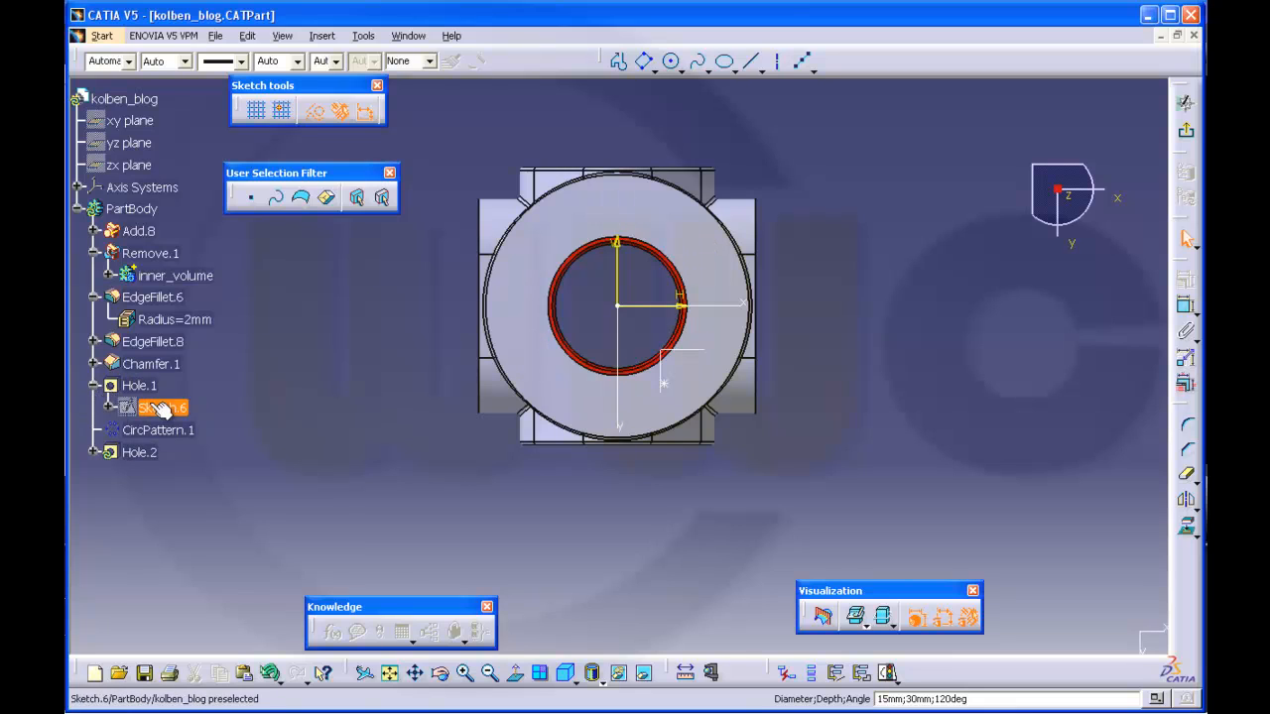
left_click(93, 452)
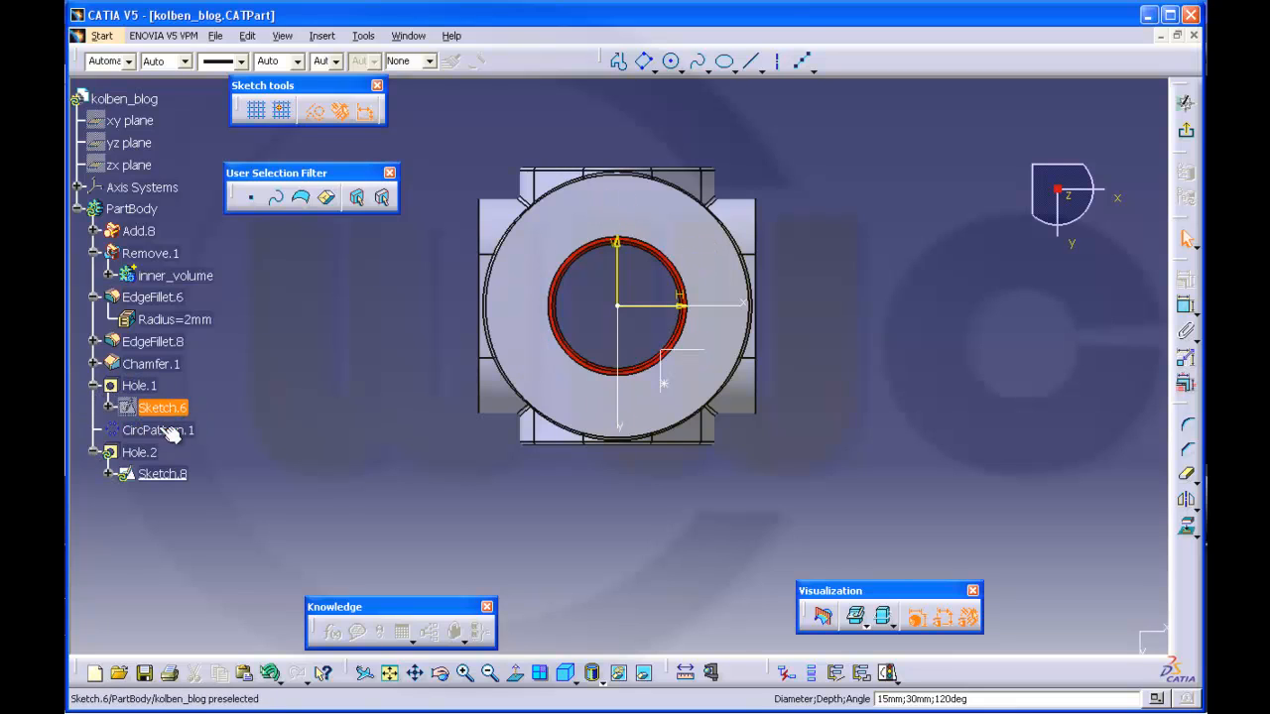
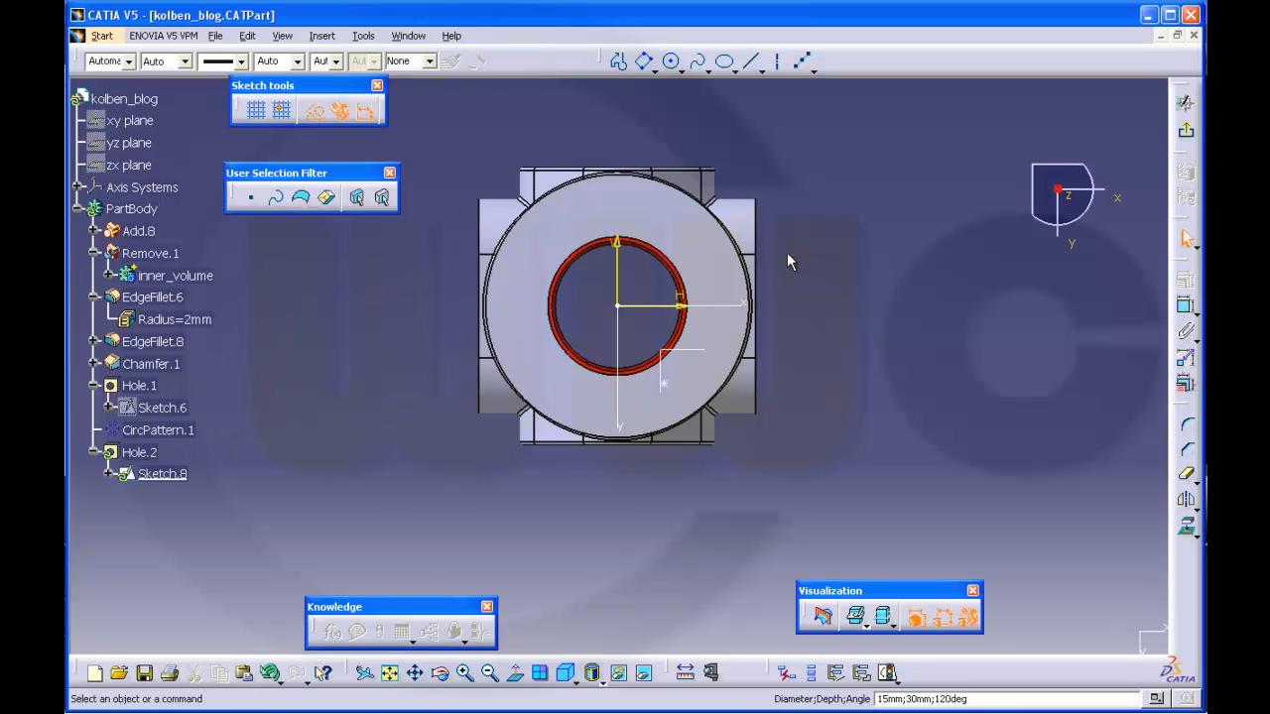
Draw a construction line from the hole's centre point diagonally outward past the face's edge
left_click(1187, 309)
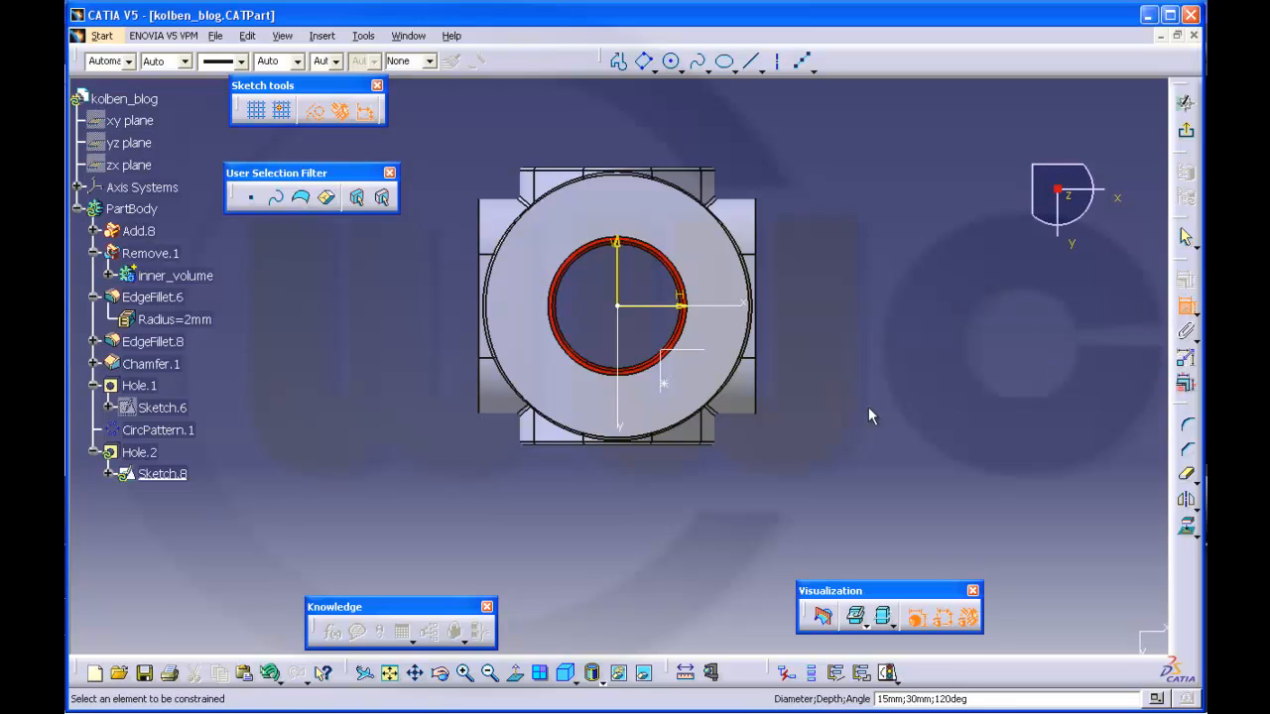
left_click(751, 61)
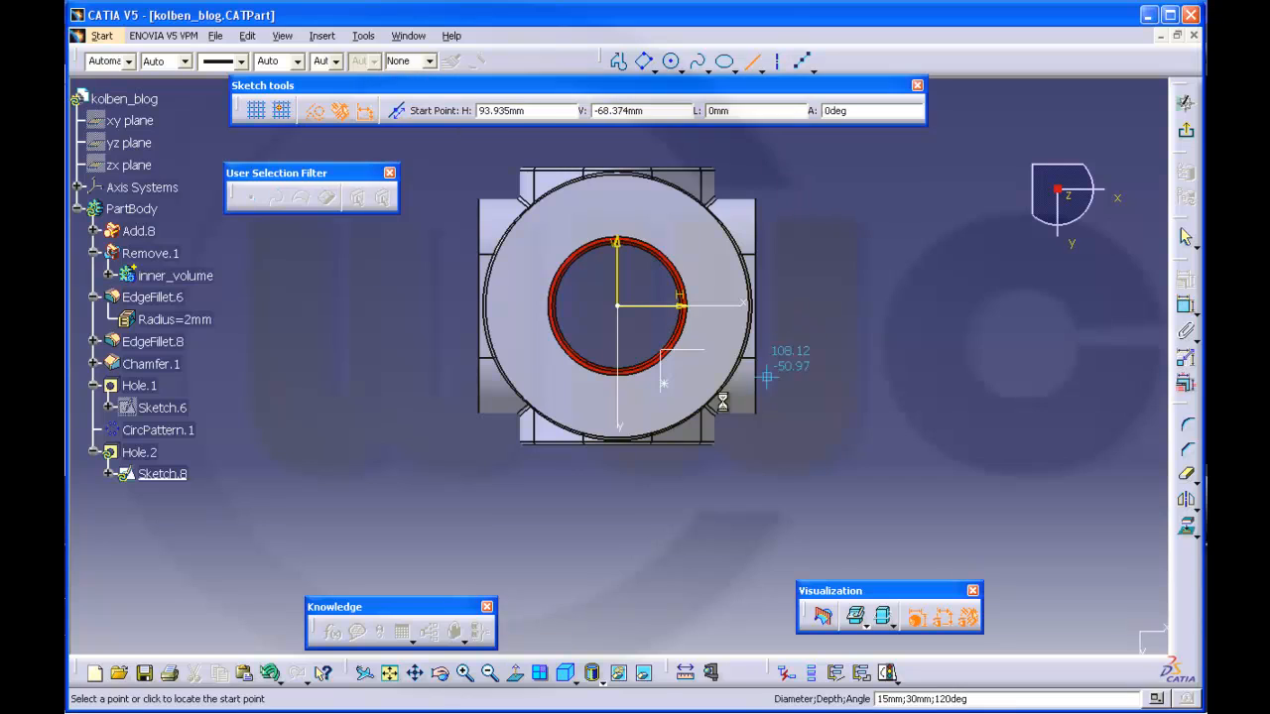
left_click(664, 383)
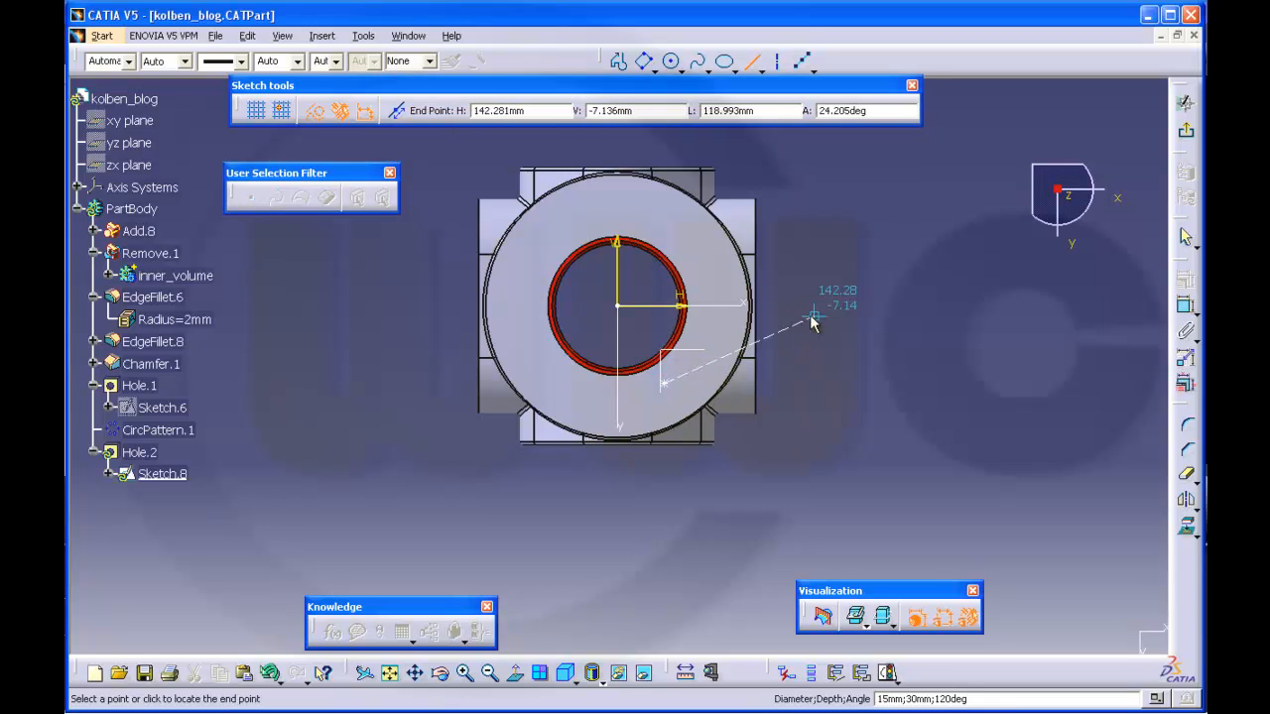
left_click(815, 256)
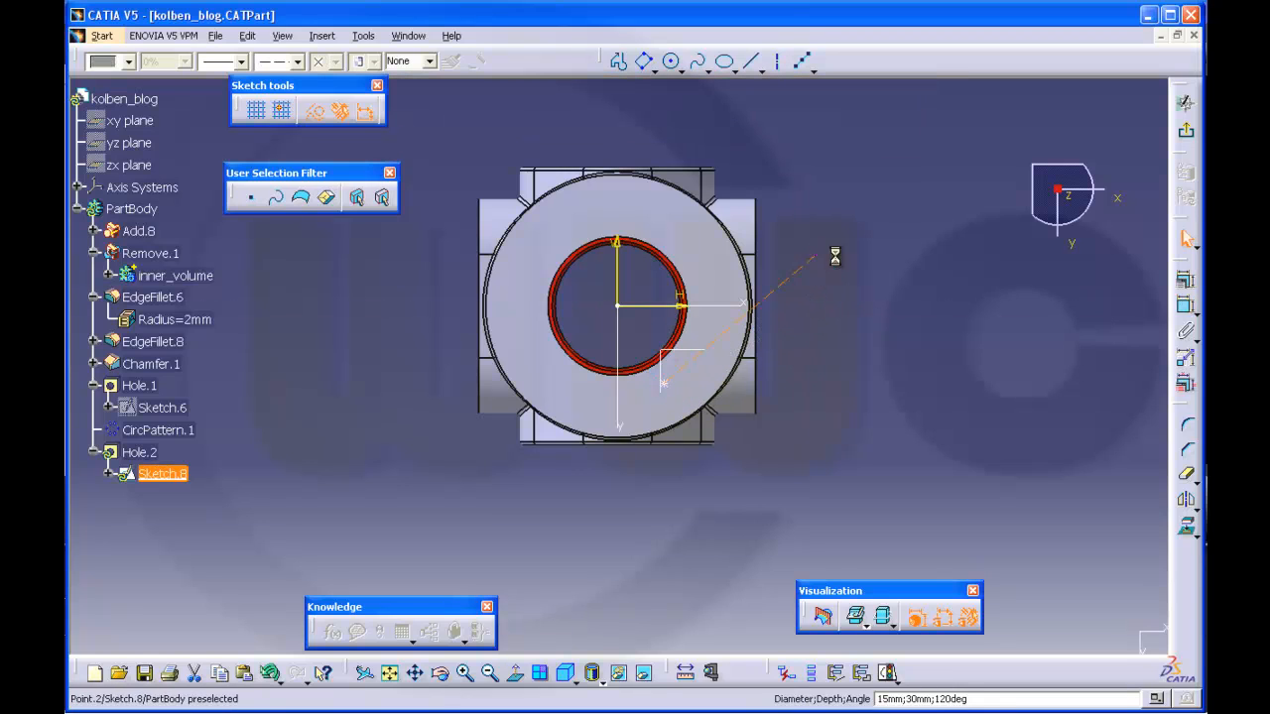
left_click(1145, 305)
Make the construction line's free end coincident with both the X axis and the Y axis of the axis system
left_click(1186, 310)
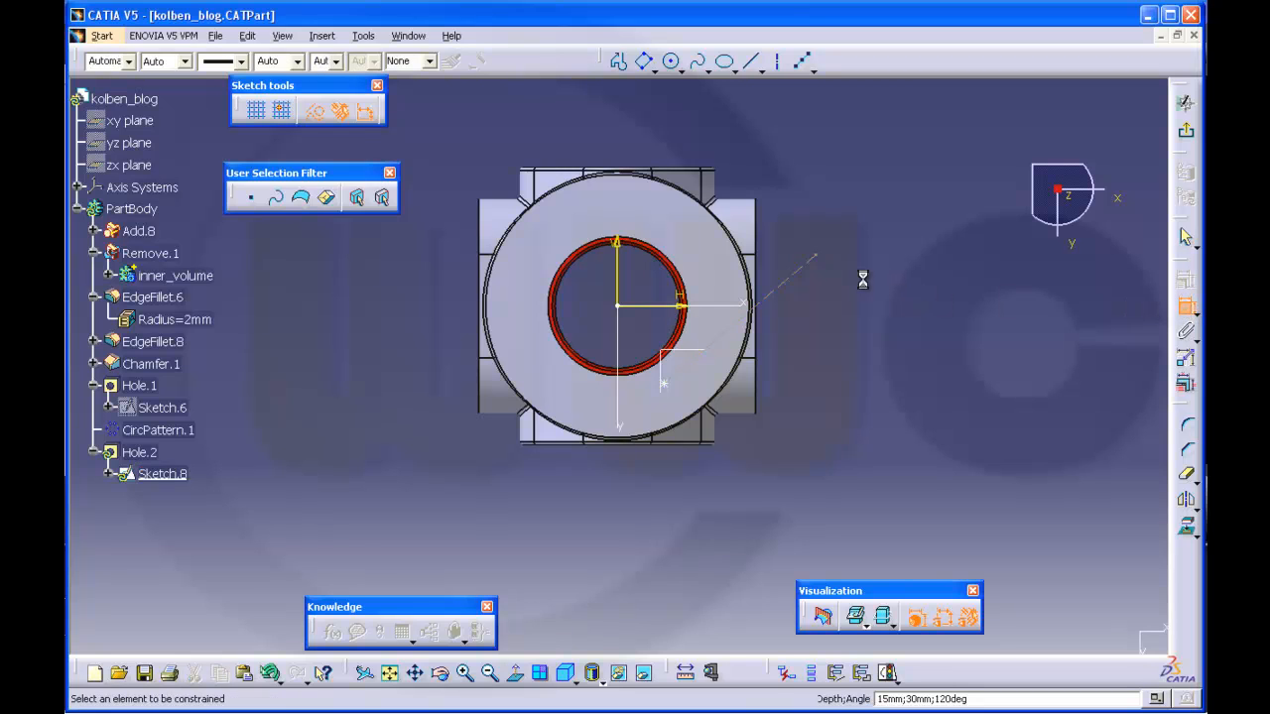
left_click(816, 257)
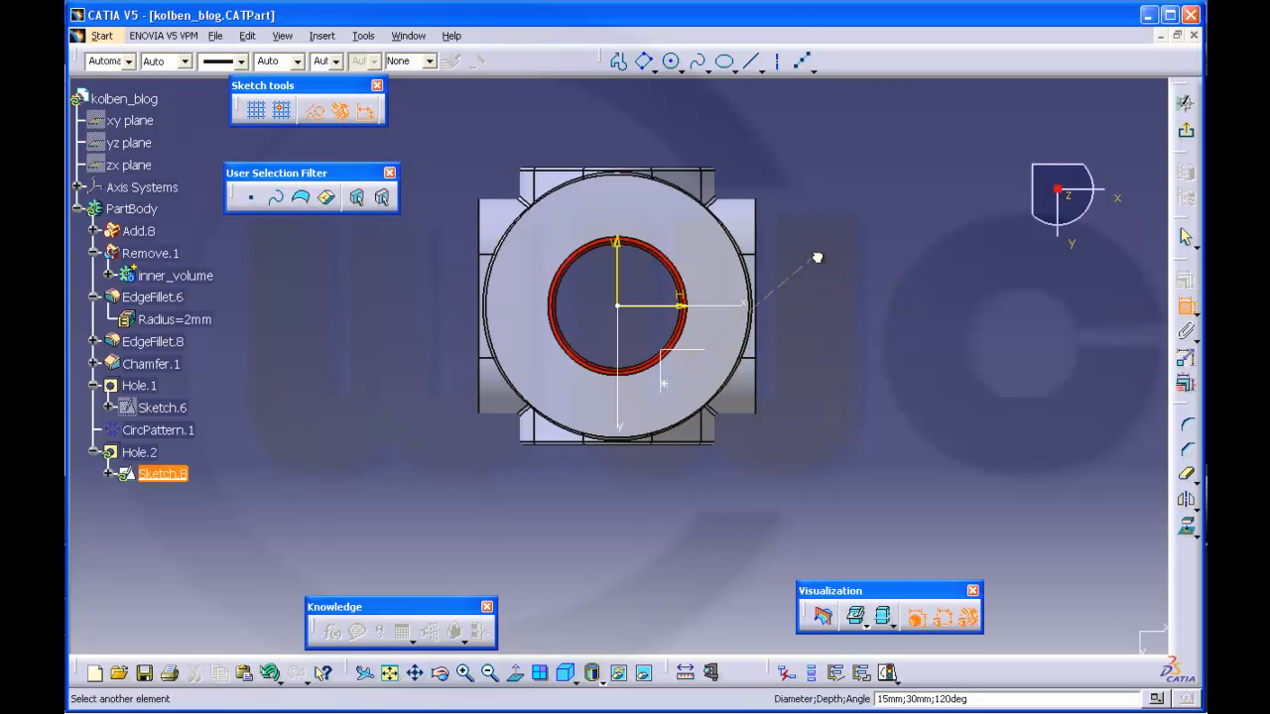
left_click(745, 307)
right_click(843, 312)
left_click(893, 393)
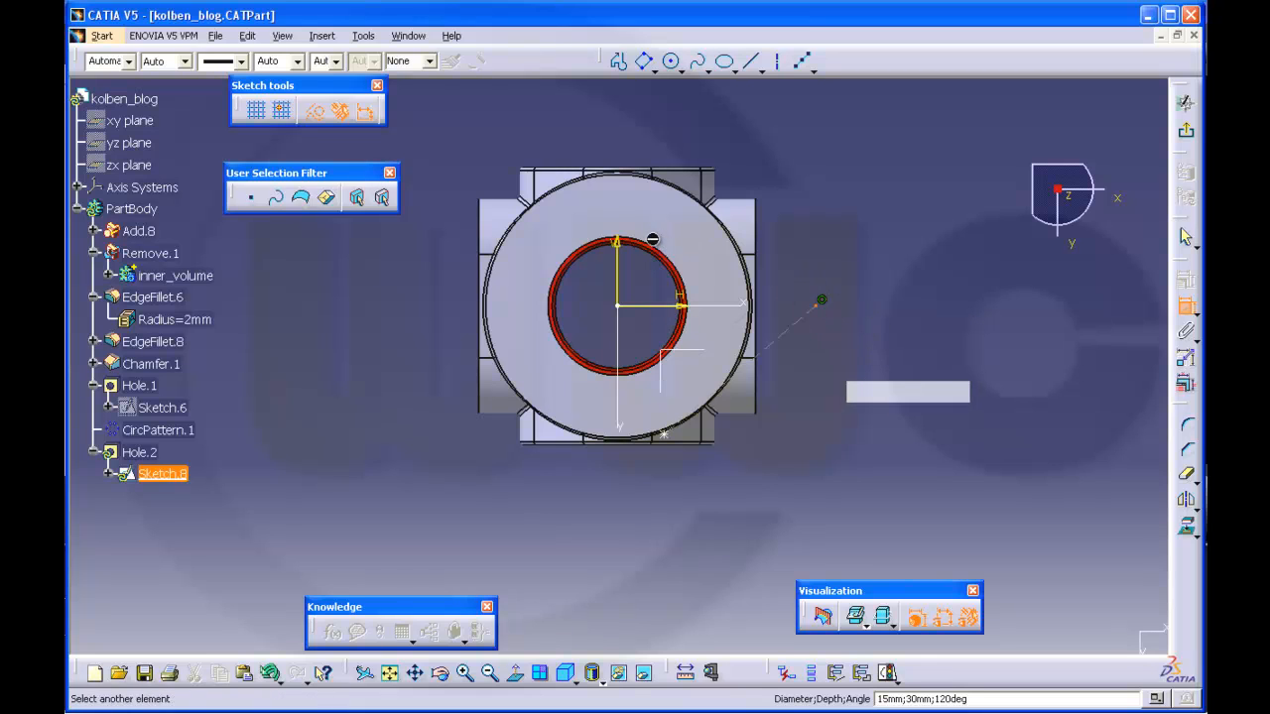
mouse_move(631, 242)
middle_mouse_down()
mouse_move(649, 249)
mouse_move(649, 182)
mouse_move(652, 295)
middle_mouse_up()
left_click(633, 457)
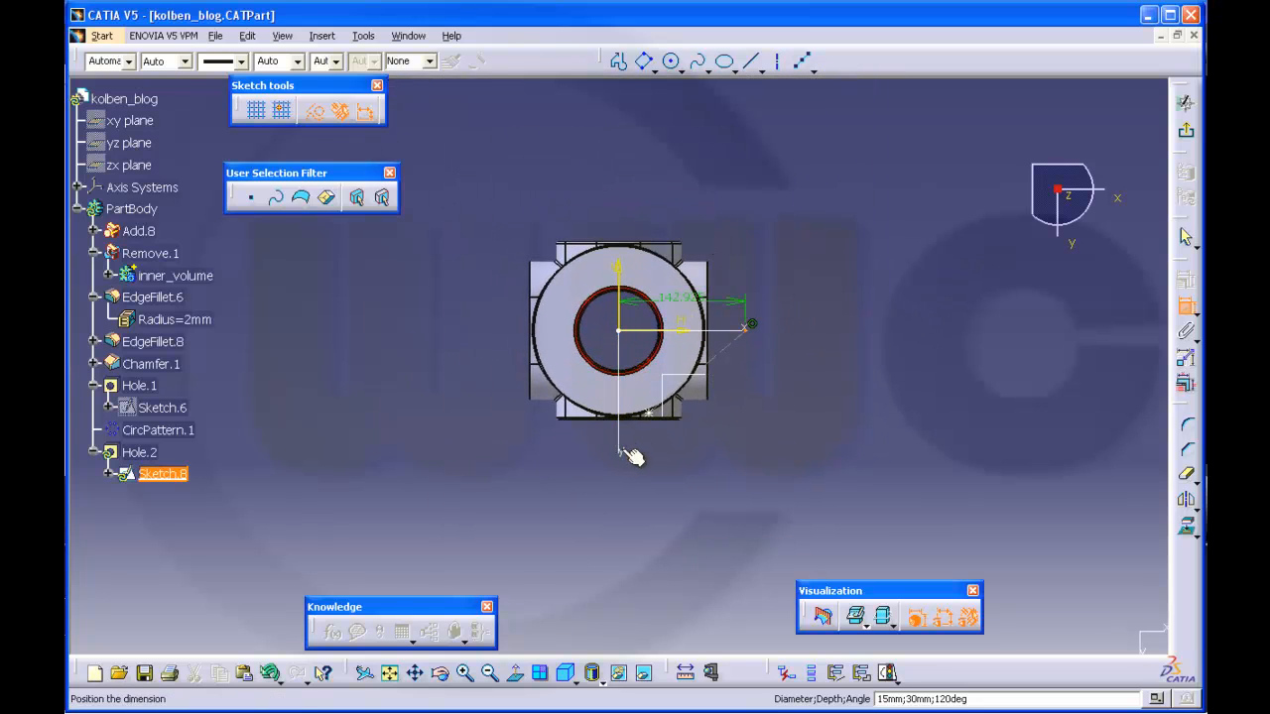
right_click(751, 409)
left_click(800, 489)
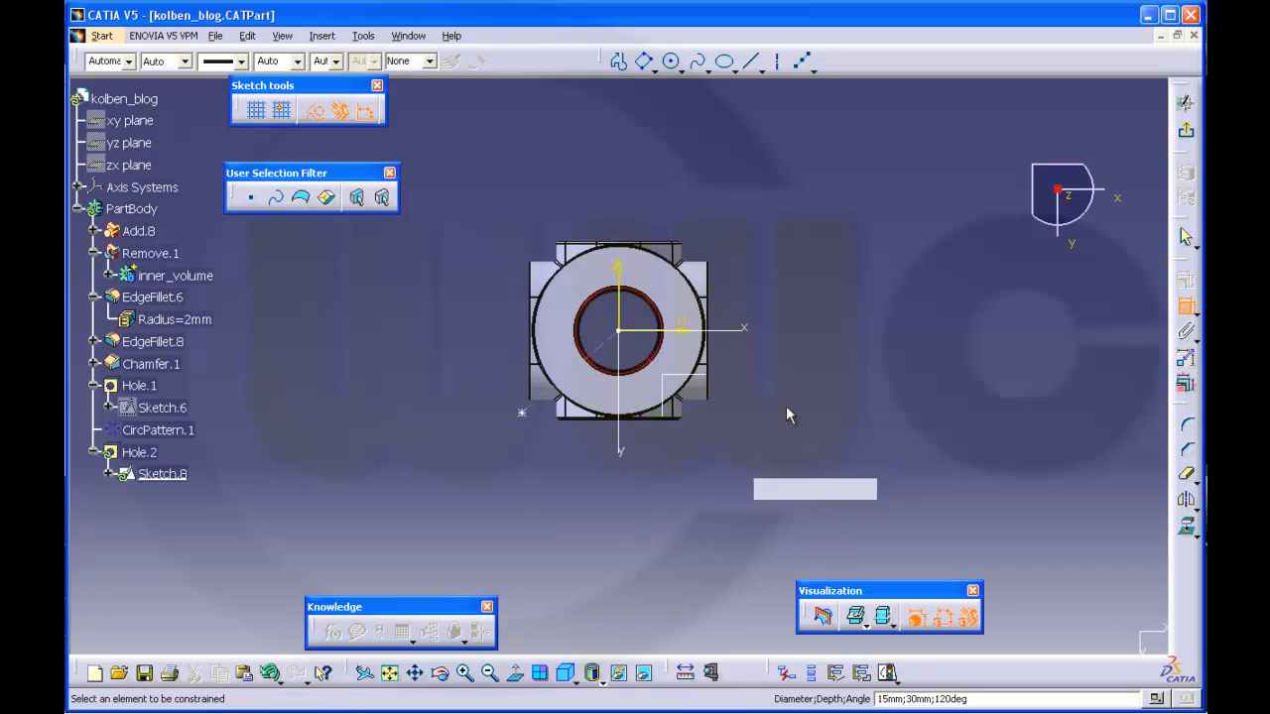
Dimension the angle between the construction line and the X axis and set it to 30 degrees
mouse_move(789, 385)
middle_mouse_down()
mouse_move(789, 347)
mouse_move(829, 352)
middle_mouse_up()
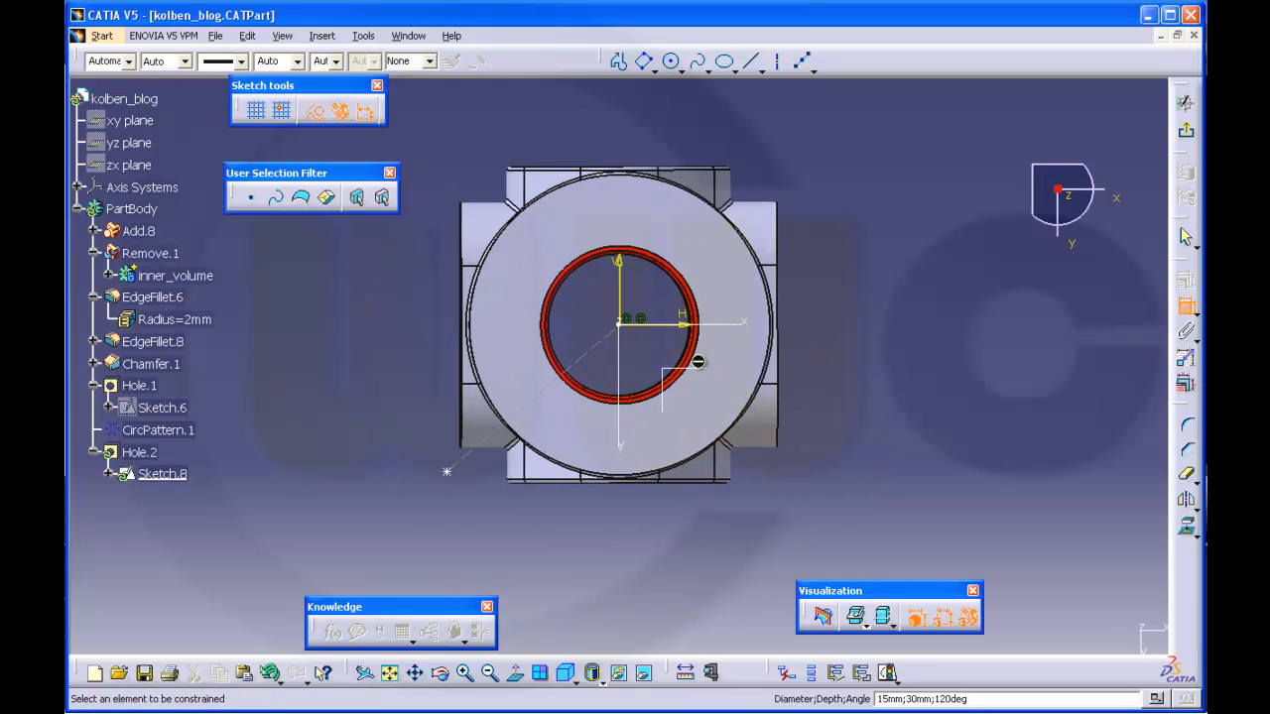
left_click(588, 353)
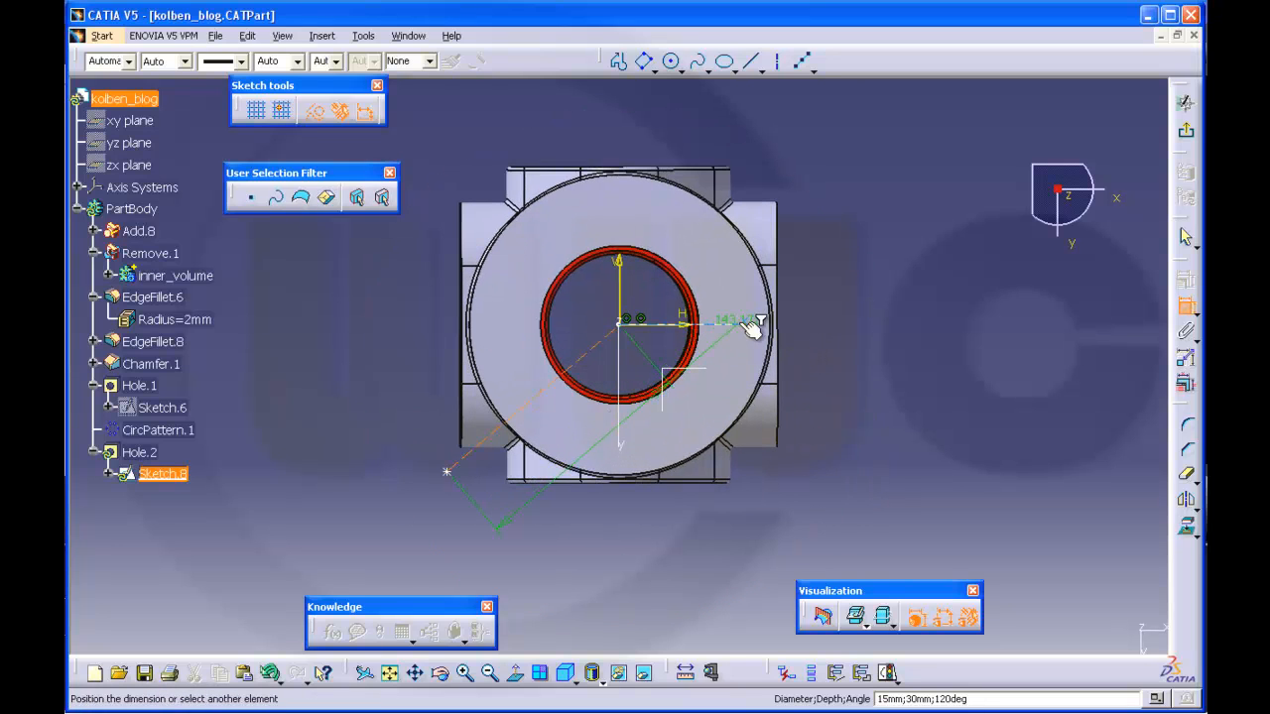
left_click(752, 322)
left_click(813, 223)
double_click(809, 220)
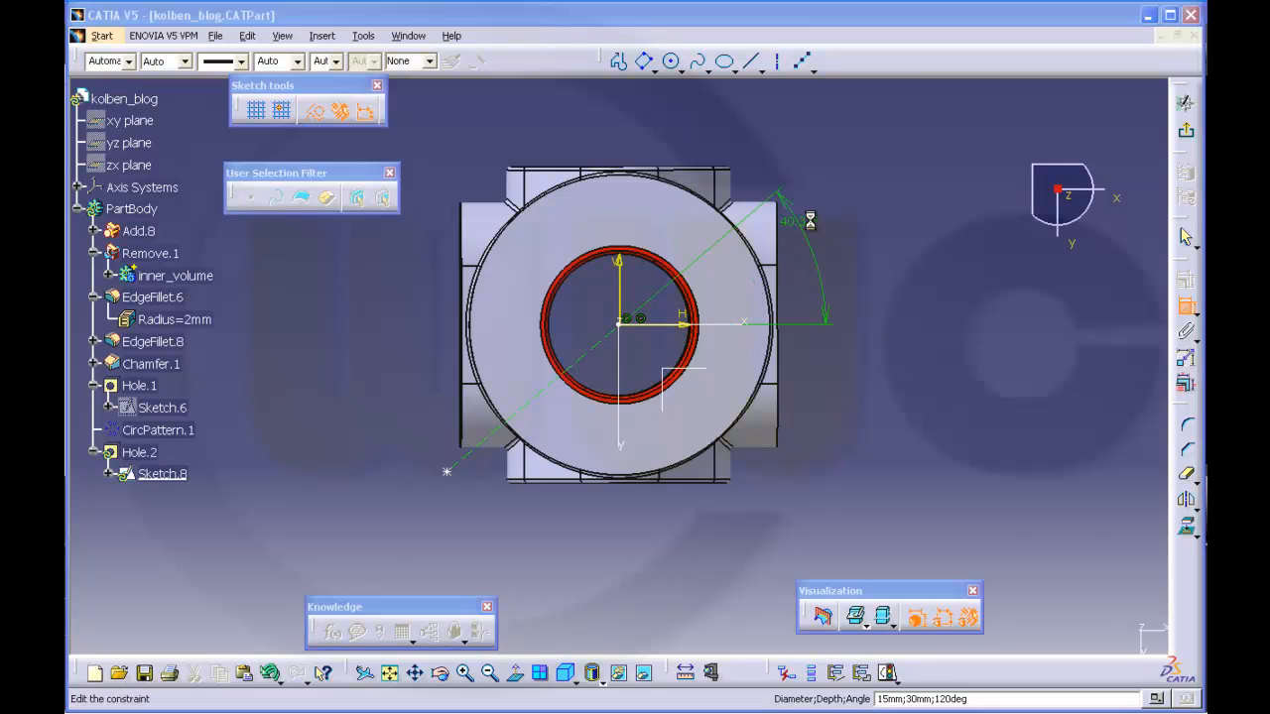
type("30")
key("Return")
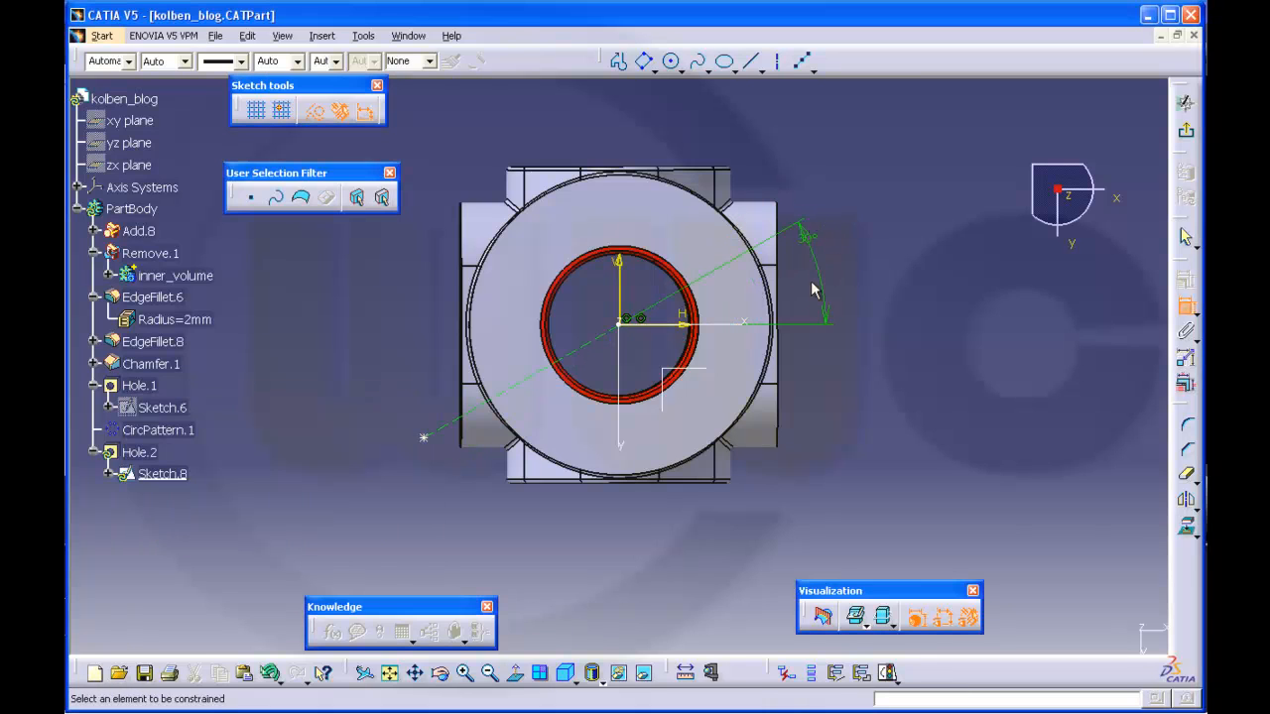
Set the construction line's length to 70 mm, and complete the countersunk blind hole from the positioning sketch
left_click(548, 366)
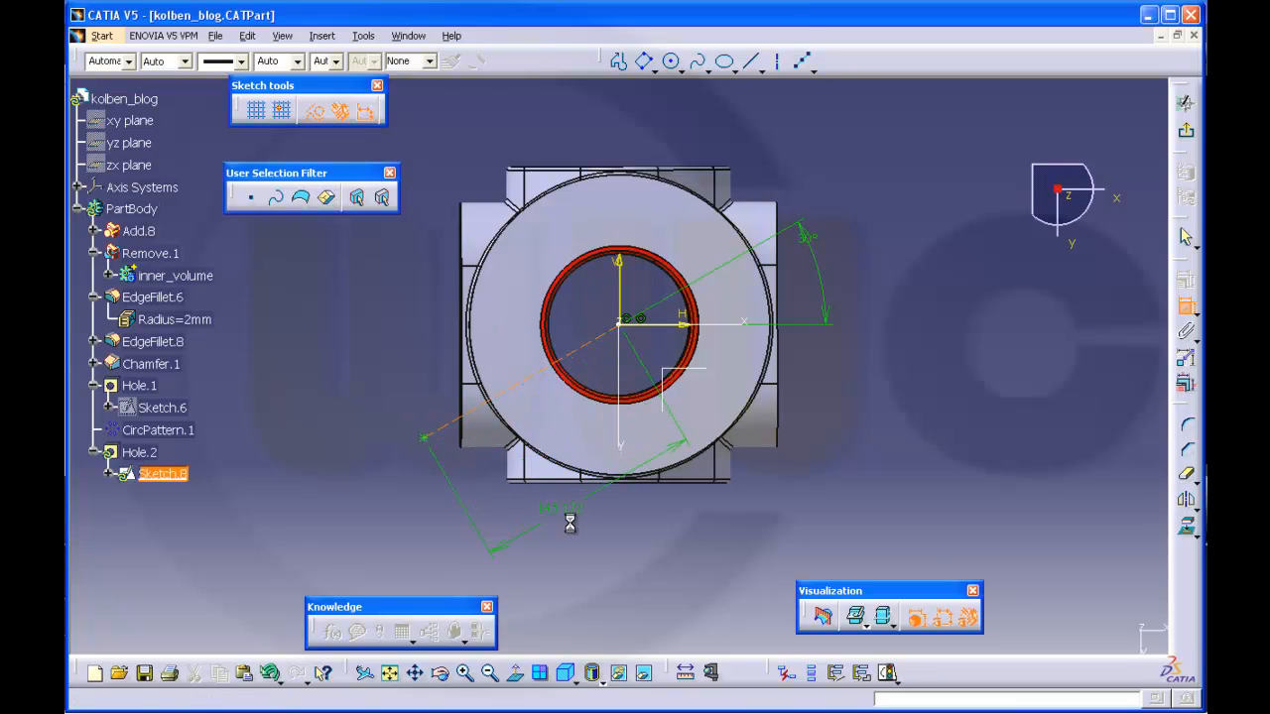
left_click(574, 519)
double_click(618, 483)
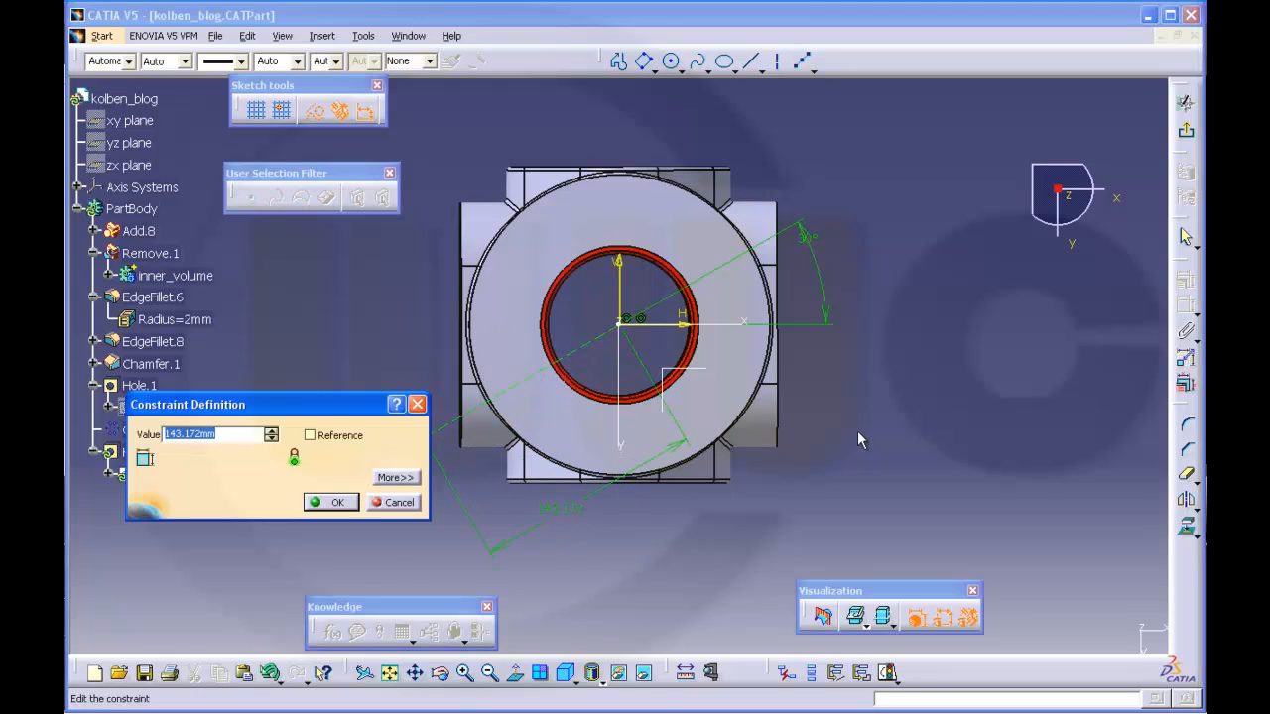
type("70")
key("Return")
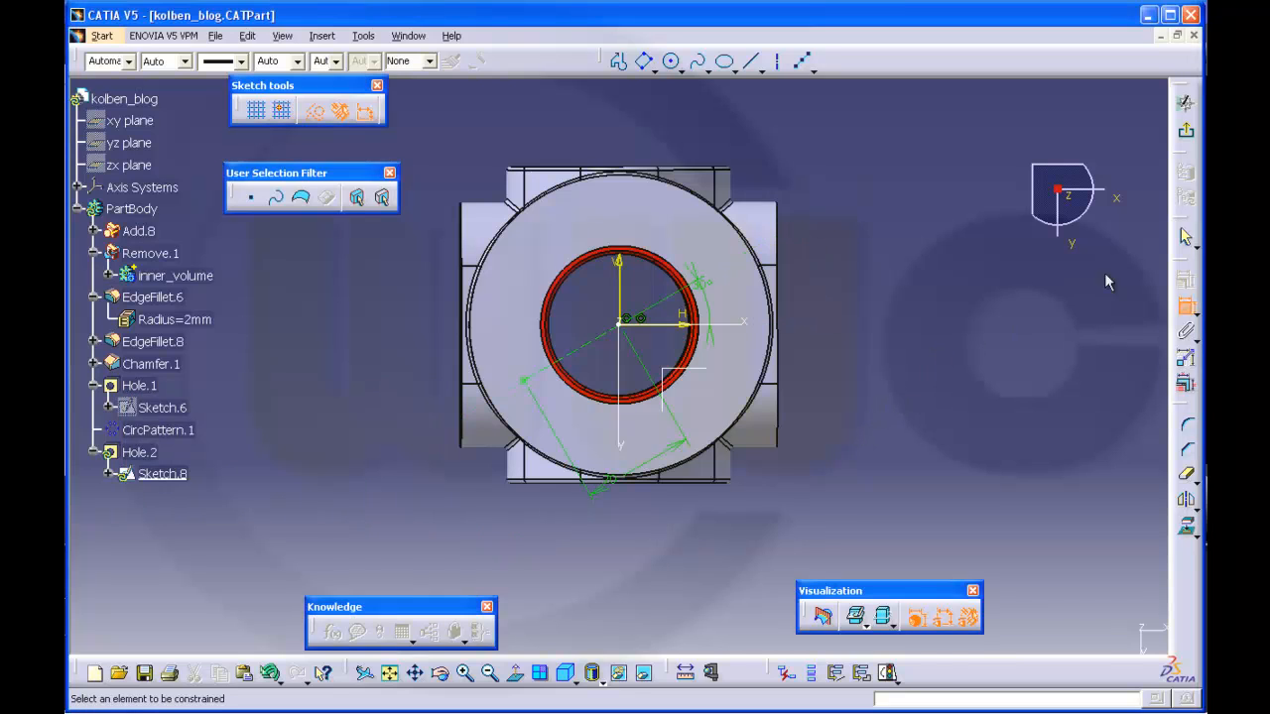
left_click(1179, 133)
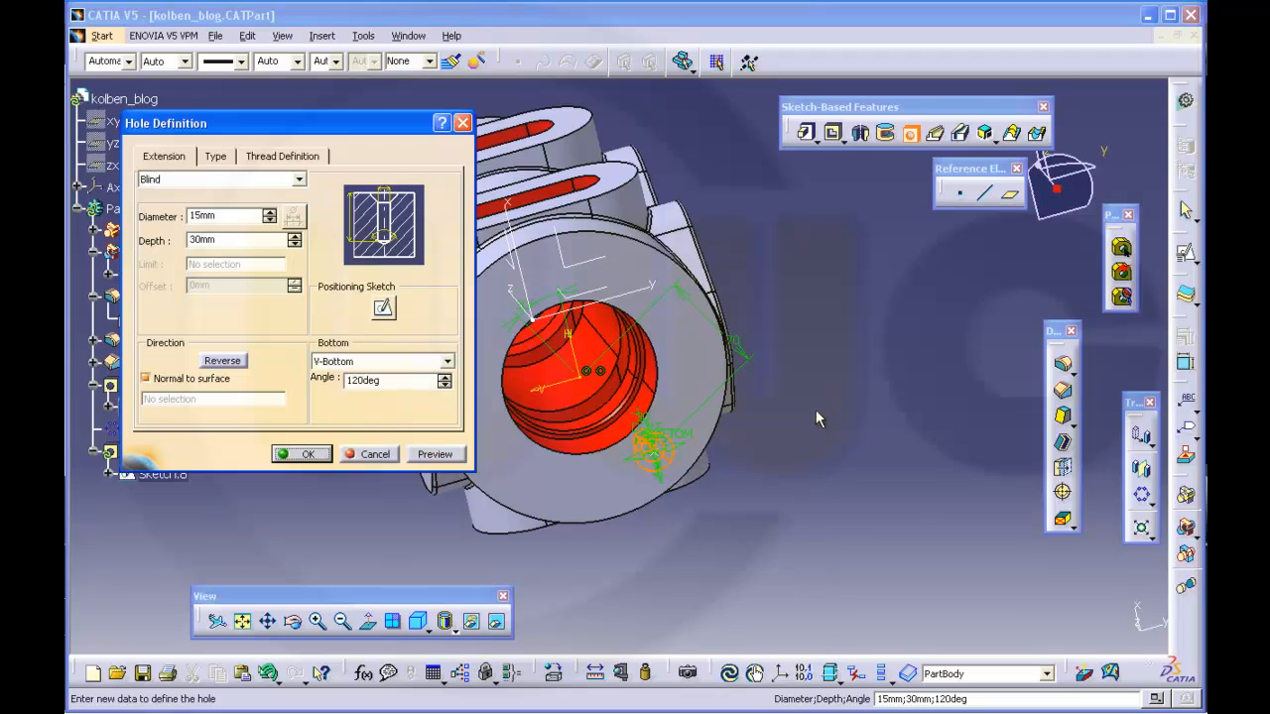
left_click(303, 454)
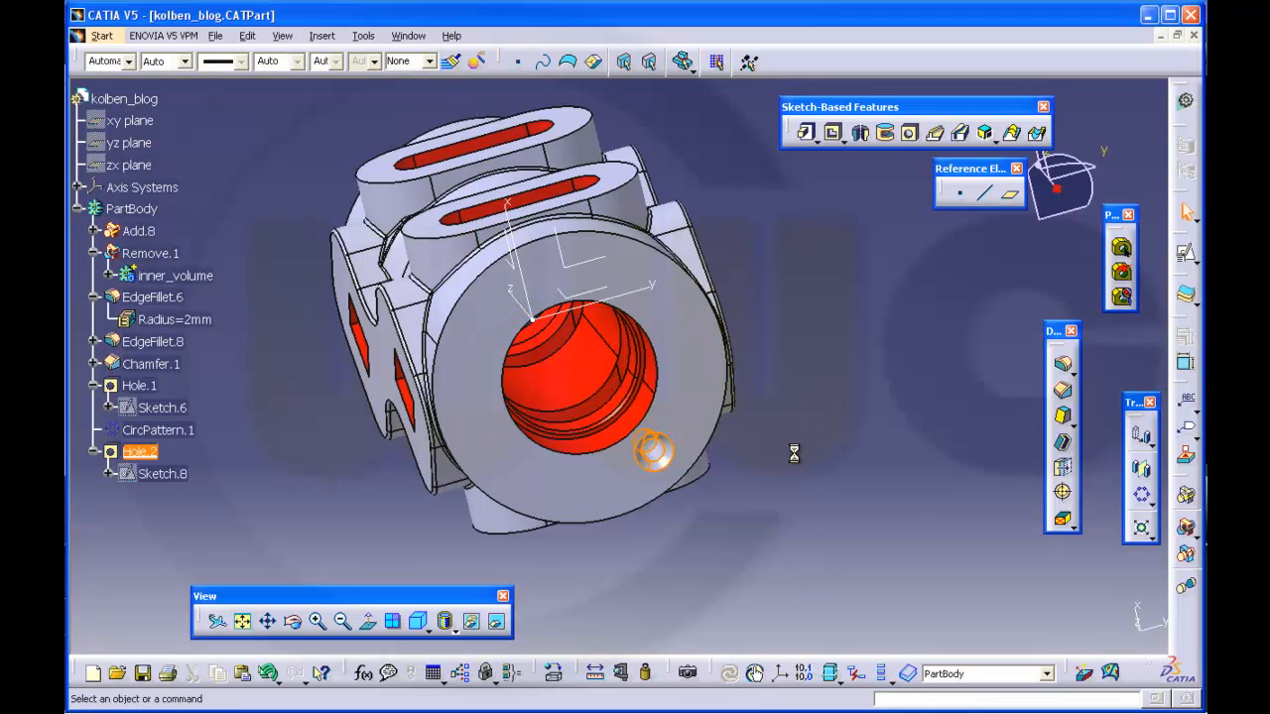
Pattern the new countersunk hole circularly about the absolute axis system's Z axis as a complete crown with 6 instances
middle_click_drag(782, 455, 778, 442)
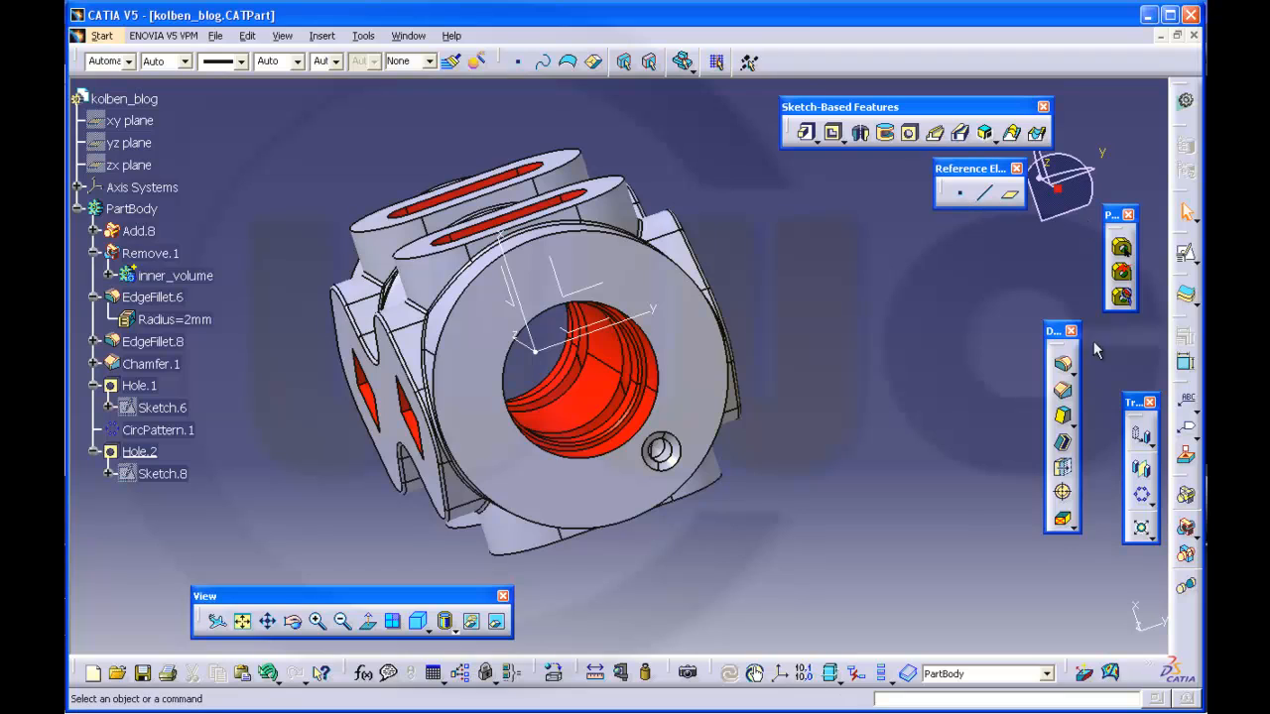
left_click(1141, 467)
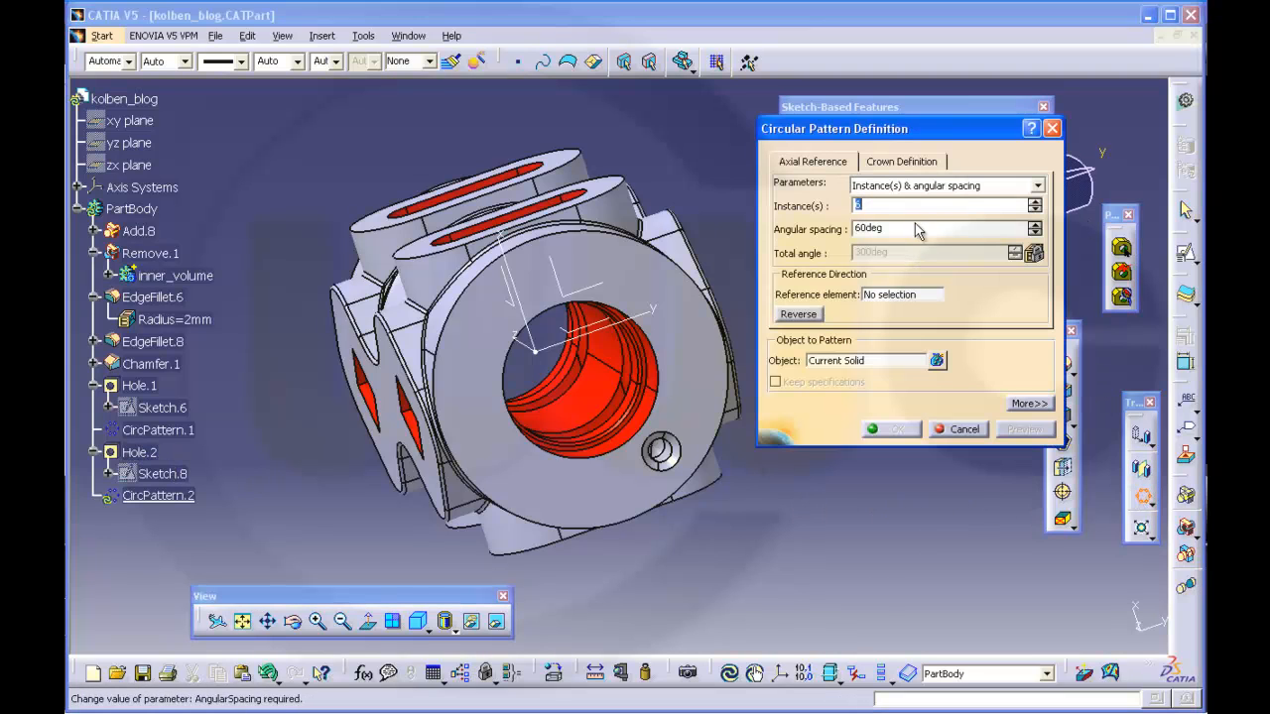
left_click(1038, 186)
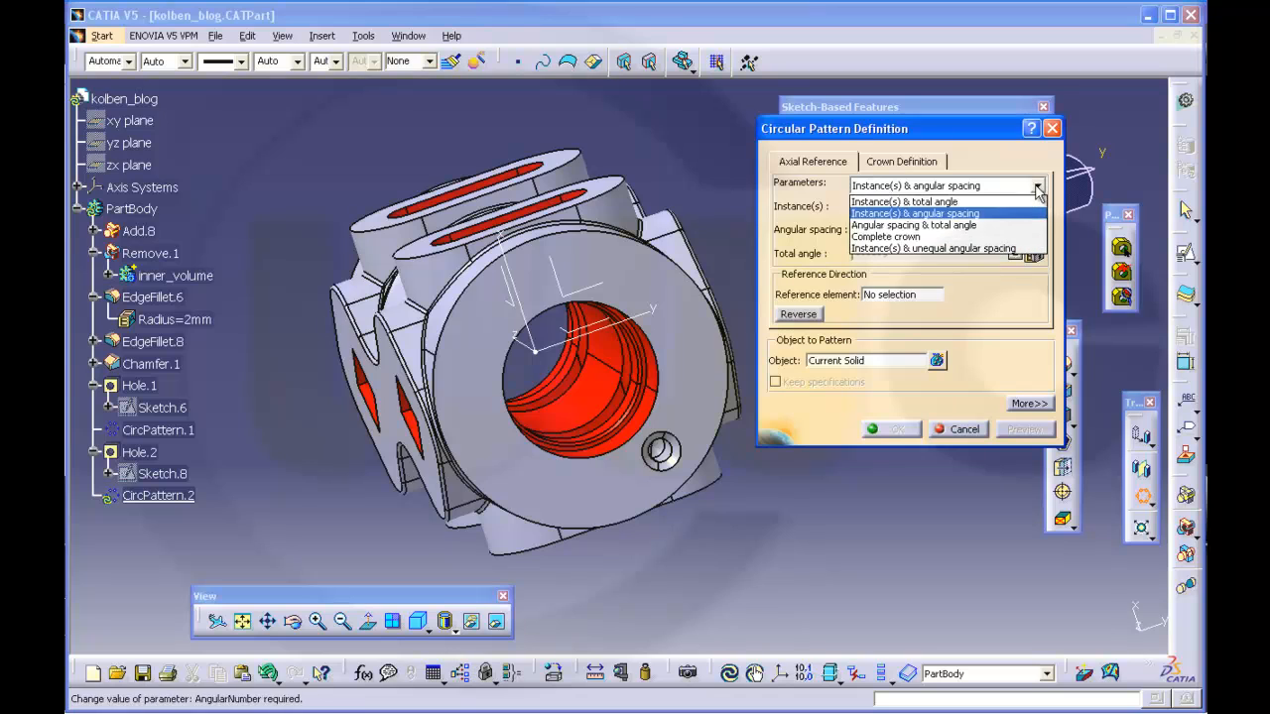
left_click(926, 237)
left_click(890, 296)
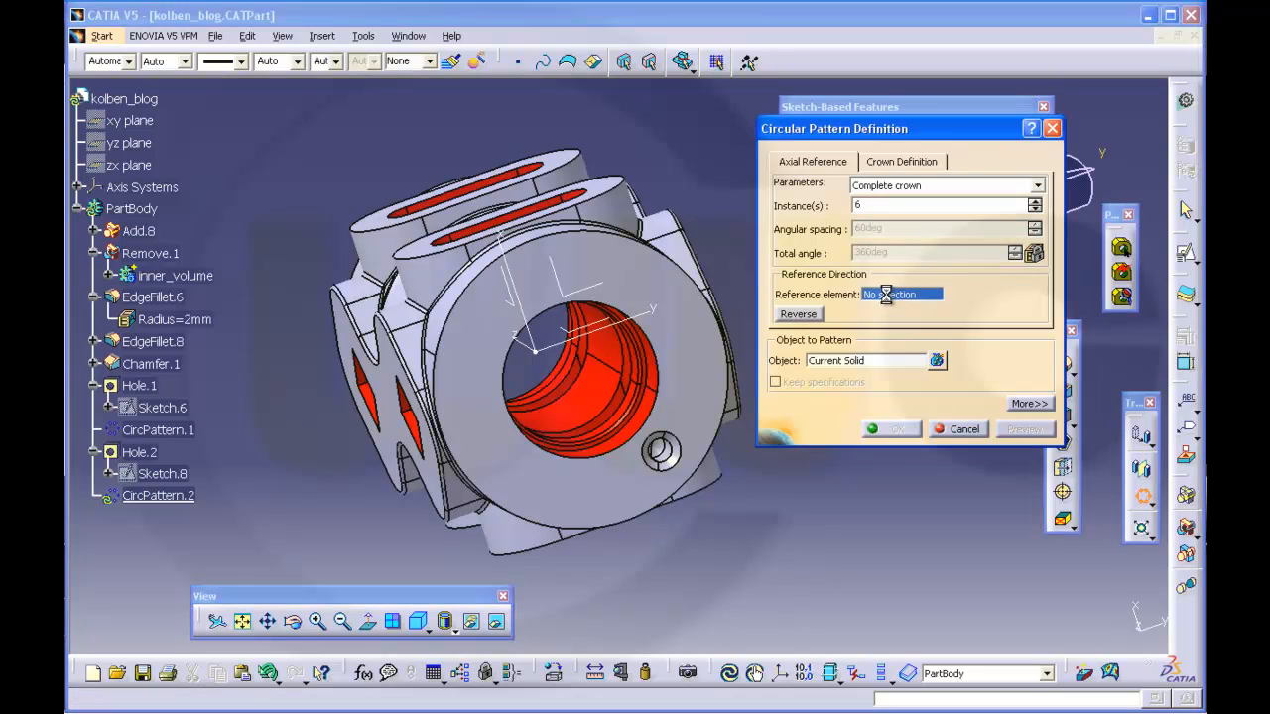
left_click(539, 357)
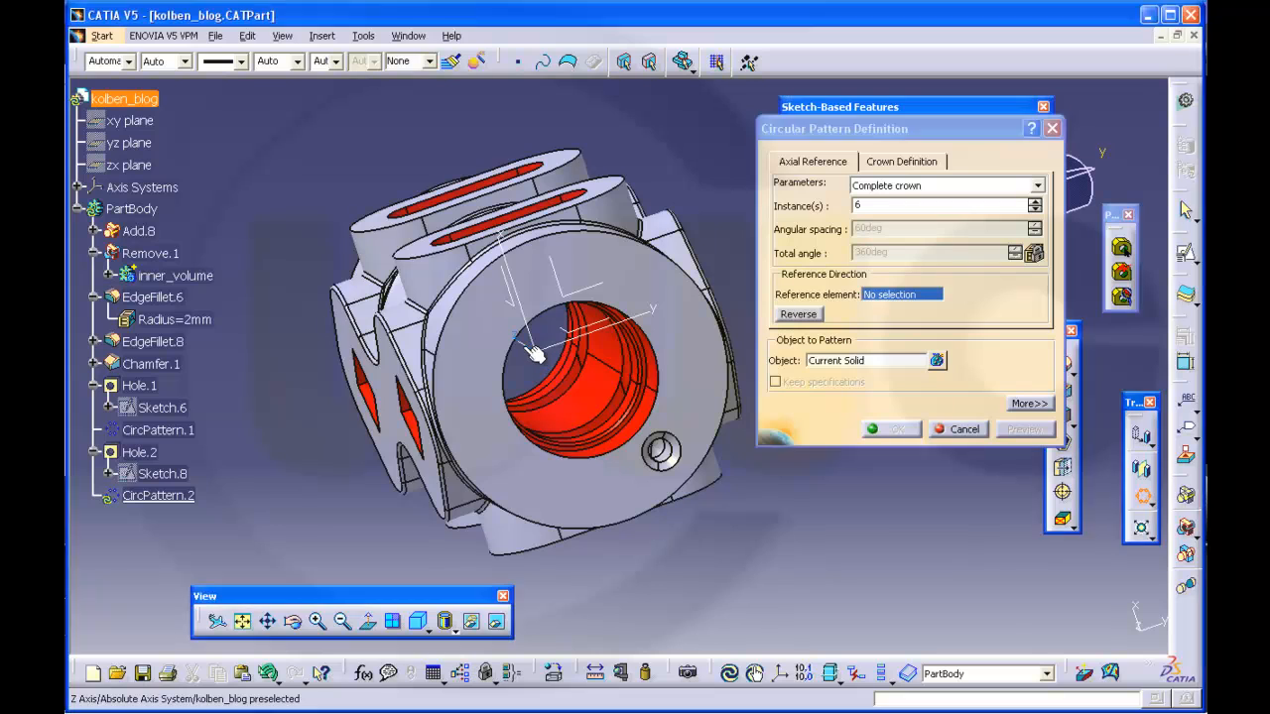
left_click(839, 363)
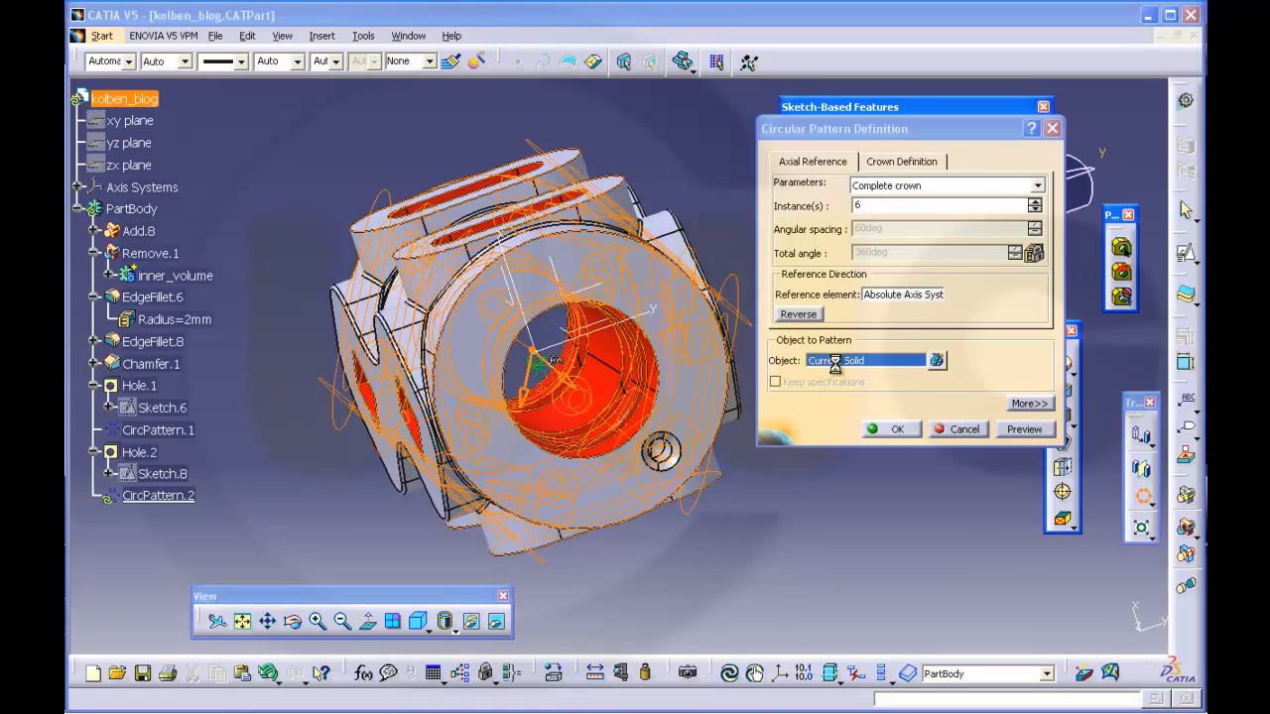
left_click(140, 452)
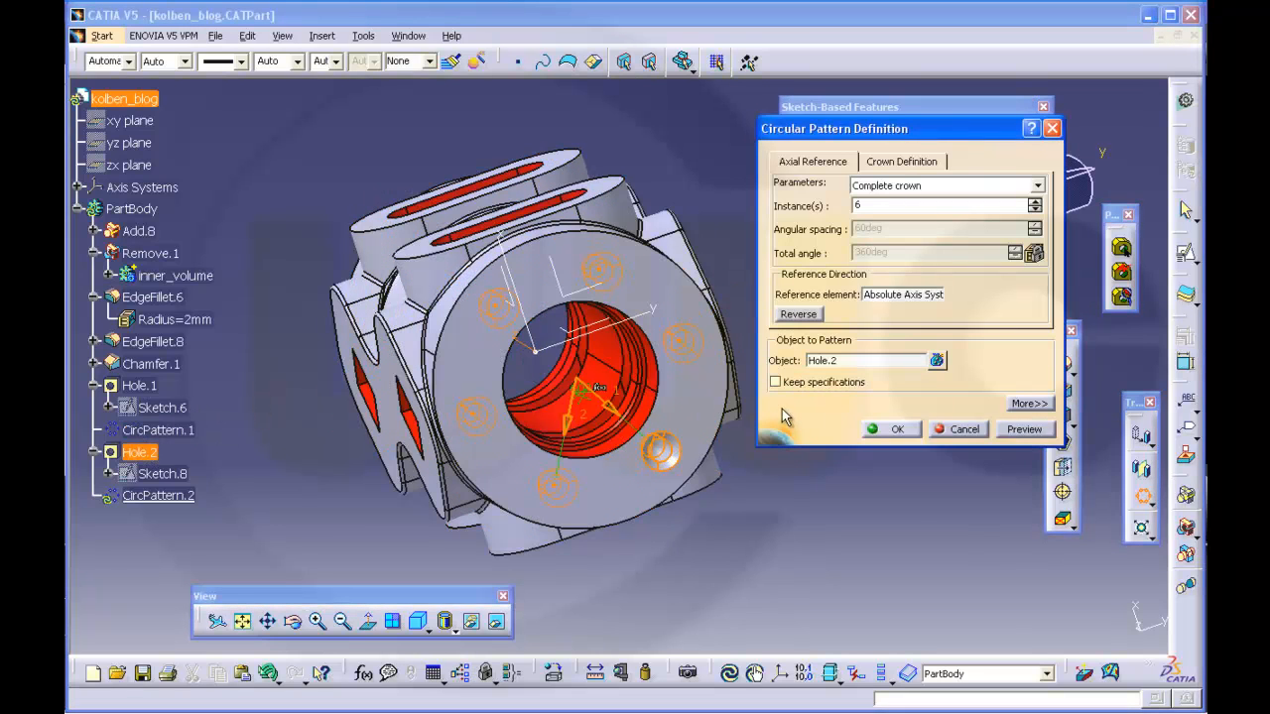
left_click(898, 430)
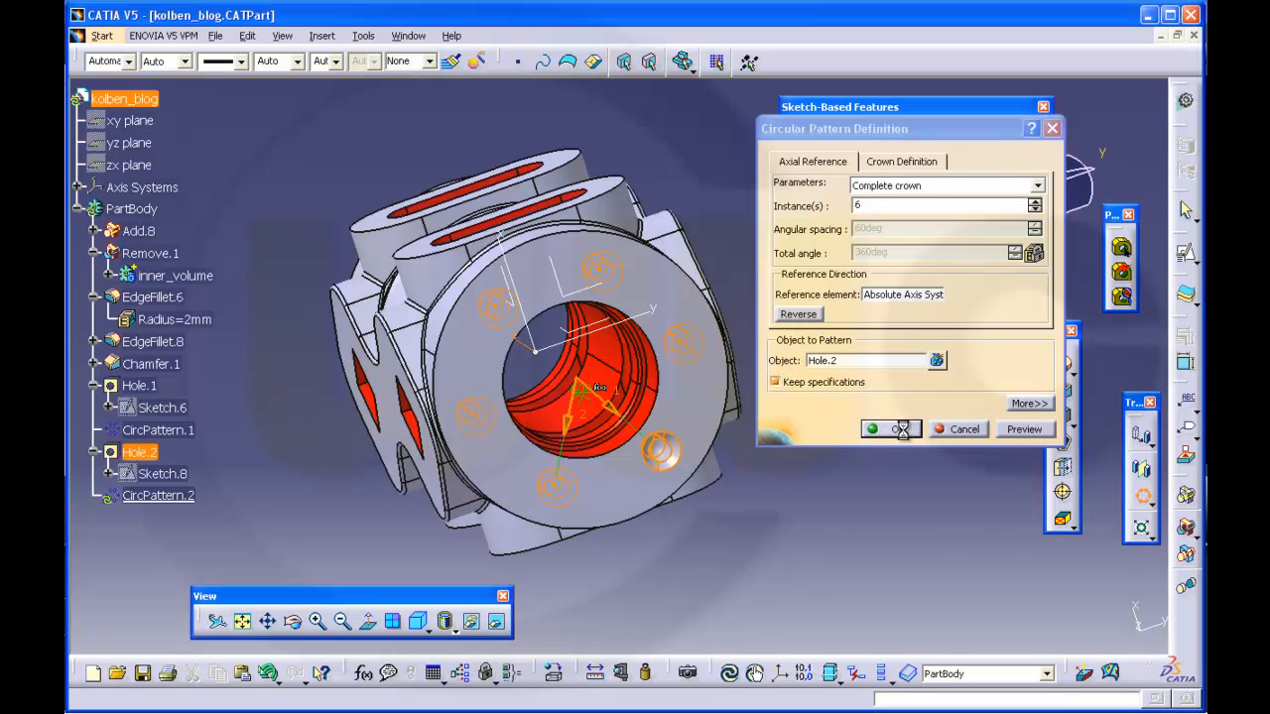
Create a positioned sketch on the flat face around the upper slot, keeping the implicit origin and orientation
middle_click_drag(595, 249, 510, 133)
middle_click_drag(551, 207, 566, 385)
middle_click_drag(724, 334, 954, 508)
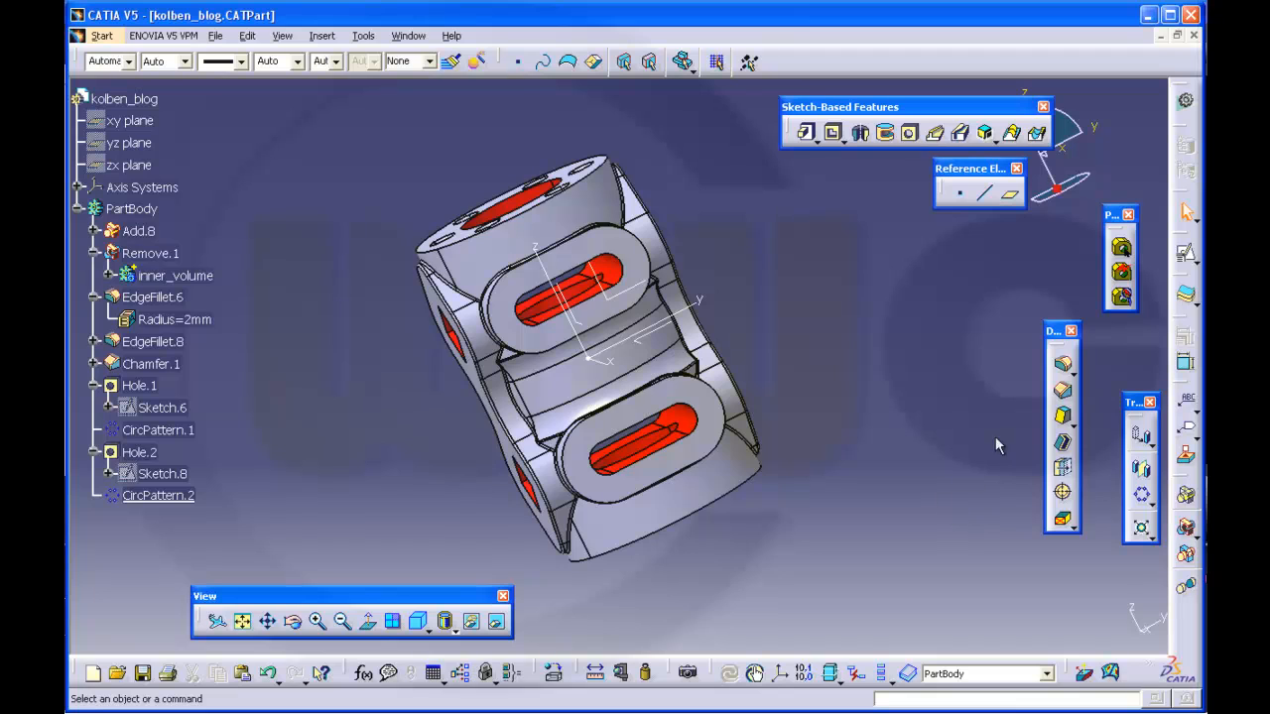
left_click(1188, 260)
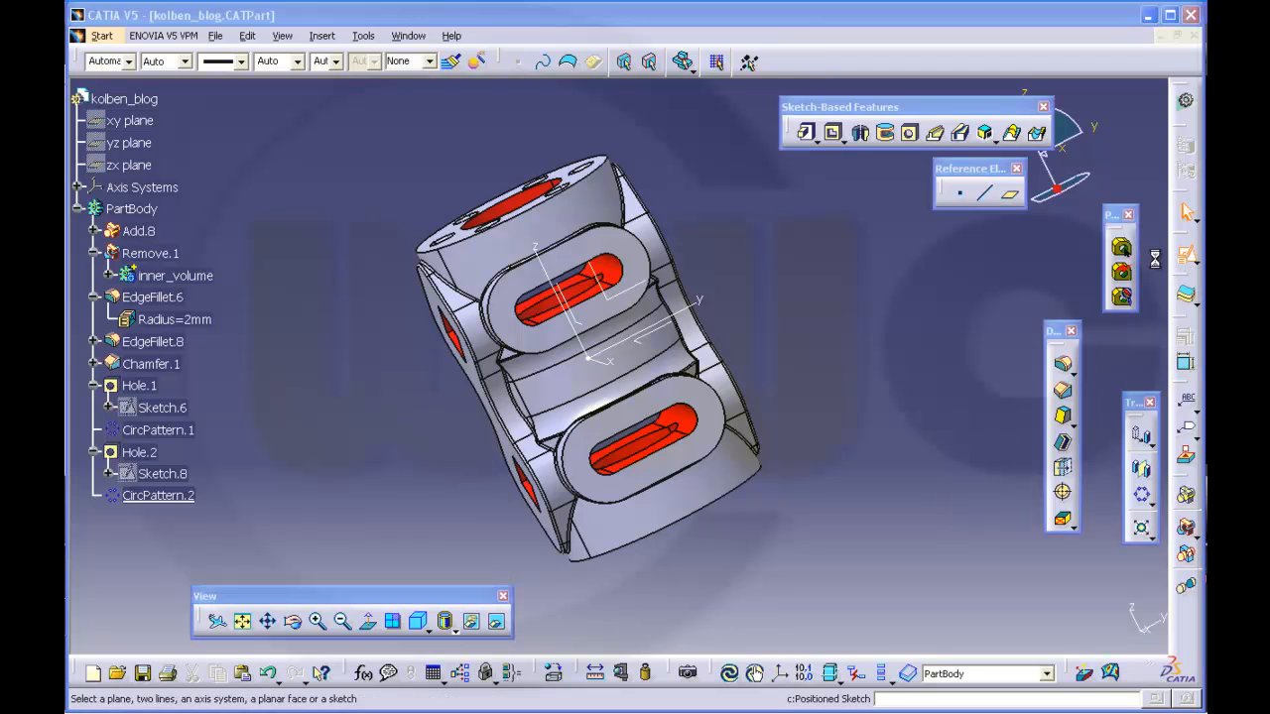
left_click(640, 269)
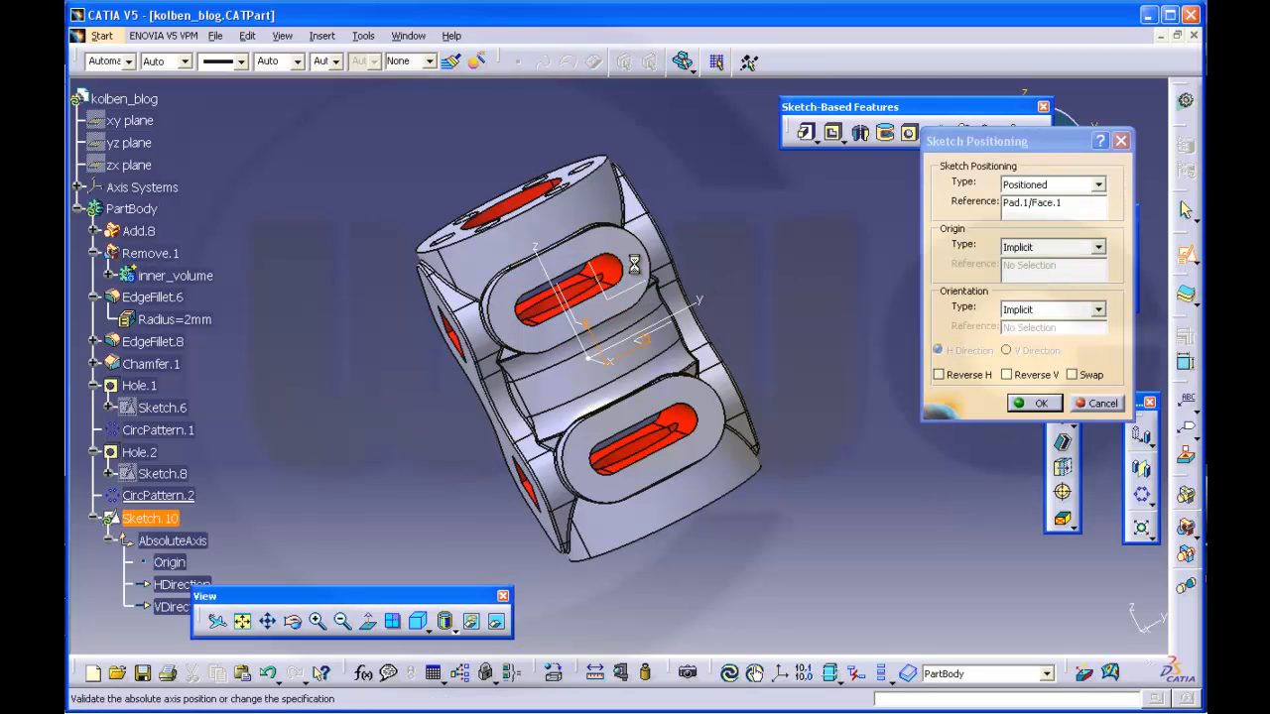
left_click(1034, 404)
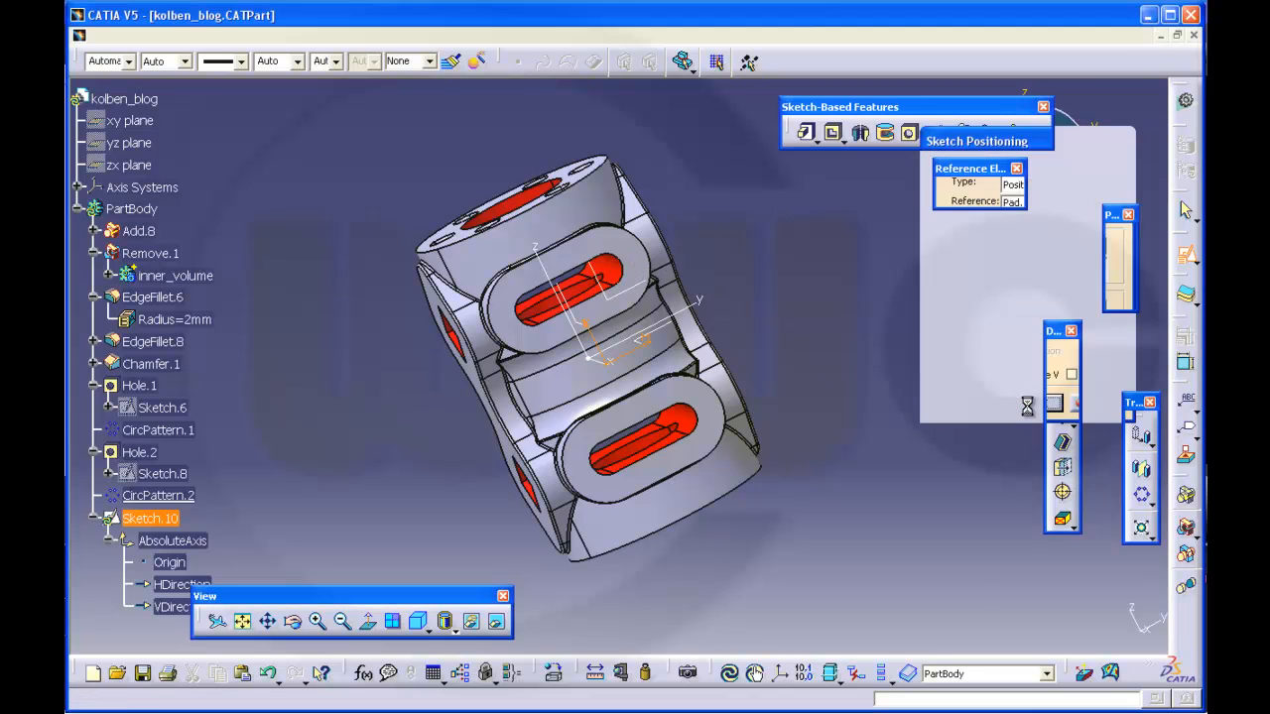
Hide the sketch's absolute axis origin, H direction and V direction
left_click(169, 561)
left_click(174, 606, "shift")
right_click(173, 606)
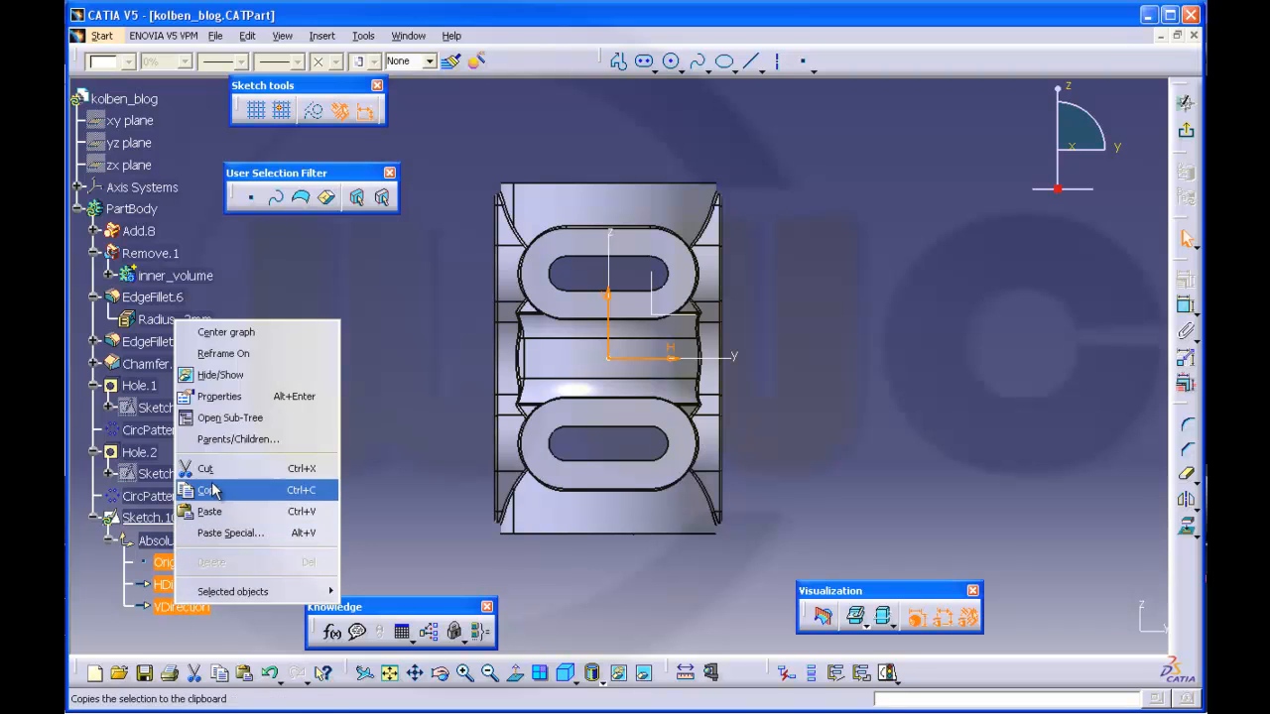
left_click(216, 375)
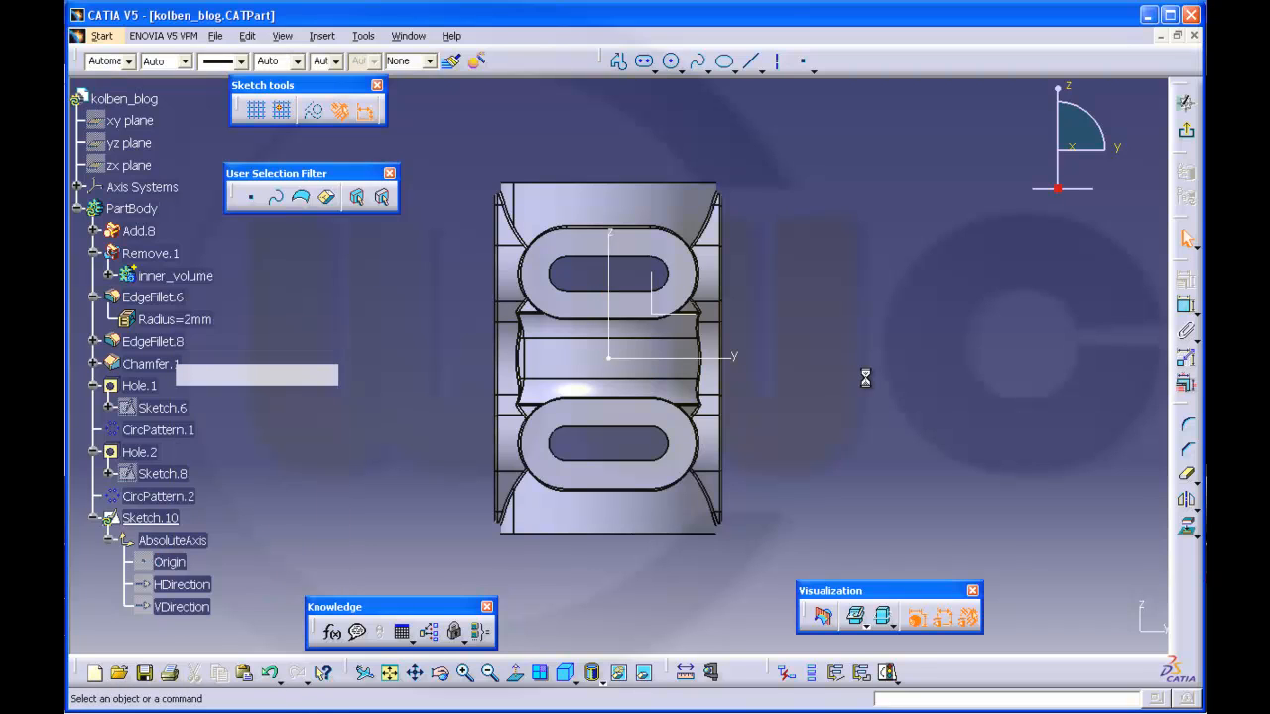
Draw a horizontal elongated hole about 33 mm in radius around the upper slot and convert it to construction geometry
left_click(645, 66)
left_click(575, 276)
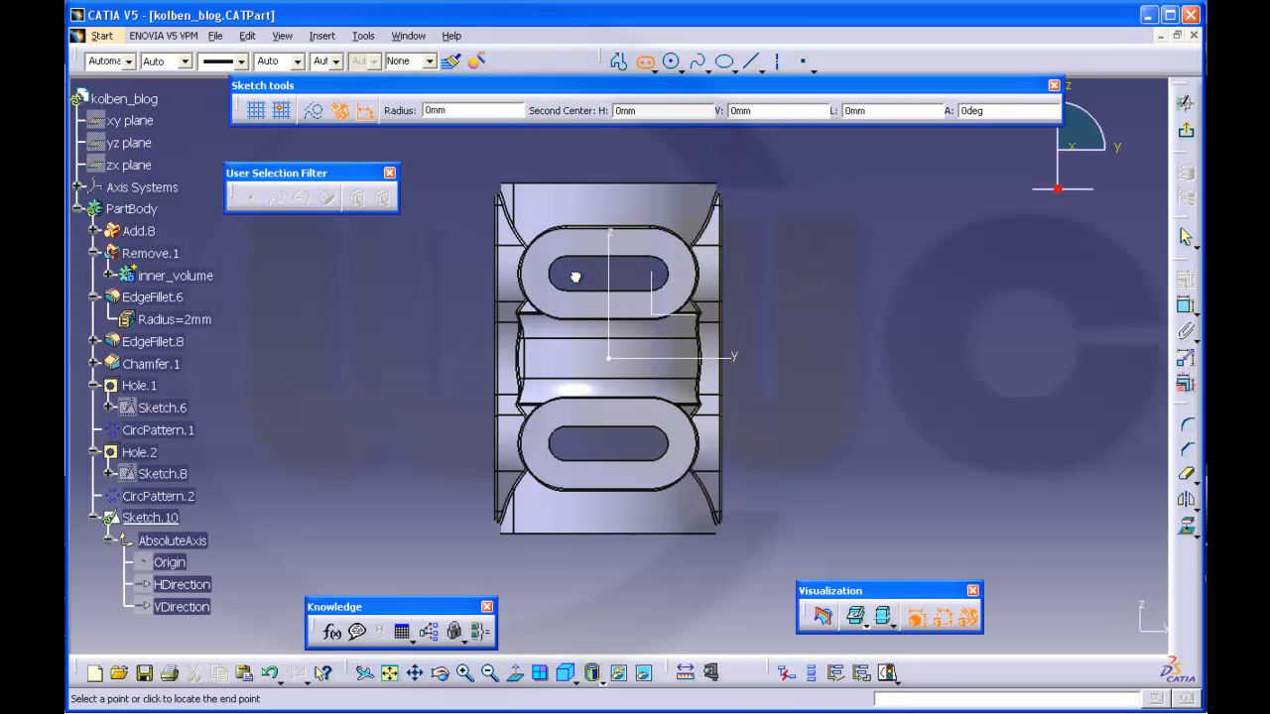
left_click(648, 275)
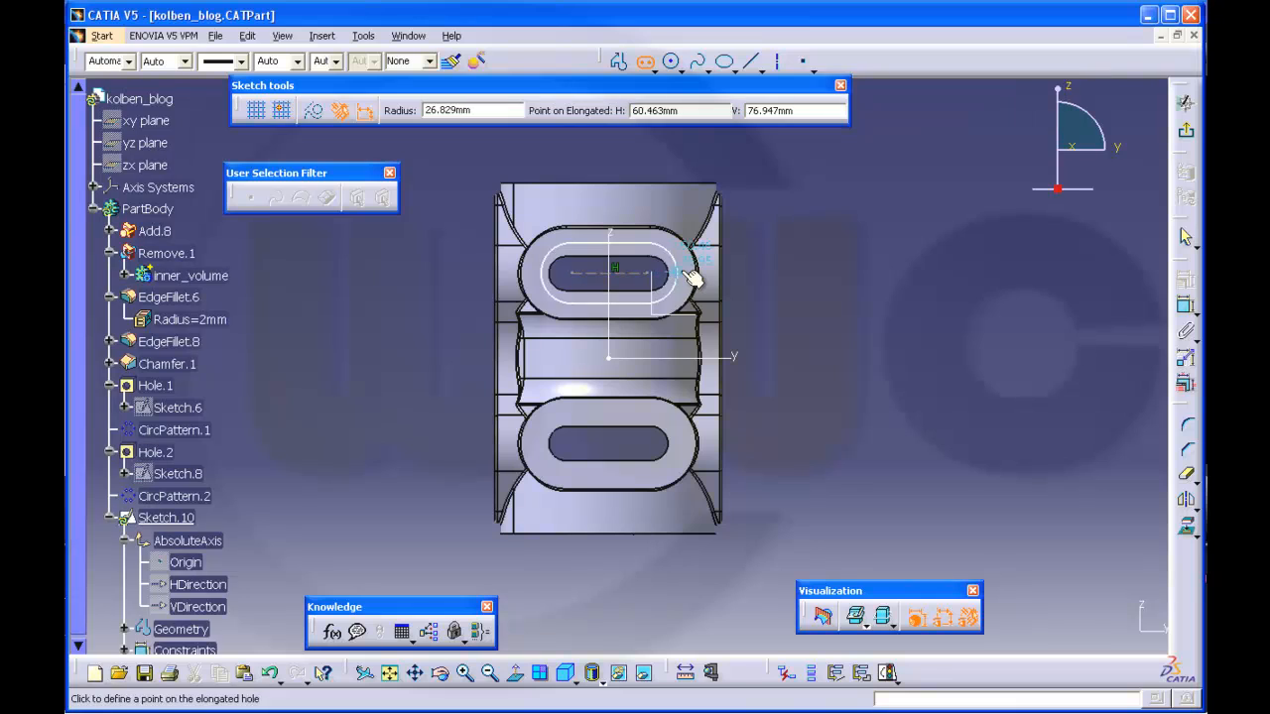
left_click(695, 275)
left_click(830, 329)
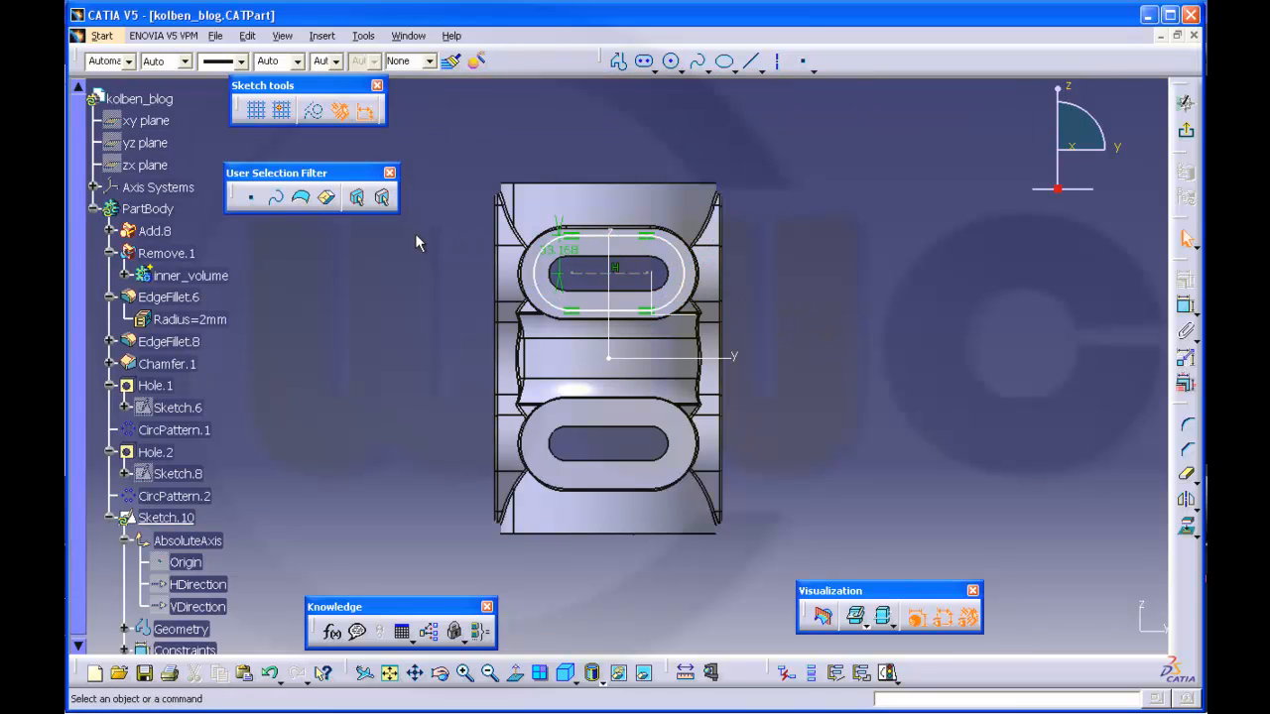
mouse_move(416, 234)
left_mouse_down()
mouse_move(466, 260)
mouse_move(739, 302)
mouse_move(737, 320)
left_mouse_up()
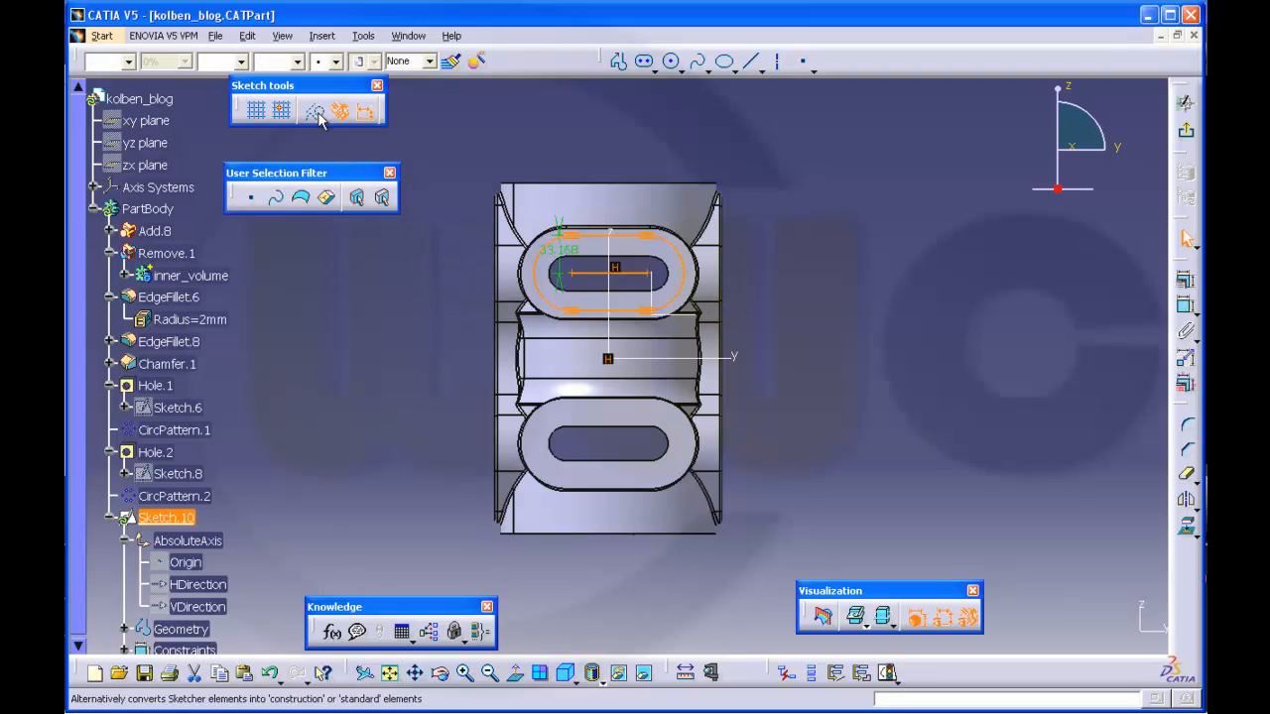
left_click(821, 254)
Dimension the distance from the elongated hole's centre line to the Y axis and set it to 75 mm
mouse_move(823, 324)
middle_mouse_down()
mouse_move(823, 337)
mouse_move(820, 285)
mouse_move(918, 330)
middle_mouse_up()
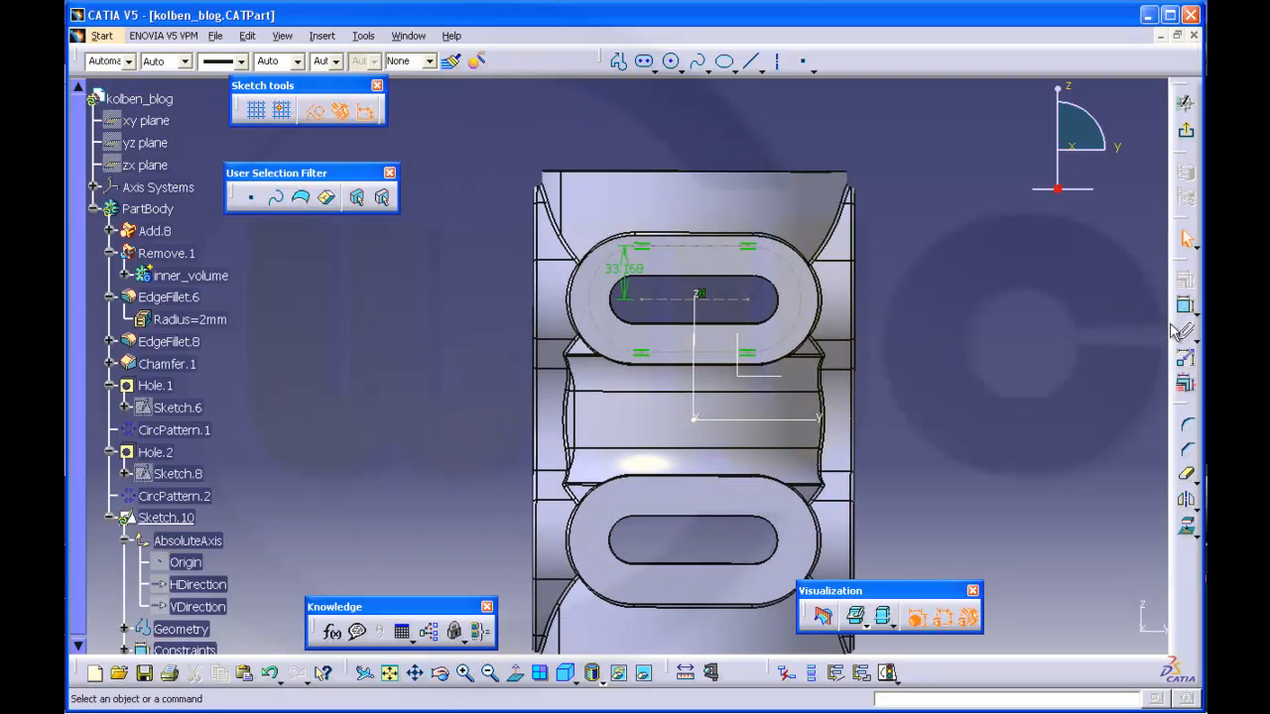
left_click(734, 307)
left_click(826, 421)
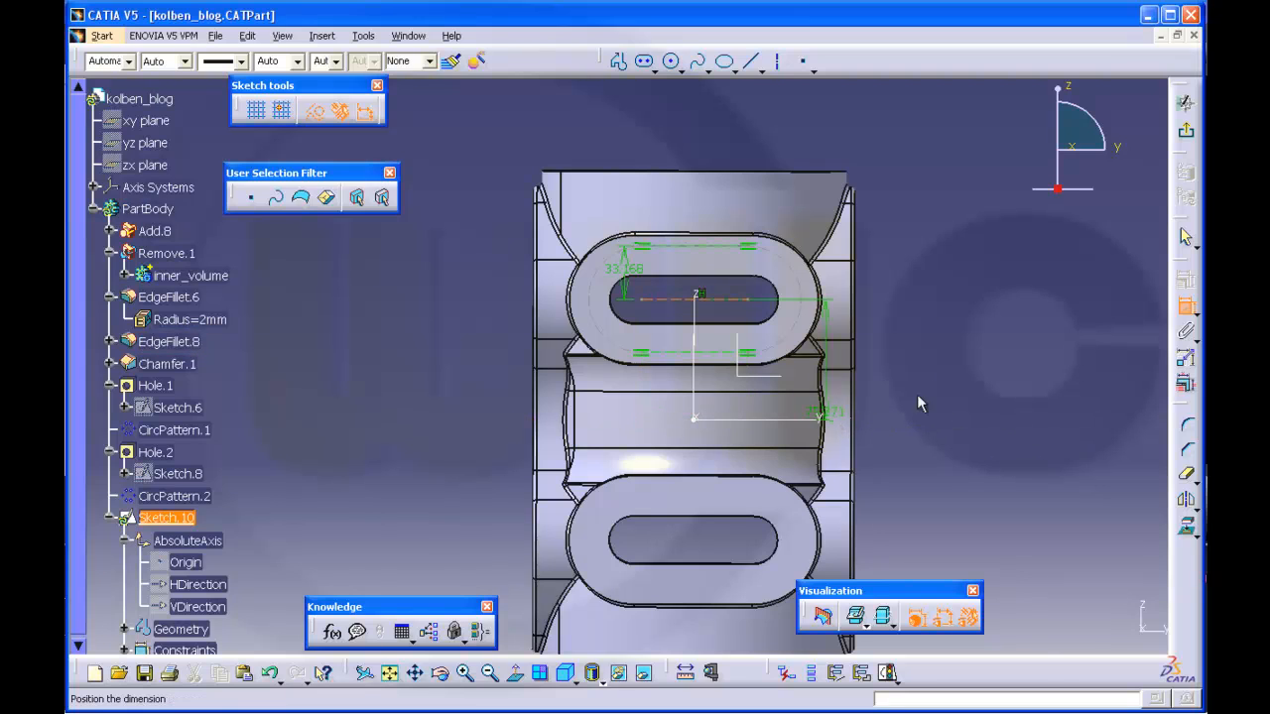
left_click(959, 380)
double_click(959, 380)
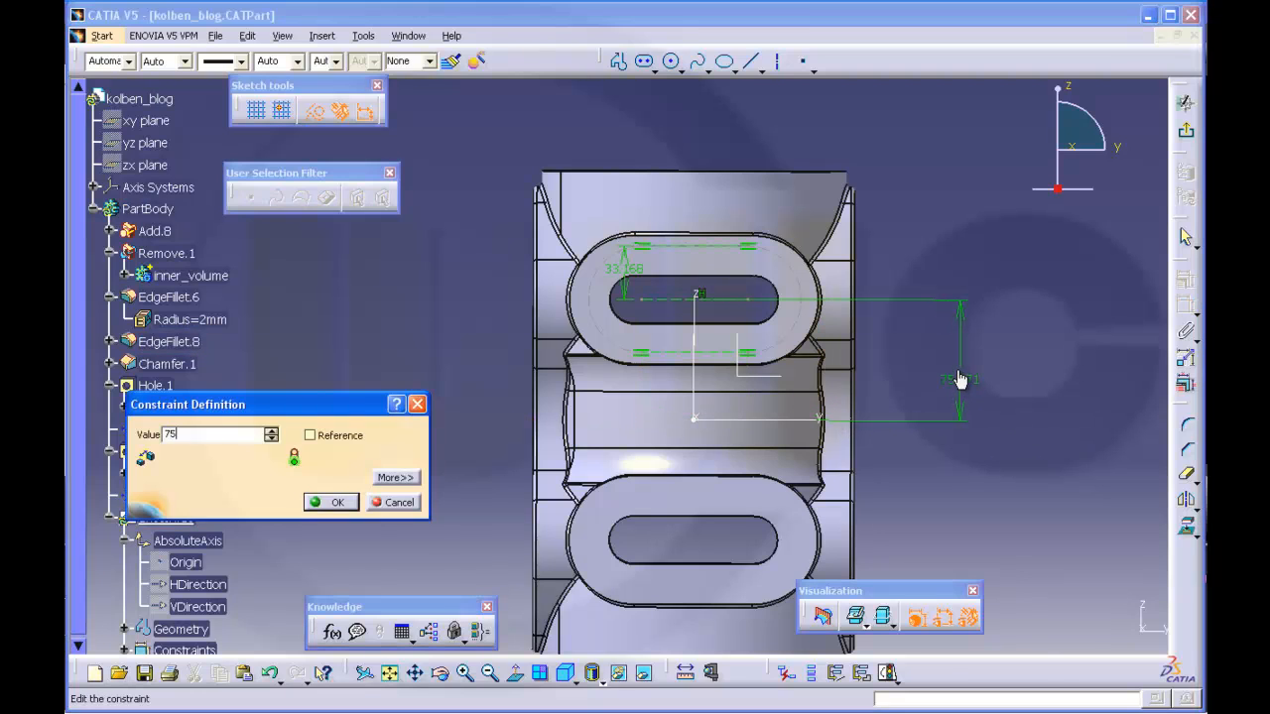
key("Return")
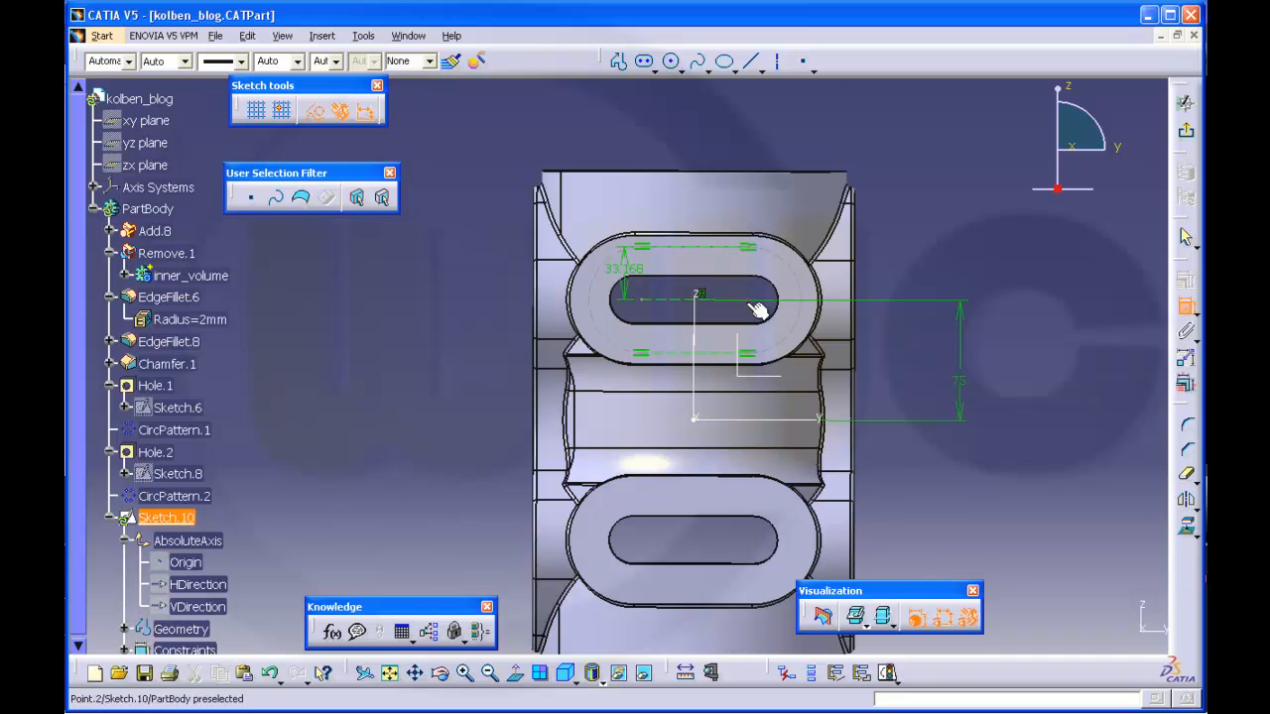
Dimension the distance between the elongated hole's two centre points and set it to 75 mm
left_click(642, 299)
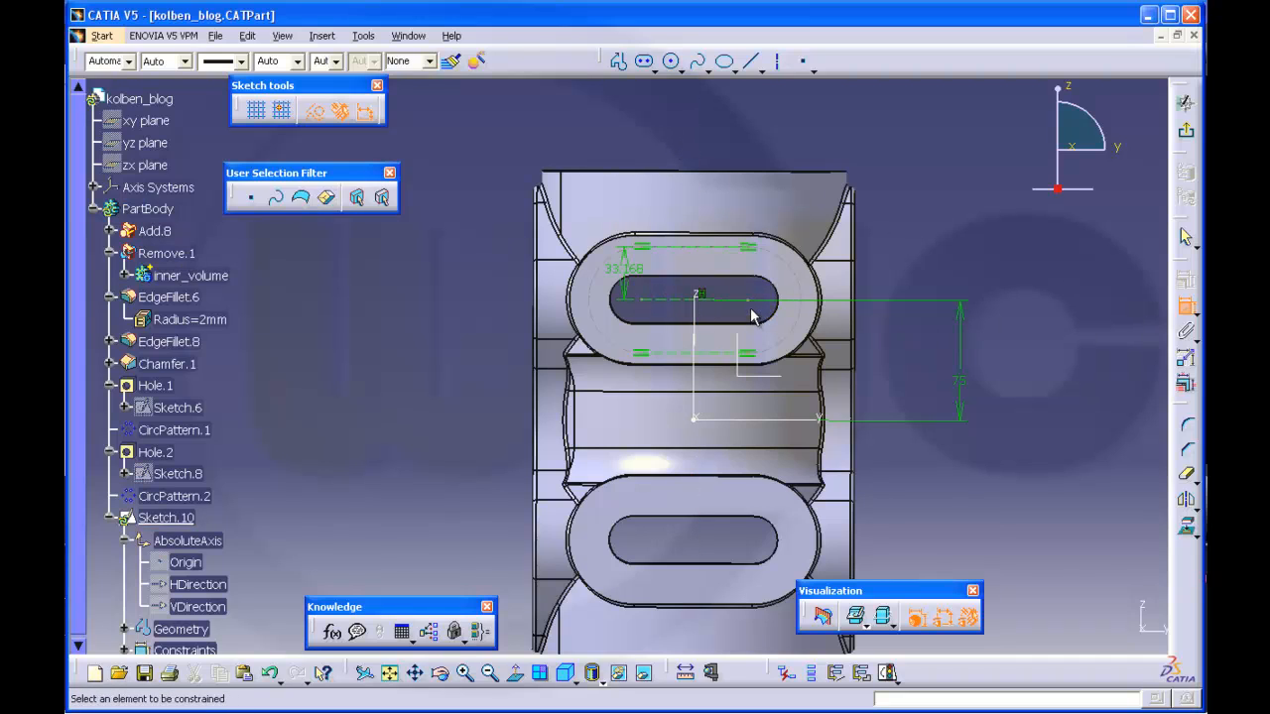
left_click(652, 298)
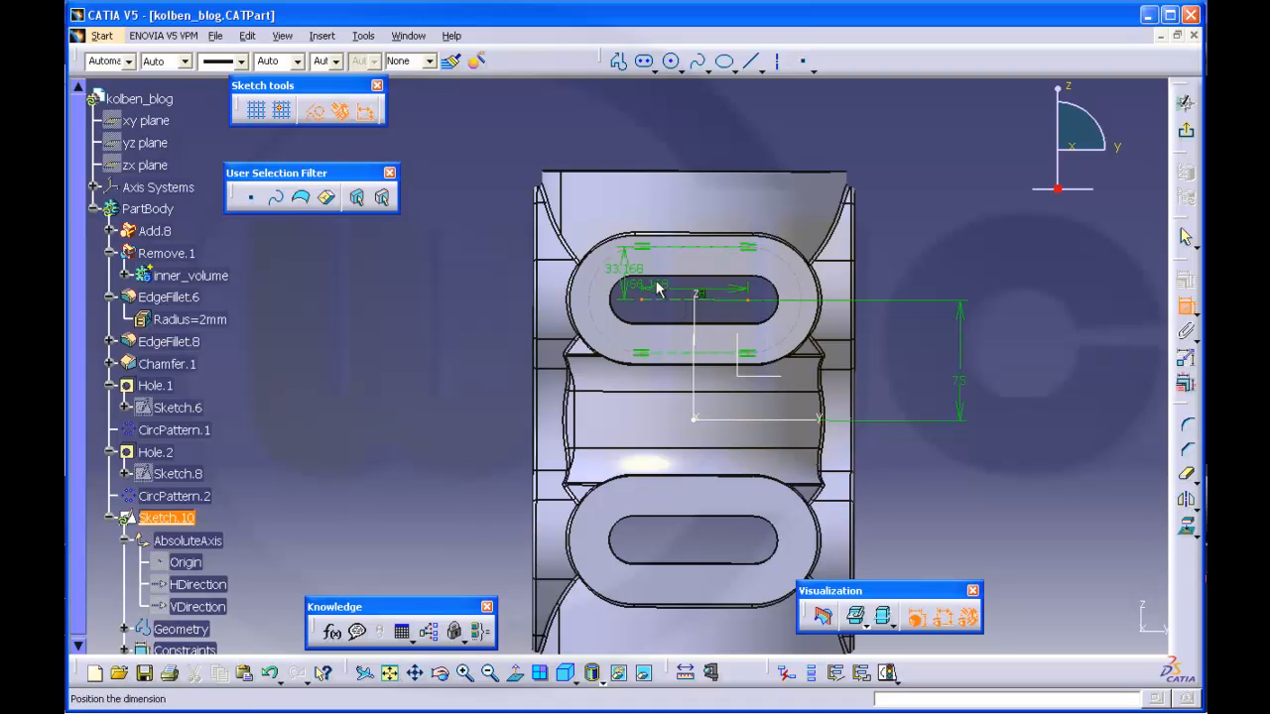
left_click(679, 109)
double_click(679, 107)
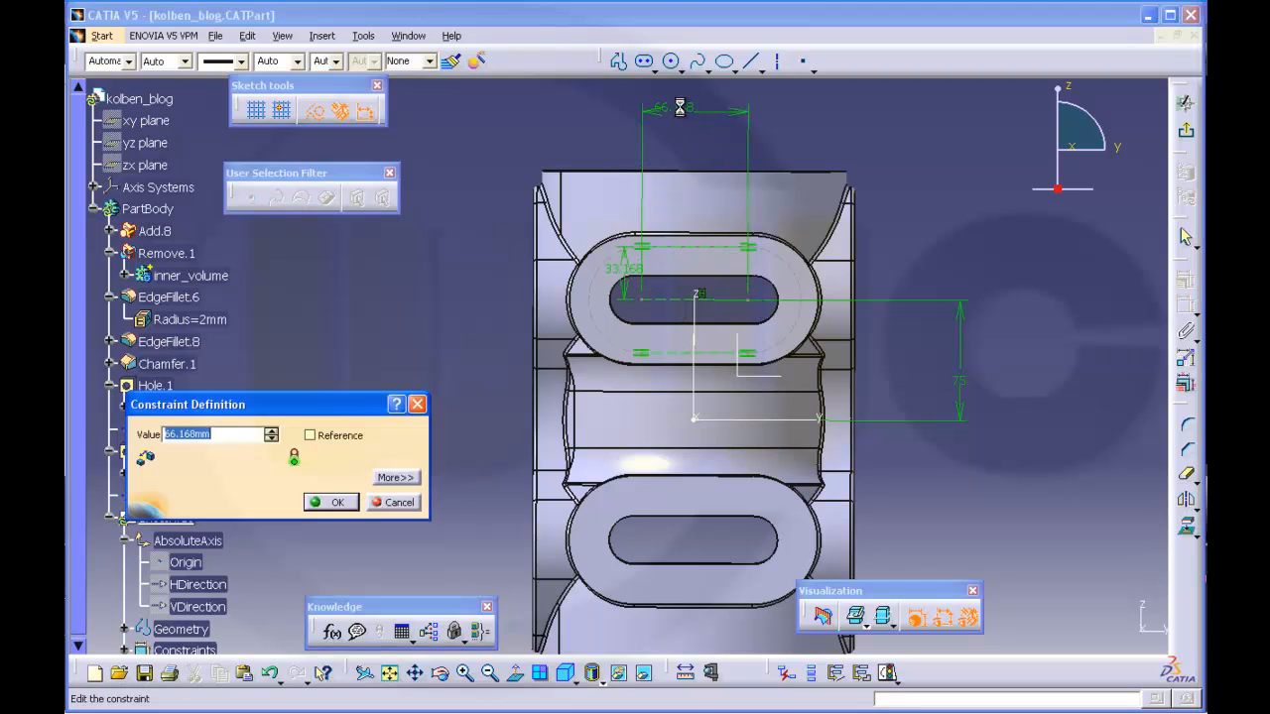
key("Return")
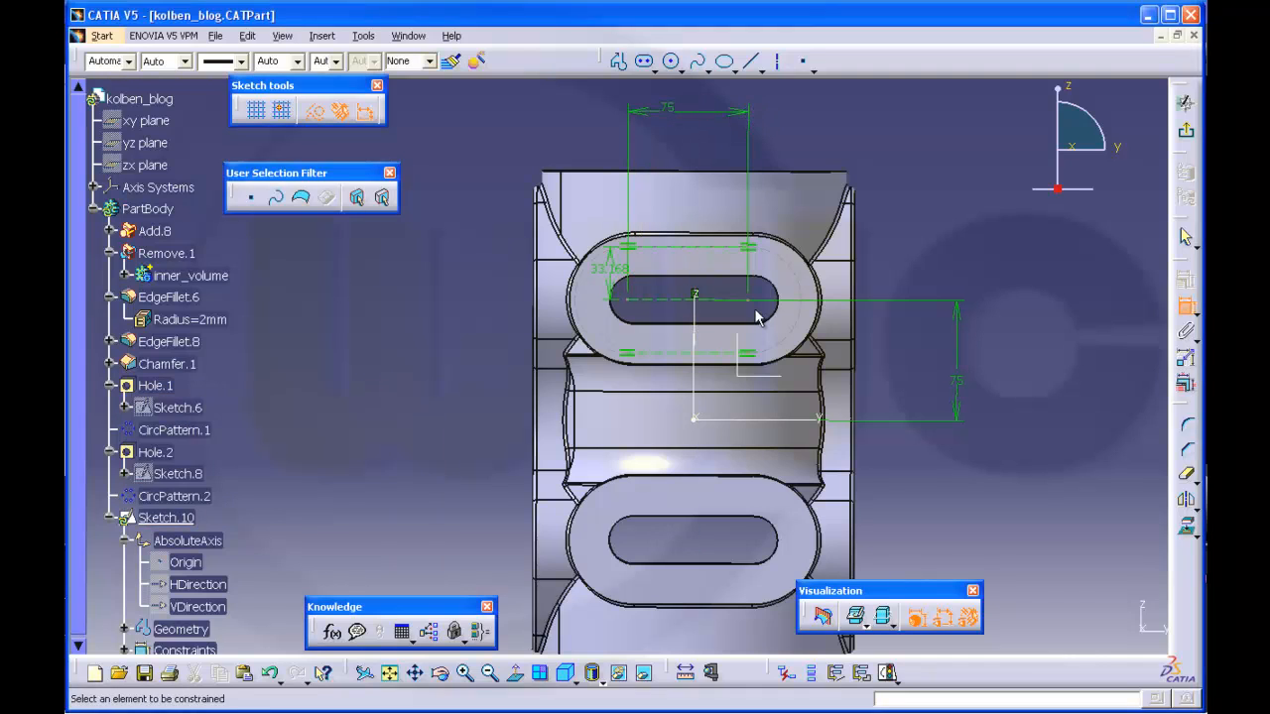
Constrain the elongated hole's two centre points to be symmetric about the Z axis
left_click(640, 301)
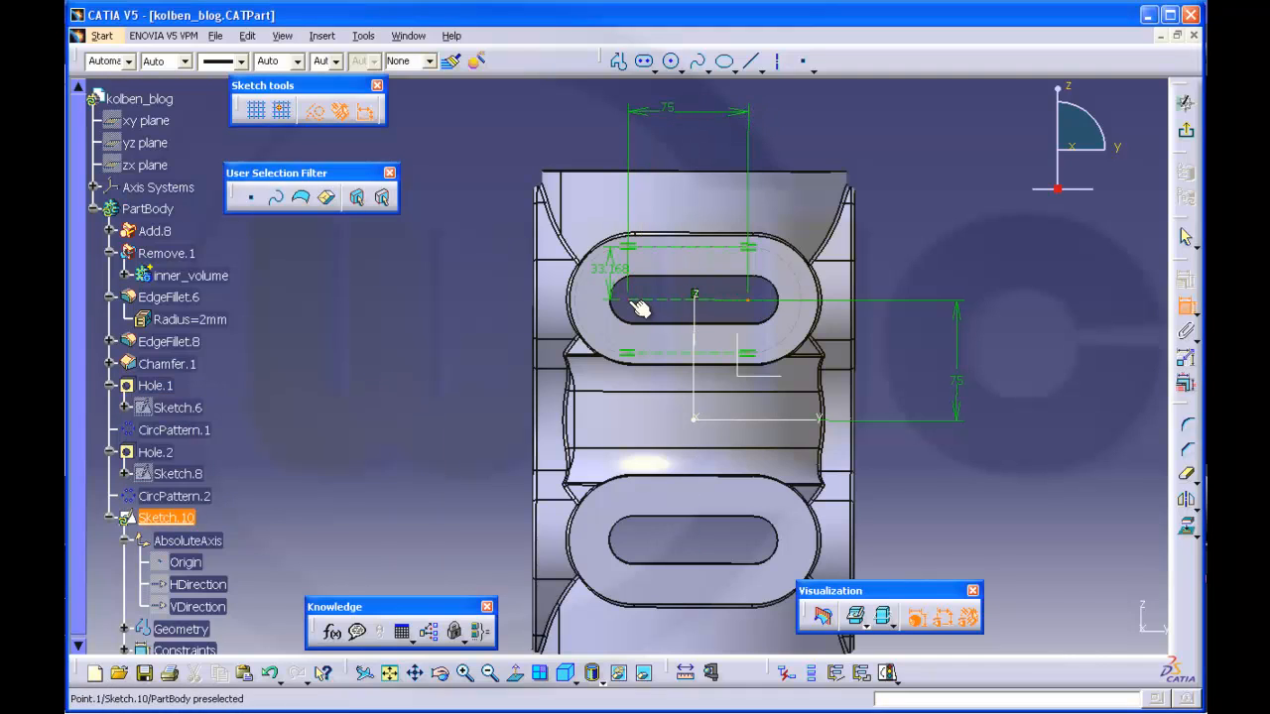
right_click(664, 142)
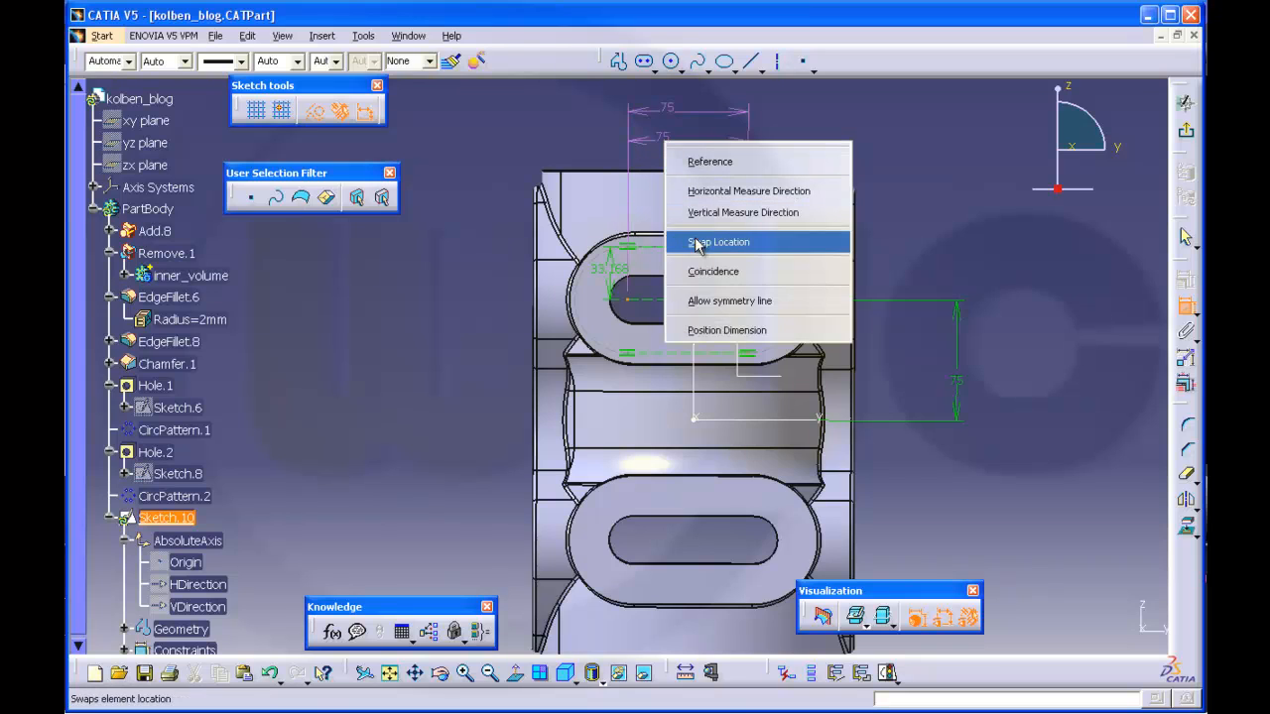
left_click(696, 301)
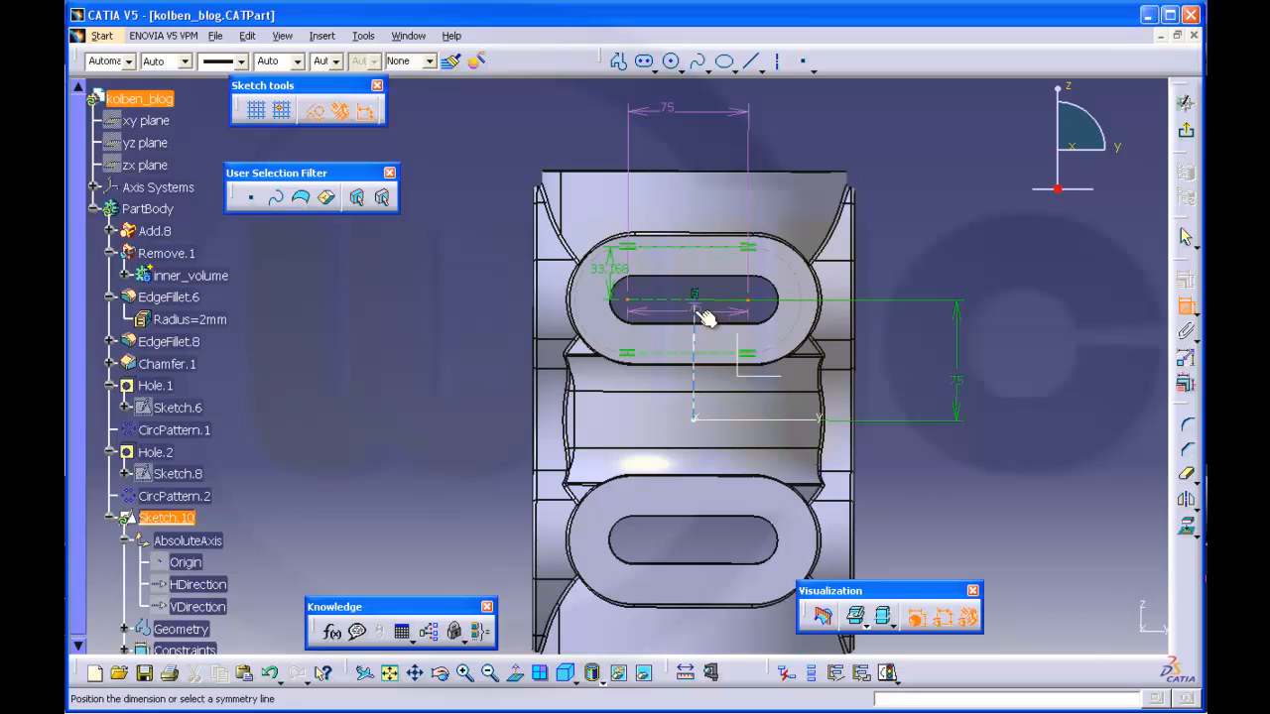
left_click(698, 315)
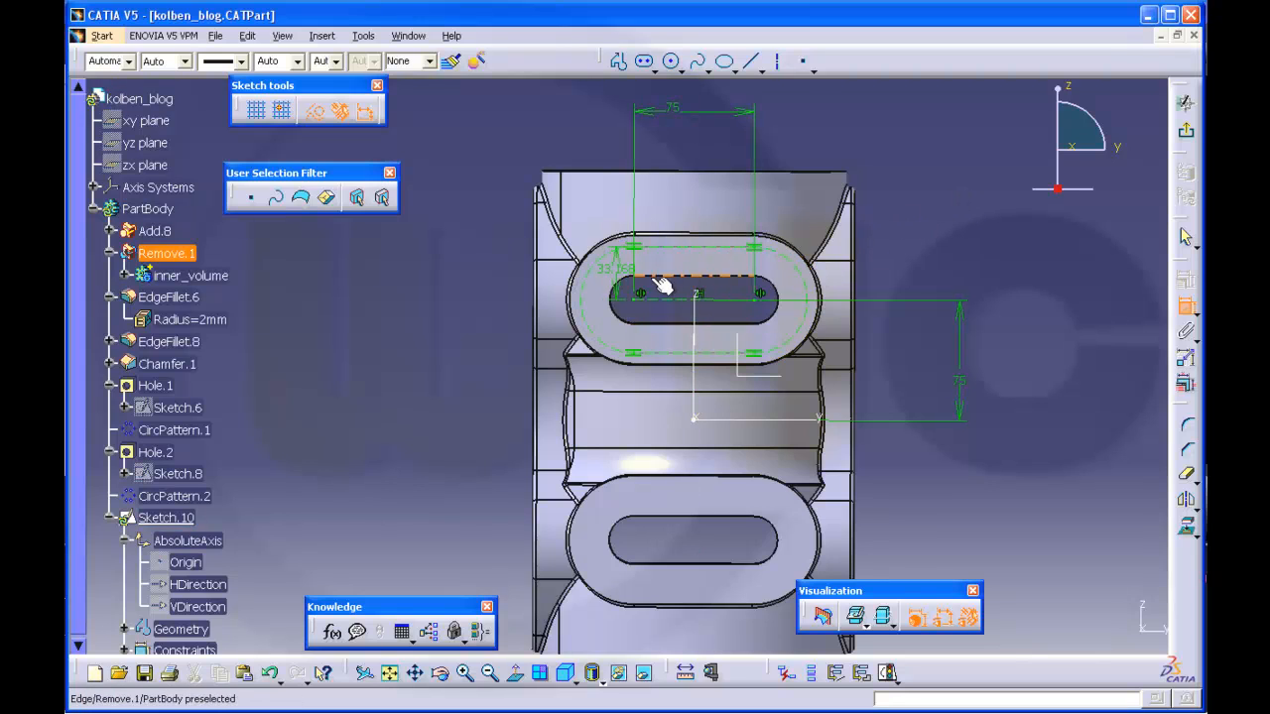
Set the elongated hole's radius to 27.5 mm and switch new sketch geometry back from construction to standard elements
double_click(615, 280)
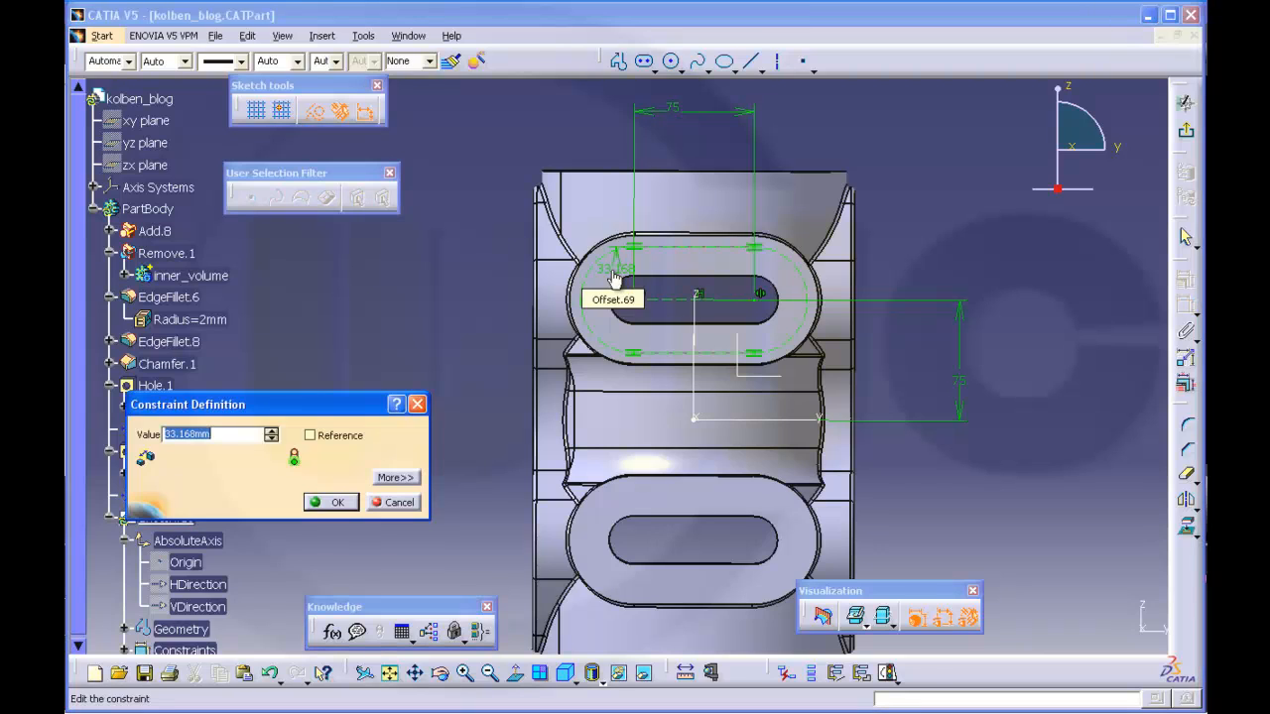
type("2")
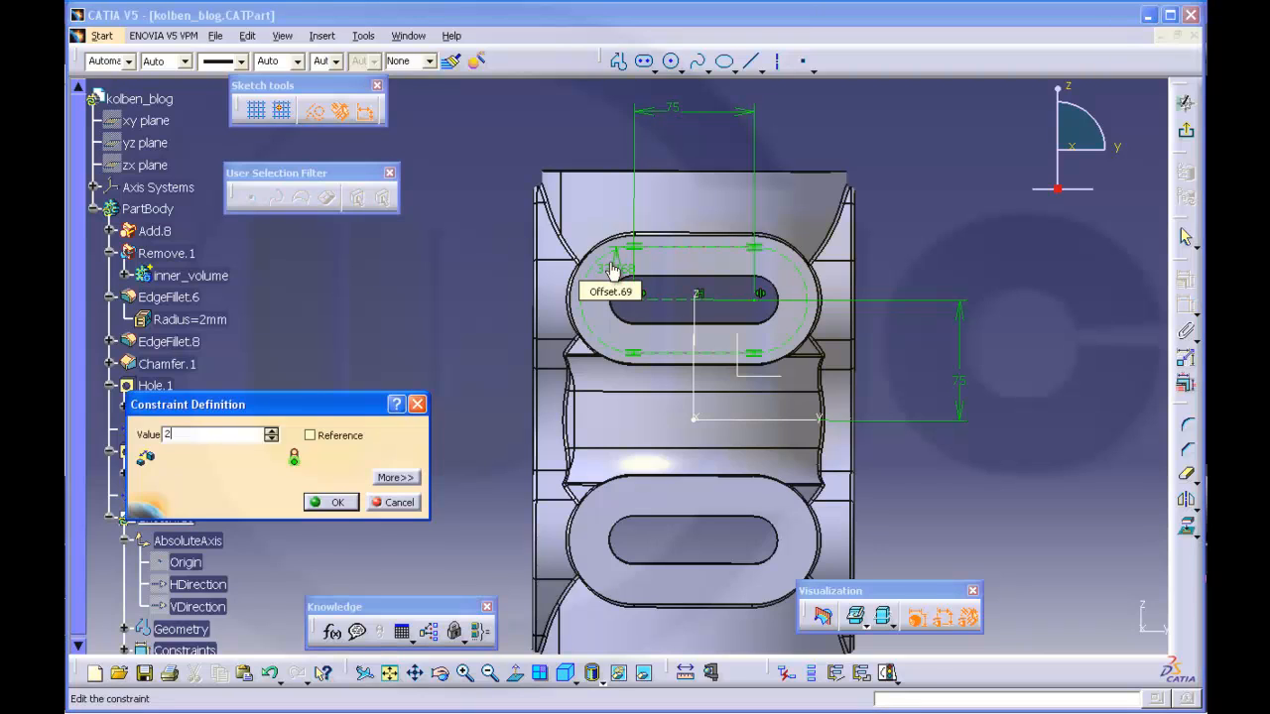
type("7.5")
key("Return")
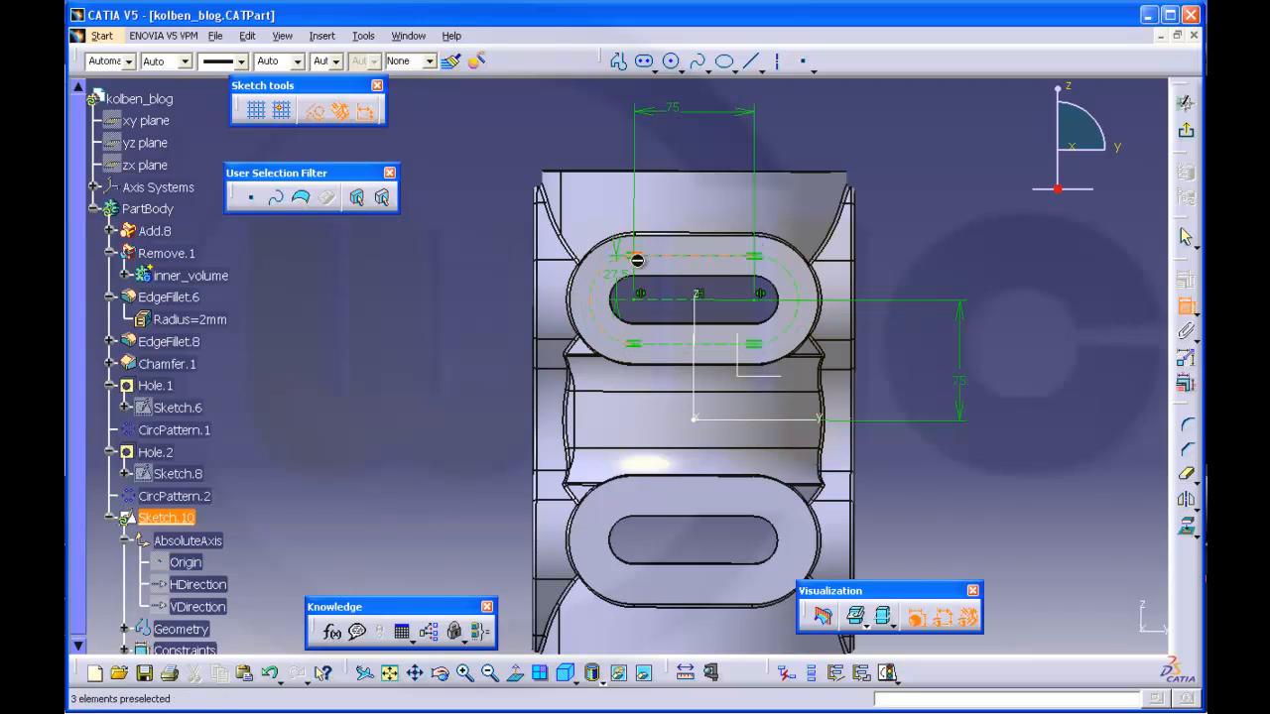
left_click(1182, 308)
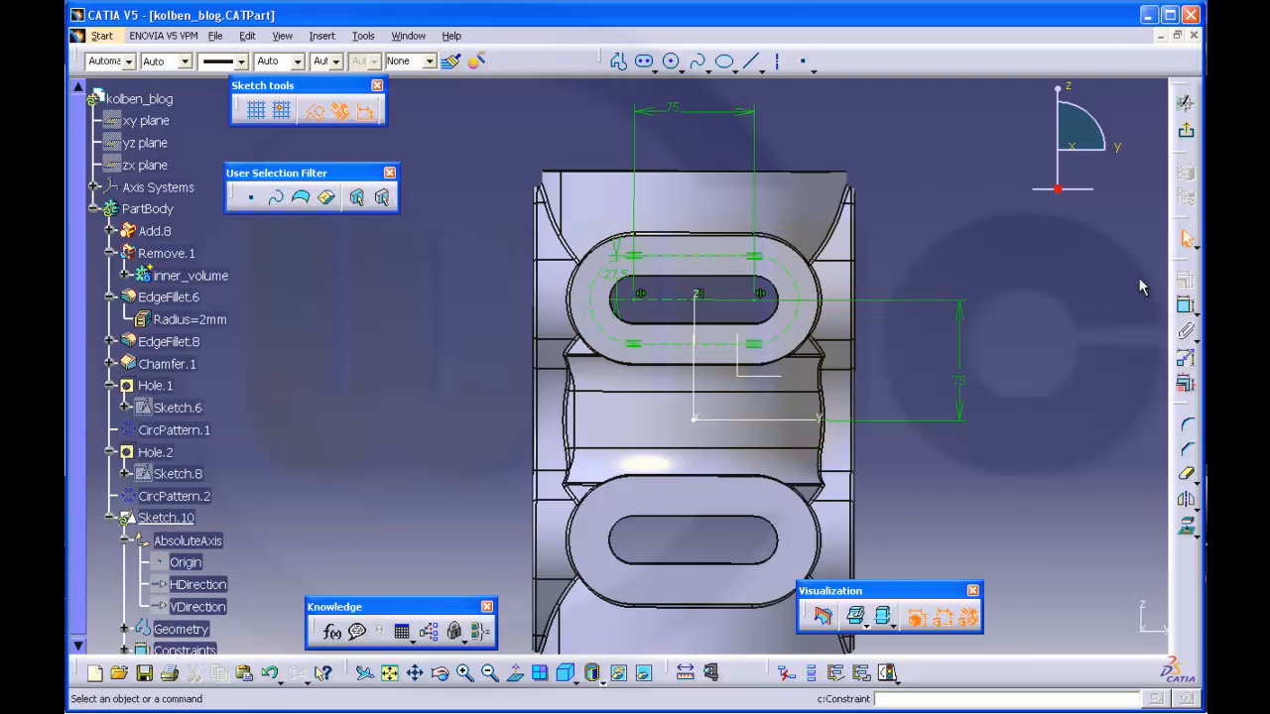
left_click(314, 110)
middle_click_drag(985, 313, 997, 268)
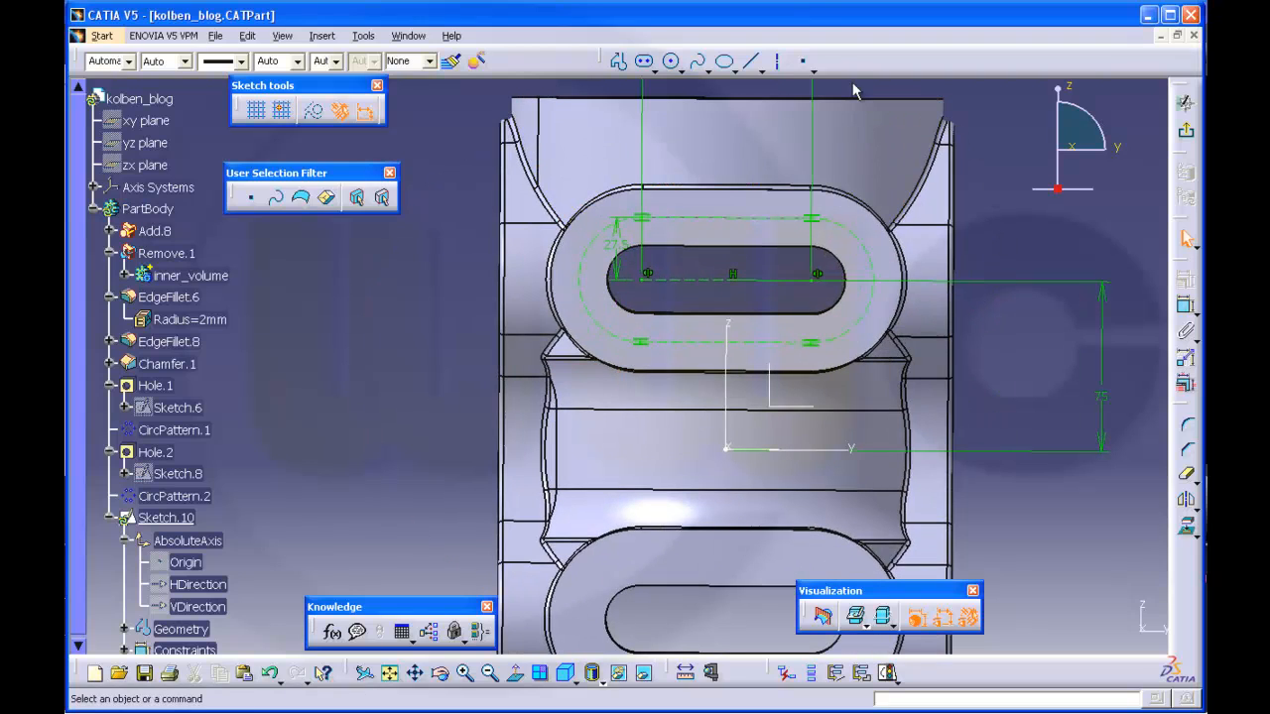
Create two equidistant points on each of the two end arcs of the construction elongated hole
left_click(803, 64)
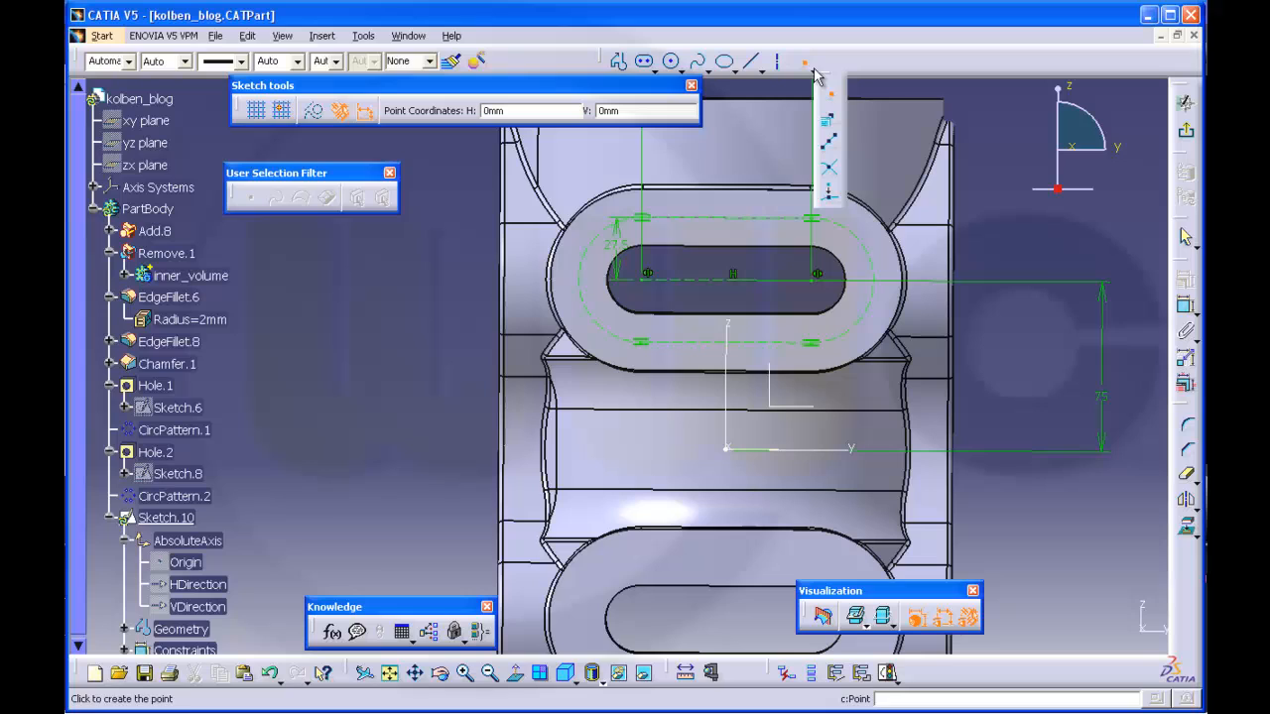
left_click(827, 142)
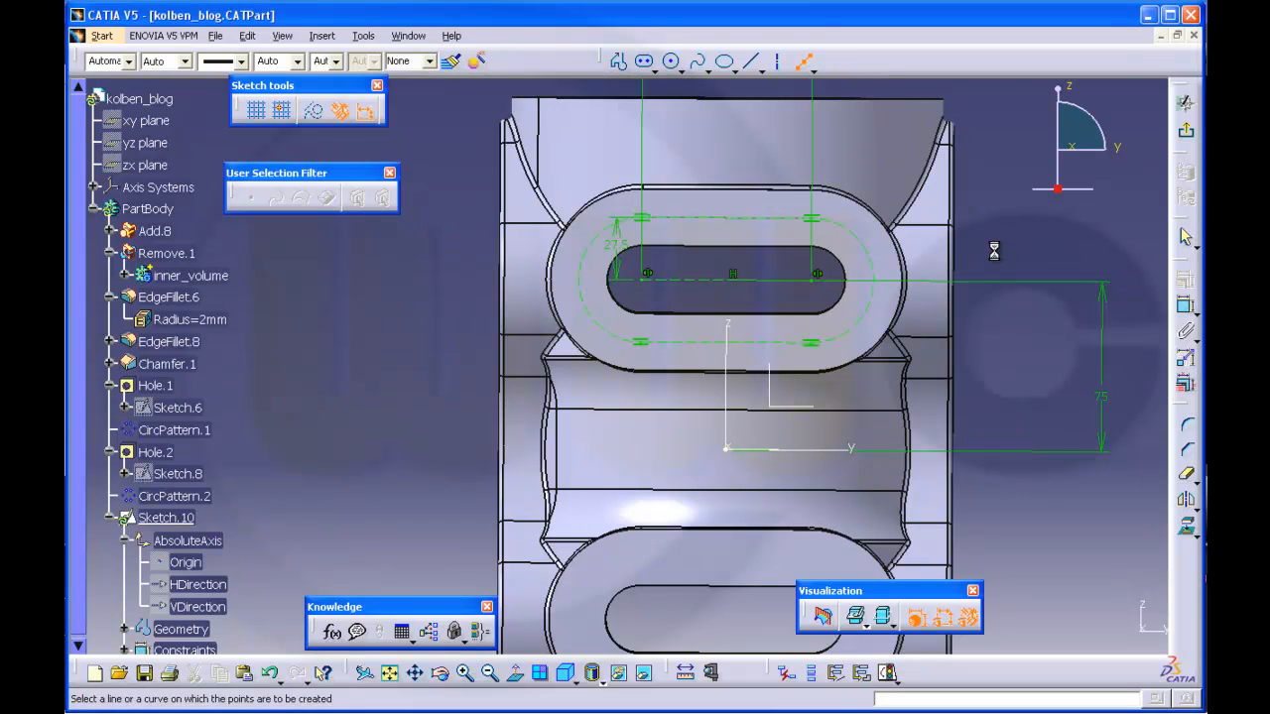
left_click(877, 259)
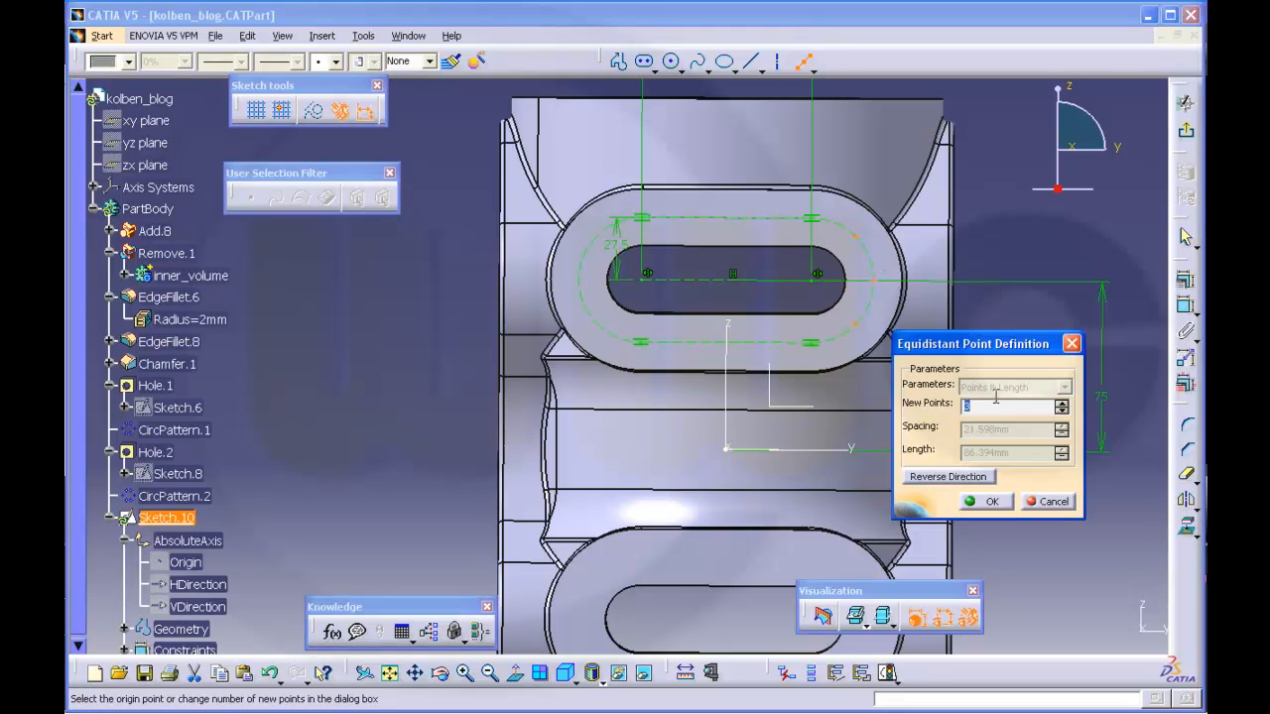
type("2")
key("Tab")
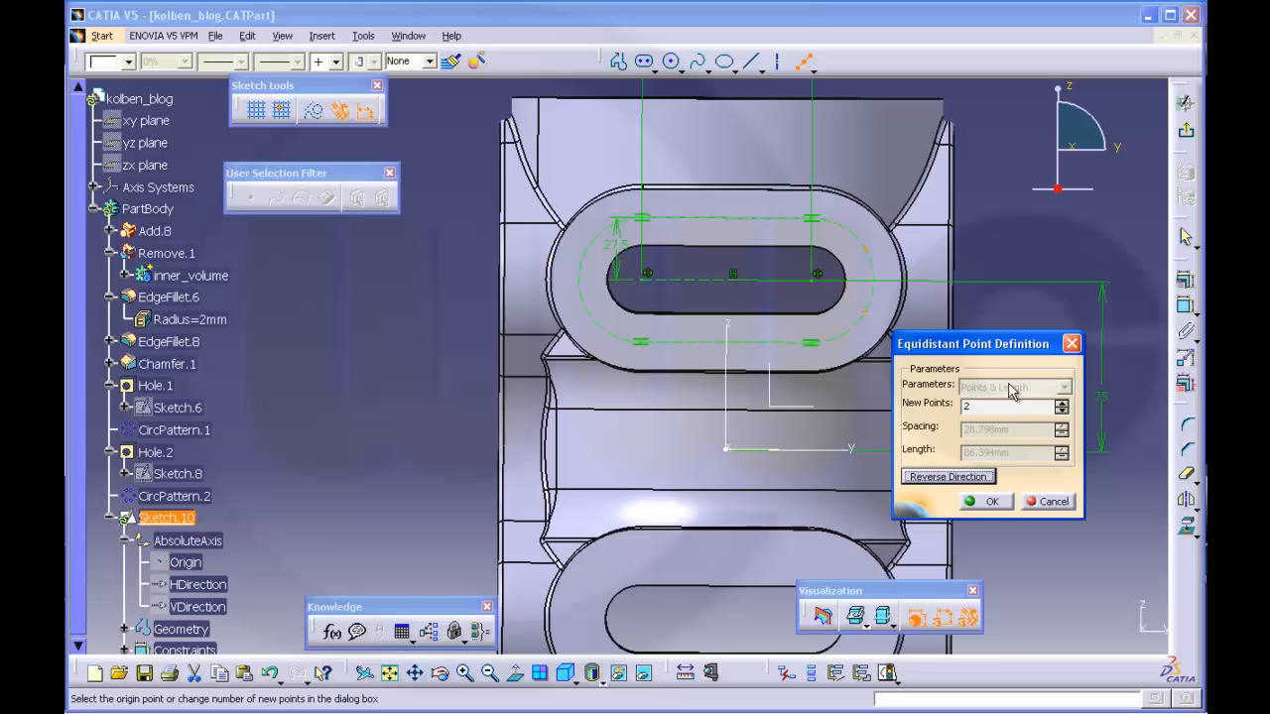
left_click(988, 501)
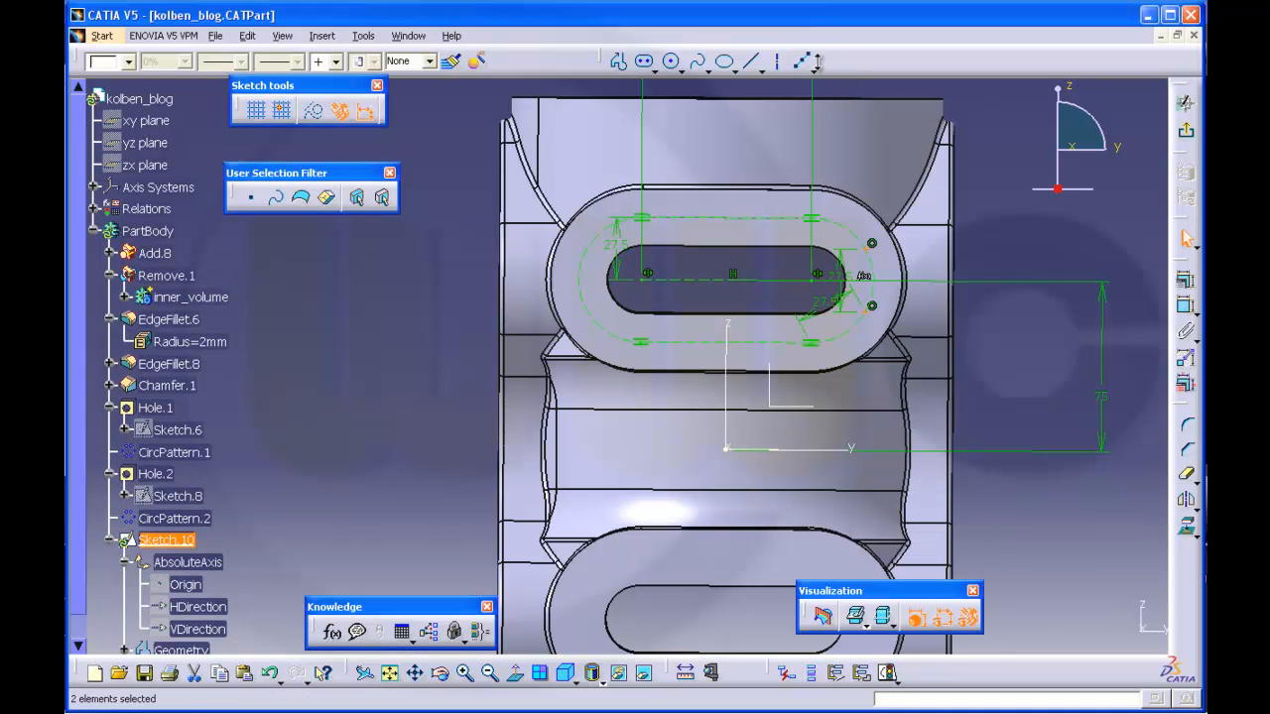
left_click(586, 275)
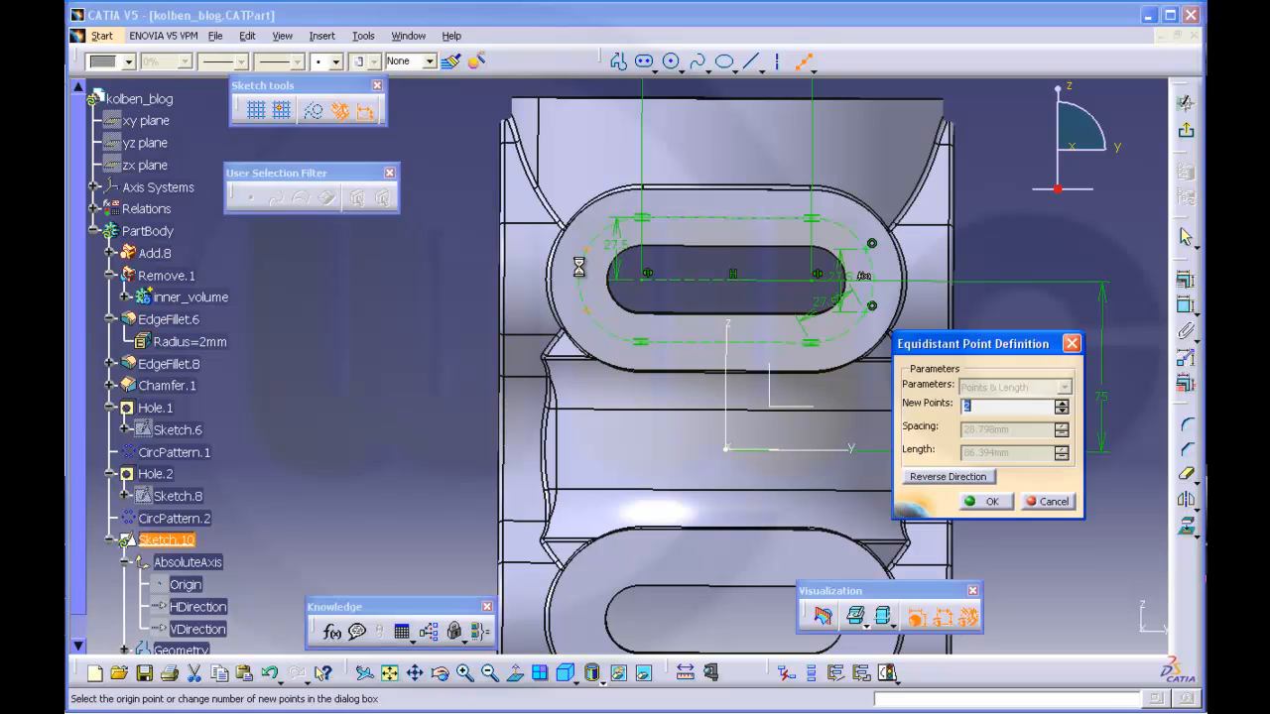
left_click(986, 502)
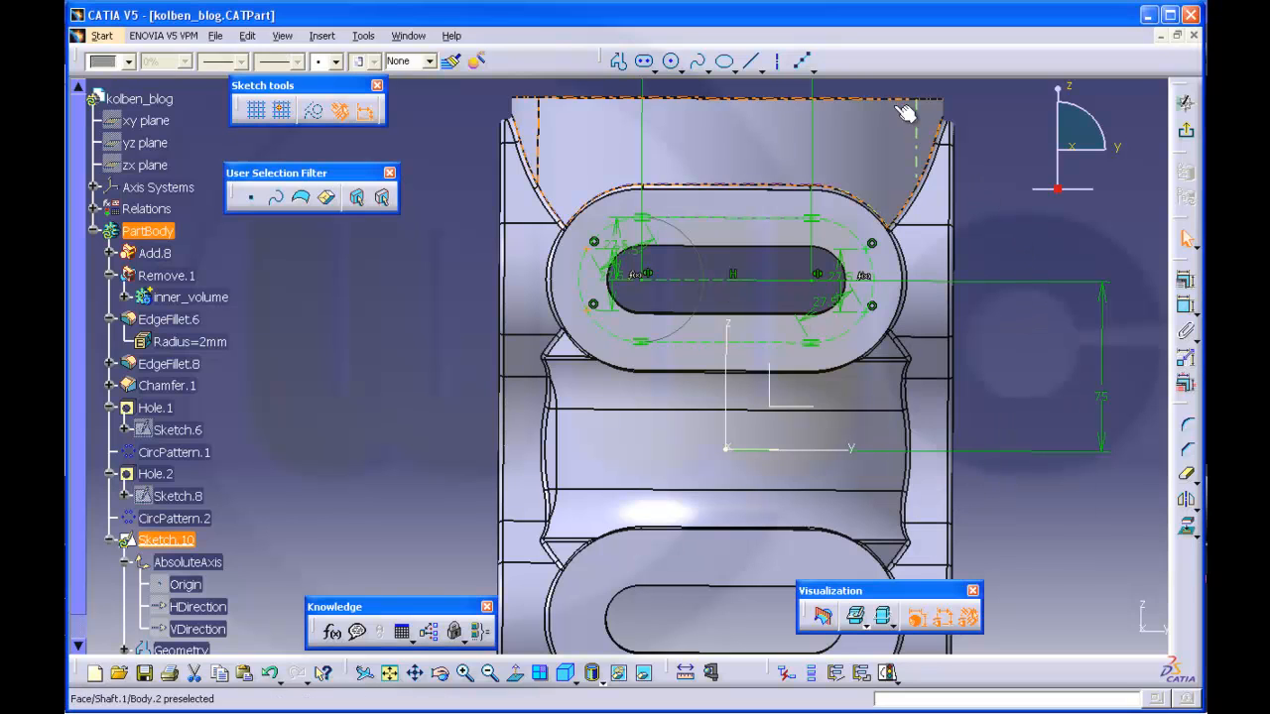
Create two equidistant points on each of the two straight lines of the construction elongated hole
middle_click_drag(871, 242, 859, 208)
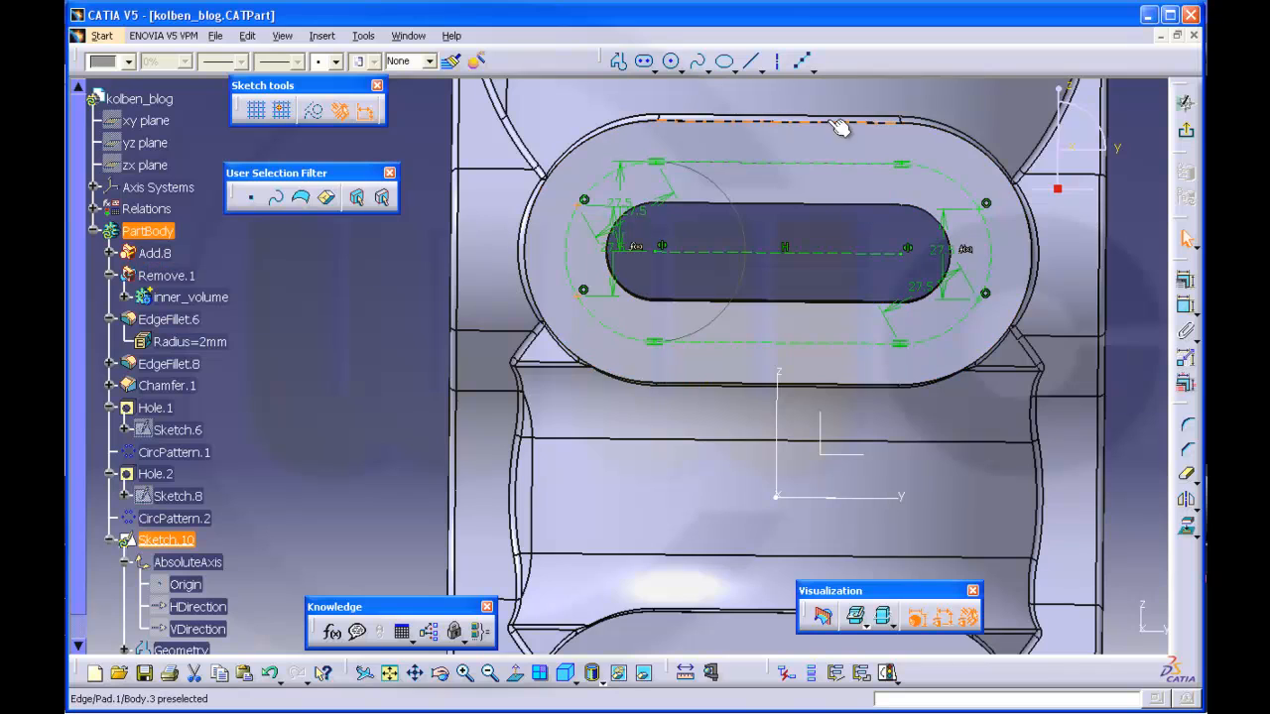
left_click(803, 62)
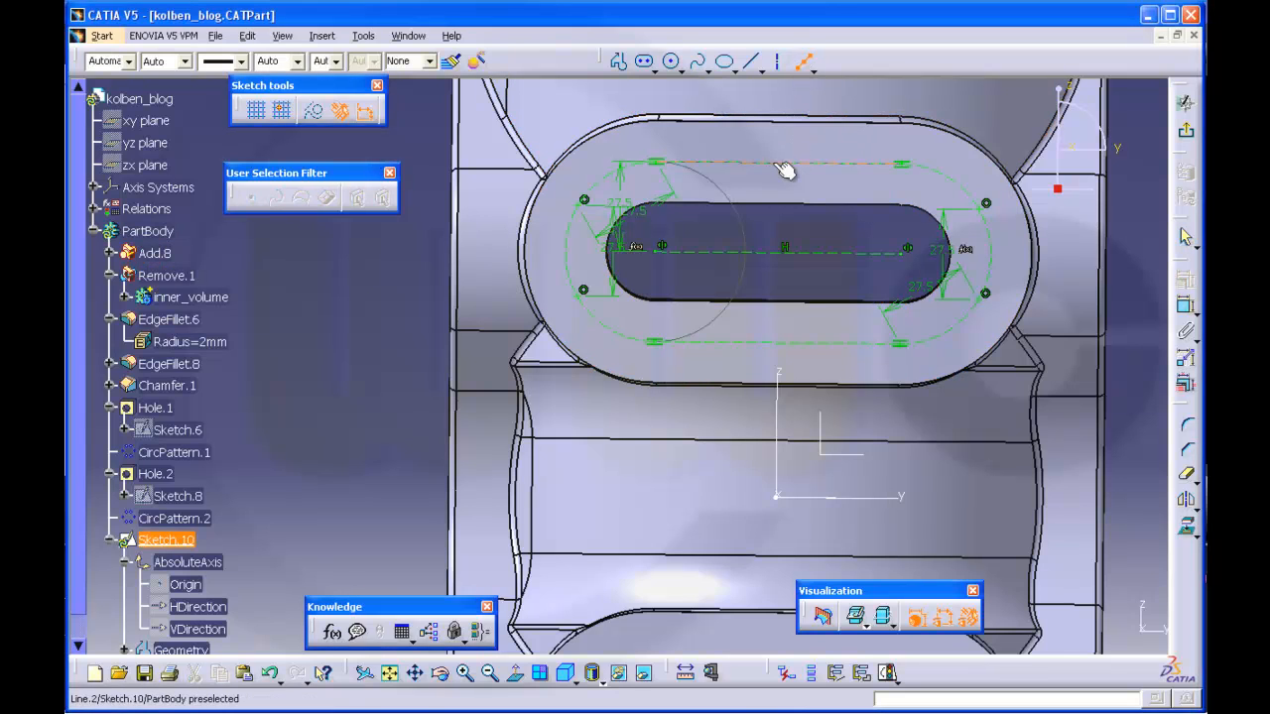
left_click(786, 162)
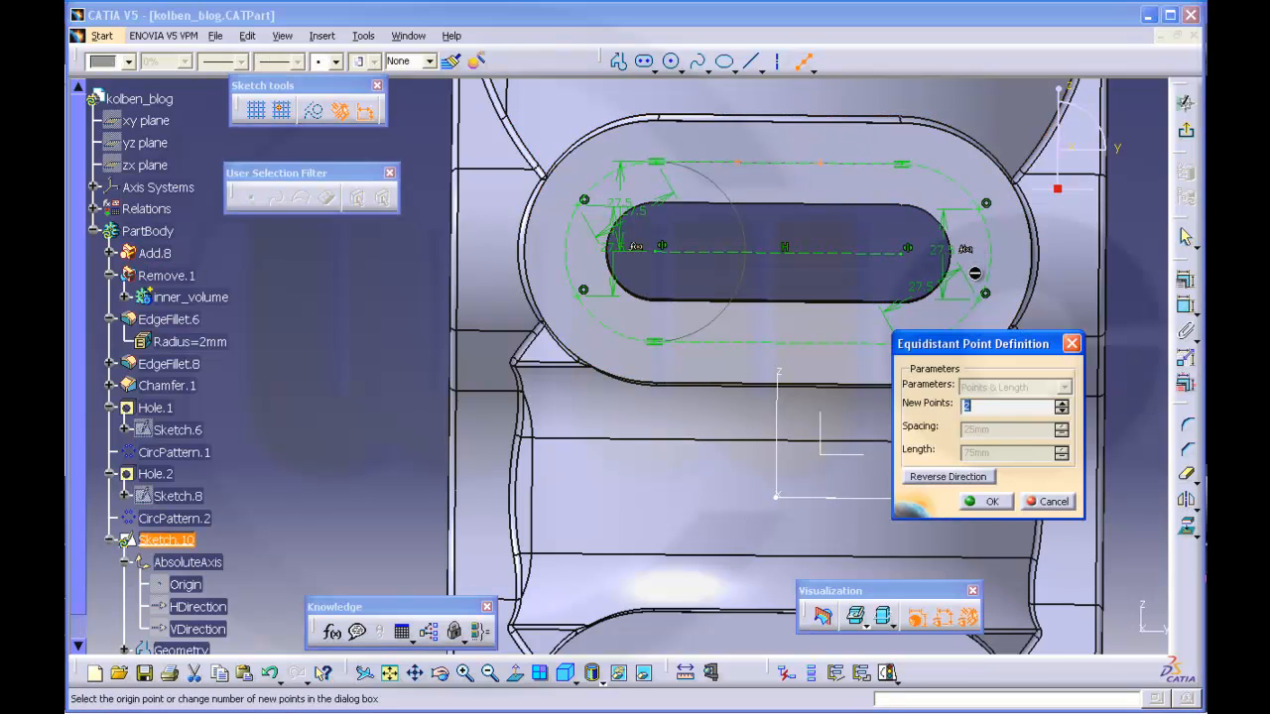
key("Tab")
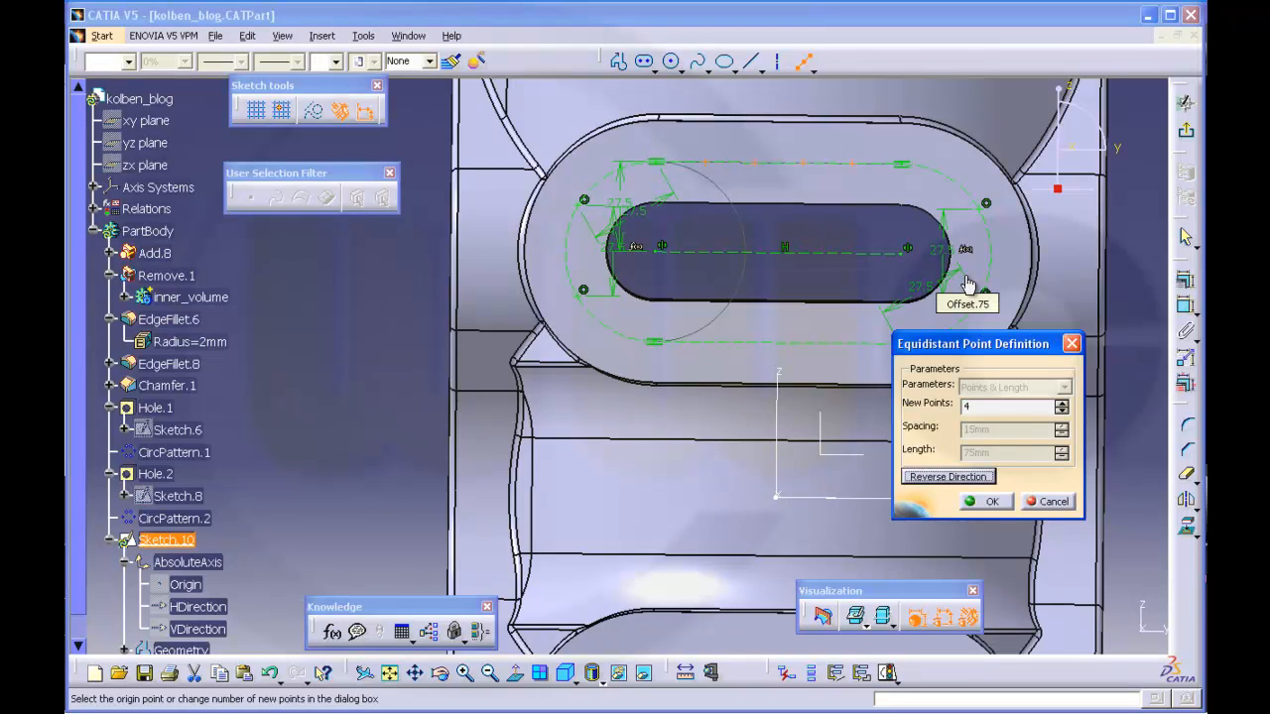
double_click(970, 407)
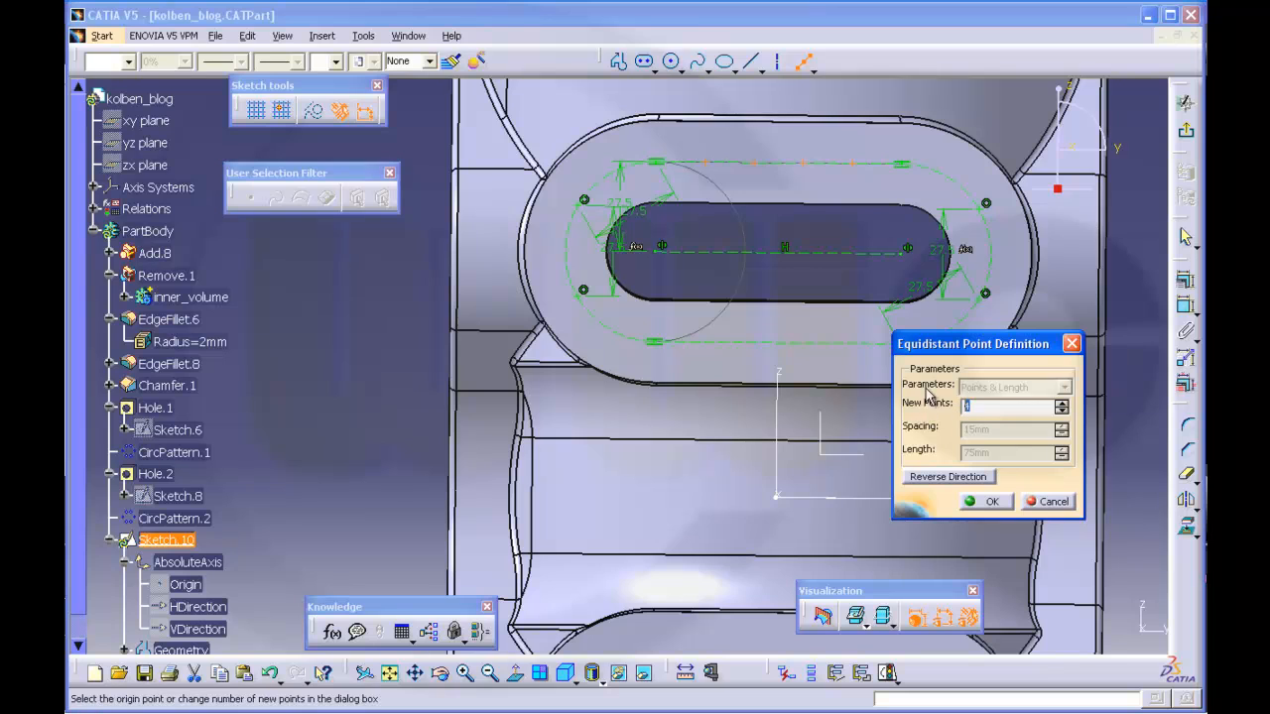
key("Tab")
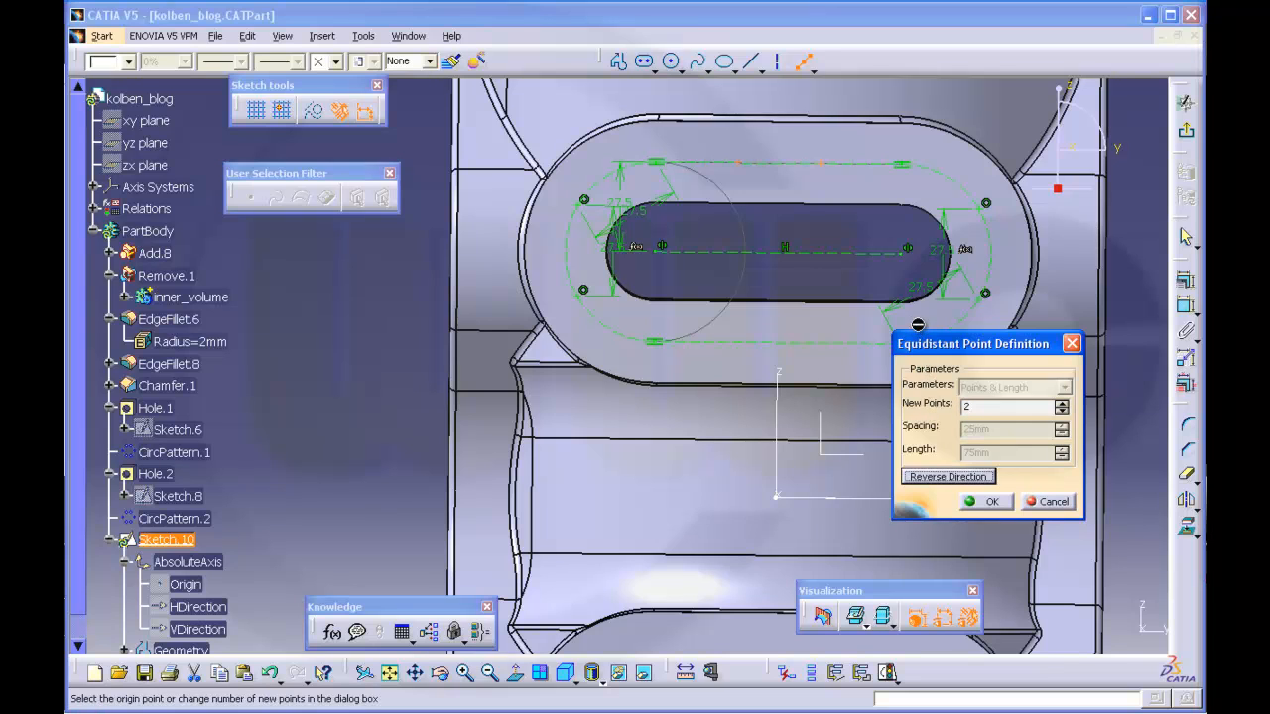
left_click(985, 501)
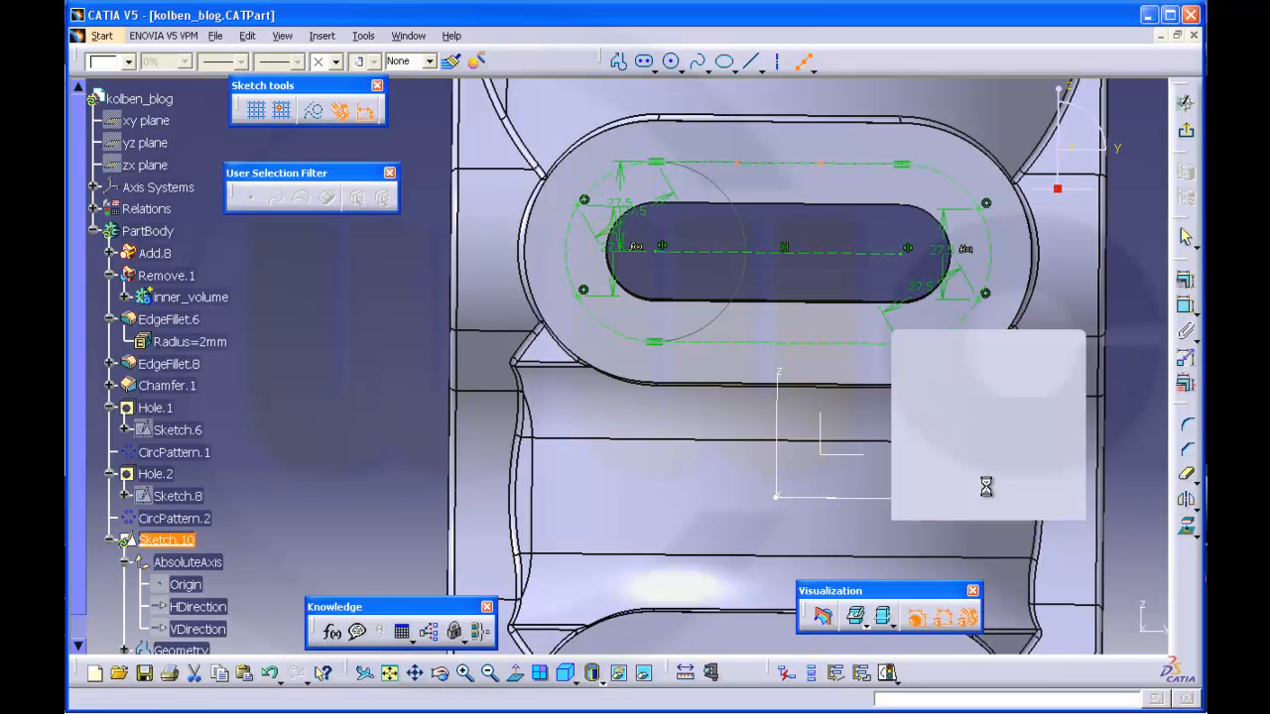
left_click(805, 67)
left_click(786, 344)
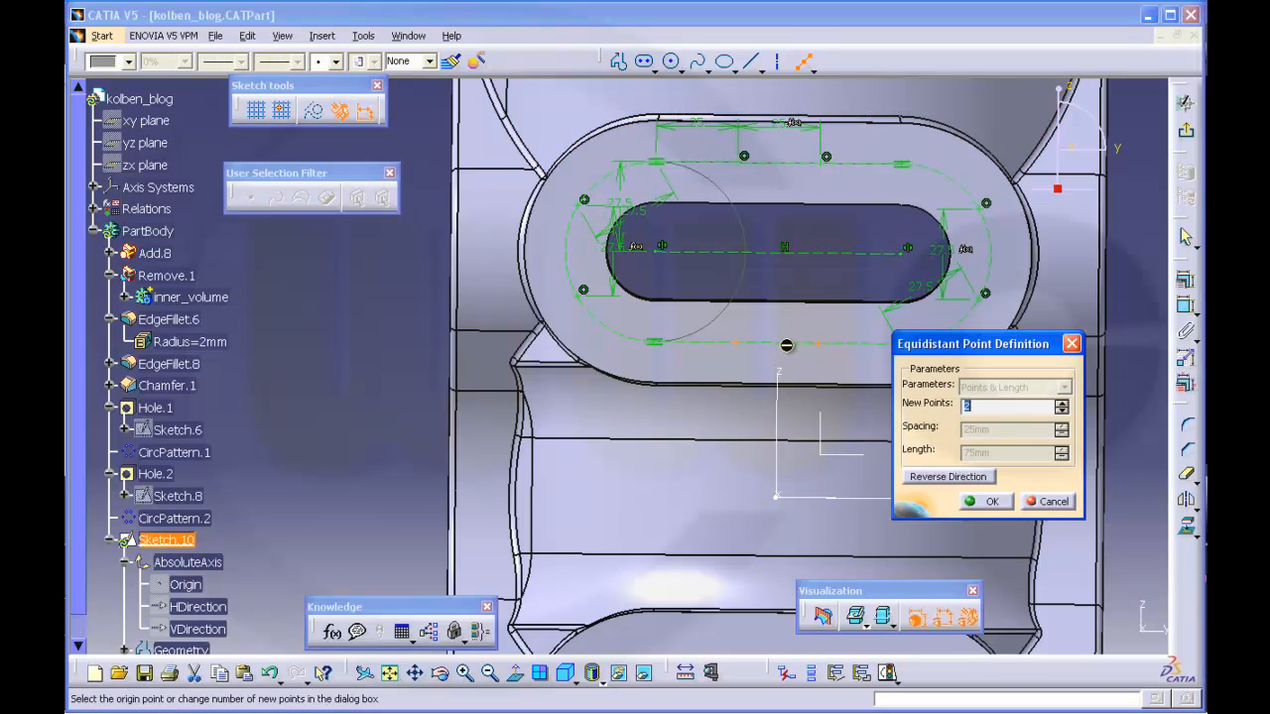
left_click(985, 501)
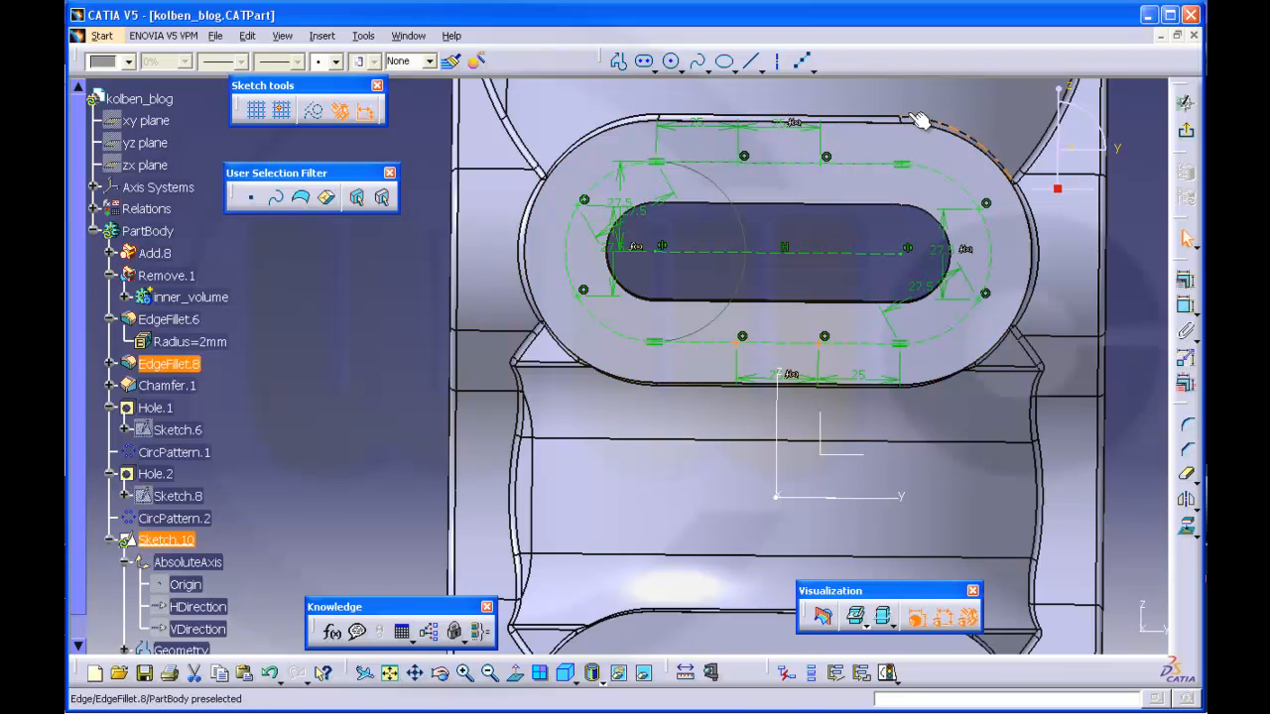
Place single points at the four junctions between the elongated hole's straight lines and end arcs, without creating an isobarycenter
left_click(812, 71)
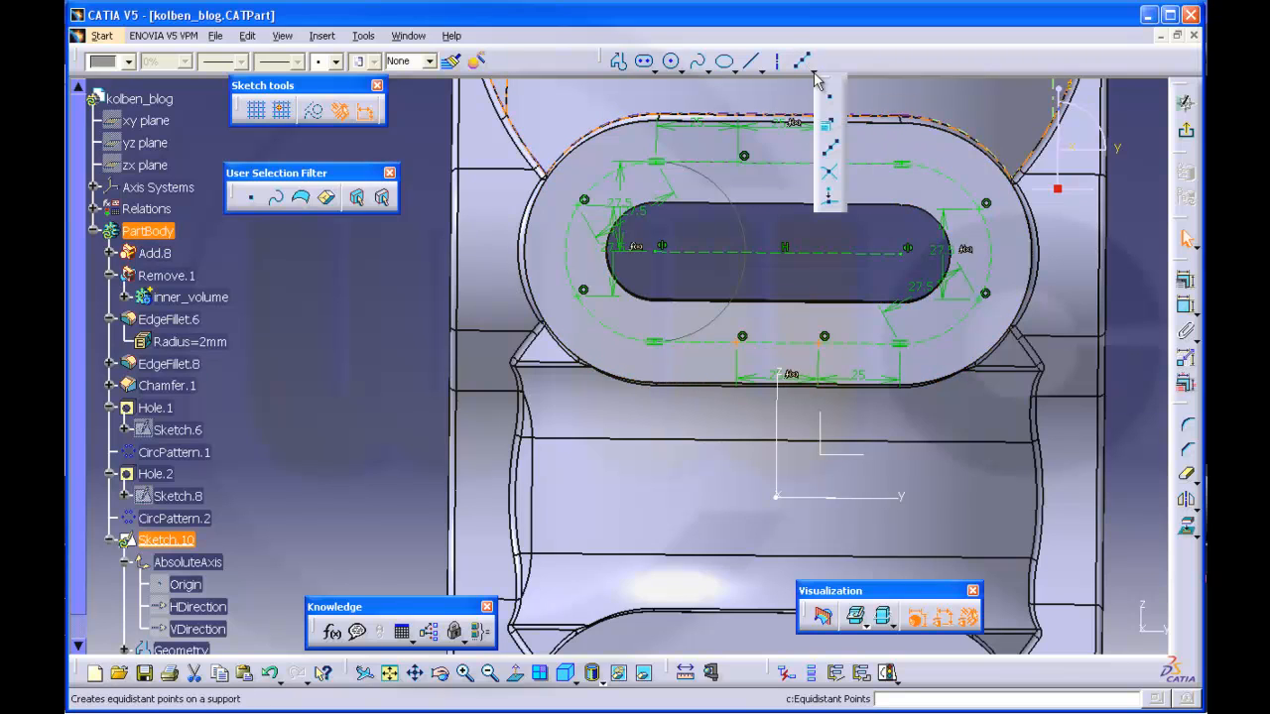
left_click(833, 106)
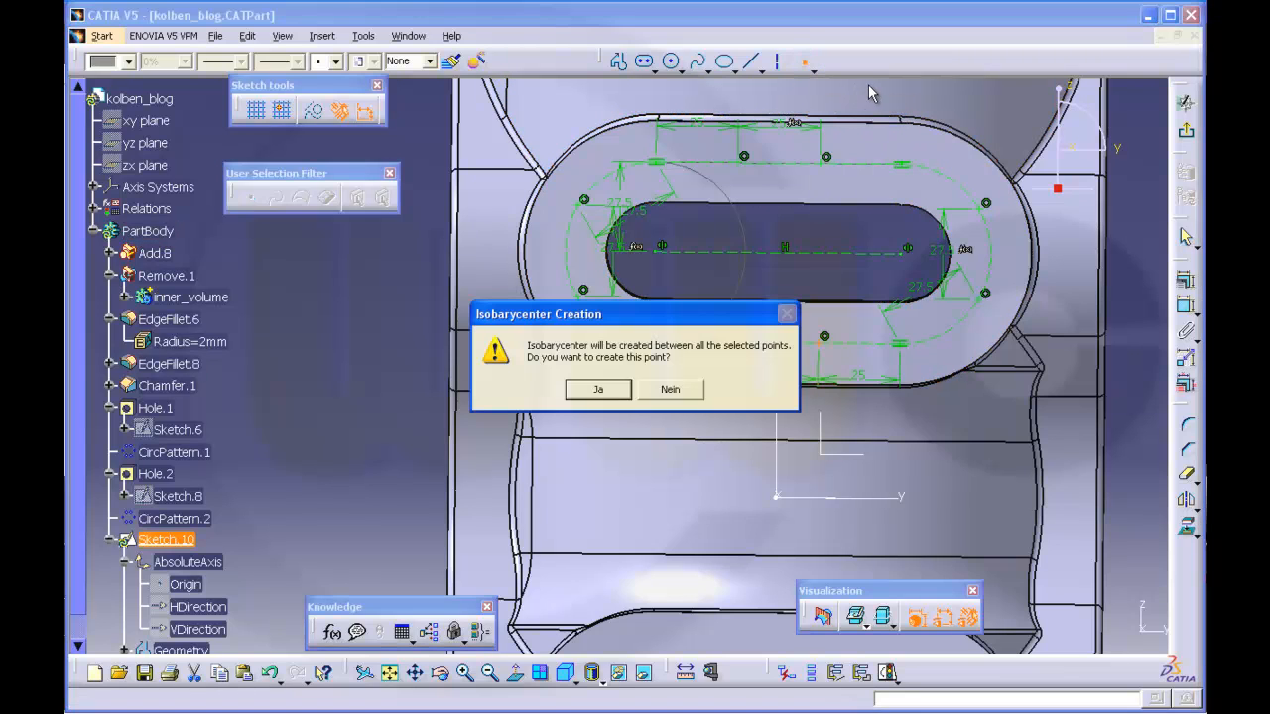
left_click(670, 390)
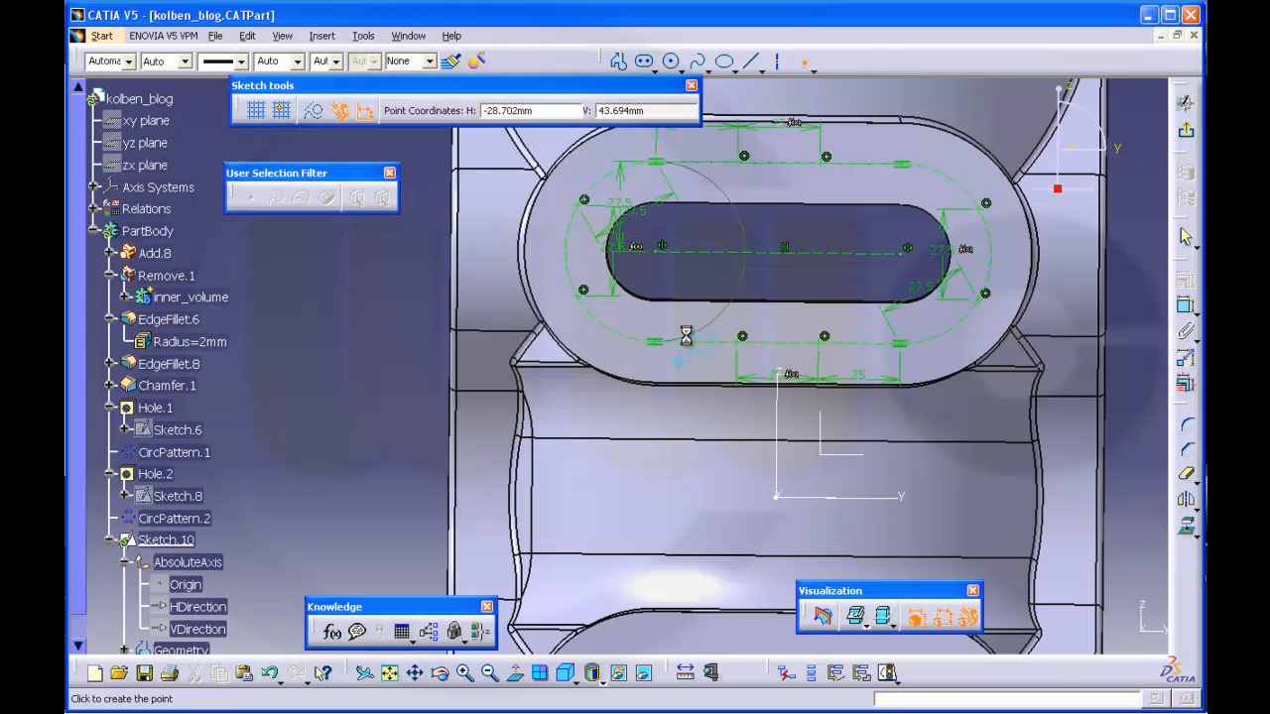
left_click(663, 157)
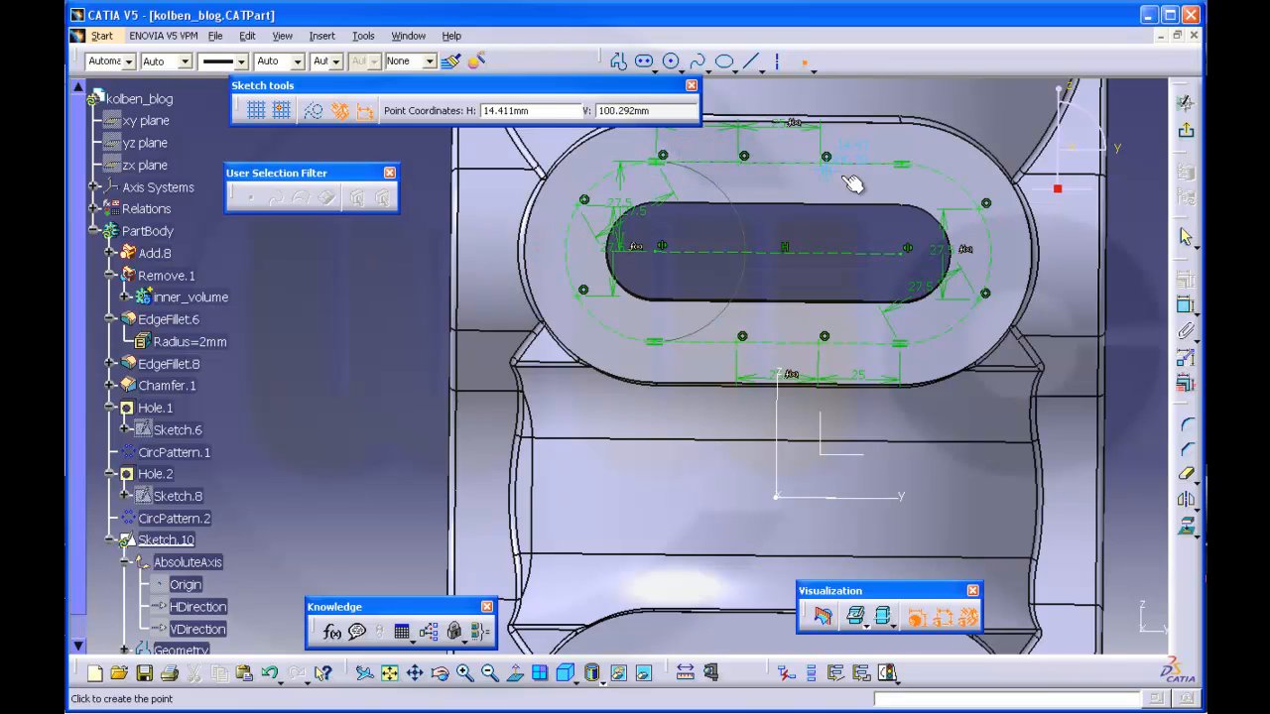
left_click(899, 163)
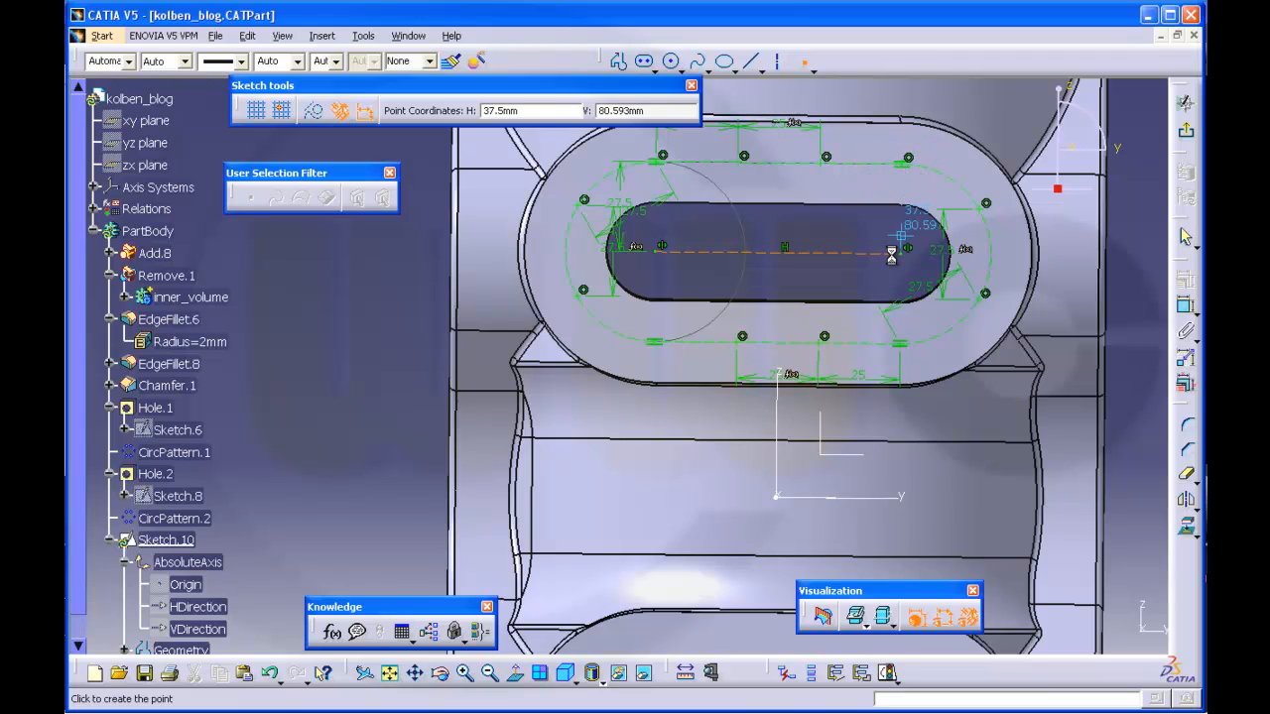
left_click(899, 344)
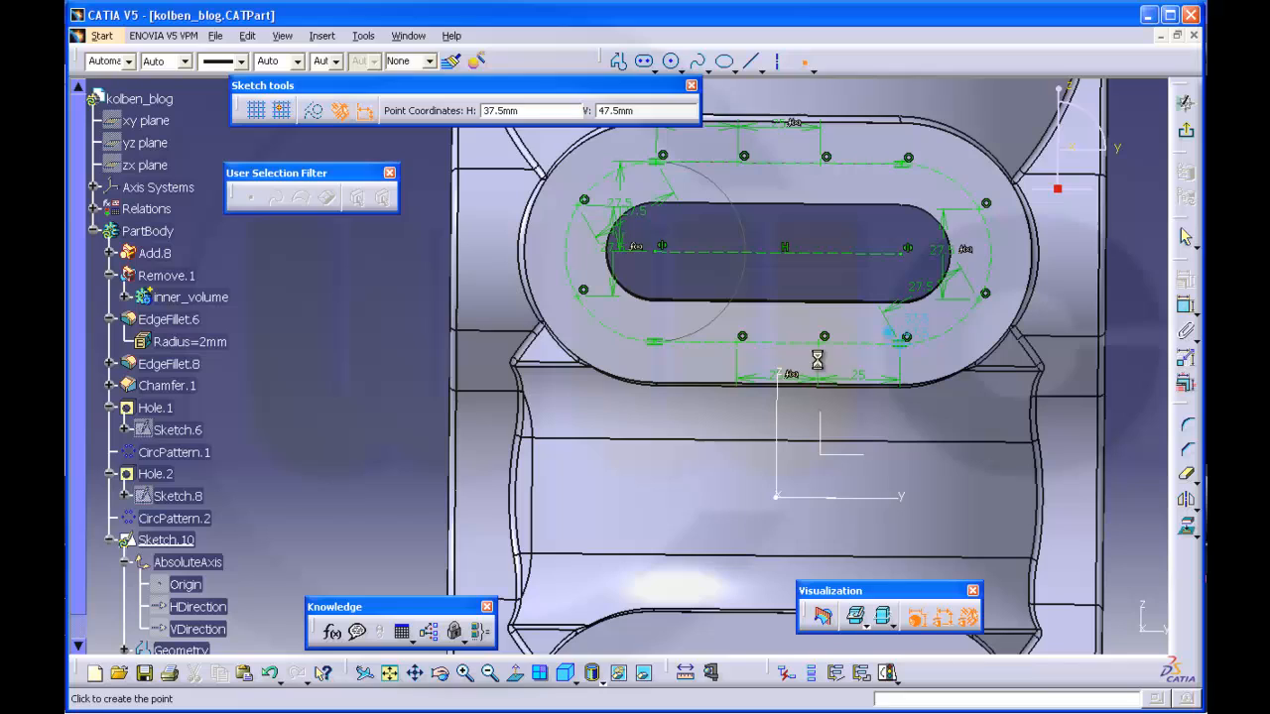
left_click(655, 341)
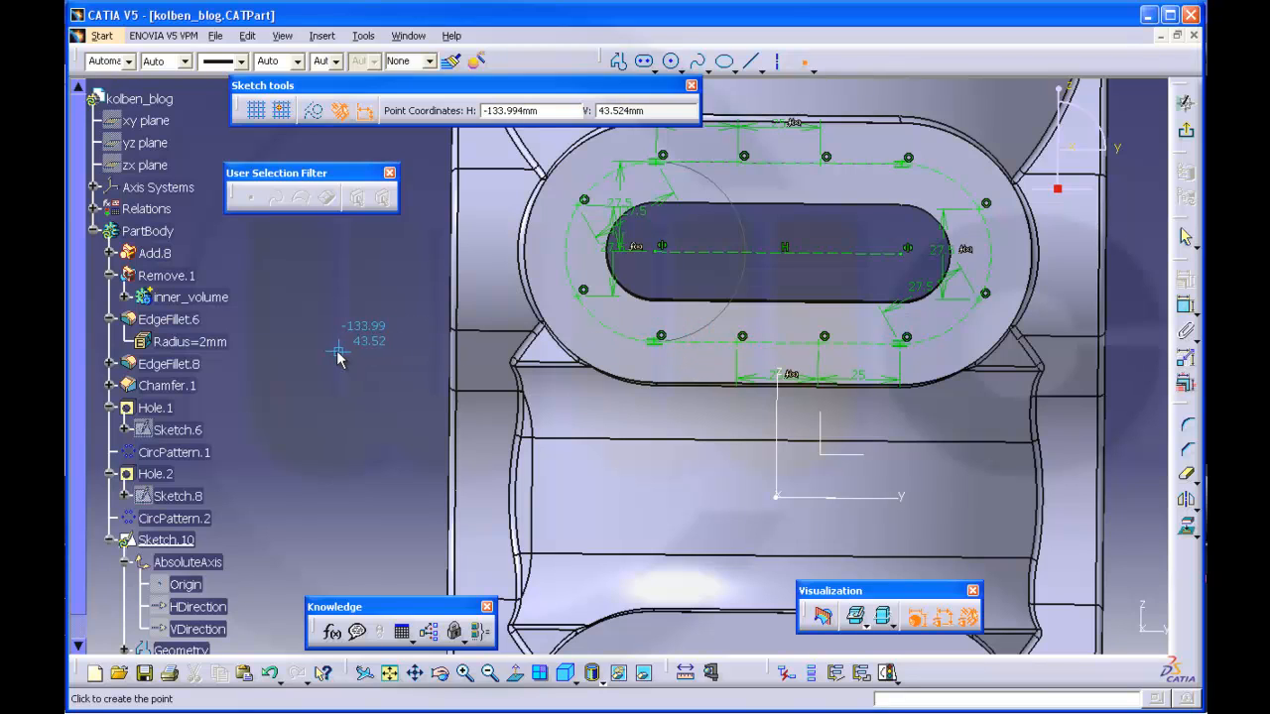
key("Escape")
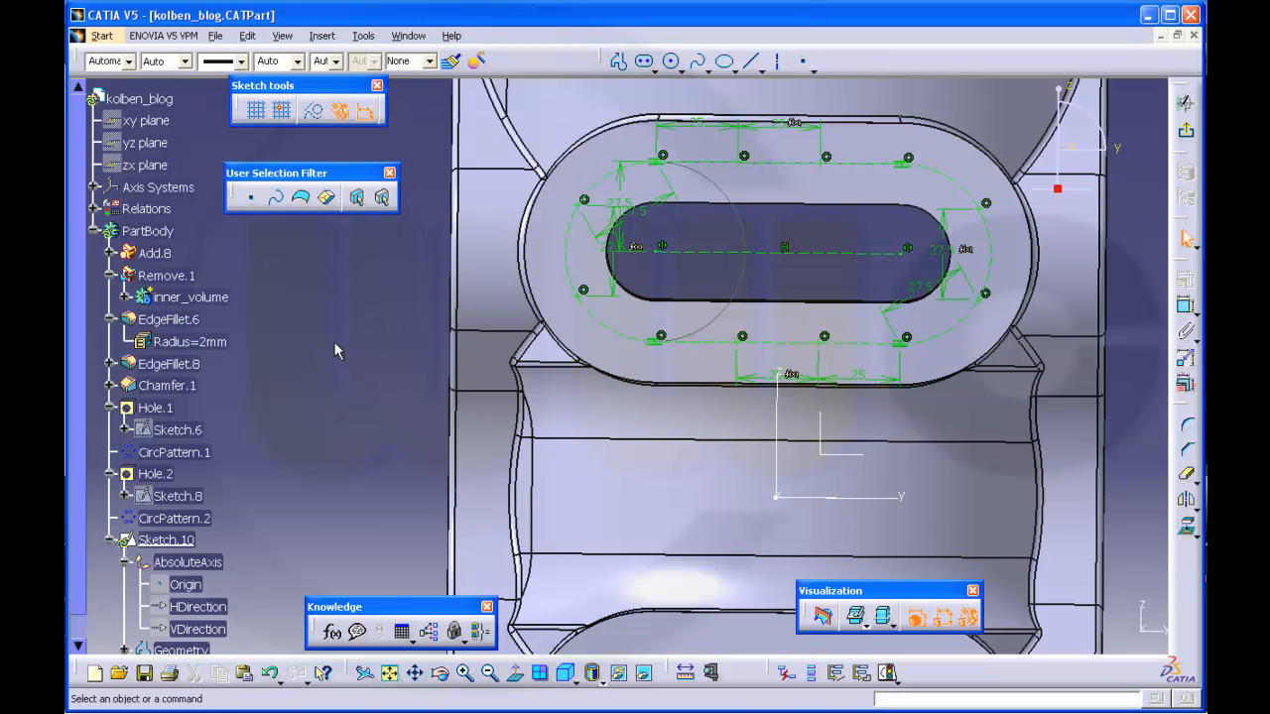
Exit the sketch and start a hole on the flat slot face, positioned at the upper sketch point of the +Y end arc
left_click(1187, 136)
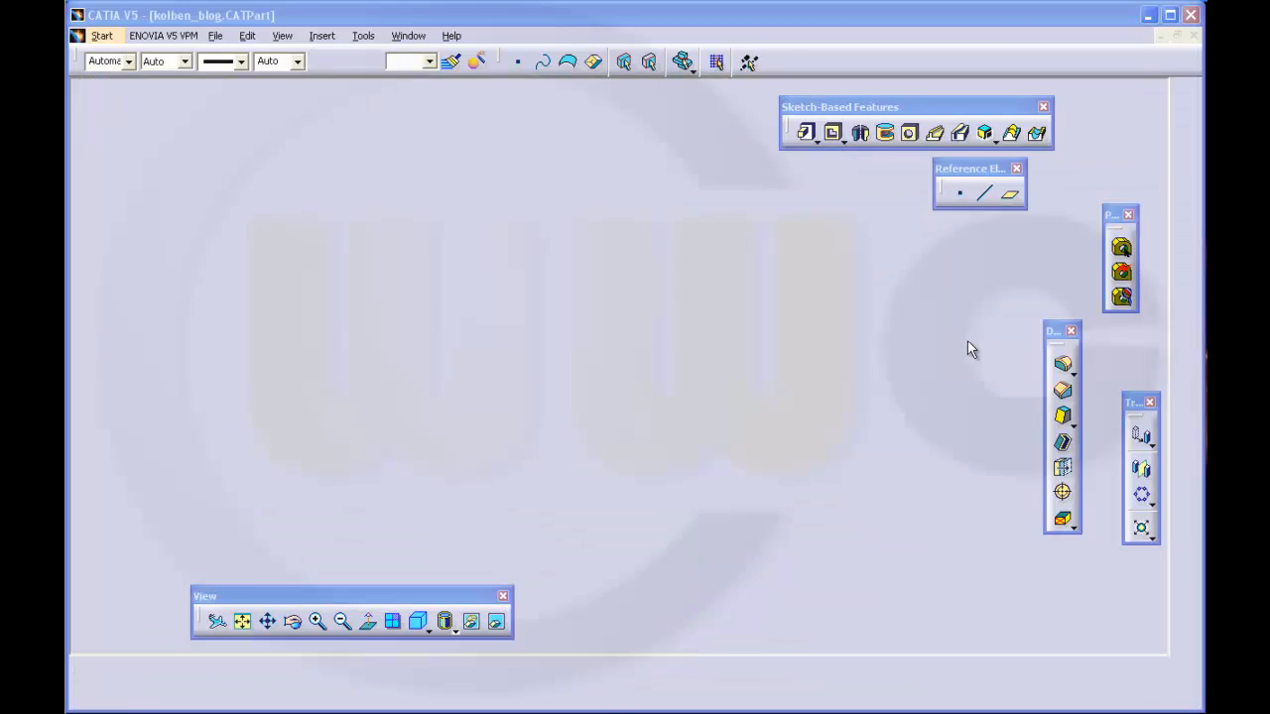
left_click(968, 341)
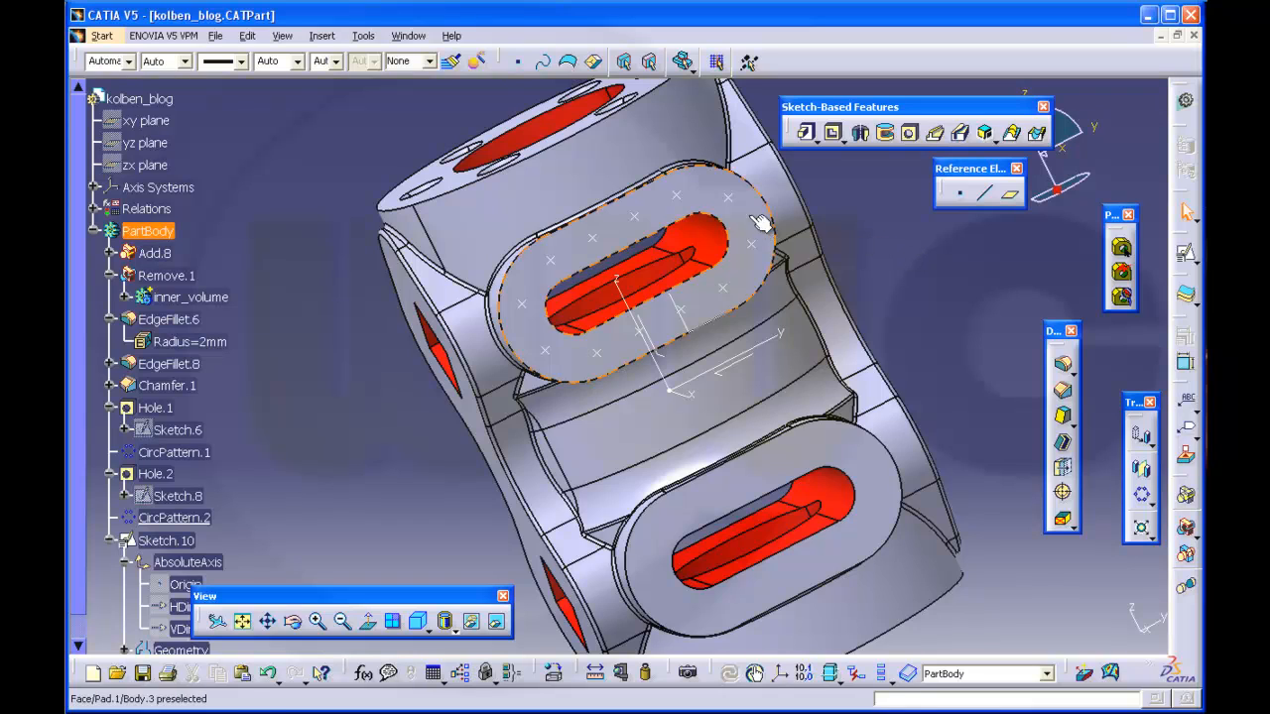
left_click(908, 132)
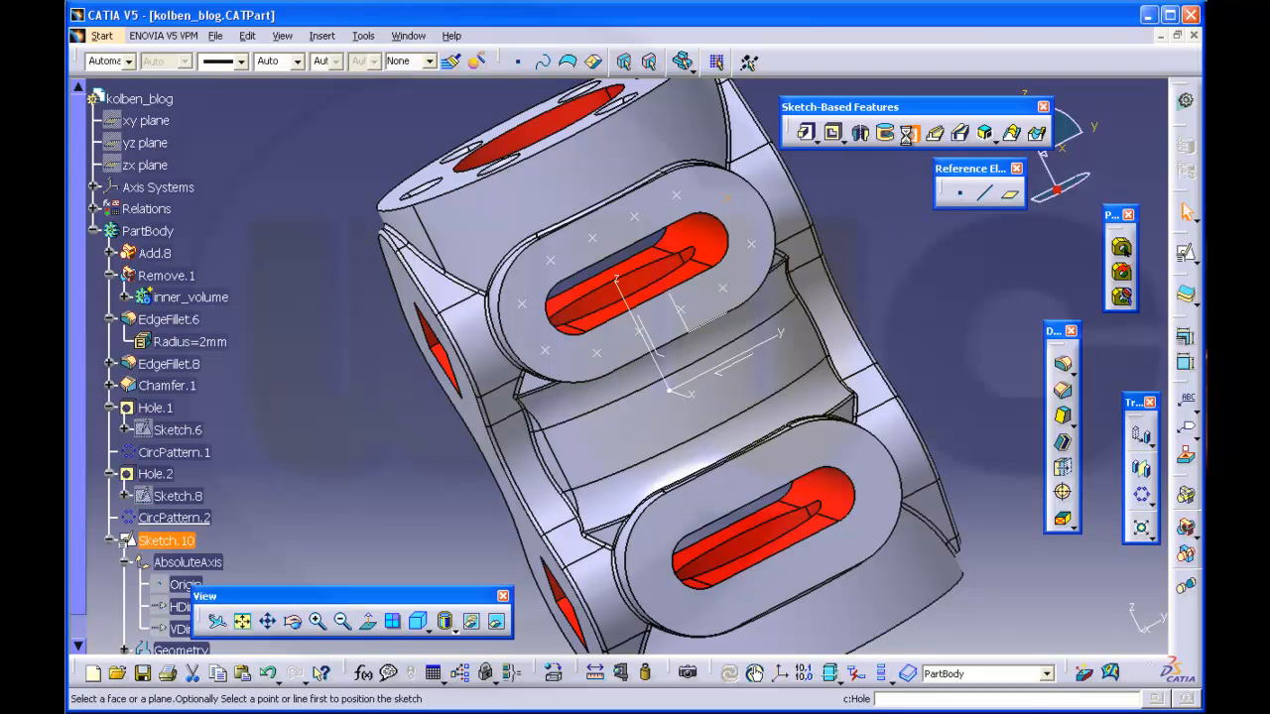
left_click(744, 214)
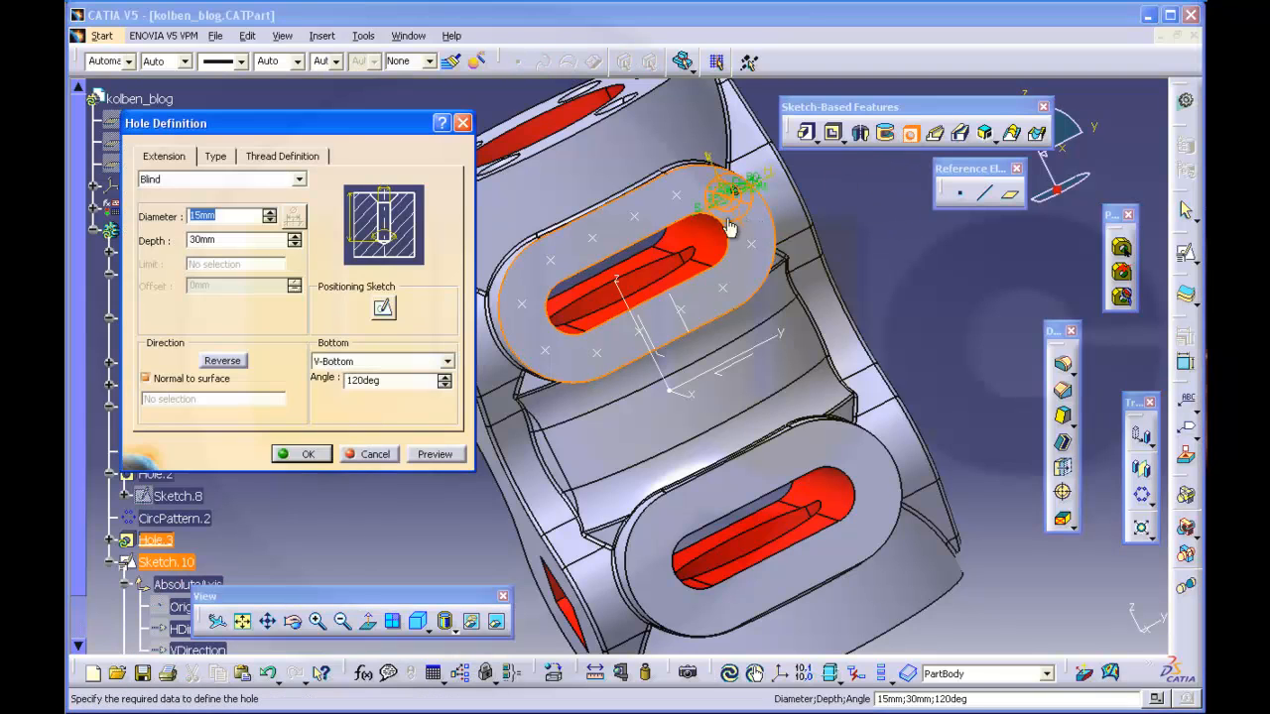
Make the hole threaded with a Metric Thick Pitch thread of size M6
left_click(268, 157)
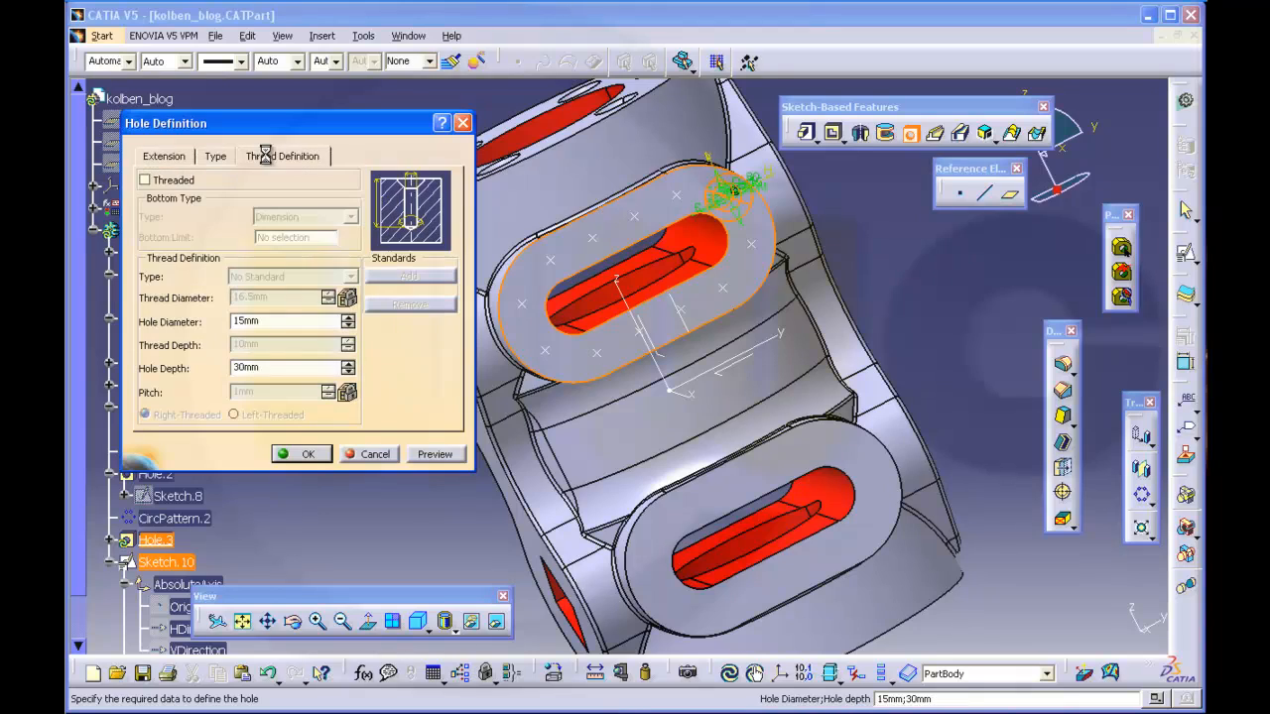
left_click(146, 181)
left_click(350, 277)
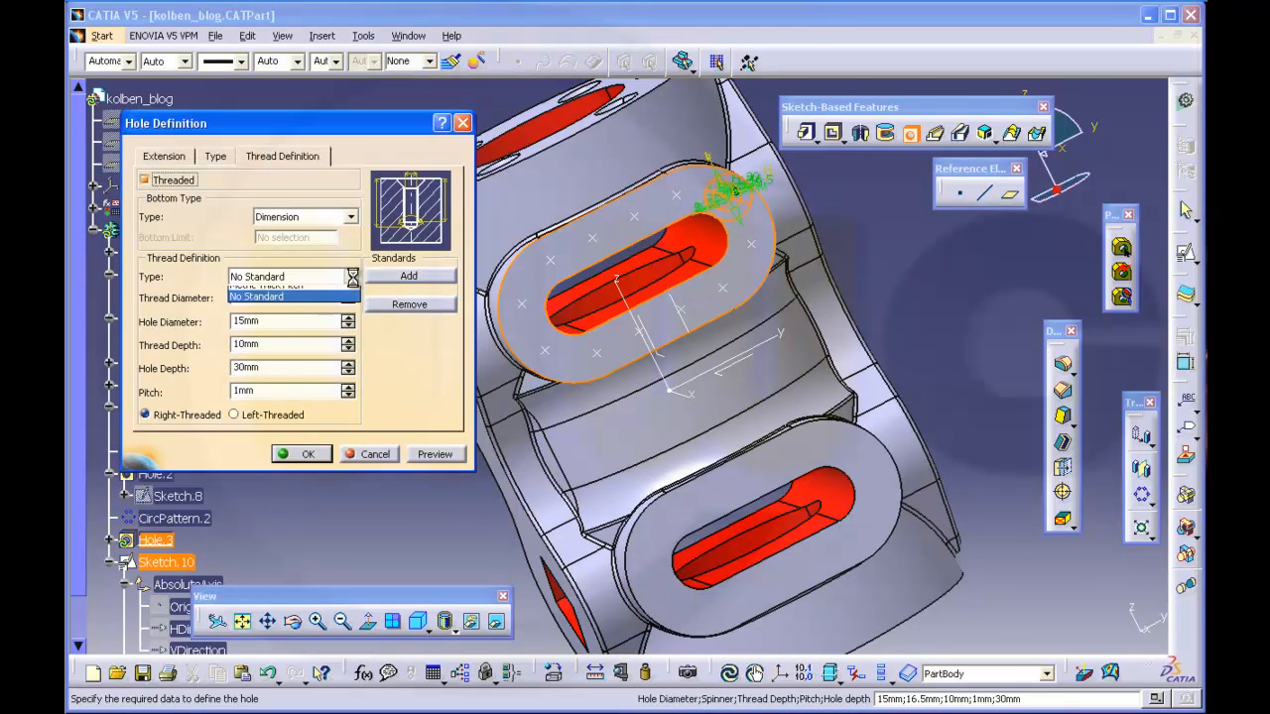
left_click(344, 292)
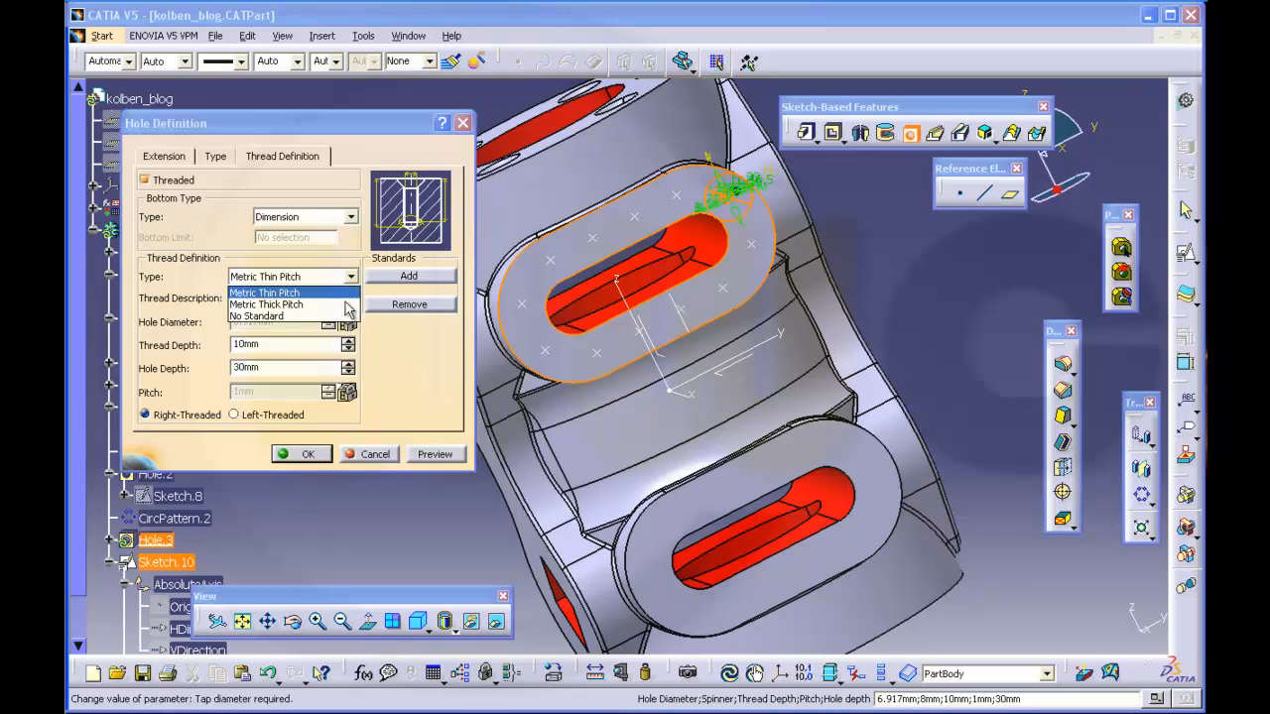
left_click(348, 300)
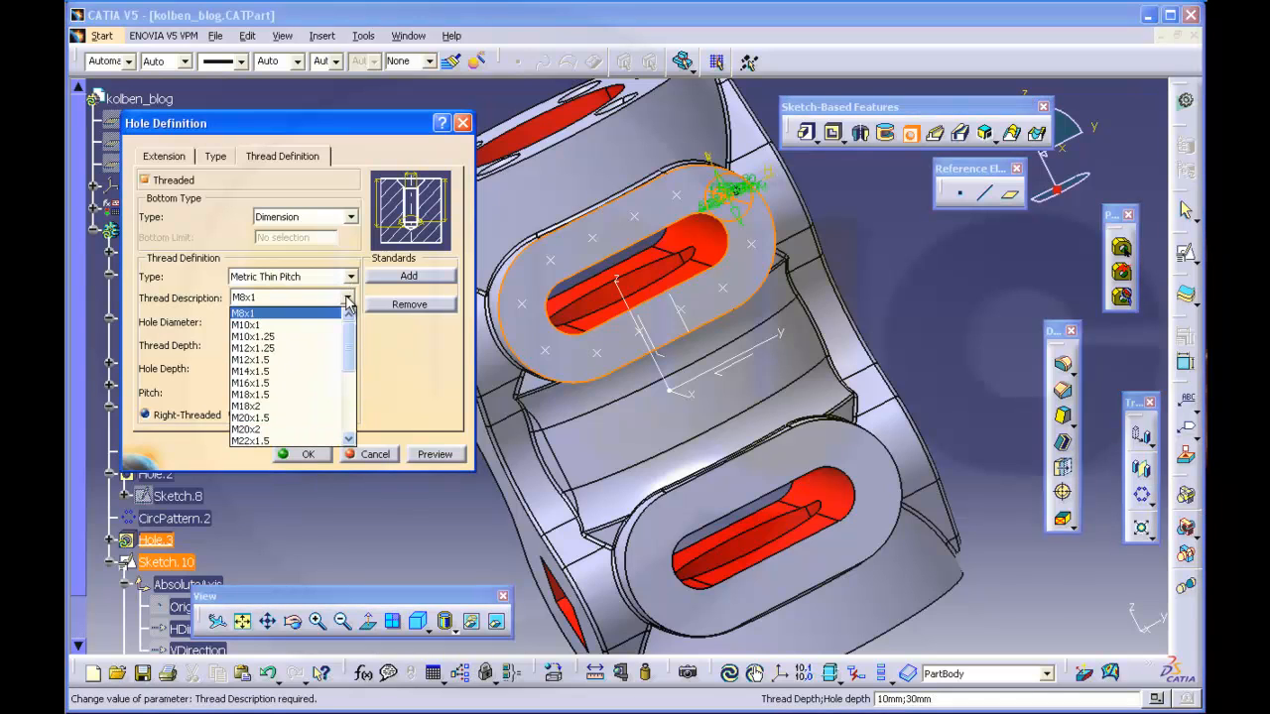
mouse_move(349, 330)
left_mouse_down()
mouse_move(352, 352)
mouse_move(349, 315)
left_mouse_up()
left_click(350, 280)
left_click(349, 278)
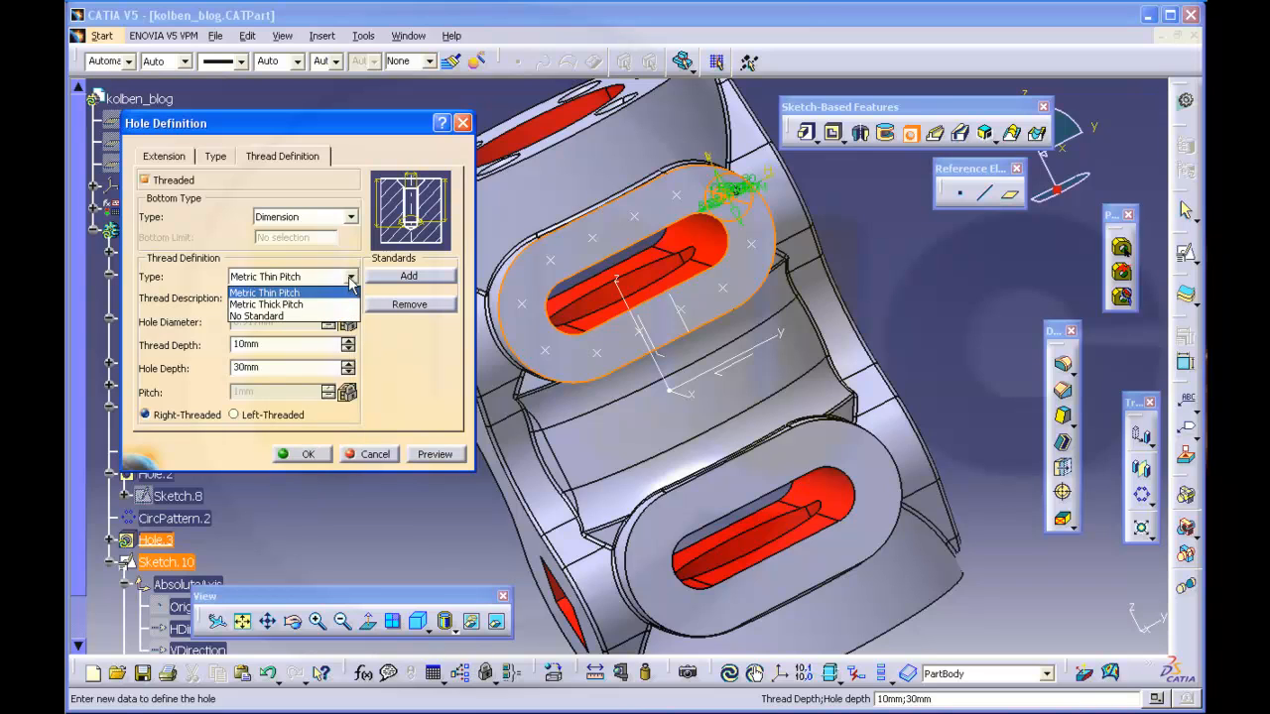
left_click(343, 307)
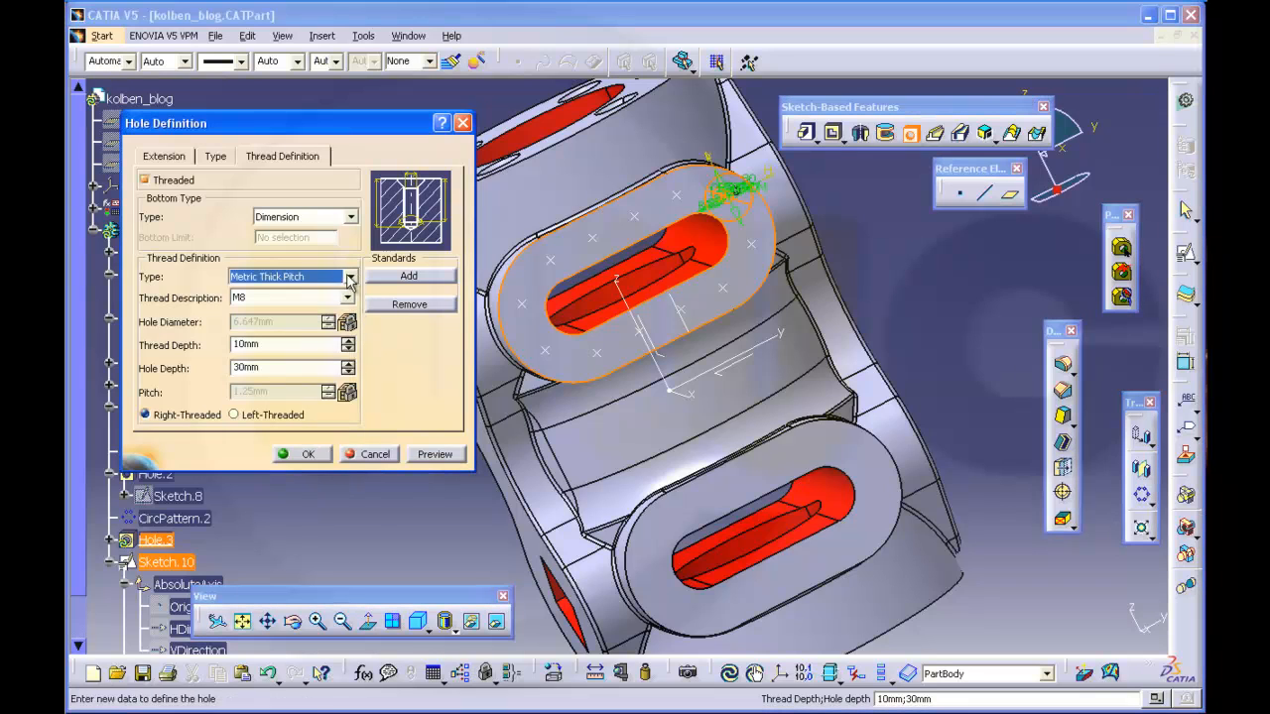
left_click(349, 297)
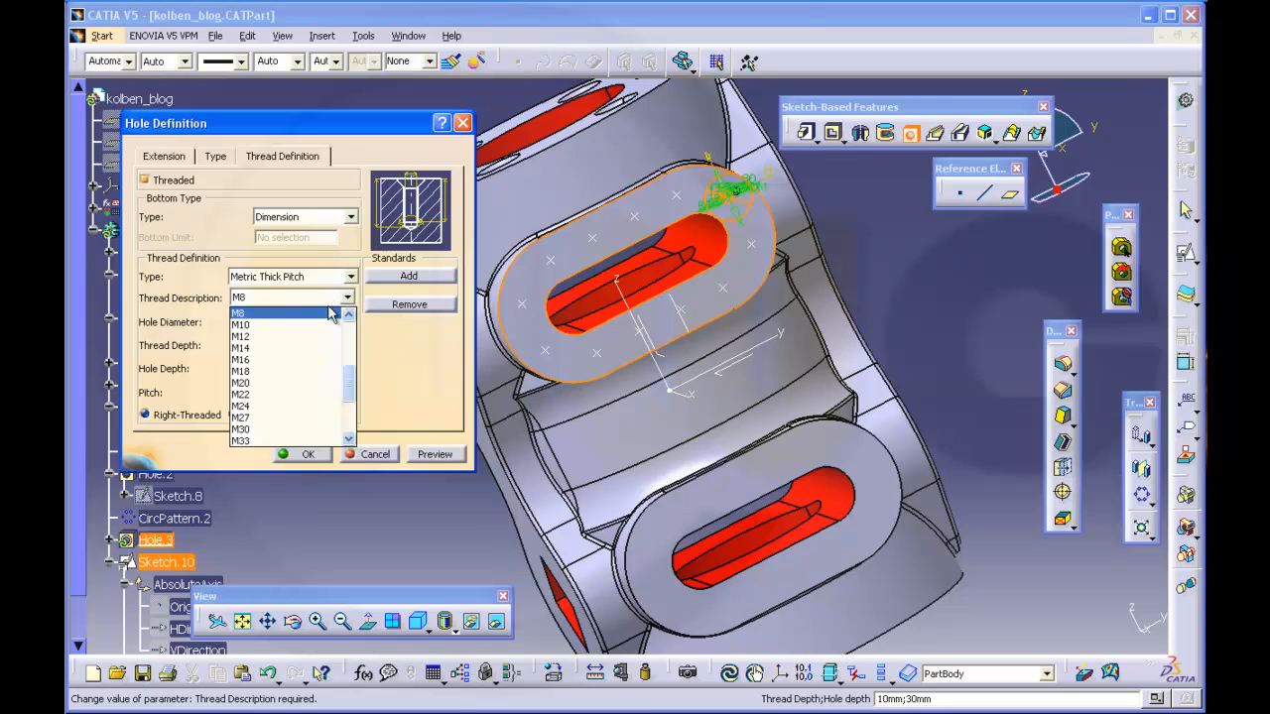
left_click_drag(348, 383, 348, 366)
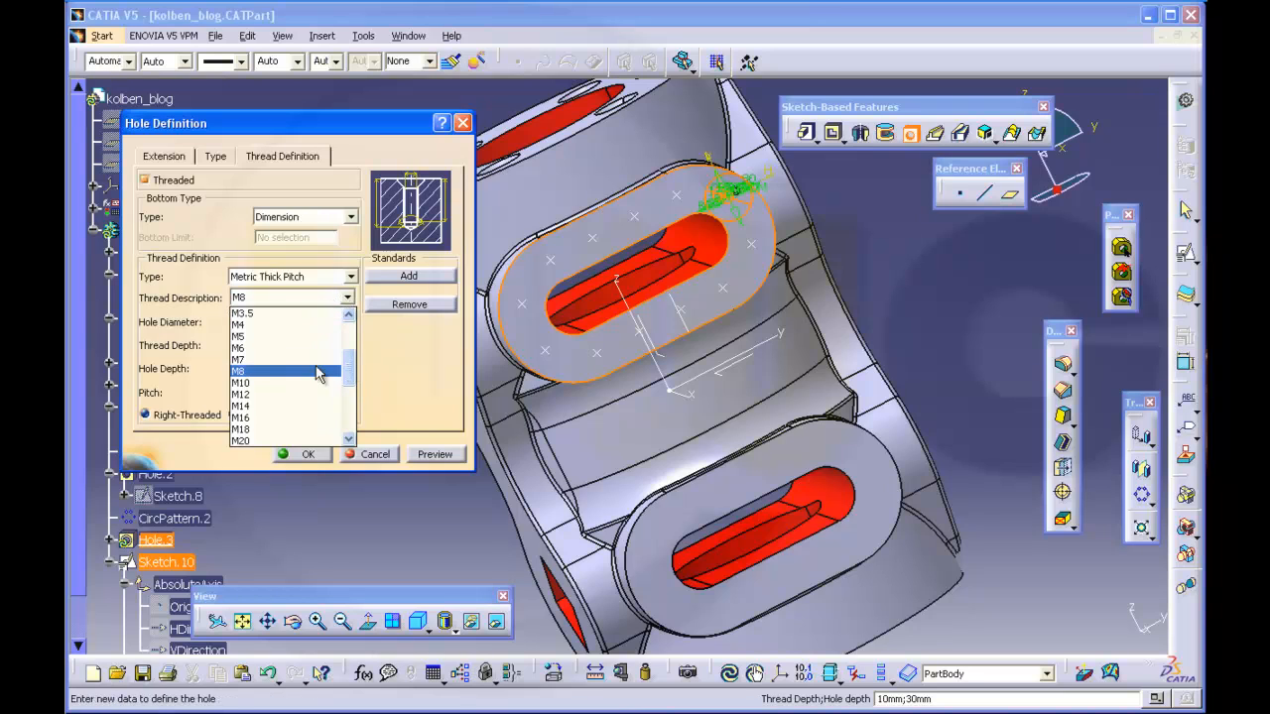
left_click(288, 350)
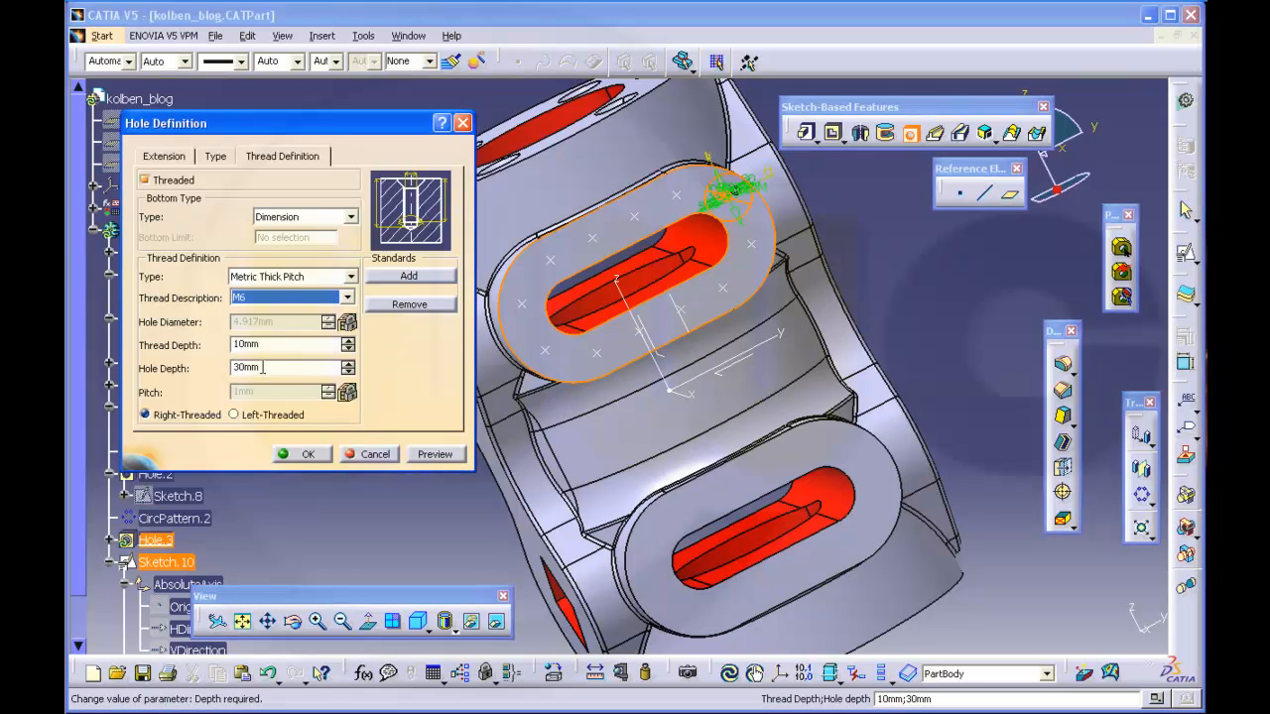
Set the threaded hole's depth to 20 mm and create the hole
left_click_drag(262, 368, 193, 371)
type("20")
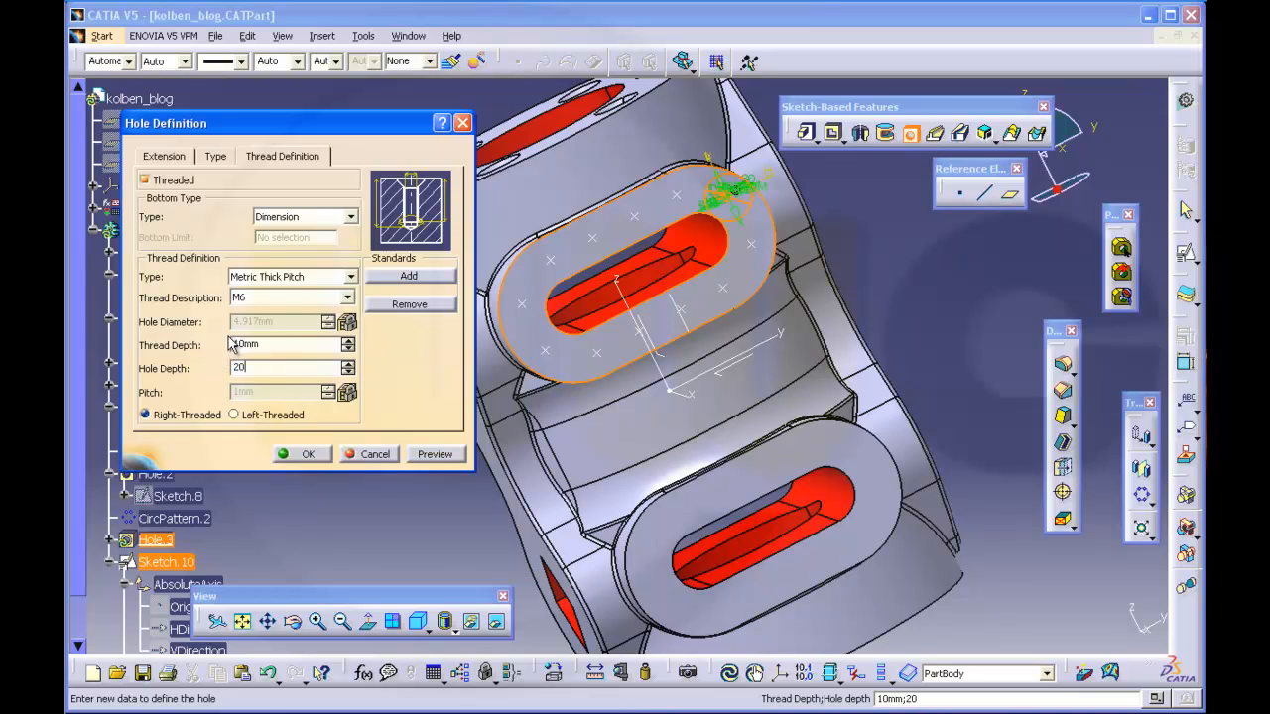
key("Tab")
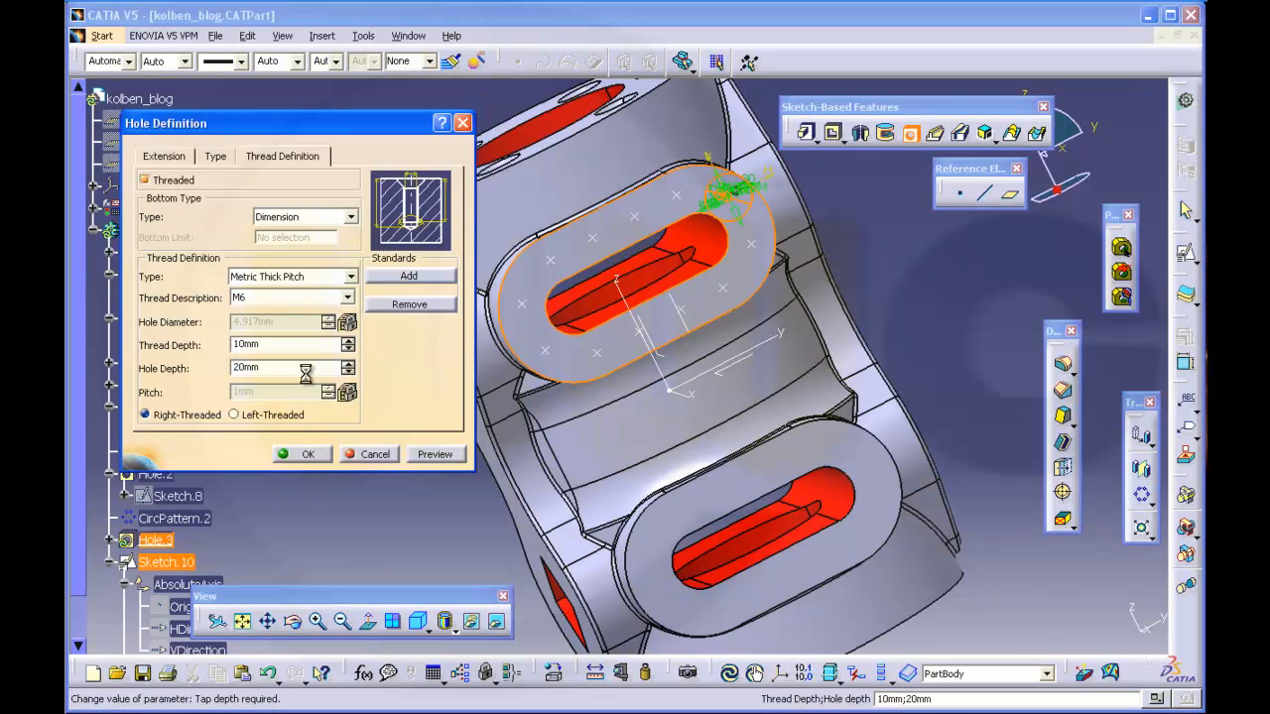
left_click(304, 454)
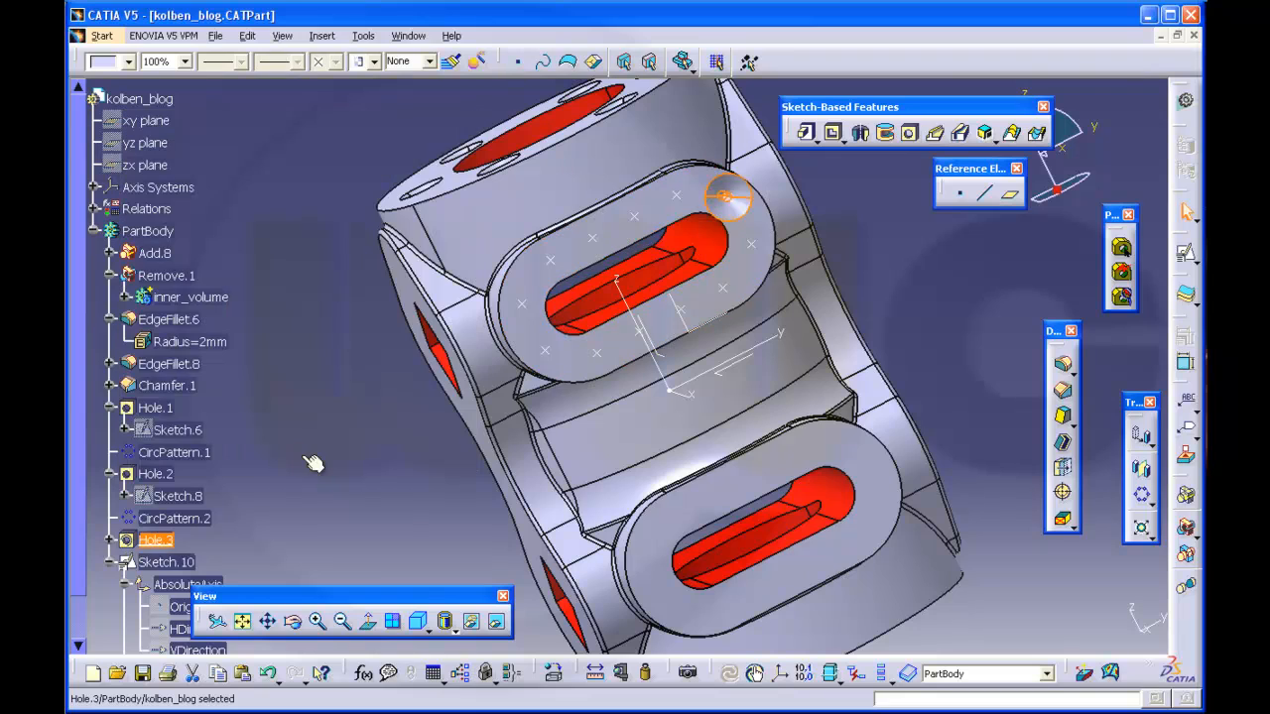
Edit the new threaded hole and change its type to Simple
double_click(158, 541)
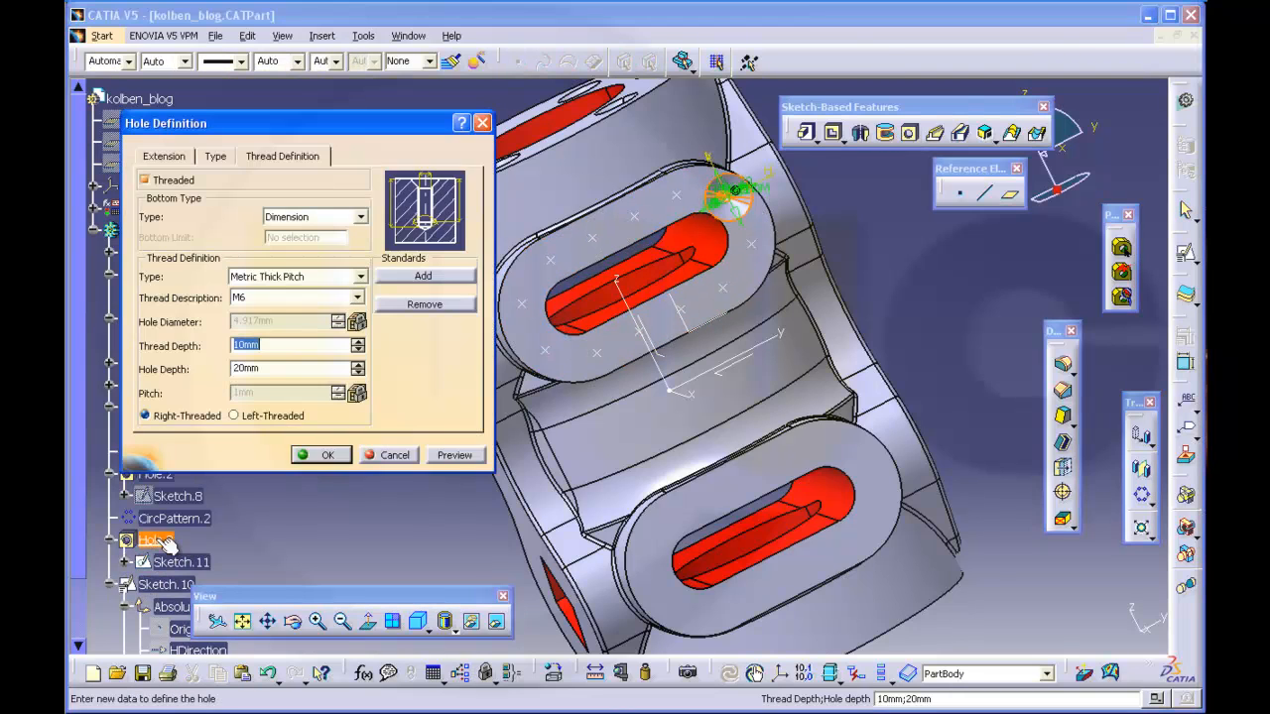
left_click(165, 157)
left_click(216, 156)
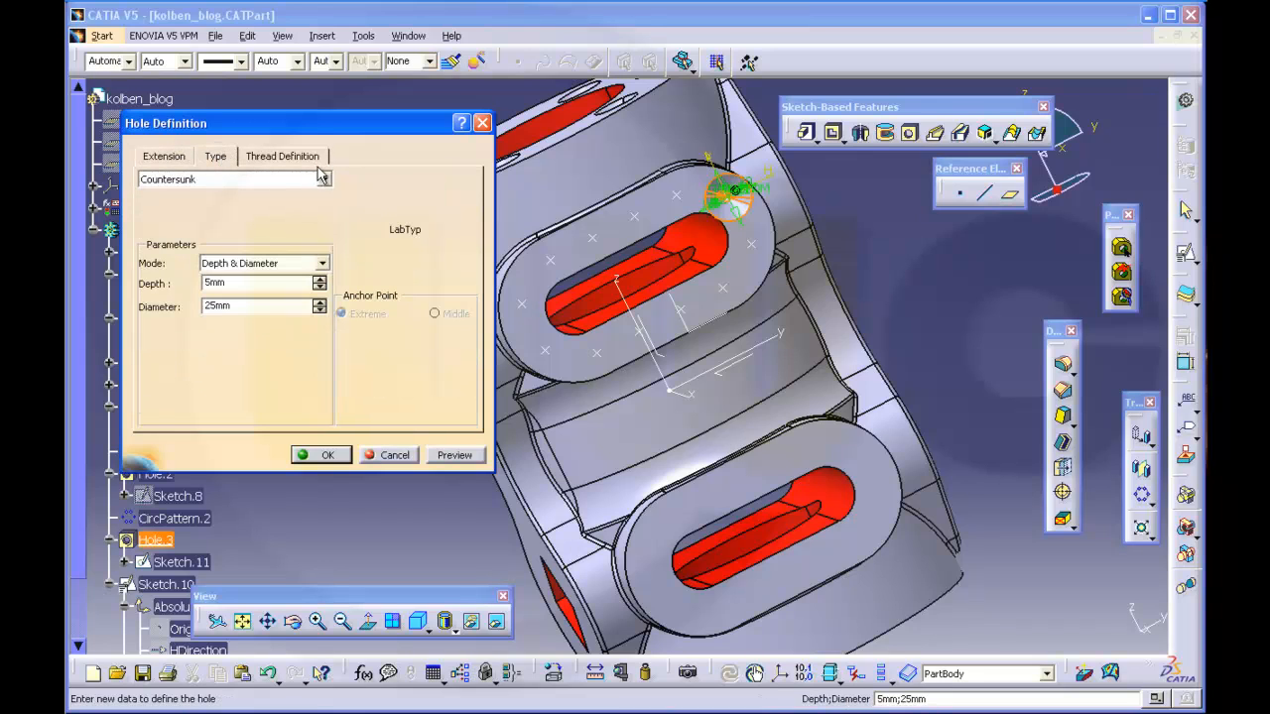
left_click(322, 181)
left_click(255, 195)
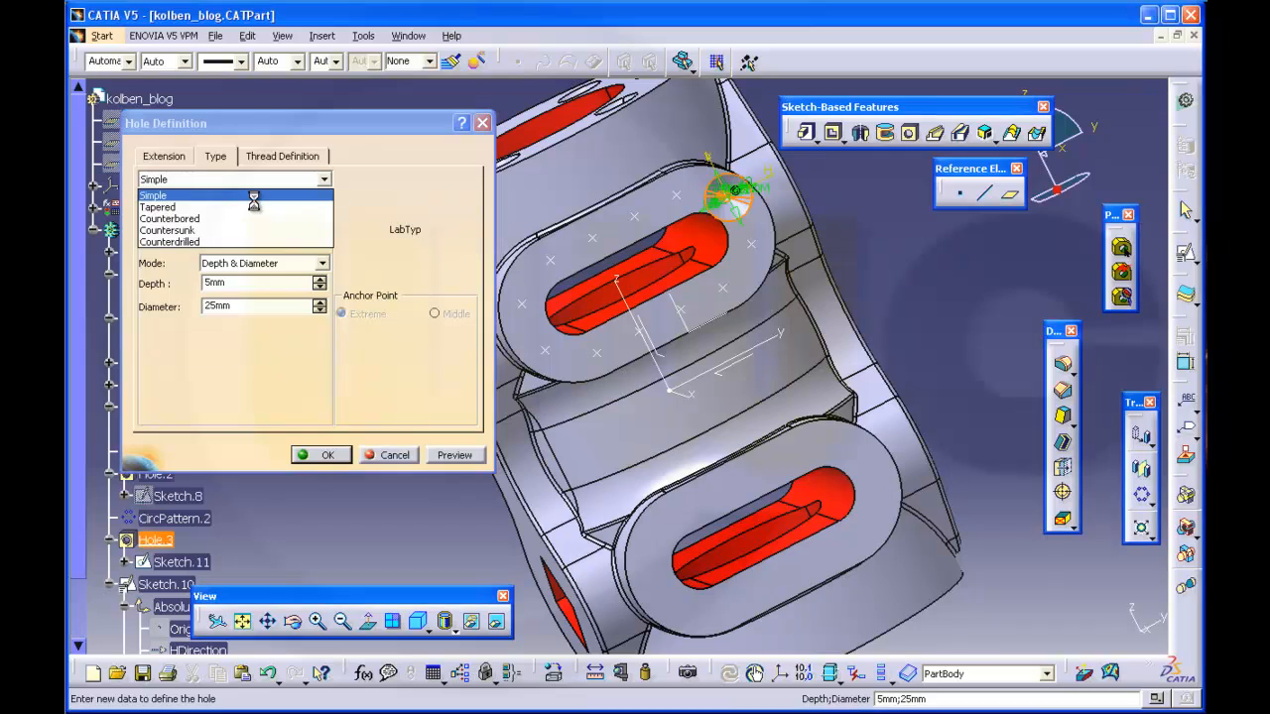
left_click(325, 454)
left_click(907, 265)
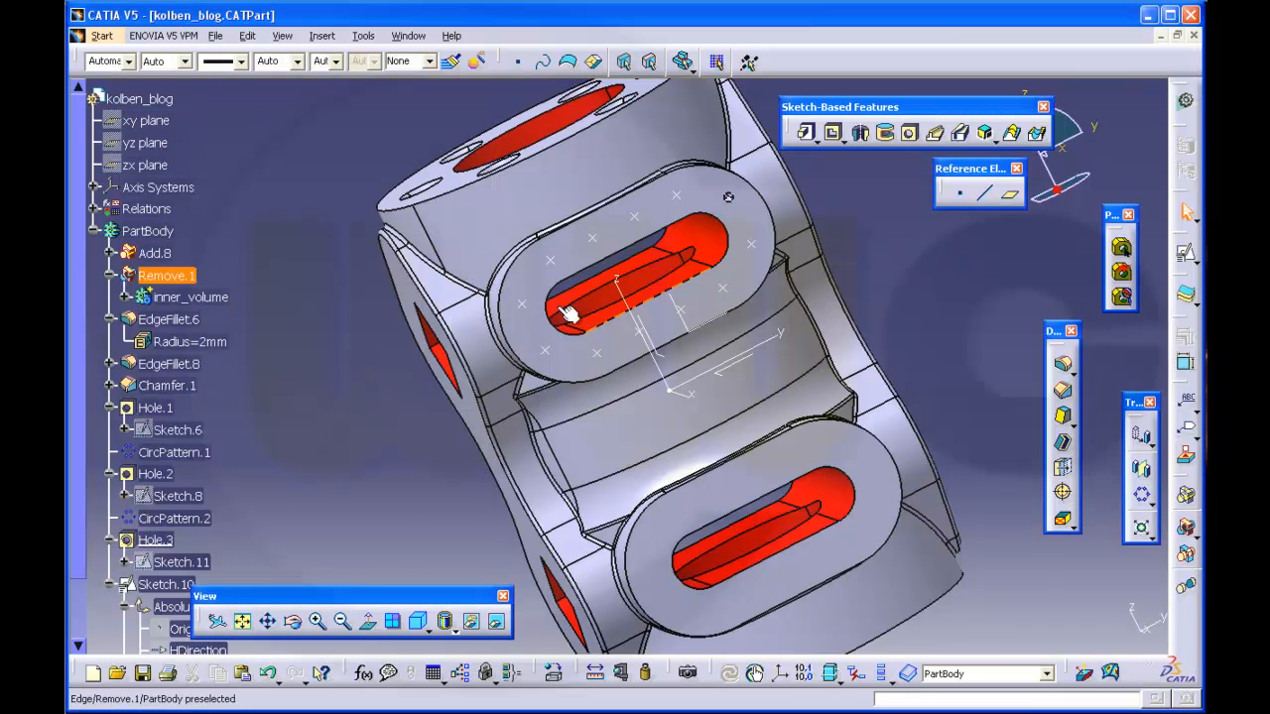
Create a user pattern of the M6 hole at the points of the layout sketch, keeping specifications
middle_click_drag(307, 347, 306, 393)
left_click(306, 346)
scroll(305, 402, "down", 4)
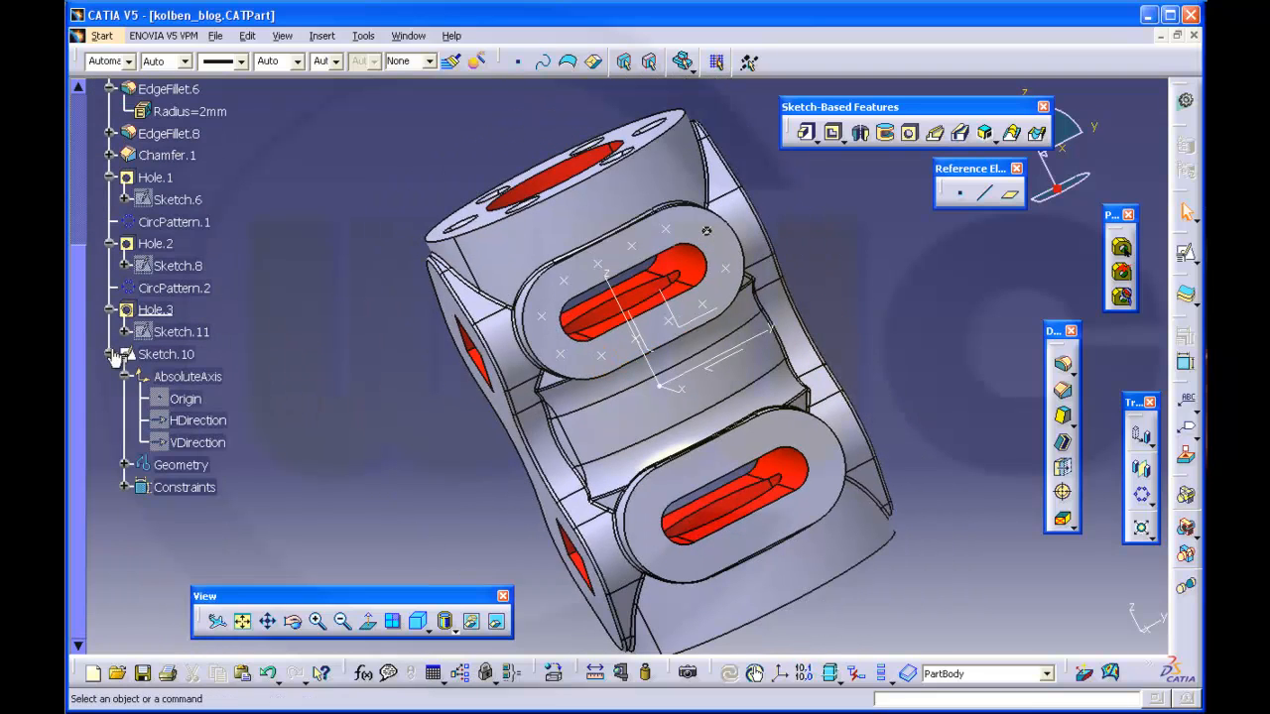
left_click(110, 355)
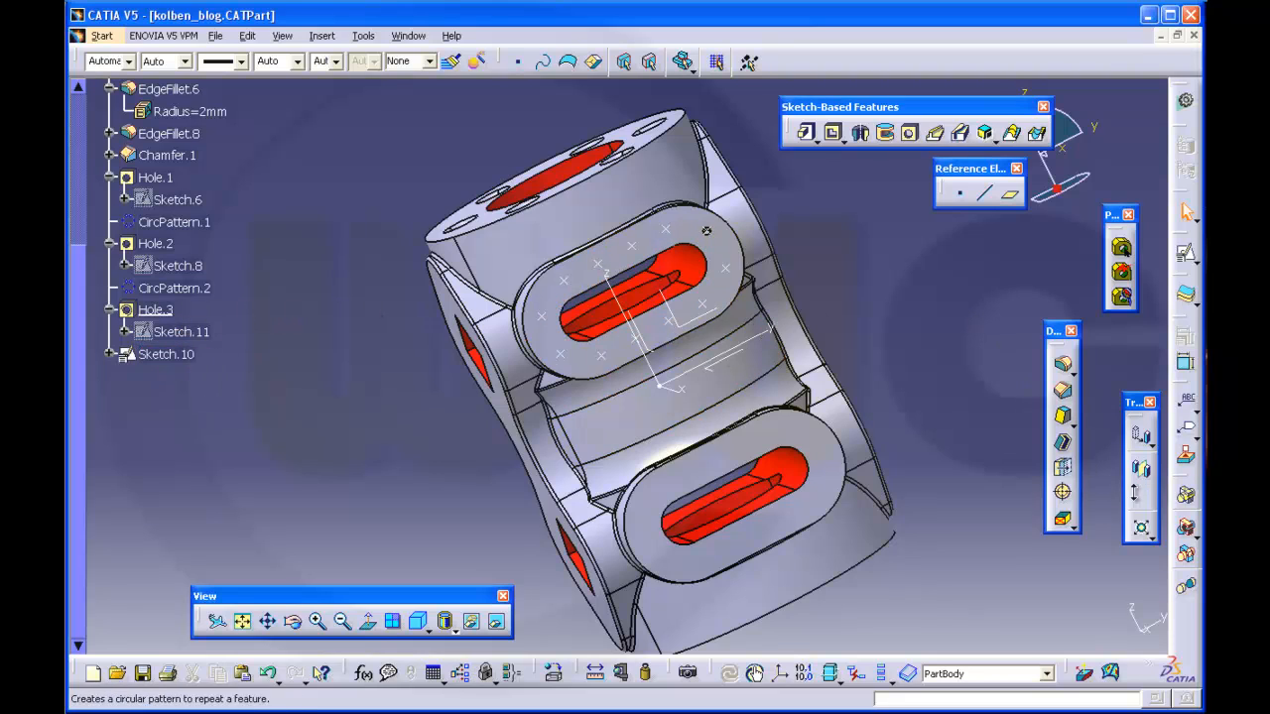
left_click(1150, 505)
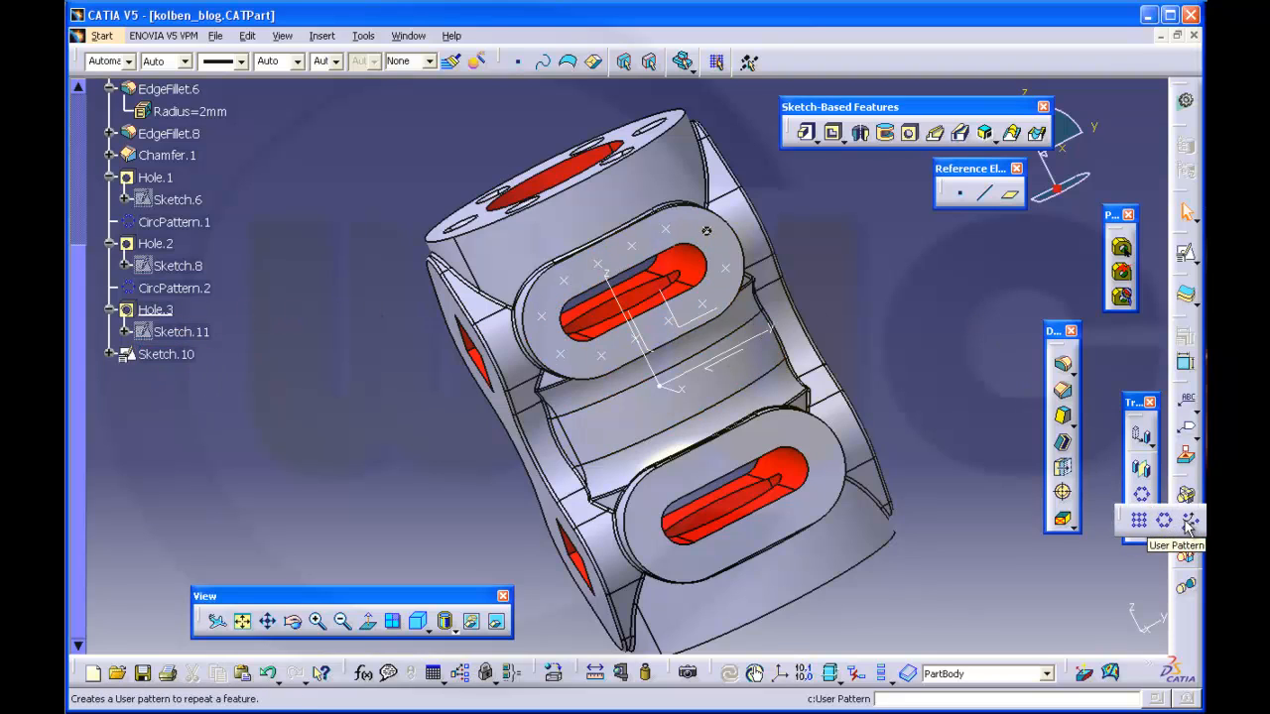
left_click(1188, 521)
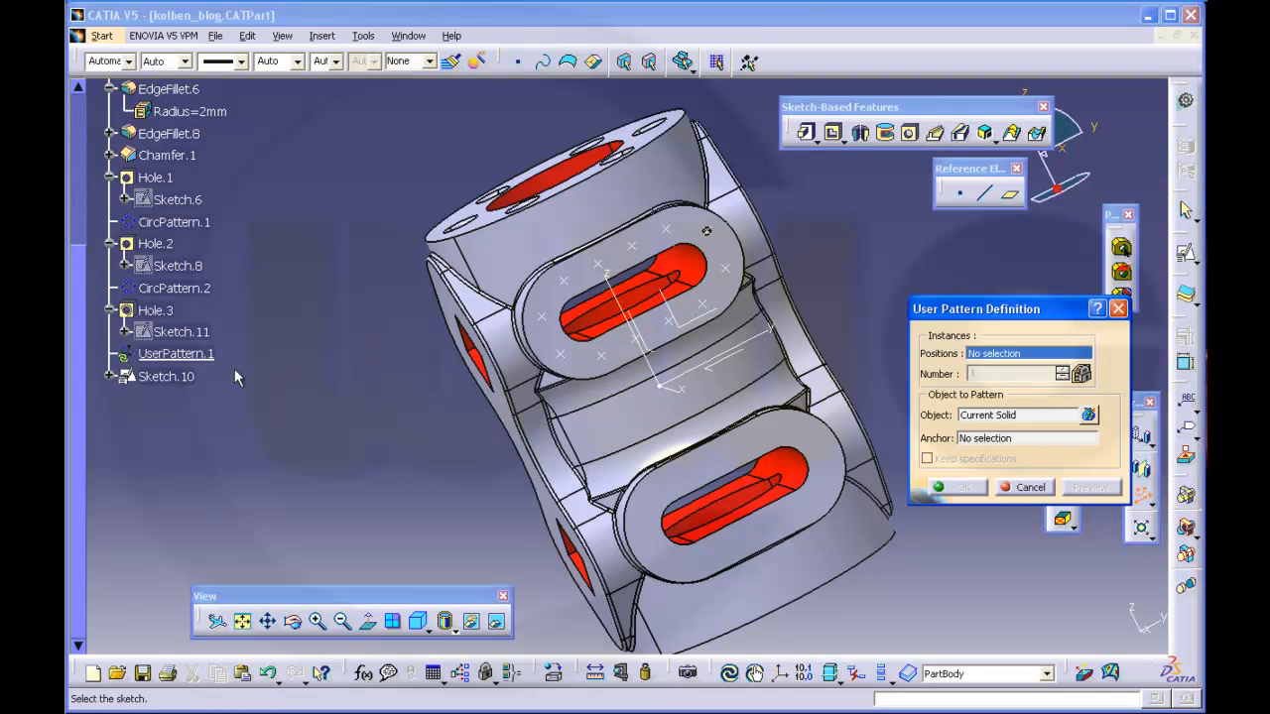
left_click(171, 377)
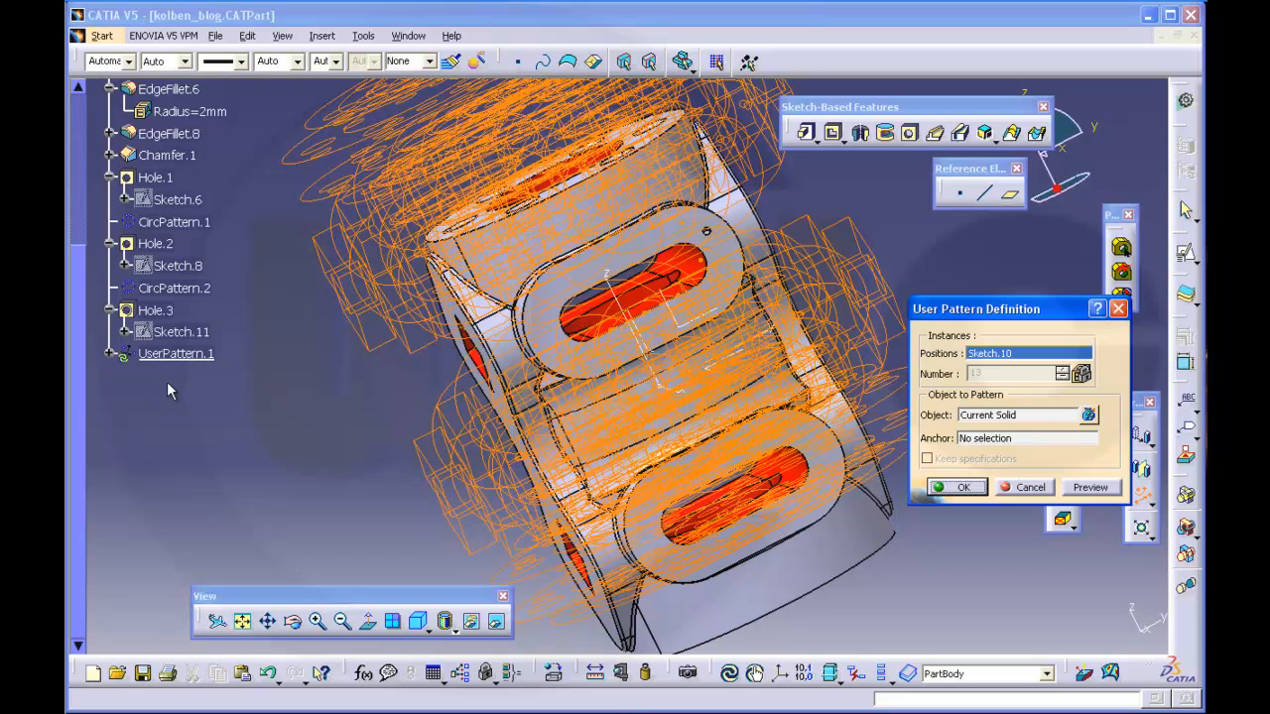
left_click(989, 417)
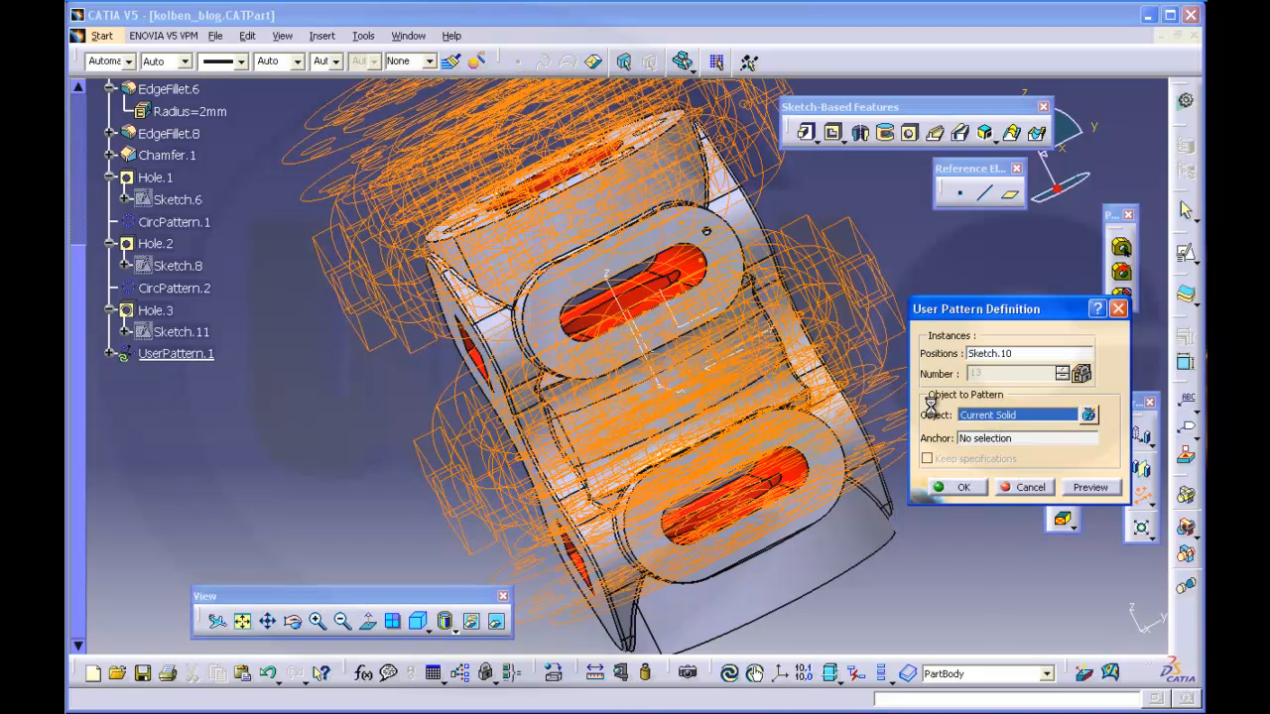
left_click(157, 311)
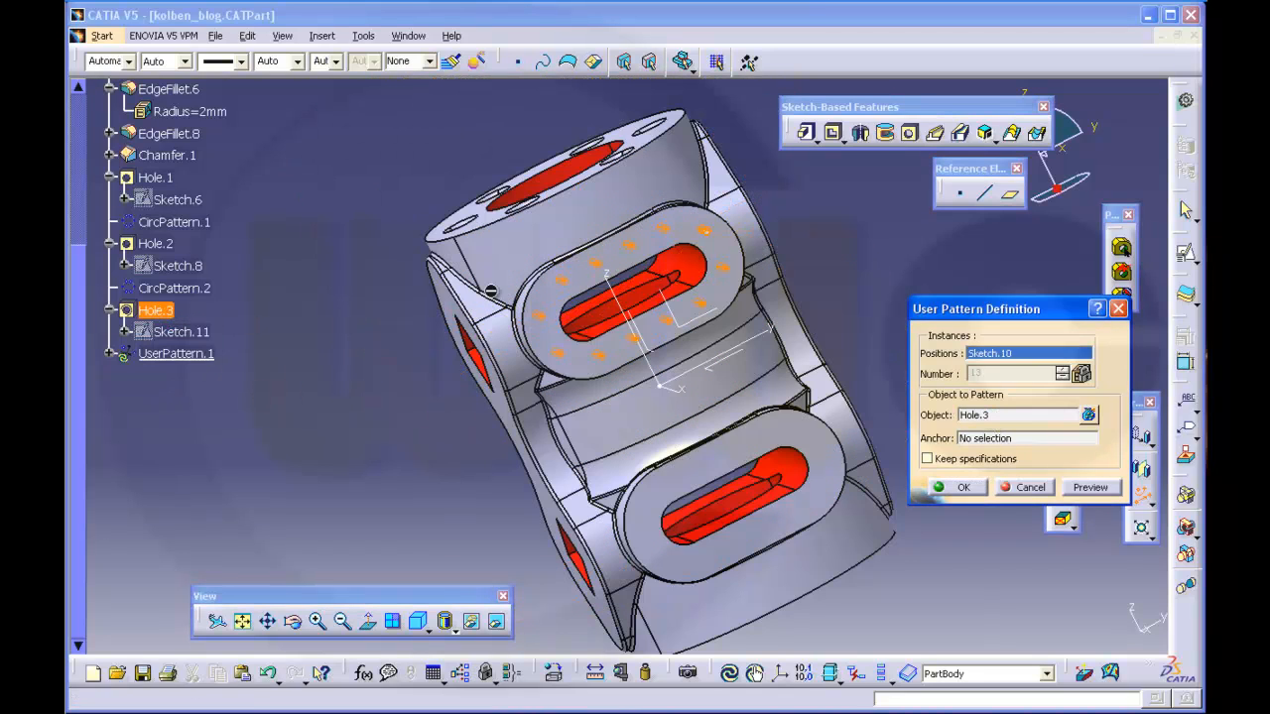
left_click(927, 460)
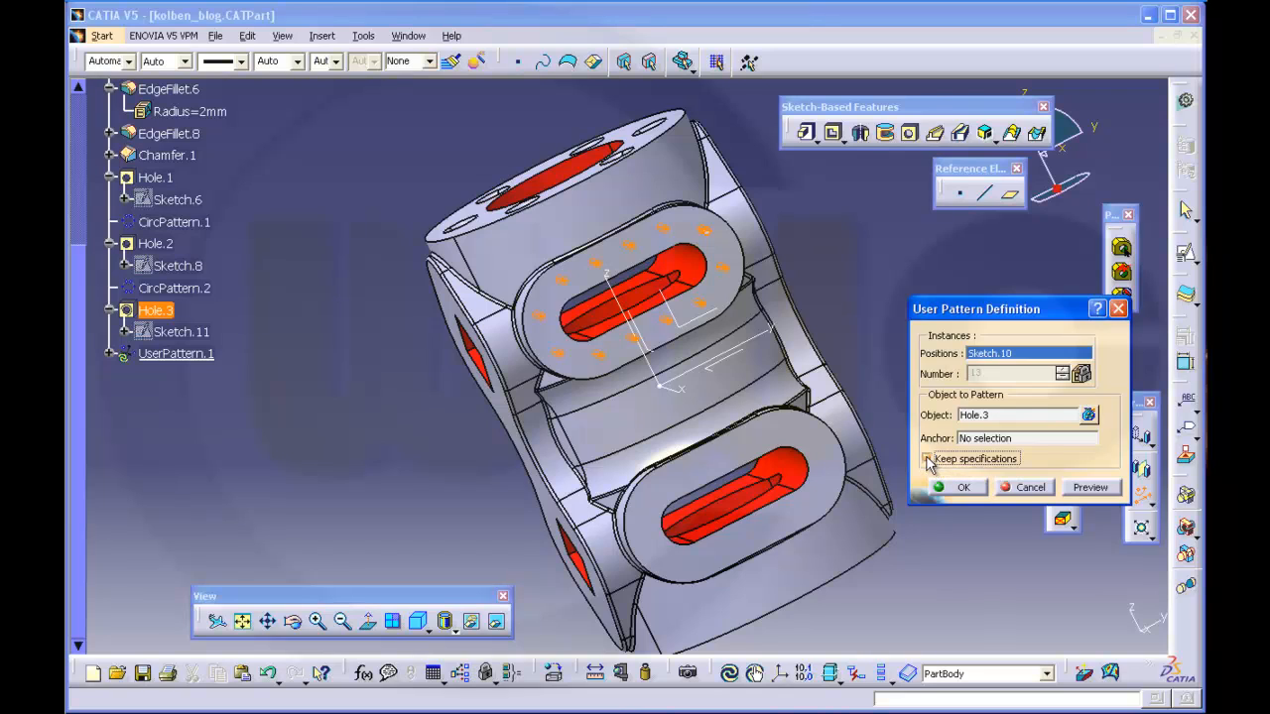
left_click(970, 487)
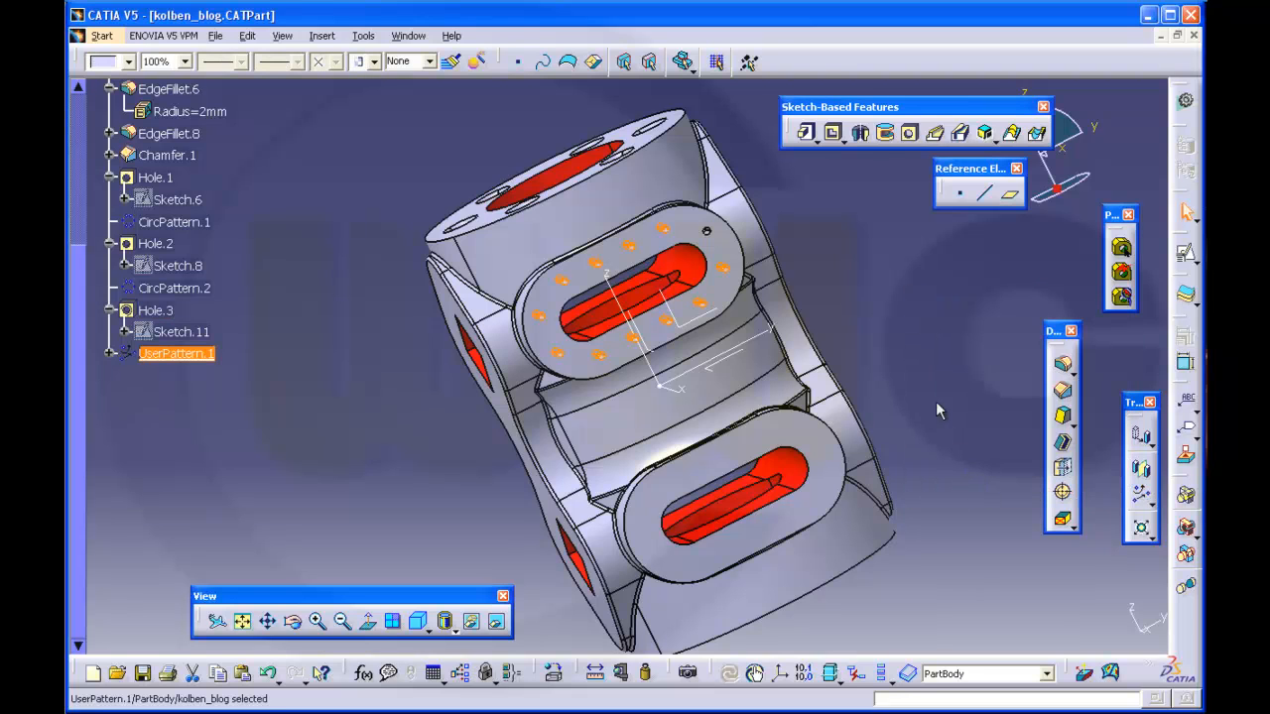
Edit the user pattern's layout sketch and copy and paste the elongated hole with its points and constraints, excluding the 75 mm offset dimension
middle_click_drag(843, 324, 834, 260)
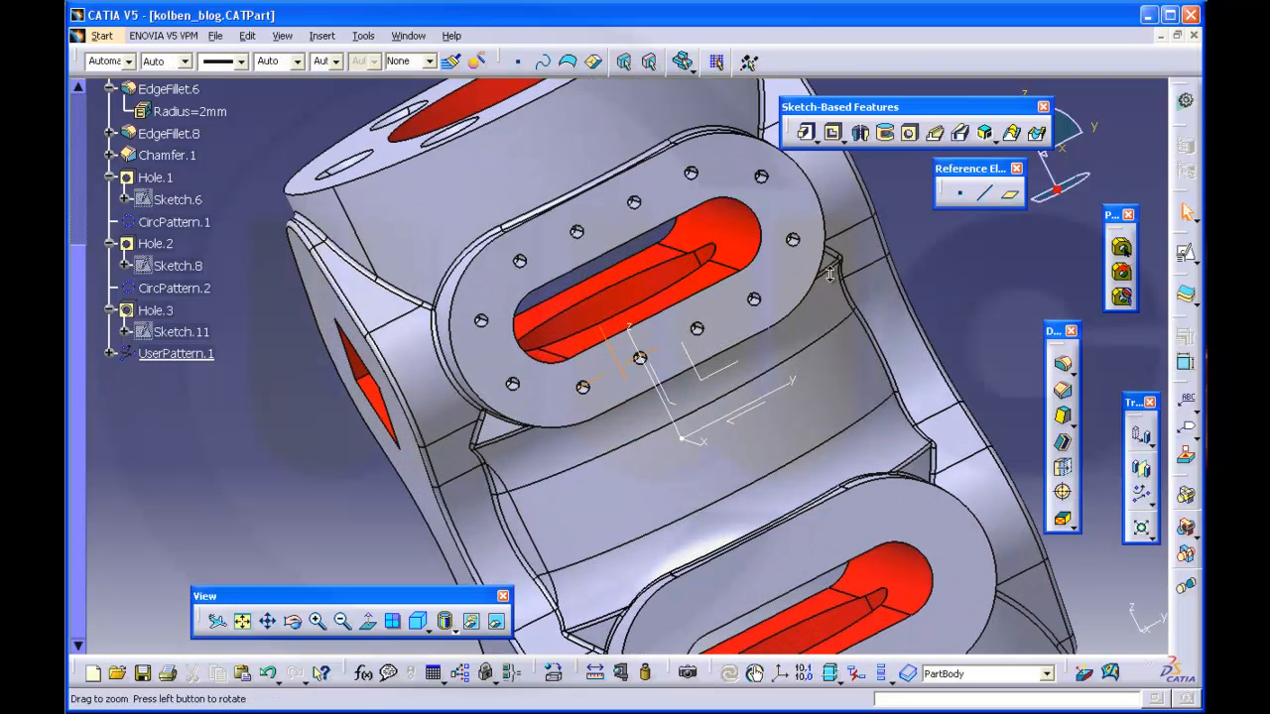
middle_click_drag(706, 297, 691, 330)
scroll(217, 421, "down", 3)
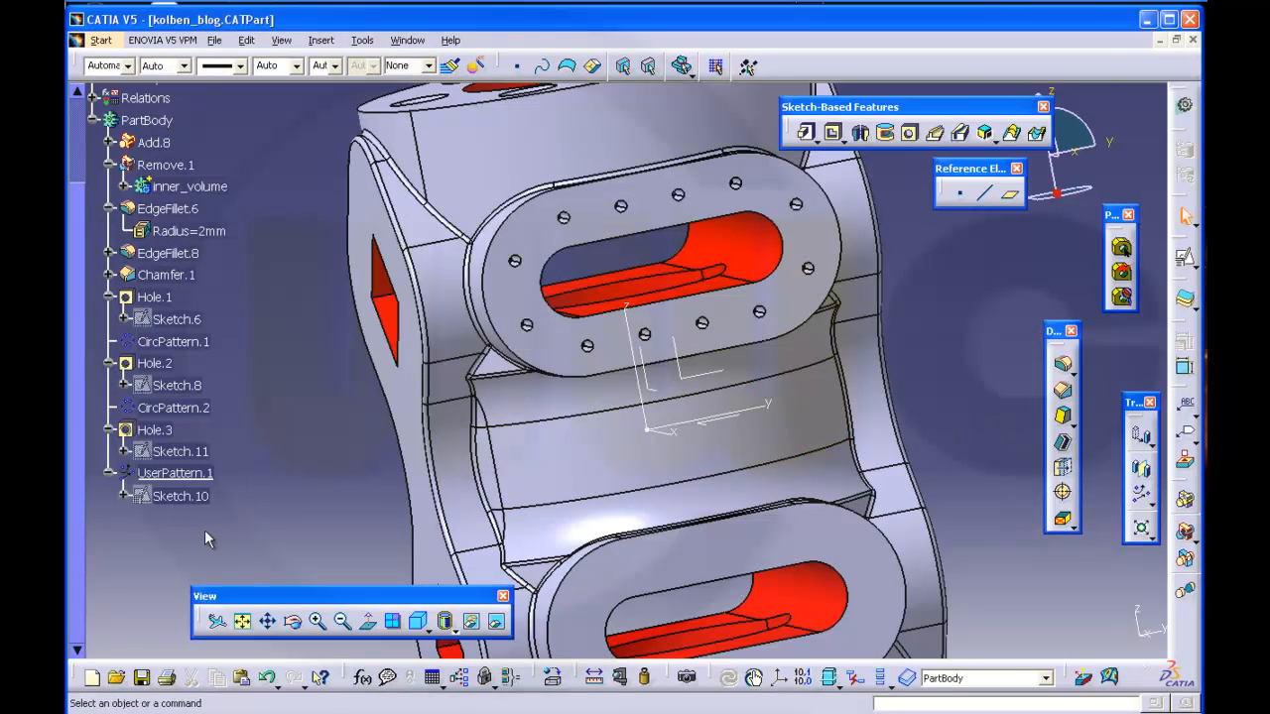
double_click(186, 496)
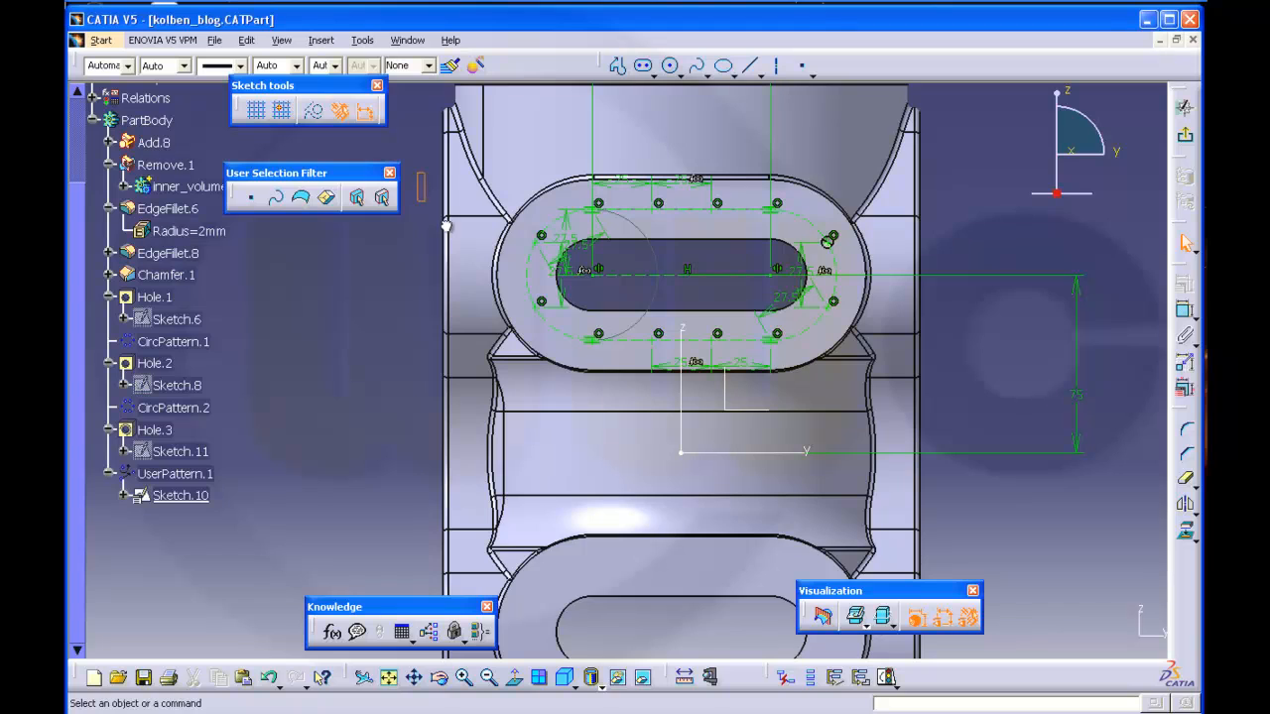
mouse_move(417, 170)
left_mouse_down()
mouse_move(863, 295)
mouse_move(907, 392)
left_mouse_up()
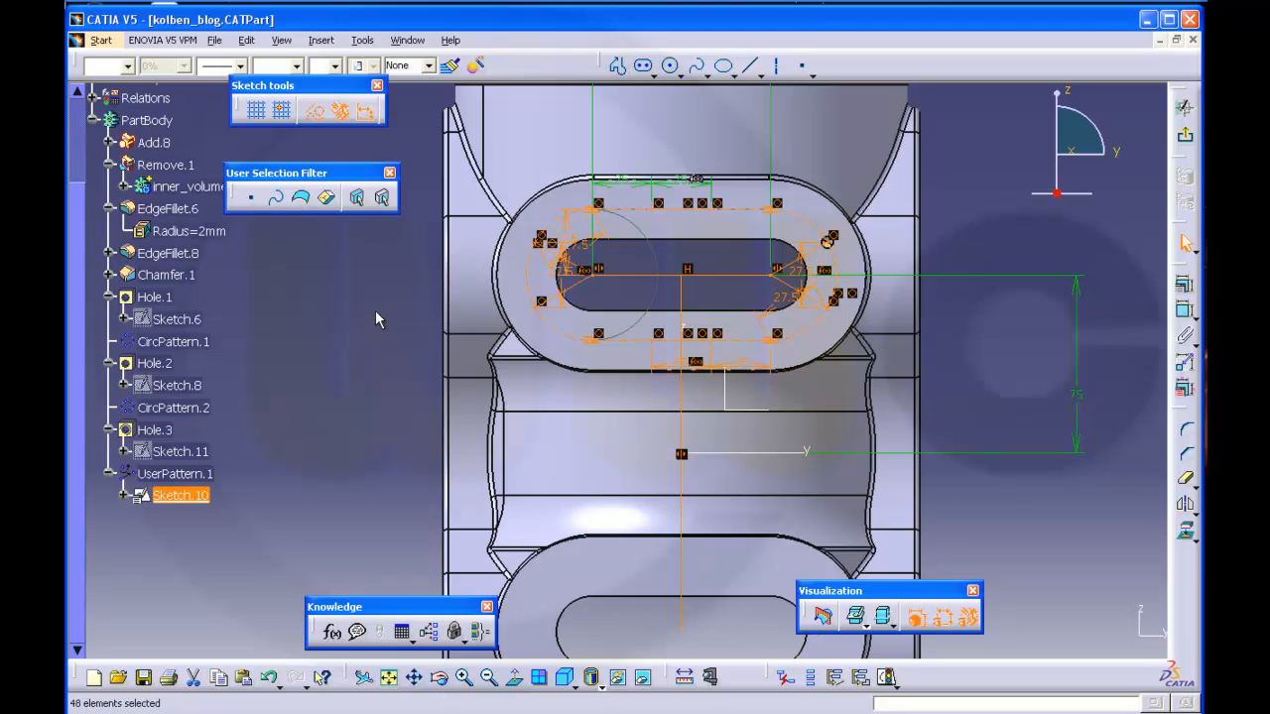
key("ctrl+a")
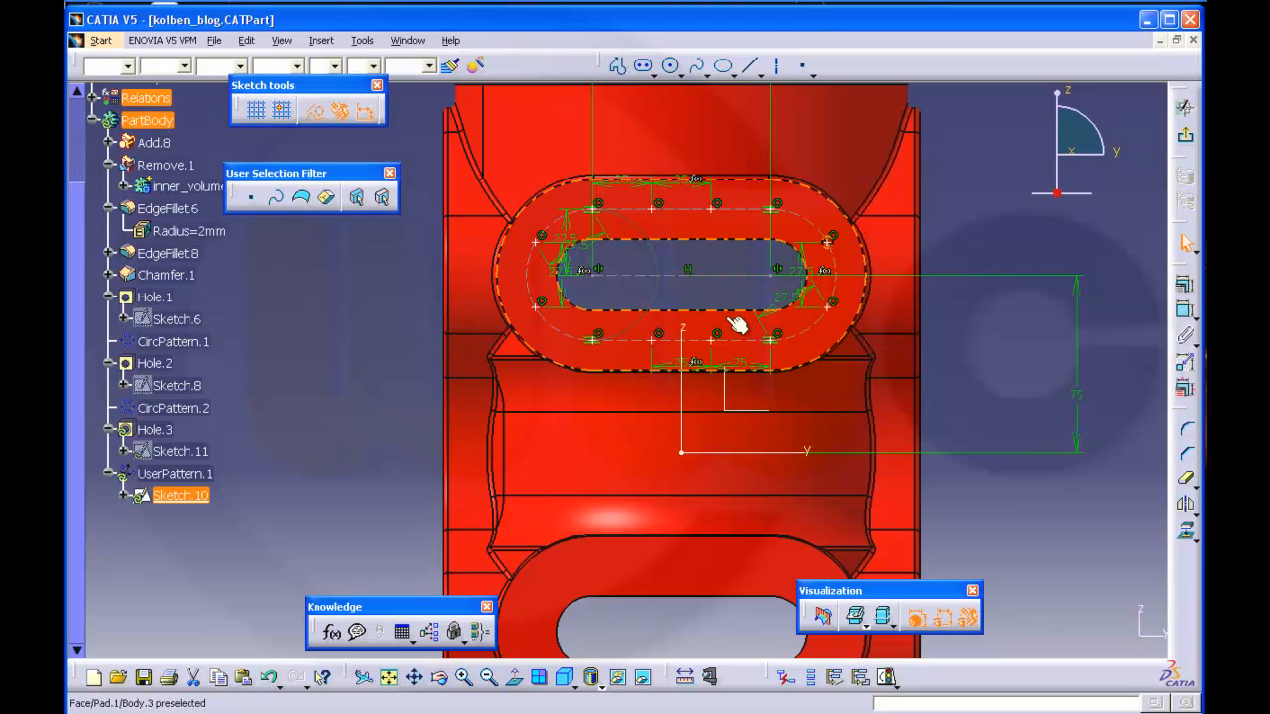
Set the original hole layout's vertical offset from the horizontal axis to 120 mm, and increase it to 150 mm to separate it from the copy
left_click(1070, 395)
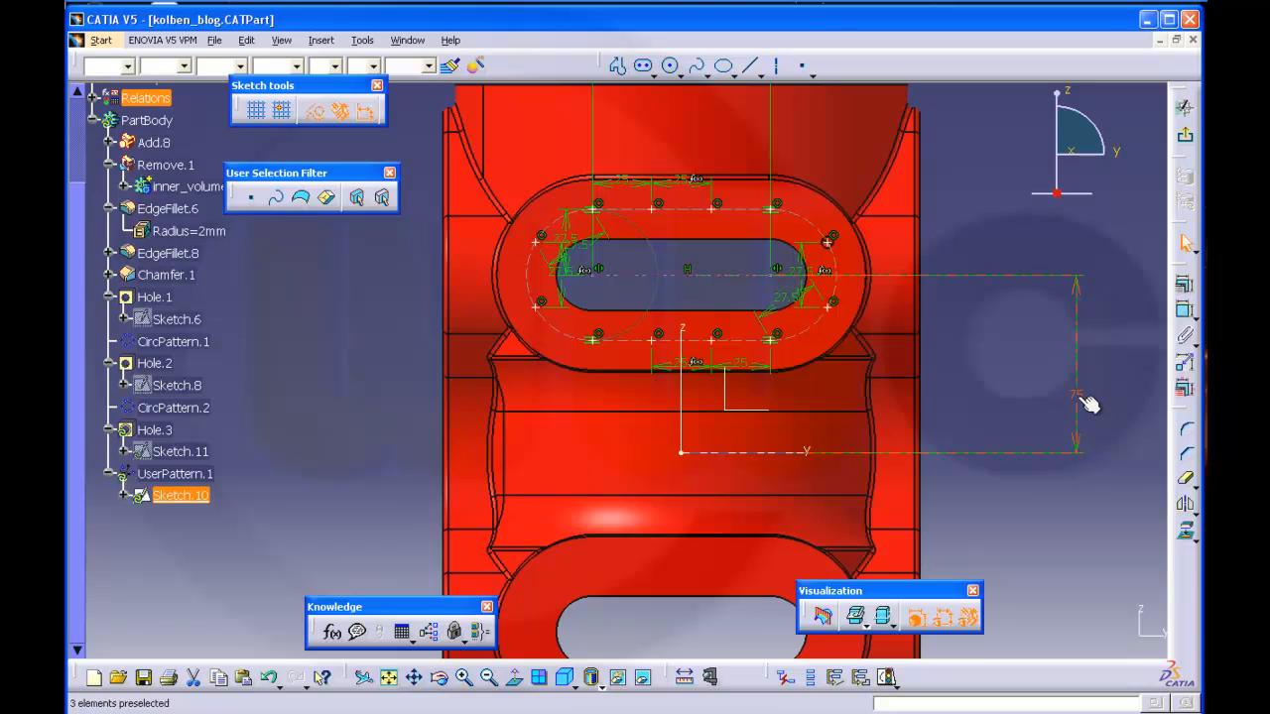
left_click(1086, 401)
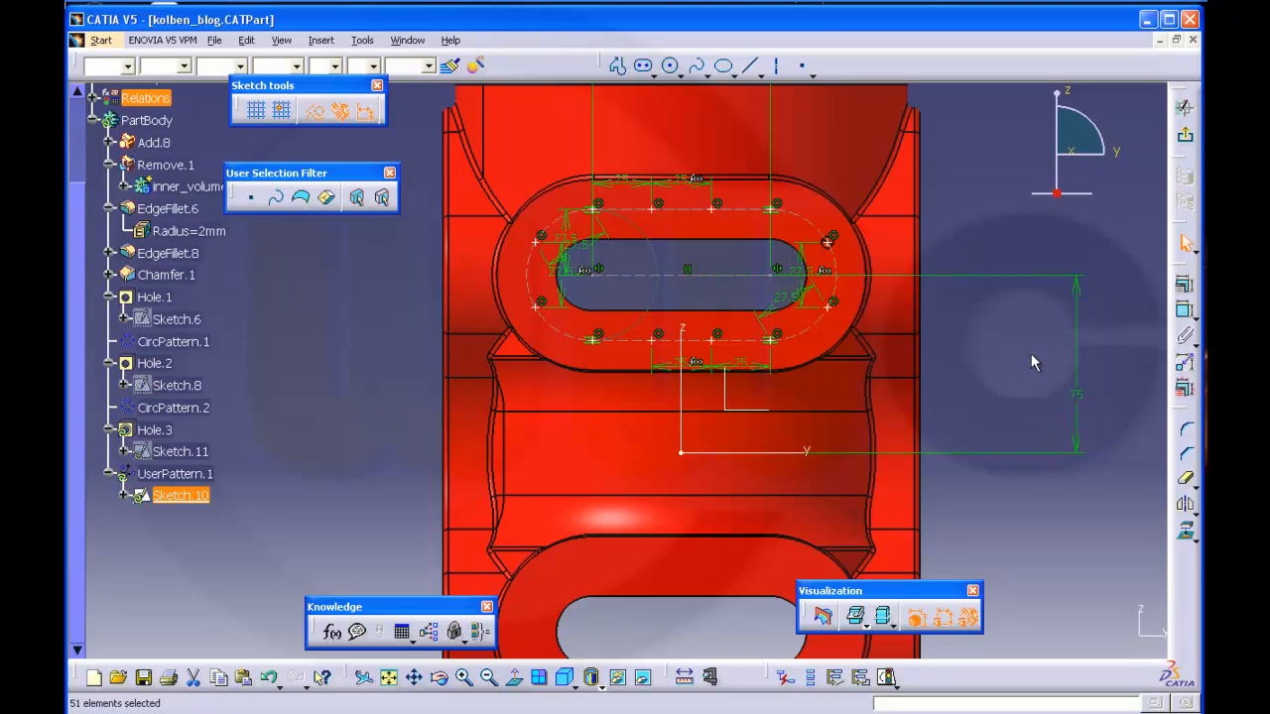
double_click(1080, 399)
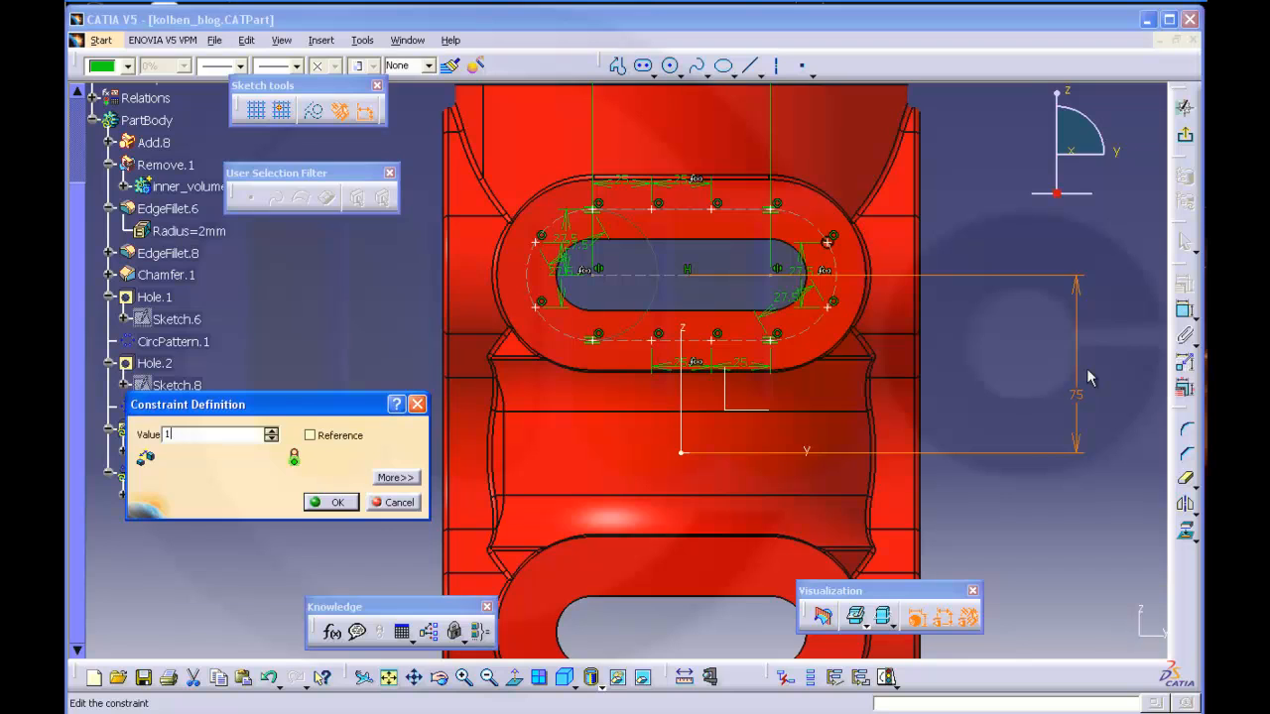
key("Return")
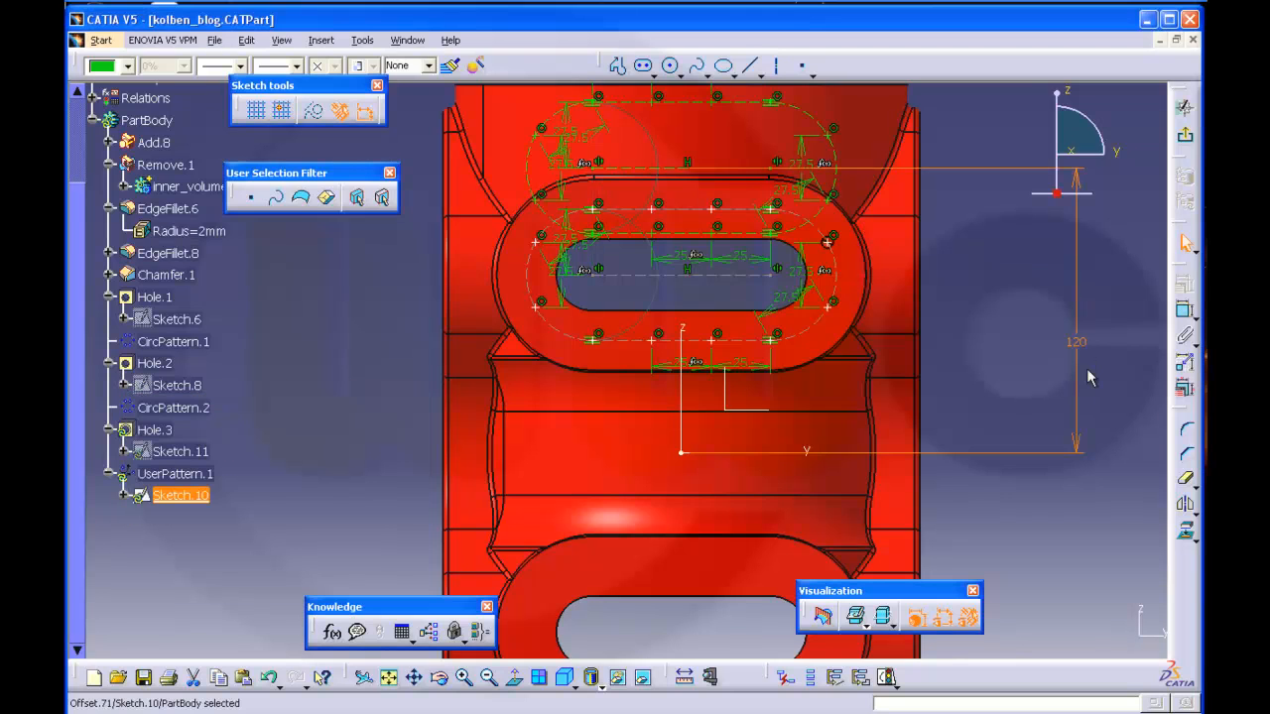
double_click(1077, 343)
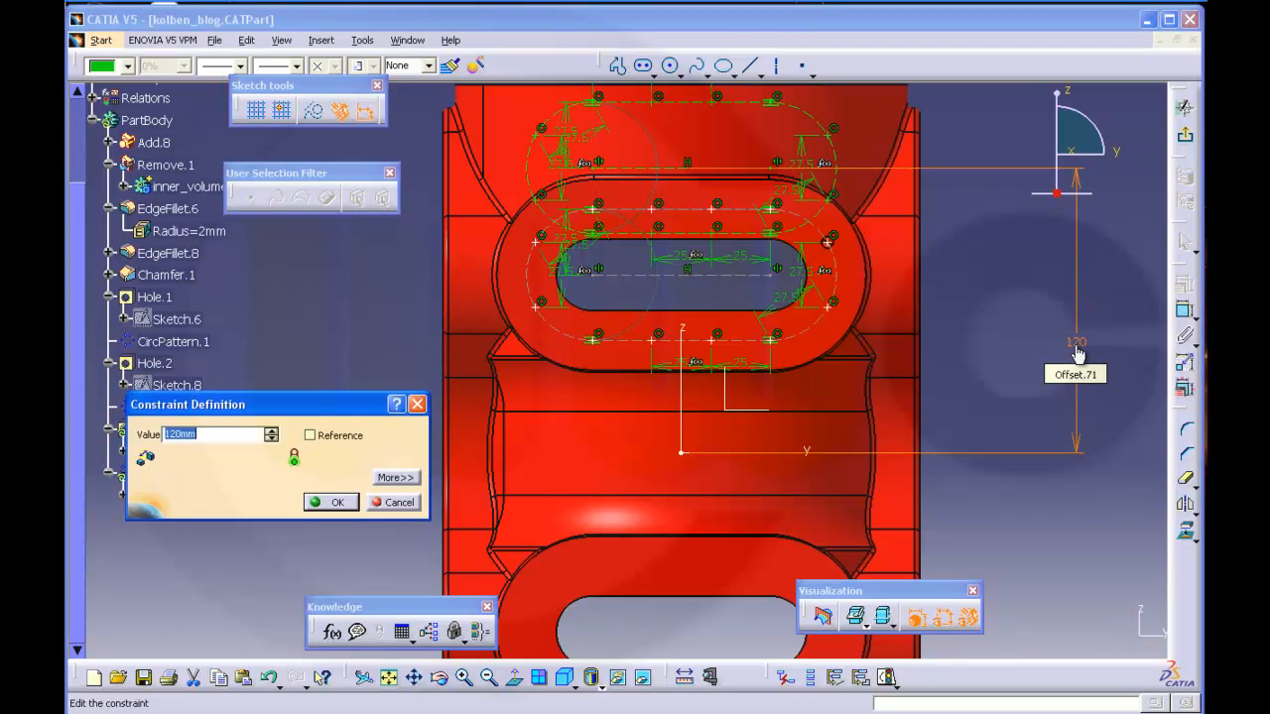
type("150")
key("Return")
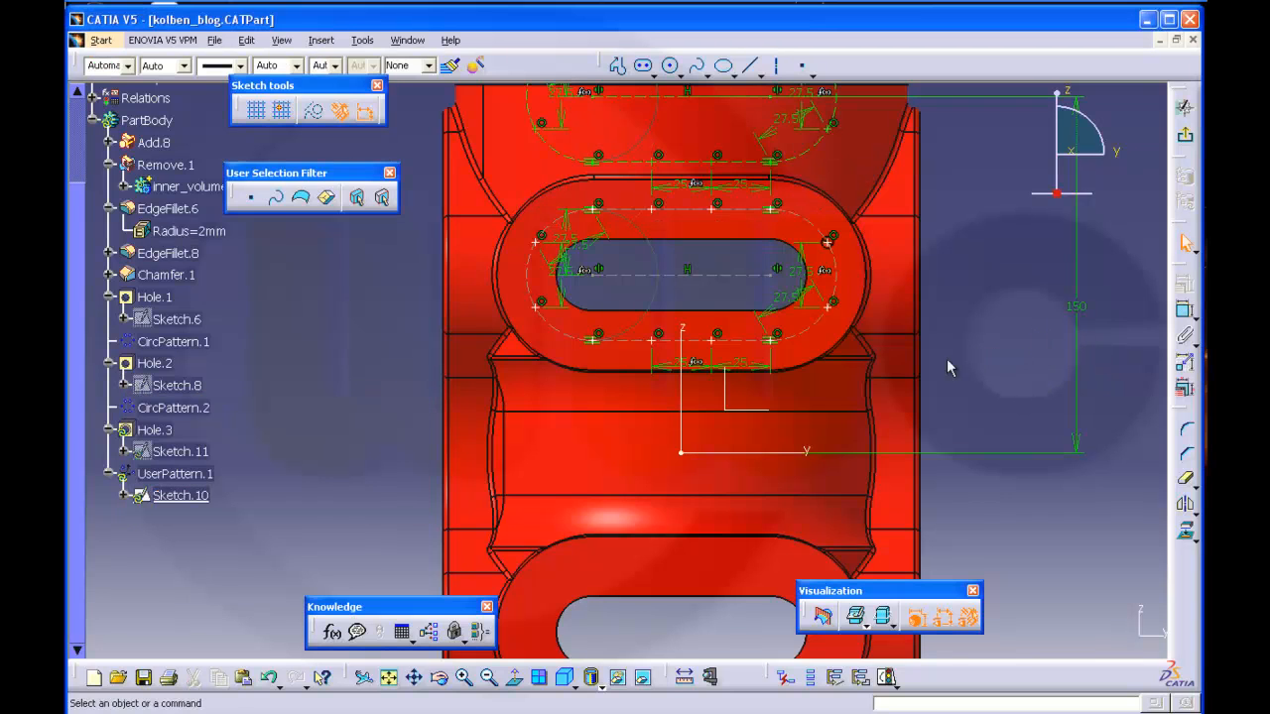
Select the entire pasted hole layout and move it down onto the lower slot's flange
mouse_move(989, 301)
middle_mouse_down("ctrl")
mouse_move(989, 328)
mouse_move(986, 310)
mouse_move(915, 332)
middle_mouse_up("ctrl")
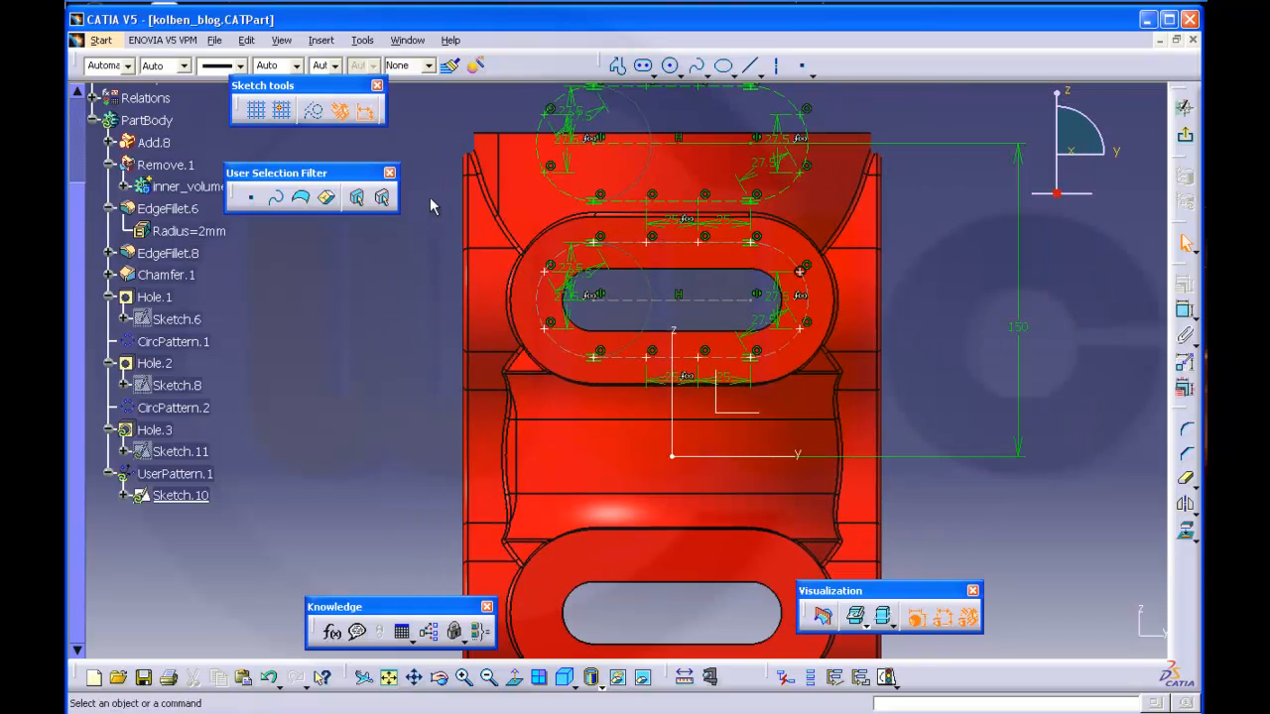
mouse_move(427, 223)
left_mouse_down()
mouse_move(546, 309)
mouse_move(780, 346)
mouse_move(907, 389)
left_mouse_up()
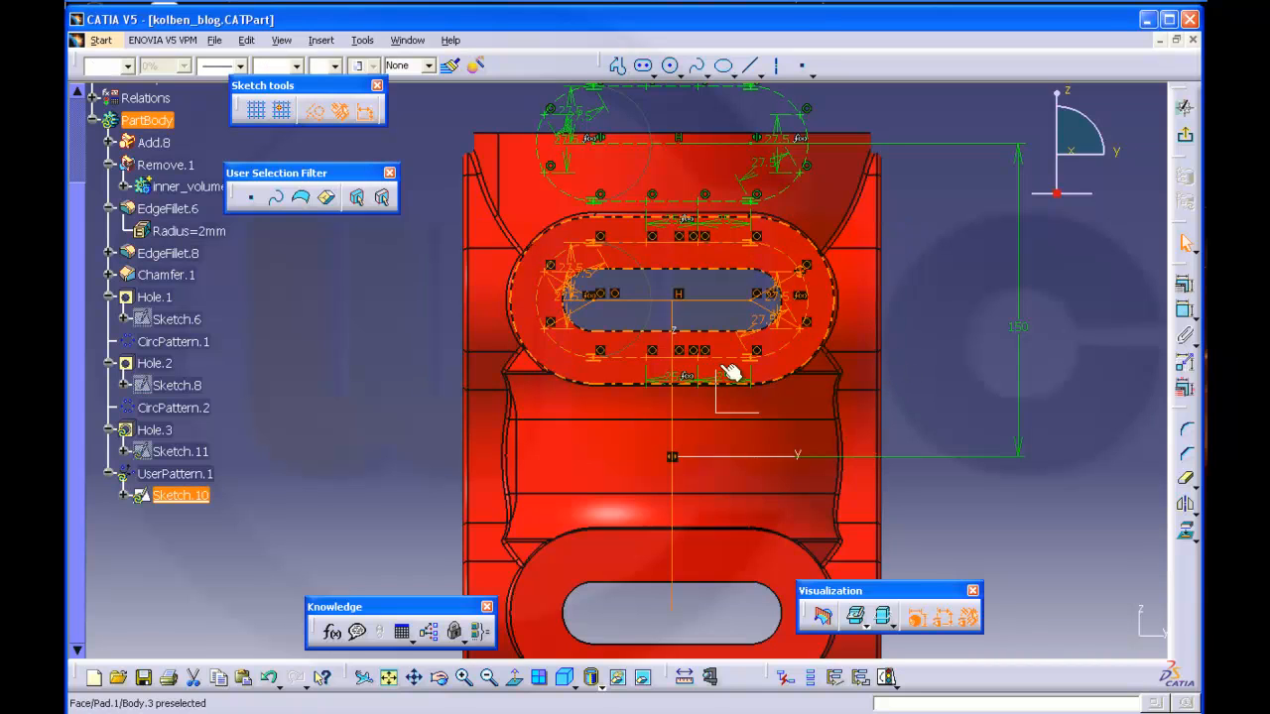
mouse_move(712, 367)
left_mouse_down()
mouse_move(688, 363)
mouse_move(680, 409)
mouse_move(685, 688)
left_mouse_up()
left_click(908, 507)
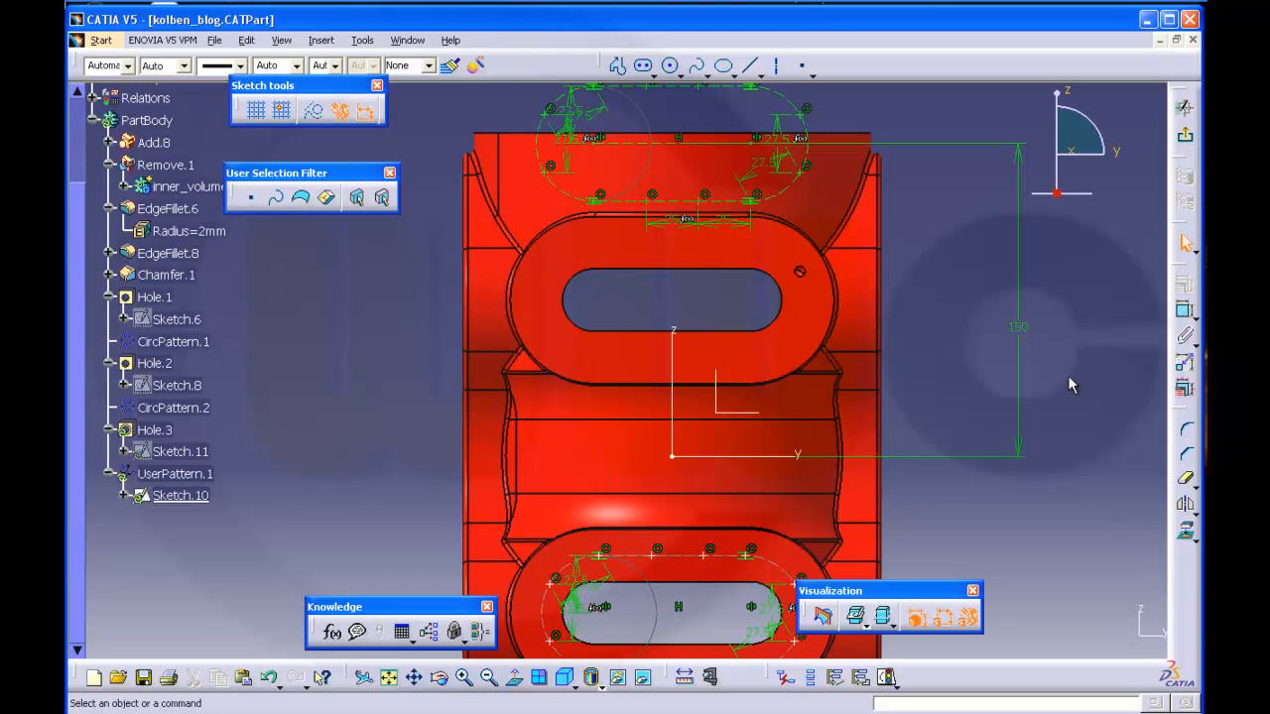
Set the original layout's vertical offset from the horizontal axis to 75 mm
double_click(1018, 325)
type("75")
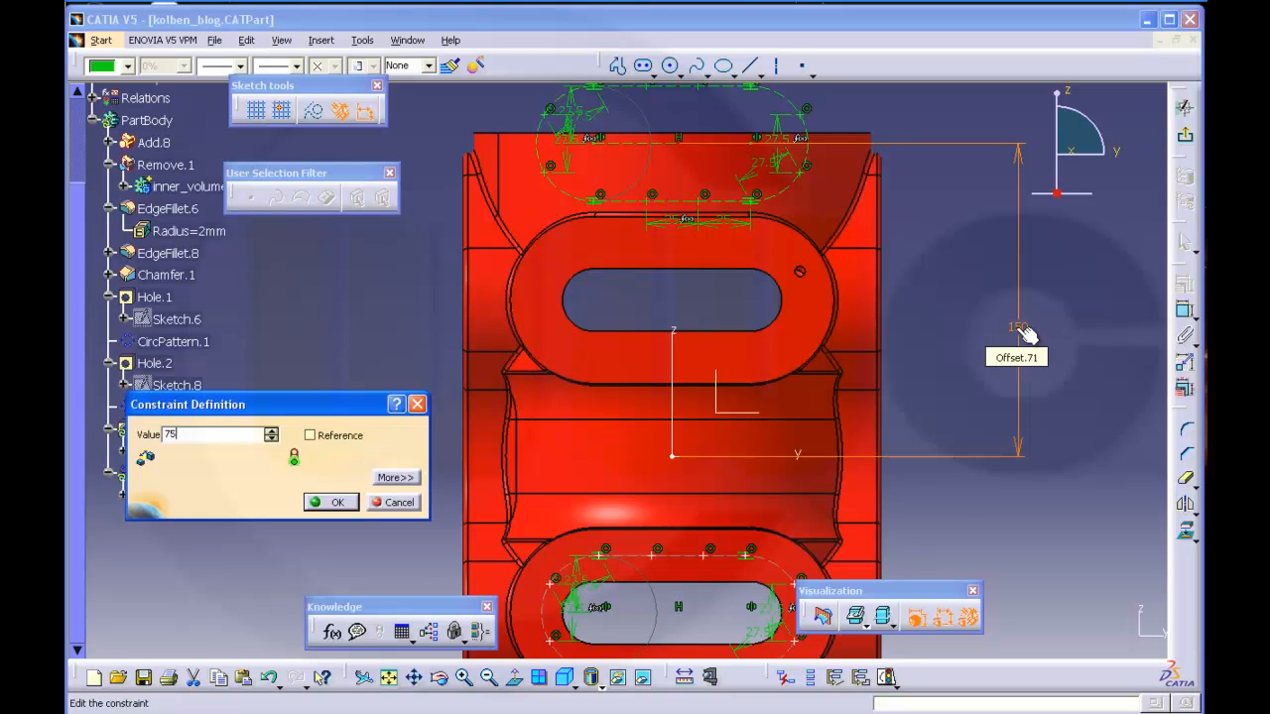
key("Return")
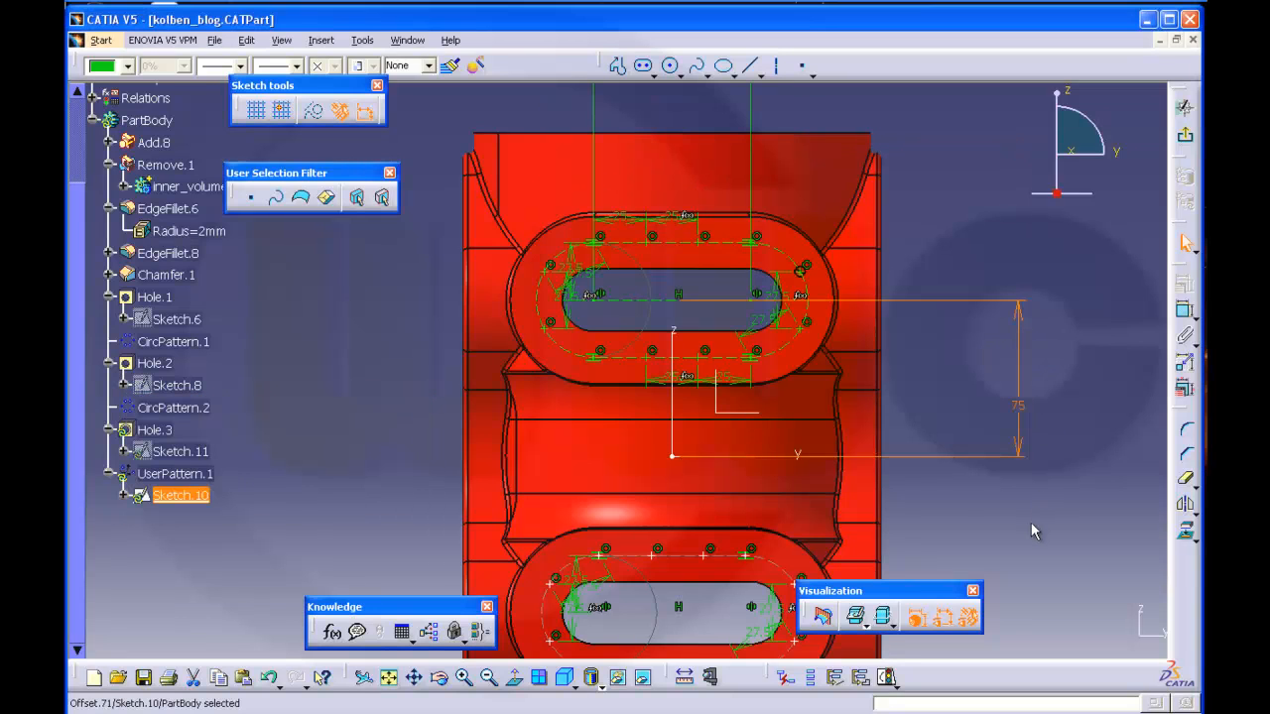
Dimension the lower layout's centre line from the horizontal axis and set the offset to 75 mm
mouse_move(1037, 533)
middle_mouse_down()
mouse_move(959, 400)
mouse_move(963, 358)
middle_mouse_up()
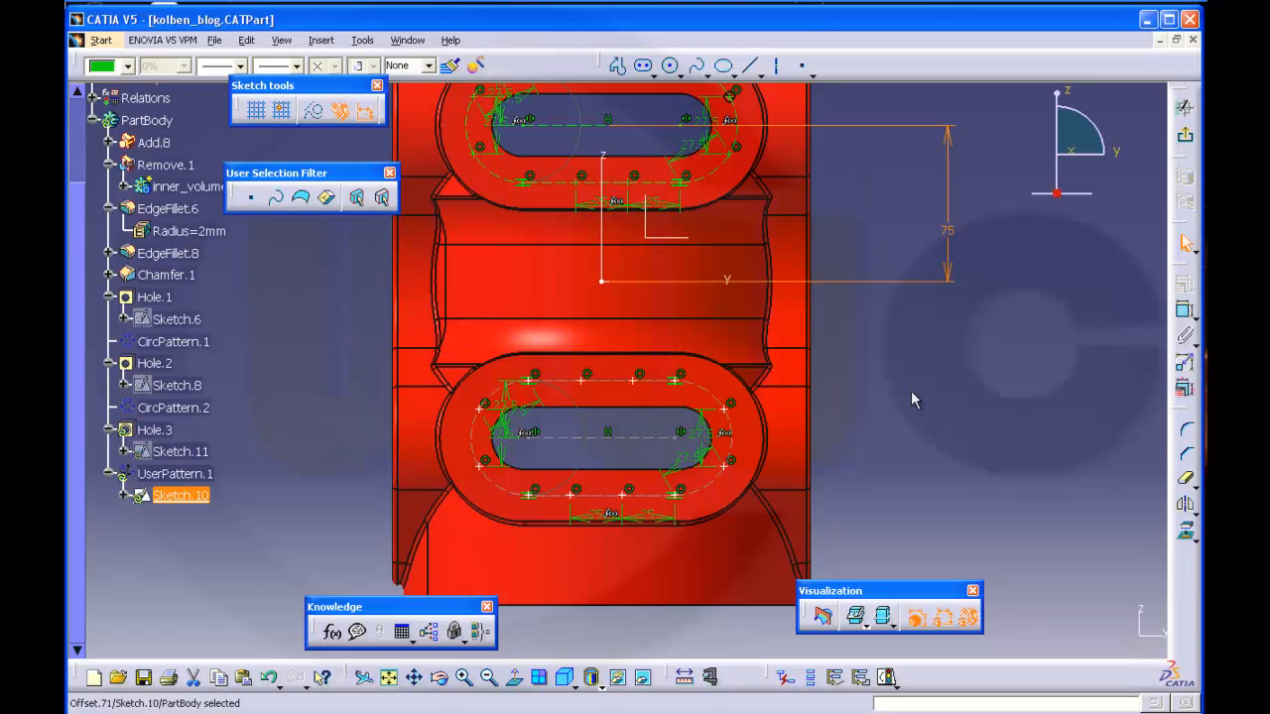
left_click(1037, 330)
left_click(1180, 315)
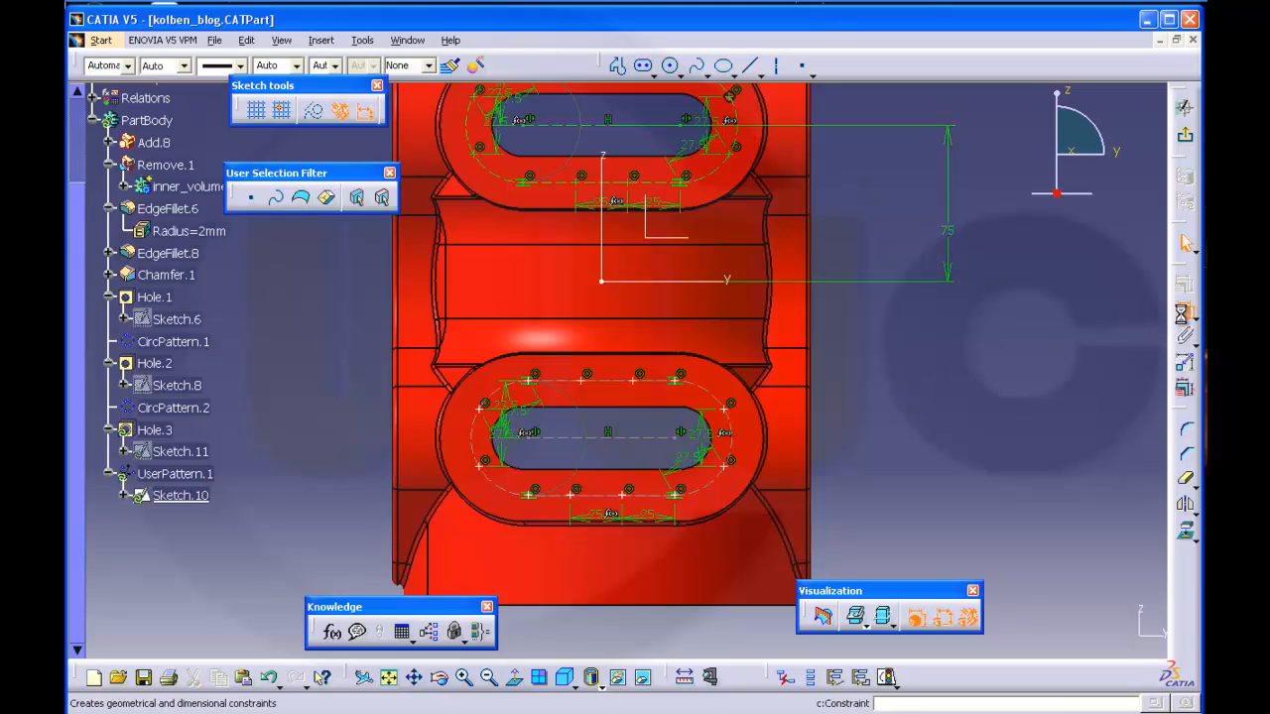
left_click(655, 437)
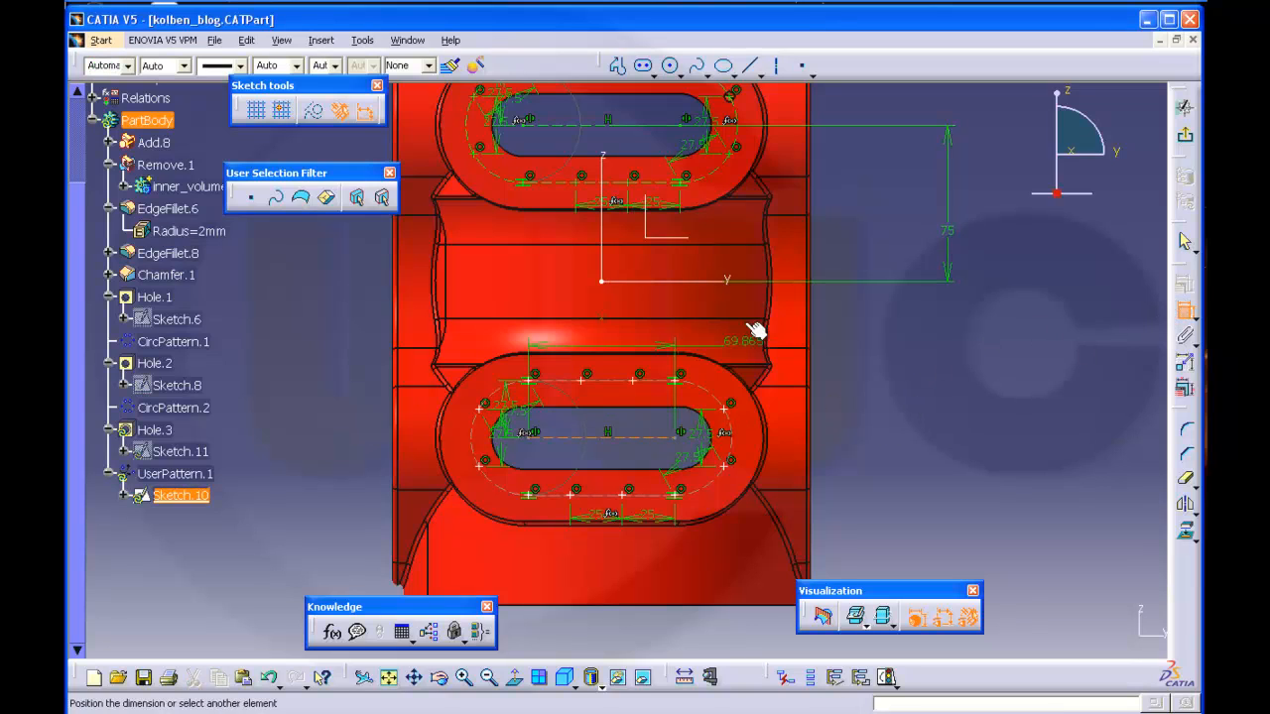
left_click(730, 282)
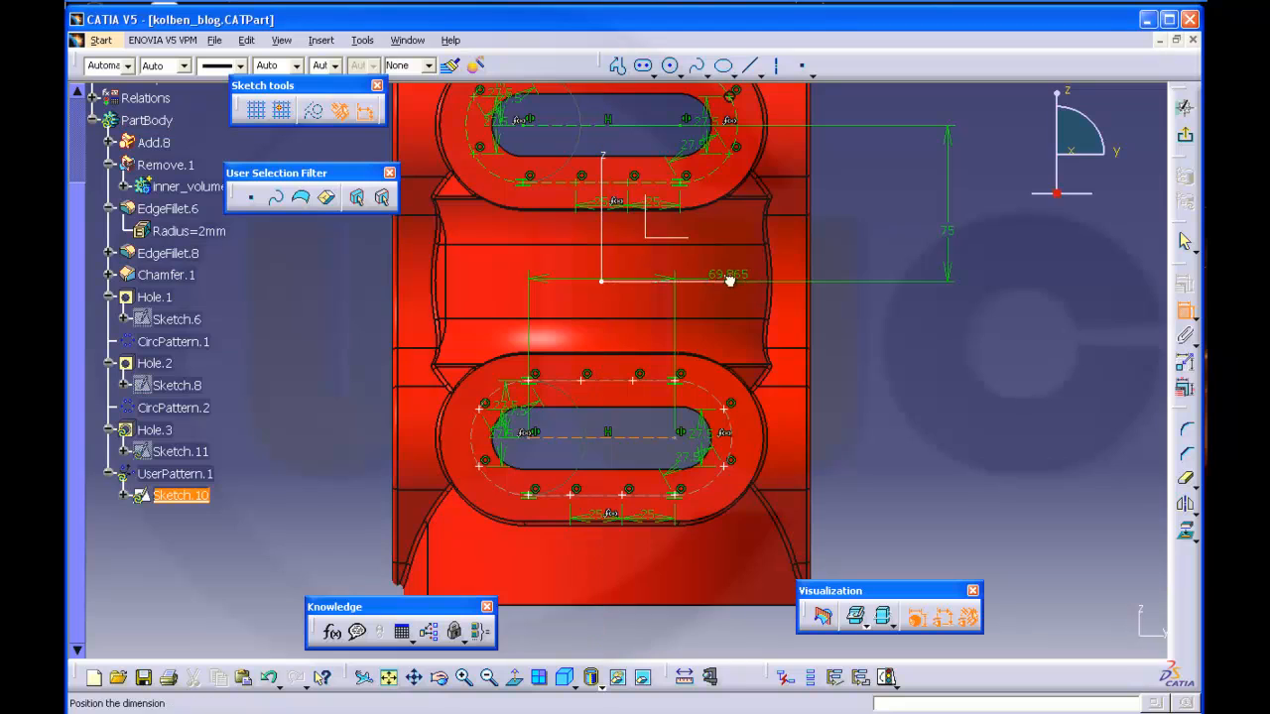
left_click(933, 389)
double_click(934, 391)
type("75mm")
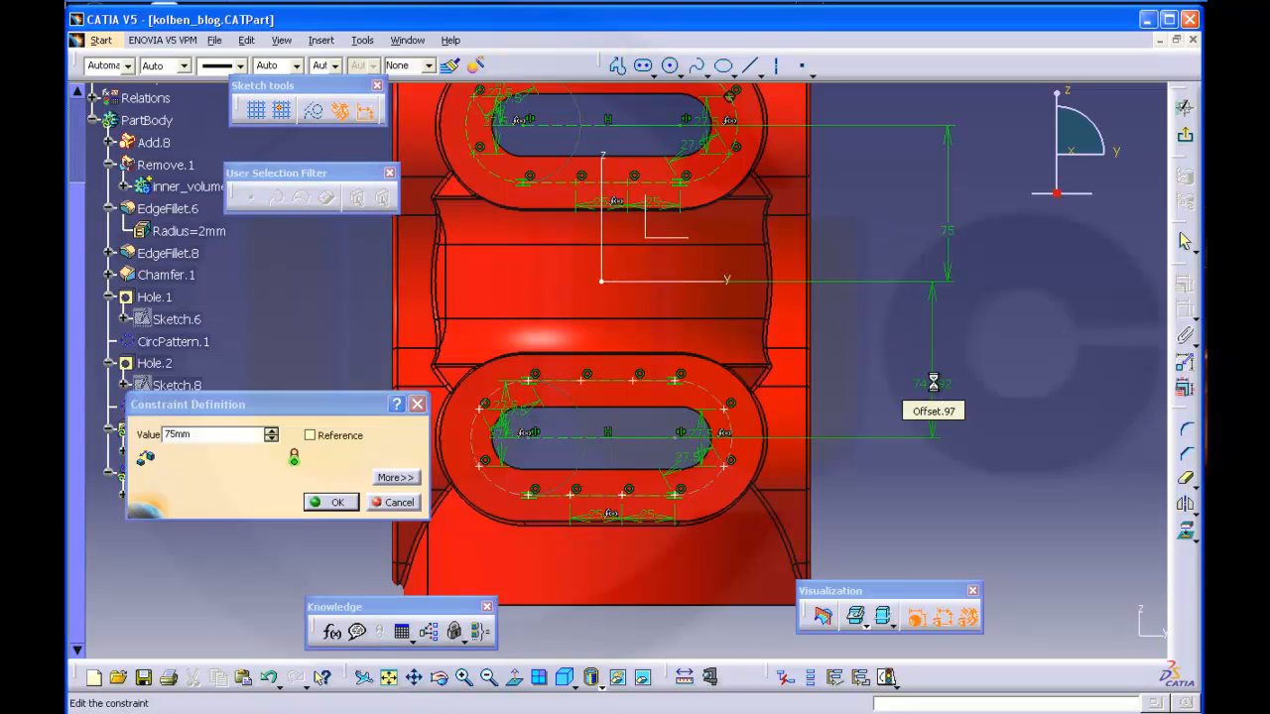
key("Return")
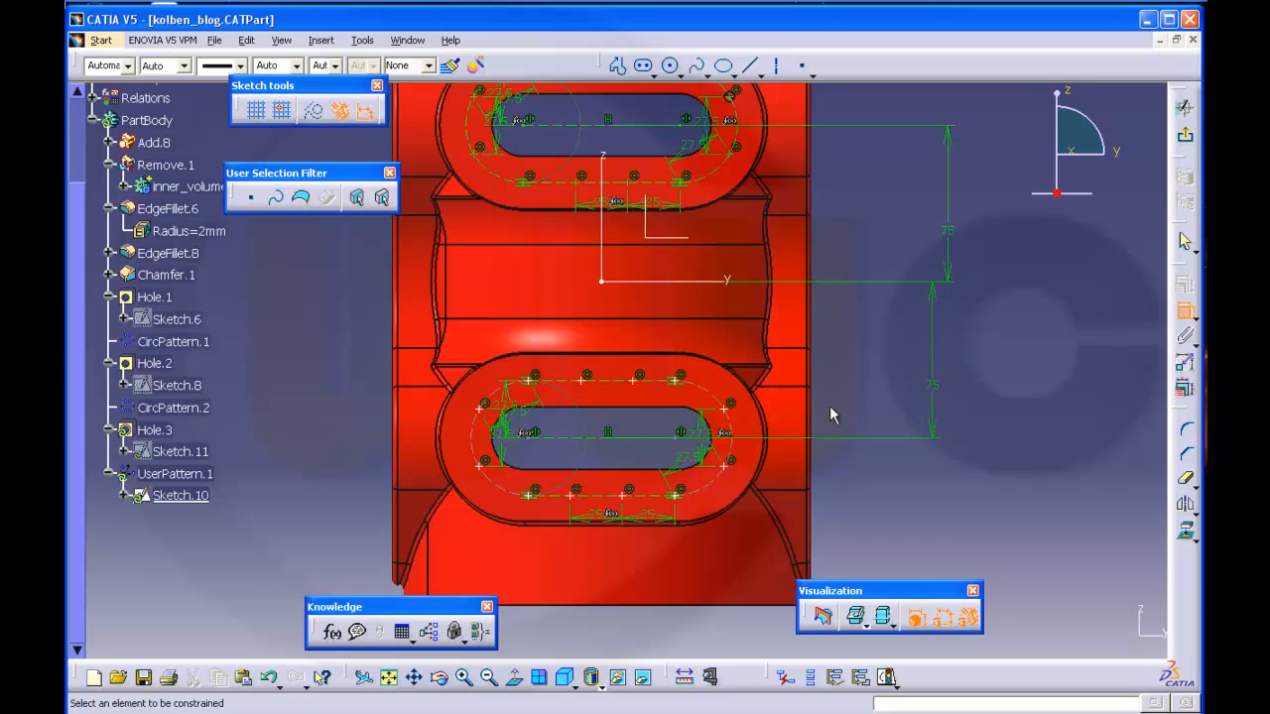
Dimension the distance between the lower layout's two arc centres and set it to 75 mm
left_click(677, 437)
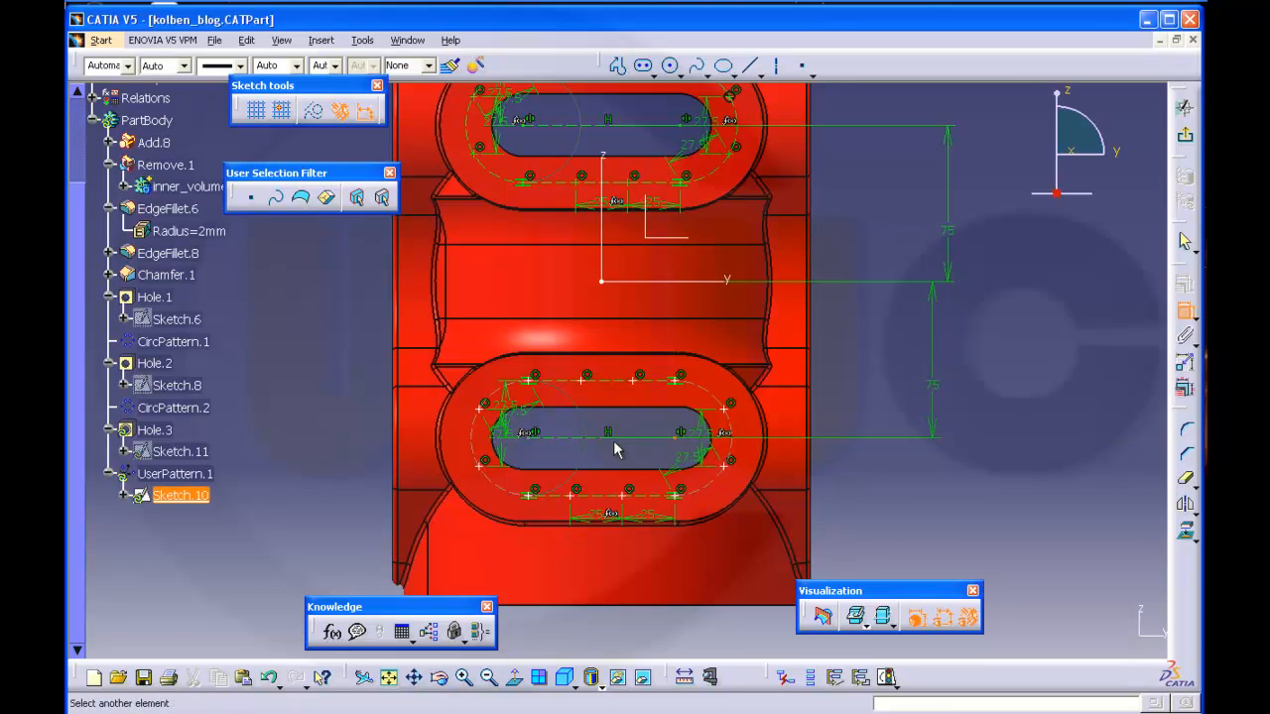
left_click(530, 434)
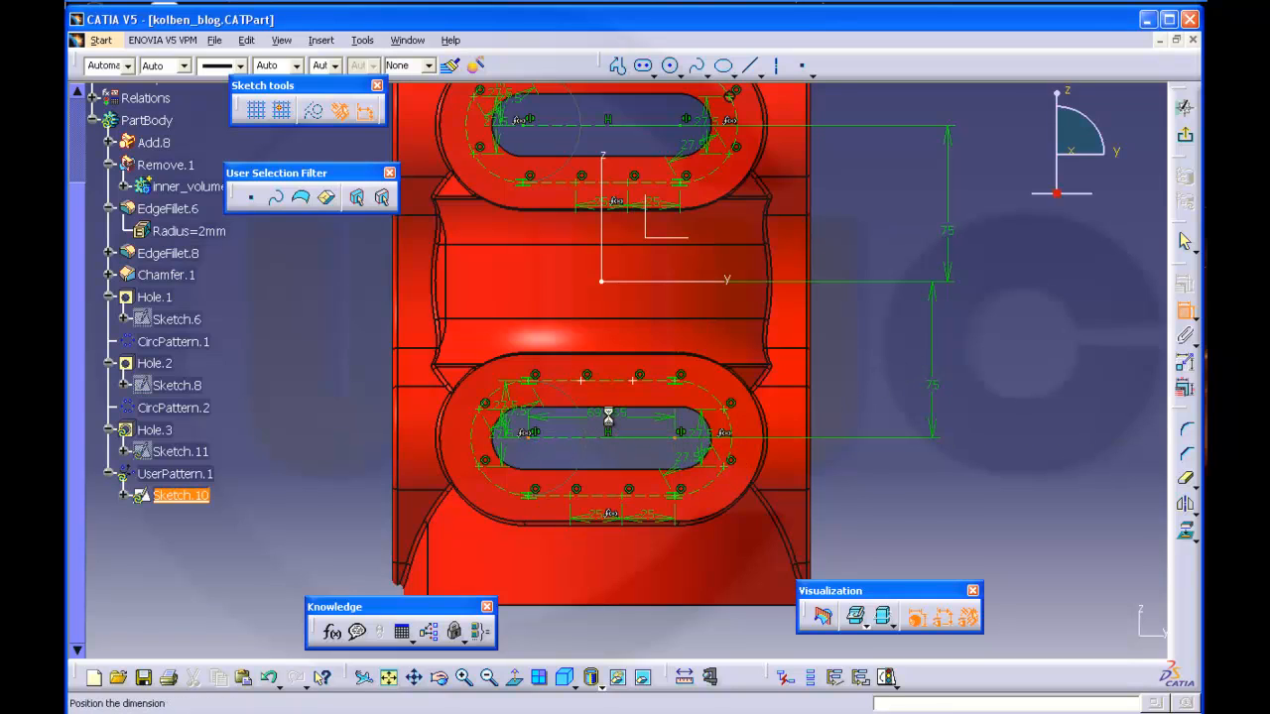
left_click(608, 418)
double_click(612, 423)
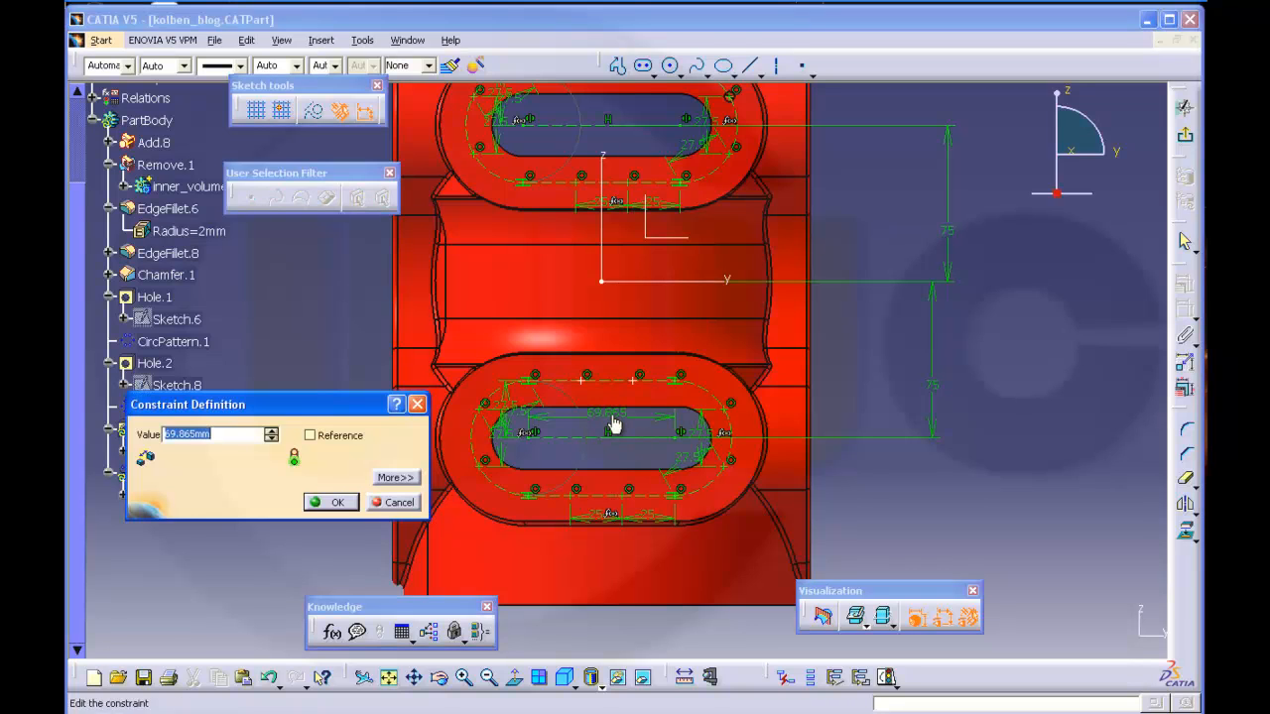
type("75")
key("Return")
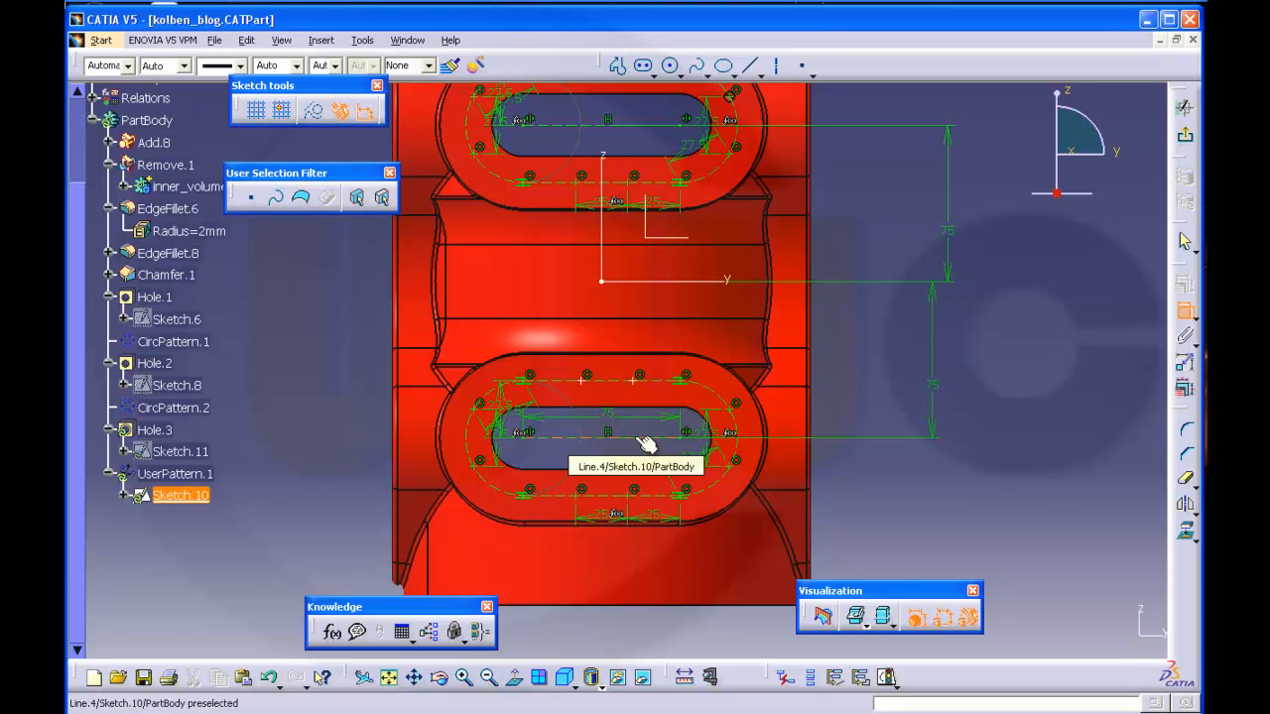
Constrain the lower layout's two arc centres to be symmetric about the vertical axis
left_click(687, 434)
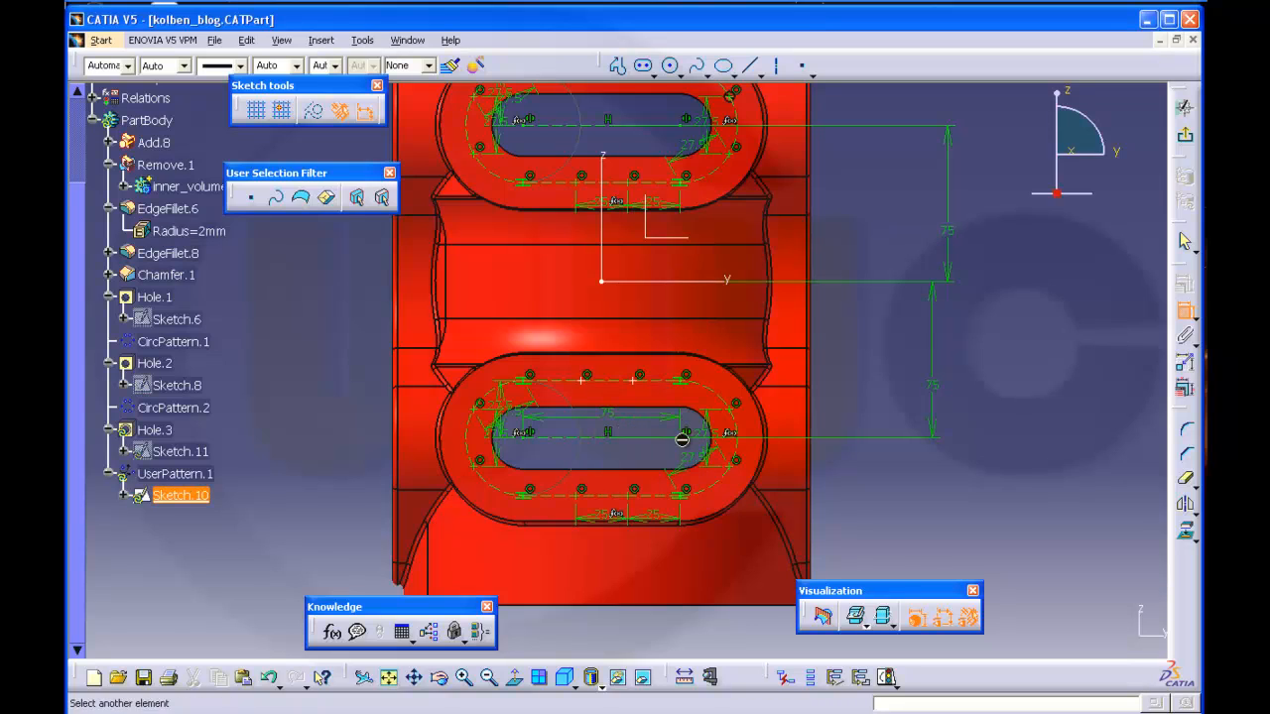
left_click(525, 446)
right_click(619, 452)
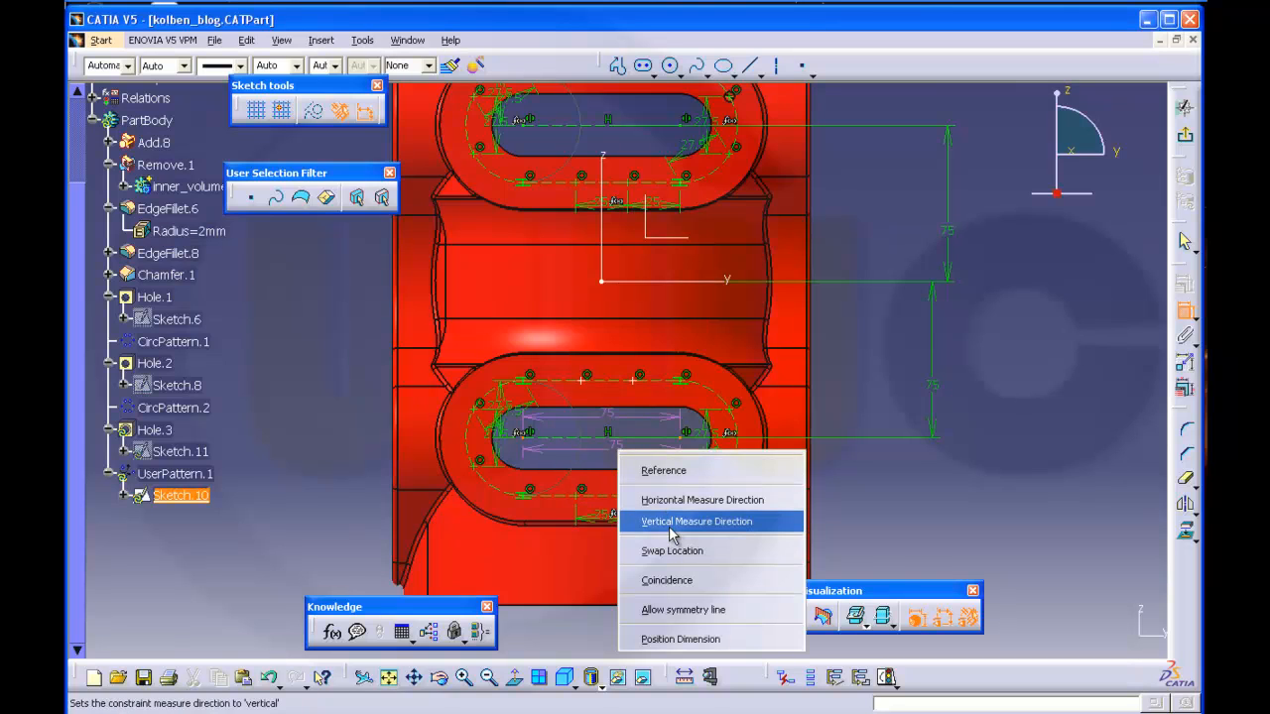
left_click(670, 610)
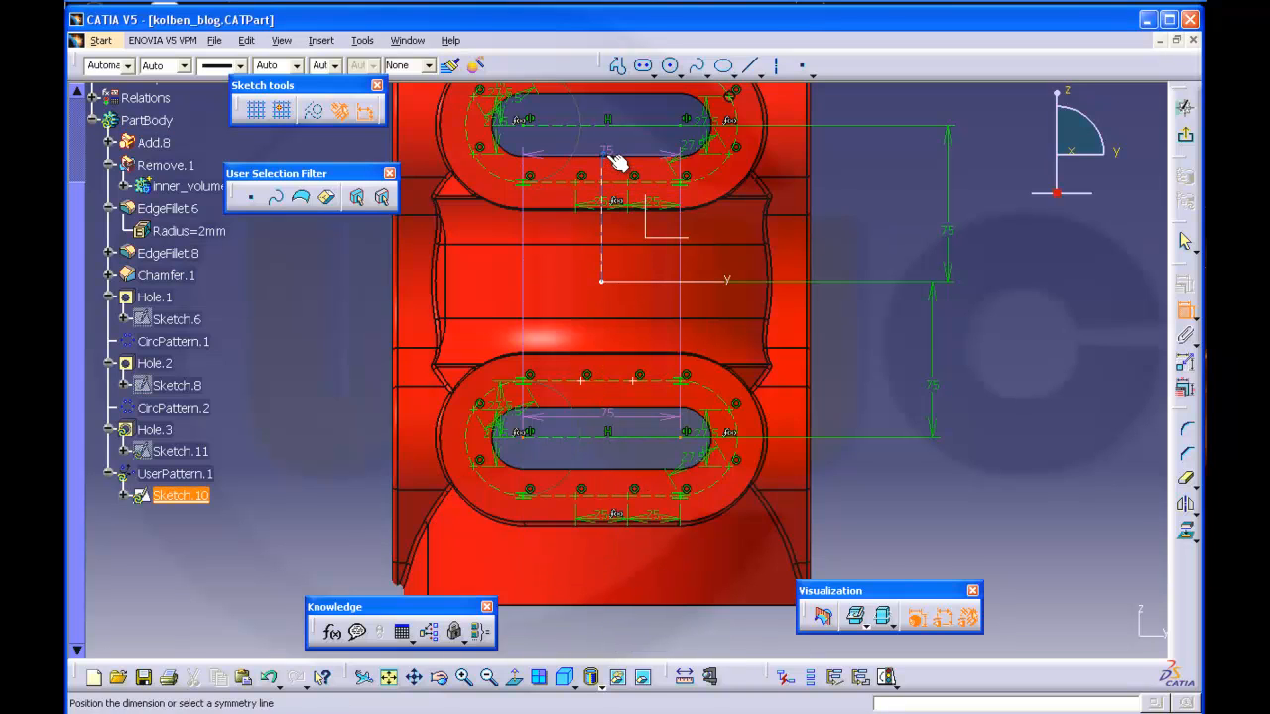
left_click(605, 155)
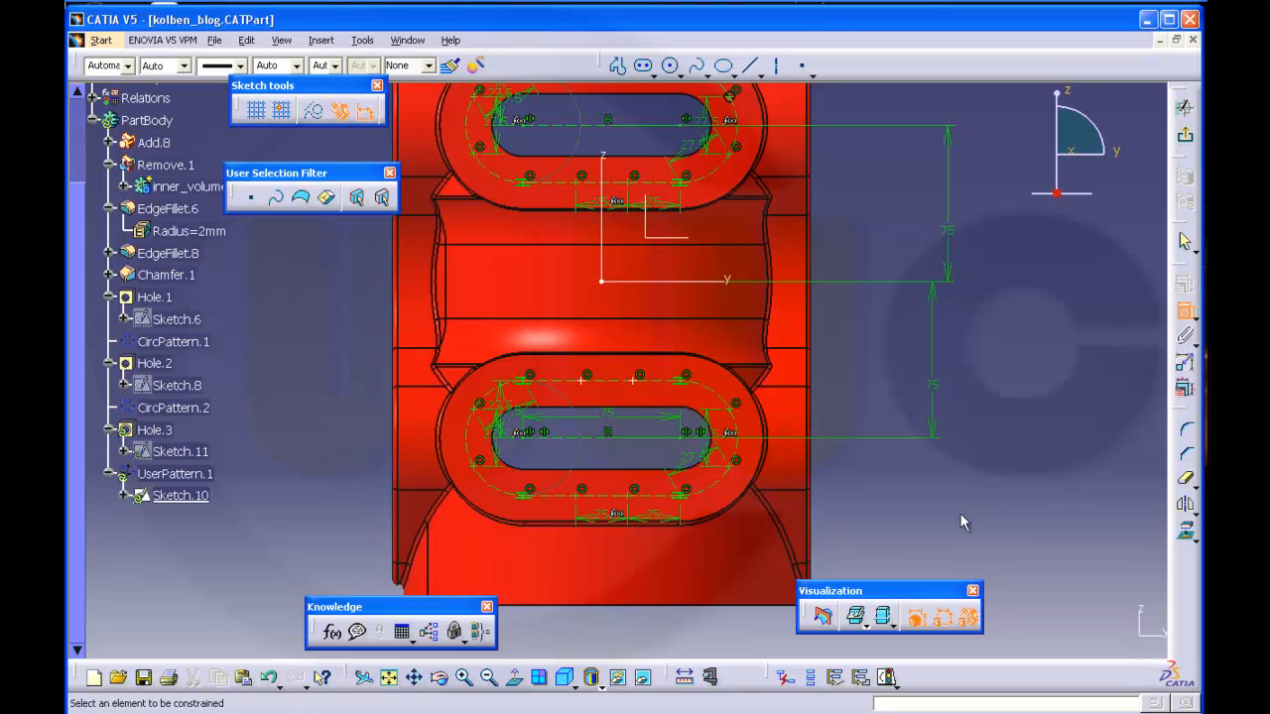
Dimension the spacing between the two middle points on the lower layout's upper line
middle_click_drag(963, 514, 966, 500)
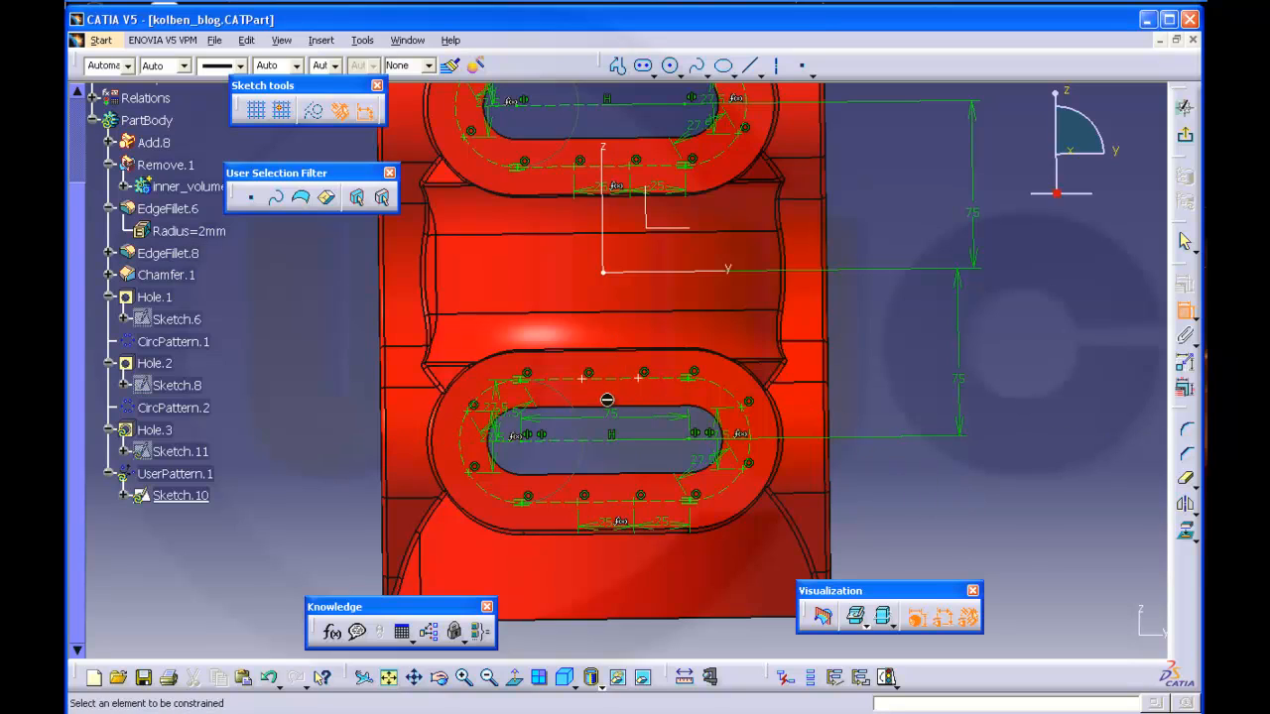
left_click(587, 376)
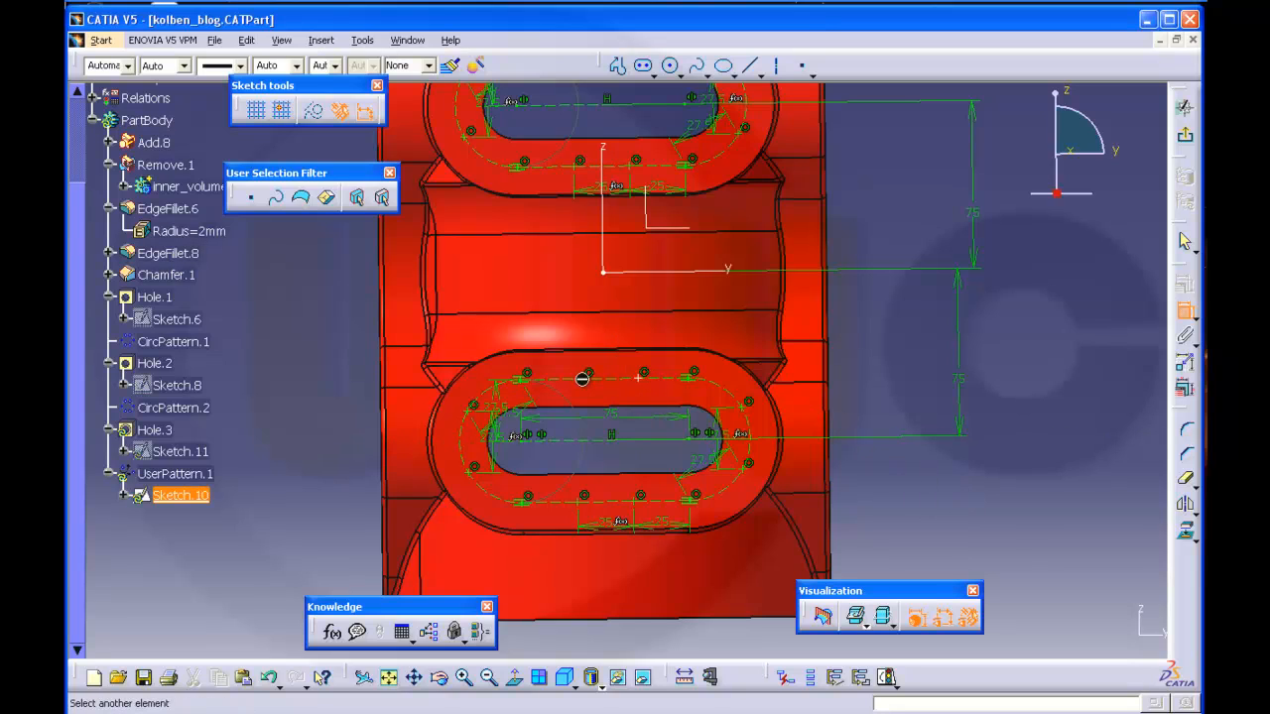
left_click(642, 378)
left_click(626, 405)
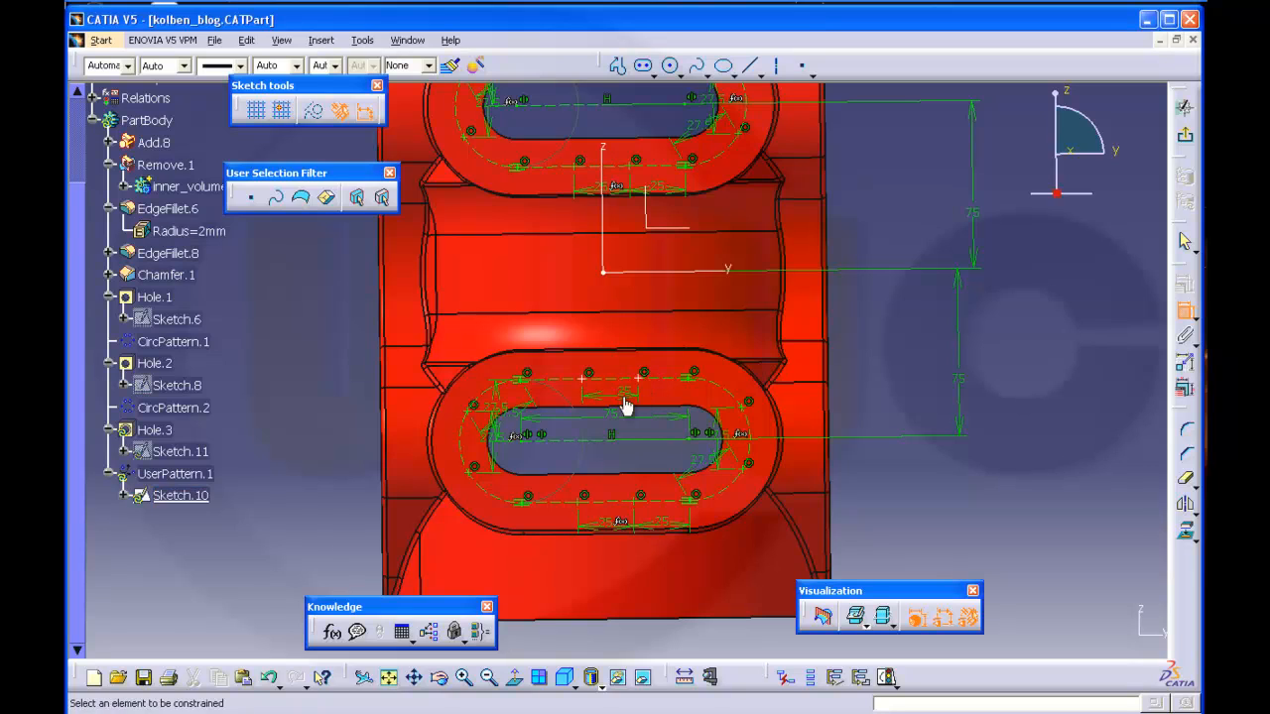
Dimension the right middle point on the lower layout's upper line to the line's right end point and set the spacing to 25 mm
left_click(640, 378)
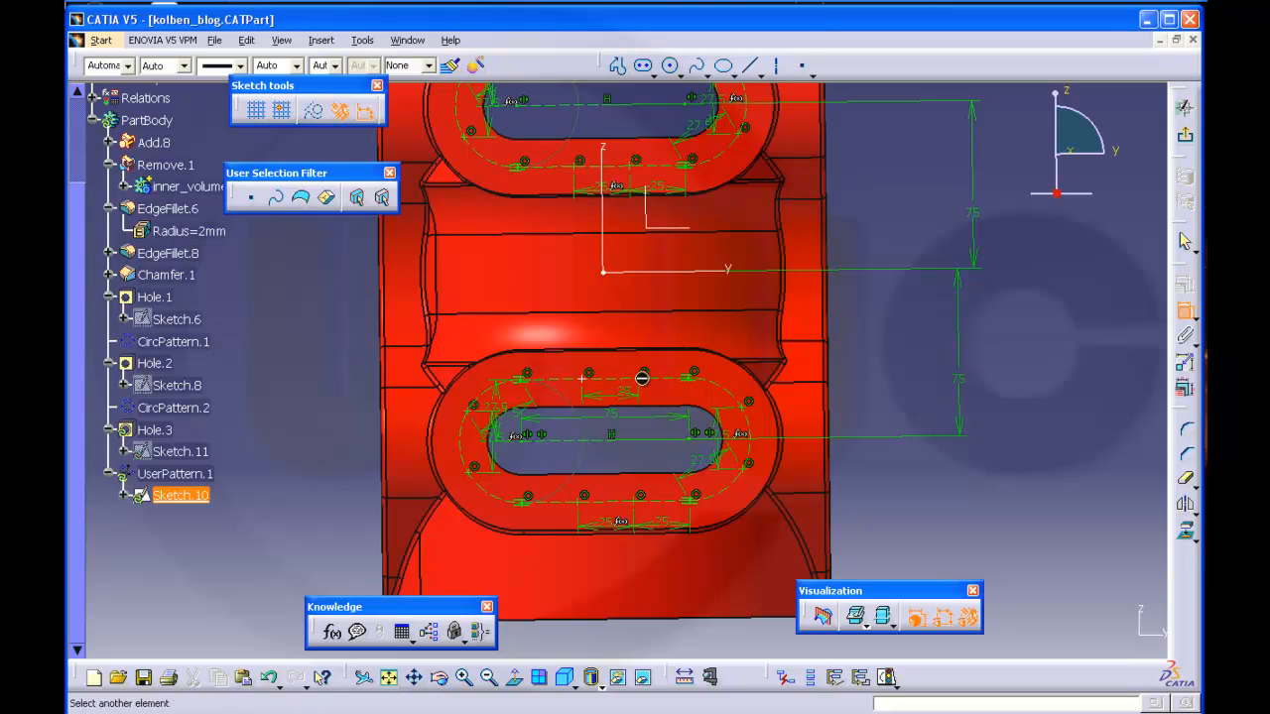
left_click(693, 378)
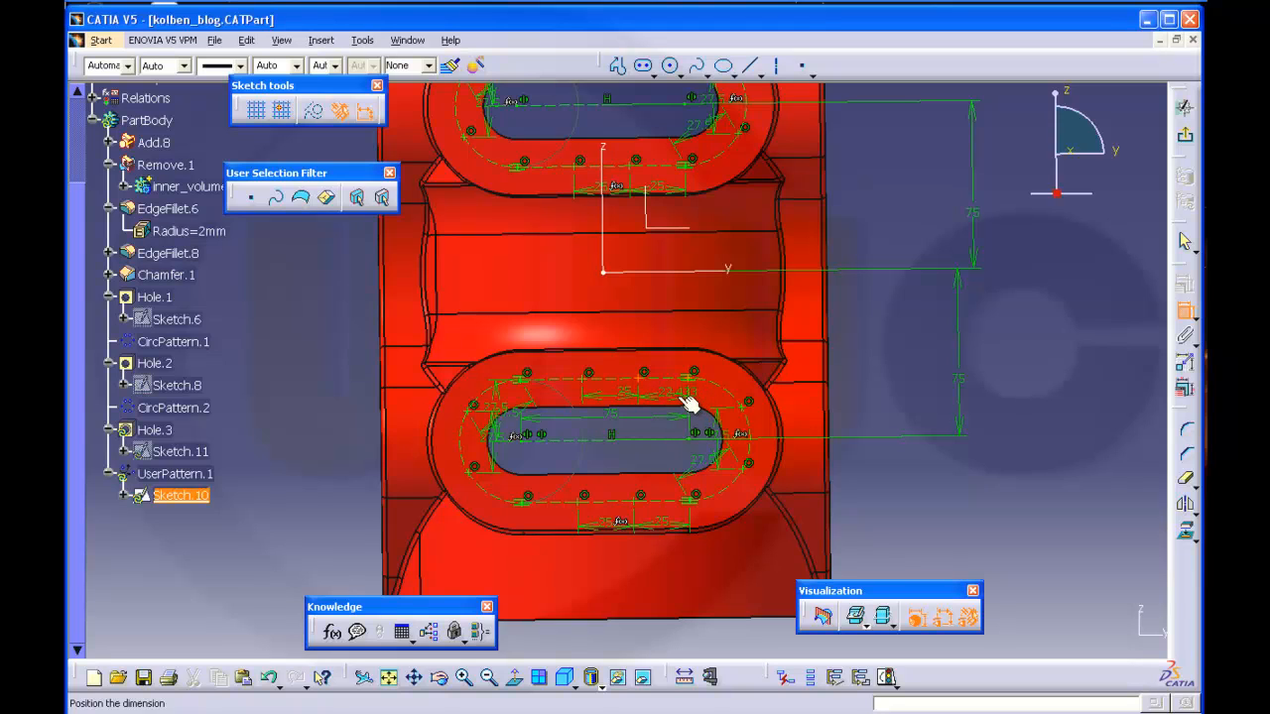
left_click(674, 397)
double_click(672, 397)
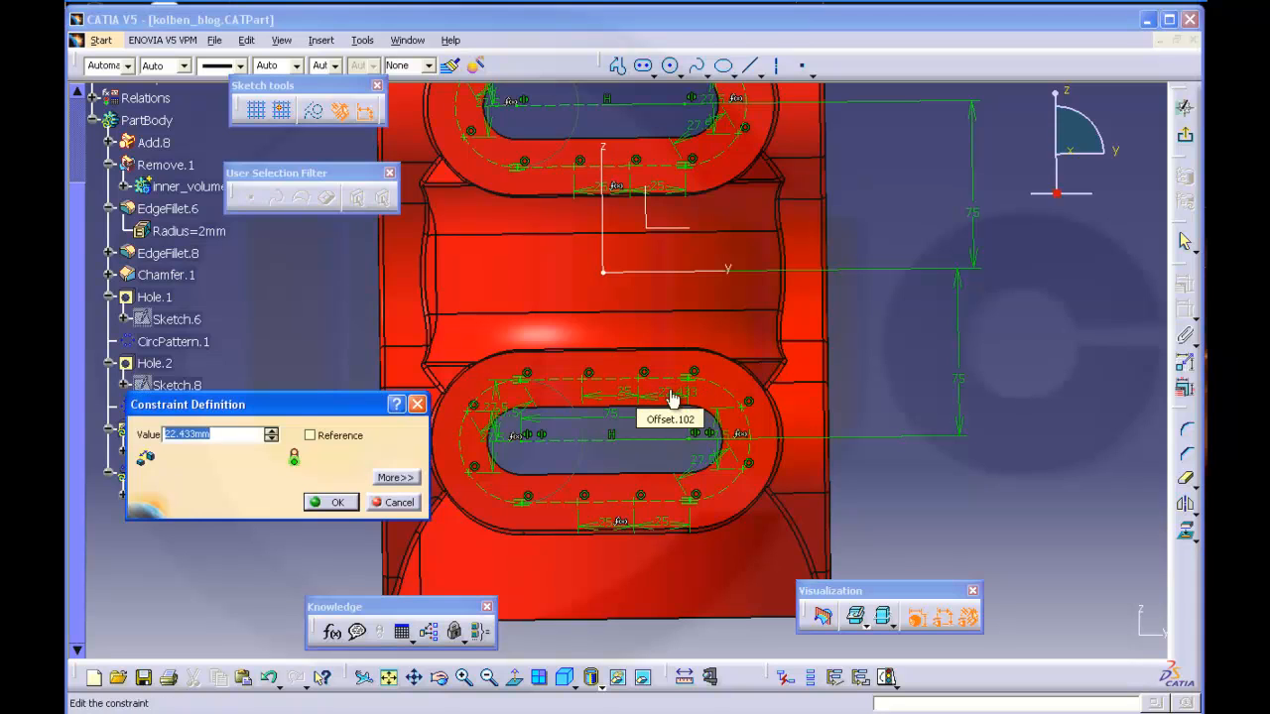
type("25")
key("Return")
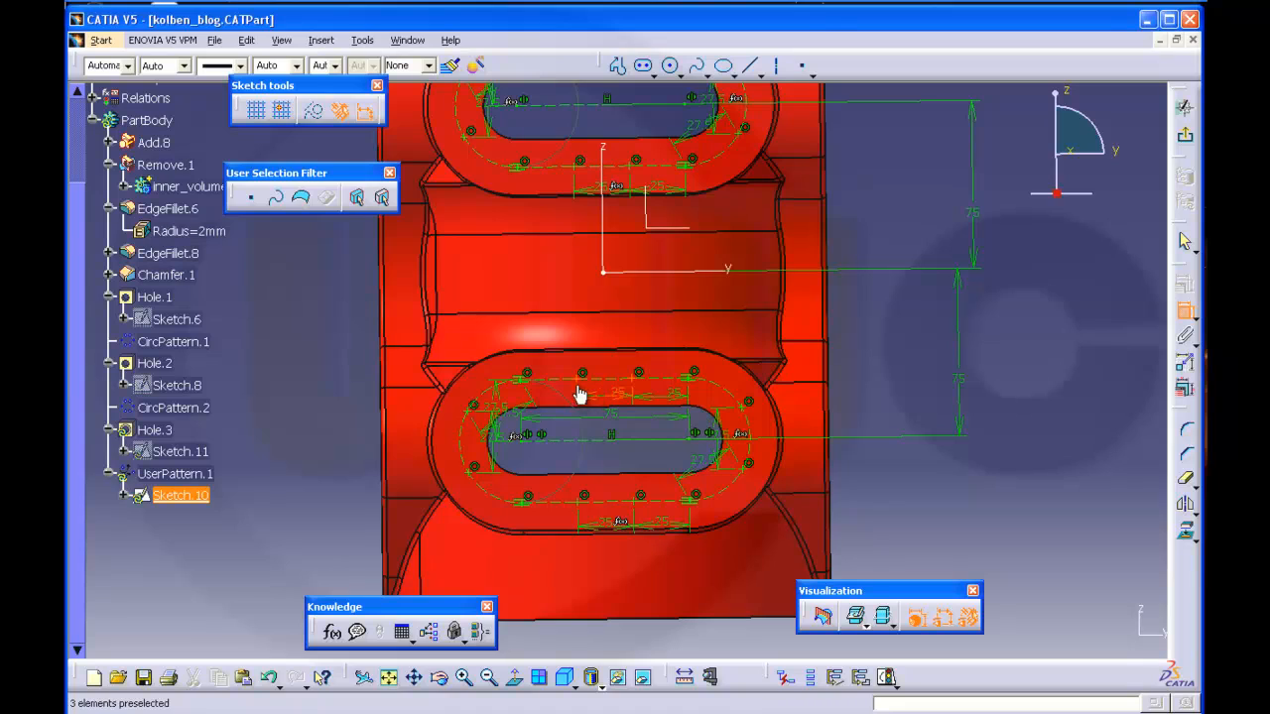
Dimension the spacing between the left middle point and the left end point of the lower layout's upper line
left_click(583, 375)
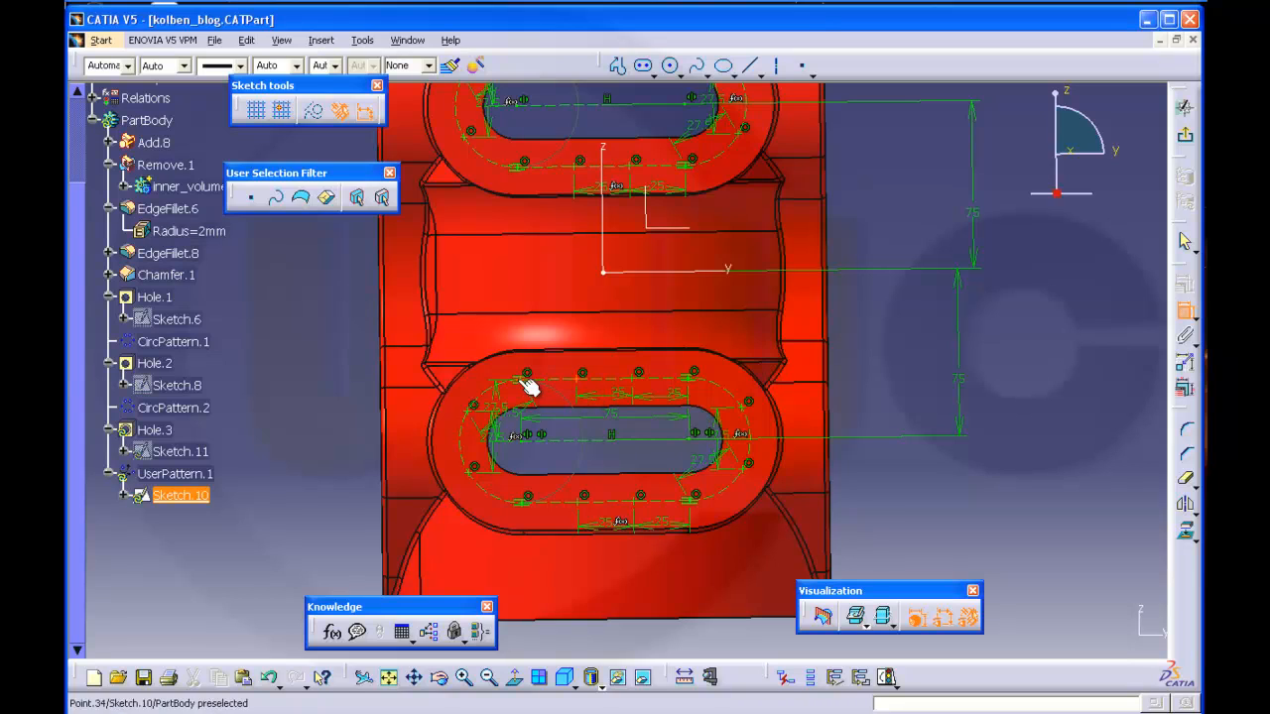
left_click(527, 374)
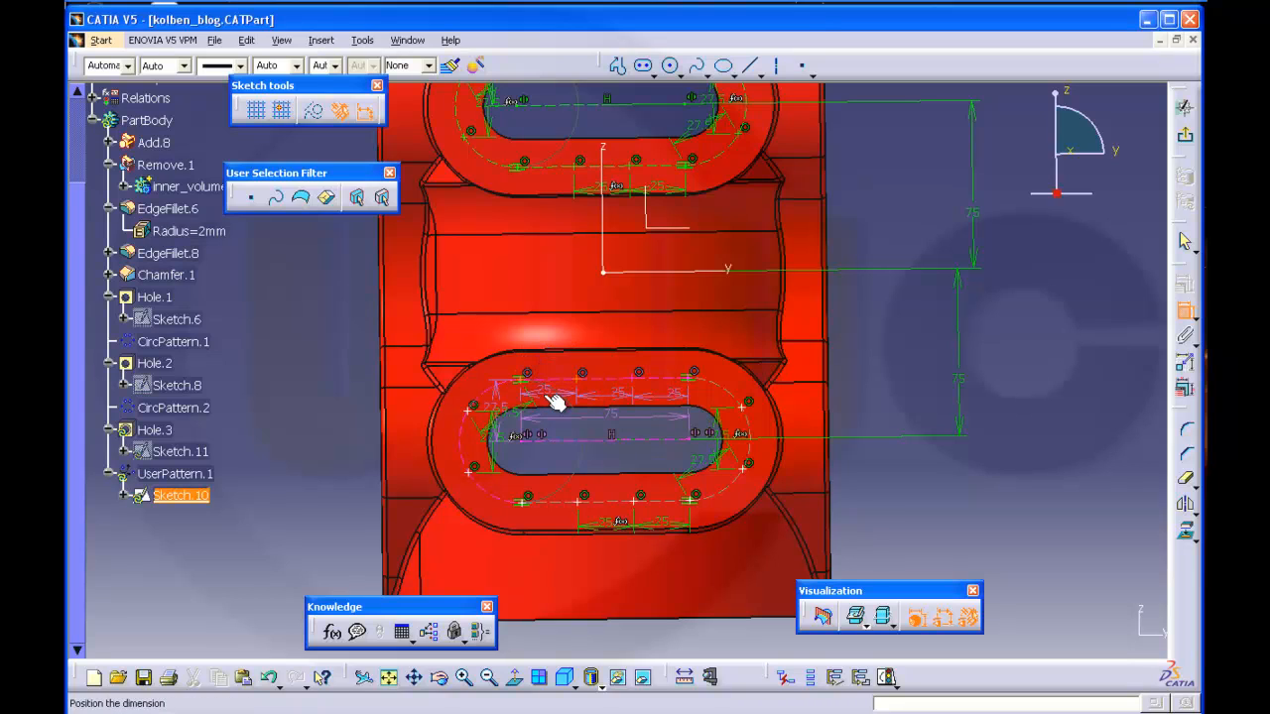
left_click(553, 399)
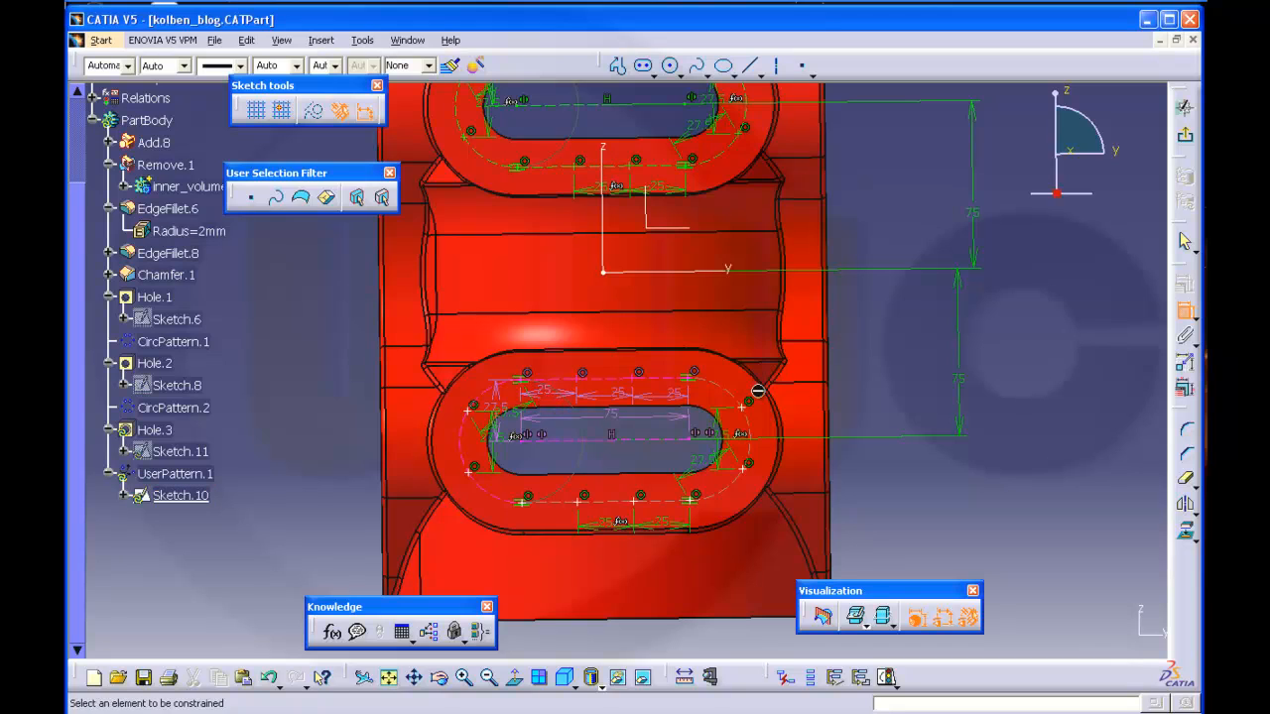
Delete the redundant 25 mm spacing dimension between the left middle point and left end point of the lower layout's upper line
left_click(544, 396)
key("Delete")
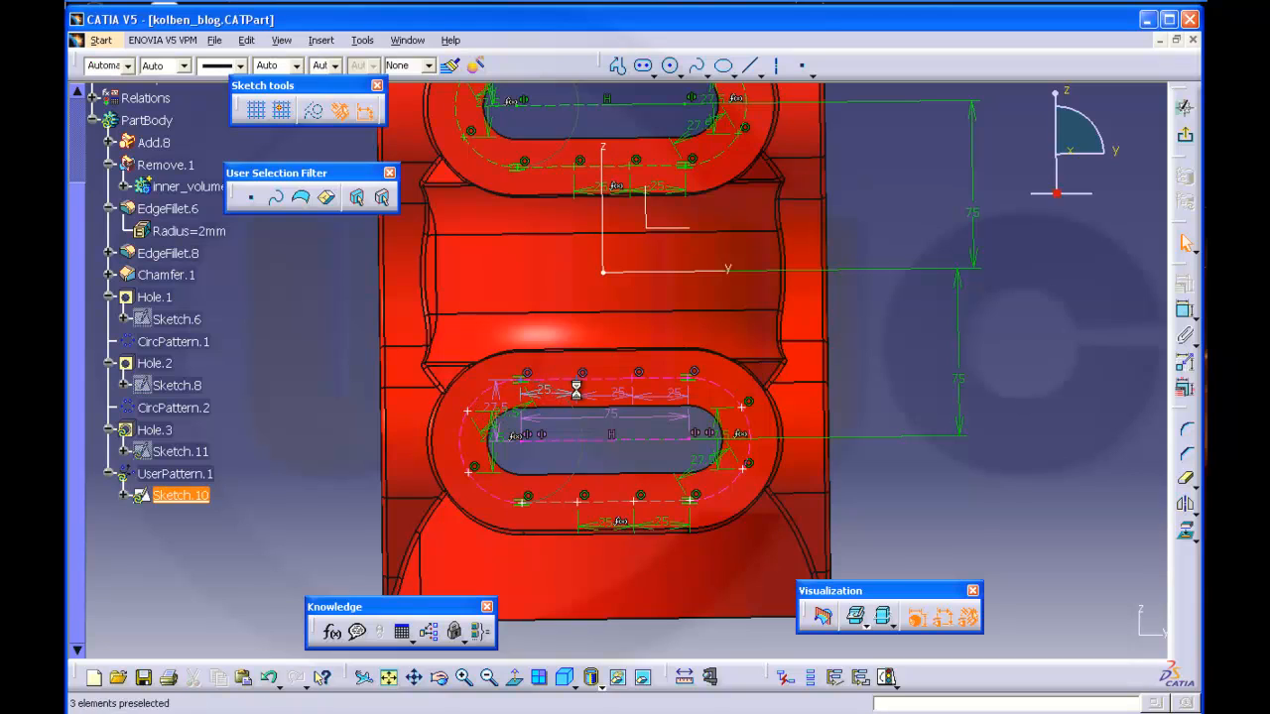
left_click(544, 392)
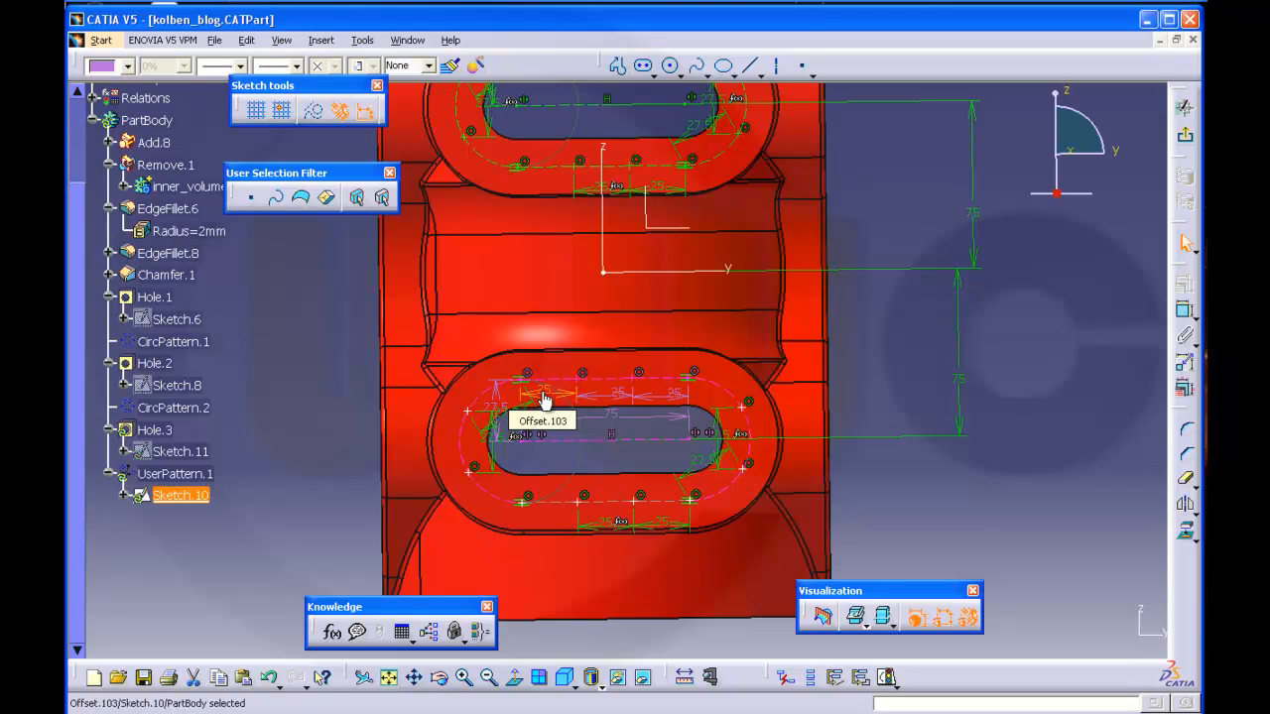
key("Delete")
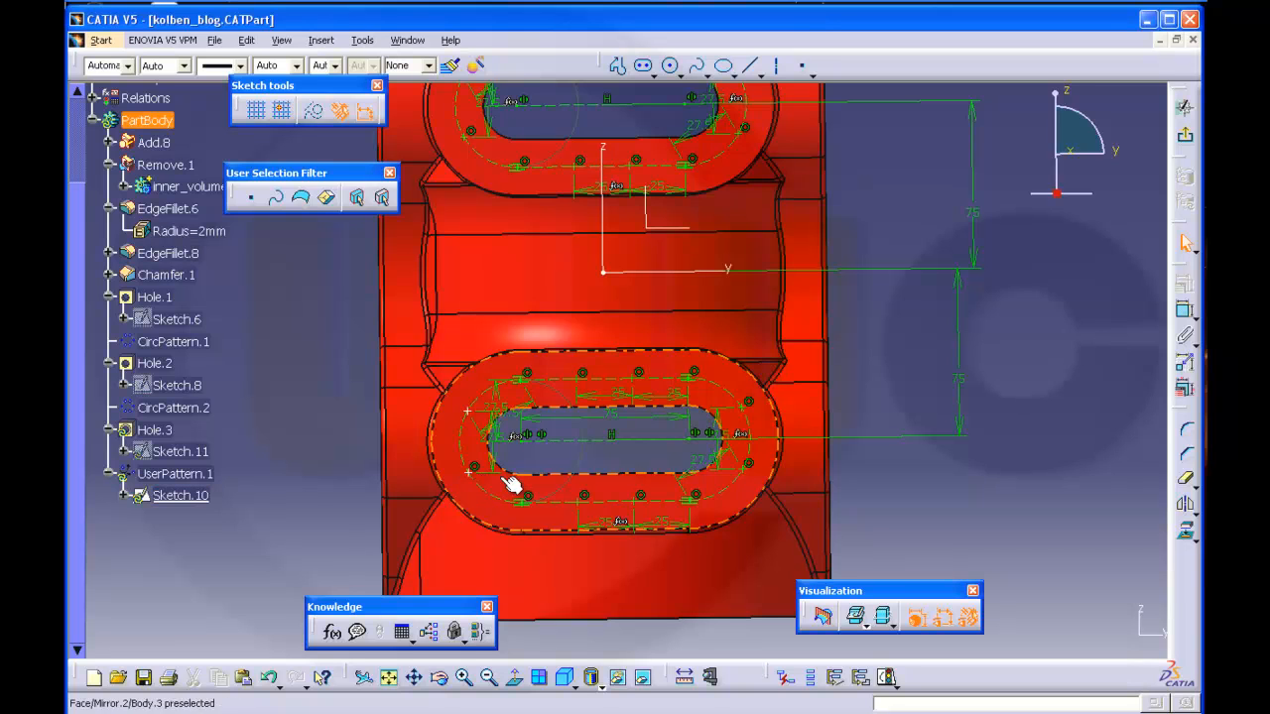
Dimension the lower point on the lower layout's left arc to the lower line's left end point and exit the sketch
mouse_move(859, 487)
middle_mouse_down()
mouse_move(855, 459)
mouse_move(898, 472)
mouse_move(907, 390)
middle_mouse_up()
left_click(859, 487)
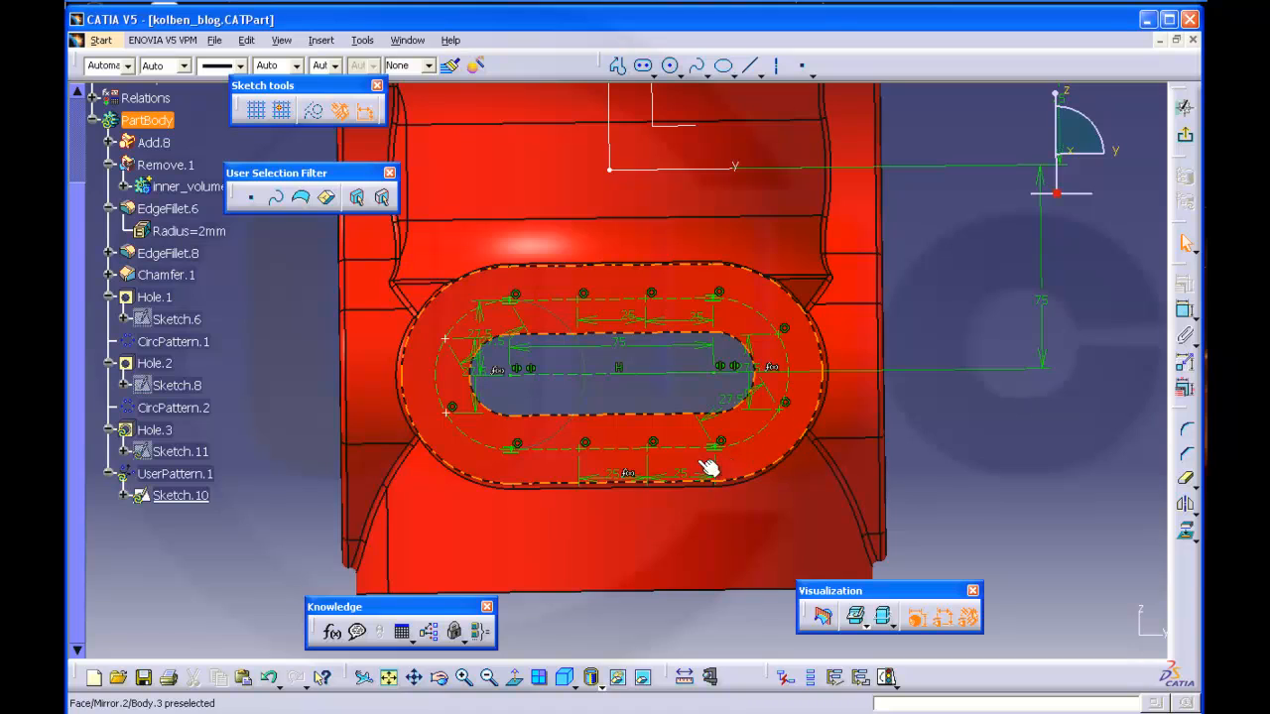
left_click(454, 417)
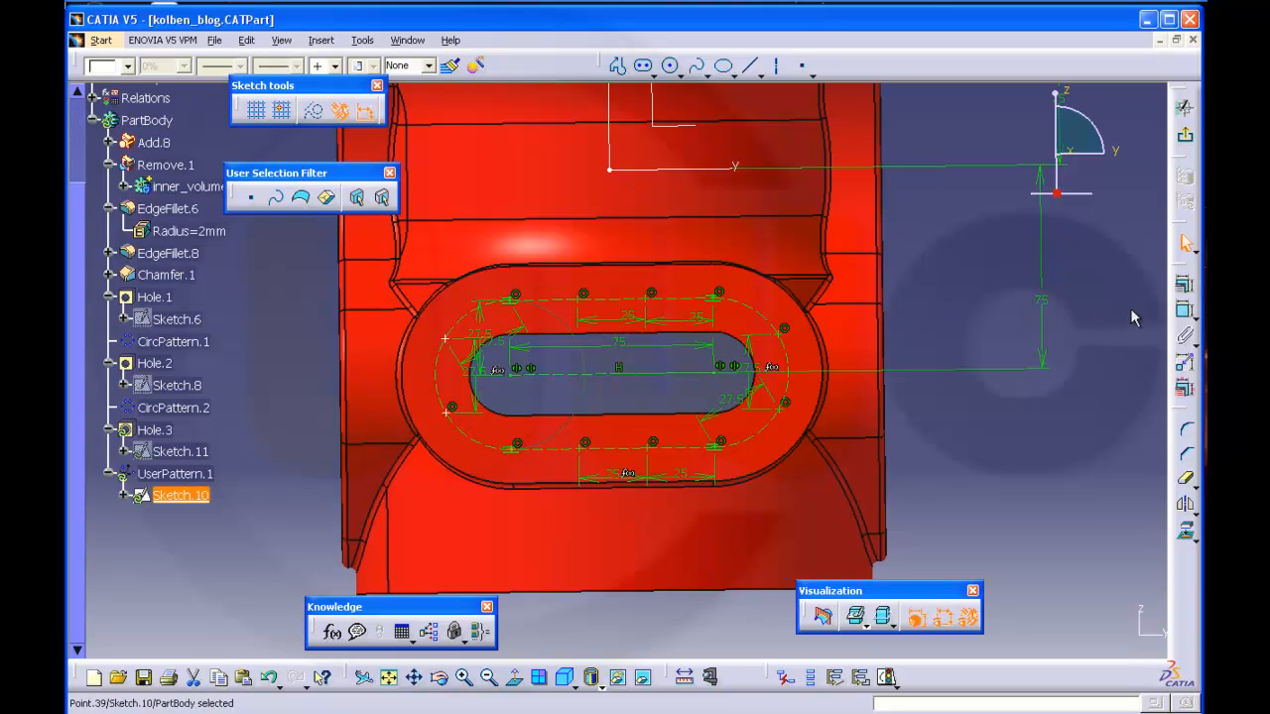
left_click(1185, 314)
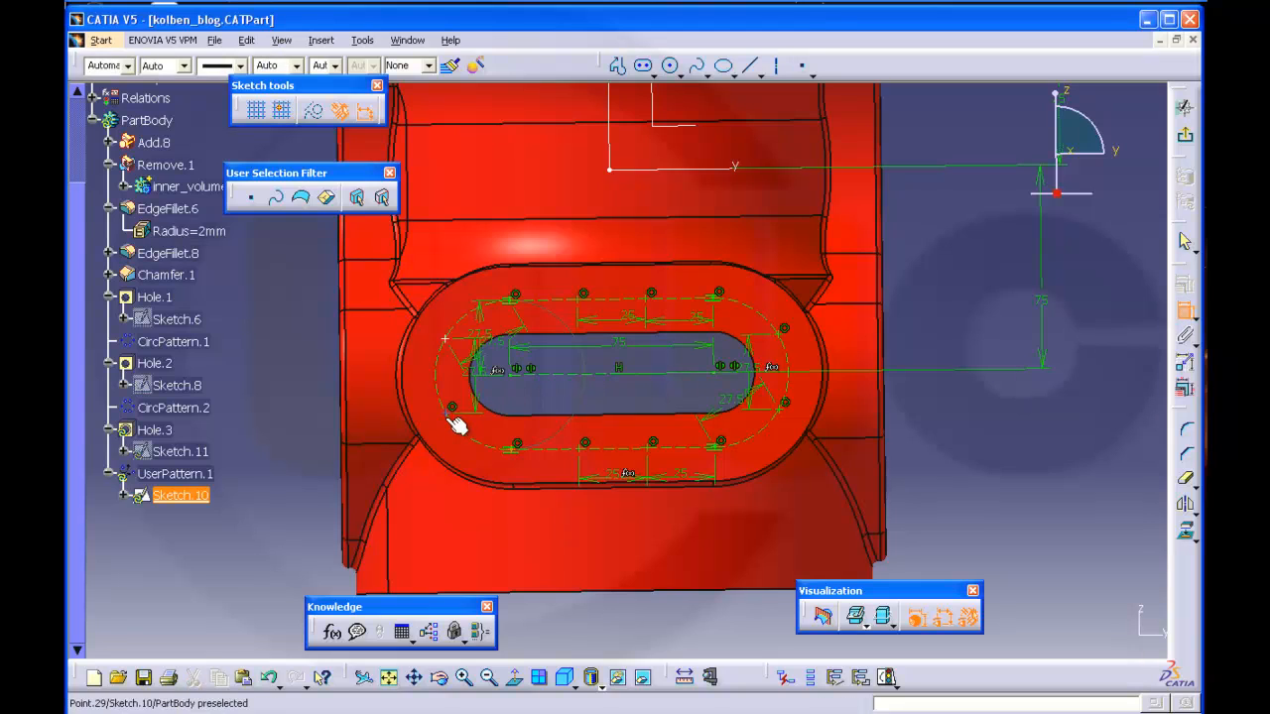
left_click(453, 418)
left_click(447, 448)
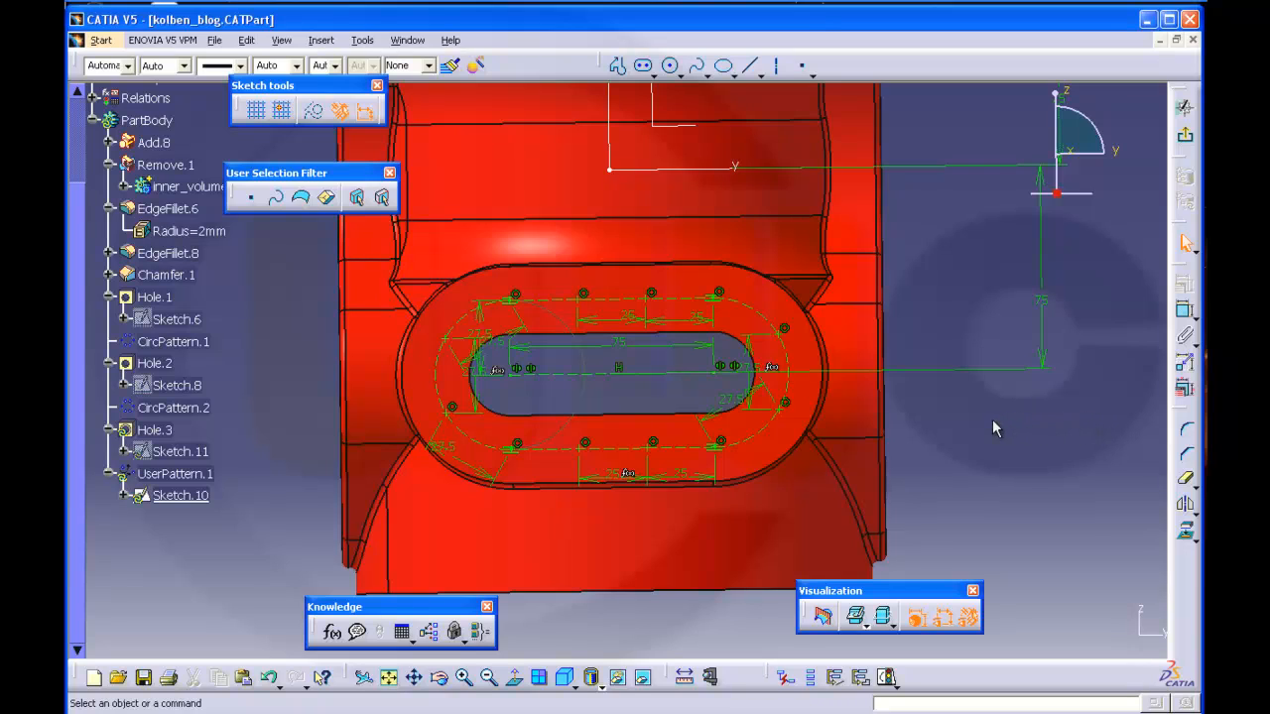
left_click(1185, 135)
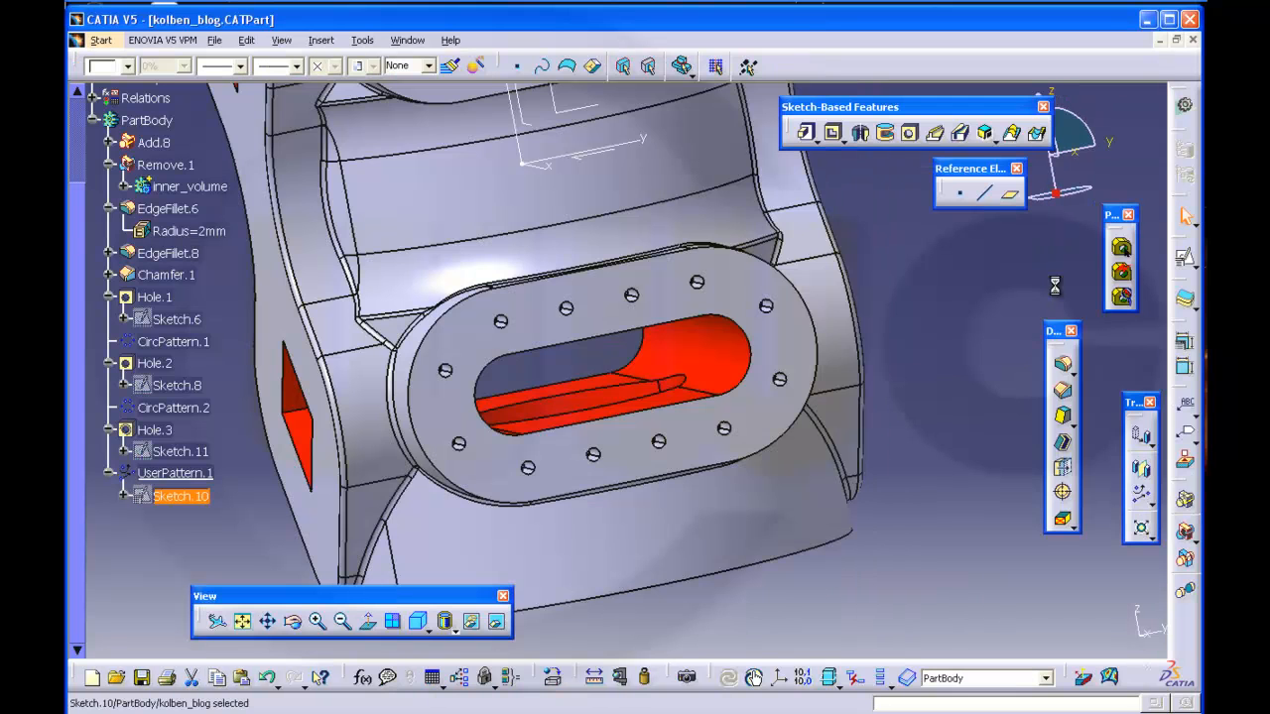
Copy the hole pattern's point sketch Sketch.10 and paste the copy into PartBody
middle_click_drag(935, 311, 938, 427)
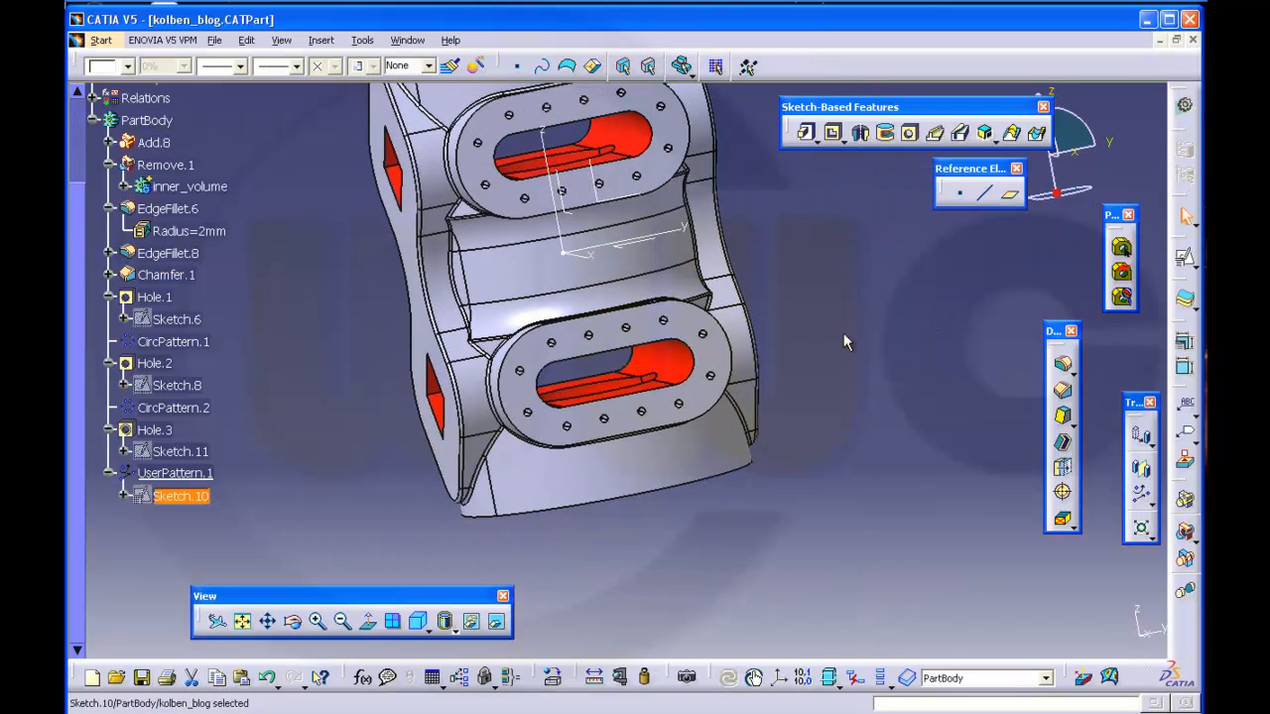
middle_click_drag(845, 341, 904, 327)
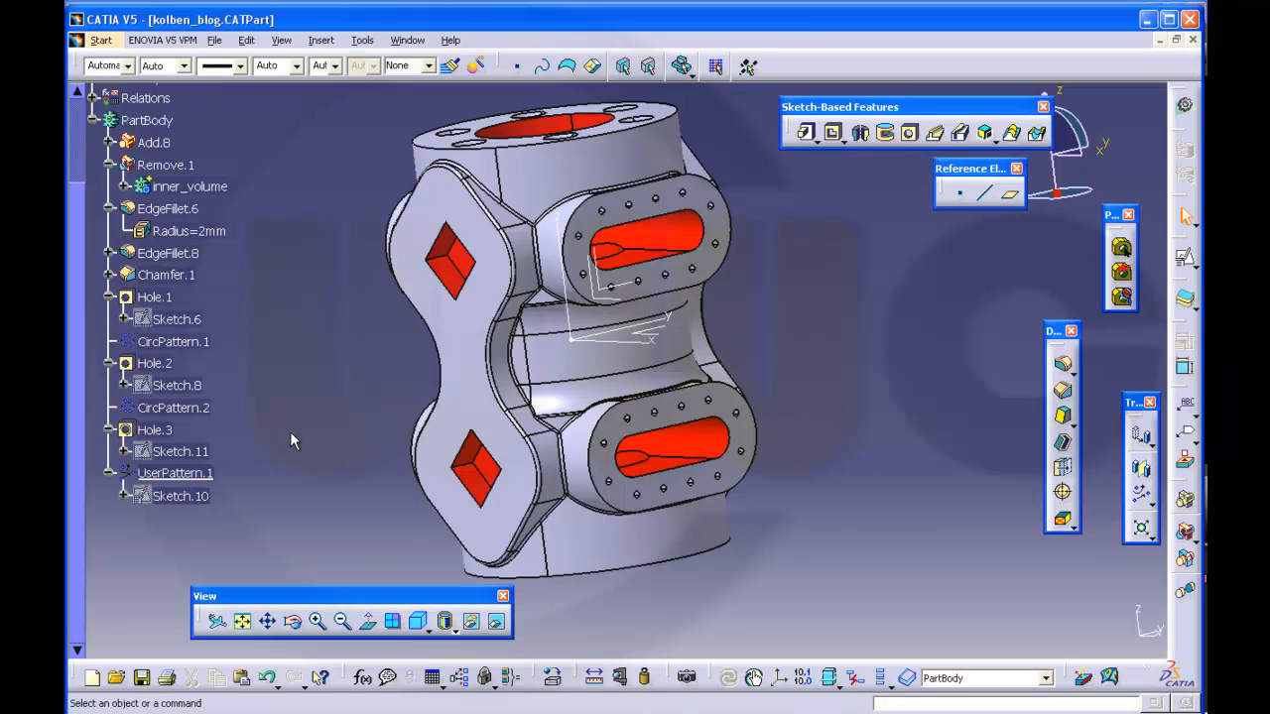
right_click(184, 496)
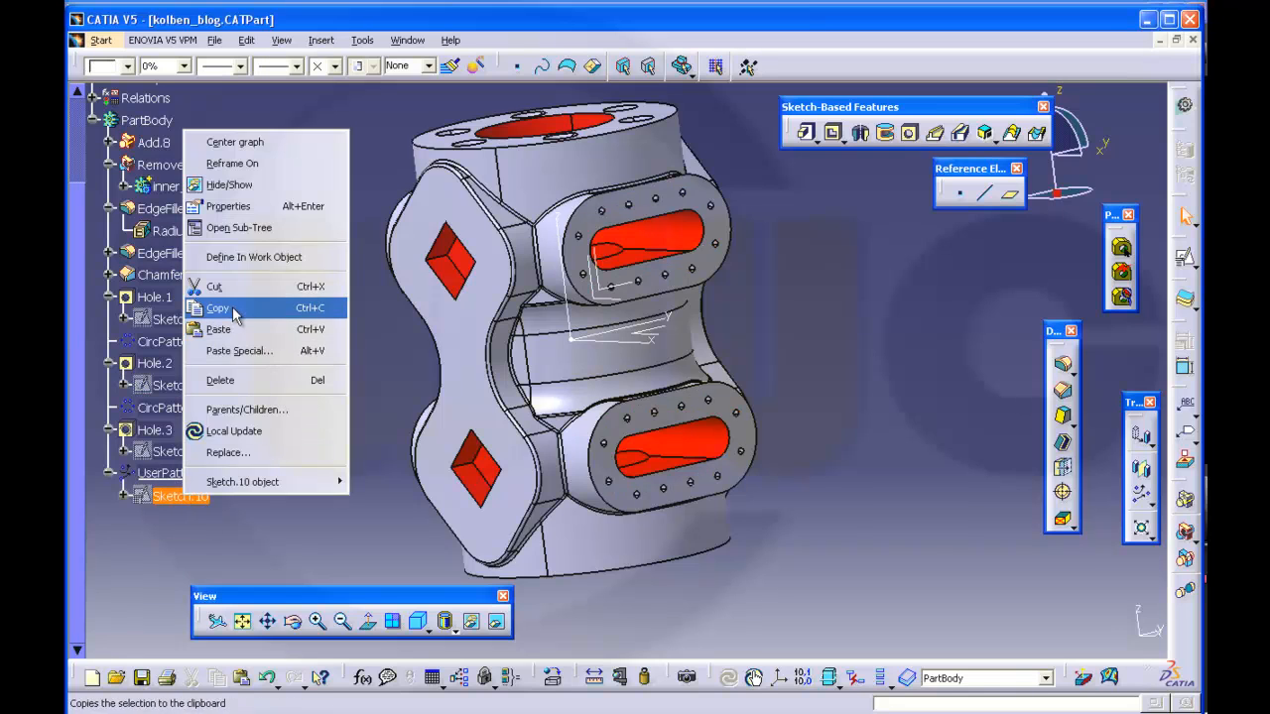
left_click(230, 308)
right_click(151, 120)
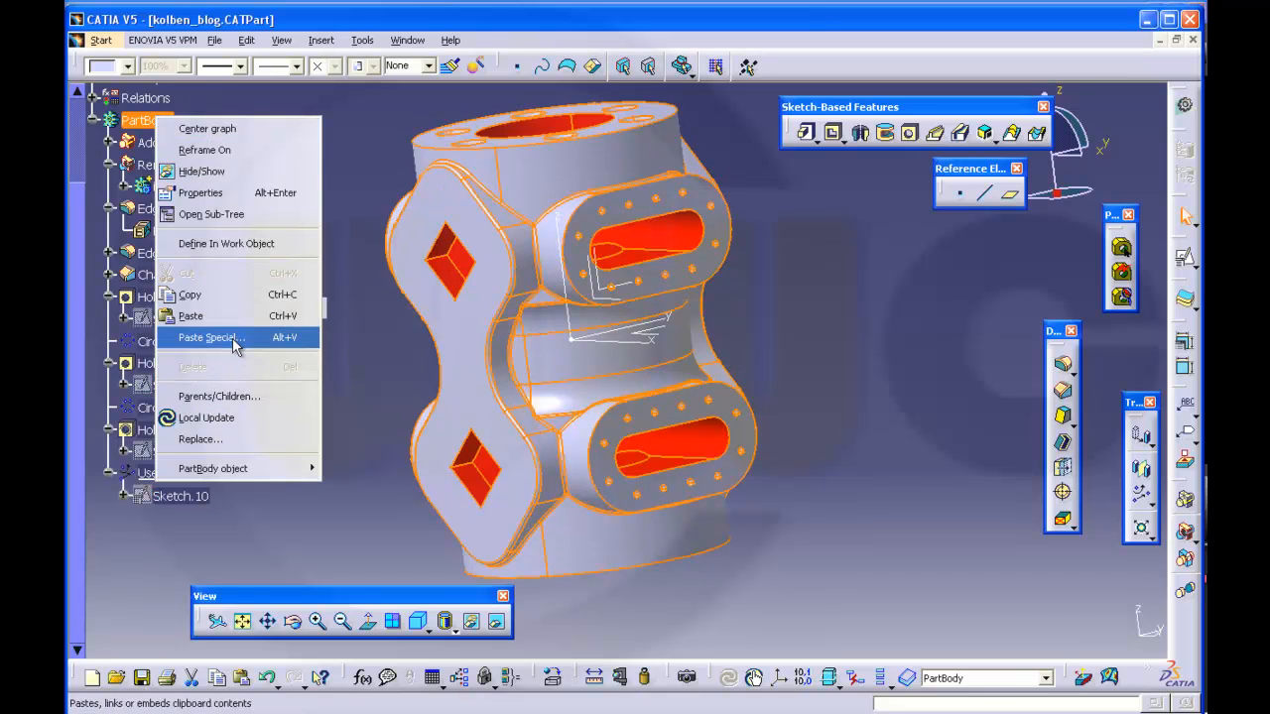
left_click(221, 315)
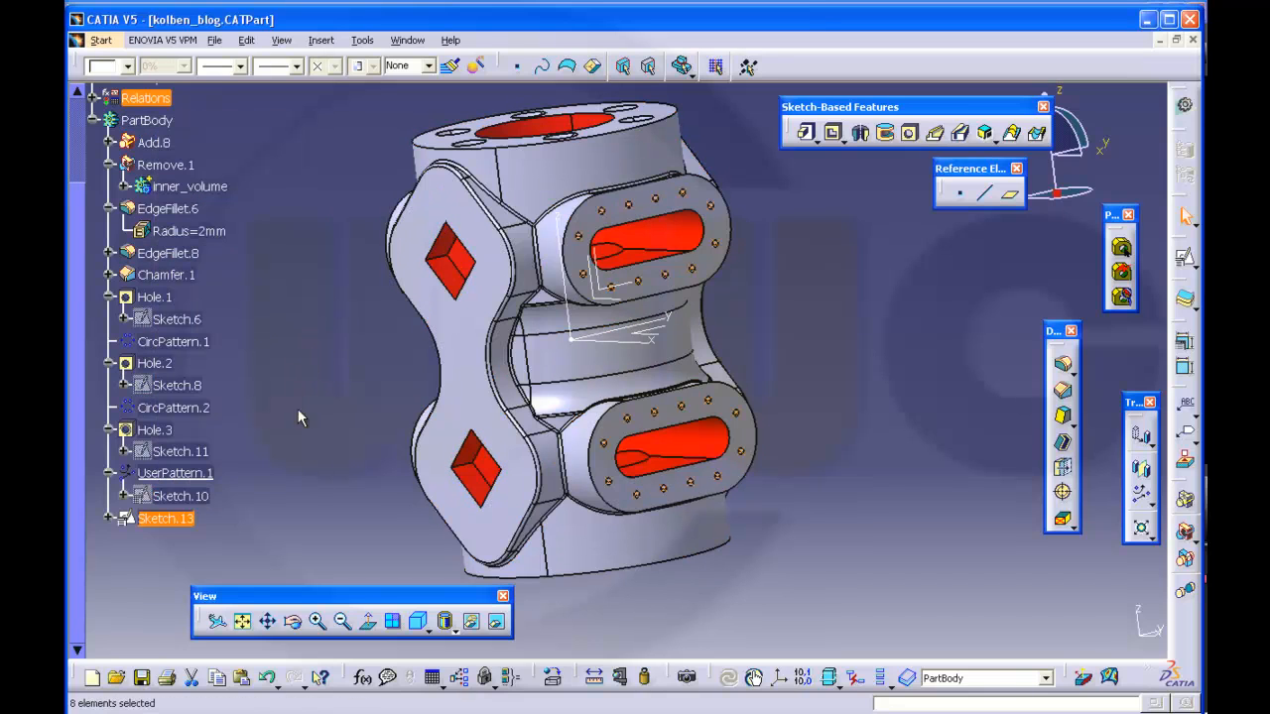
Change the support of the pasted Sketch.13 to the slot flange face on the opposite side, with positioned type and implicit origin and orientation
mouse_move(298, 410)
middle_mouse_down()
mouse_move(351, 431)
mouse_move(562, 397)
mouse_move(633, 408)
middle_mouse_up()
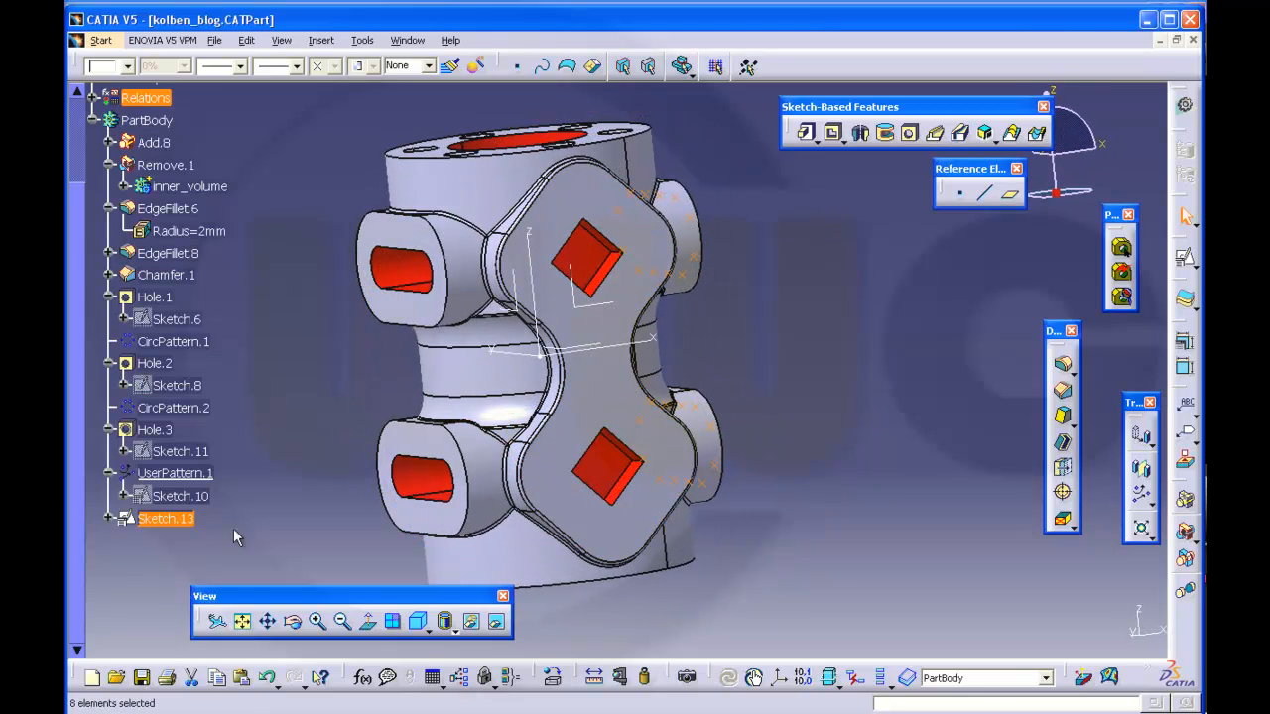
right_click(167, 518)
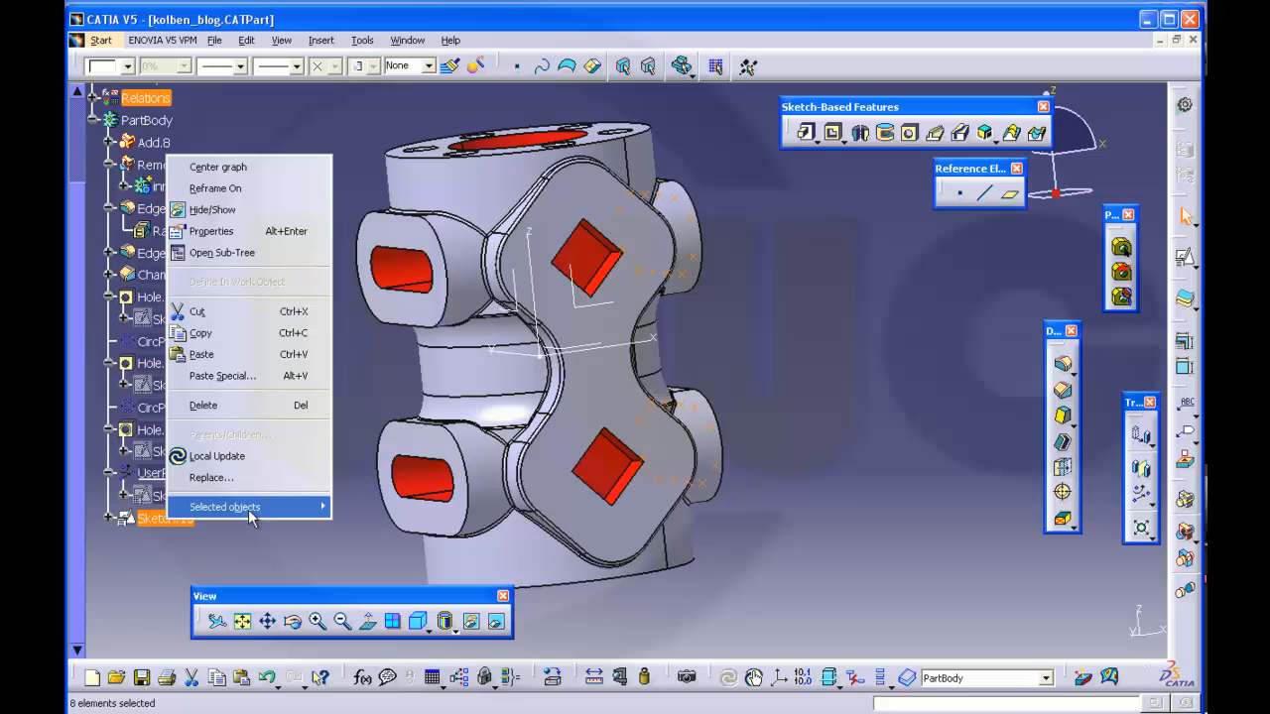
left_click(229, 564)
left_click(169, 519)
right_click(180, 519)
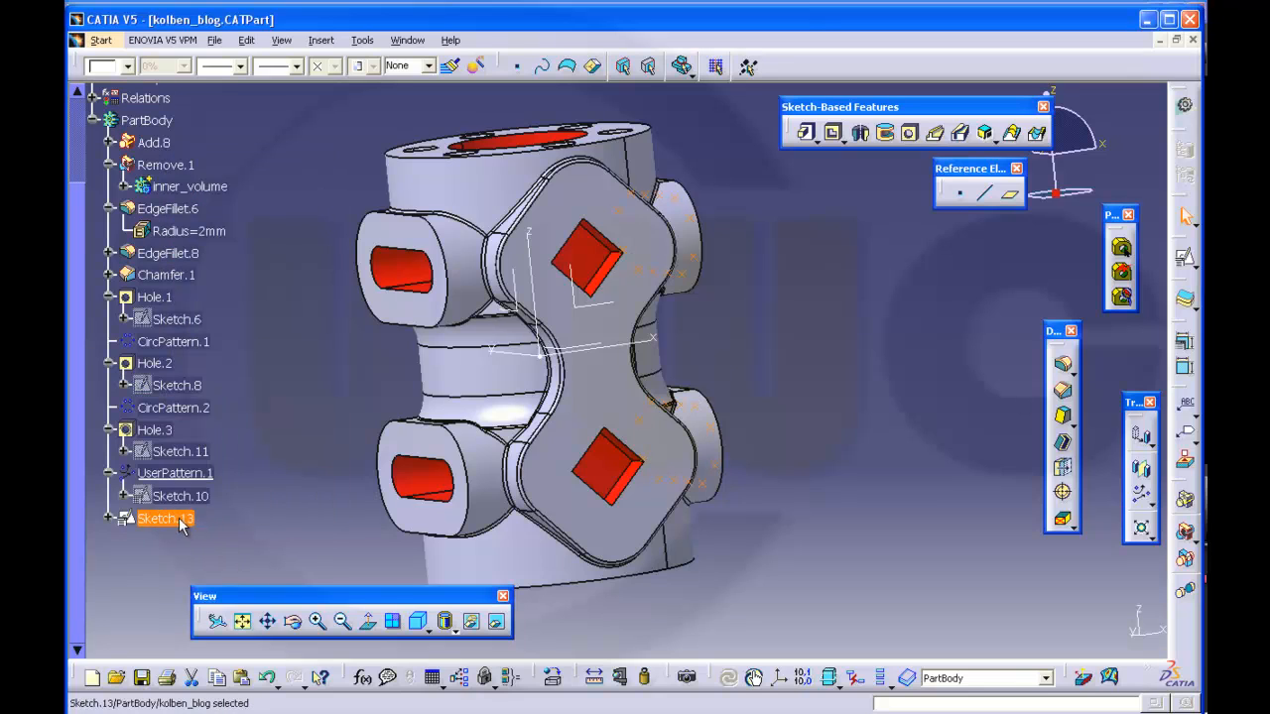
mouse_move(253, 508)
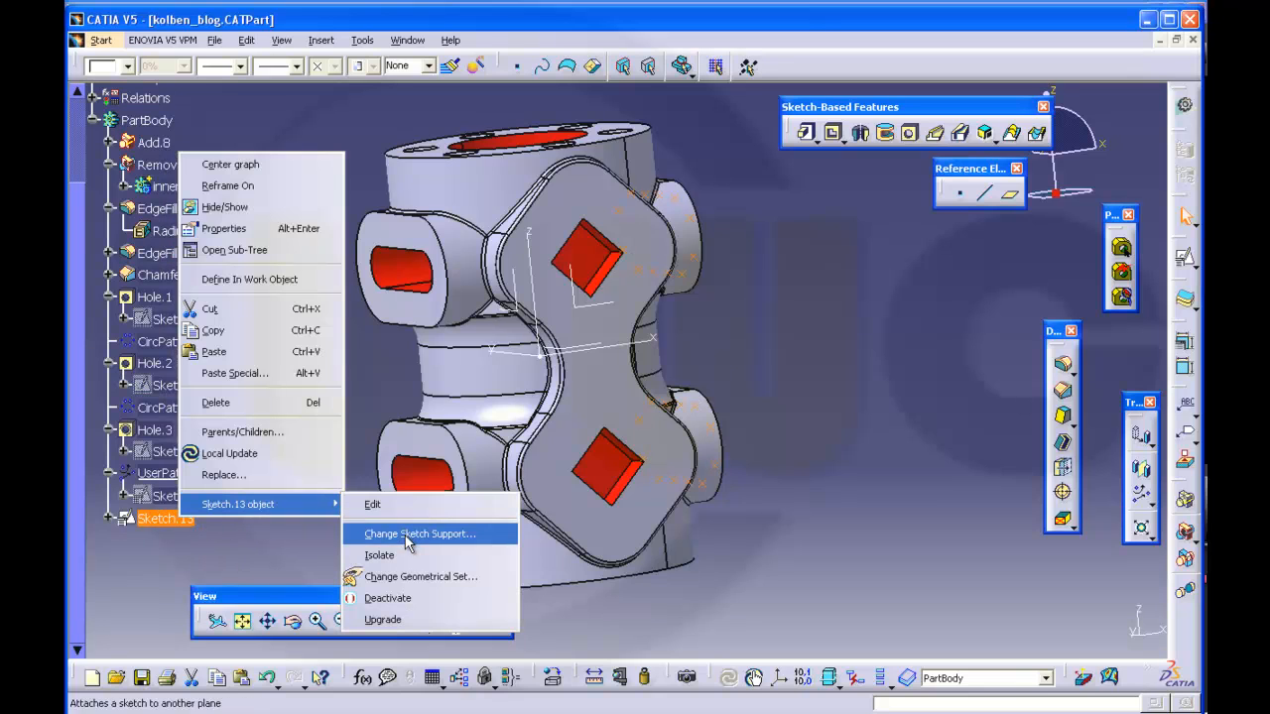
left_click(406, 532)
left_click(632, 397)
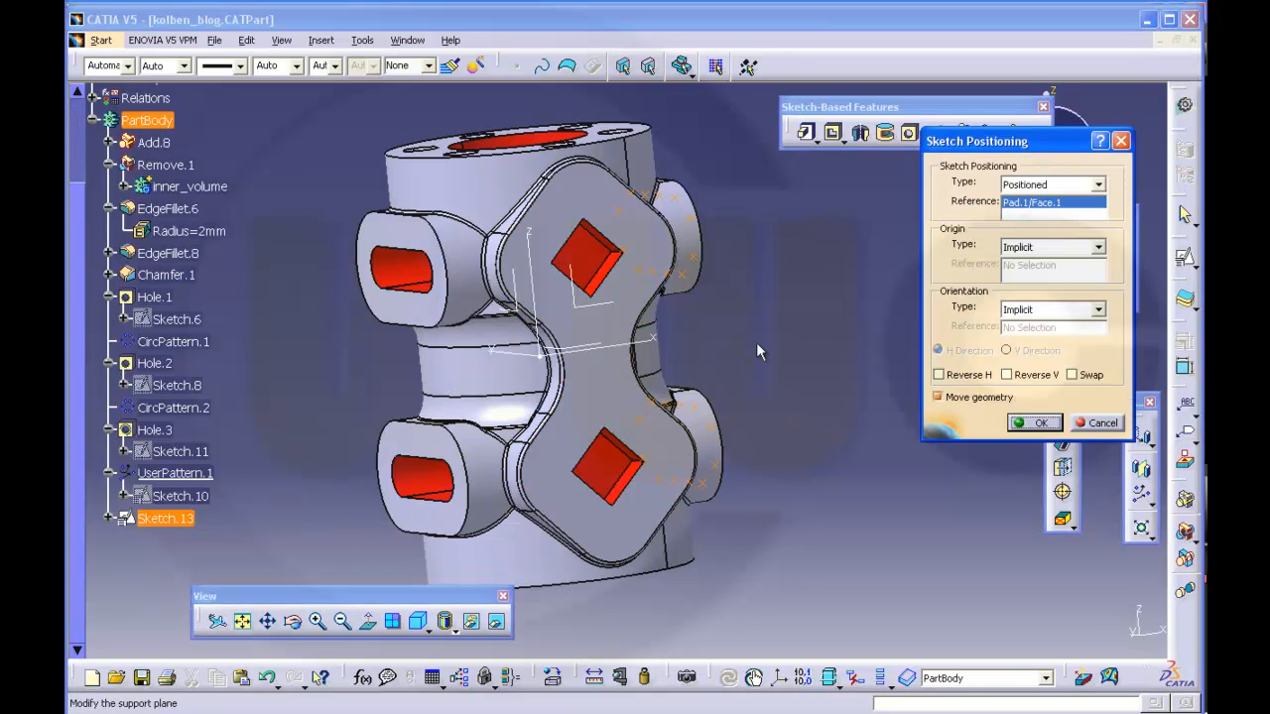
left_click(434, 323)
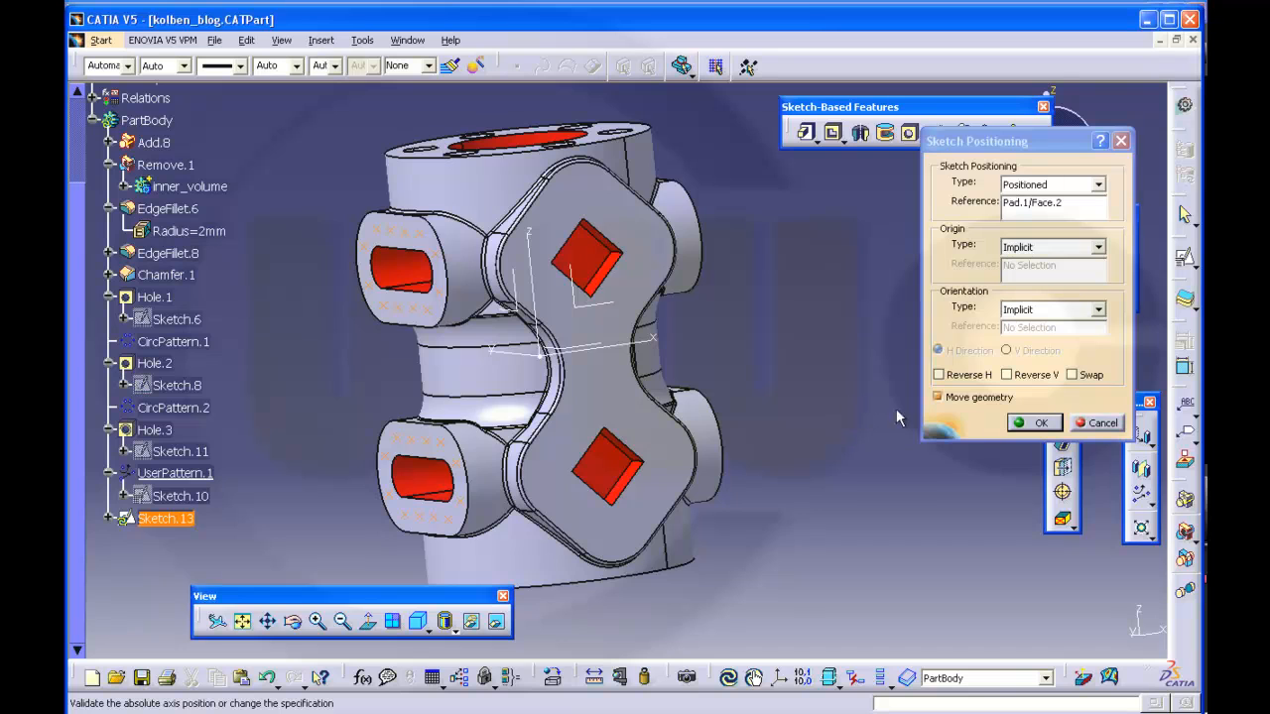
left_click(1034, 423)
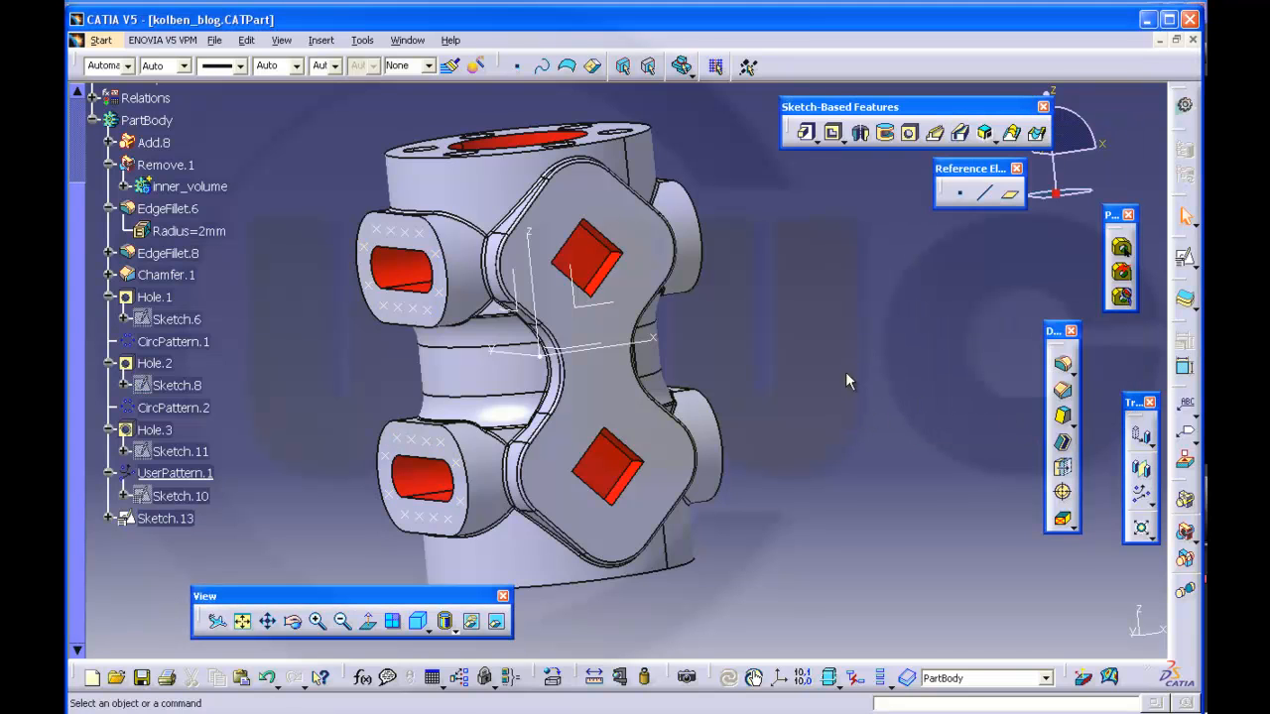
Create an M6 threaded hole at the copied layout's upper right arc point on the upper slot, with 10 mm thread depth and 20 mm hole depth
middle_click_drag(846, 375, 890, 270)
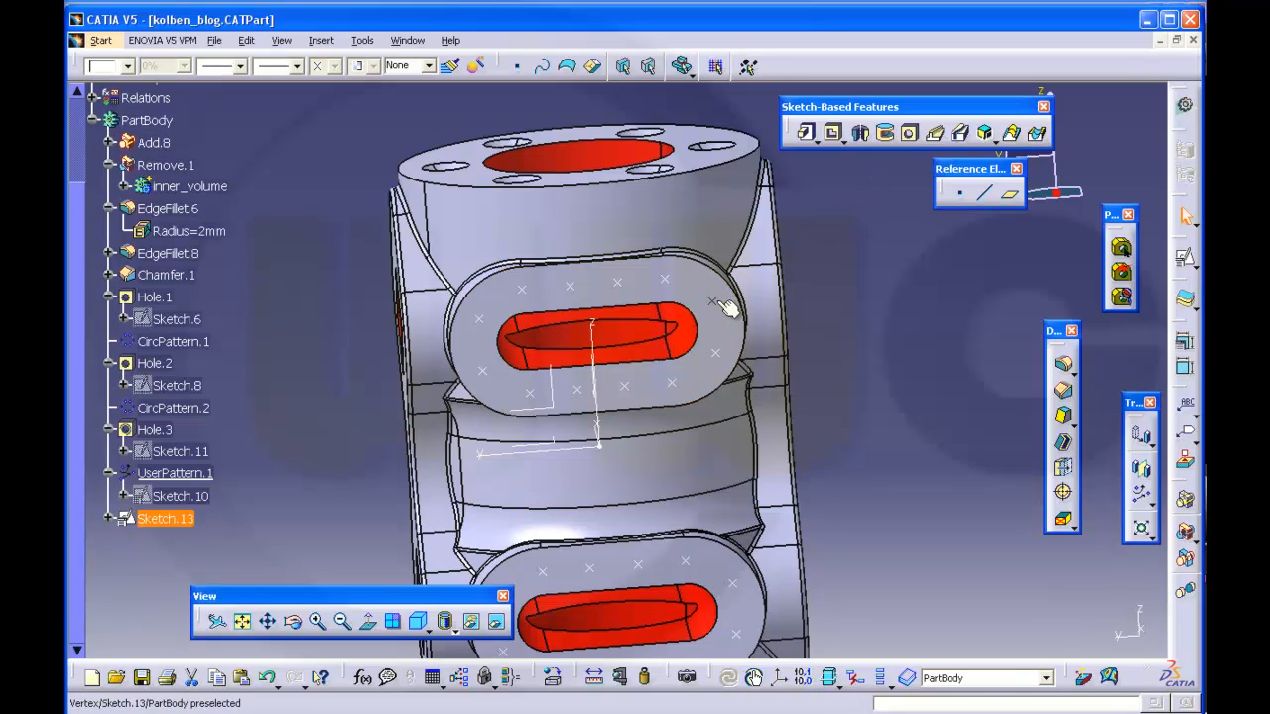
left_click(909, 136)
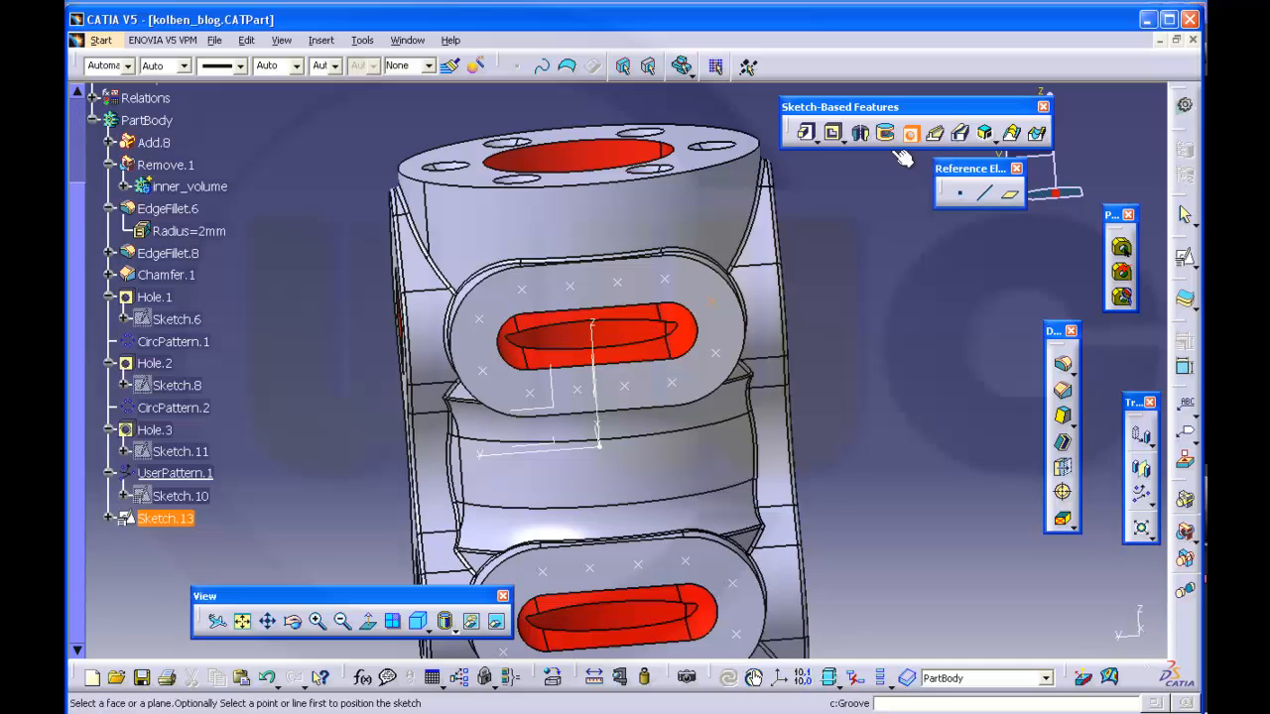
left_click(706, 286)
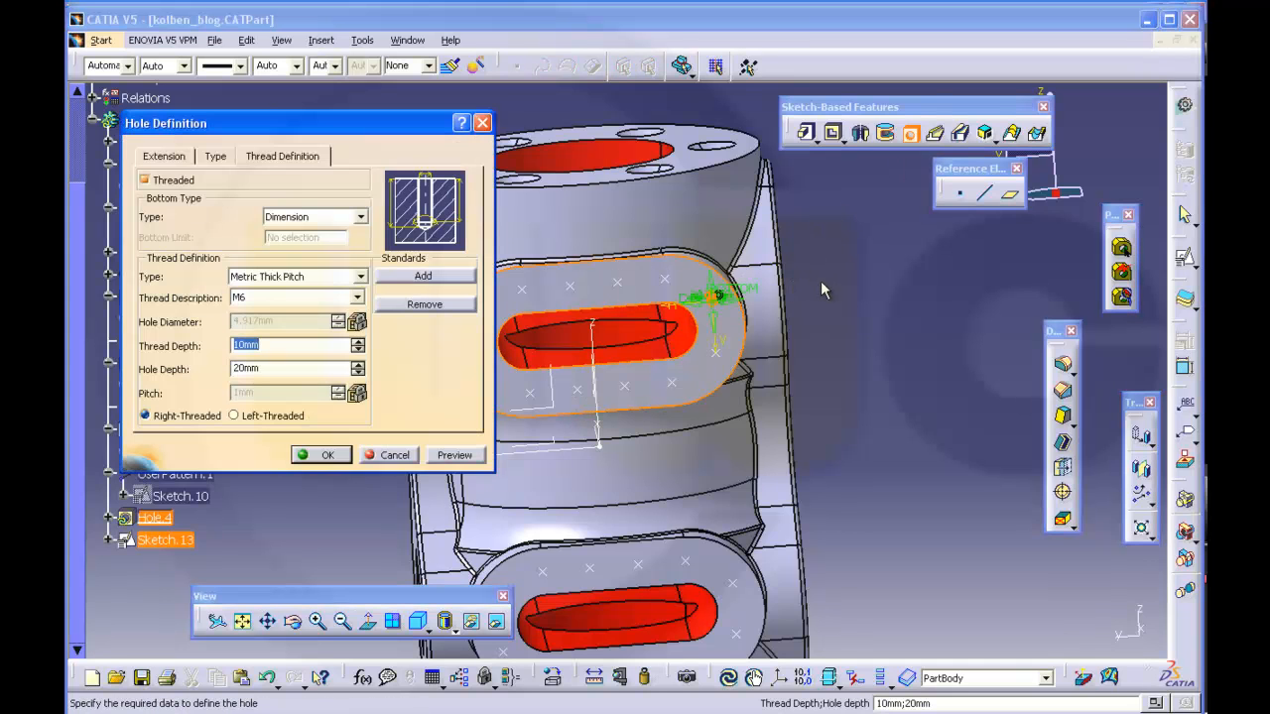
mouse_move(821, 288)
middle_mouse_down()
mouse_move(847, 299)
mouse_move(842, 274)
middle_mouse_up()
left_click(328, 455)
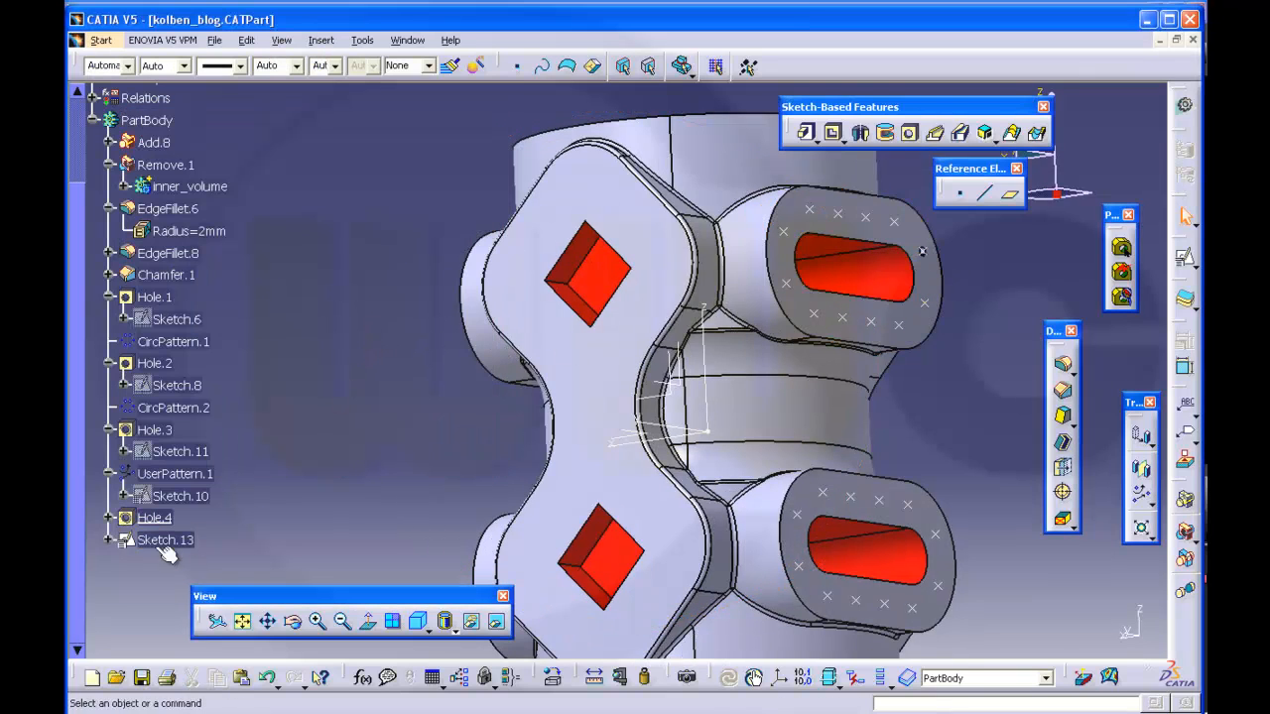
Create a user pattern of the new M6 hole using the Sketch.13 points as positions around both slots
left_click(154, 516)
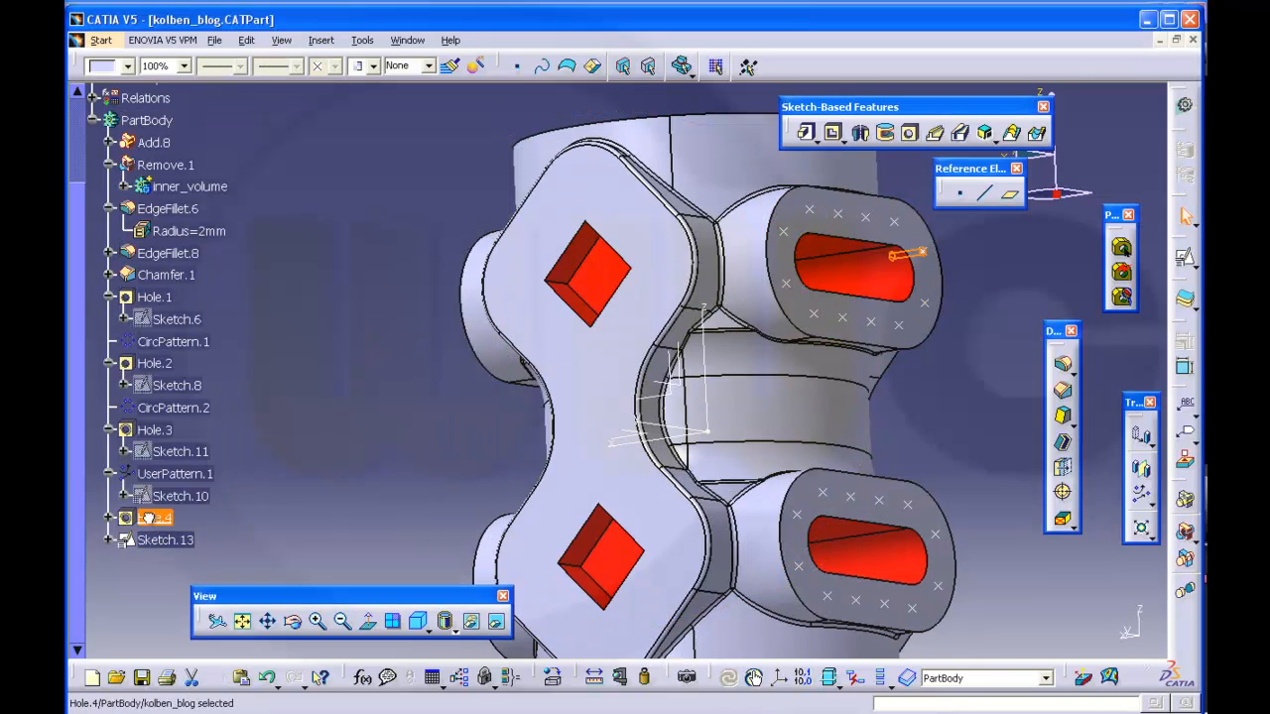
left_click(1144, 499)
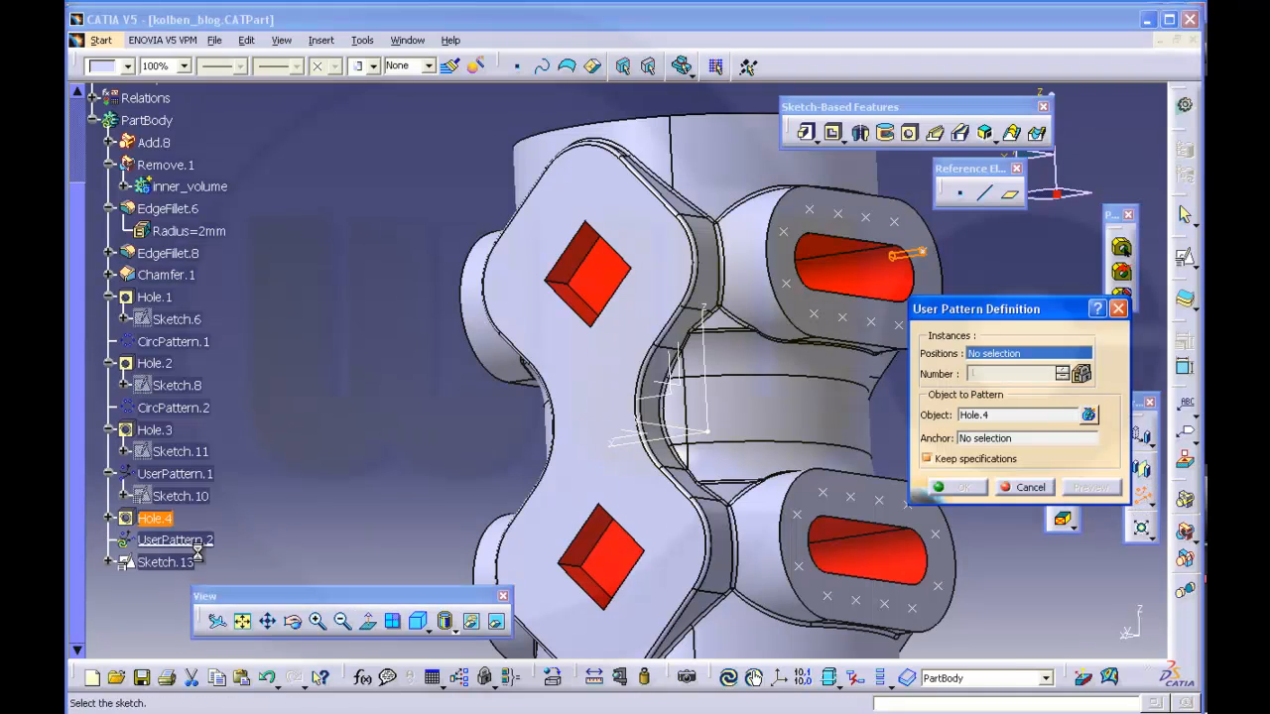
left_click(181, 569)
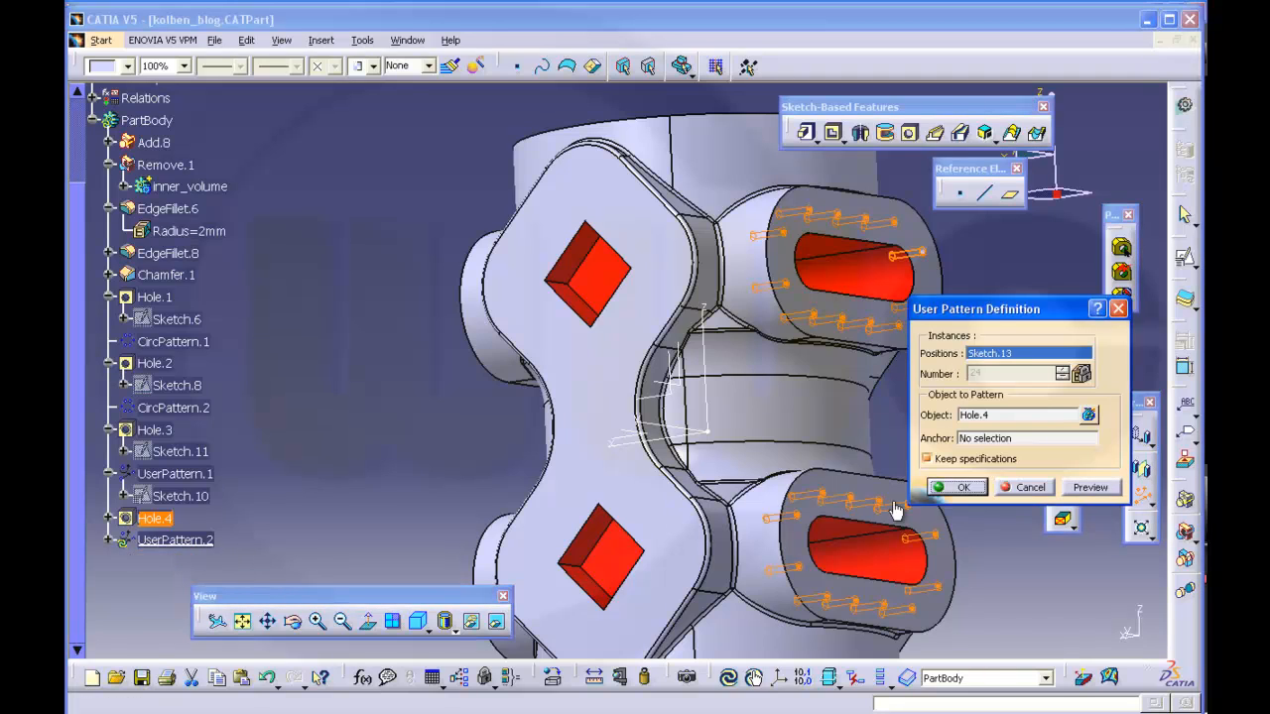
left_click(949, 488)
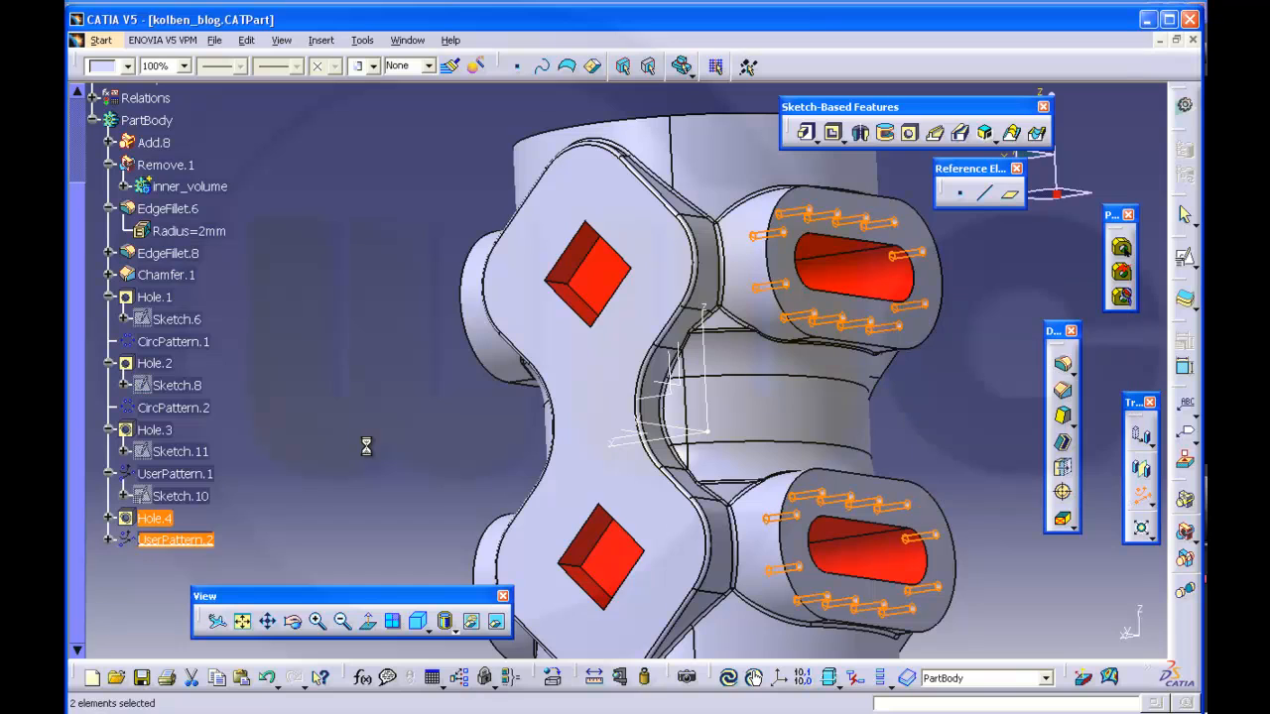
left_click(391, 371)
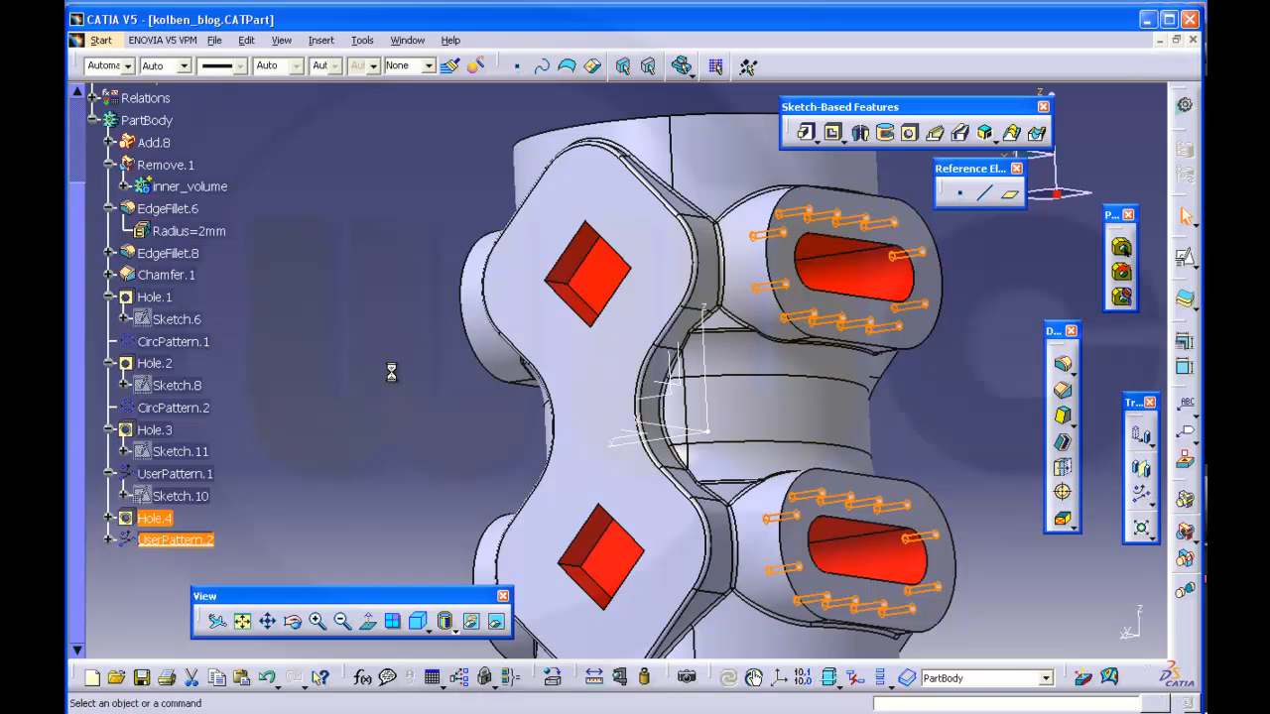
Start a hole inside the upper diamond-shaped opening and make it countersunk, with 5 mm countersink depth and 25 mm countersink diameter
middle_click_drag(337, 387, 344, 414)
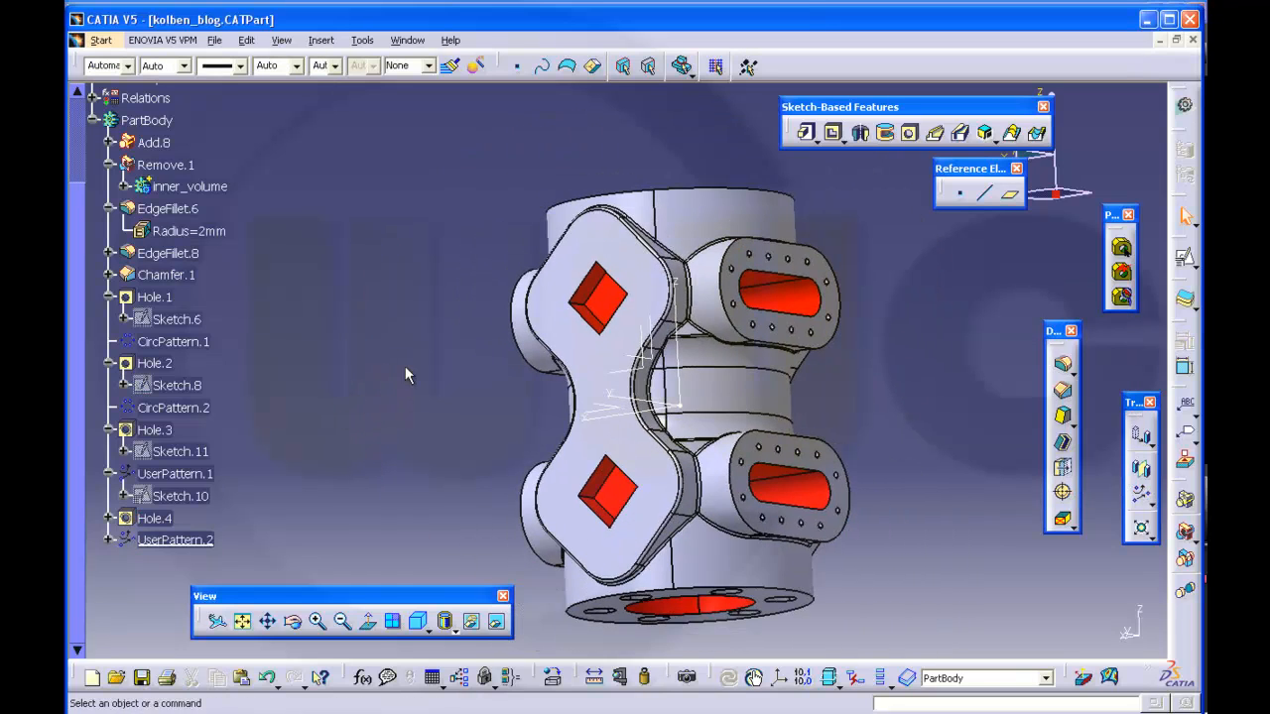
middle_click_drag(405, 366, 558, 261)
middle_click_drag(944, 343, 870, 363)
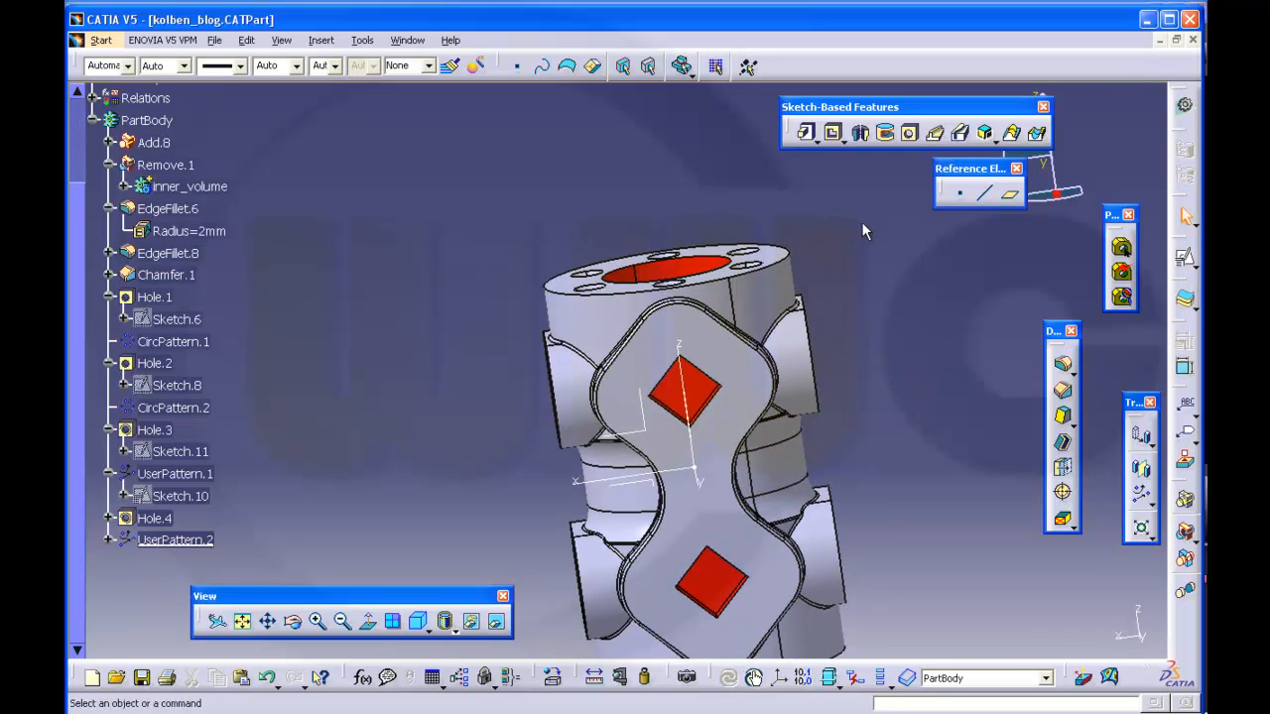
left_click(908, 132)
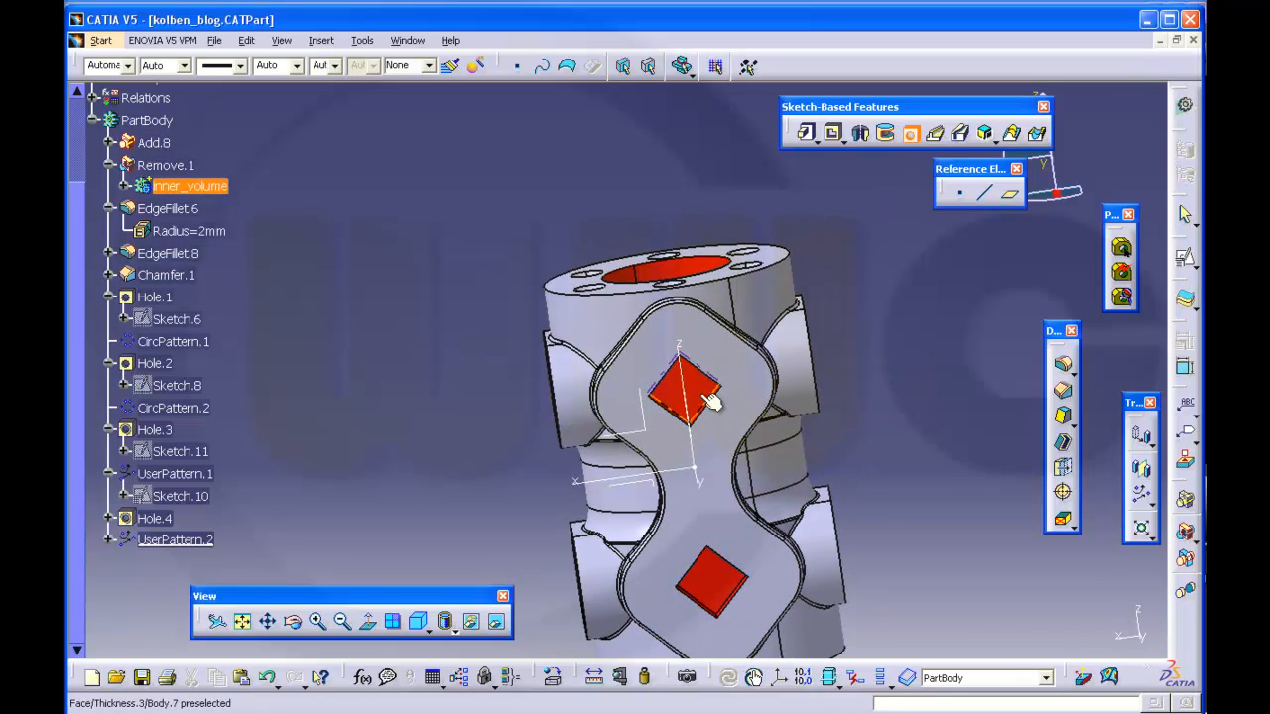
left_click(711, 400)
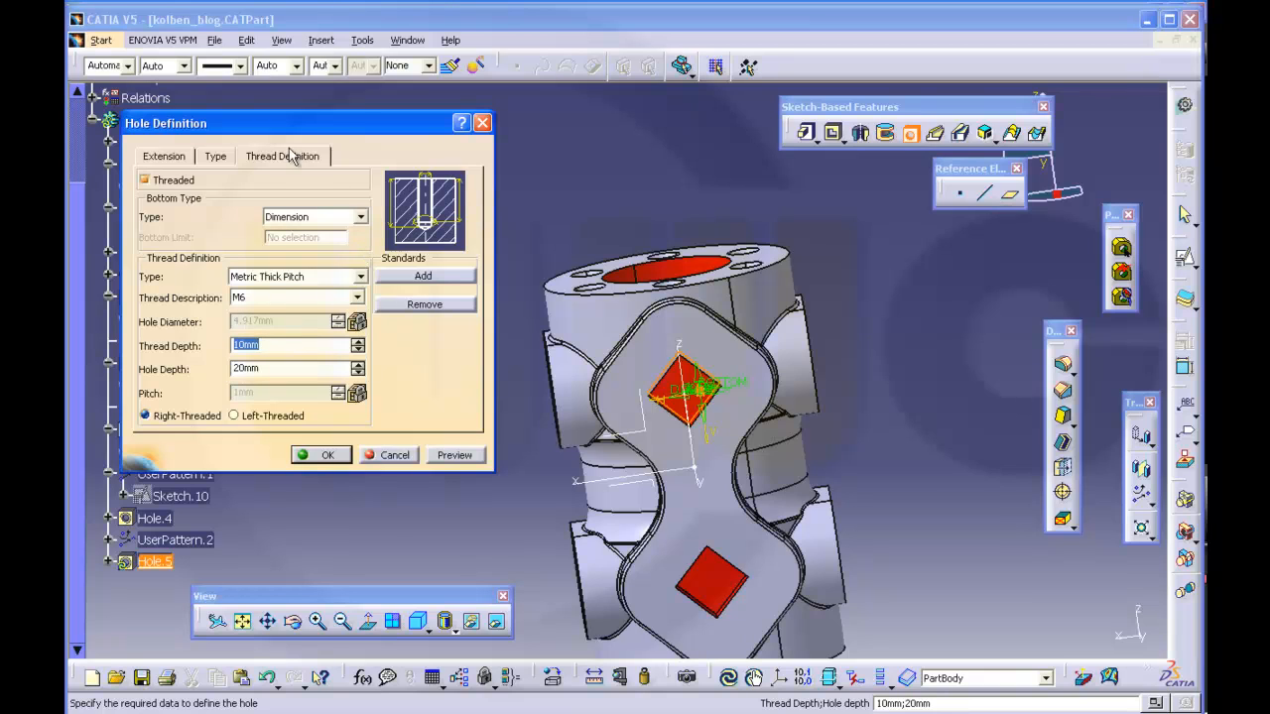
left_click(231, 163)
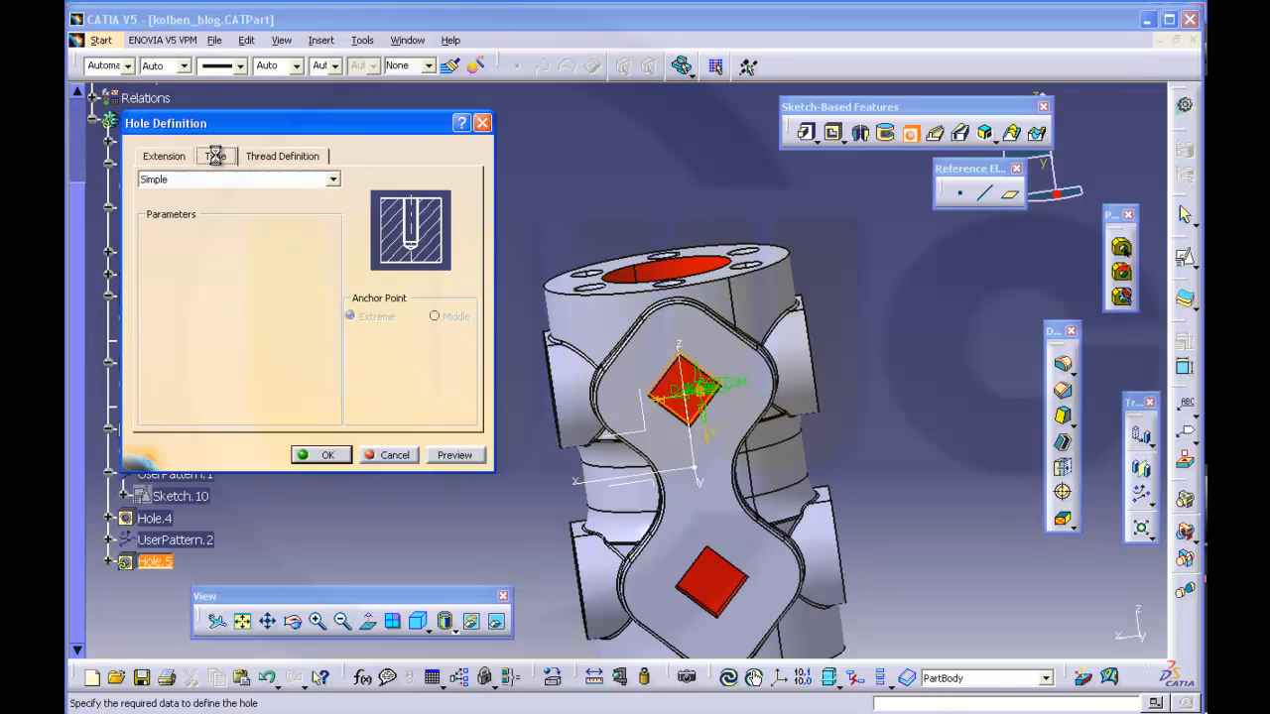
left_click(334, 179)
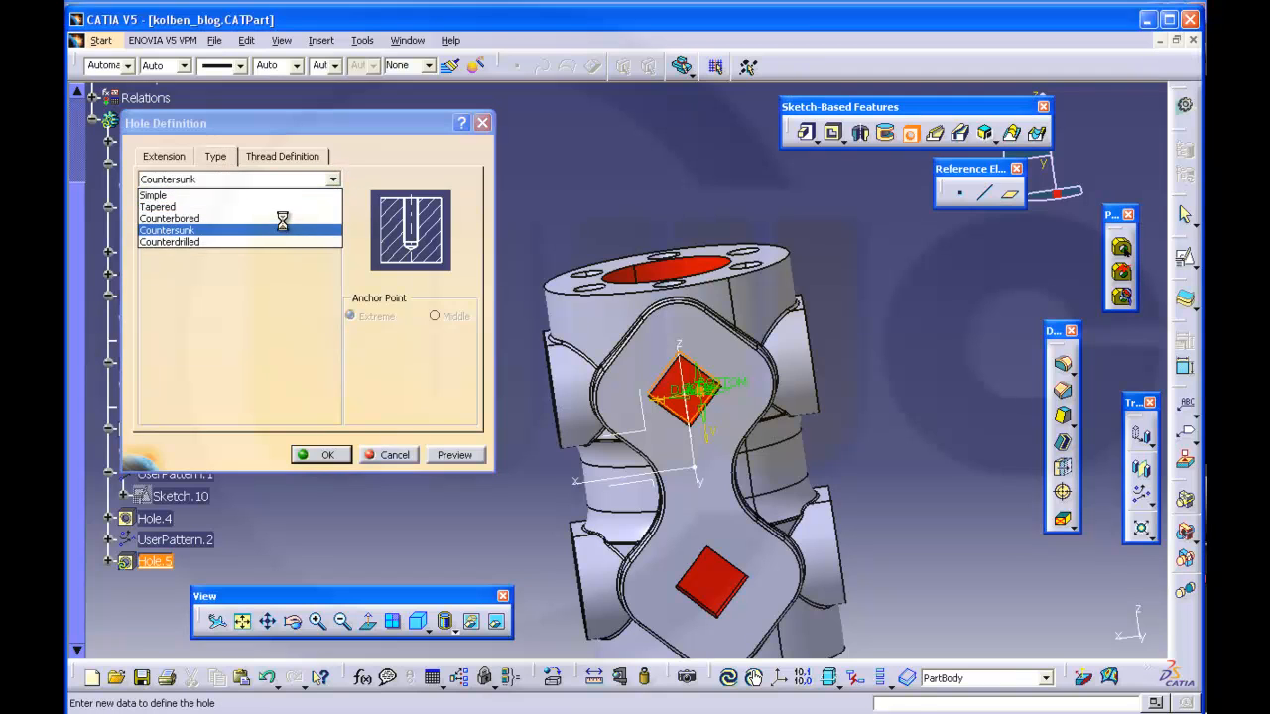
left_click(272, 230)
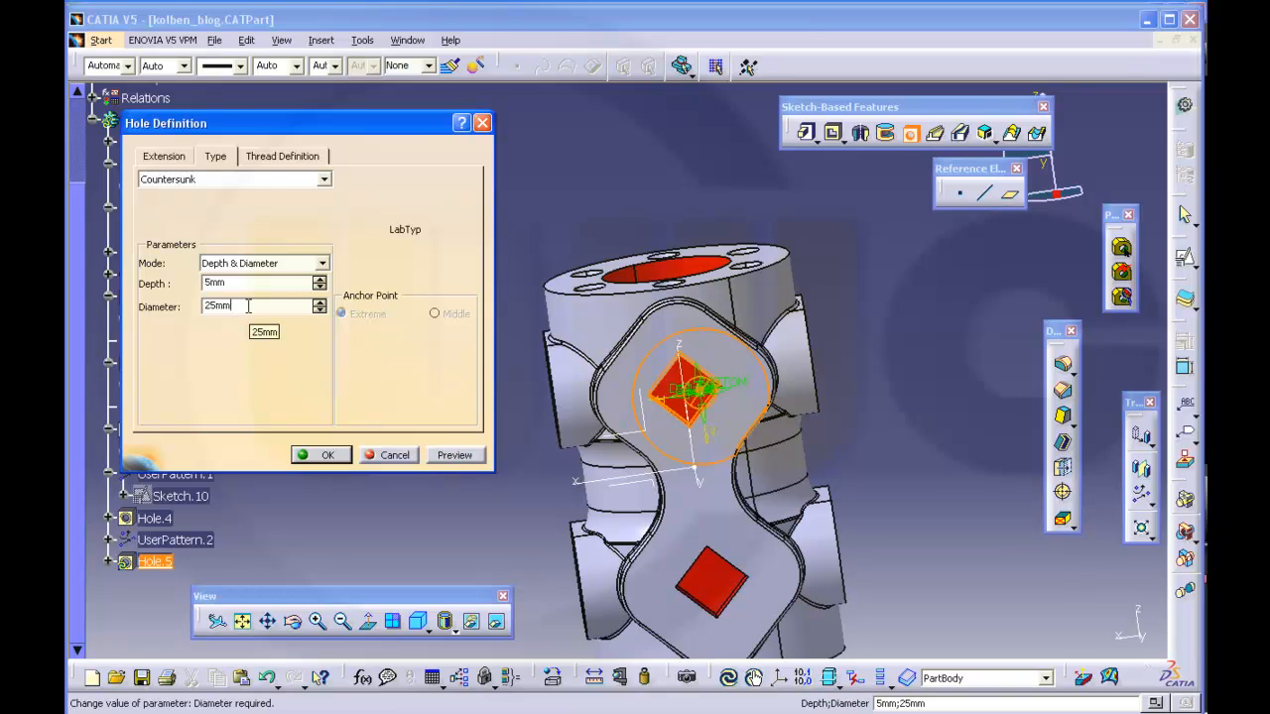
double_click(248, 307)
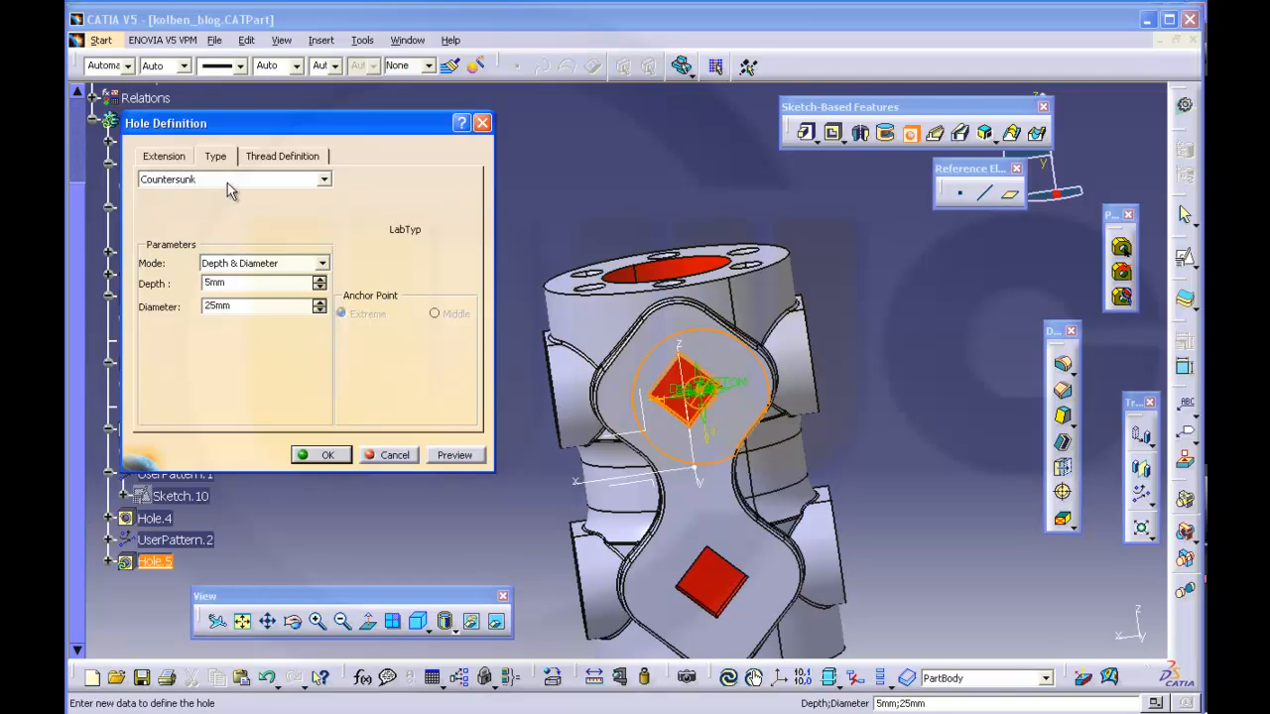
Set the countersunk hole's blind depth to 50 mm
left_click(182, 159)
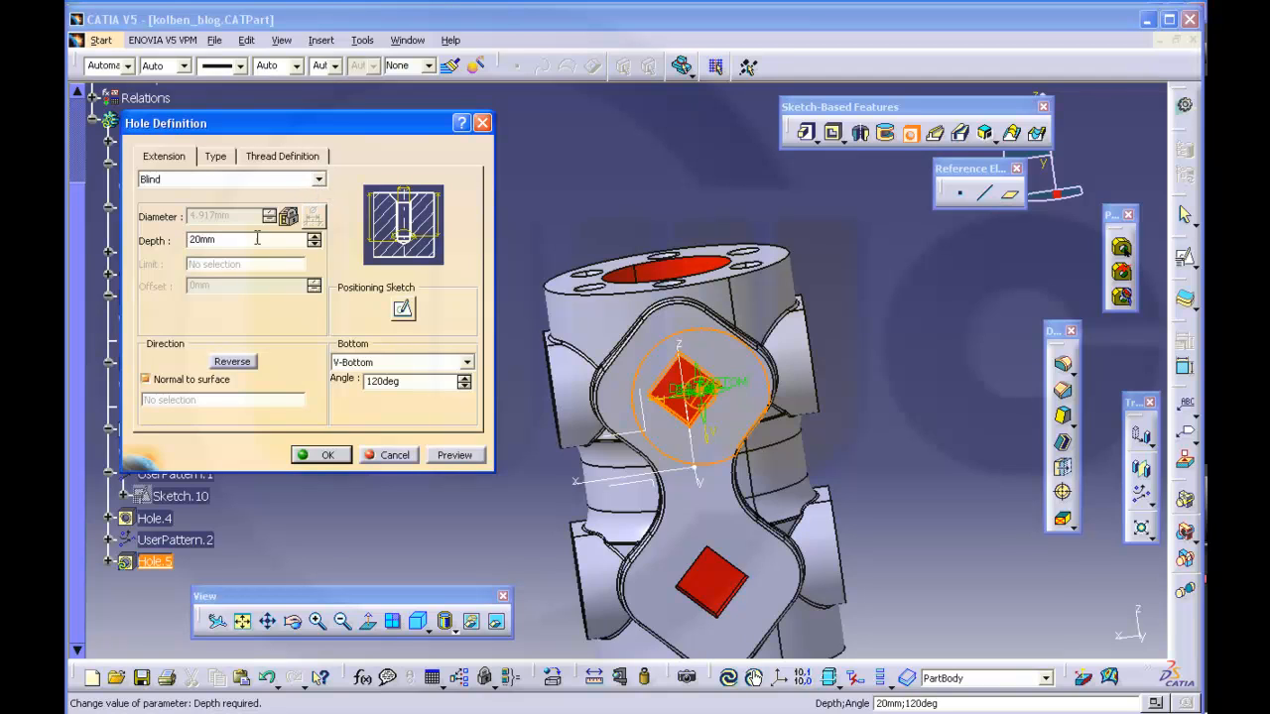
left_click_drag(254, 240, 165, 241)
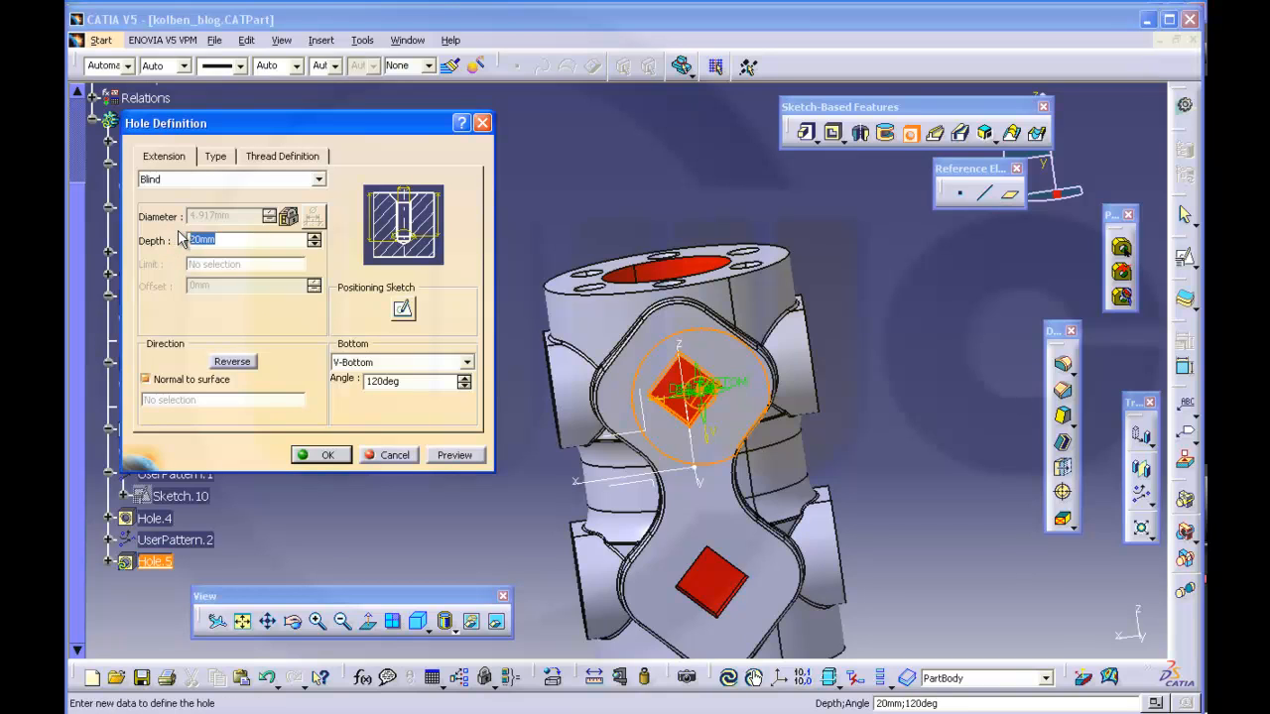
type("50")
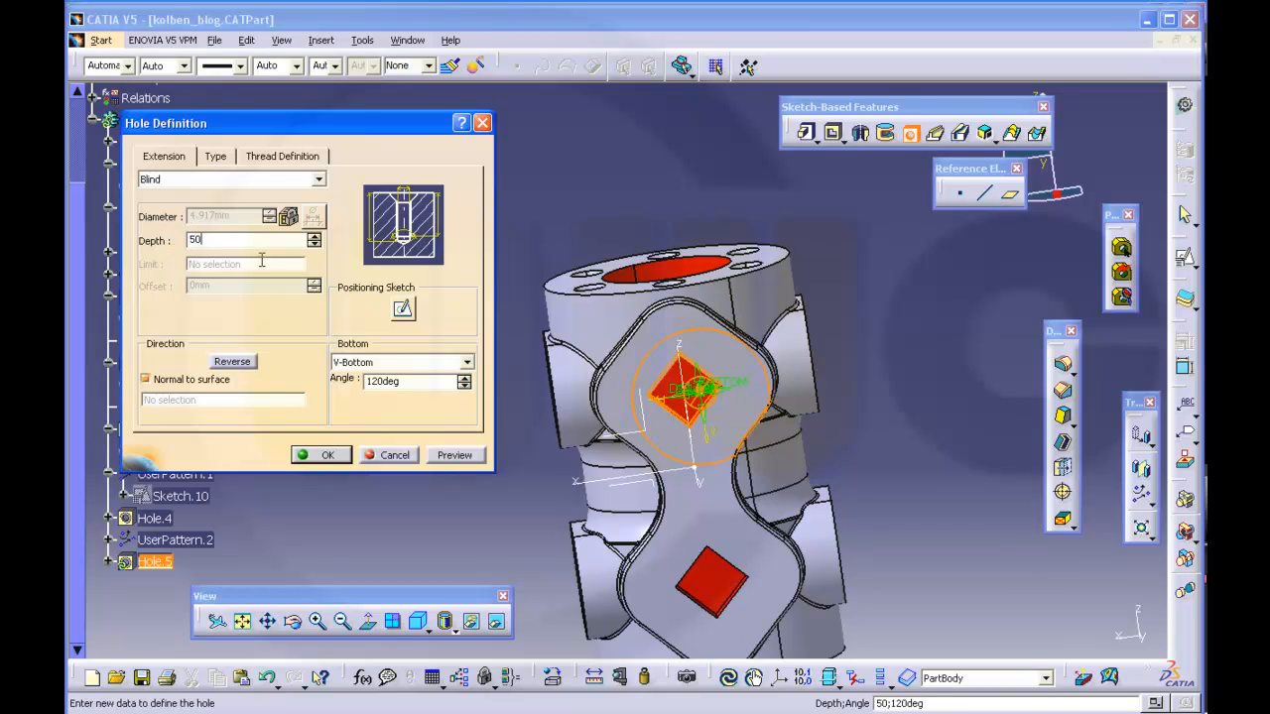
left_click(241, 180)
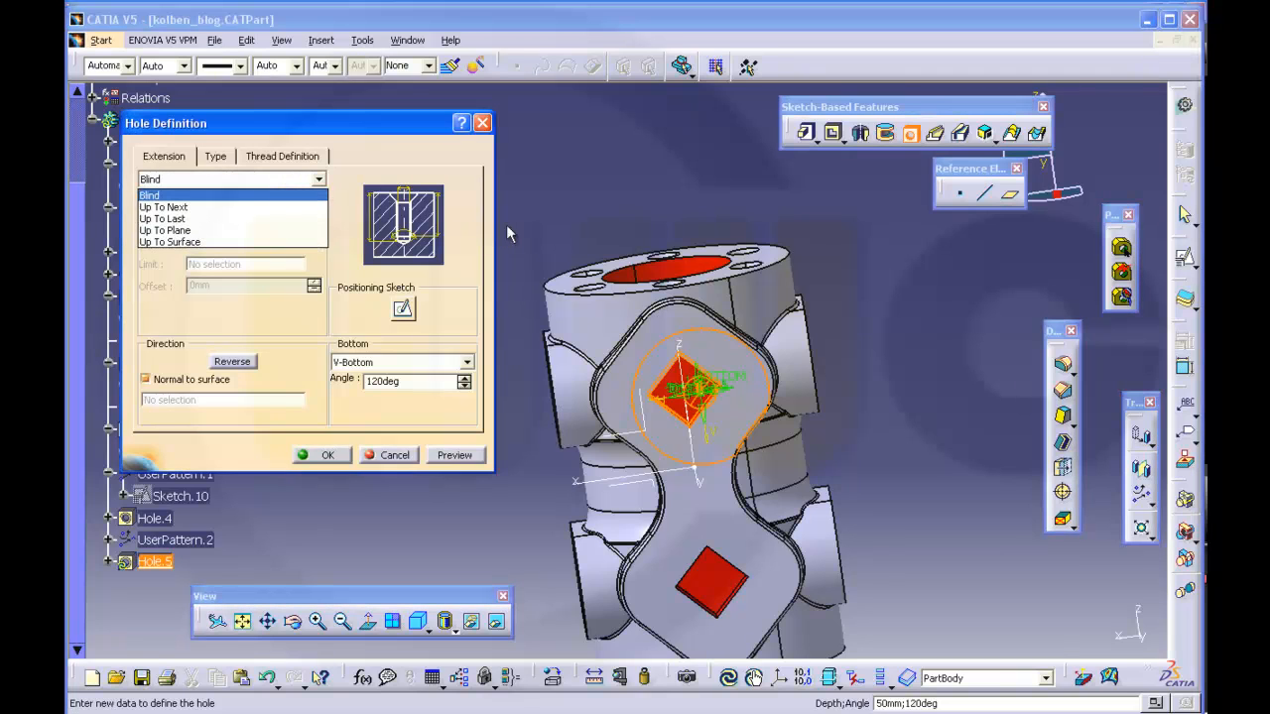
In the hole's positioning sketch, move the point toward the other diamond-shaped opening and dimension it 75 mm from the part's x axis
left_click(407, 307)
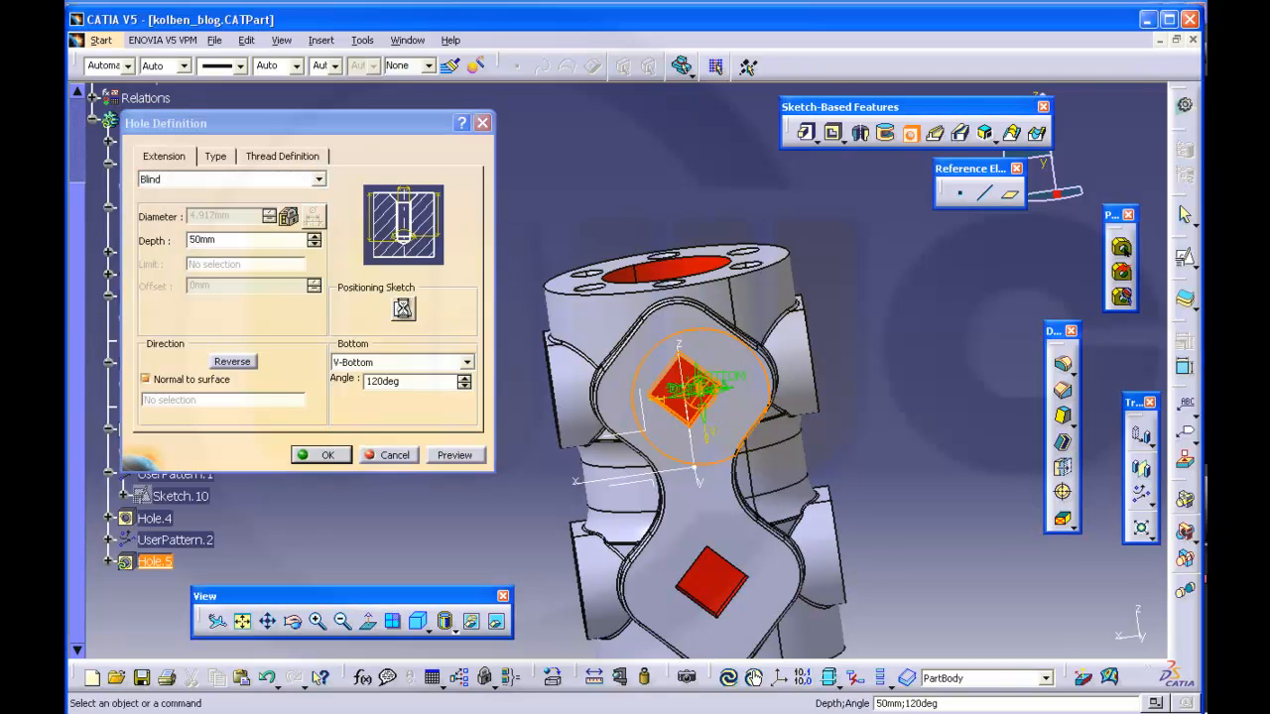
left_click(405, 310)
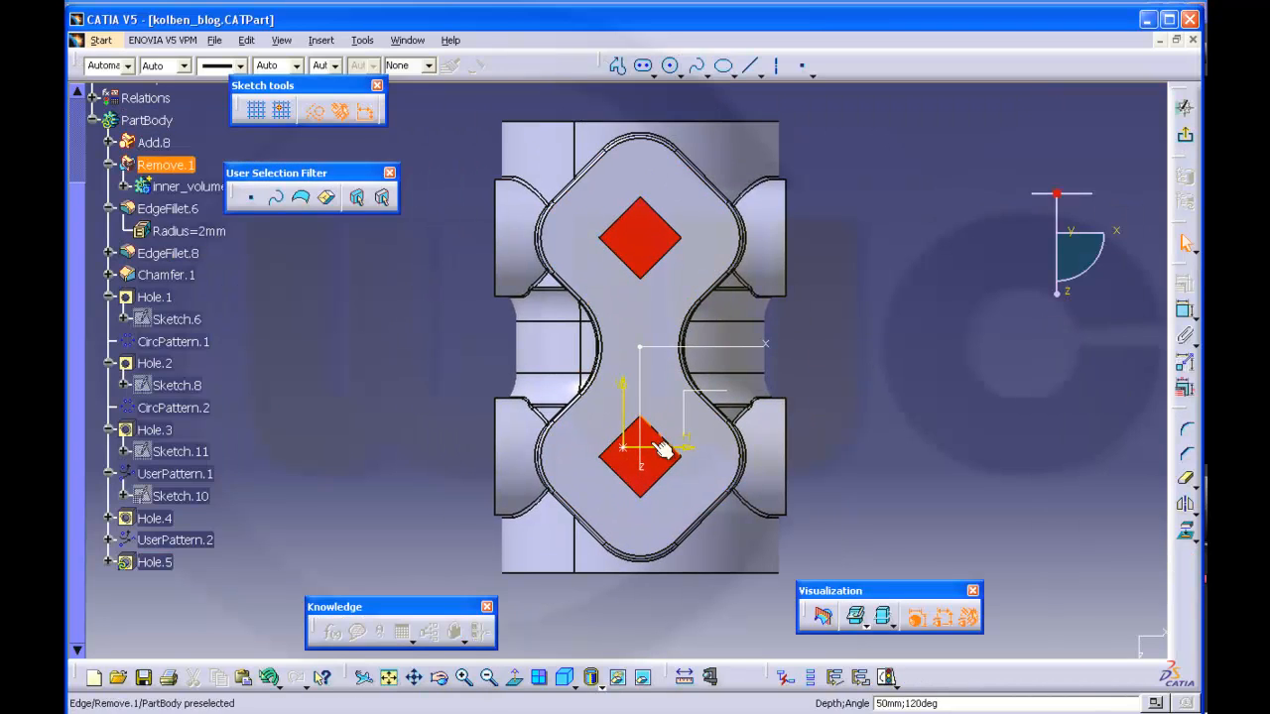
mouse_move(625, 448)
left_mouse_down()
mouse_move(637, 411)
mouse_move(865, 273)
mouse_move(842, 207)
left_mouse_up()
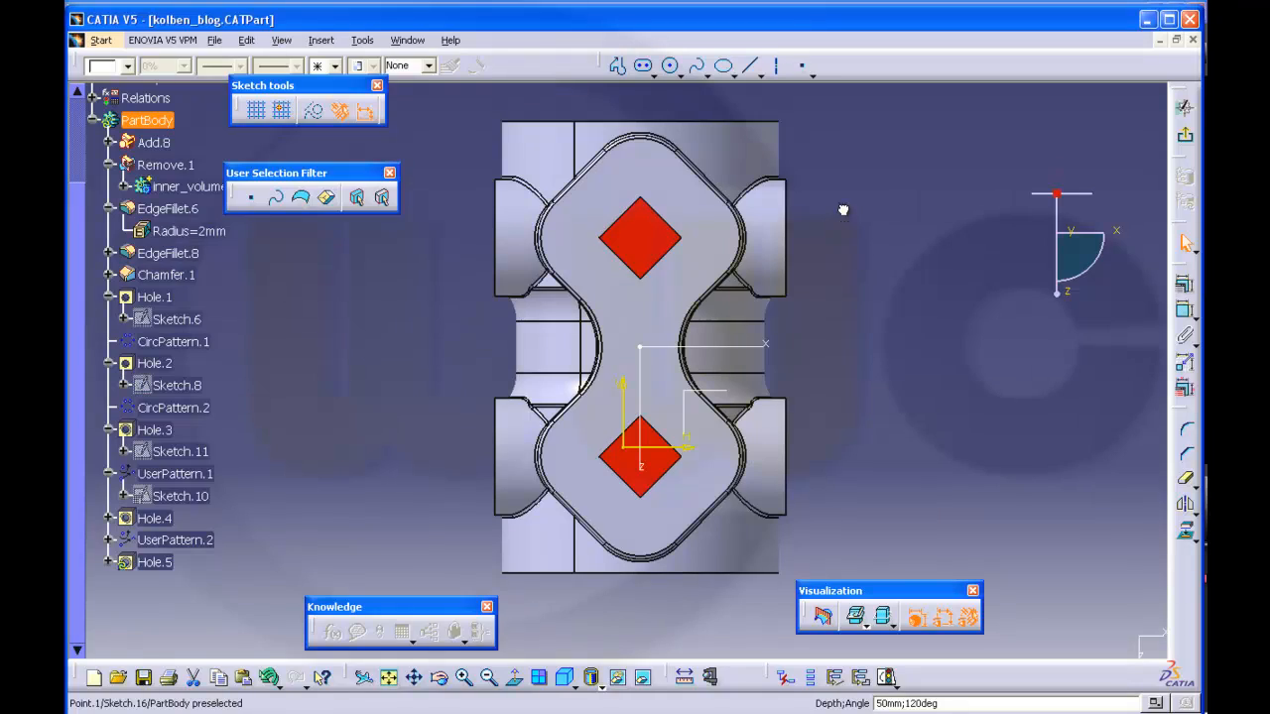
left_click(1180, 310)
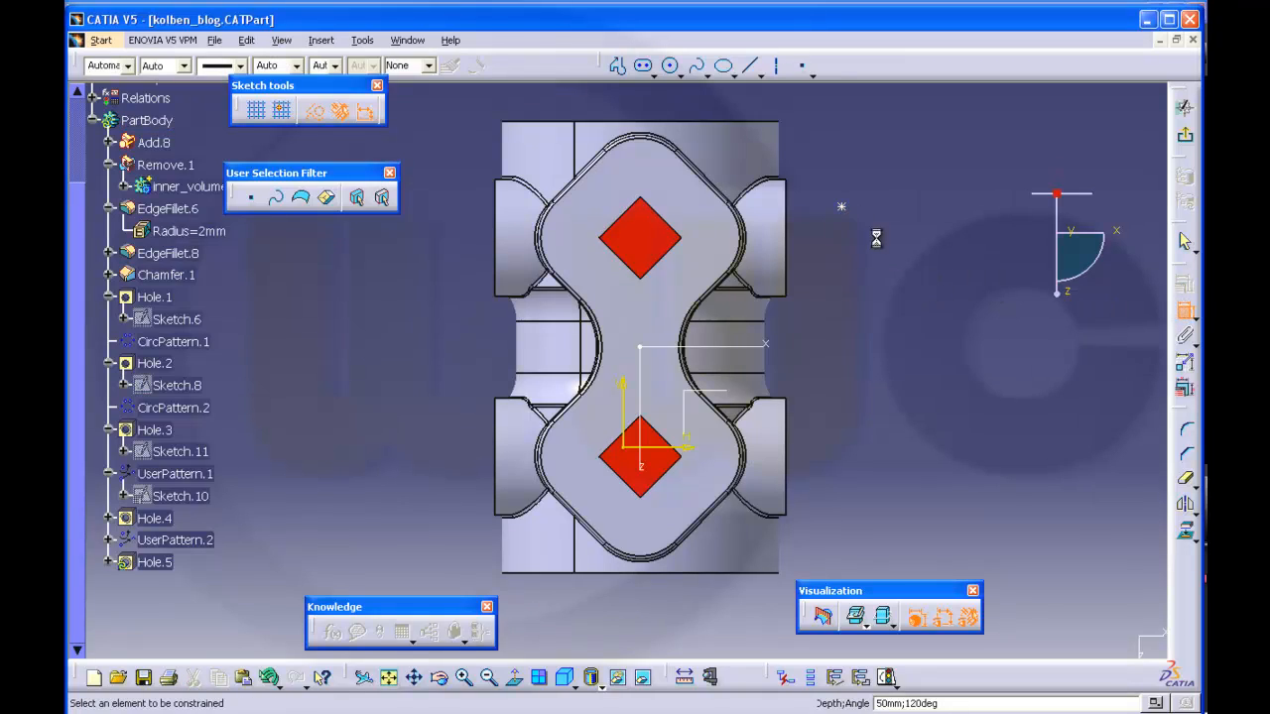
left_click(842, 206)
left_click(769, 345)
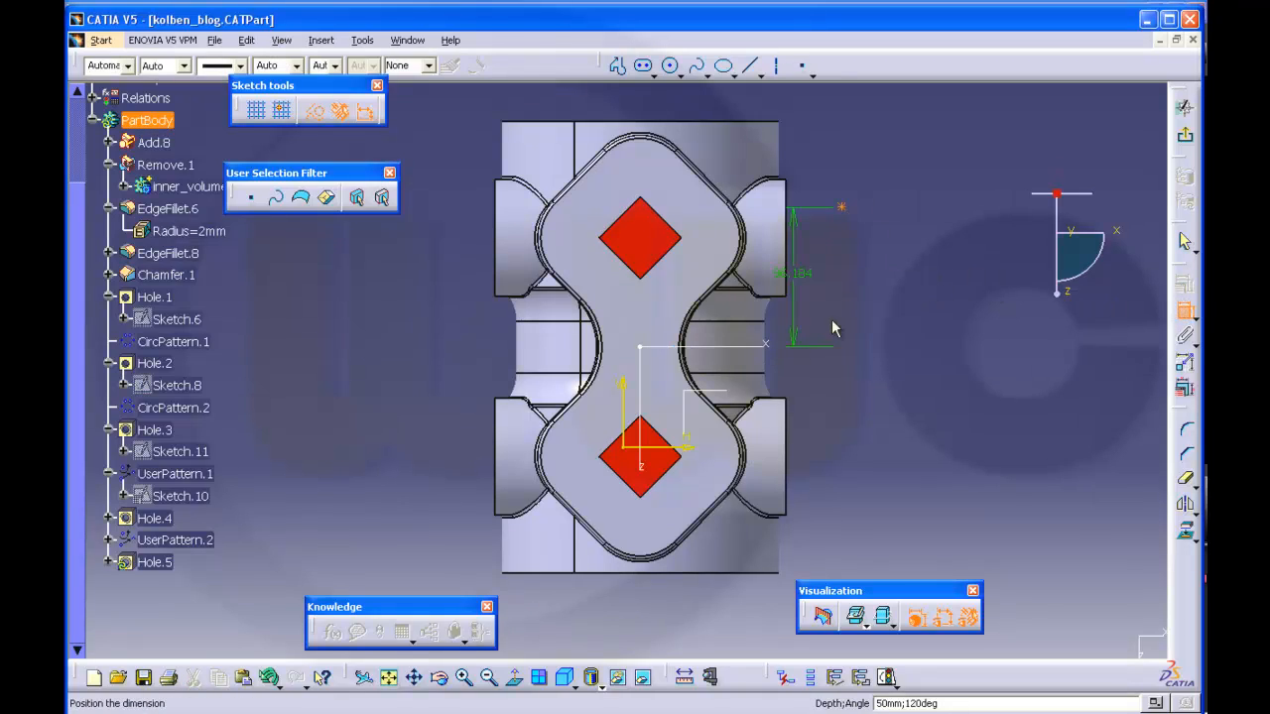
left_click(877, 303)
double_click(873, 309)
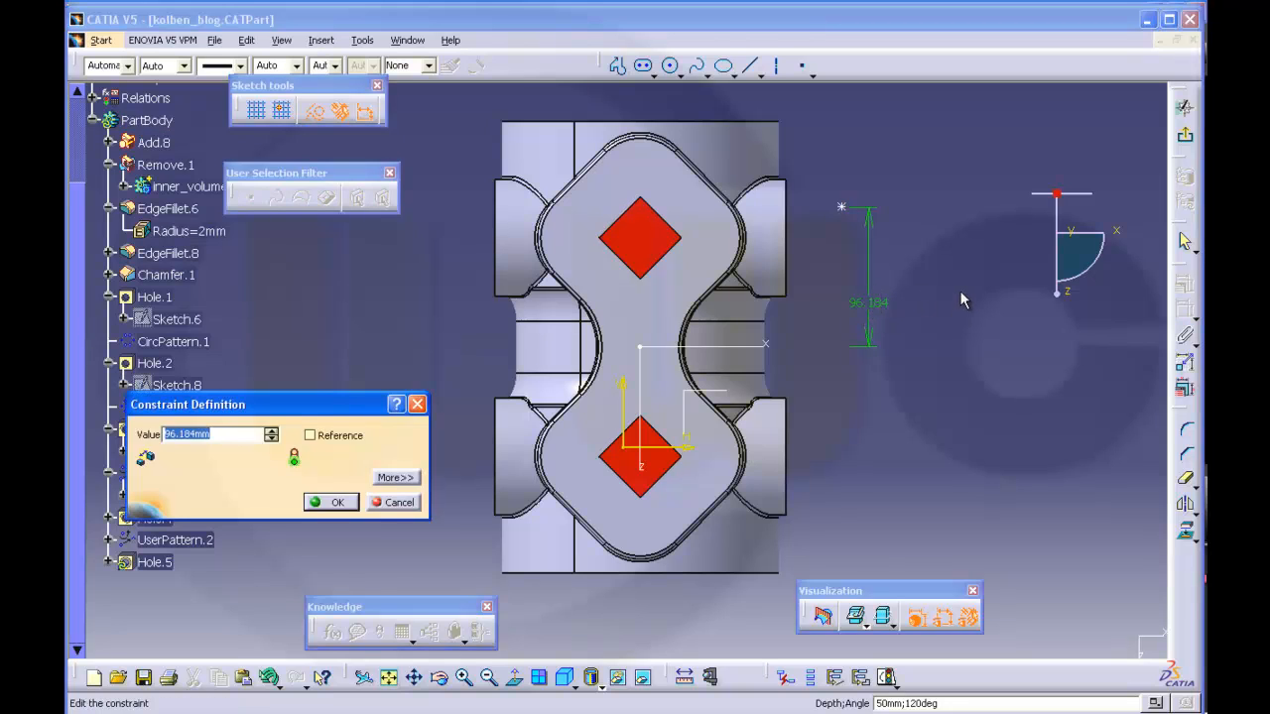
type("75")
key("Return")
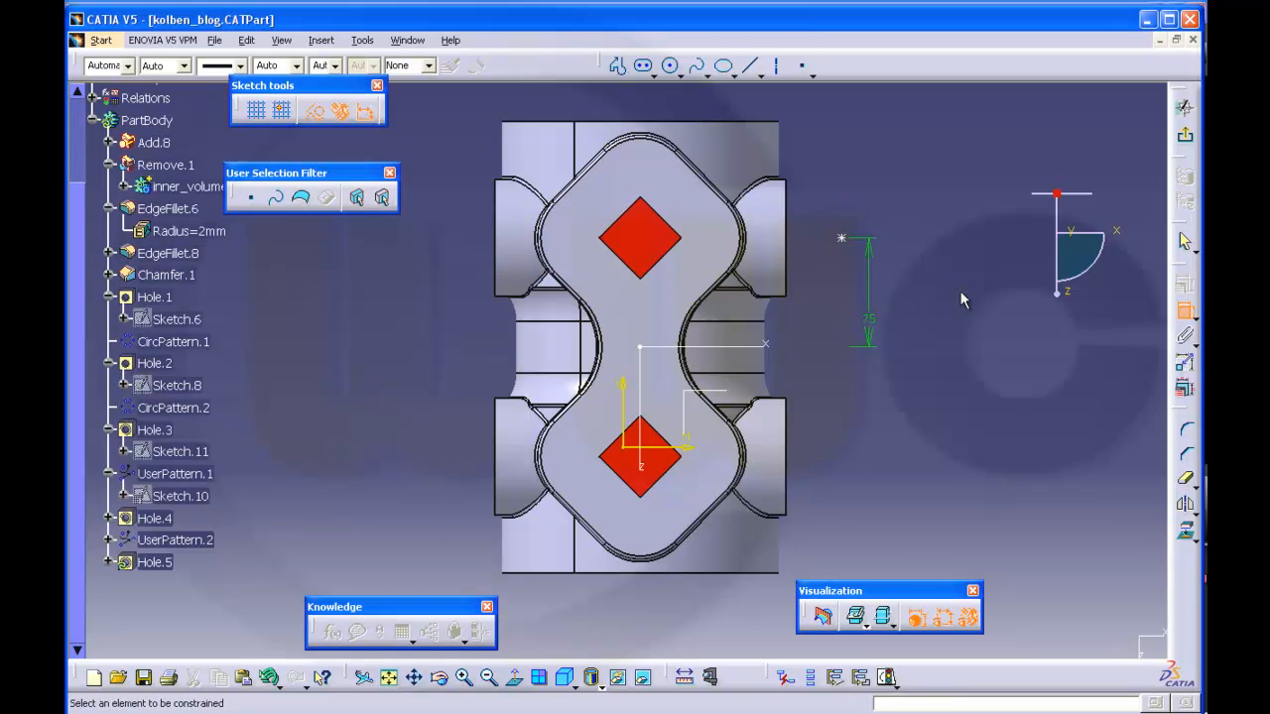
Constrain the positioning point to coincide with the part's z axis, leave the sketch and create the countersunk hole
left_click(646, 376)
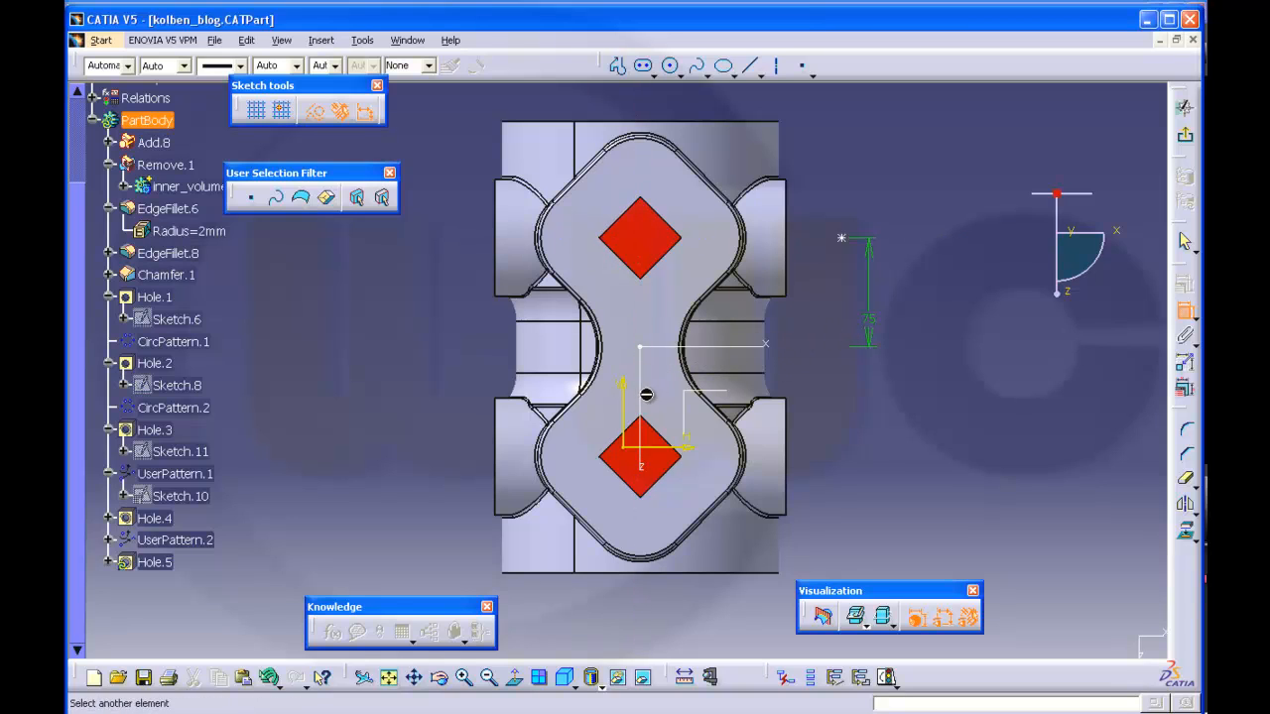
left_click(842, 239)
right_click(841, 189)
left_click(910, 259)
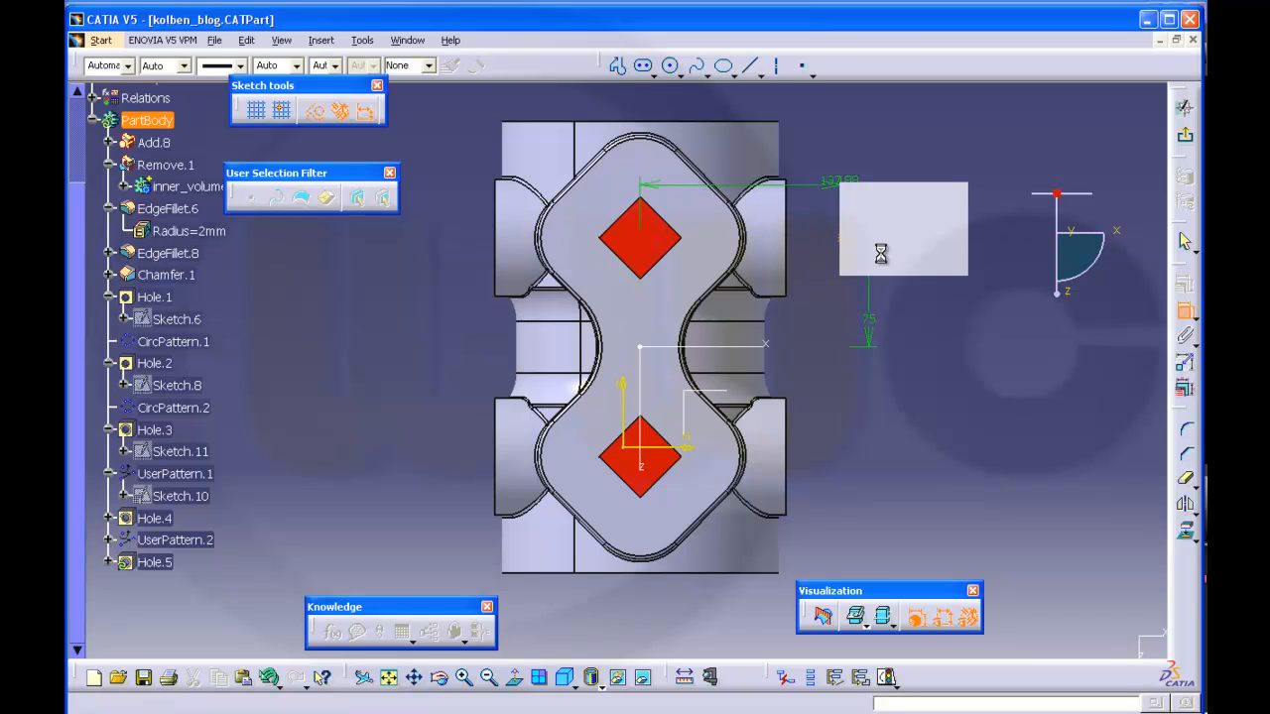
left_click(1185, 135)
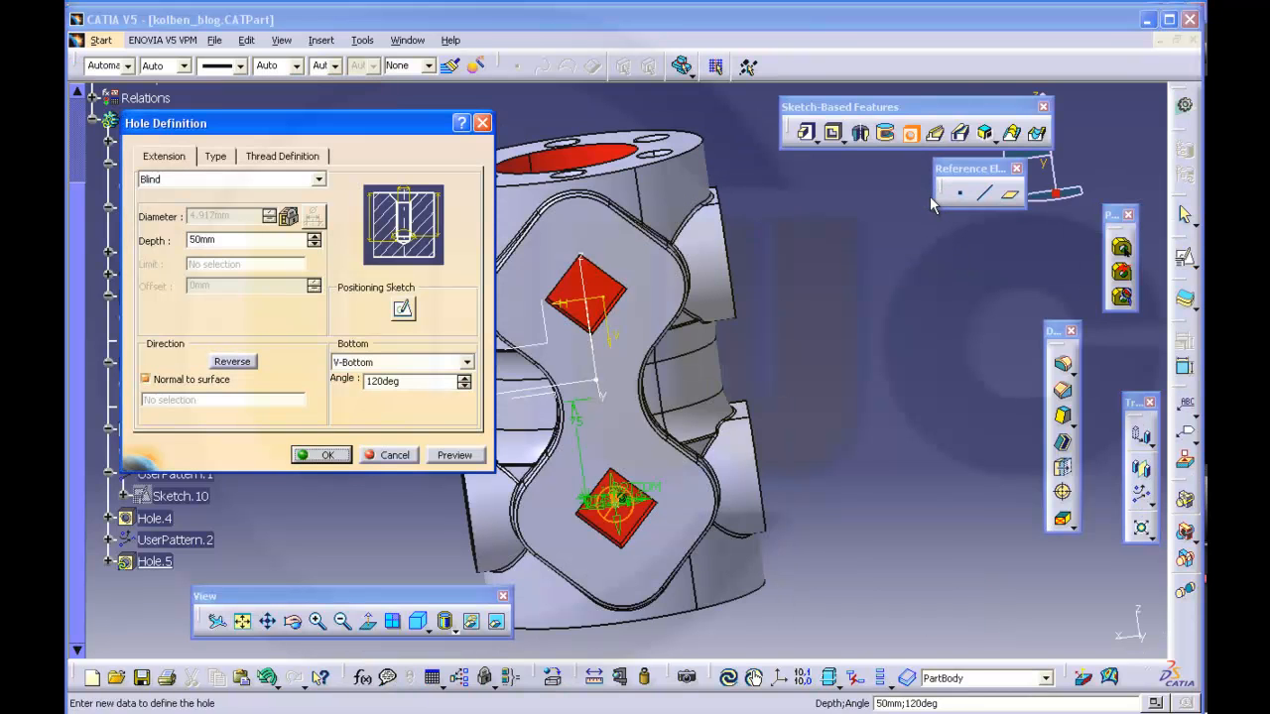
middle_click_drag(830, 312, 783, 276)
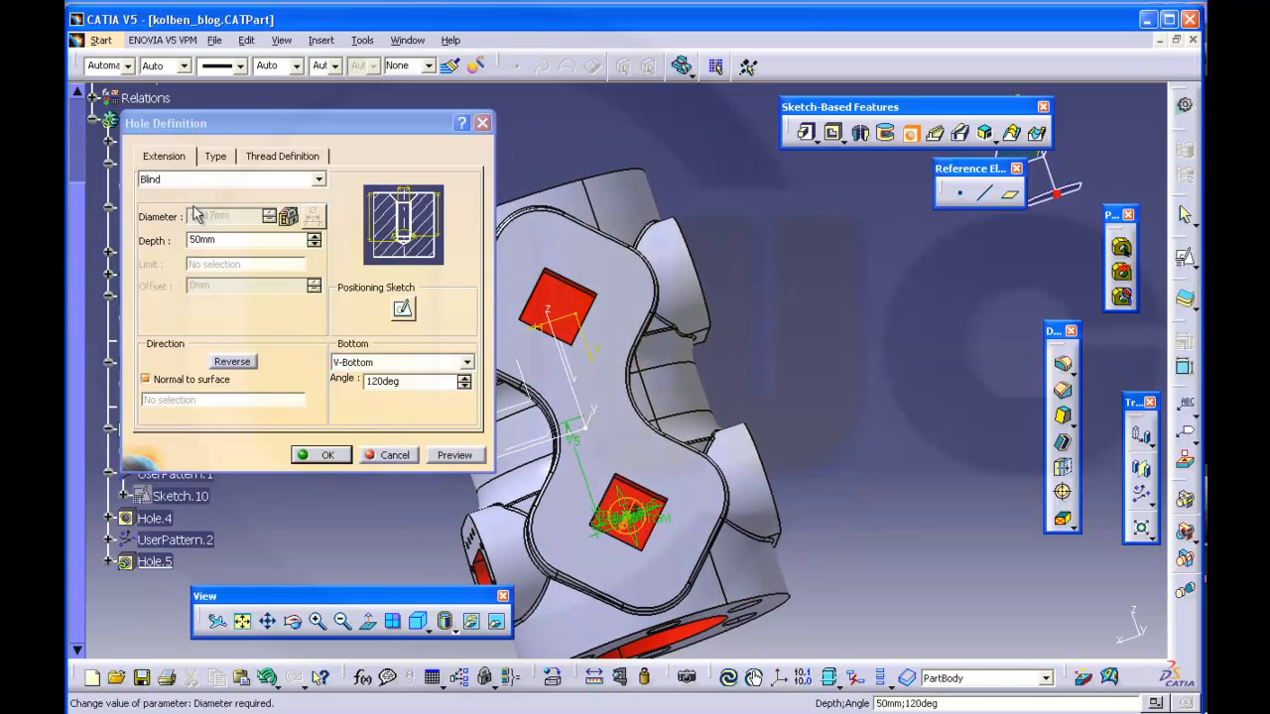
left_click(216, 156)
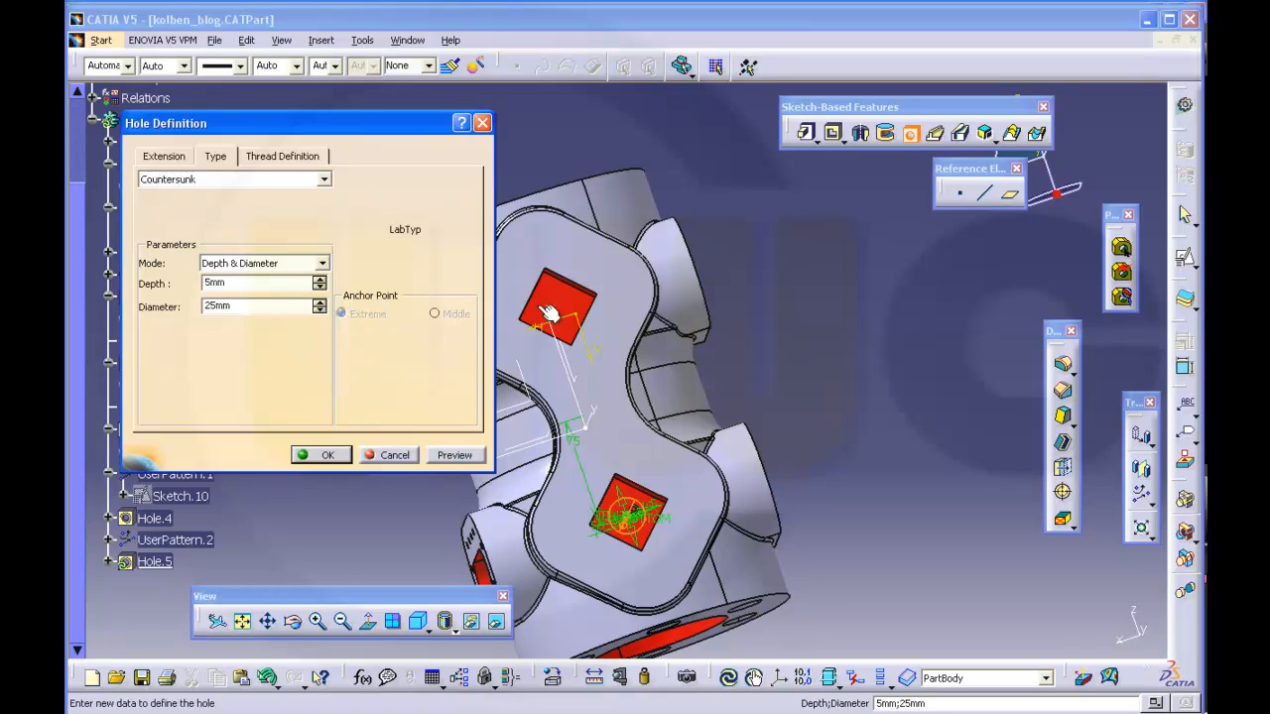
left_click(331, 455)
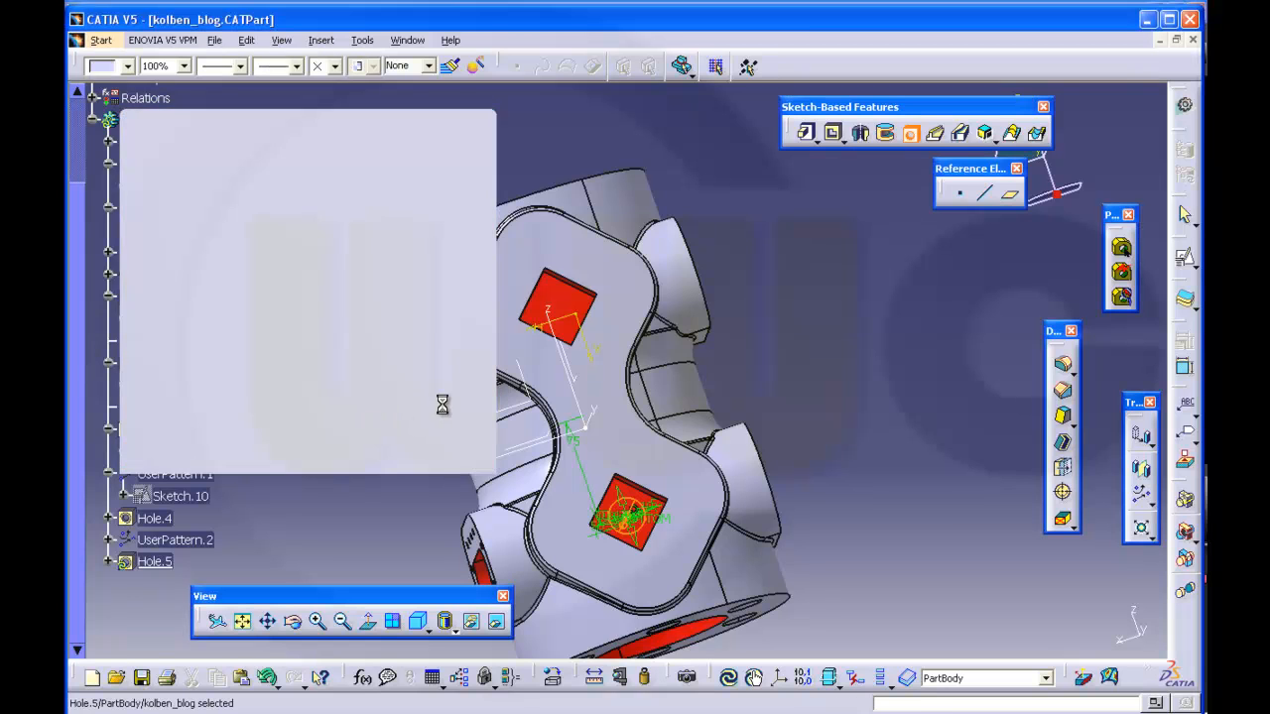
Edit Hole.5 to remove its thread and set the hole diameter to 15 mm
middle_click_drag(748, 349, 722, 468)
double_click(156, 562)
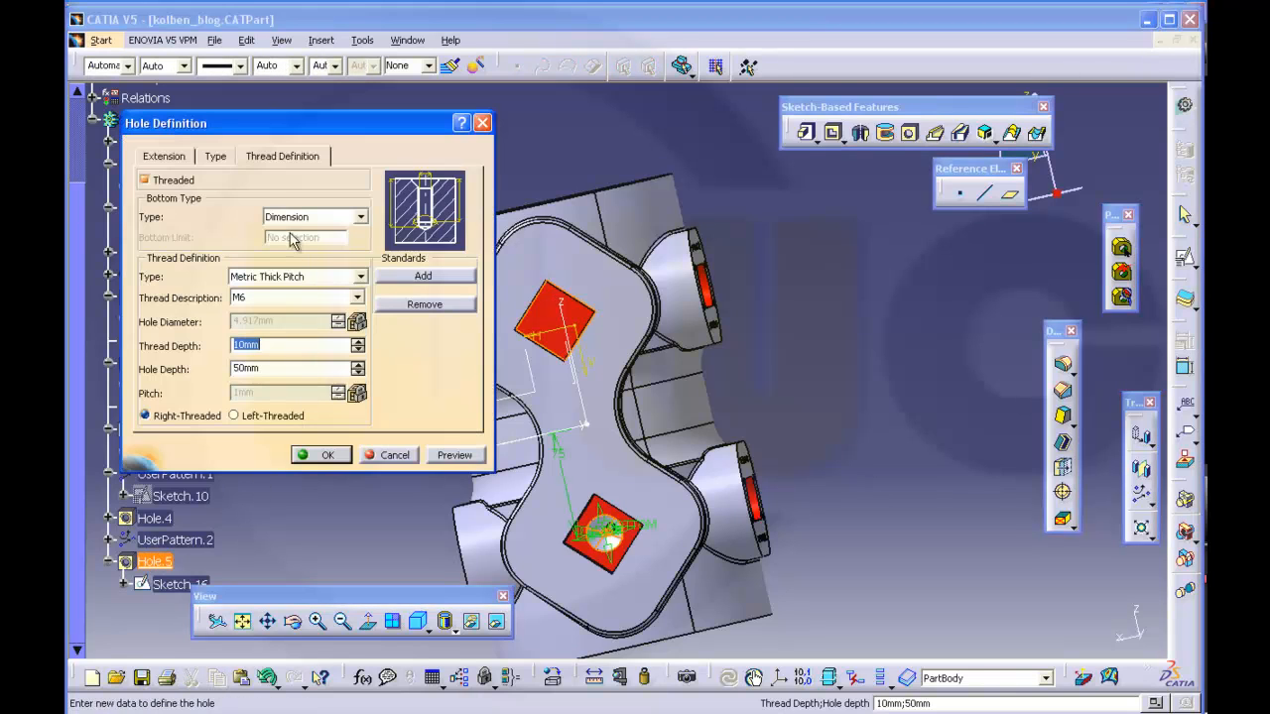
left_click(146, 180)
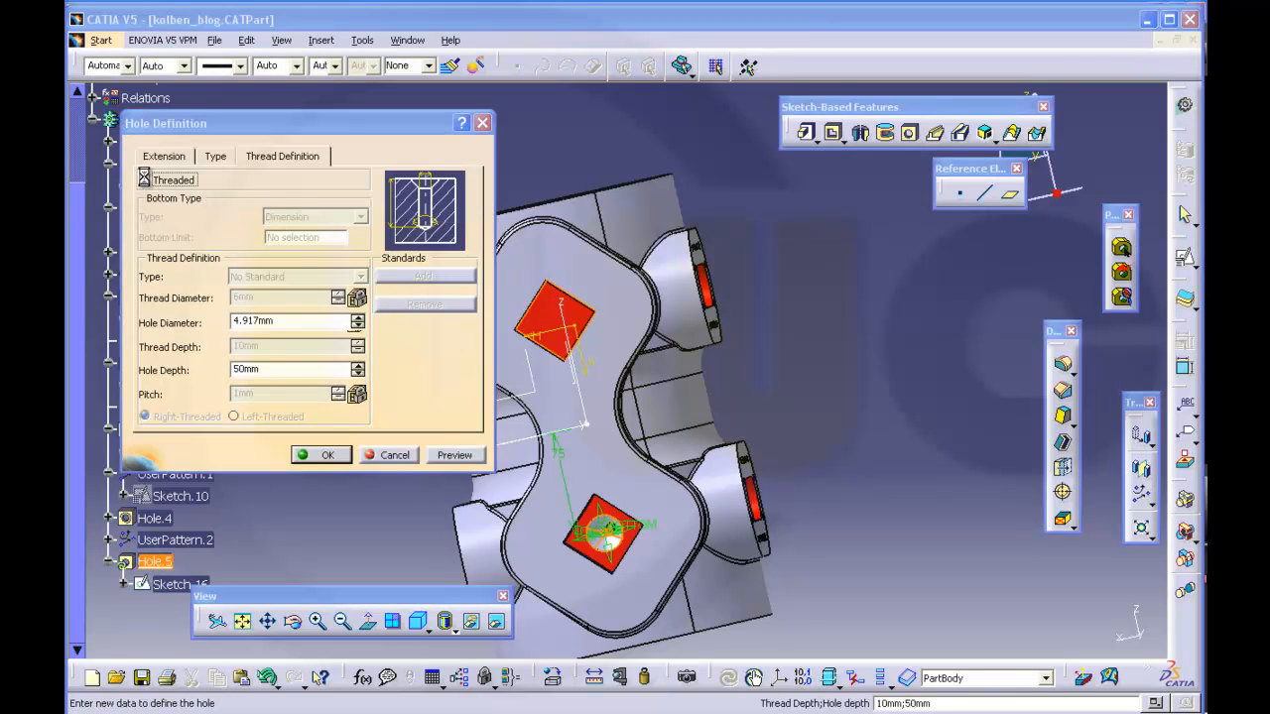
left_click(176, 161)
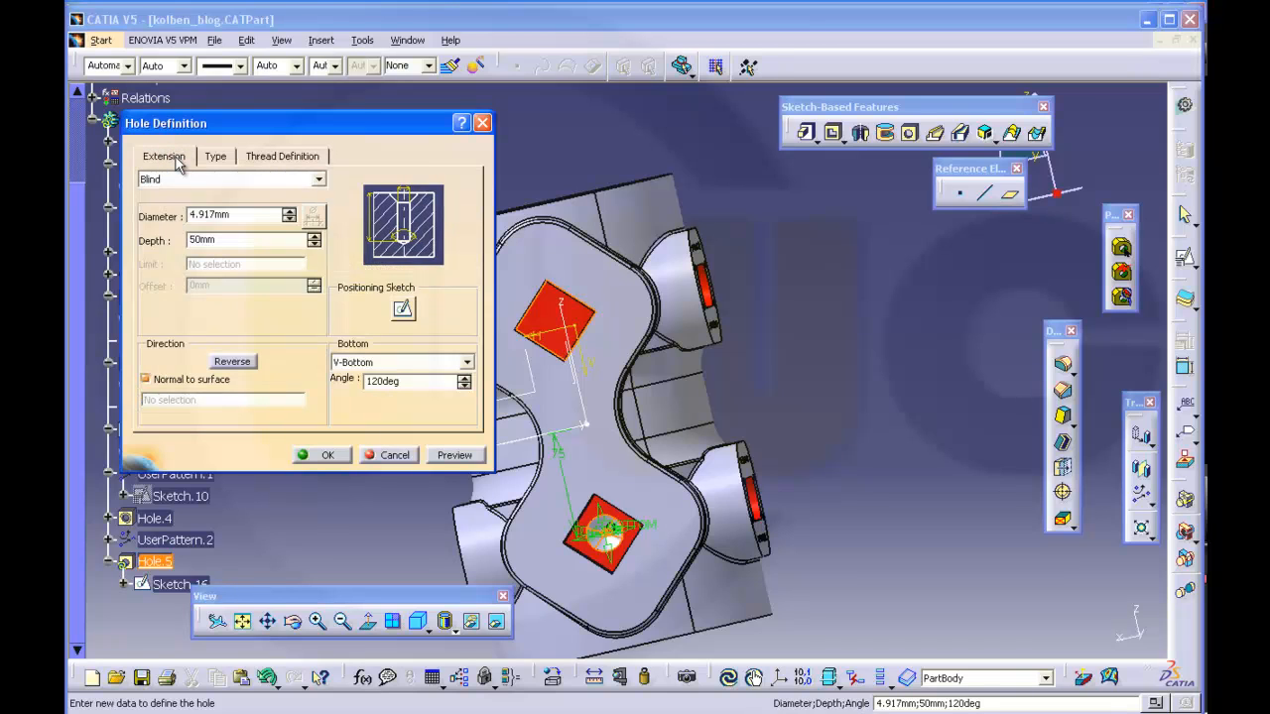
double_click(241, 220)
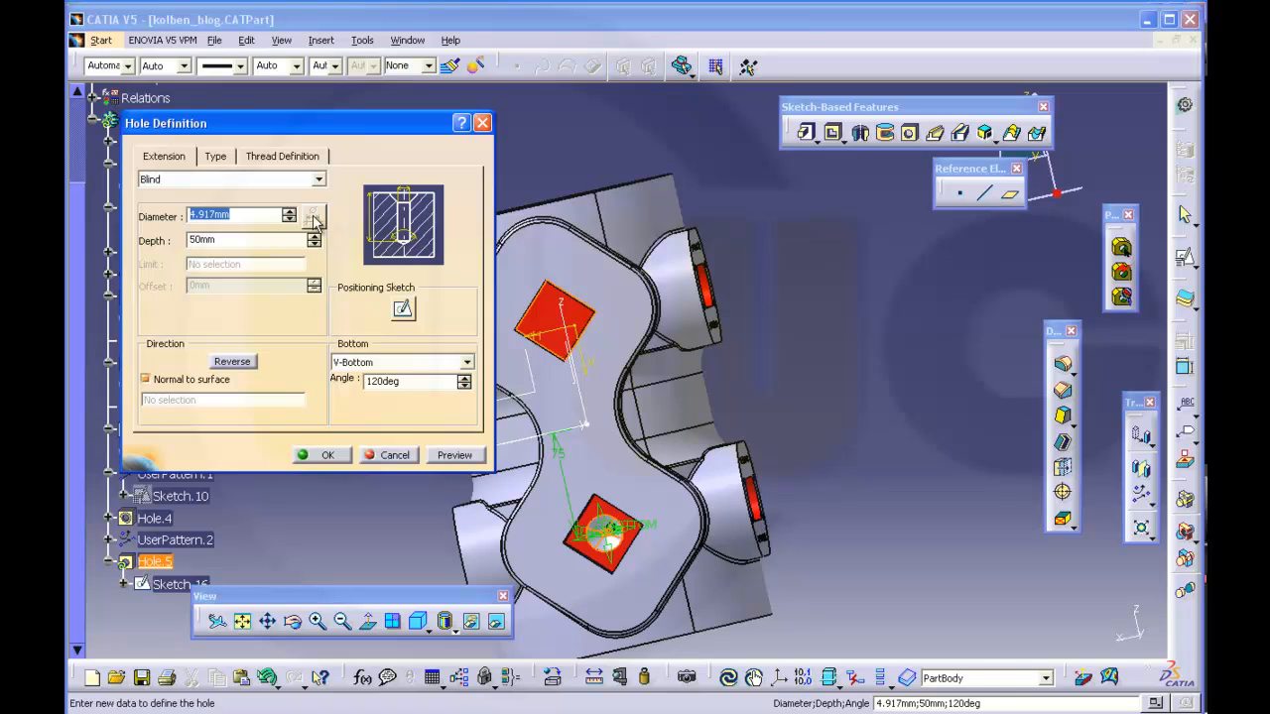
type("15")
left_click(333, 458)
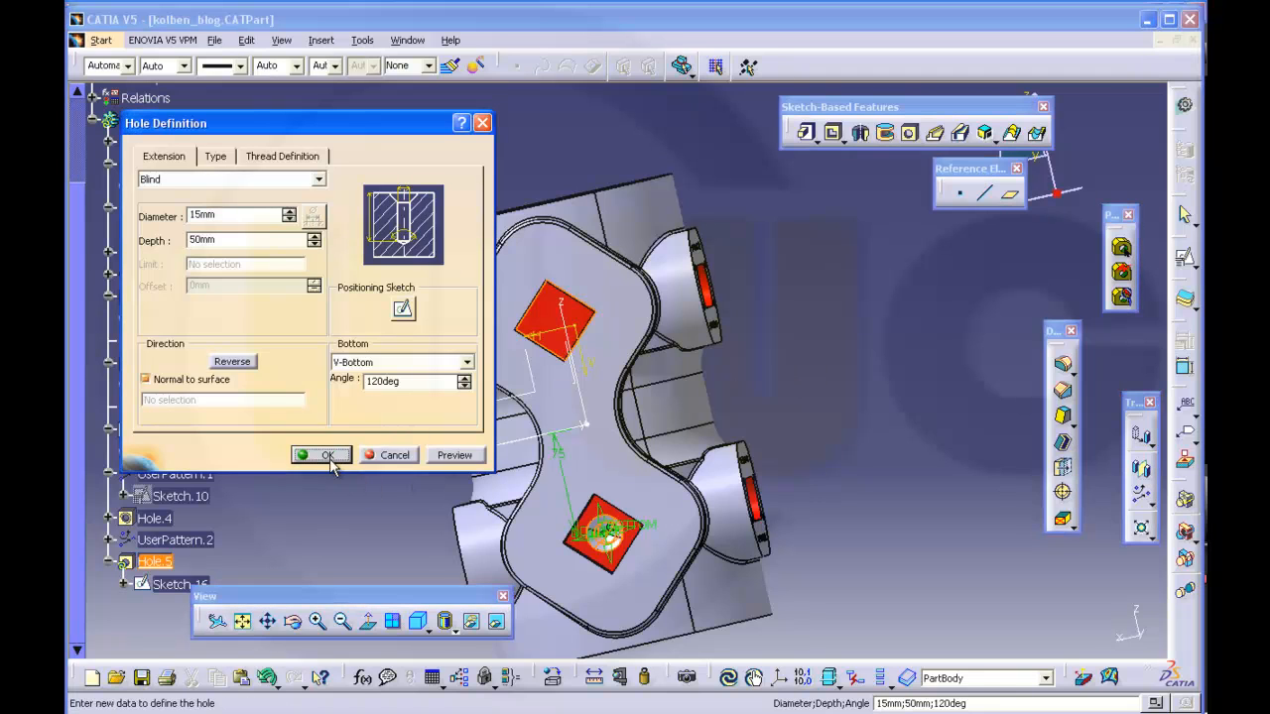
left_click(327, 455)
Change the extension of Hole.5 from Blind to Up To Next
middle_click_drag(841, 417, 613, 493)
middle_click_drag(551, 492, 641, 496)
middle_click_drag(400, 312, 335, 433)
double_click(158, 564)
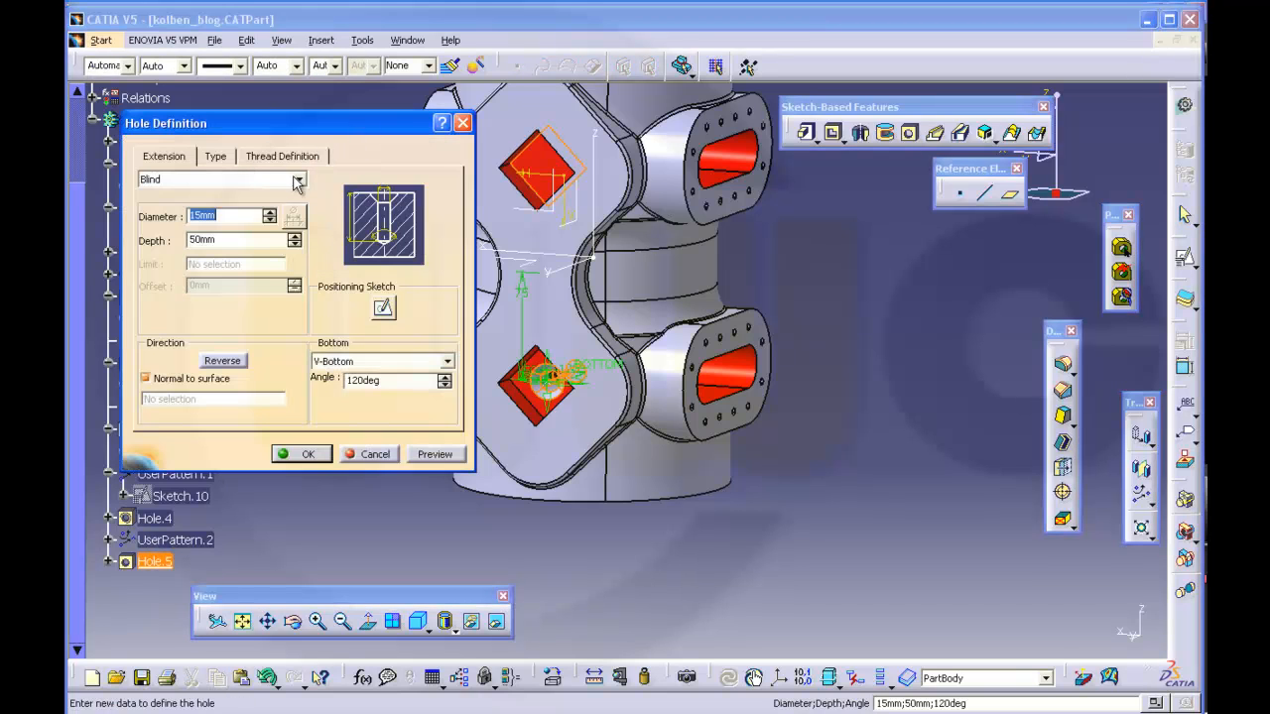
left_click(297, 179)
left_click(298, 207)
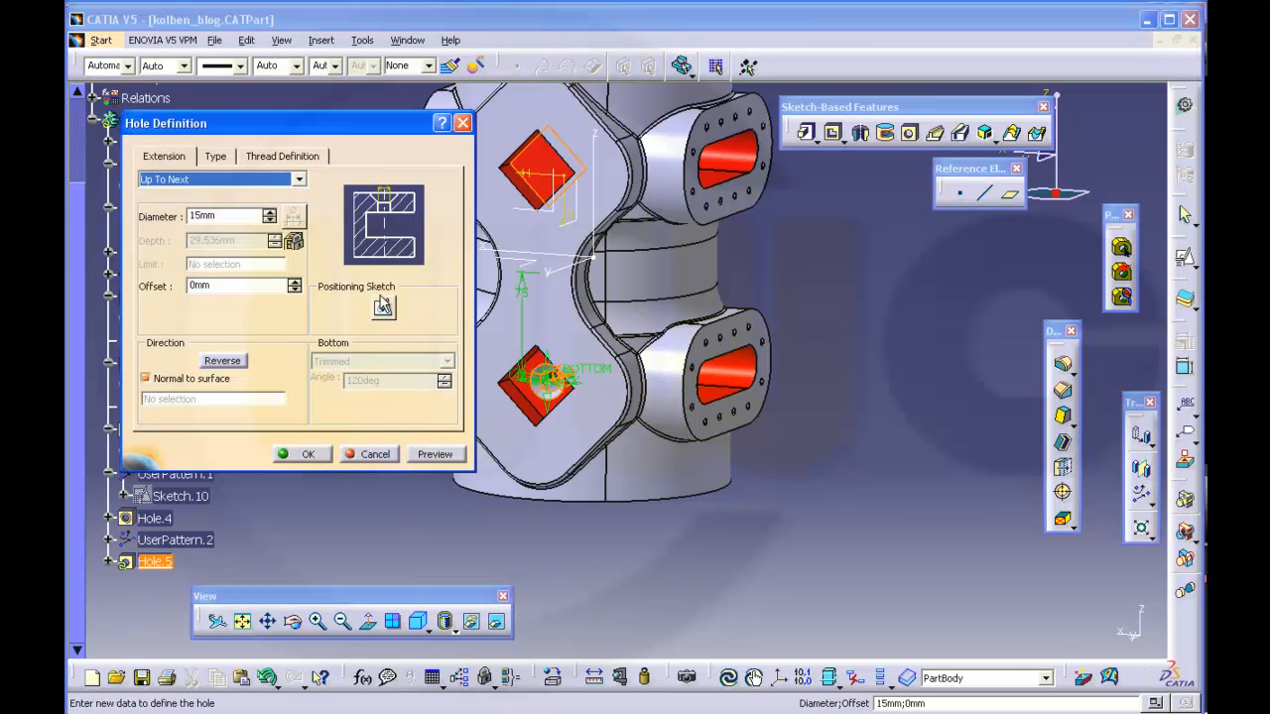
left_click(320, 457)
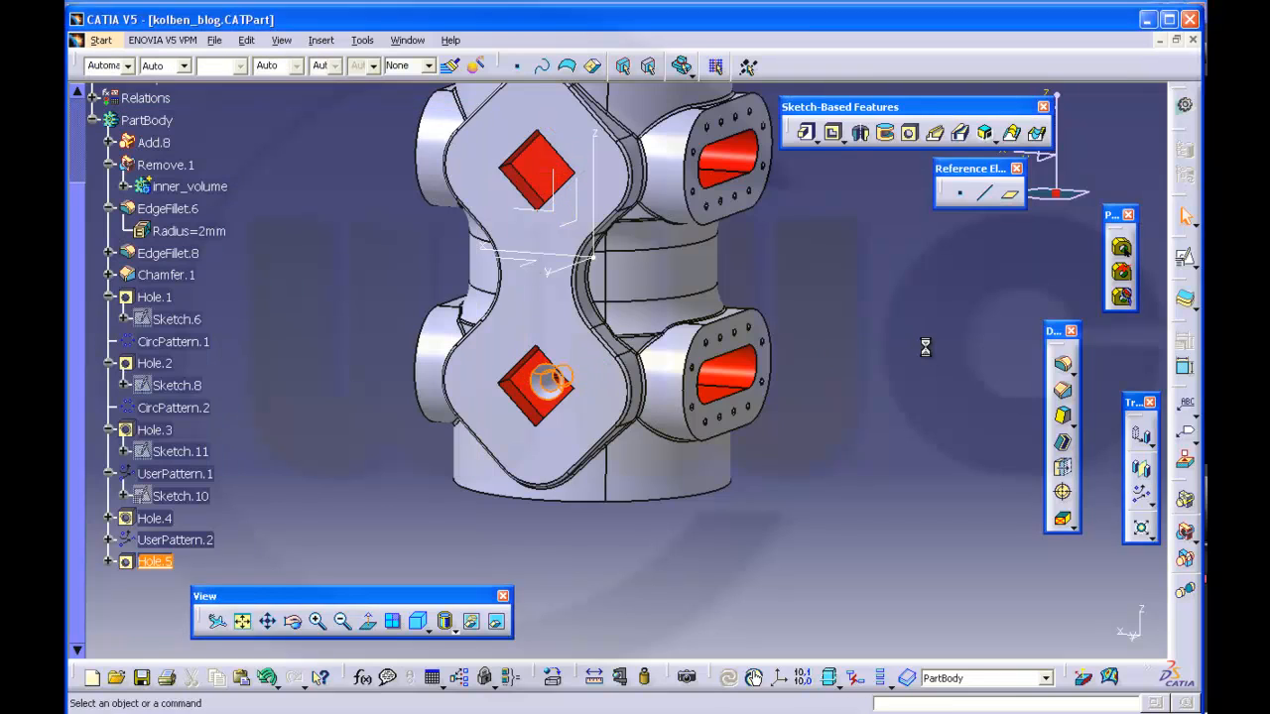
Pattern Hole.5 rectangularly along the part's z axis with 2 instances spaced 150 mm, keeping its specifications
middle_click_drag(847, 375, 864, 316)
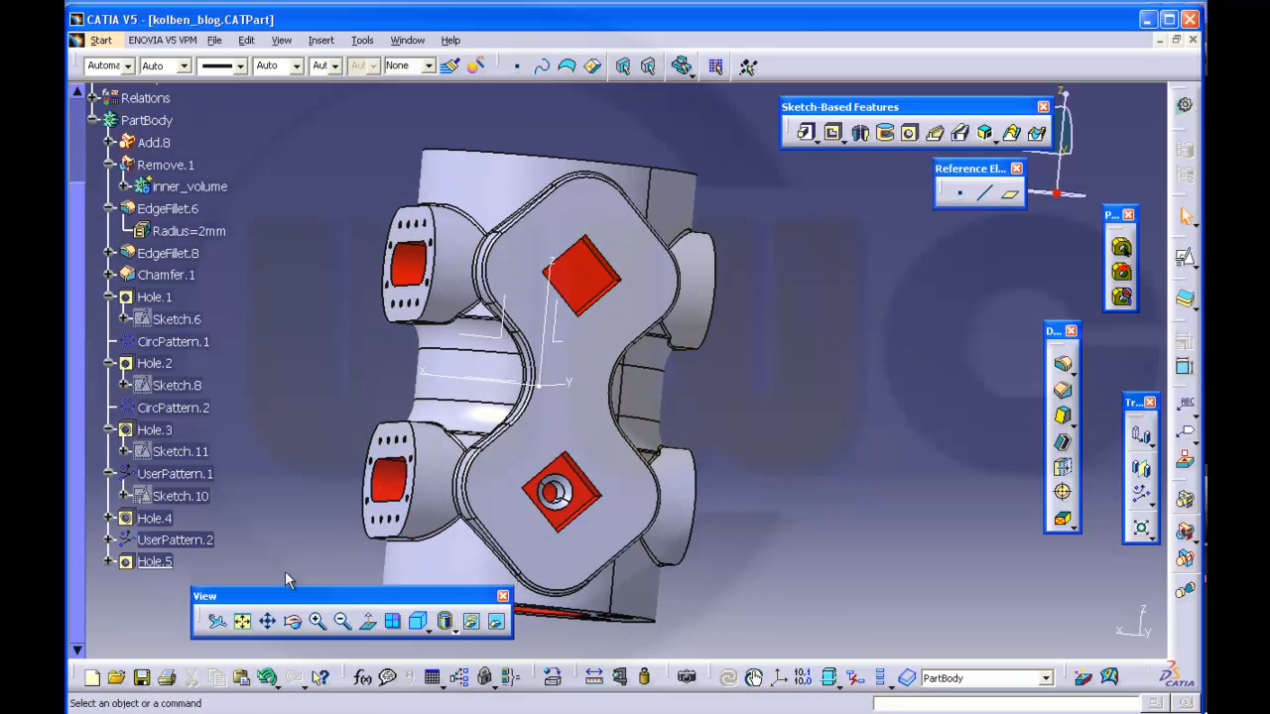
left_click(155, 562)
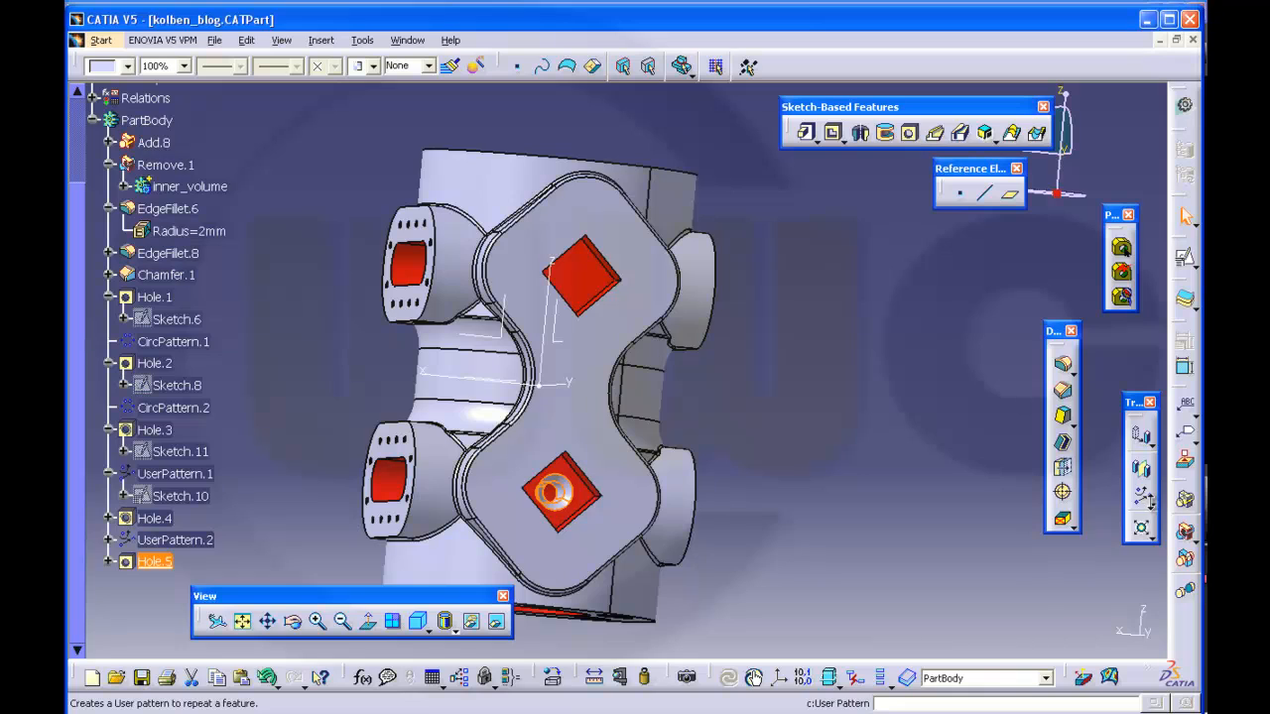
left_click(1151, 503)
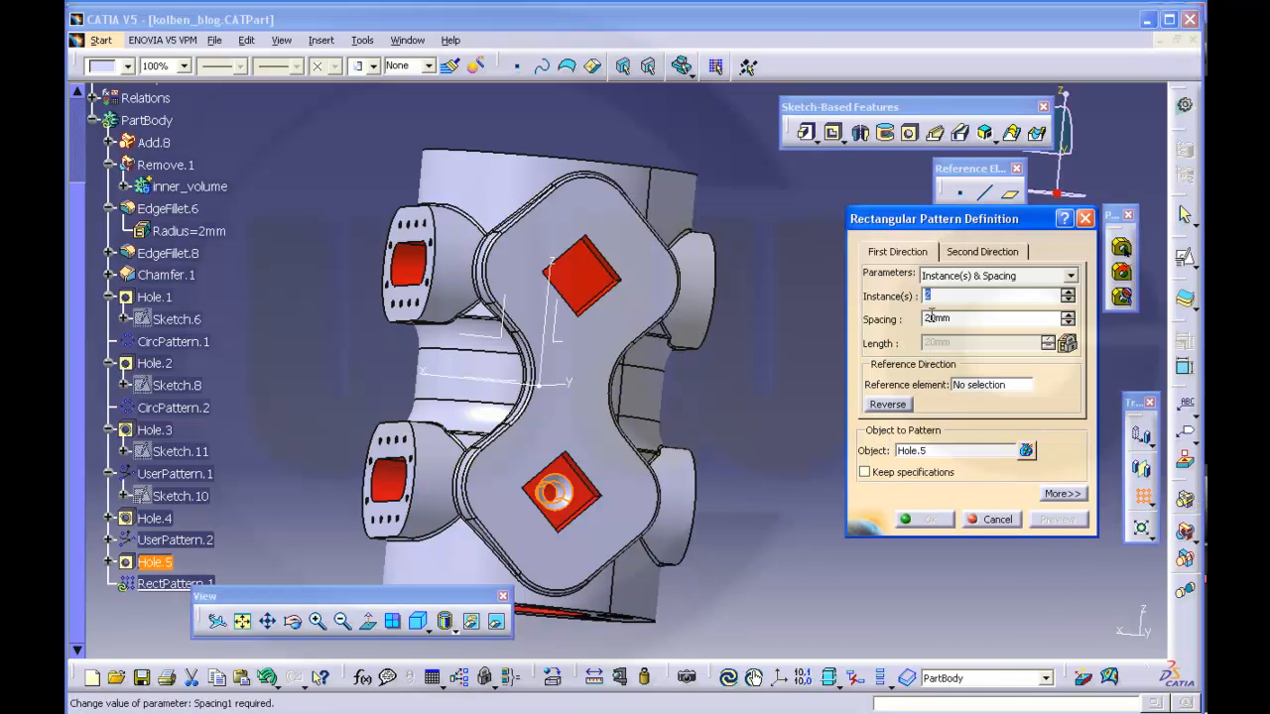
middle_click_drag(750, 373, 718, 397)
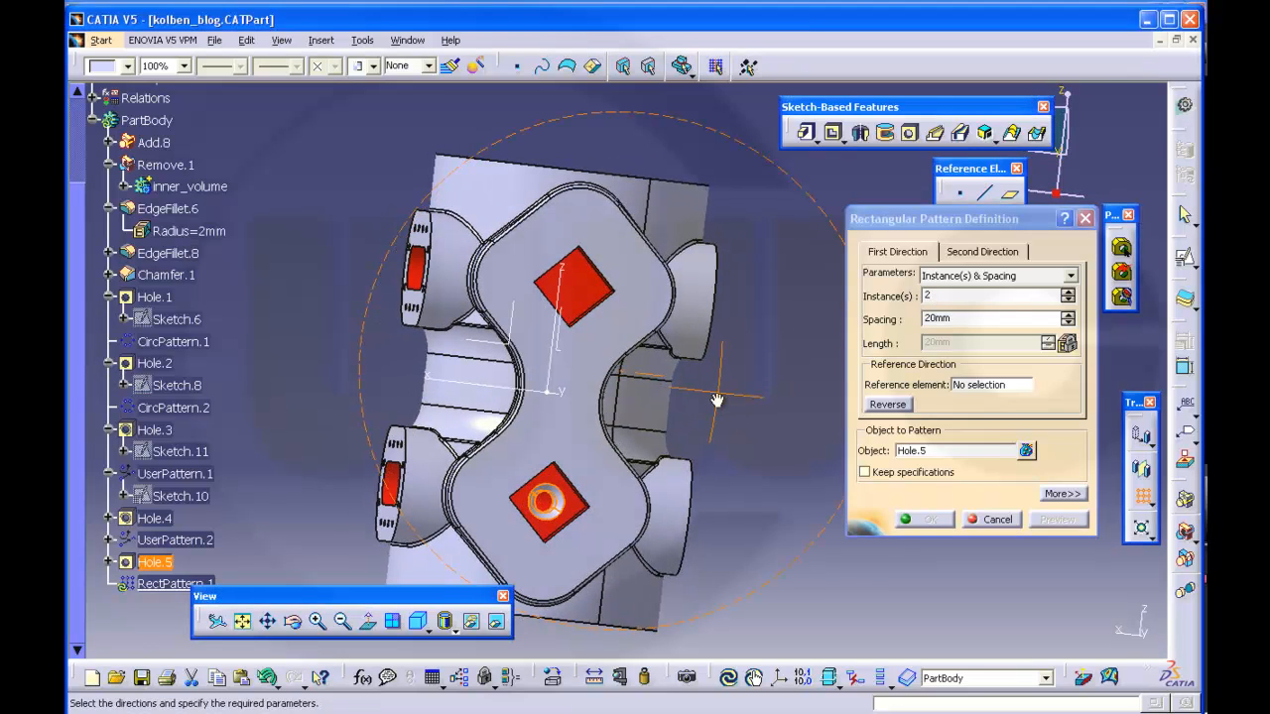
left_click(986, 321)
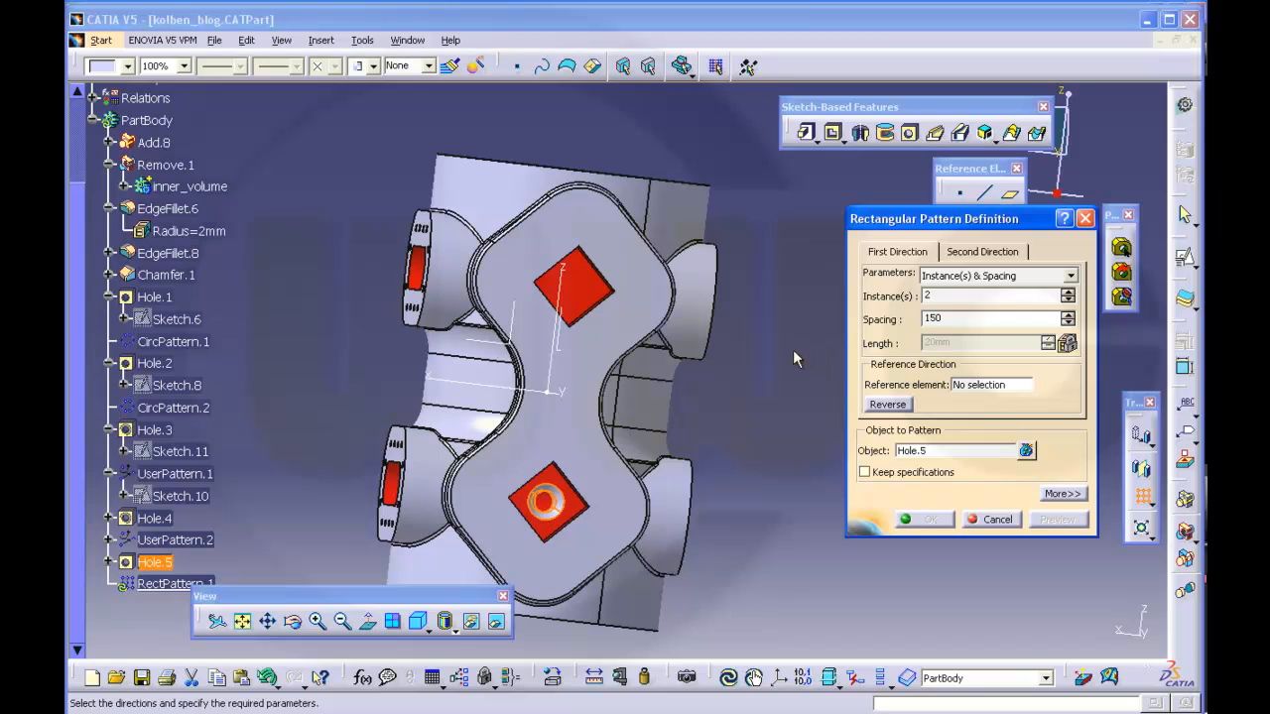
left_click(987, 387)
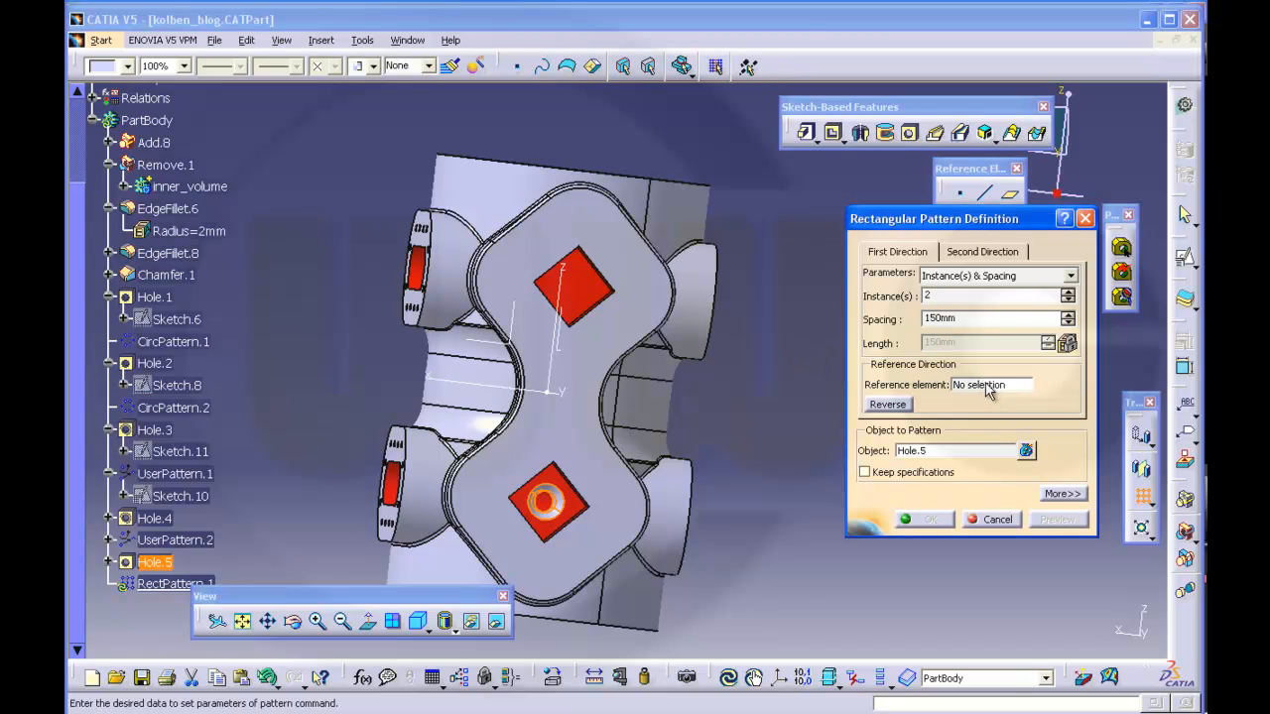
left_click(979, 388)
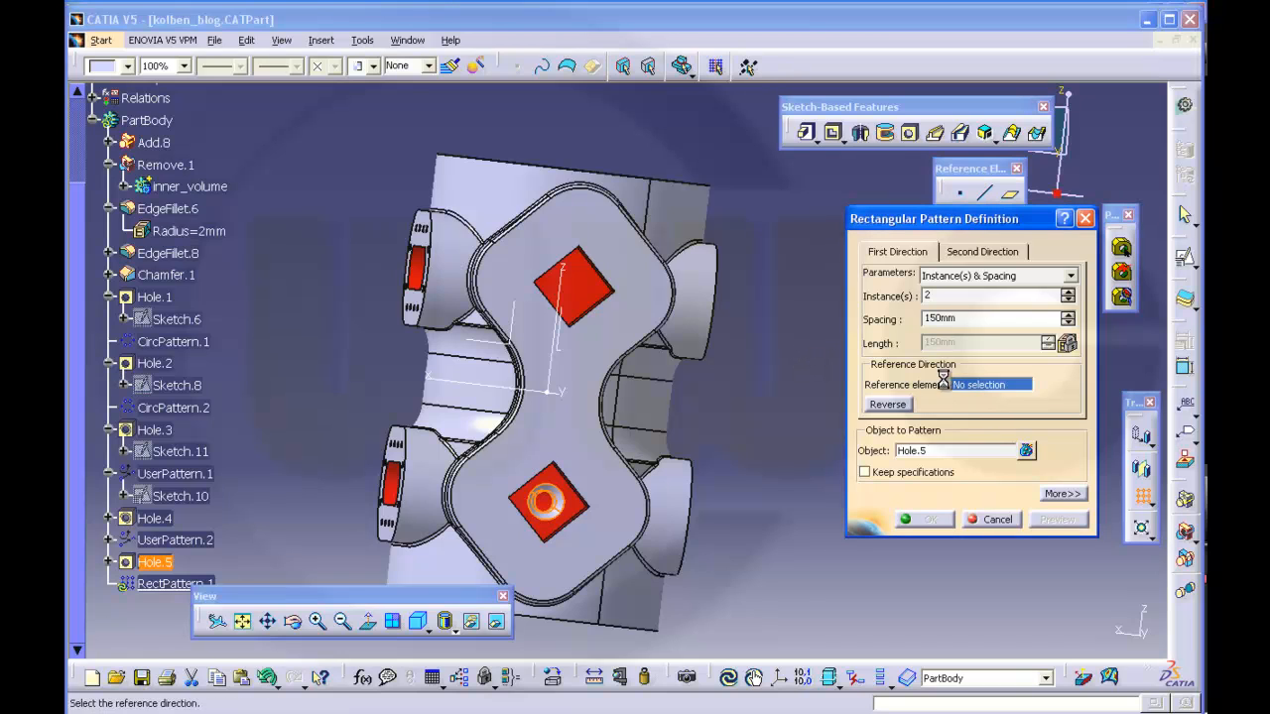
left_click(566, 284)
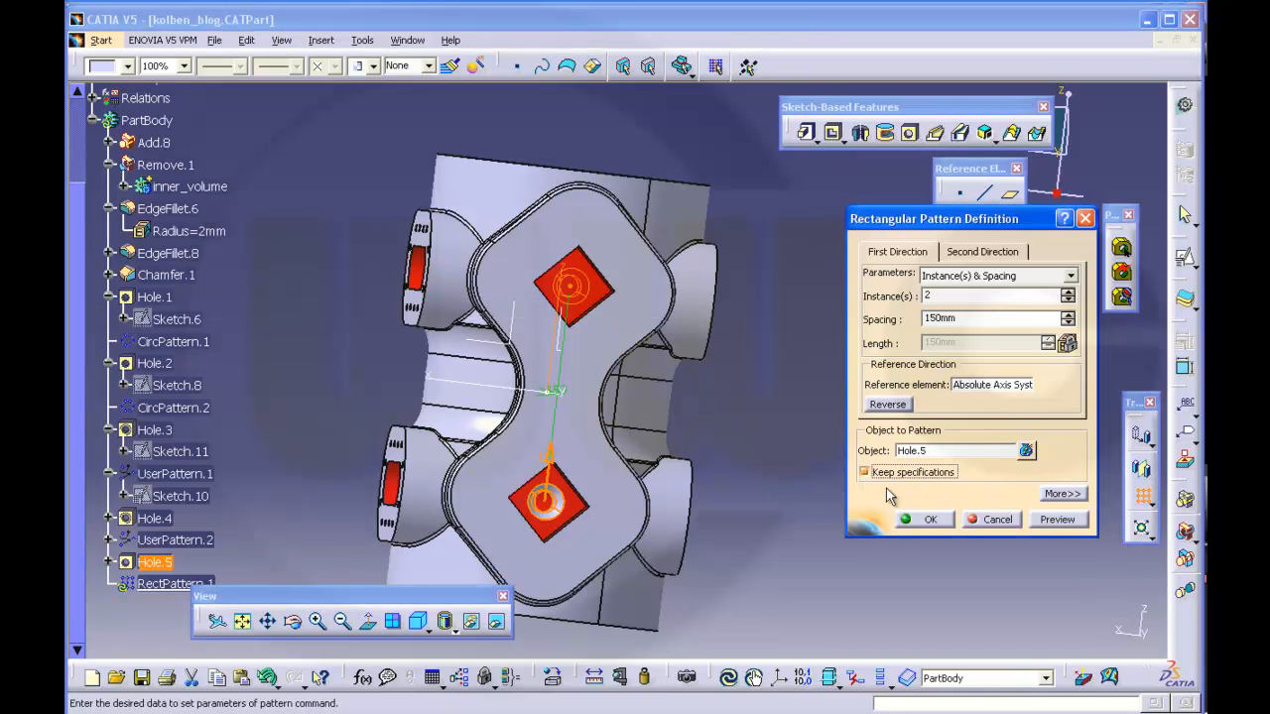
left_click(919, 520)
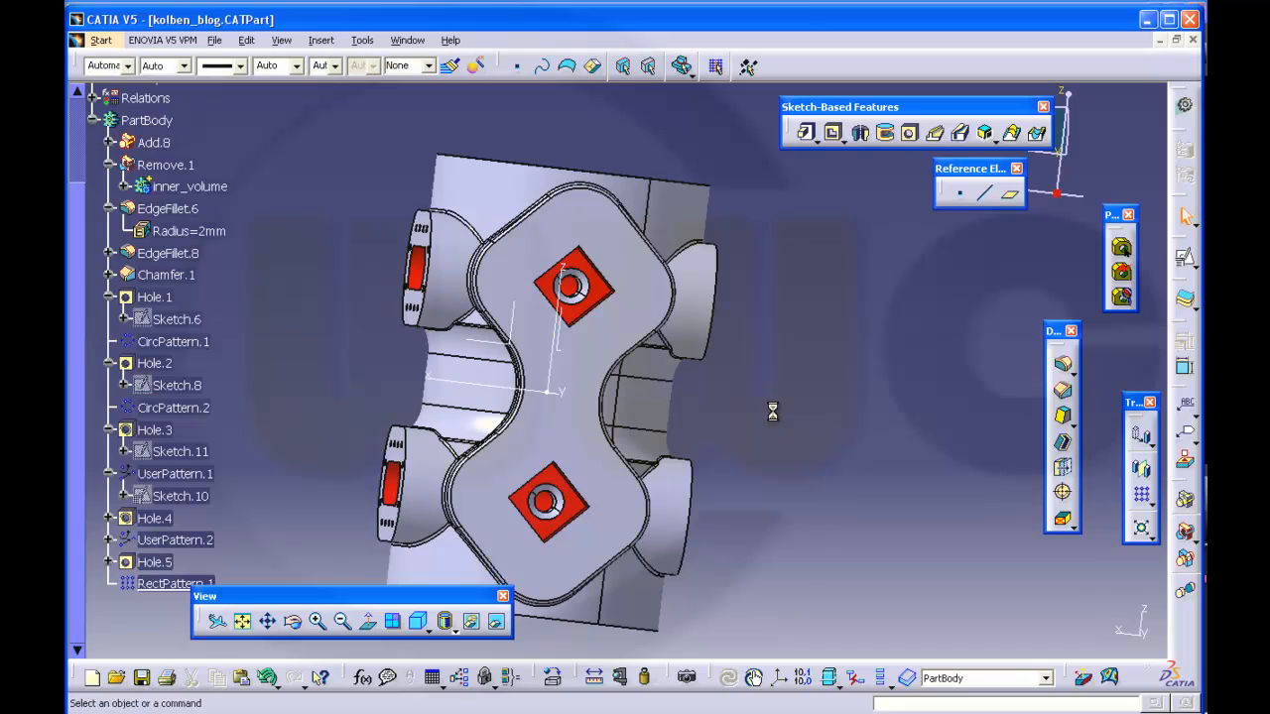
Start a 15 mm Up To Next countersunk hole inside the upper square opening on the part's opposite side and open its positioning sketch
middle_click_drag(784, 446, 731, 421)
middle_click_drag(402, 340, 571, 405)
middle_click_drag(382, 405, 691, 325)
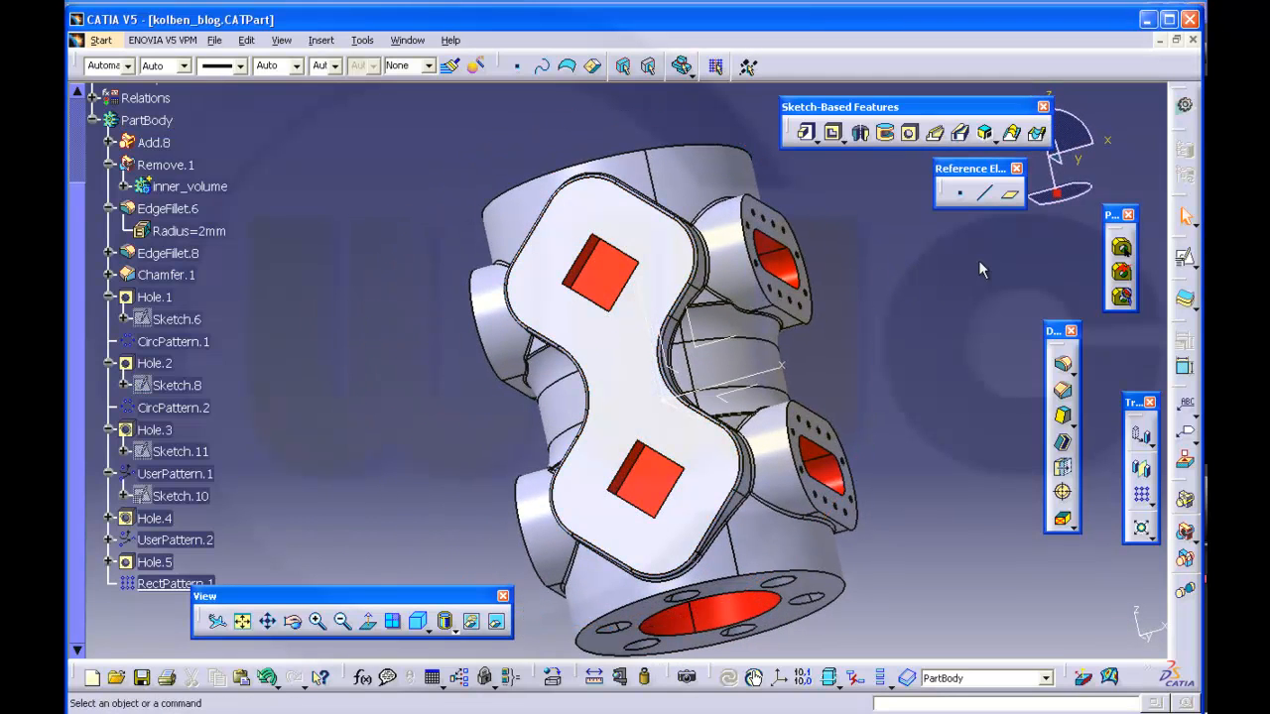
left_click(909, 132)
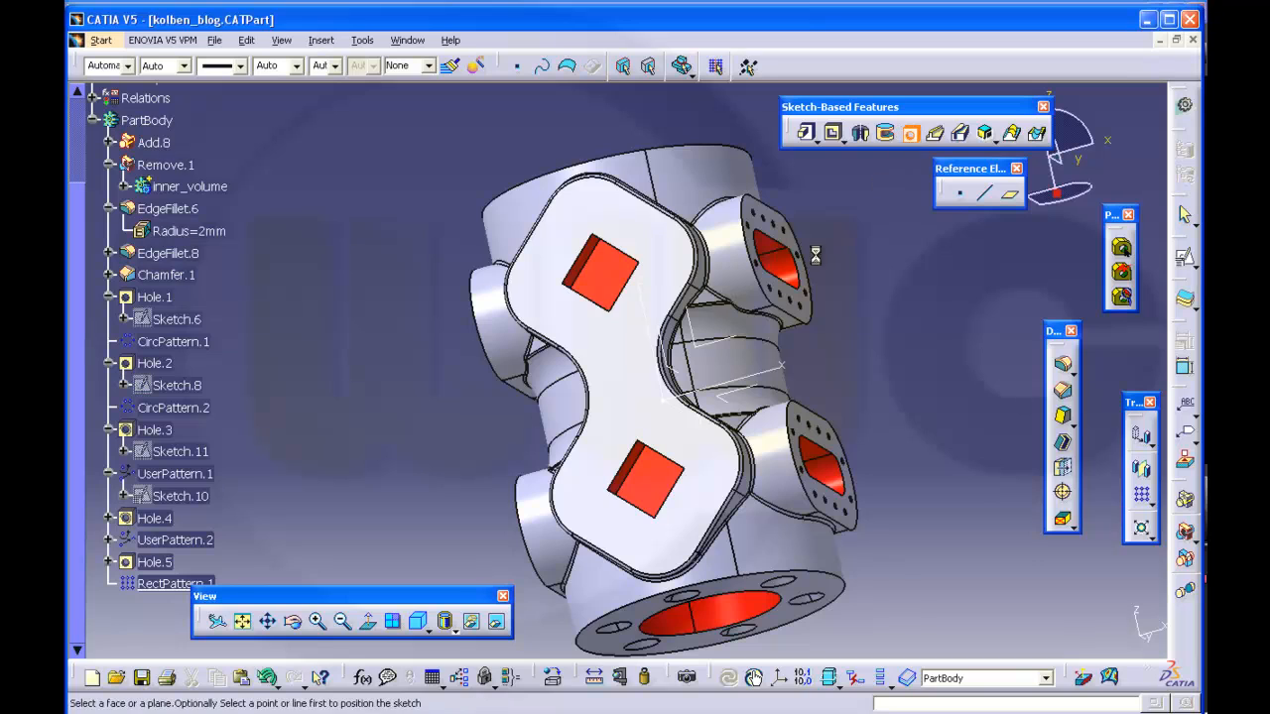
left_click(618, 286)
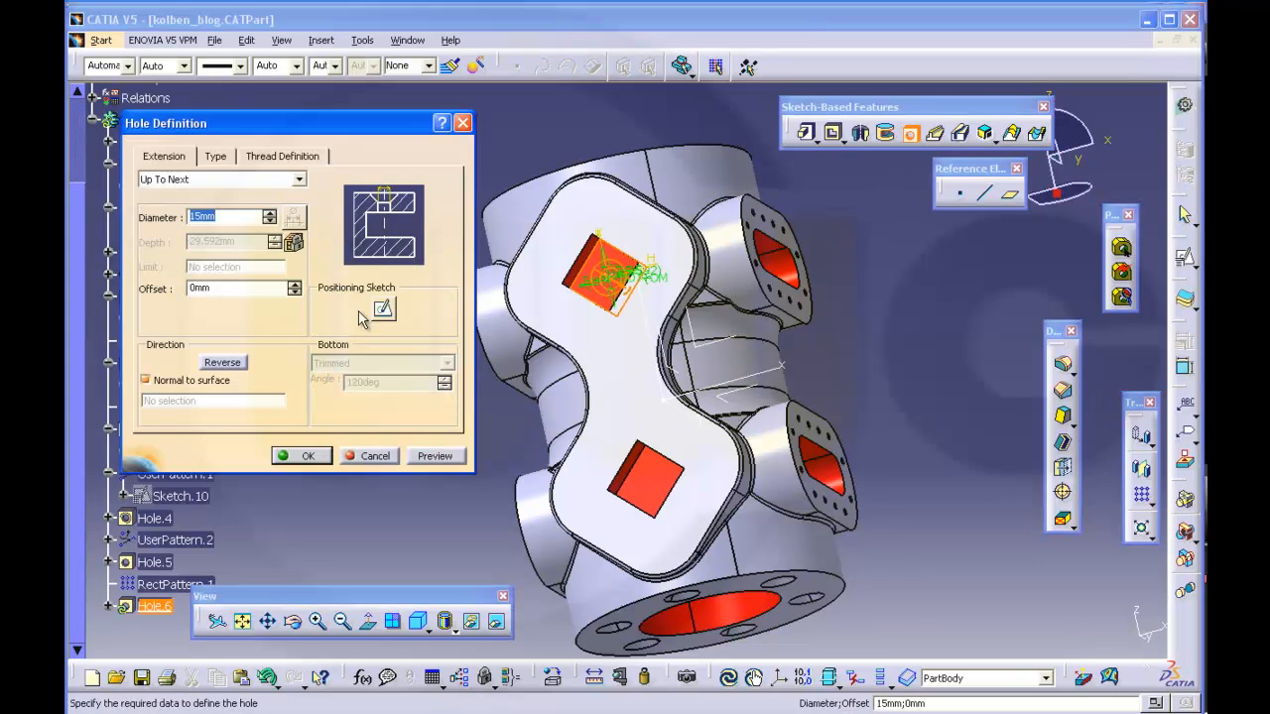
left_click(382, 310)
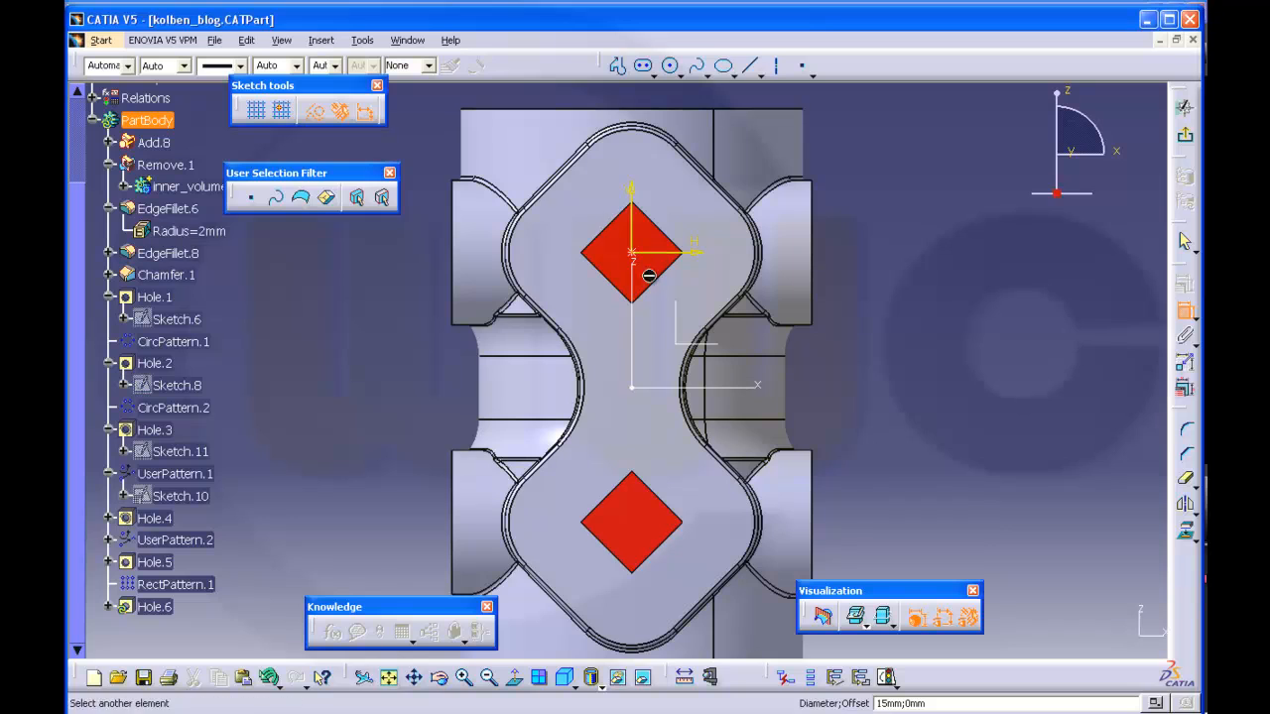
Move the hole's positioning point off the sketch origin and dimension it 75 mm from the part's x axis
left_click(765, 387)
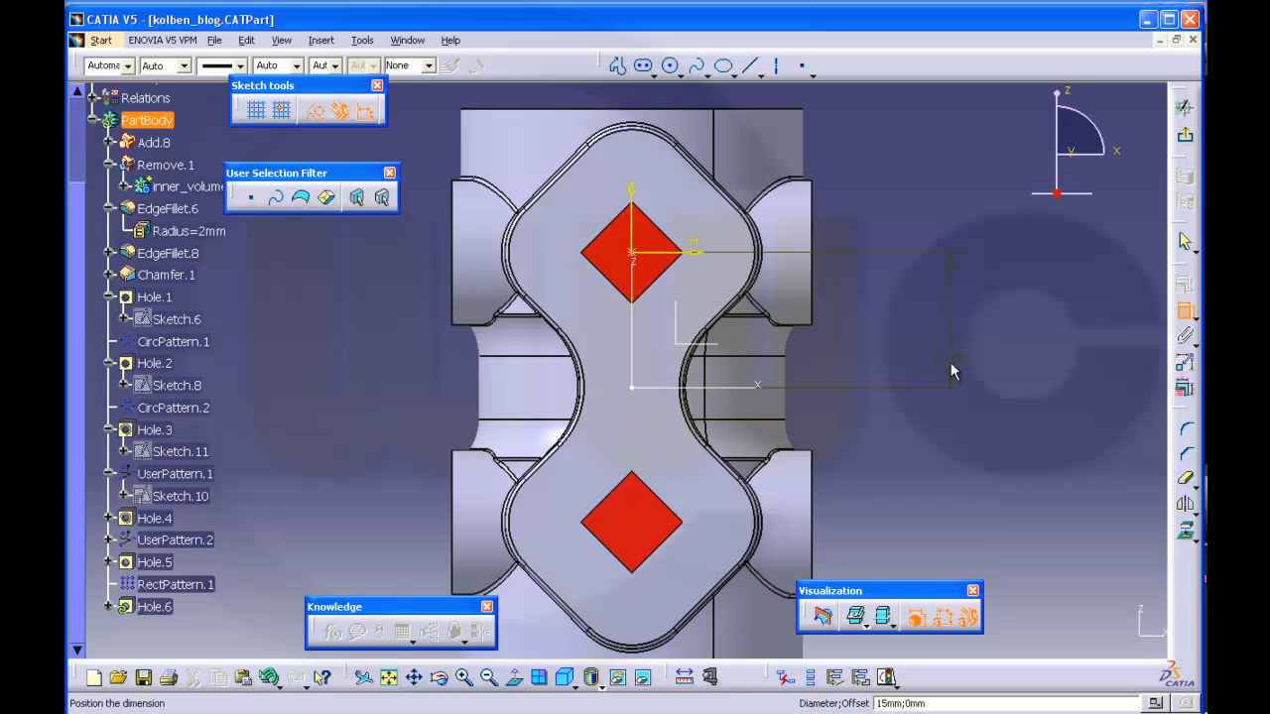
key("Escape")
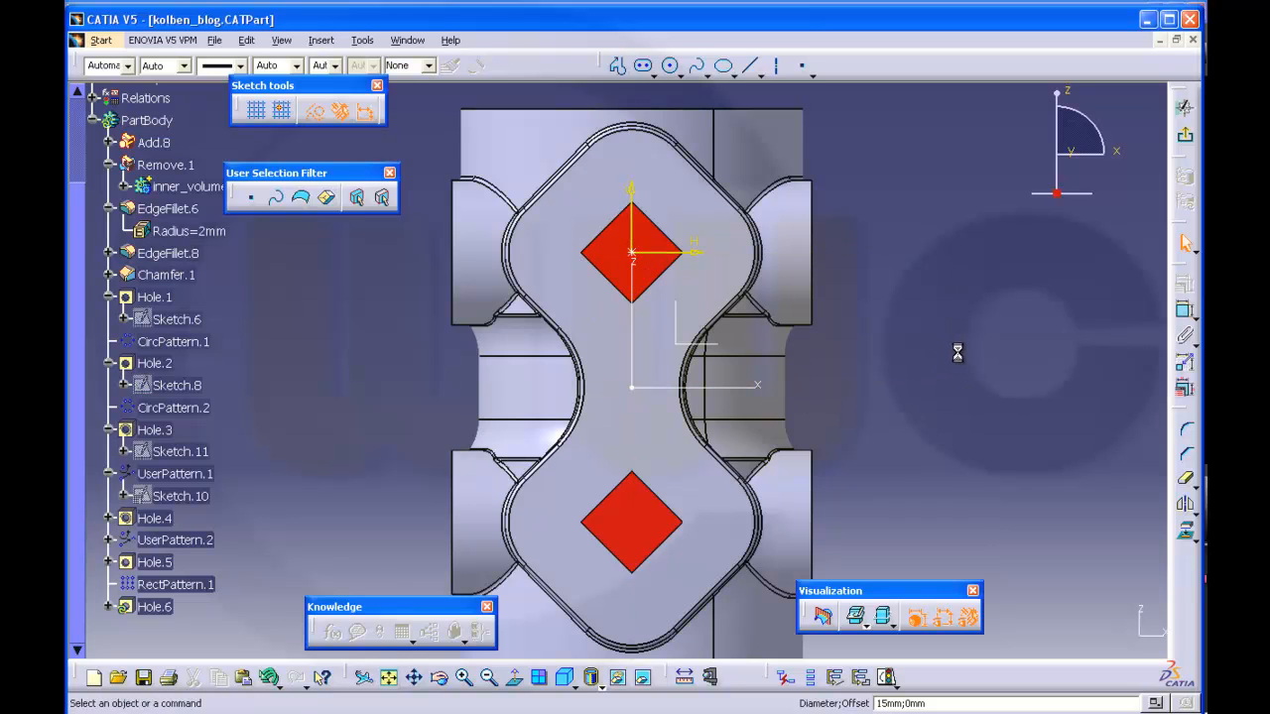
left_click(640, 260)
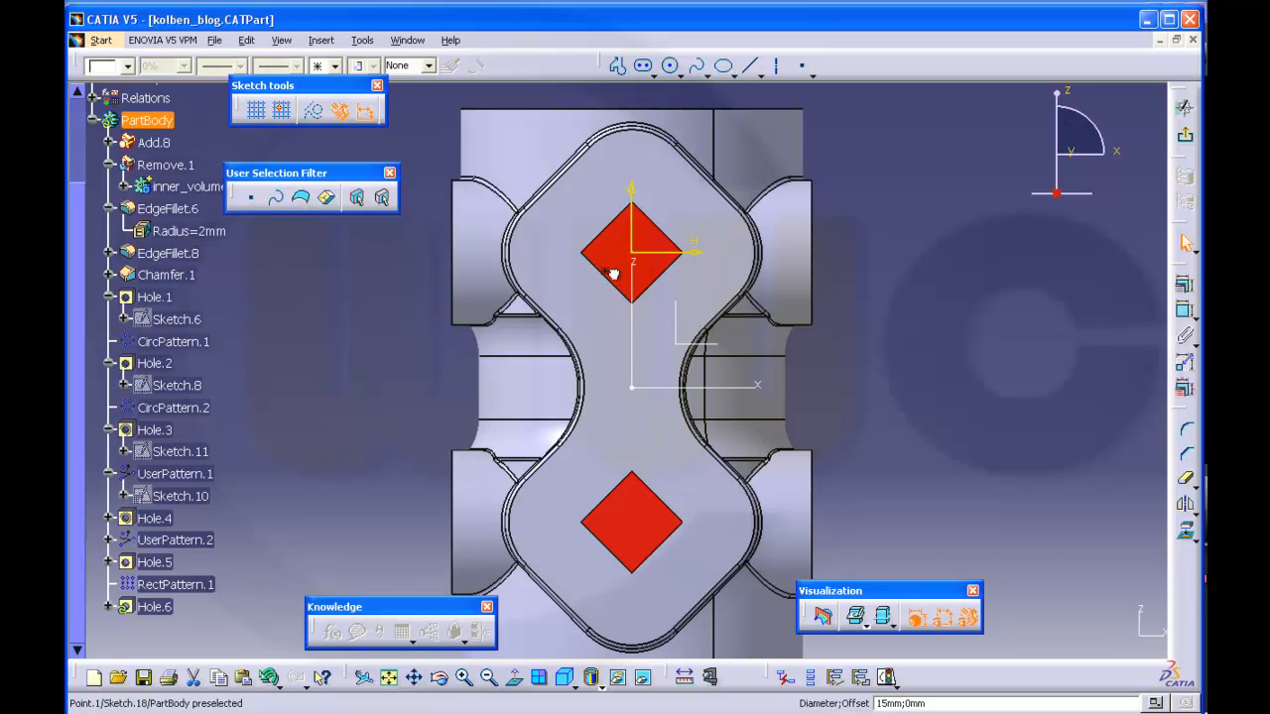
left_click(934, 270)
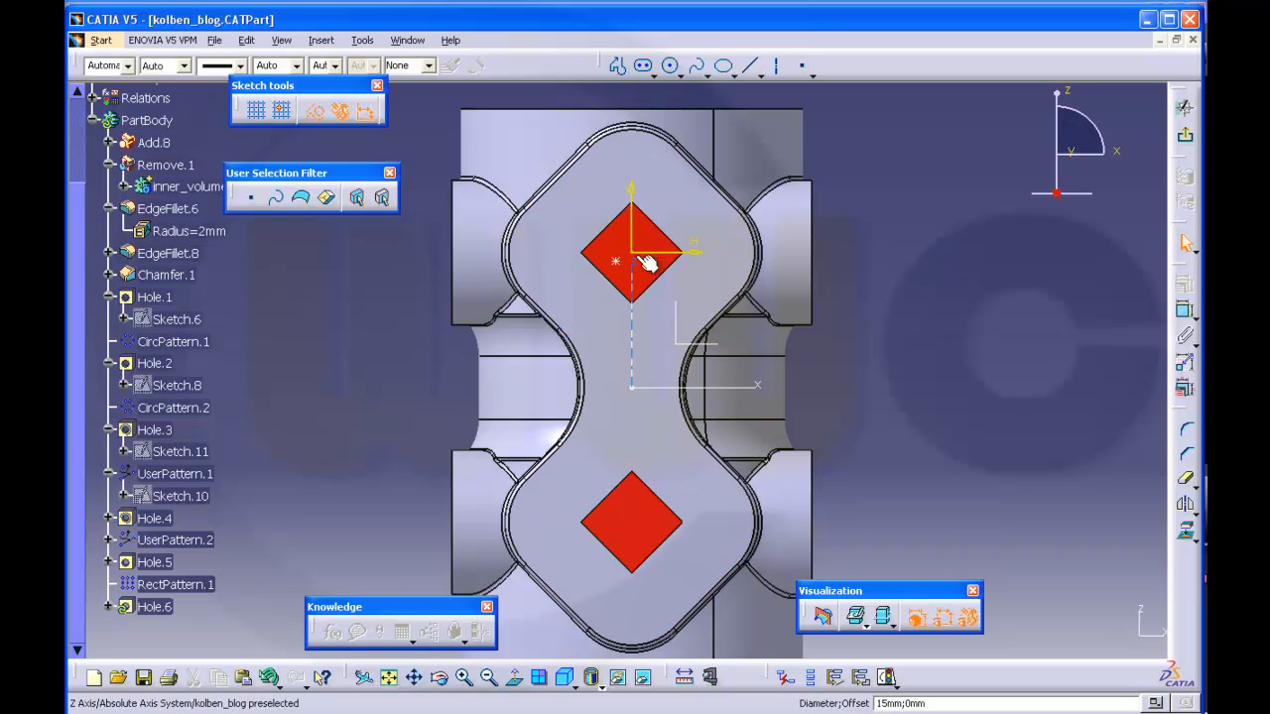
left_click(760, 387)
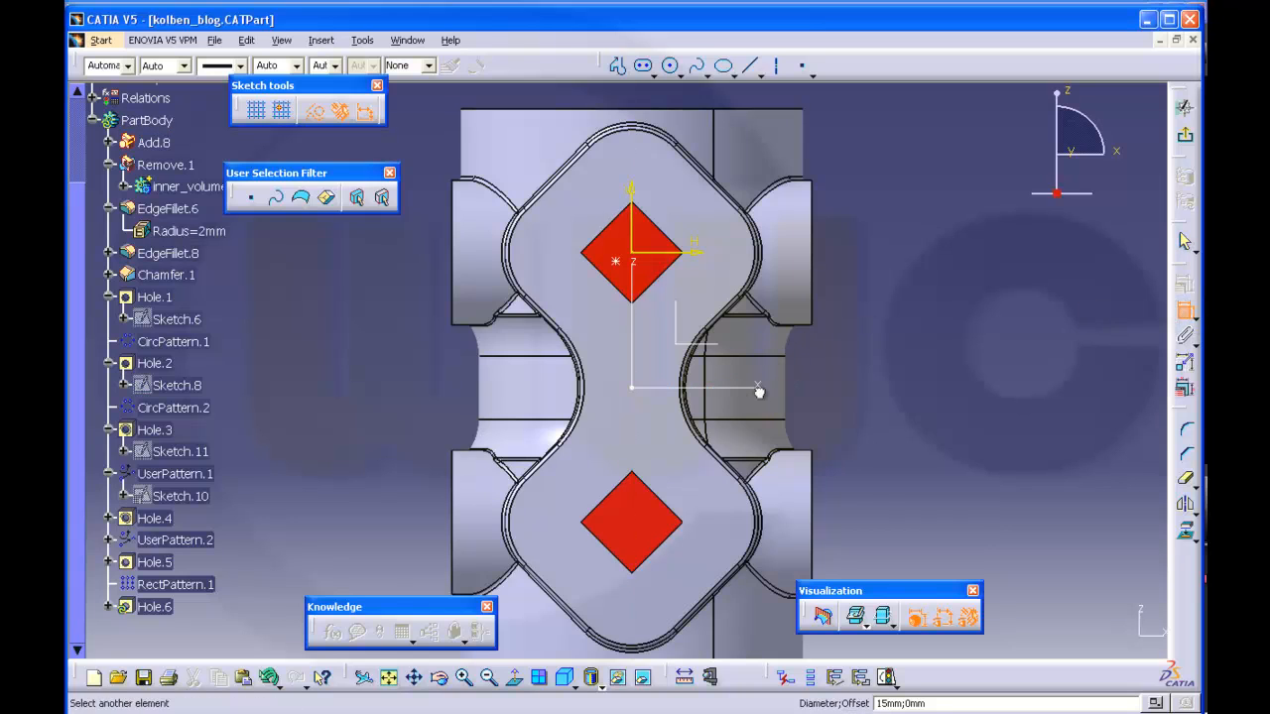
left_click(902, 334)
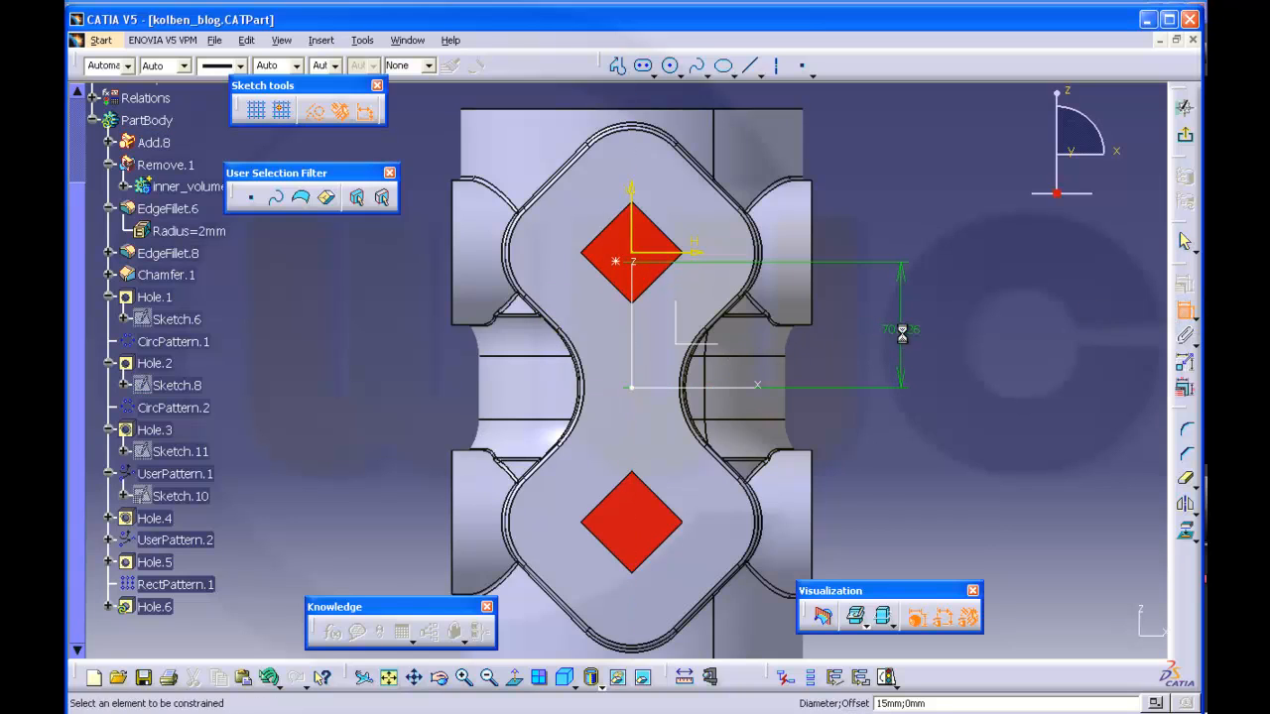
double_click(903, 331)
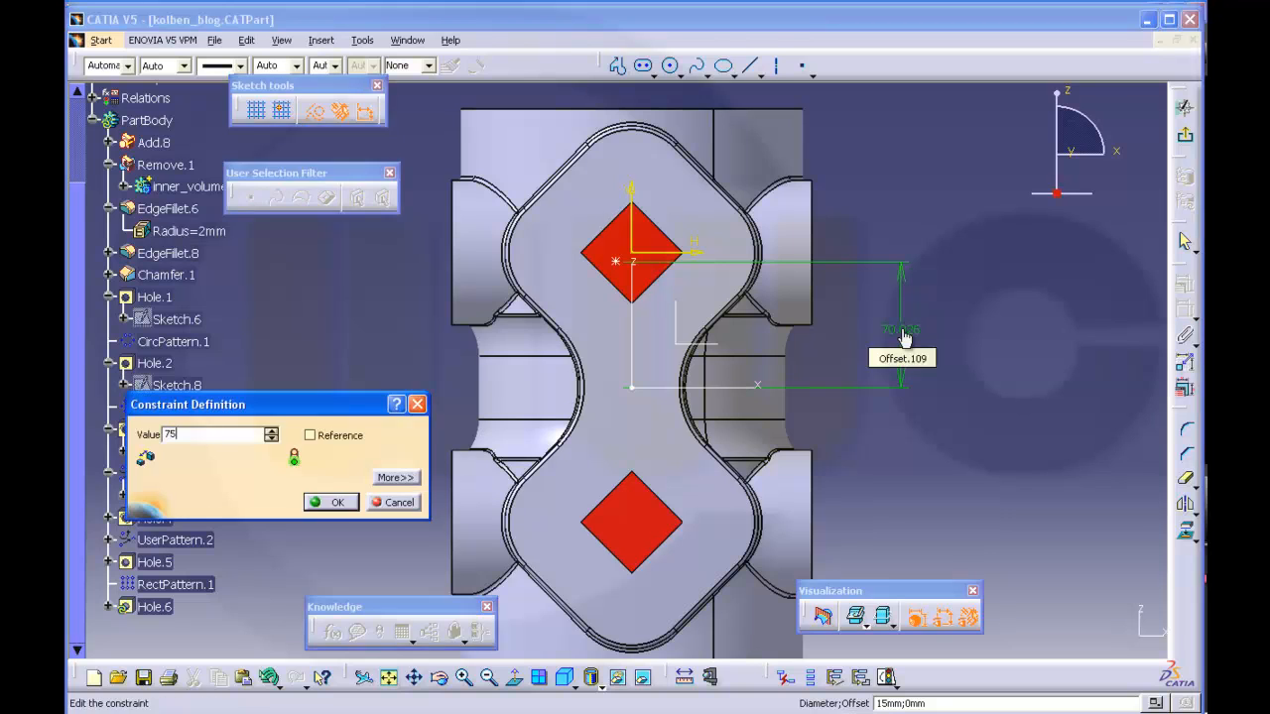
key("Return")
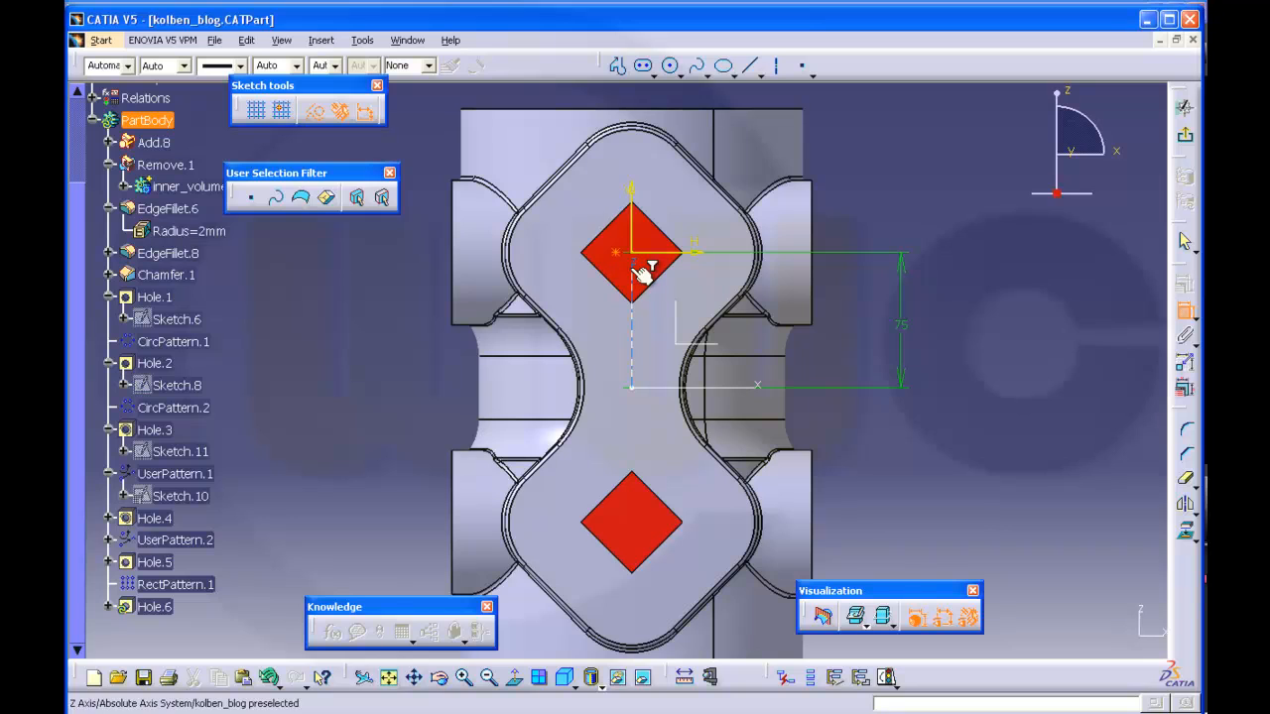
Constrain the positioning point to coincide with the part's z axis, exit the sketch and create the hole
right_click(937, 184)
left_click(997, 260)
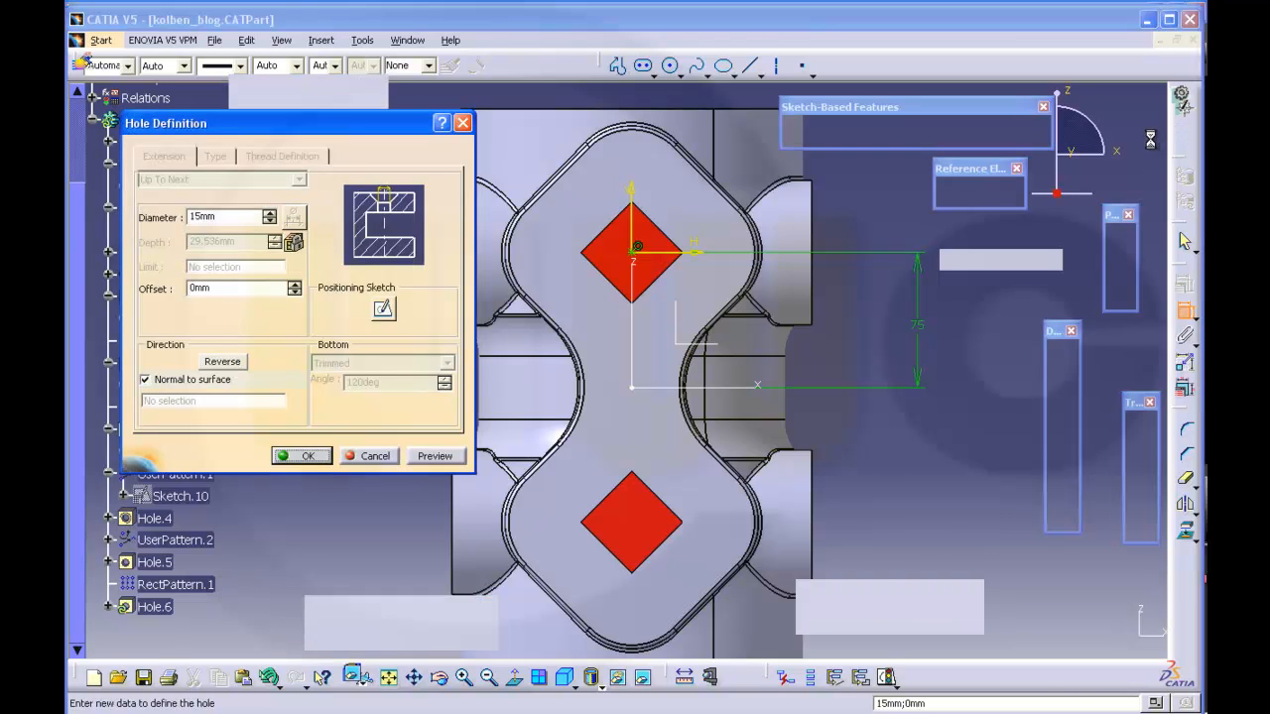
left_click(306, 458)
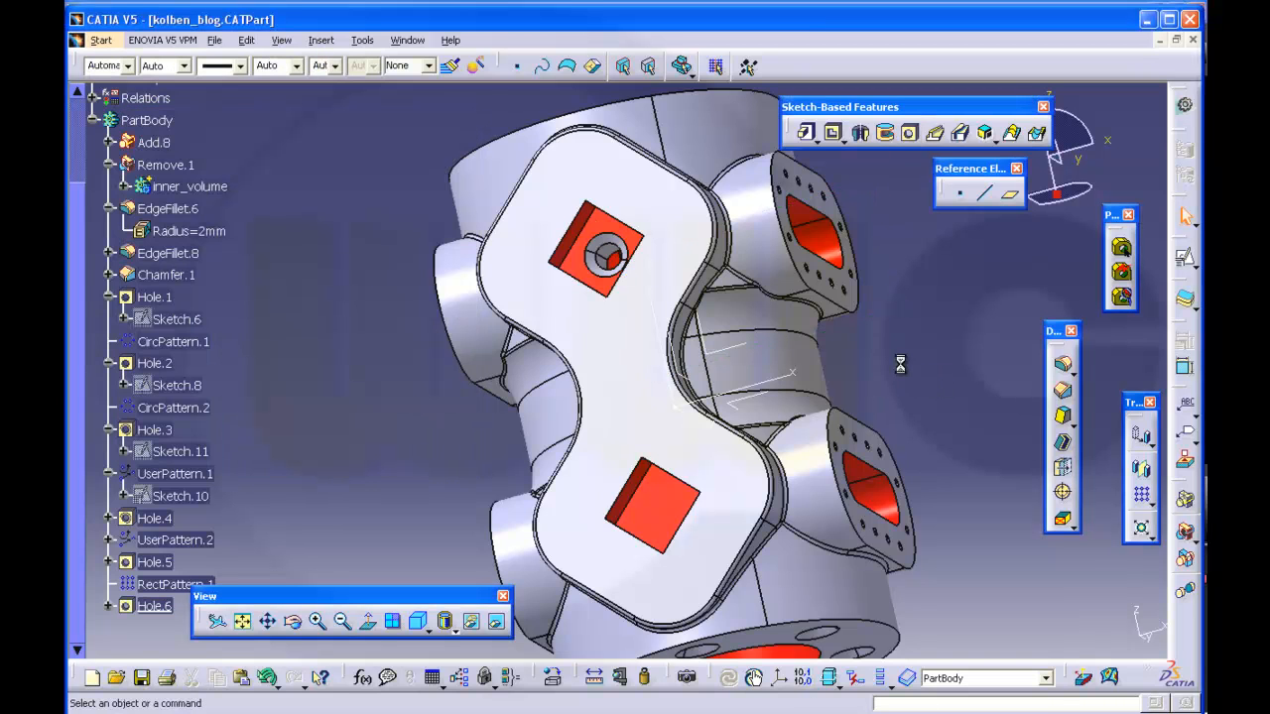
Pattern Hole.6 rectangularly in the reversed z direction with 2 instances spaced 150 mm, keeping its specifications
middle_click_drag(900, 364, 893, 392)
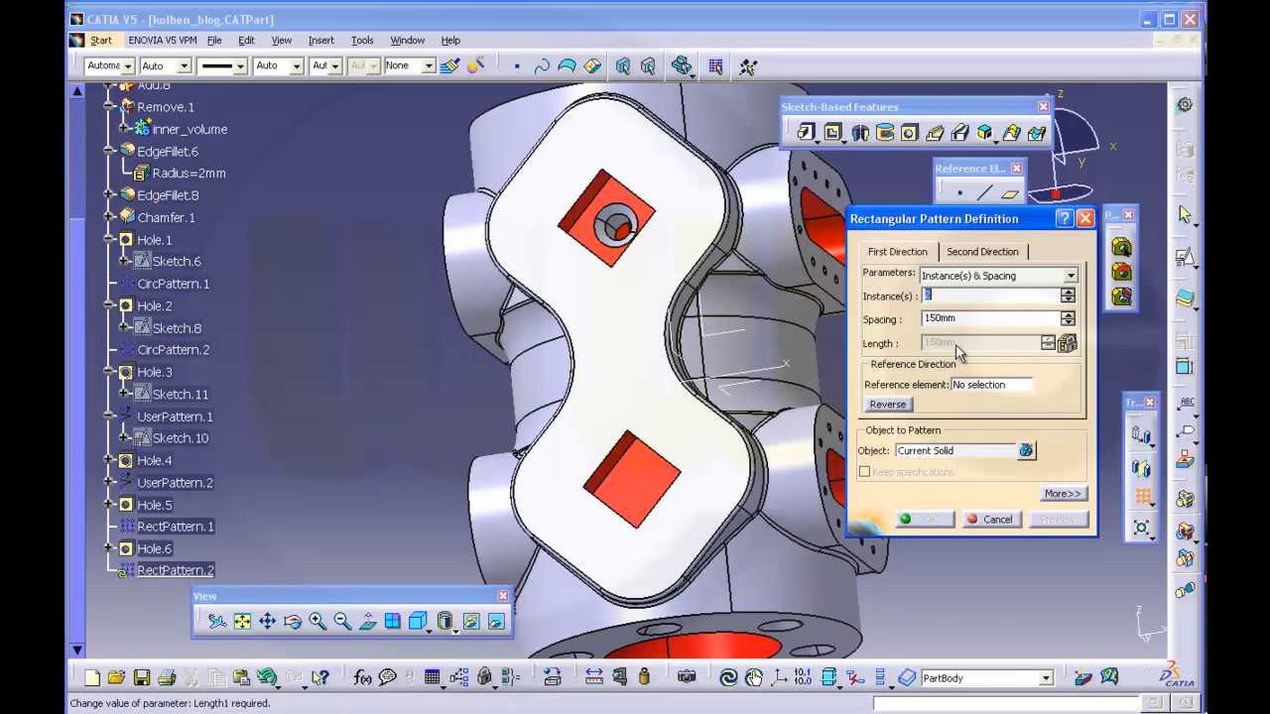
left_click(972, 385)
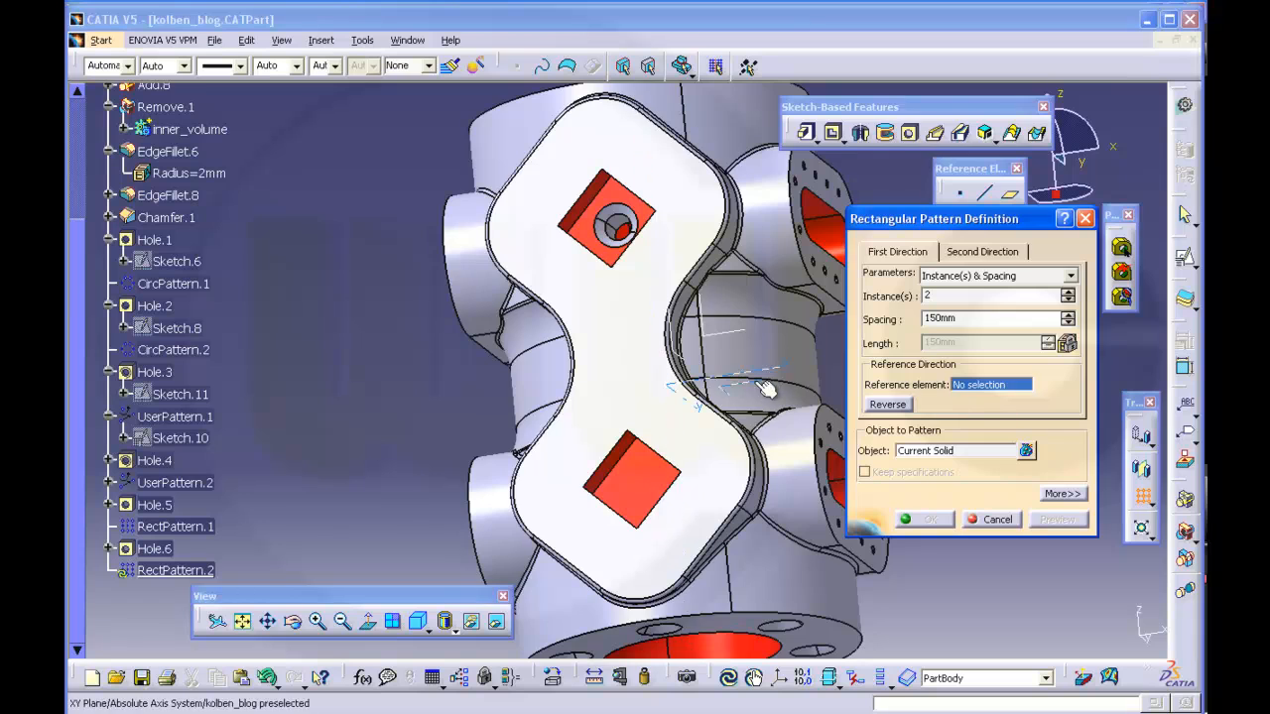
middle_click_drag(764, 390, 644, 481)
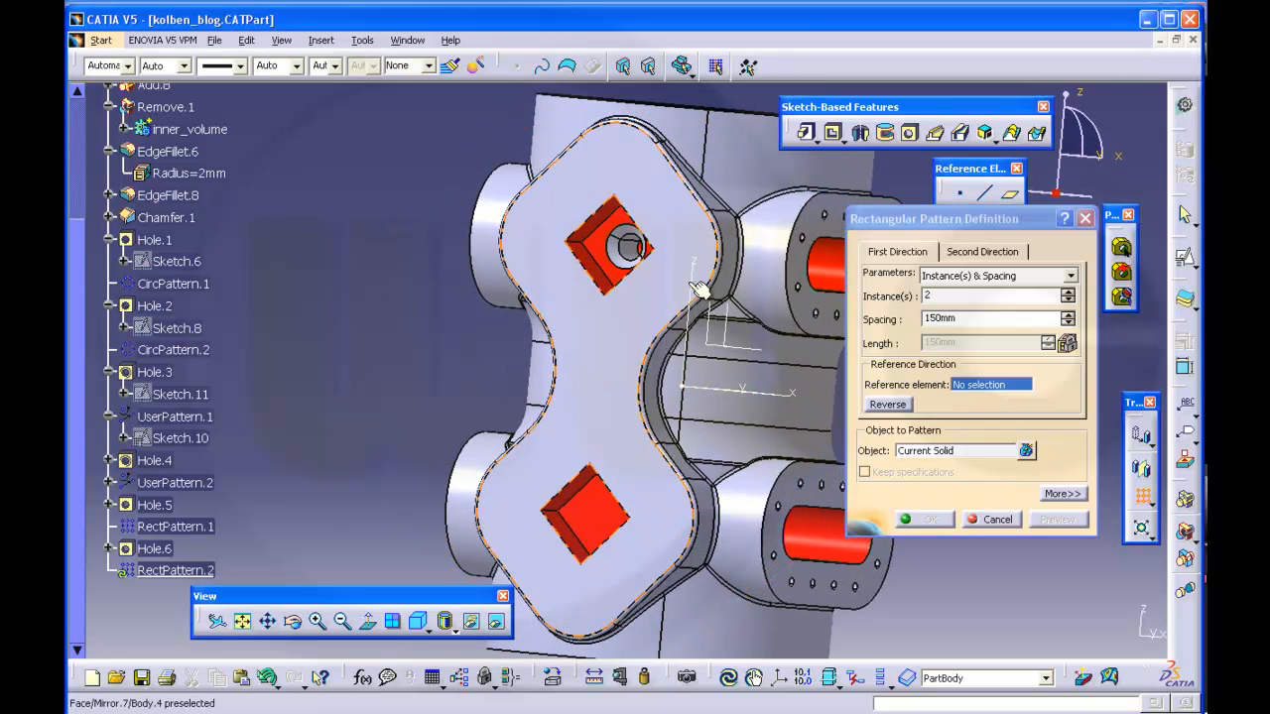
left_click(792, 397)
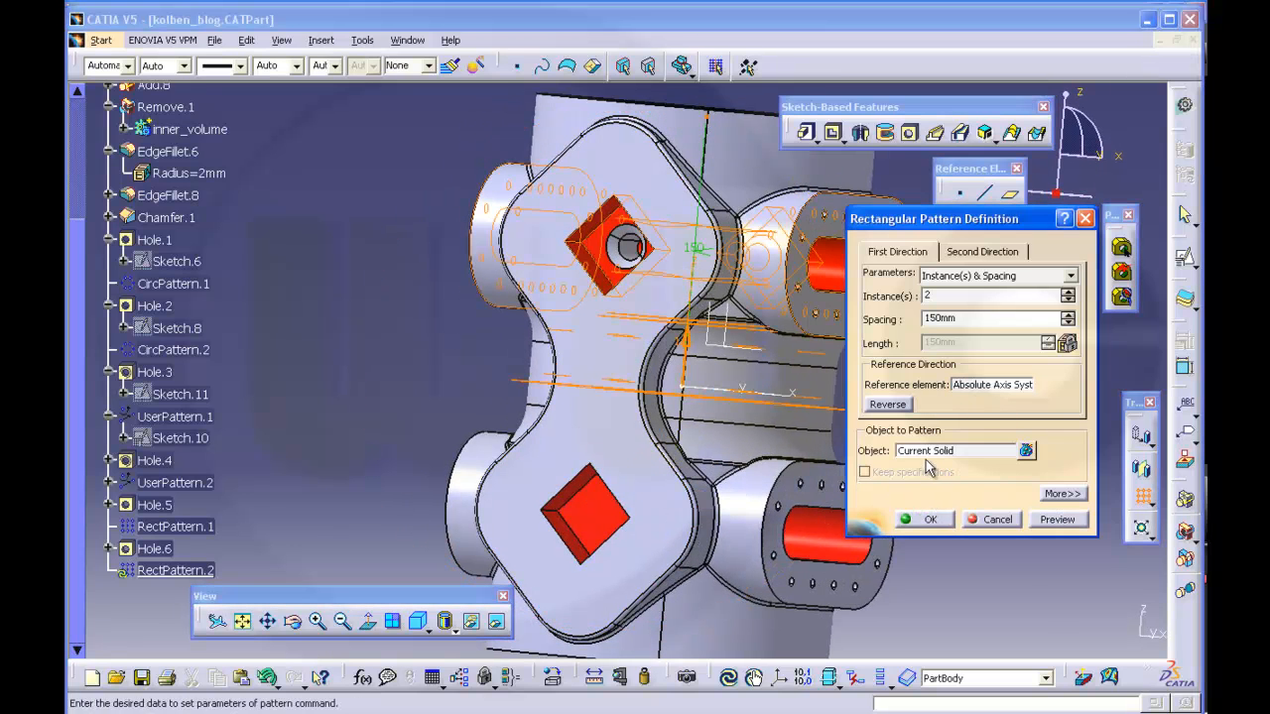
left_click(156, 549)
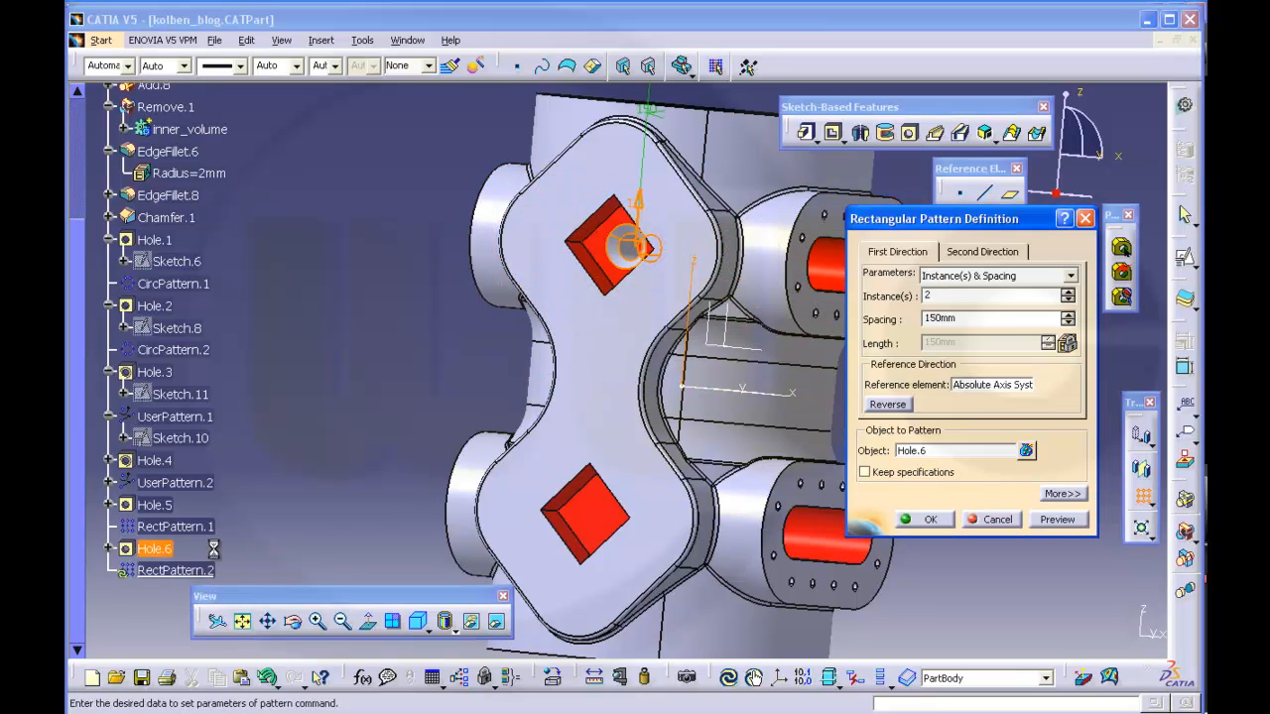
left_click(894, 408)
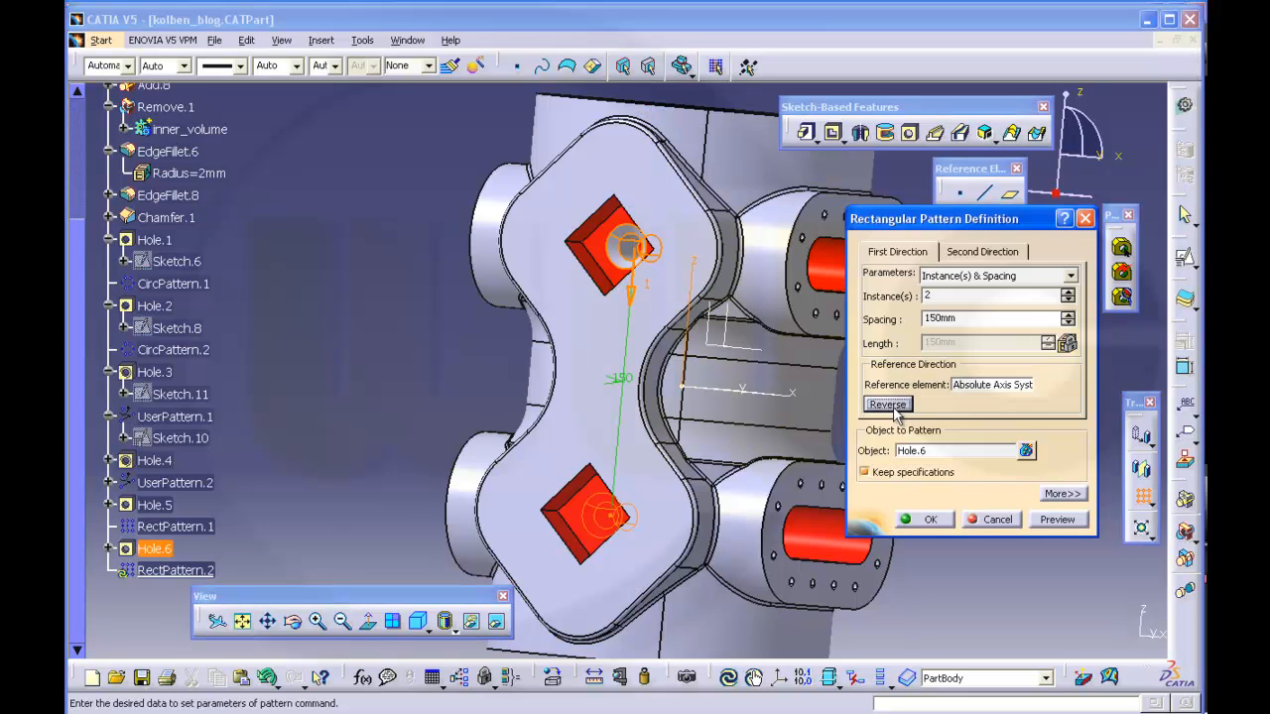
left_click(929, 521)
middle_click_drag(851, 459, 789, 293)
middle_click_drag(839, 355, 890, 440)
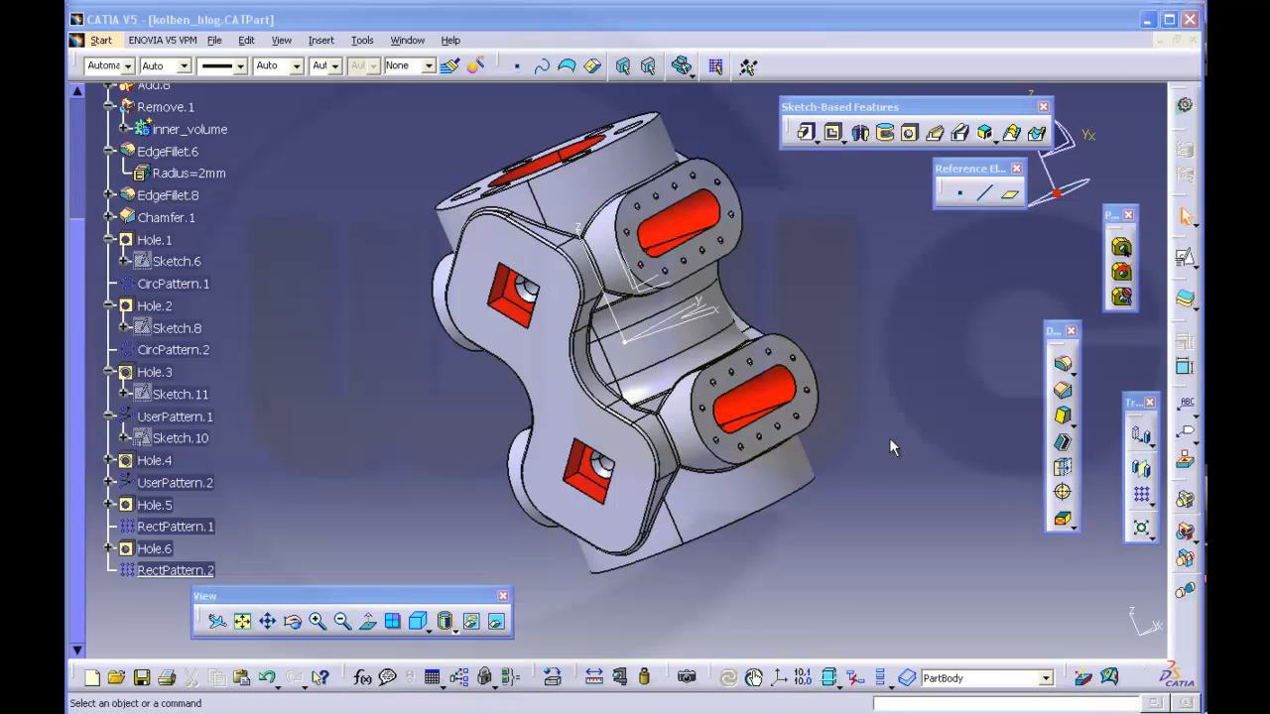
middle_click_drag(703, 342, 810, 275)
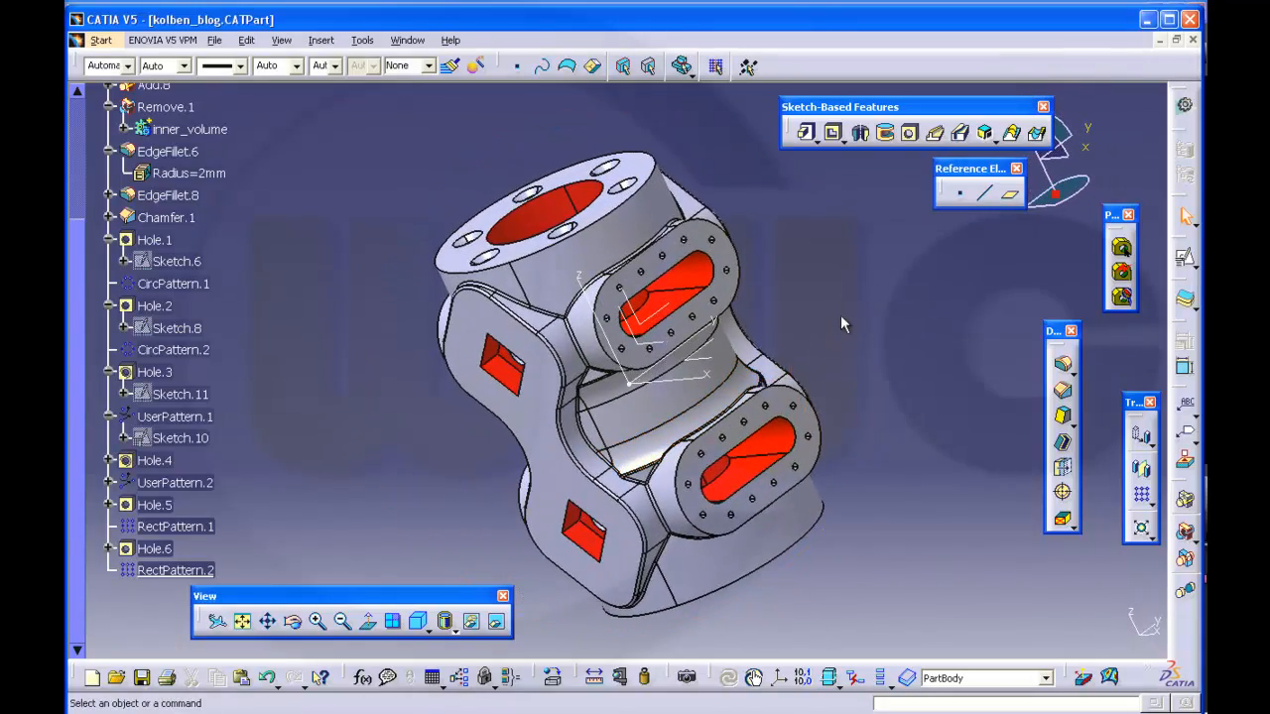
middle_click_drag(840, 325, 845, 385)
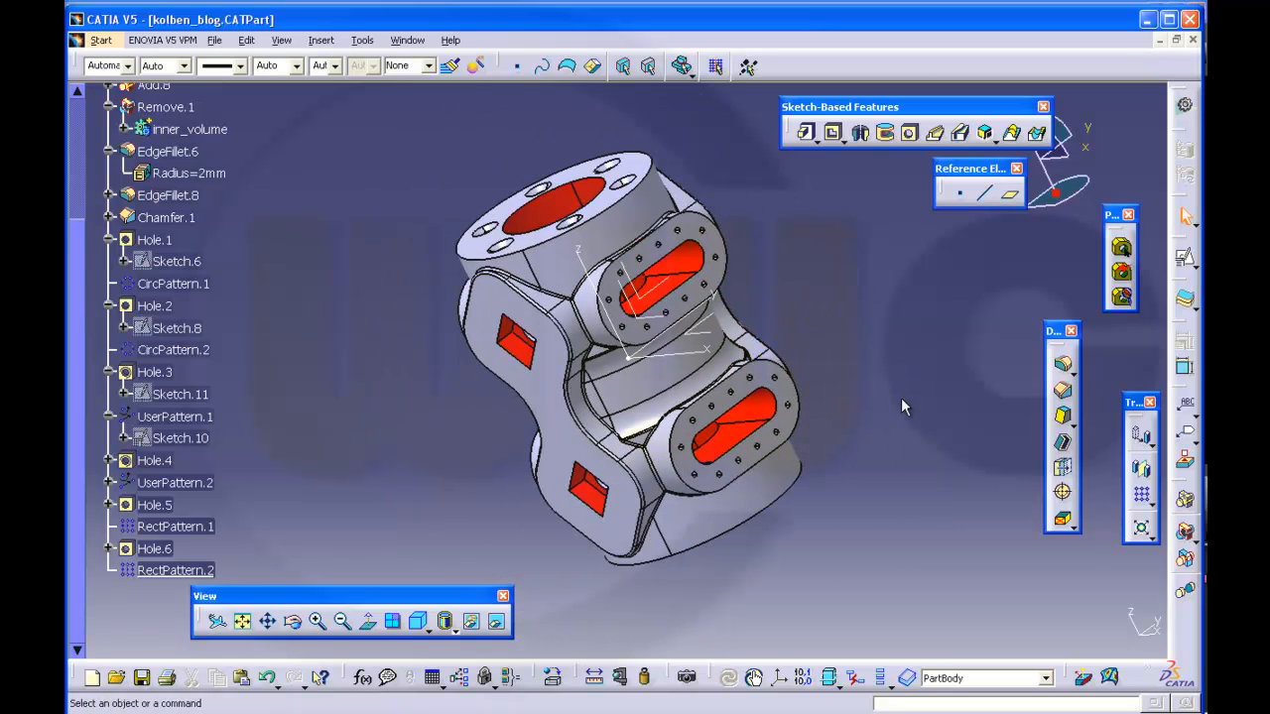